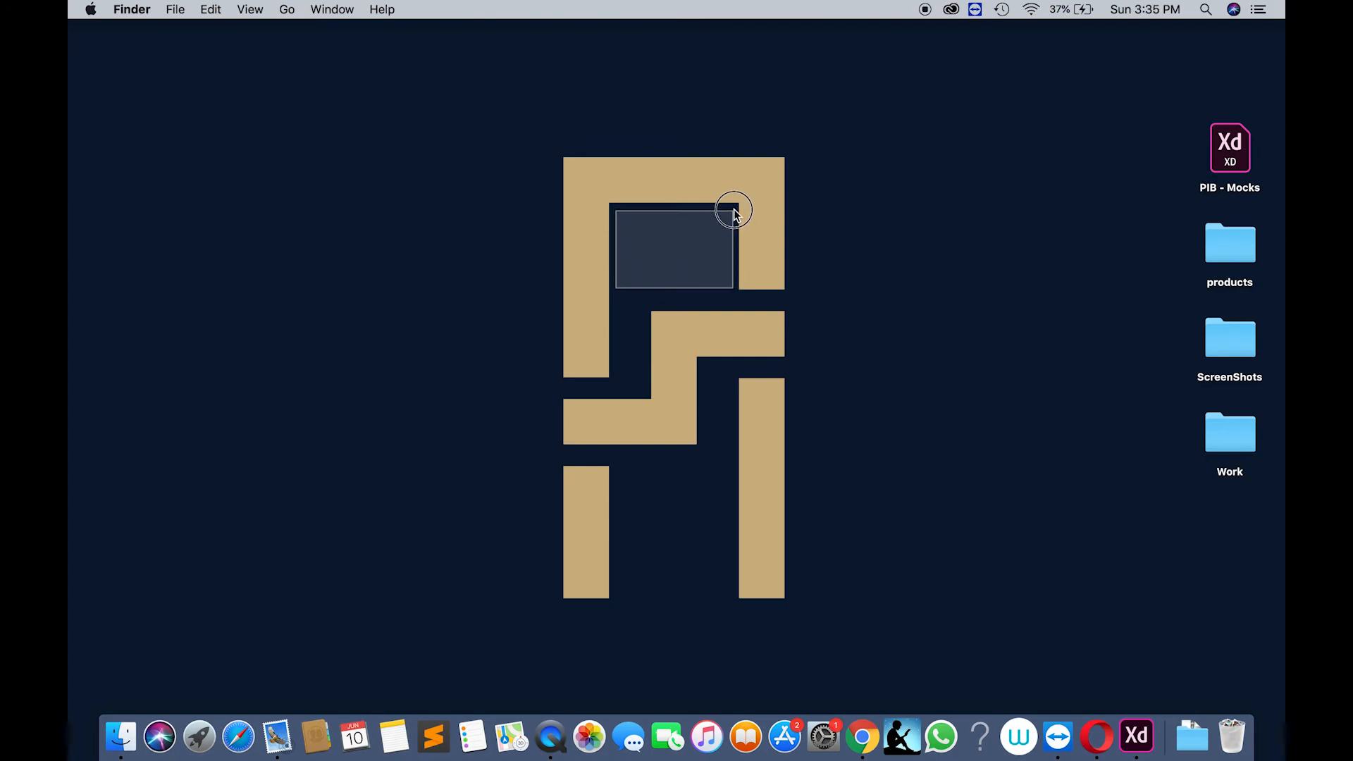
{"action": "left_click_drag", "start_coordinate": [552, 142], "coordinate": [788, 603]}
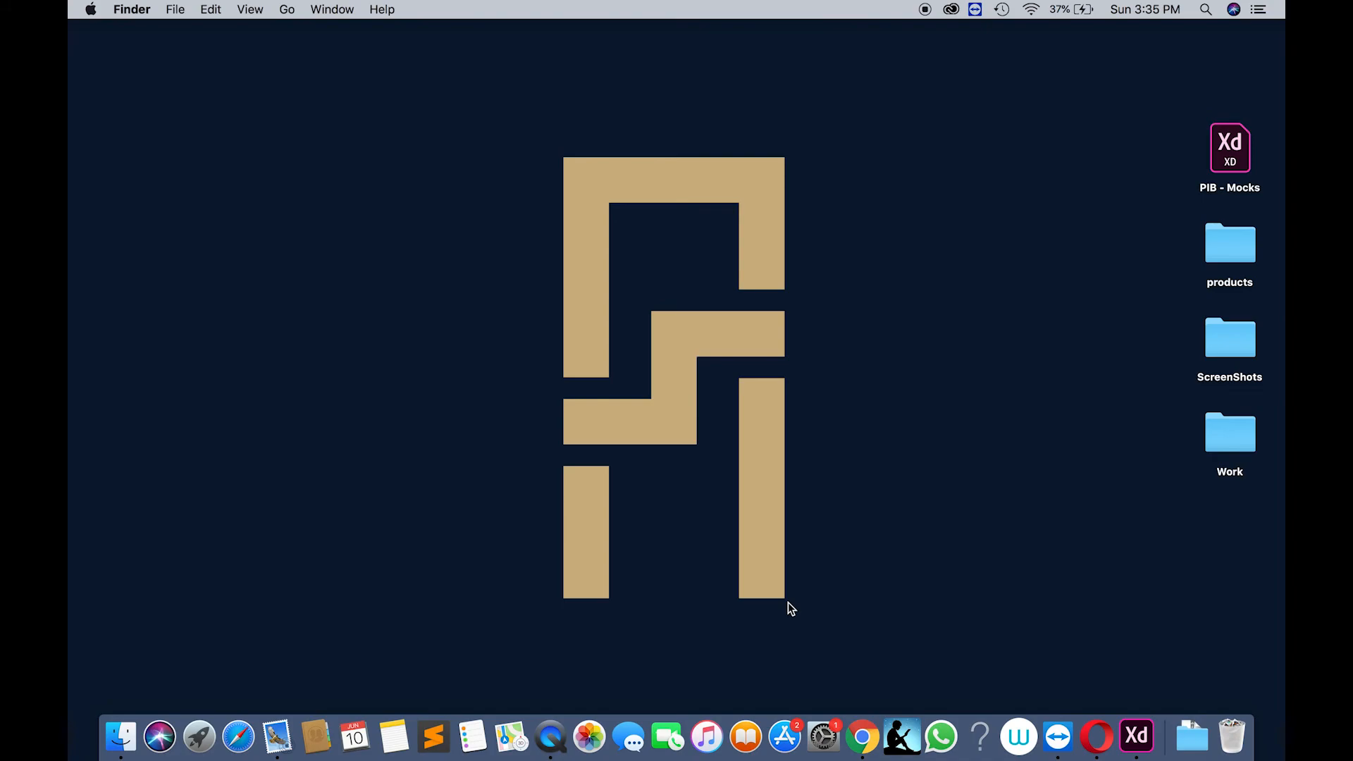
Switch to Adobe XD and nudge its start window slightly on the desktop.
{"action": "left_click", "coordinate": [1128, 733]}
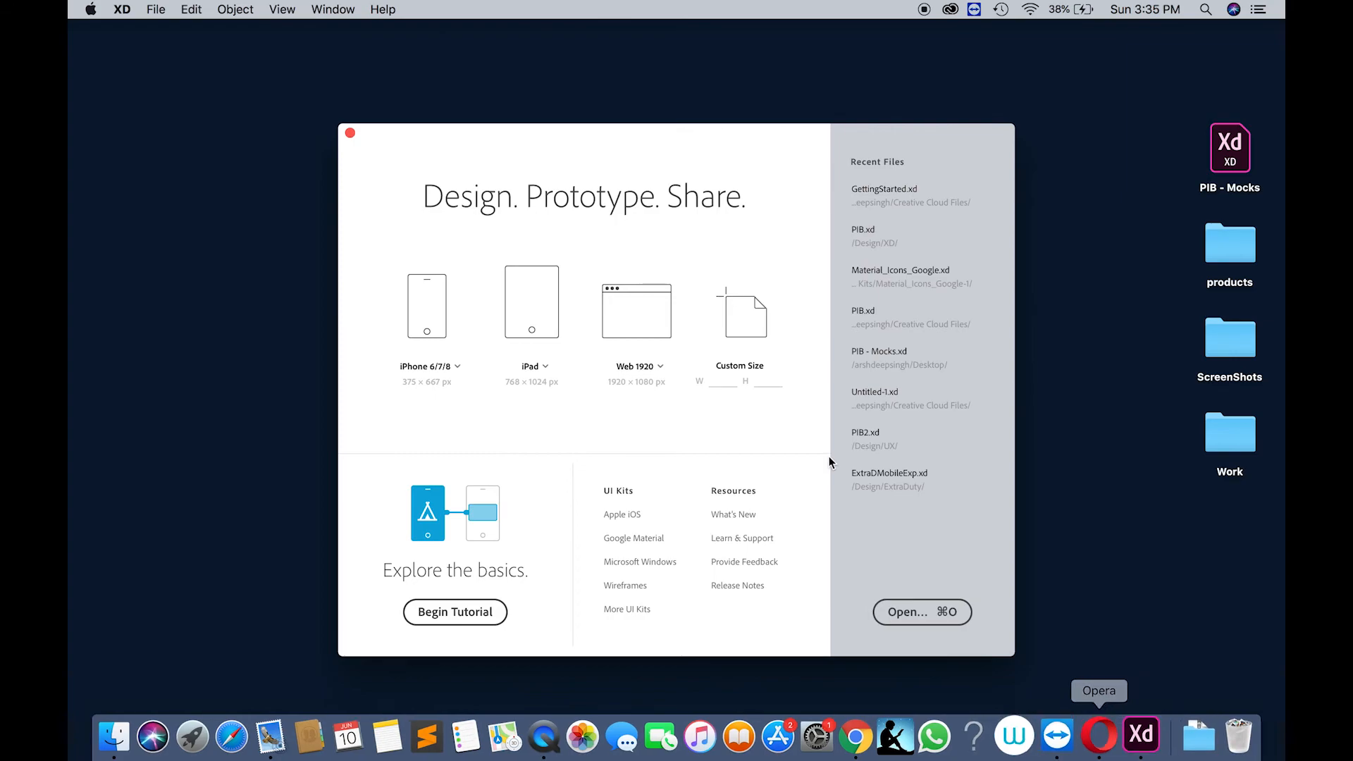
{"action": "left_click_drag", "start_coordinate": [637, 136], "coordinate": [632, 132]}
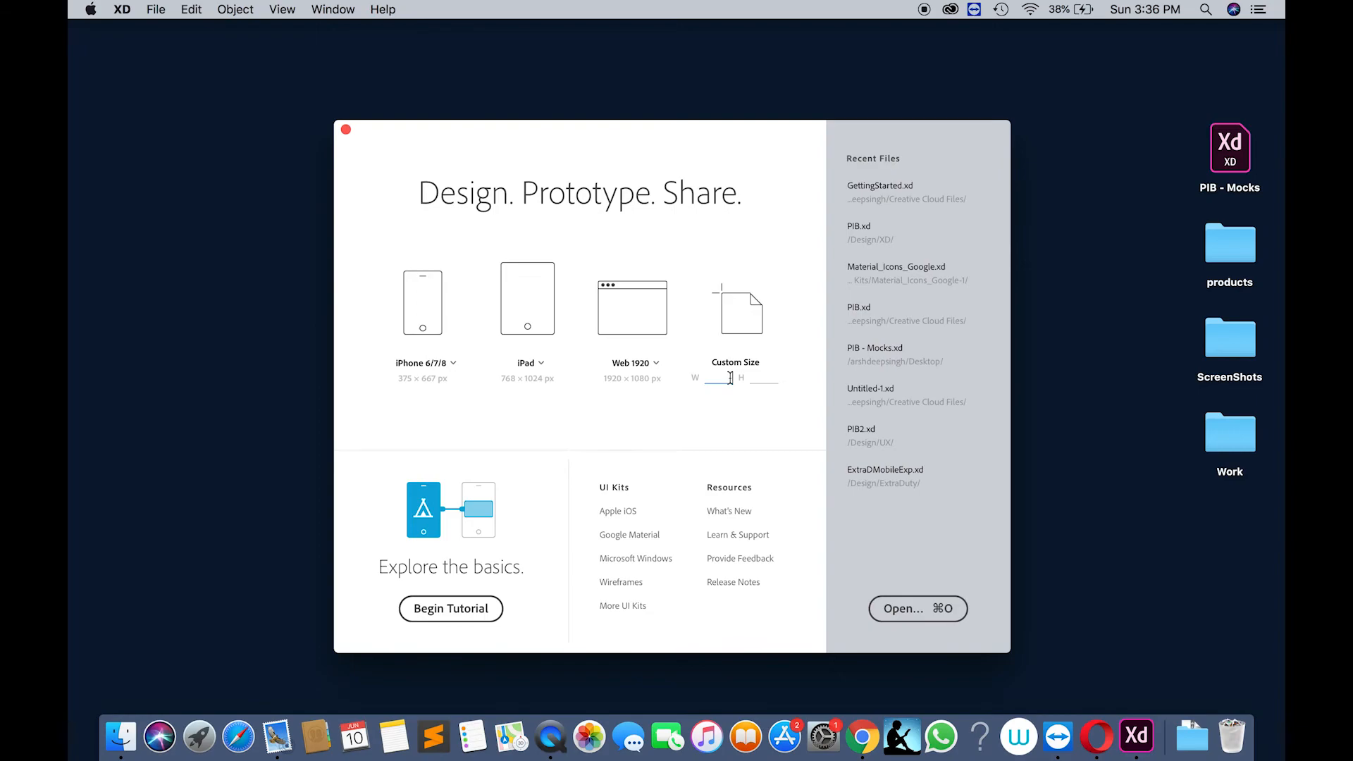
Enter a custom artboard size 1080 wide and 234 high on the start screen.
{"action": "type", "text": "55050"}
{"action": "key", "text": "Tab"}
{"action": "left_click", "coordinate": [709, 379]}
{"action": "type", "text": "1080"}
{"action": "key", "text": "Tab"}
{"action": "type", "text": "234"}
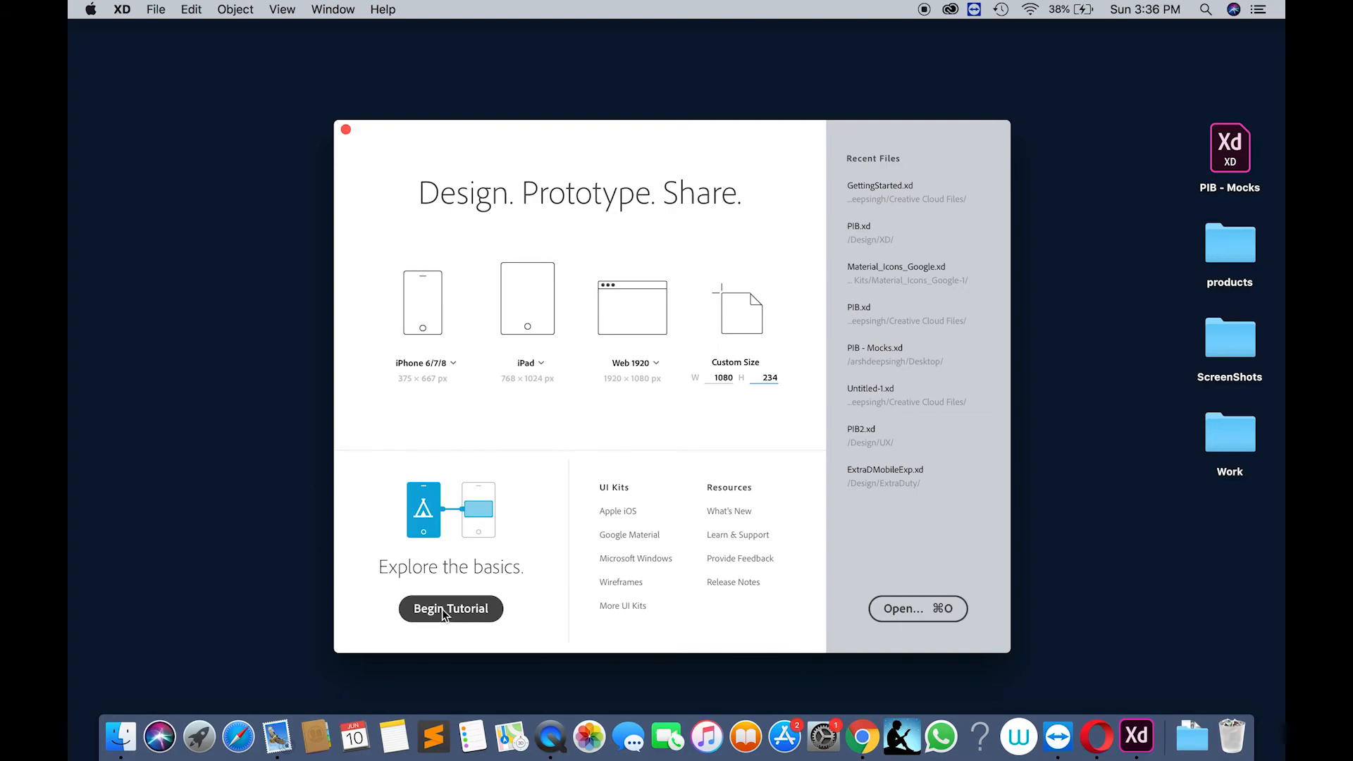
Create a new document from the Web 1920 preset and make its window full screen.
{"action": "left_click", "coordinate": [606, 304]}
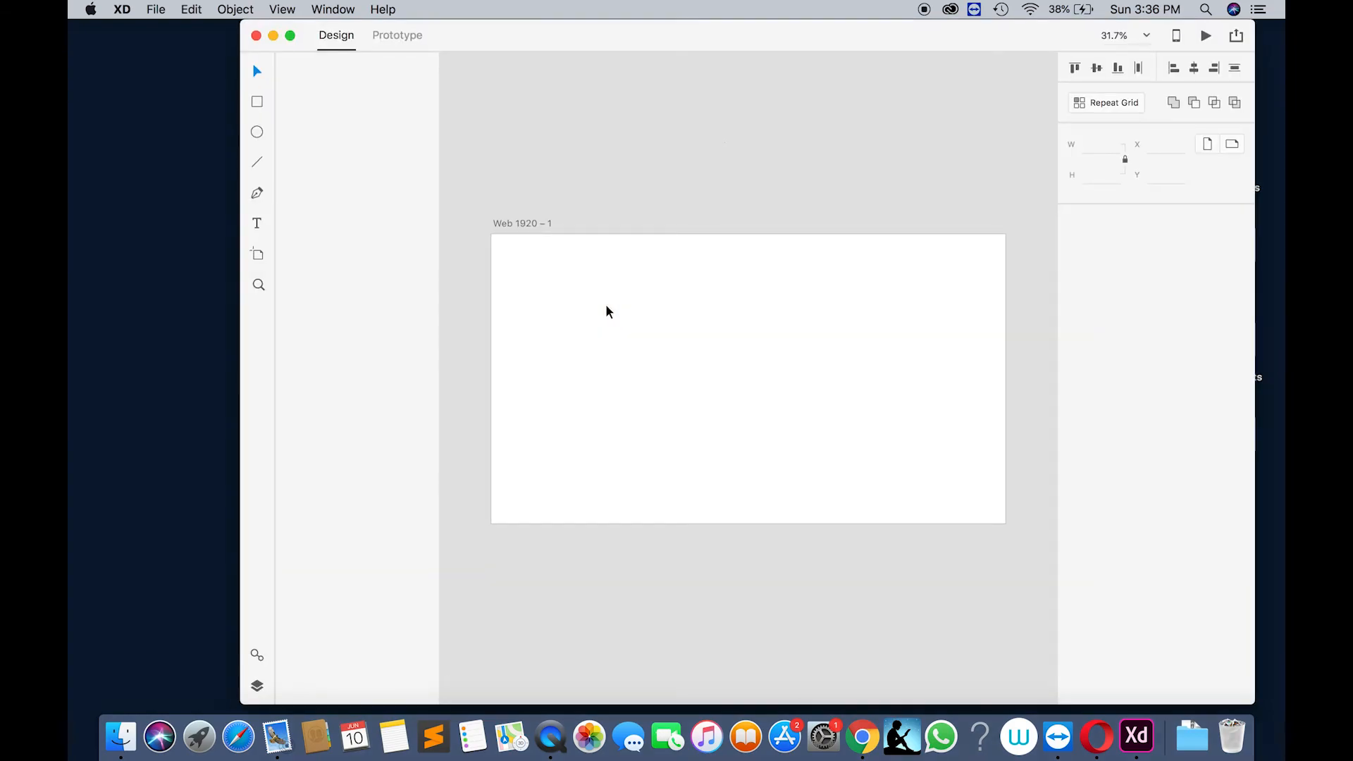
{"action": "left_click", "coordinate": [291, 36]}
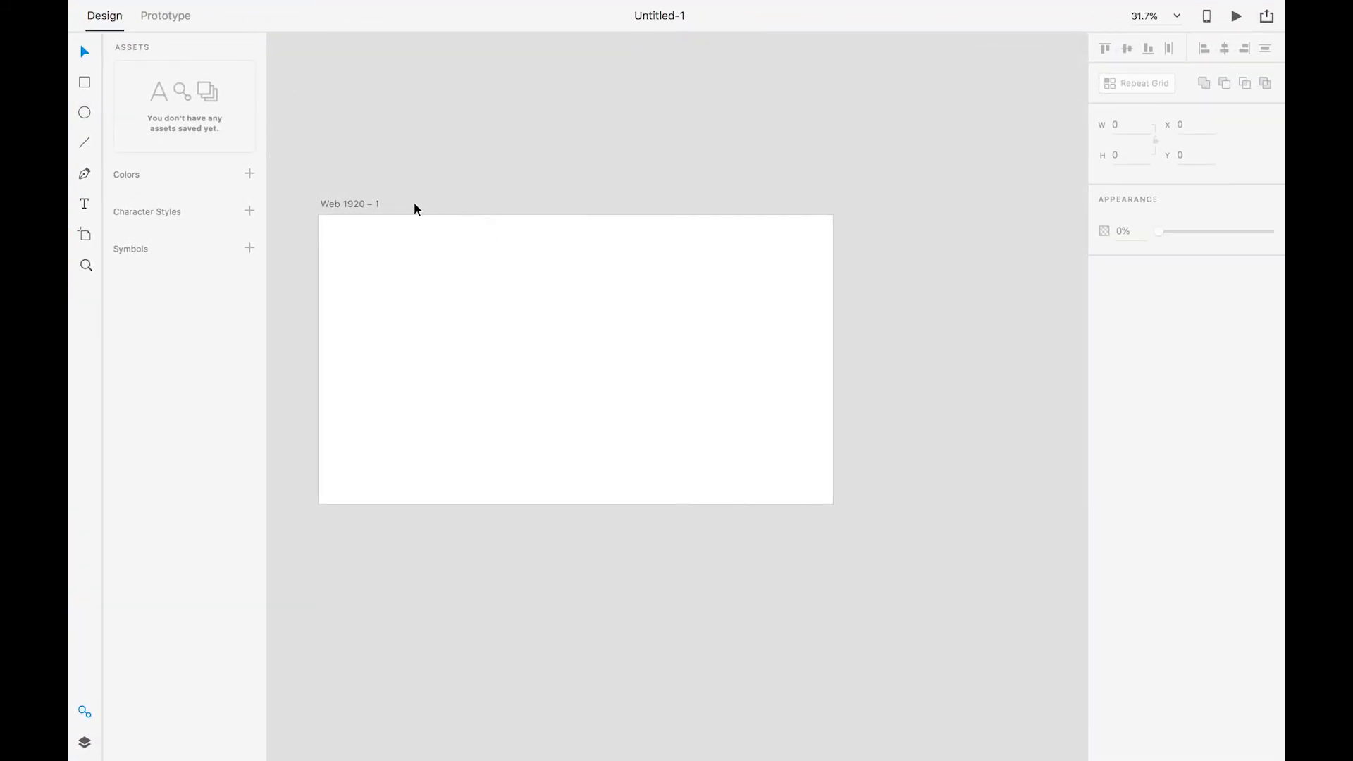
{"action": "left_click_drag", "start_coordinate": [402, 184], "coordinate": [498, 172]}
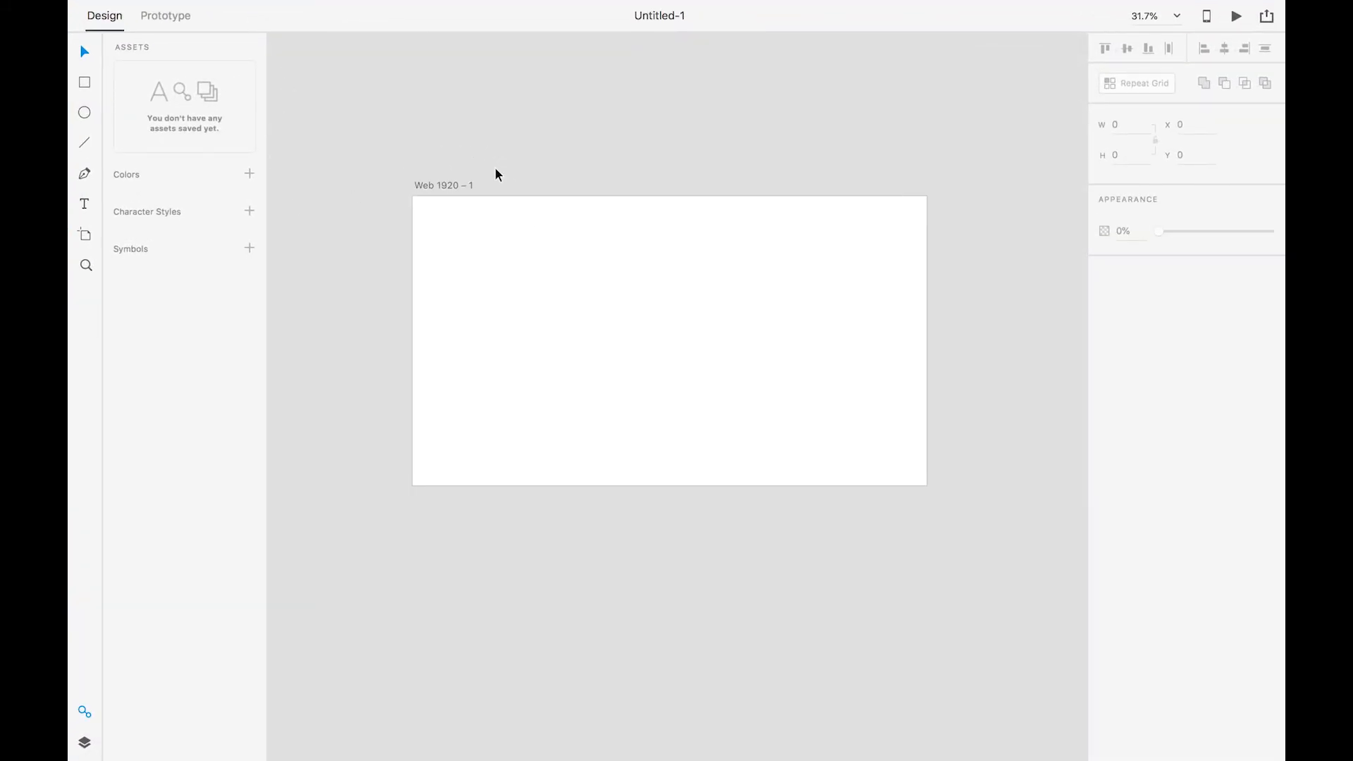
{"action": "left_click", "coordinate": [447, 192]}
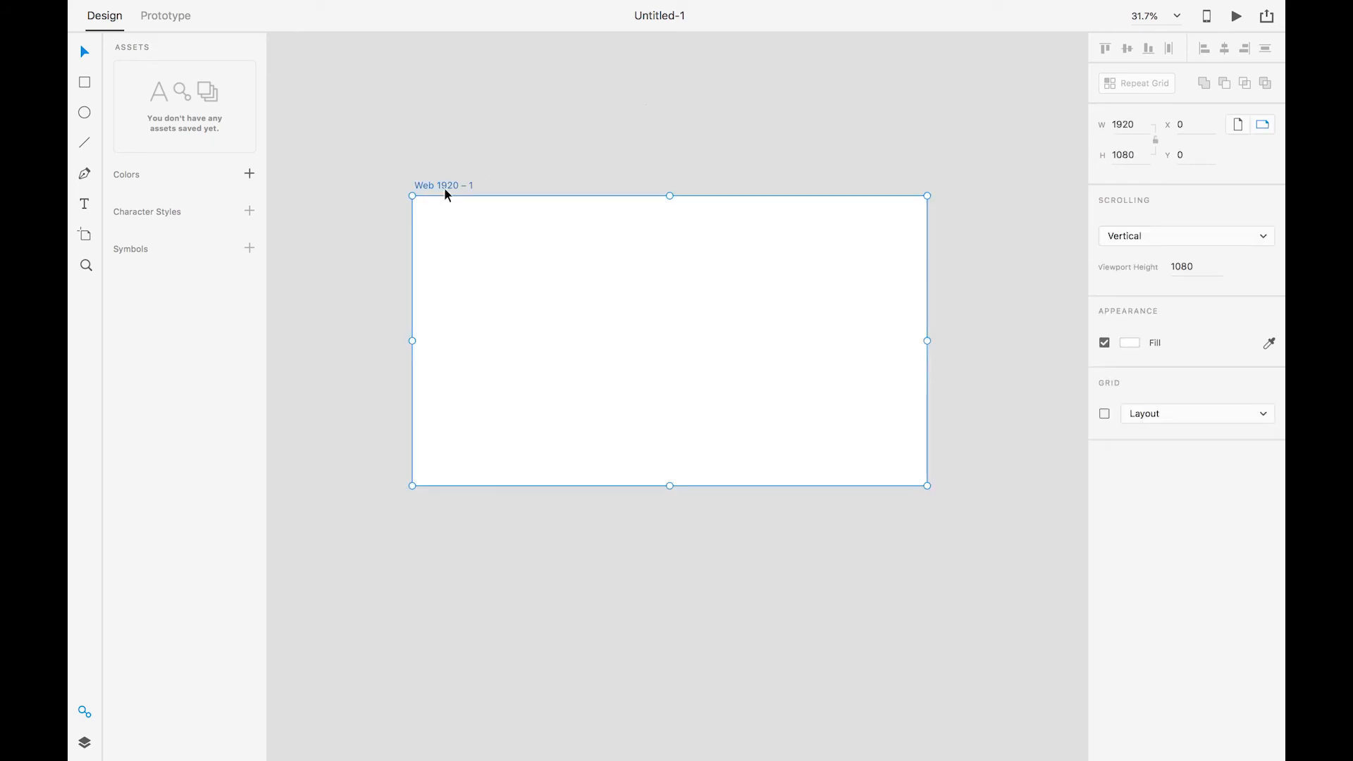
{"action": "double_click", "coordinate": [446, 186]}
{"action": "key", "text": "Escape"}
{"action": "scroll", "coordinate": [448, 186], "scroll_direction": "up", "scroll_amount": 1}
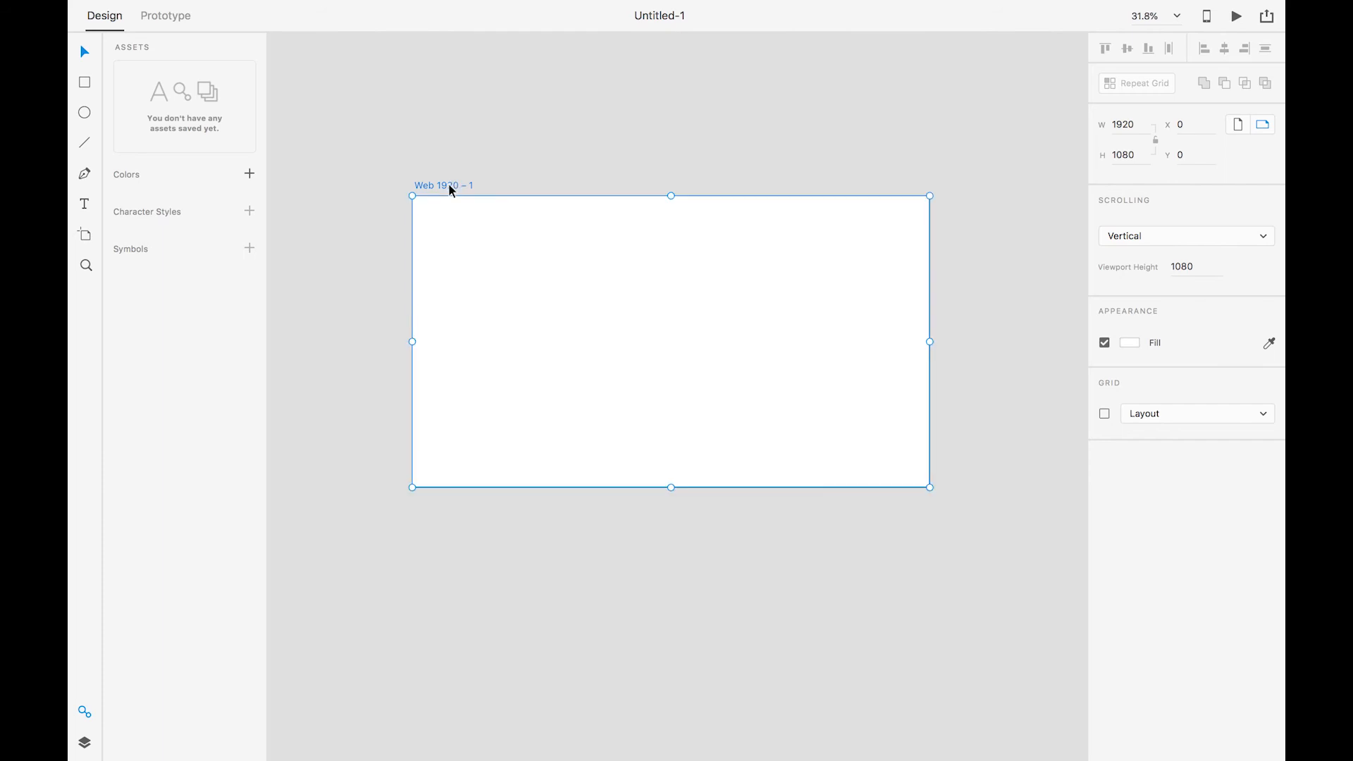
{"action": "double_click", "coordinate": [449, 186]}
{"action": "left_click", "coordinate": [523, 163]}
{"action": "mouse_move", "coordinate": [583, 169]}
{"action": "left_mouse_down"}
{"action": "mouse_move", "coordinate": [535, 175]}
{"action": "mouse_move", "coordinate": [589, 166]}
{"action": "left_mouse_up"}
{"action": "double_click", "coordinate": [451, 183]}
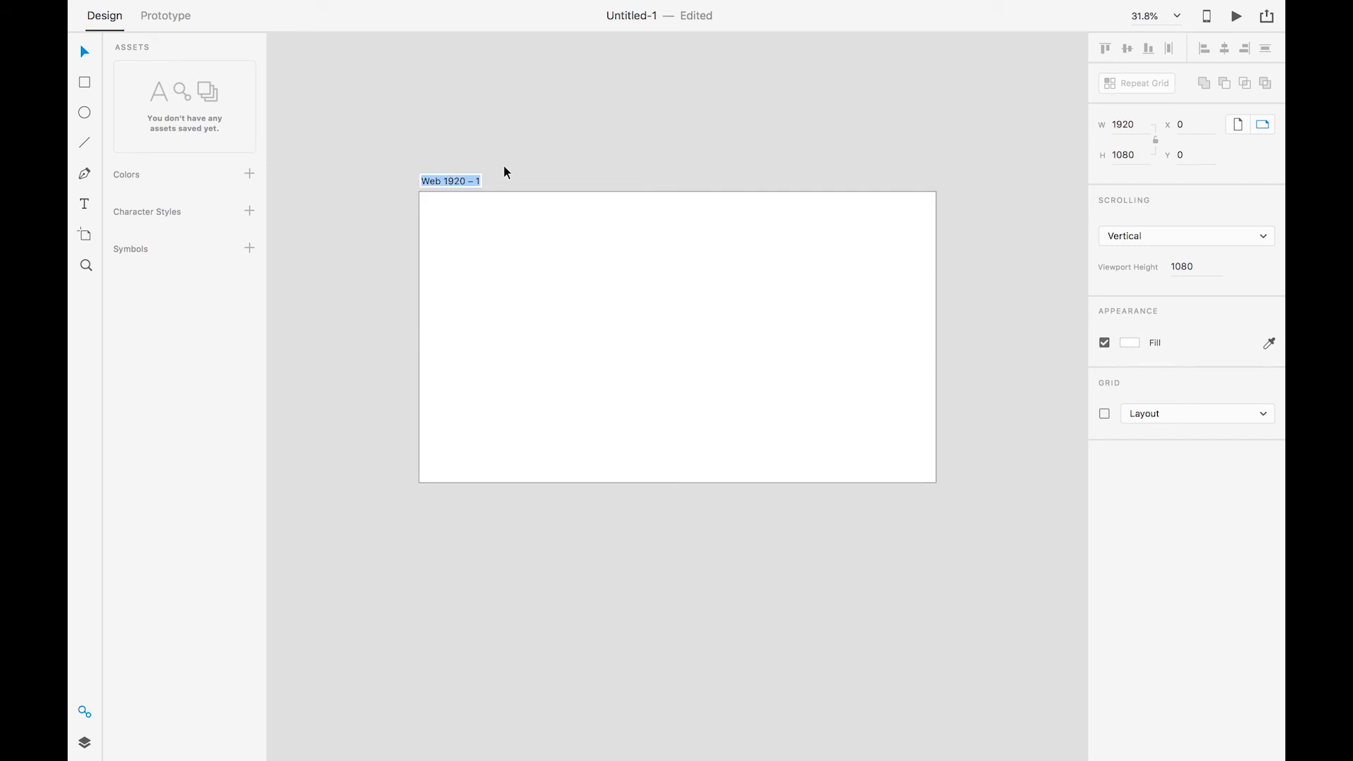
{"action": "key", "text": "Escape"}
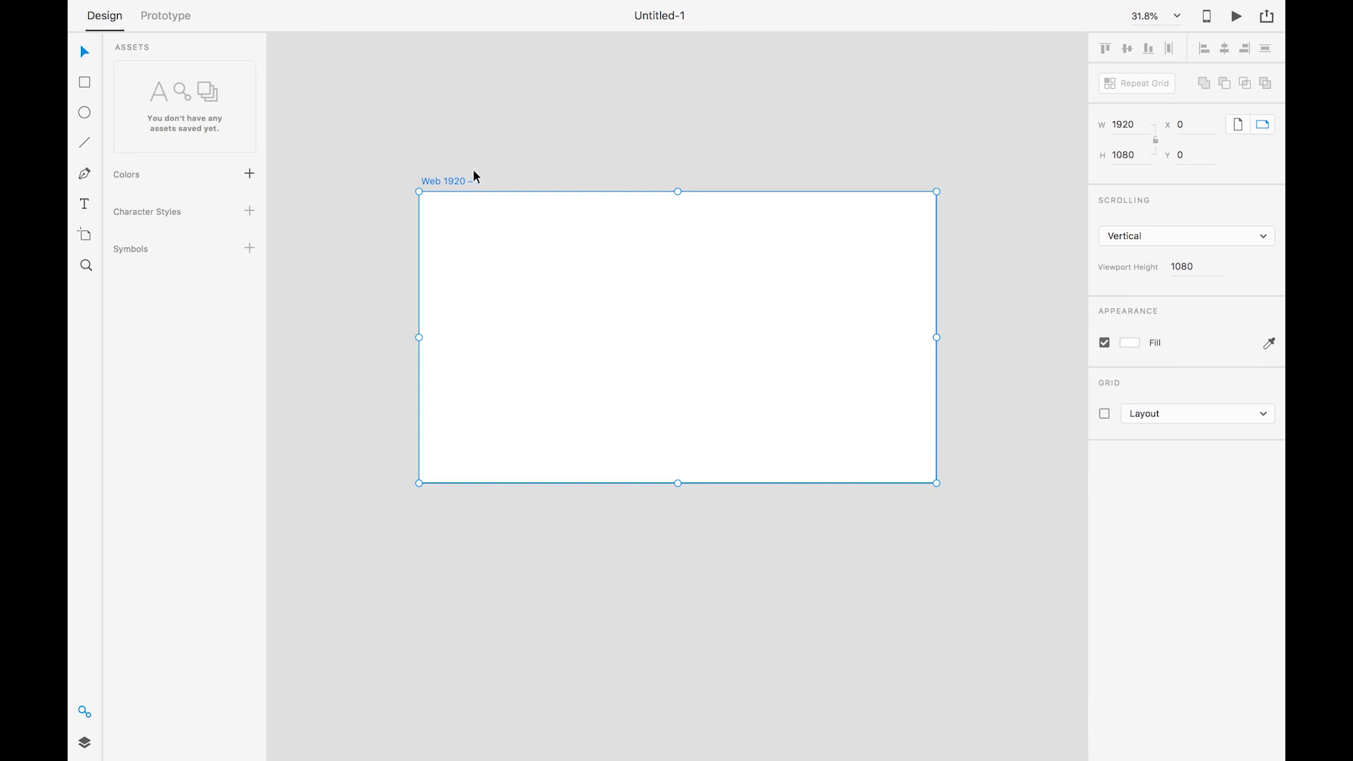
{"action": "left_click", "coordinate": [558, 170]}
{"action": "left_click_drag", "start_coordinate": [579, 158], "coordinate": [490, 186]}
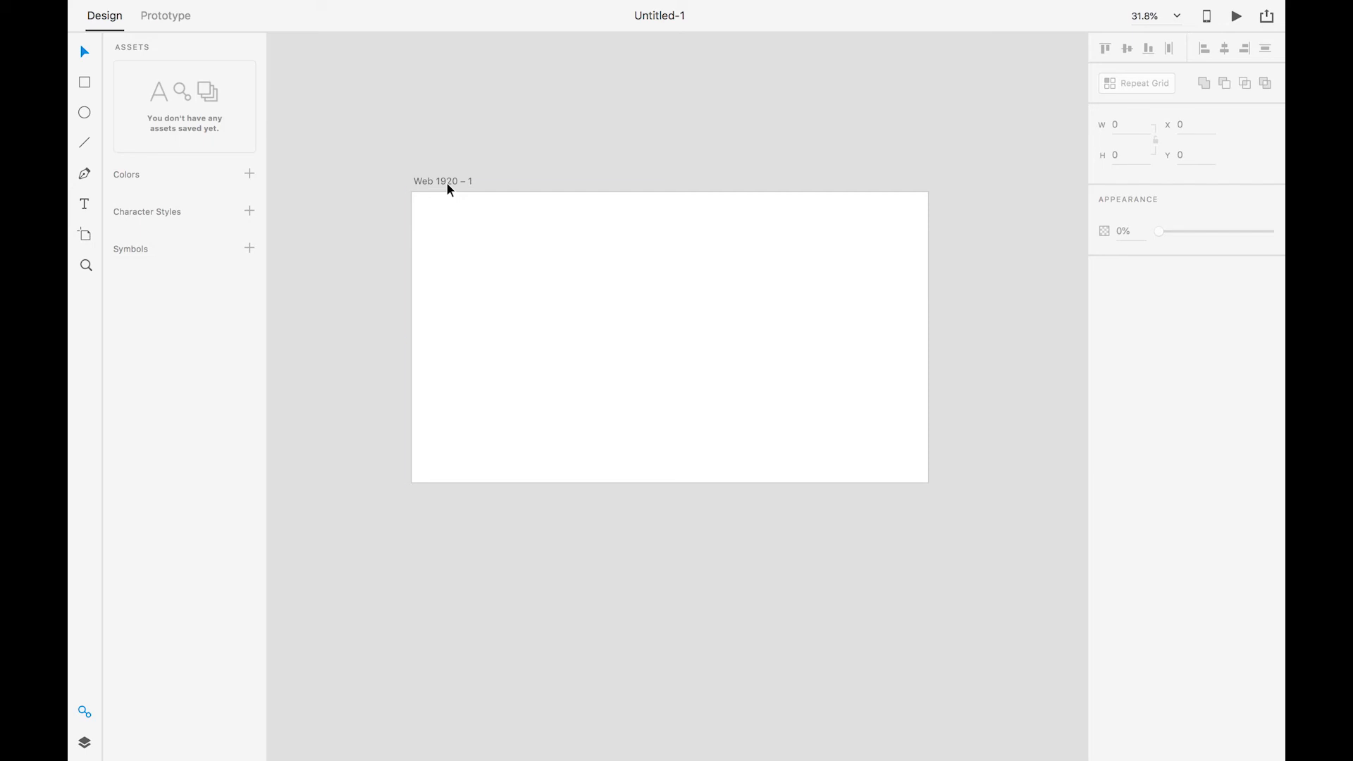
{"action": "left_click", "coordinate": [449, 186]}
{"action": "left_click", "coordinate": [554, 168]}
{"action": "left_click", "coordinate": [443, 182]}
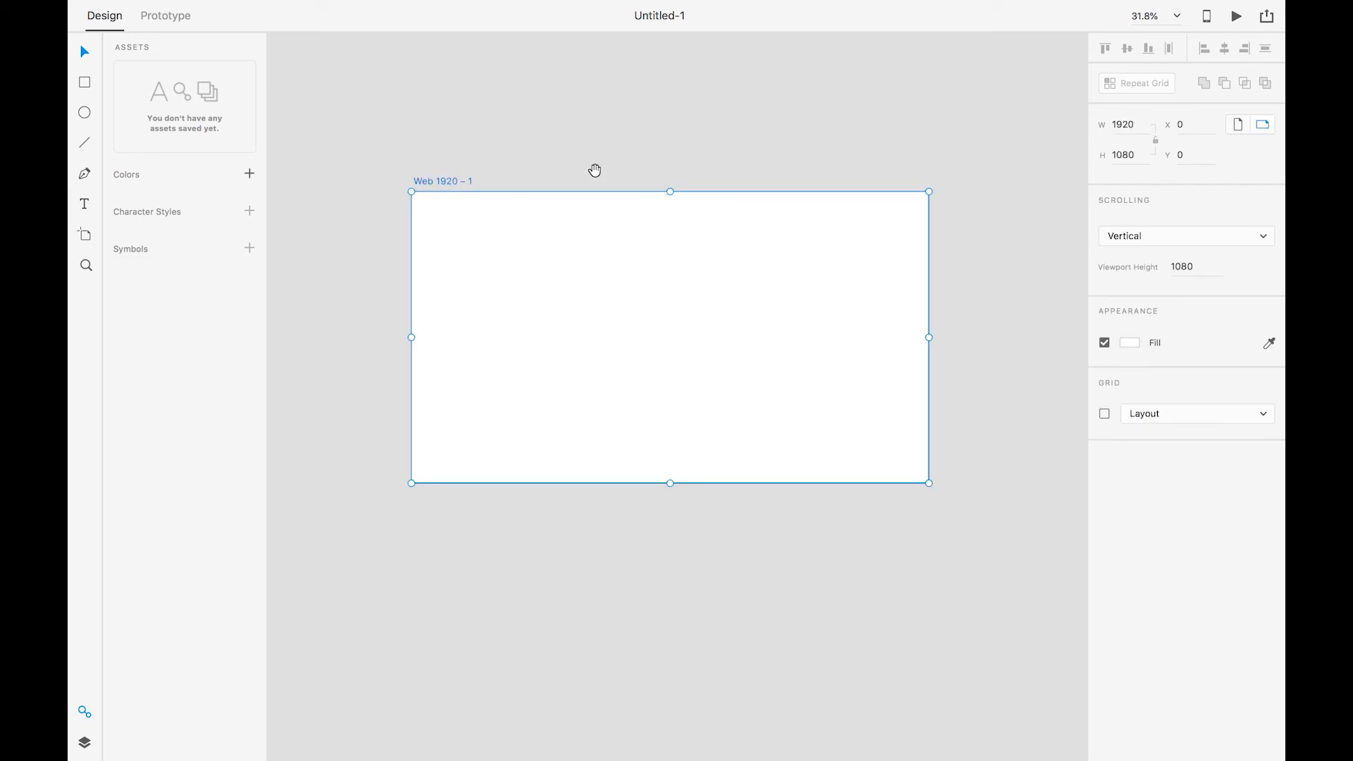
{"action": "left_click_drag", "start_coordinate": [595, 170], "coordinate": [499, 179]}
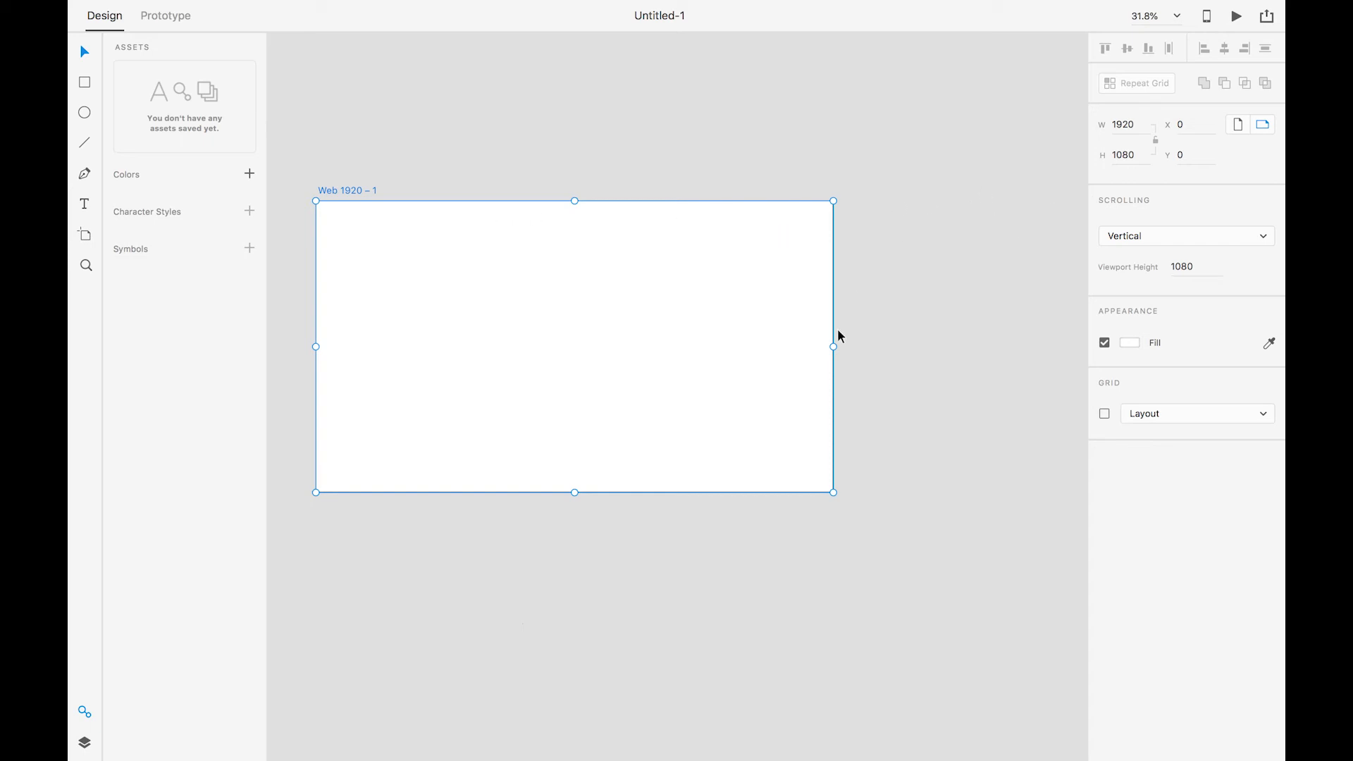
{"action": "left_click_drag", "start_coordinate": [912, 307], "coordinate": [789, 331]}
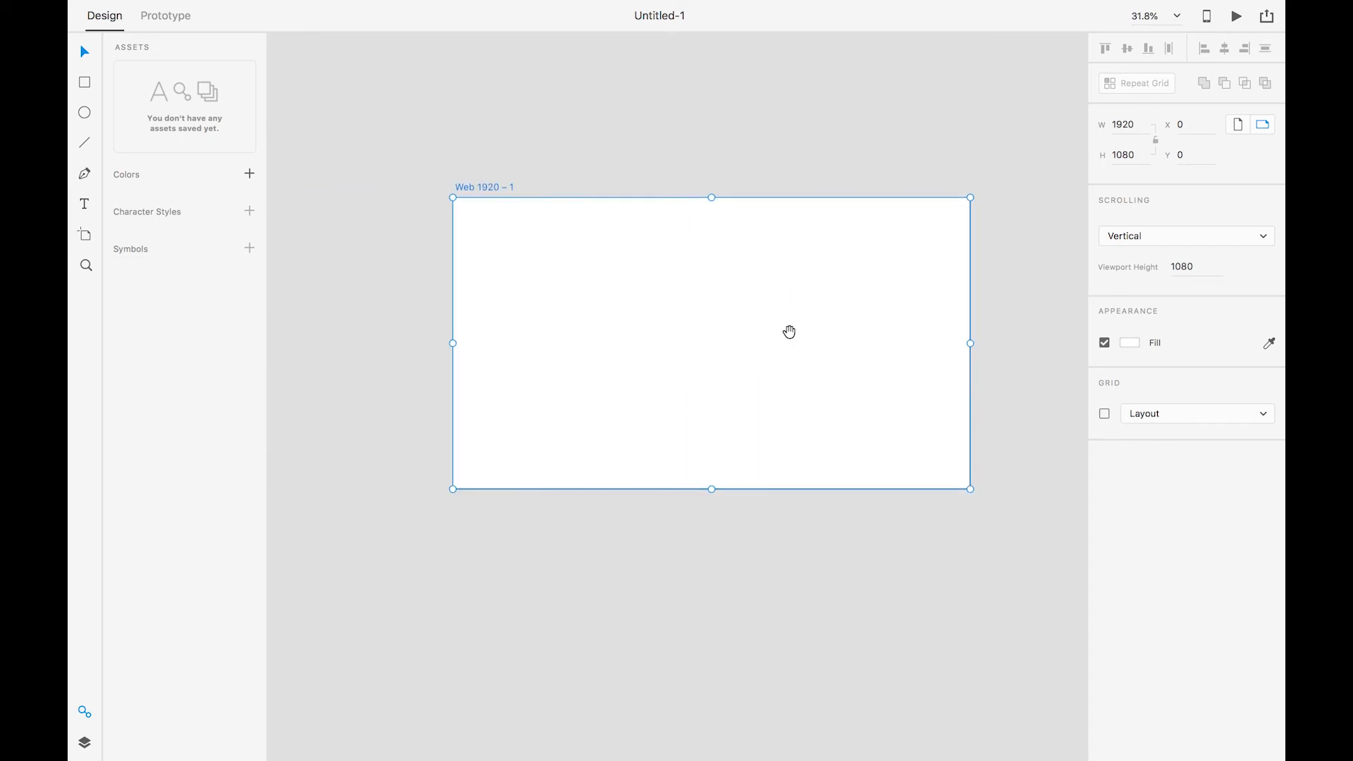
{"action": "left_click", "coordinate": [480, 172]}
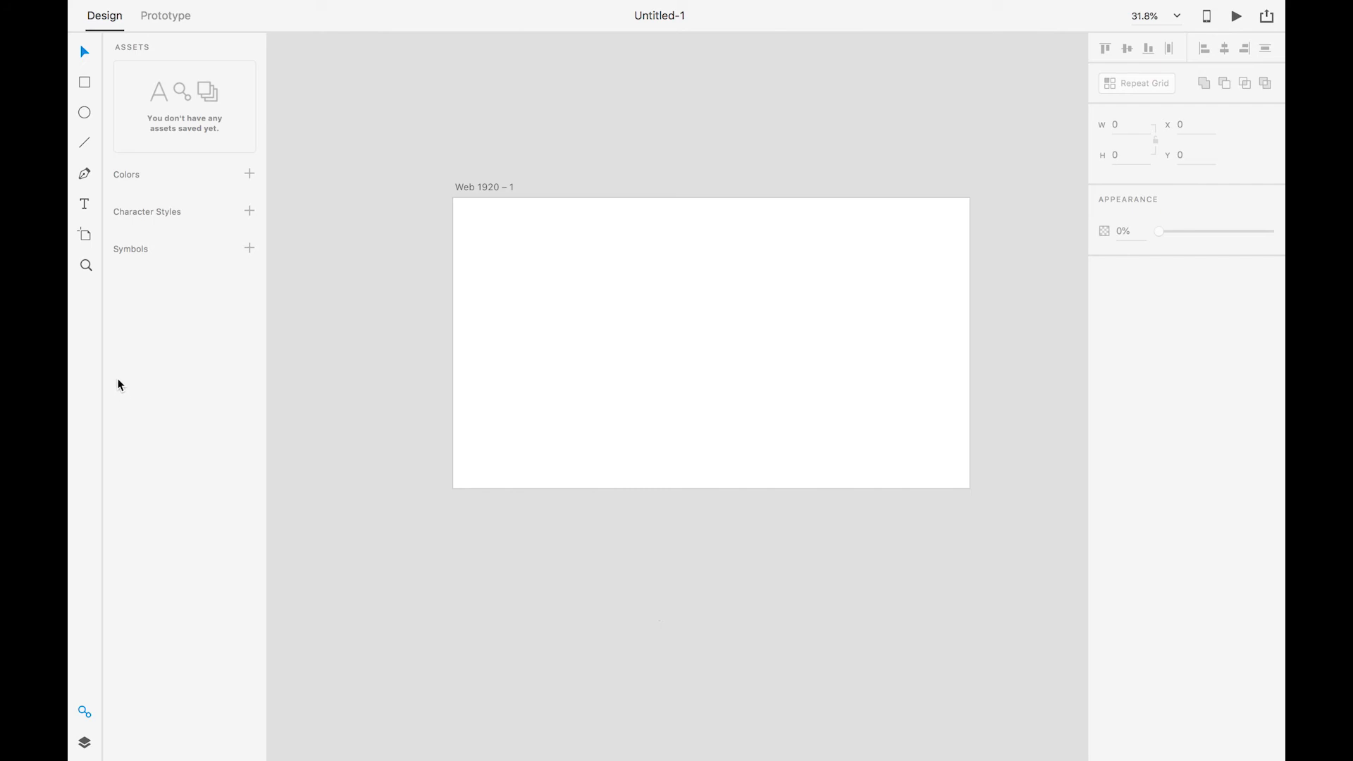
Examine the document's saved assets and its artboard list by showing and hiding each of them.
{"action": "left_click", "coordinate": [90, 720]}
{"action": "left_click", "coordinate": [89, 720]}
{"action": "left_click", "coordinate": [89, 720]}
{"action": "left_click", "coordinate": [89, 720]}
{"action": "left_click", "coordinate": [86, 743]}
{"action": "left_click", "coordinate": [86, 744]}
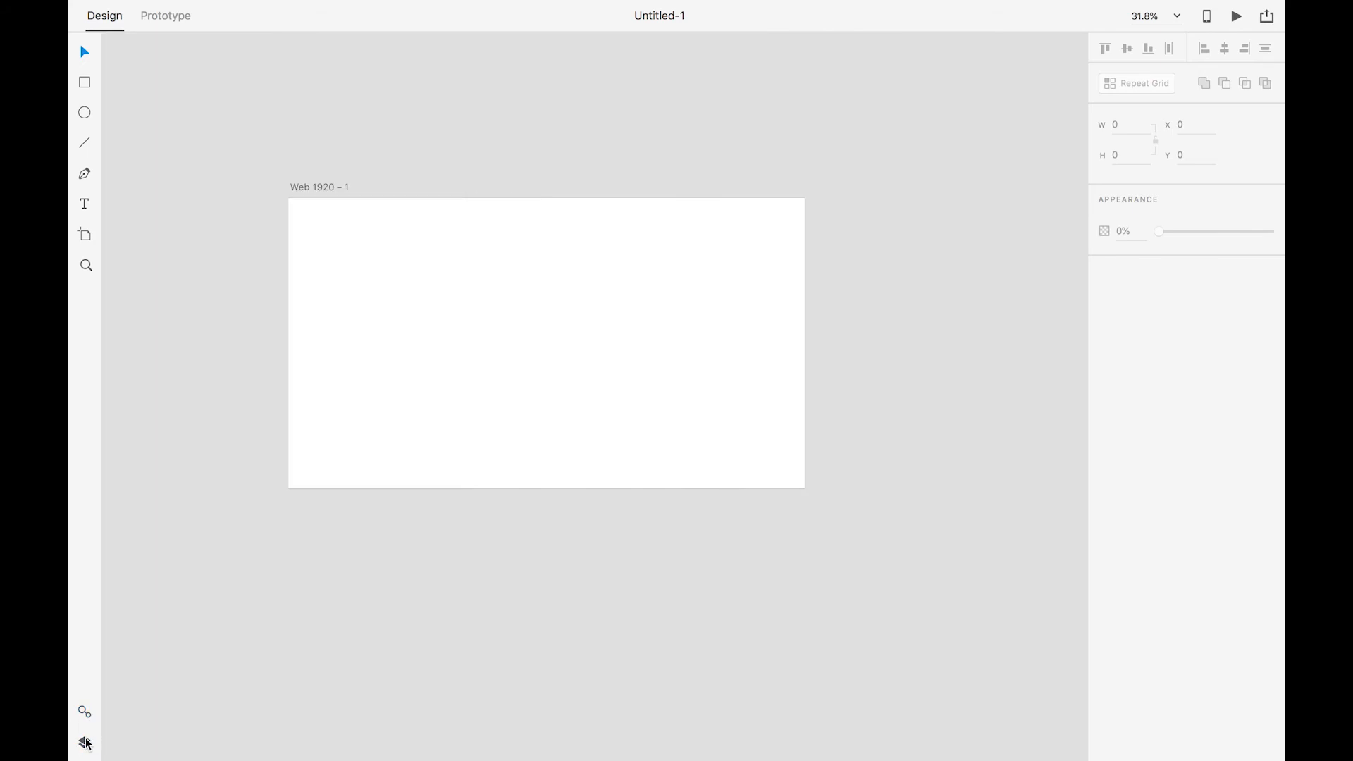
{"action": "left_click", "coordinate": [85, 715]}
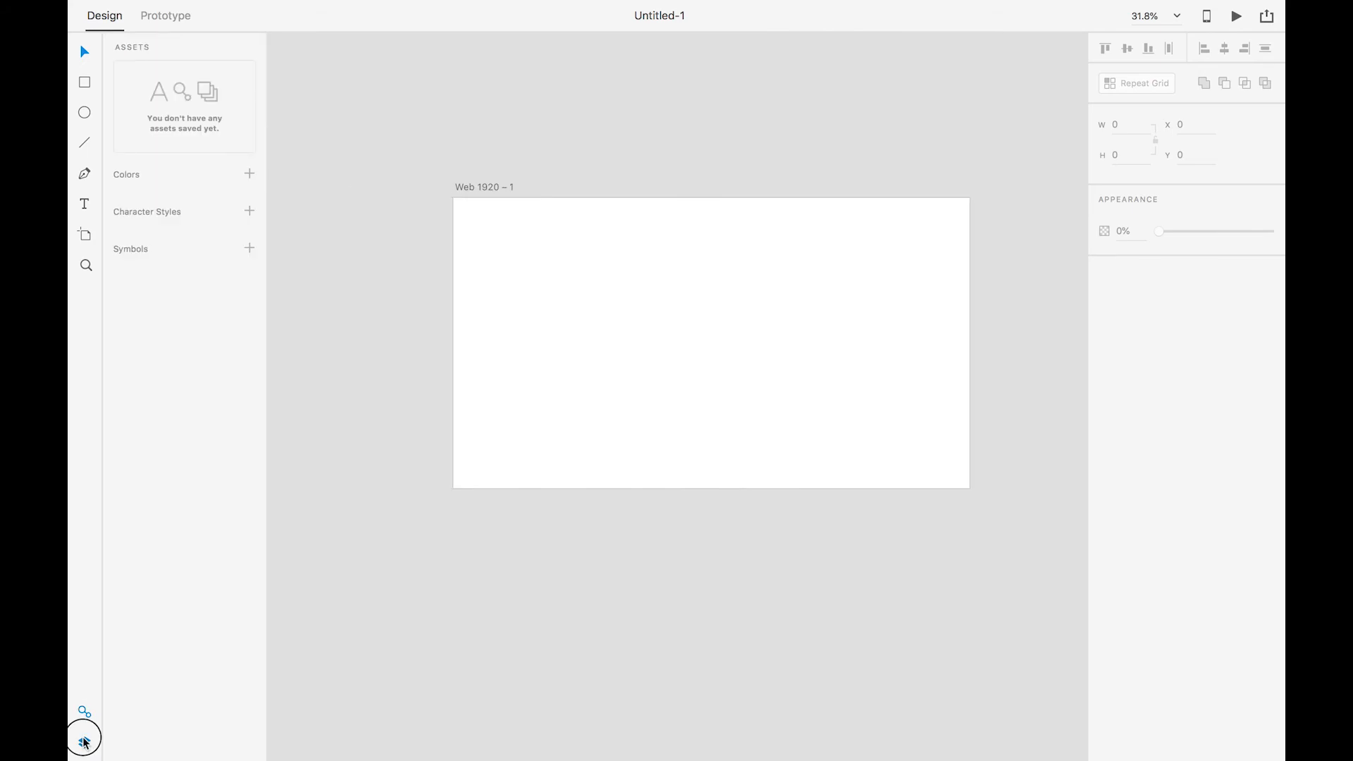
{"action": "left_click", "coordinate": [84, 740]}
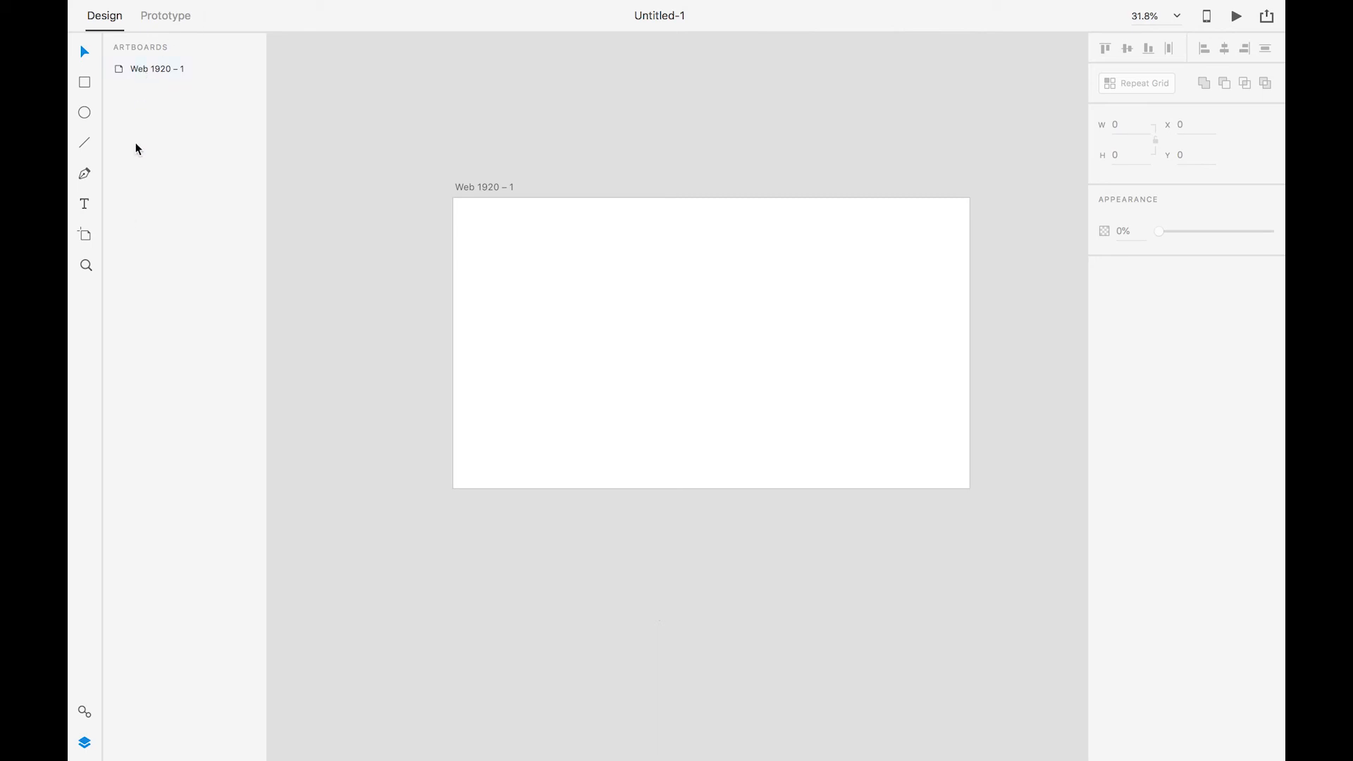
{"action": "left_click", "coordinate": [88, 714]}
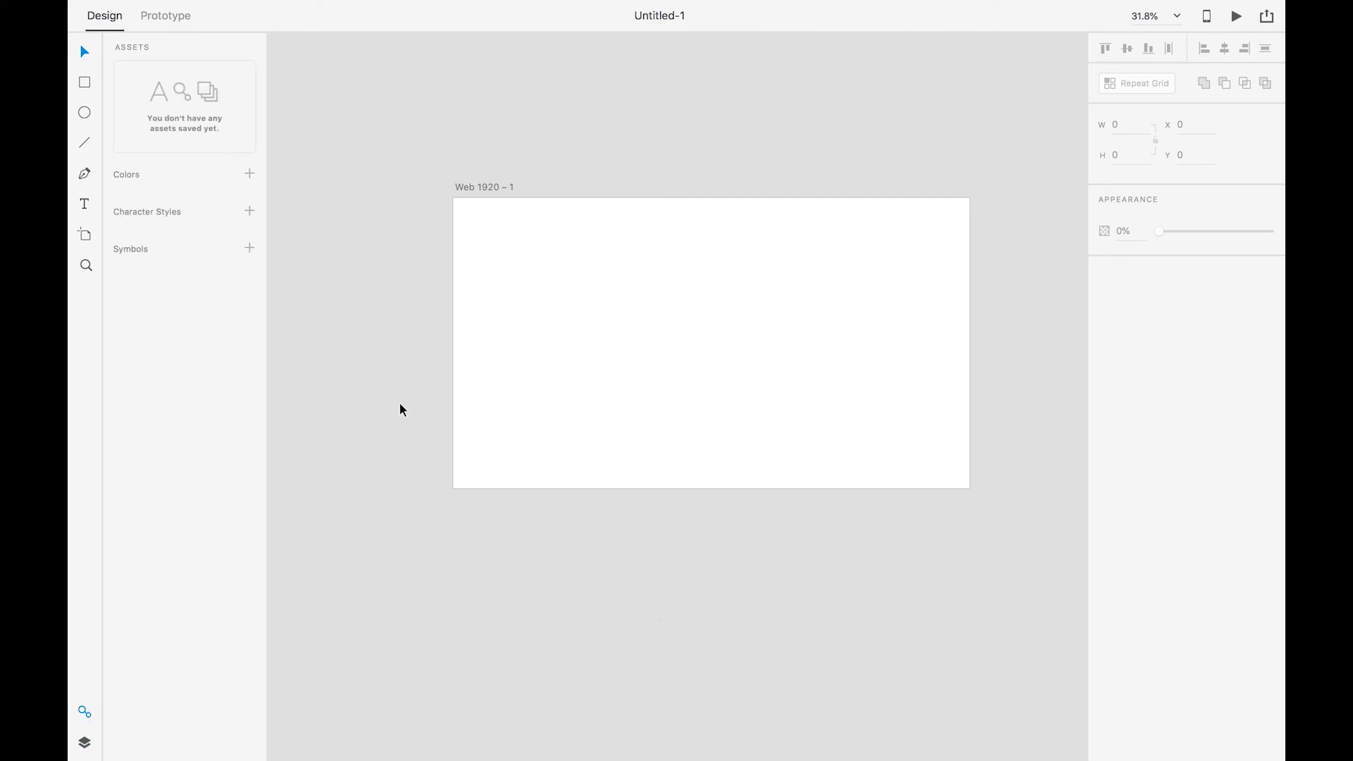
Rename the Web 1920 artboard to "Helllo World!" directly on the canvas and deselect it.
{"action": "left_click", "coordinate": [486, 191]}
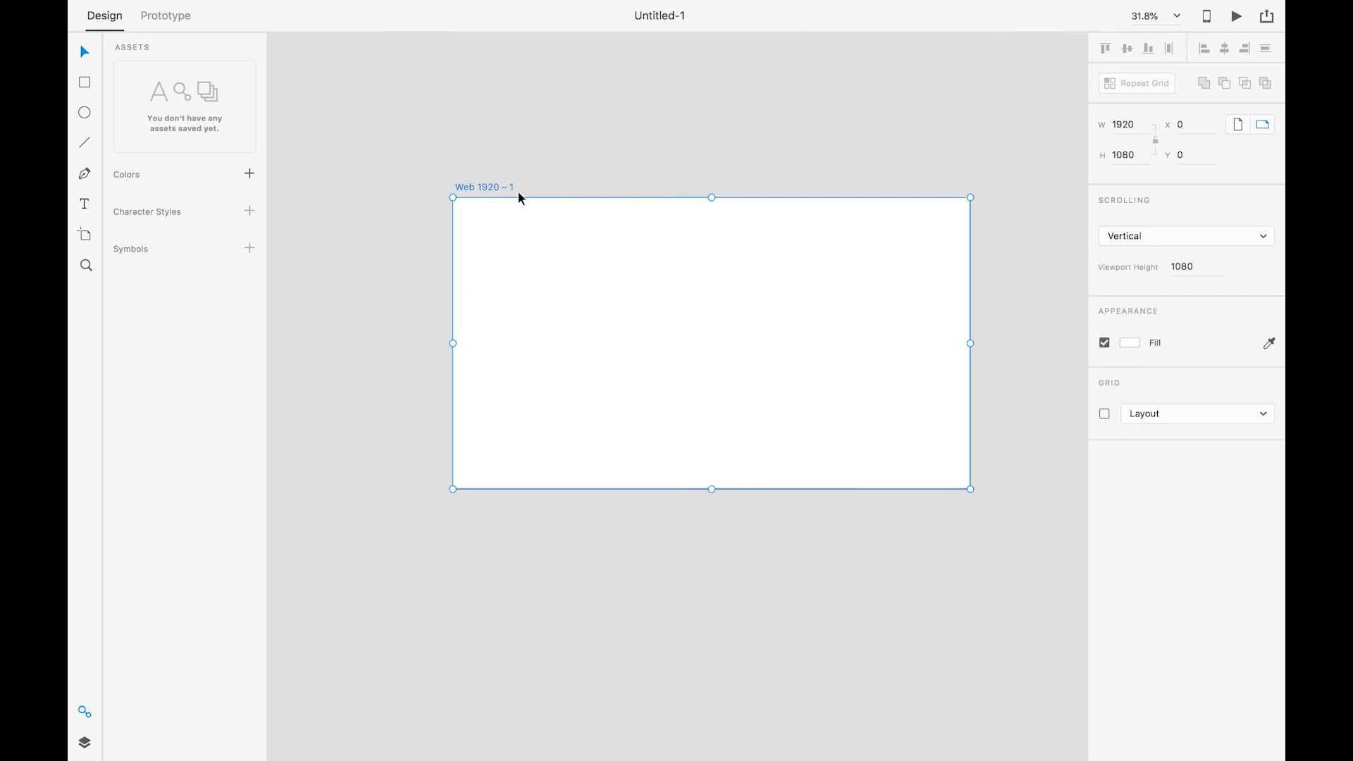
{"action": "double_click", "coordinate": [500, 187]}
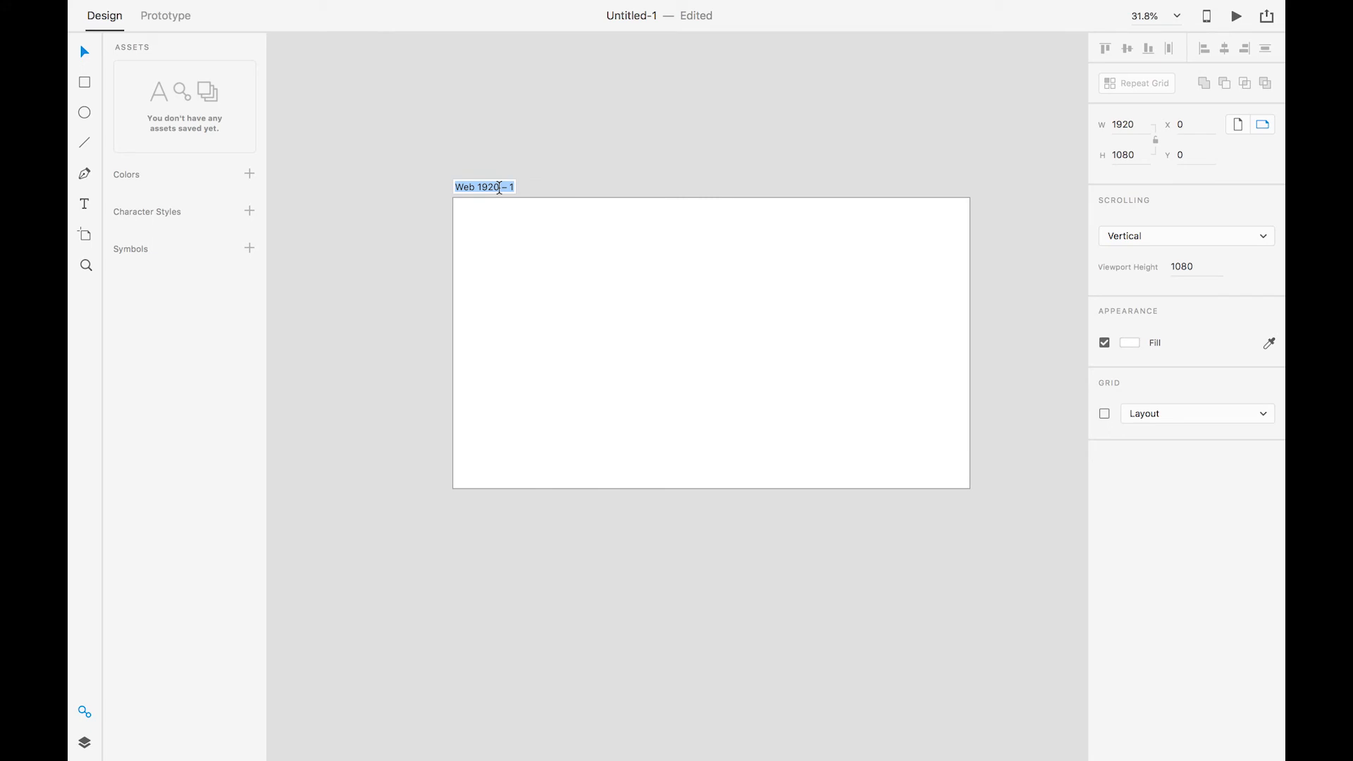
{"action": "type", "text": "Held"}
{"action": "key", "text": "BackSpace"}
{"action": "type", "text": "llo World!"}
{"action": "key", "text": "Return"}
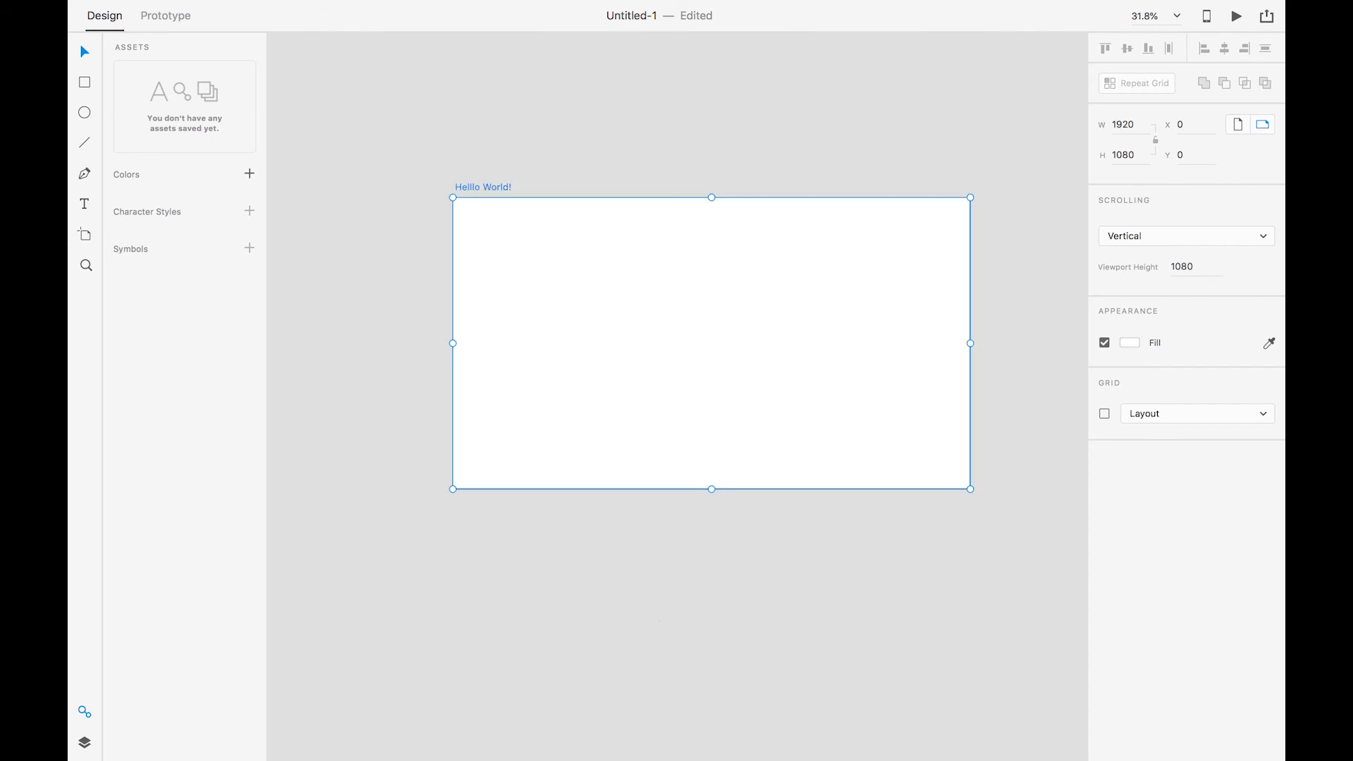
{"action": "left_click", "coordinate": [412, 175]}
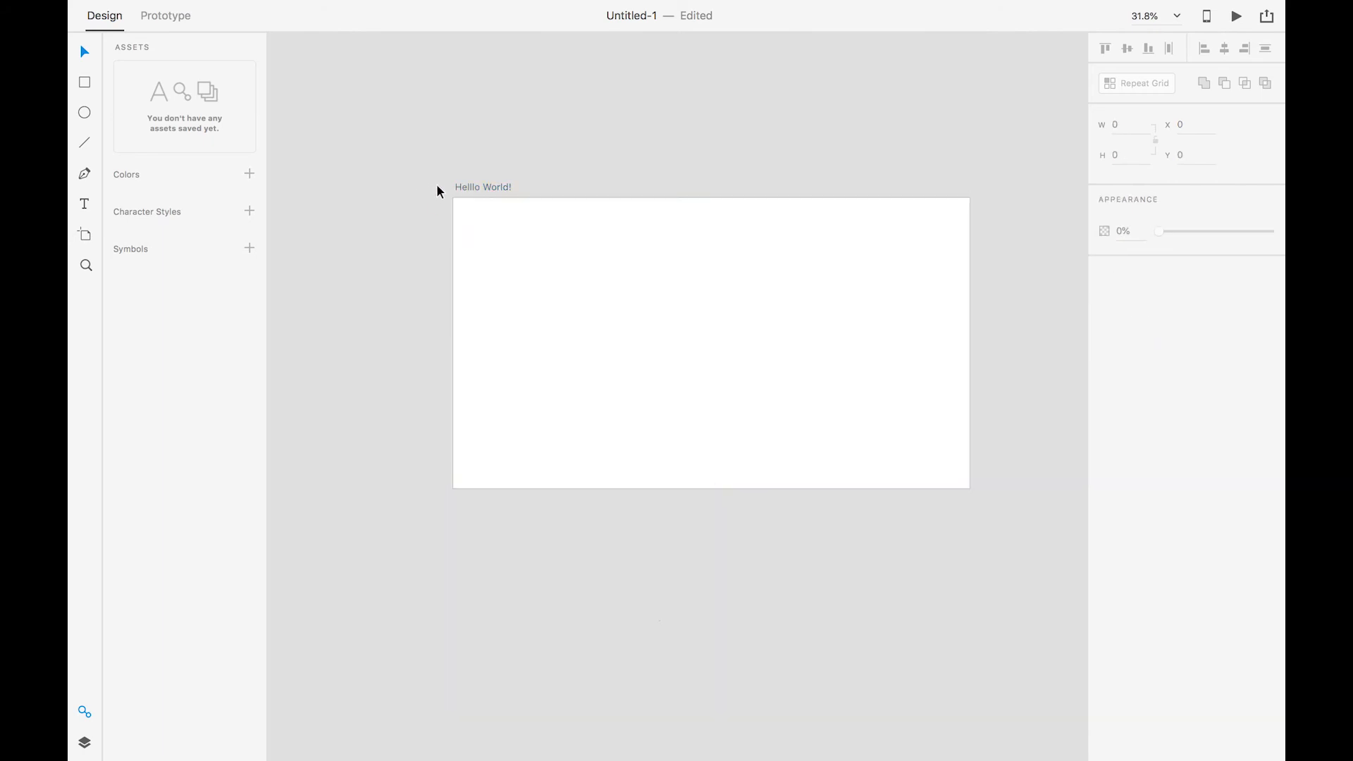
Rename the artboard to "Helllo World2!" from the artboard list.
{"action": "left_click", "coordinate": [479, 197]}
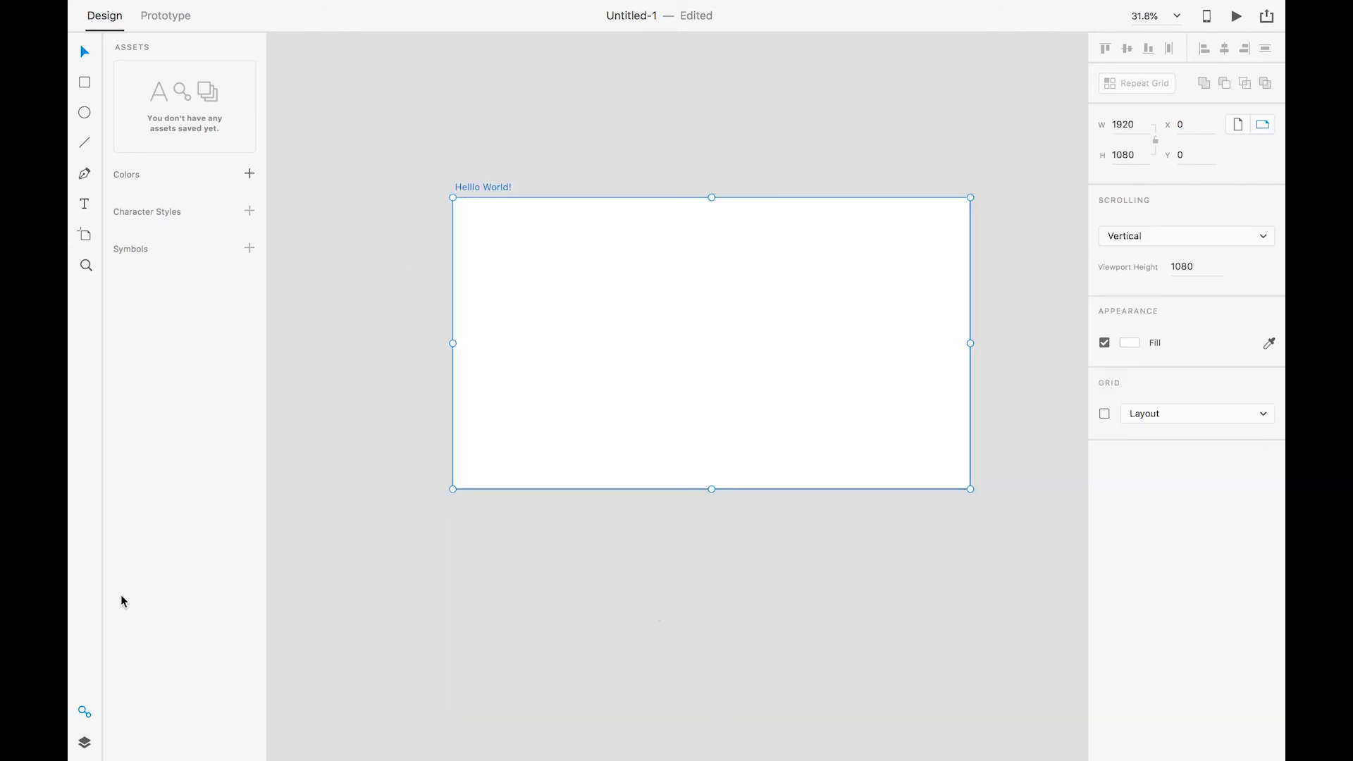
{"action": "left_click", "coordinate": [85, 744]}
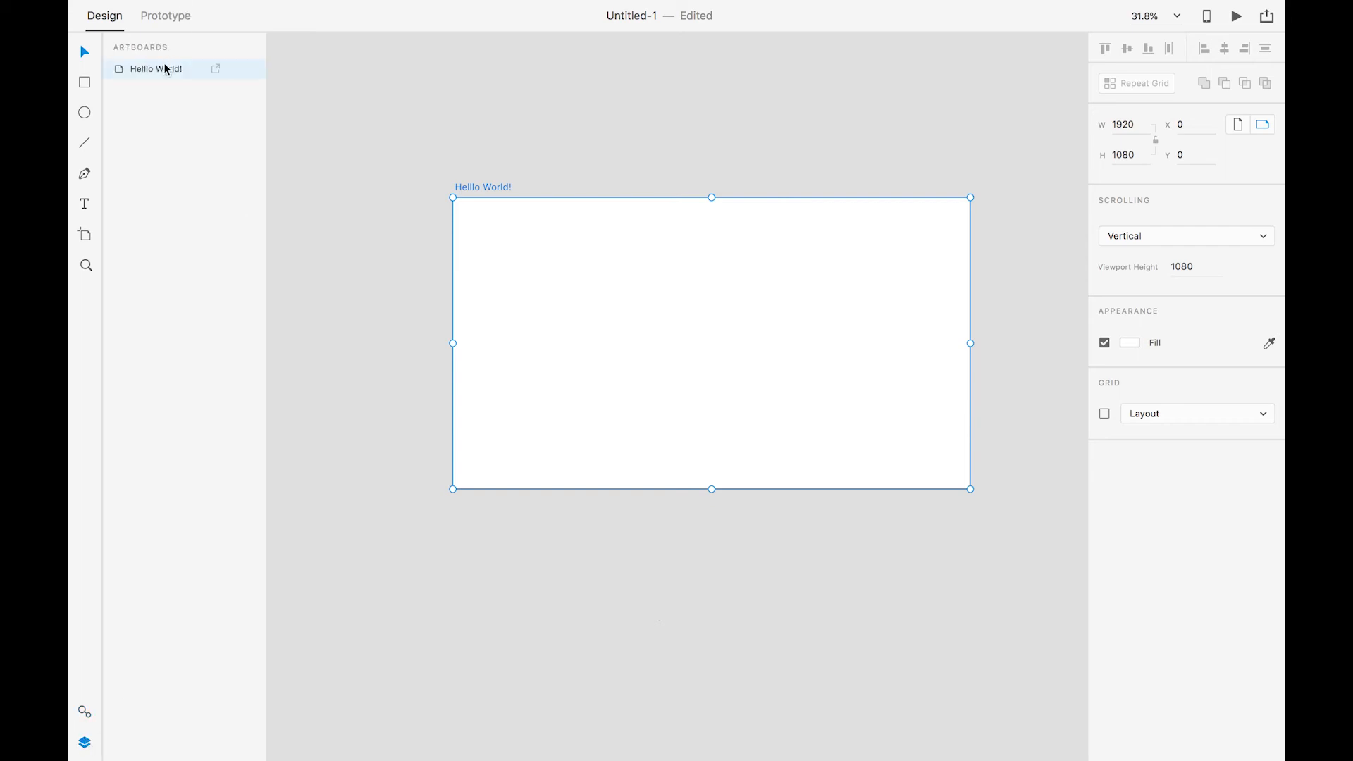
{"action": "double_click", "coordinate": [168, 71]}
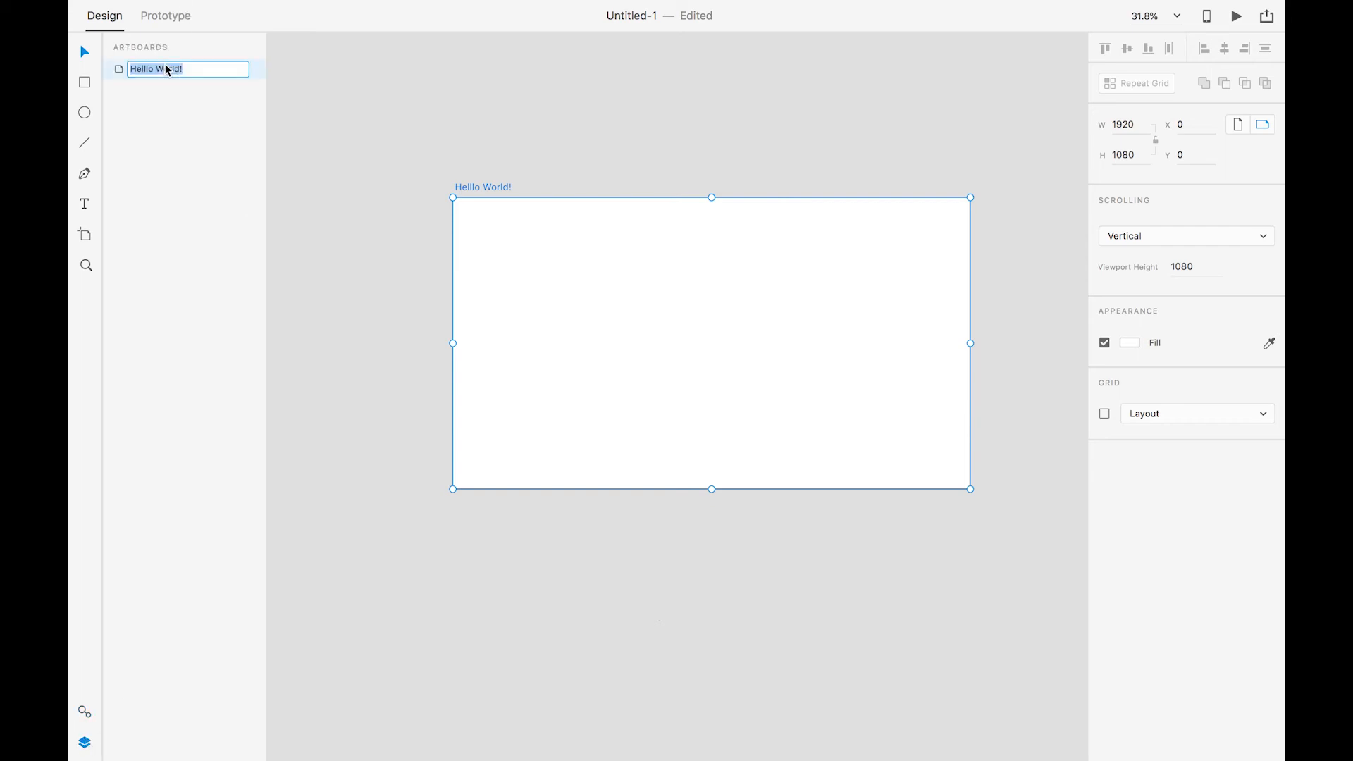
{"action": "key", "text": "Right"}
{"action": "type", "text": "2"}
{"action": "key", "text": "Return"}
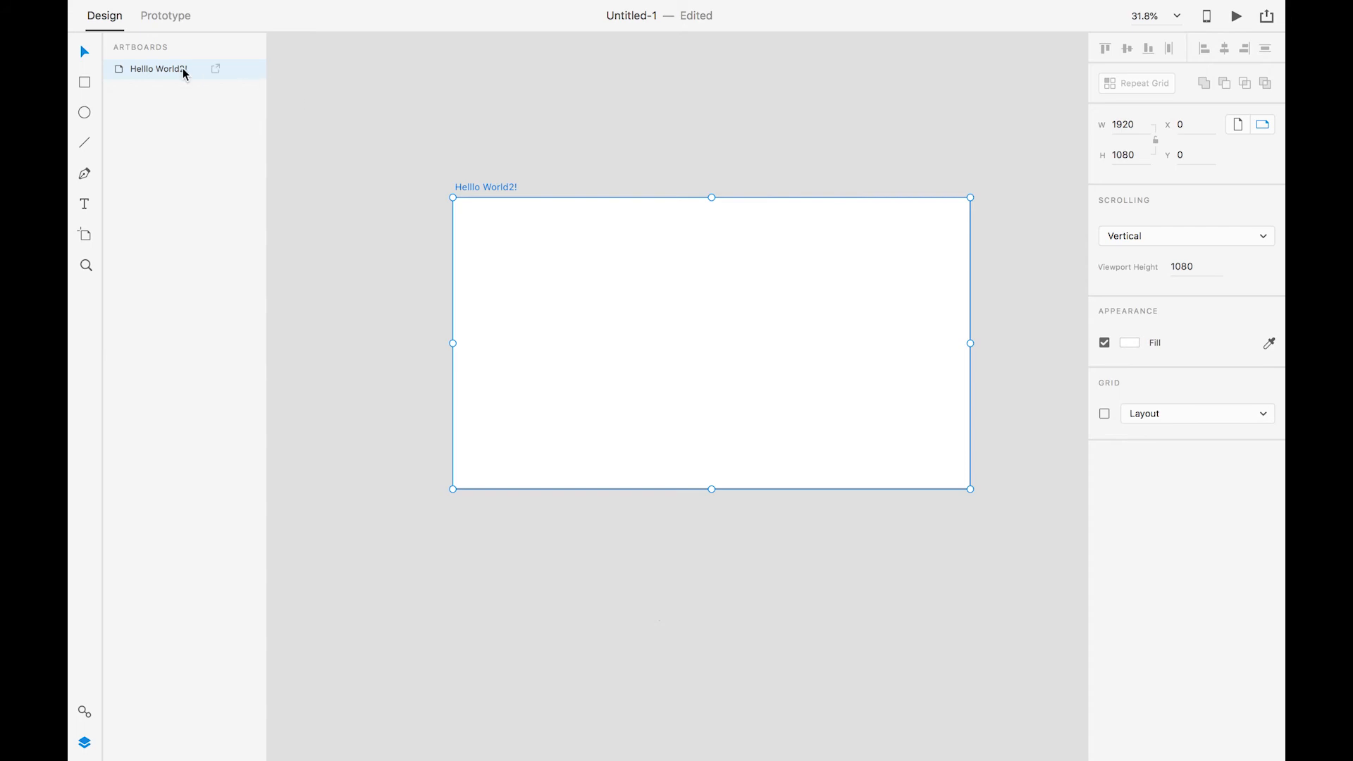
{"action": "left_click", "coordinate": [450, 156]}
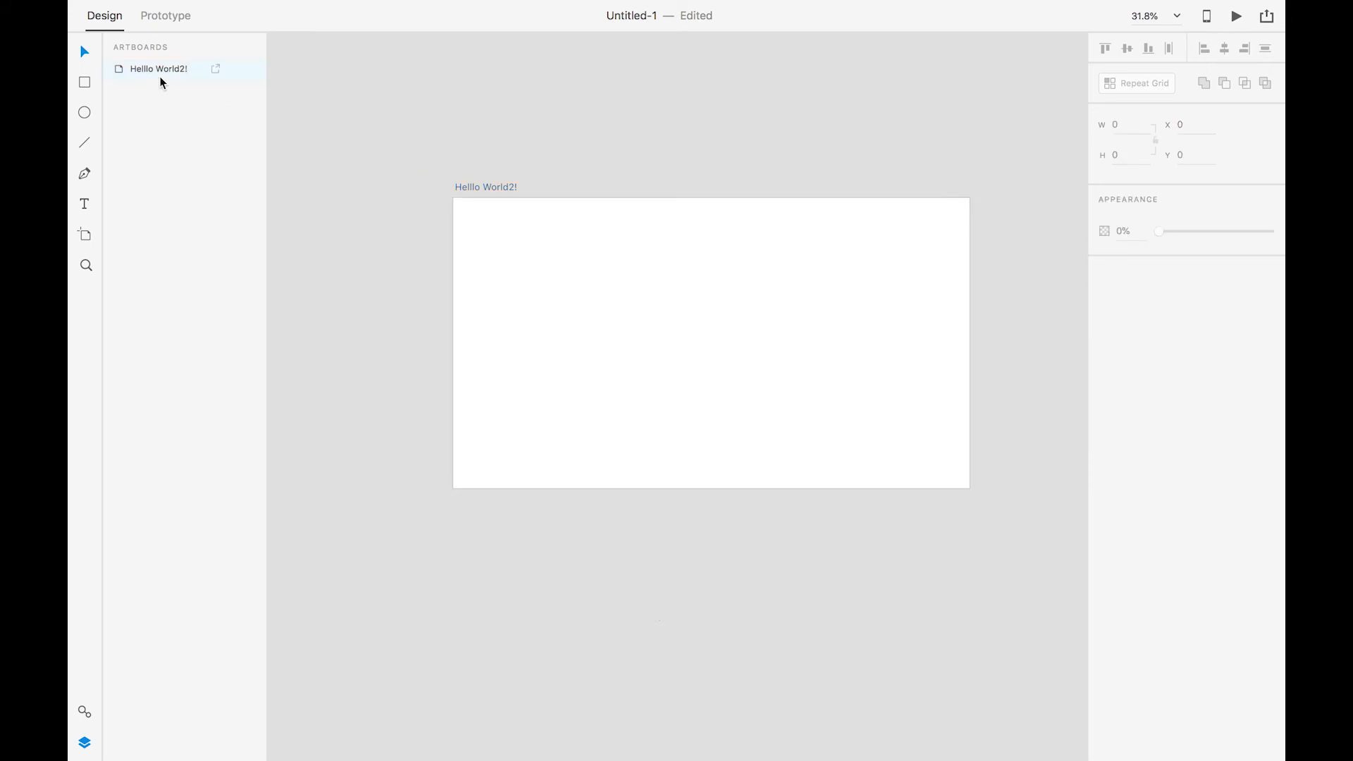
Switch the selected artboard to portrait orientation and back to landscape.
{"action": "left_click", "coordinate": [482, 194]}
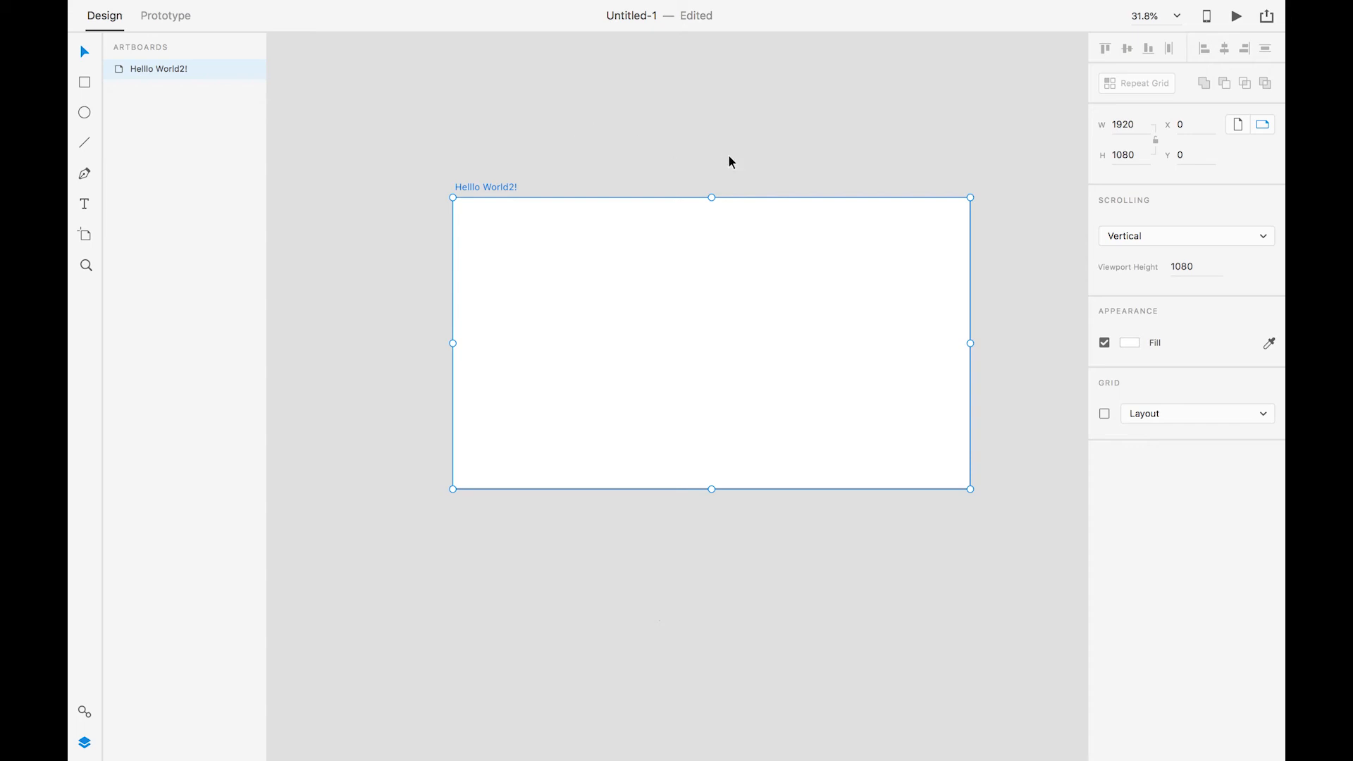
{"action": "double_click", "coordinate": [492, 187]}
{"action": "key", "text": "Return"}
{"action": "left_click", "coordinate": [1122, 126]}
{"action": "left_click", "coordinate": [1182, 156]}
{"action": "left_click", "coordinate": [1238, 125]}
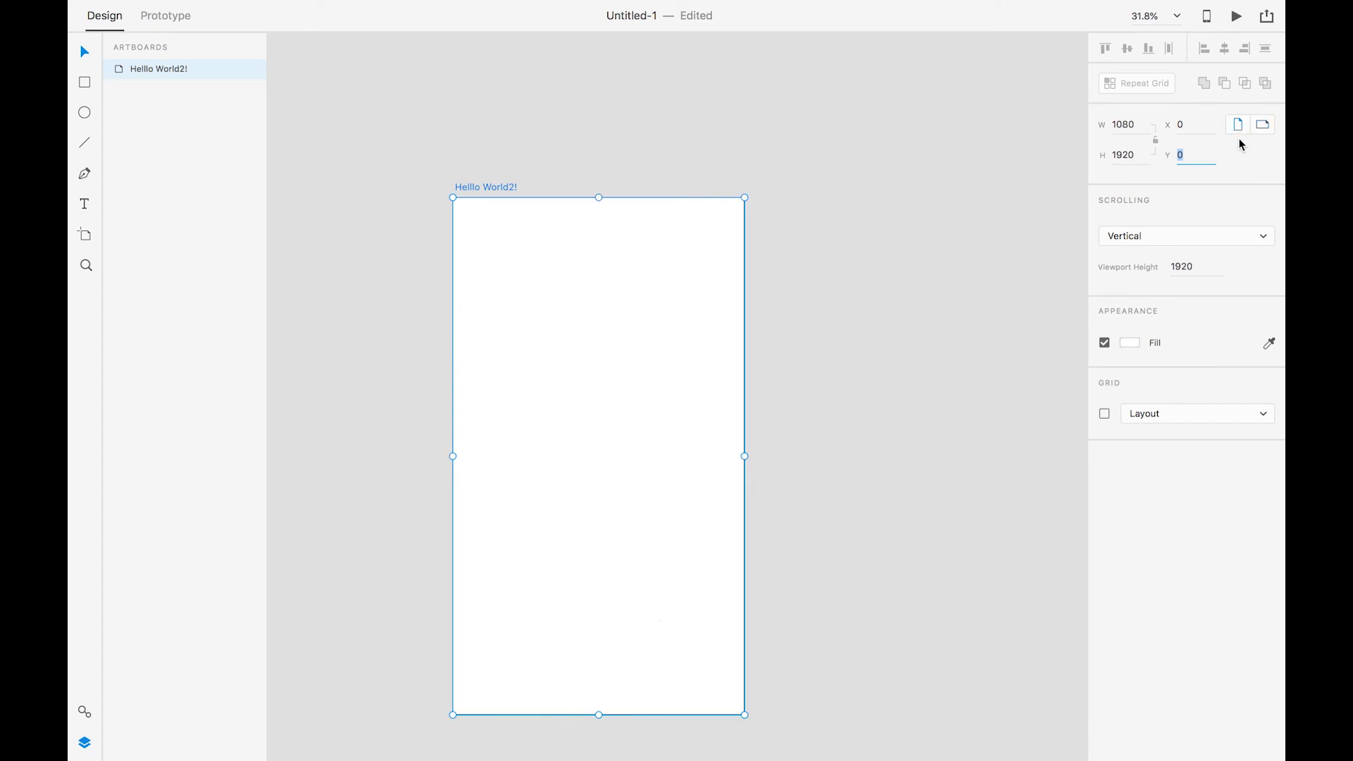
{"action": "left_click", "coordinate": [1261, 127]}
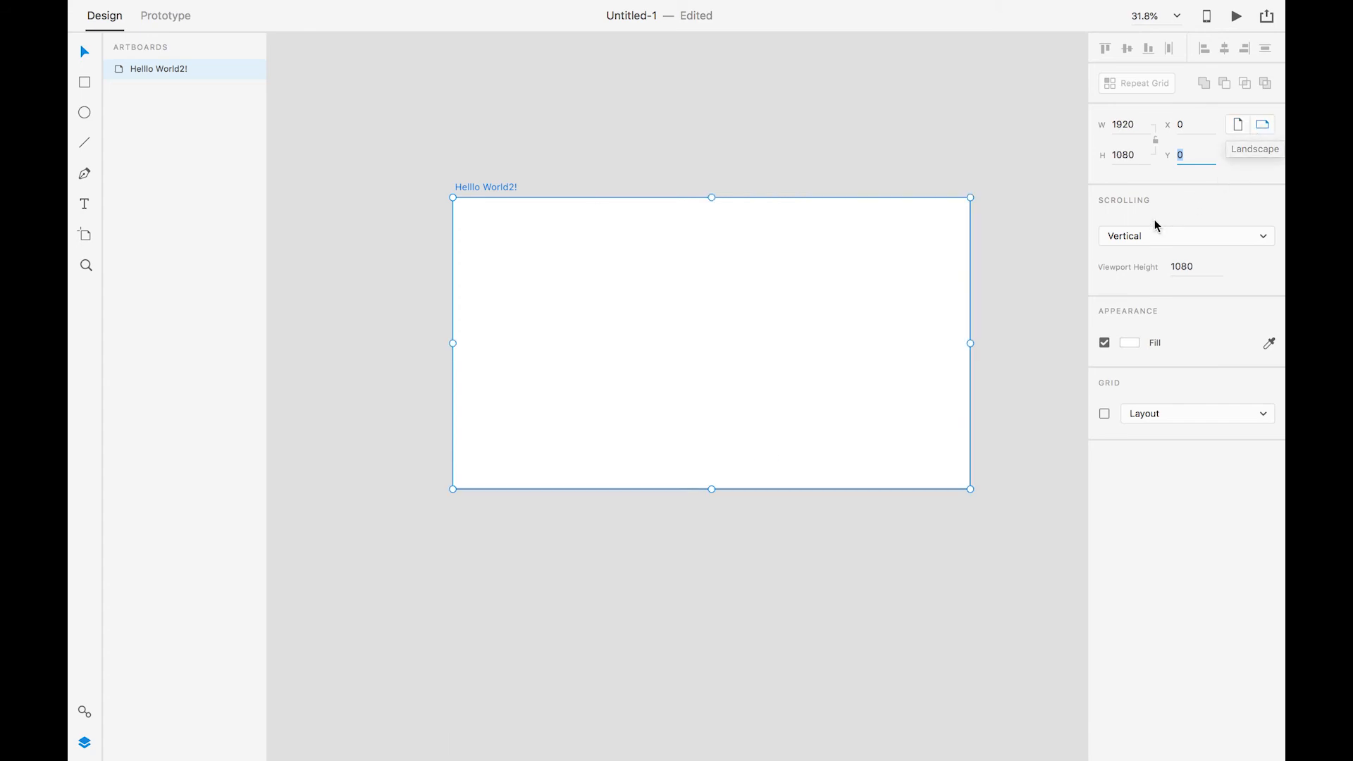
Switch the artboard's scrolling between None and Vertical, finishing on Vertical, and open its viewport height for editing.
{"action": "left_click", "coordinate": [1145, 236]}
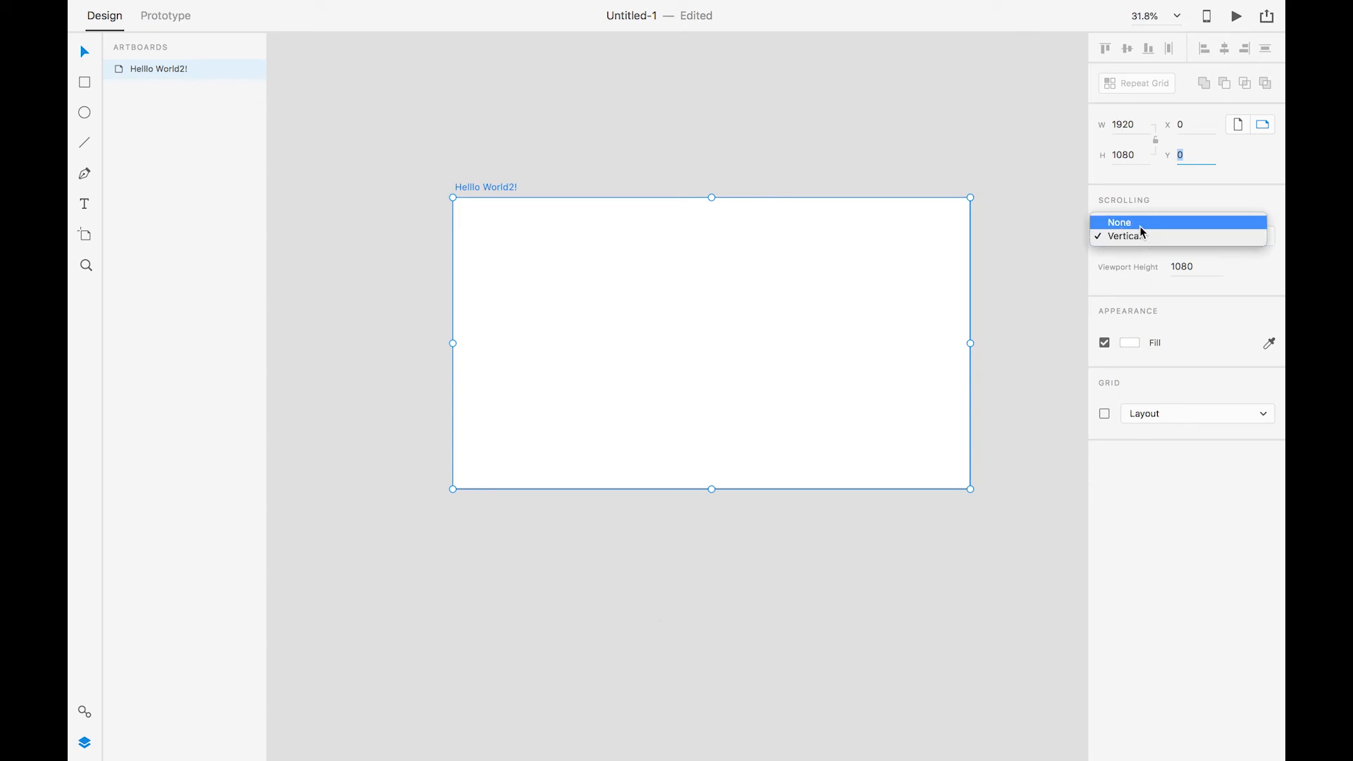
{"action": "left_click", "coordinate": [1139, 225]}
{"action": "left_click", "coordinate": [1139, 237]}
{"action": "left_click", "coordinate": [1143, 246]}
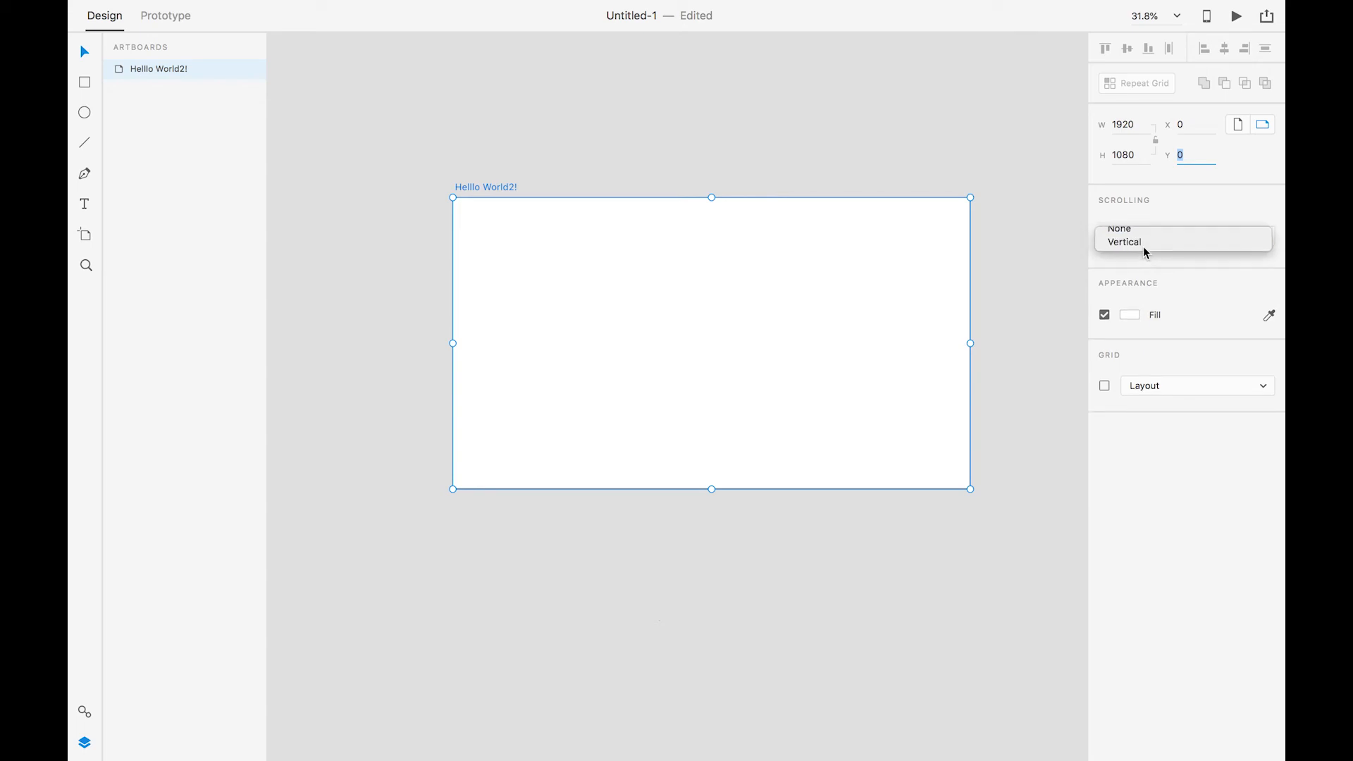
{"action": "left_click", "coordinate": [1143, 239]}
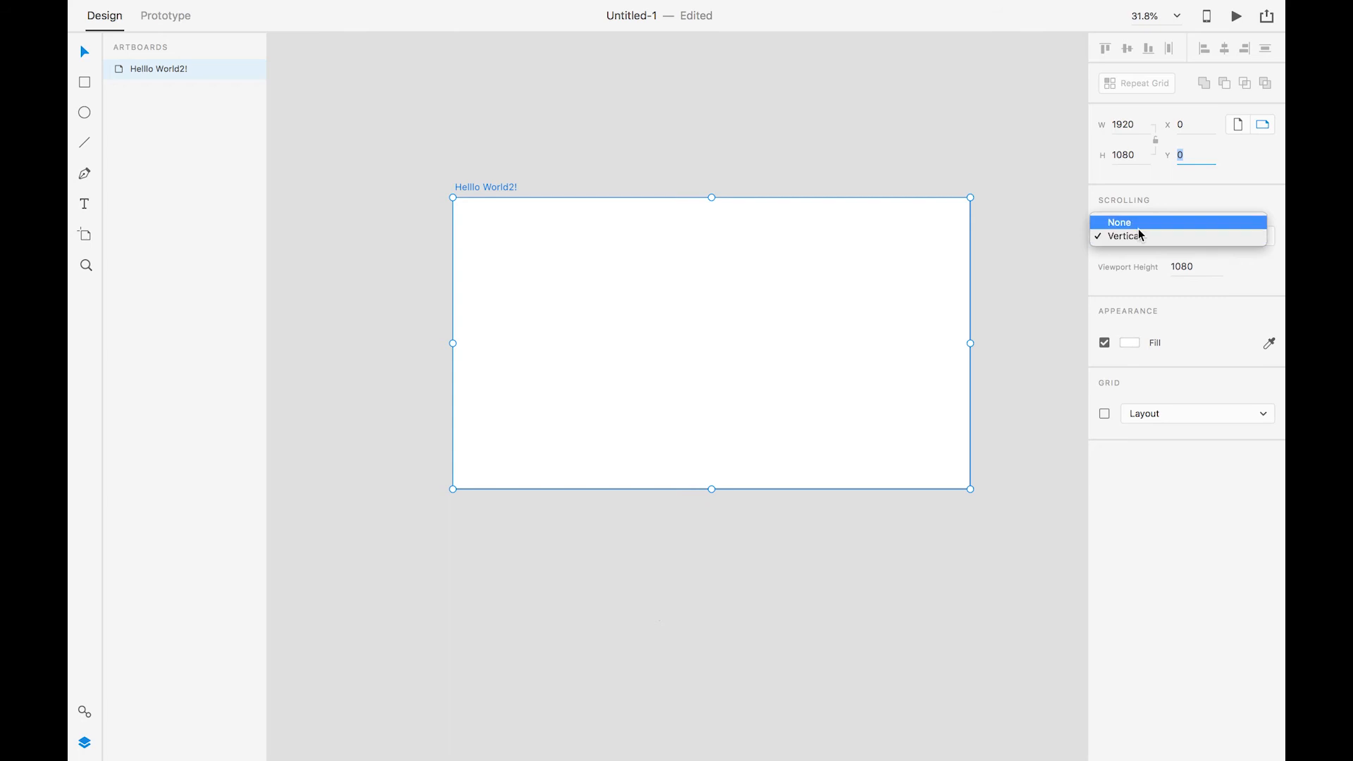
{"action": "left_click", "coordinate": [1139, 229]}
{"action": "left_click", "coordinate": [1135, 244]}
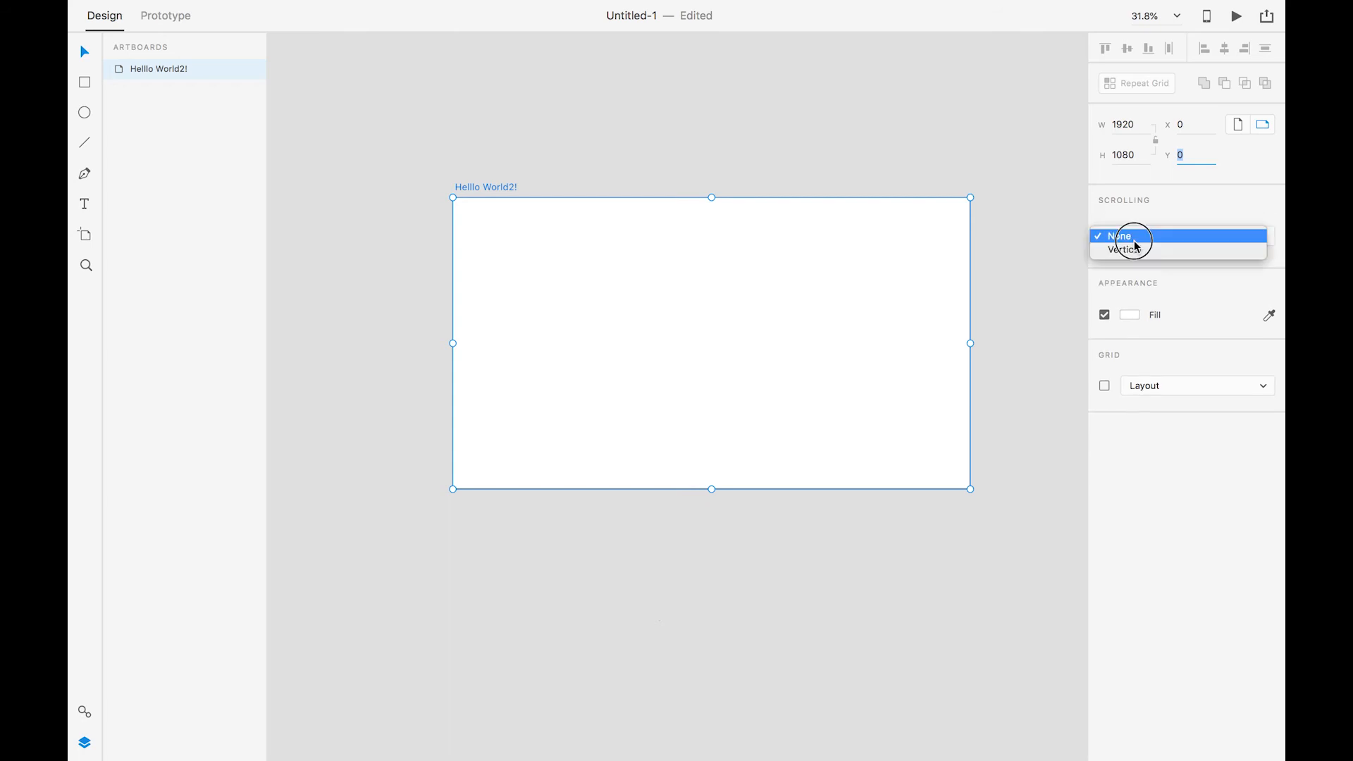
{"action": "left_click", "coordinate": [1130, 248]}
{"action": "left_click", "coordinate": [1183, 268]}
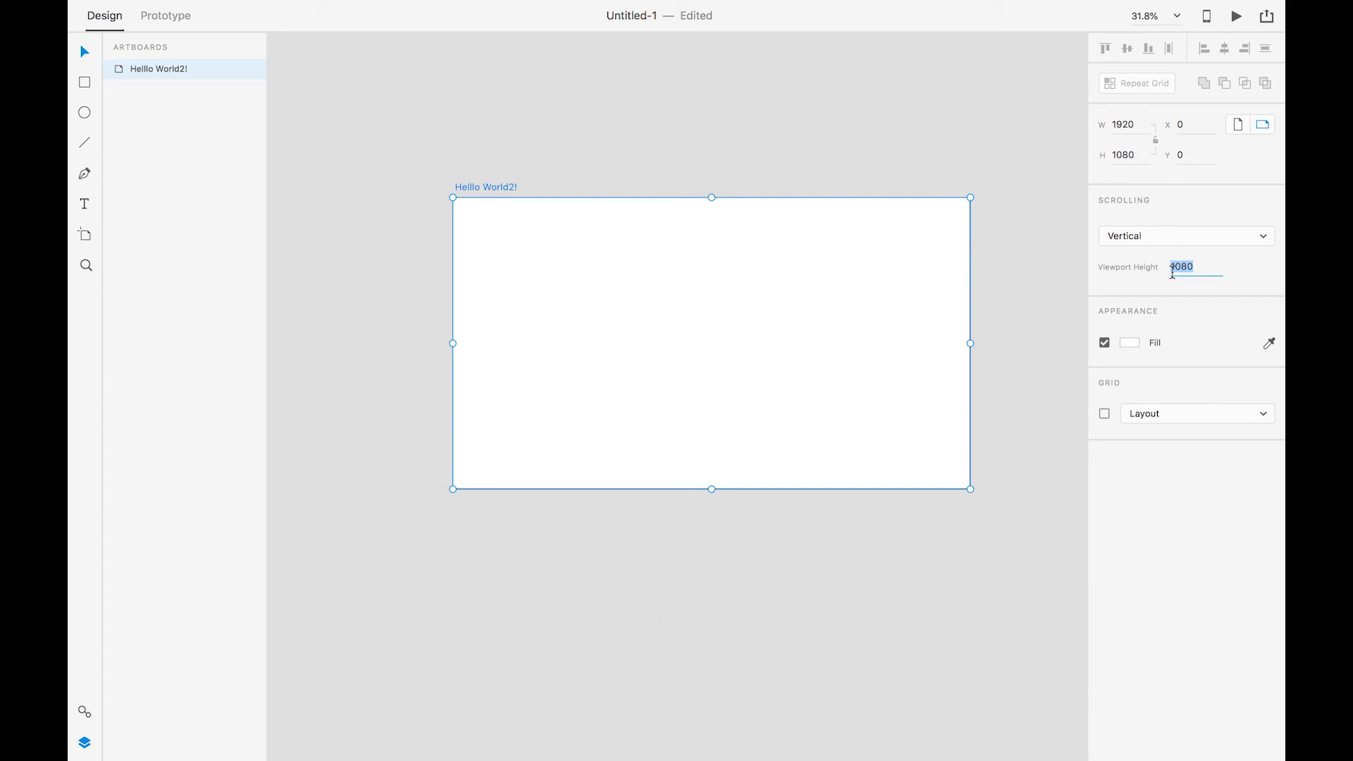
{"action": "left_click", "coordinate": [1185, 232]}
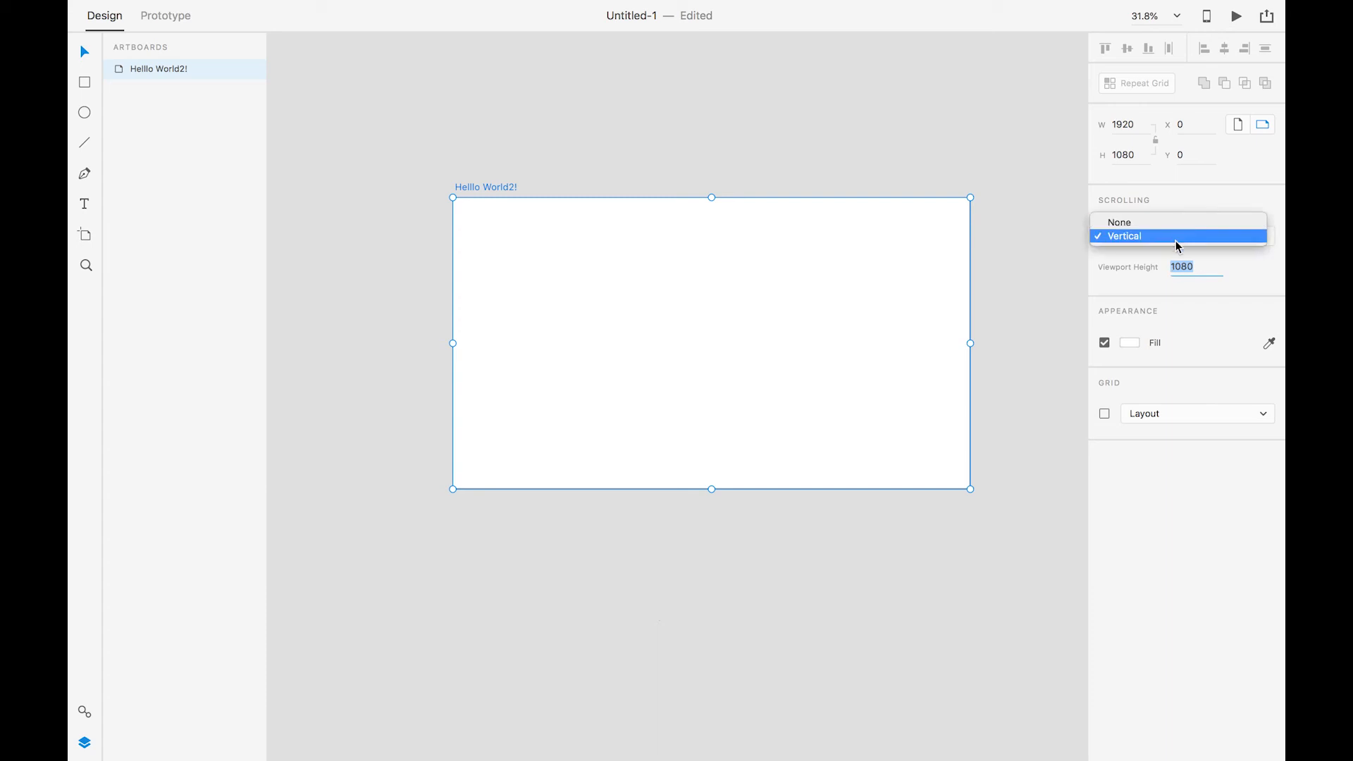
{"action": "left_click", "coordinate": [1216, 270]}
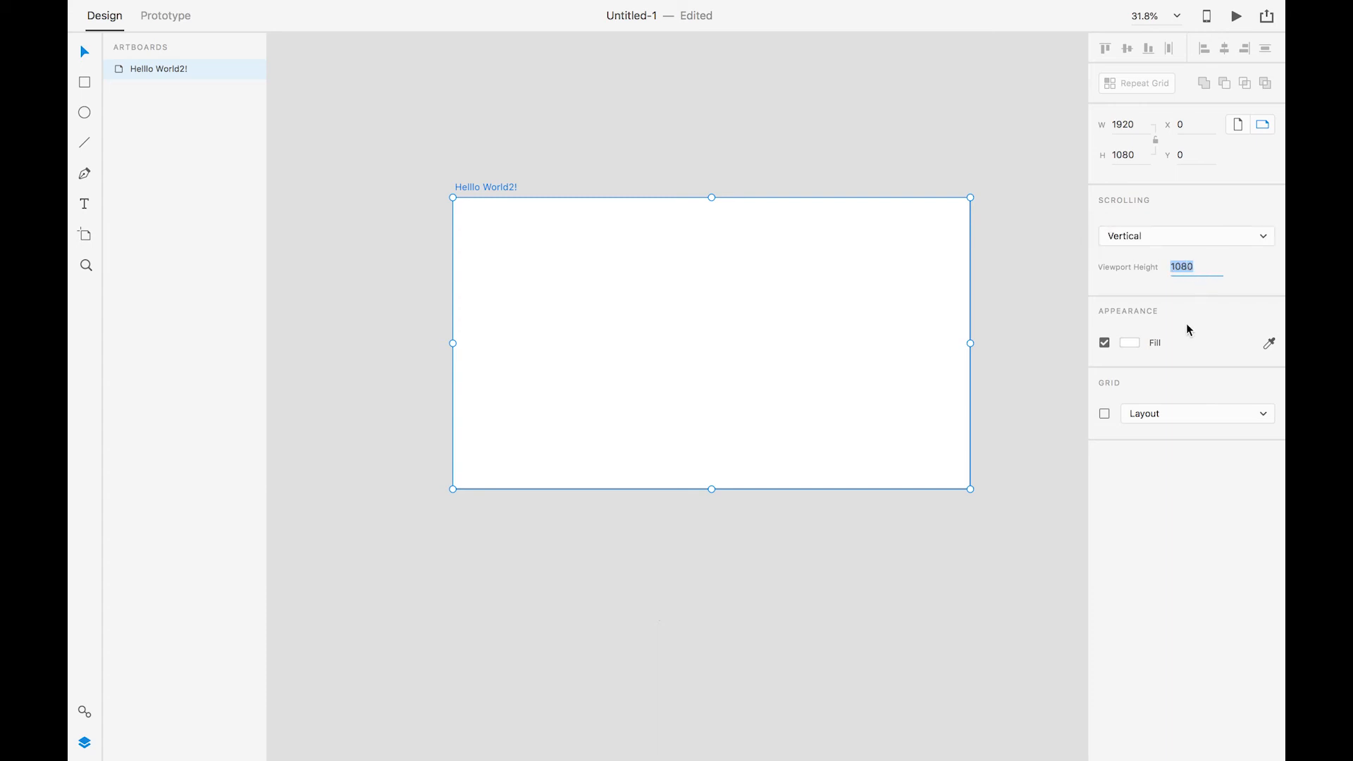
Try out other fill colours on the artboard, return the fill to white and deselect the artboard.
{"action": "left_click", "coordinate": [1136, 347]}
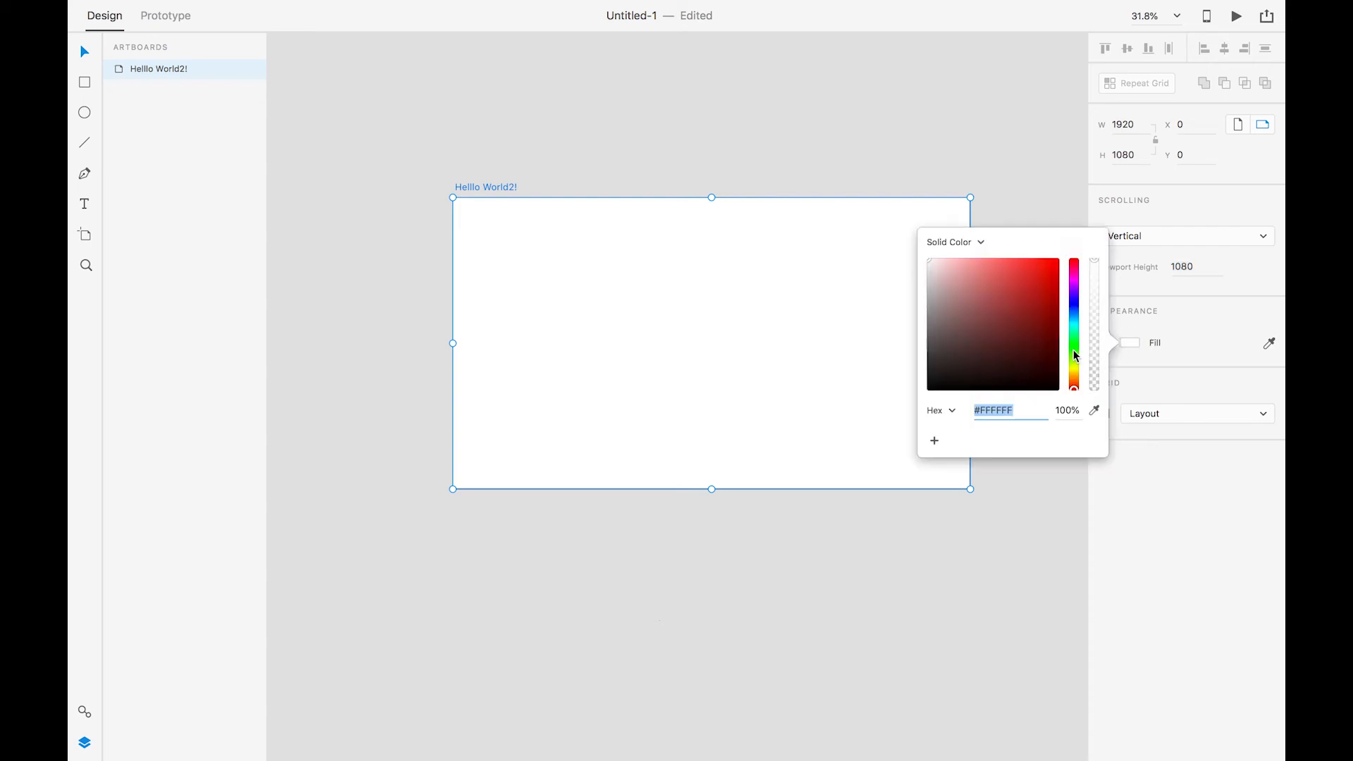
{"action": "left_click_drag", "start_coordinate": [987, 310], "coordinate": [921, 256]}
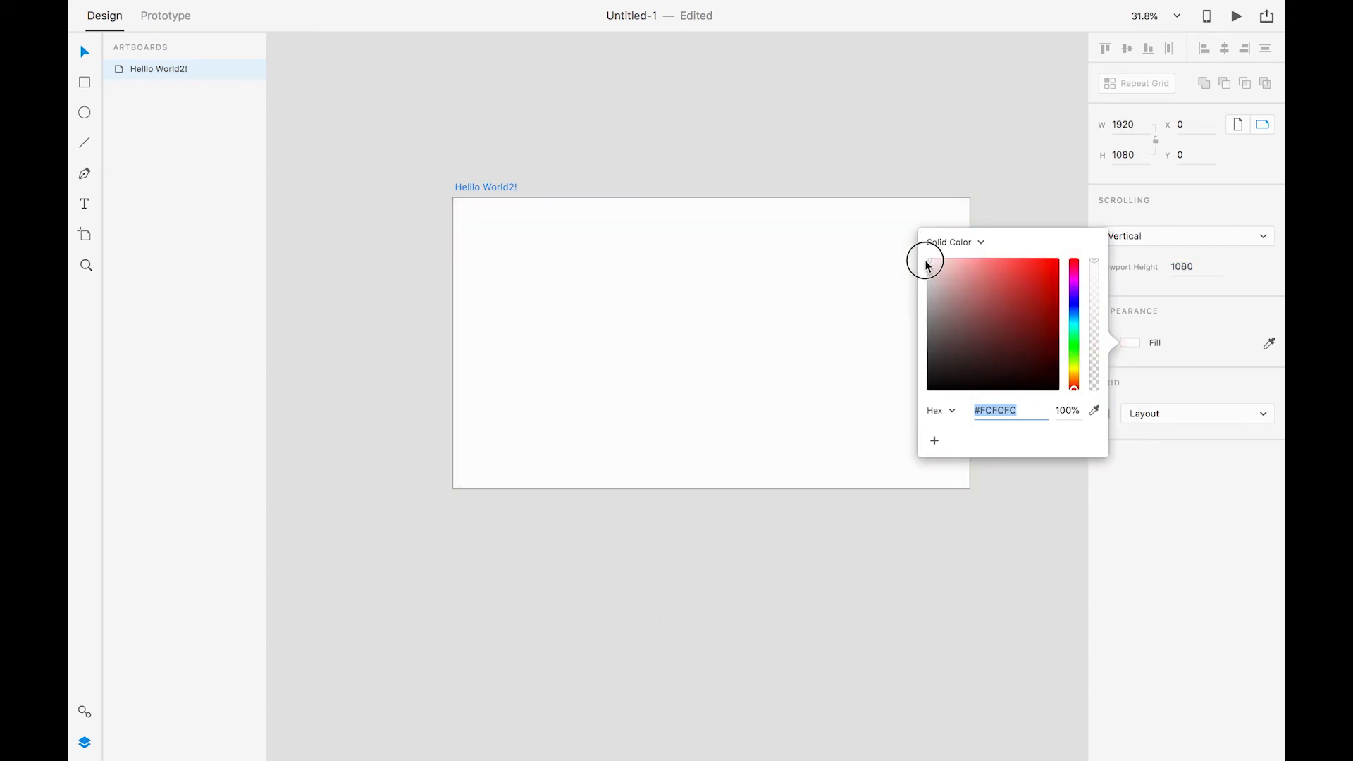
{"action": "left_click", "coordinate": [1046, 185]}
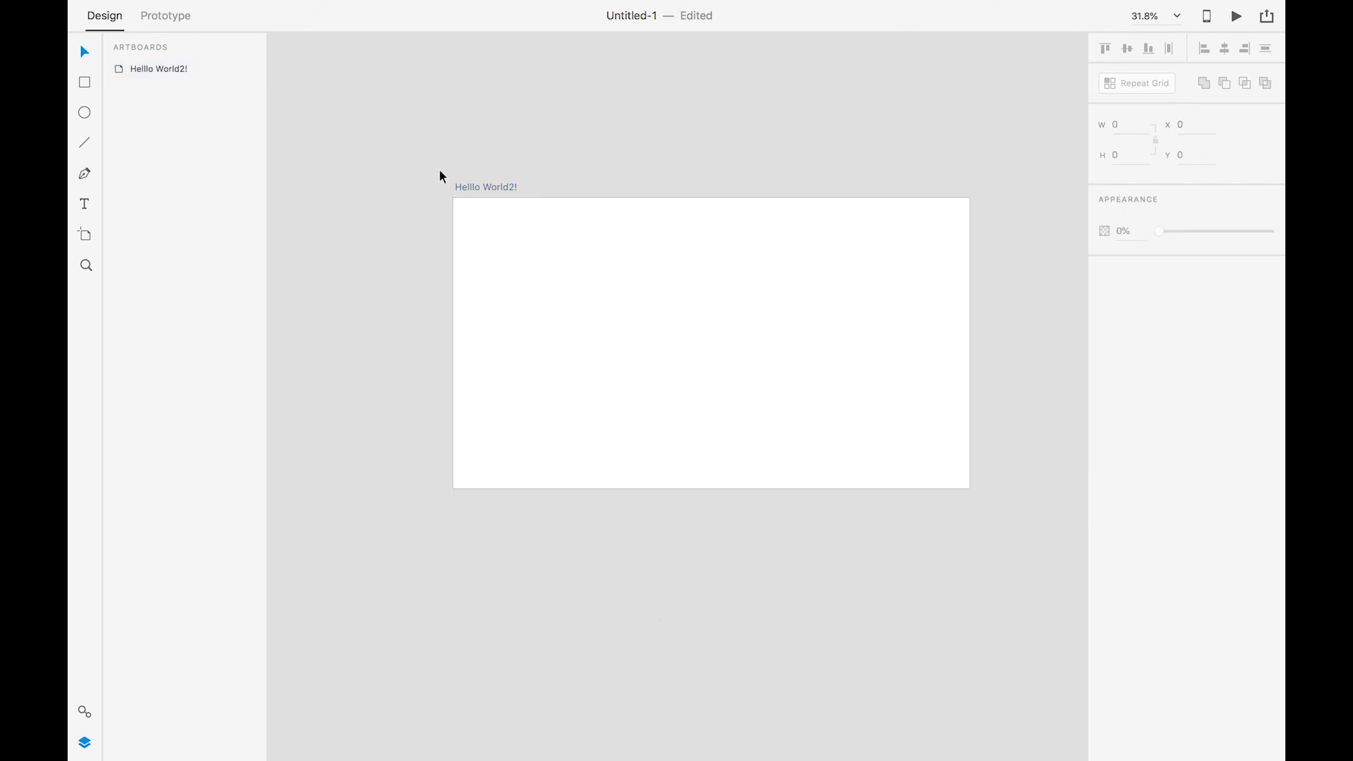
Turn on the Layout grid for the "Helllo World2!" artboard, then deselect it to view the columns.
{"action": "left_click", "coordinate": [467, 185]}
{"action": "left_click", "coordinate": [1104, 414]}
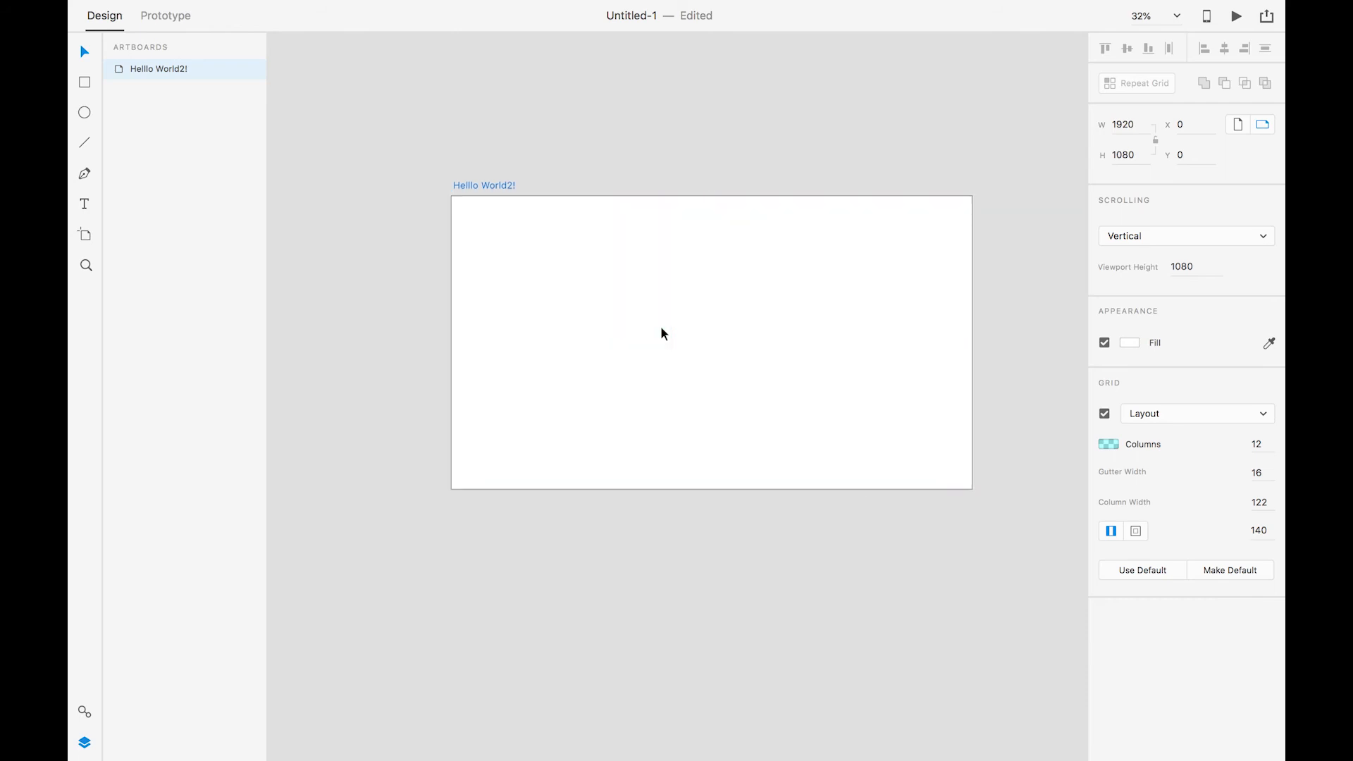
{"action": "scroll", "coordinate": [661, 332], "scroll_direction": "up", "scroll_amount": 3}
{"action": "scroll", "coordinate": [661, 327], "scroll_direction": "down", "scroll_amount": 1}
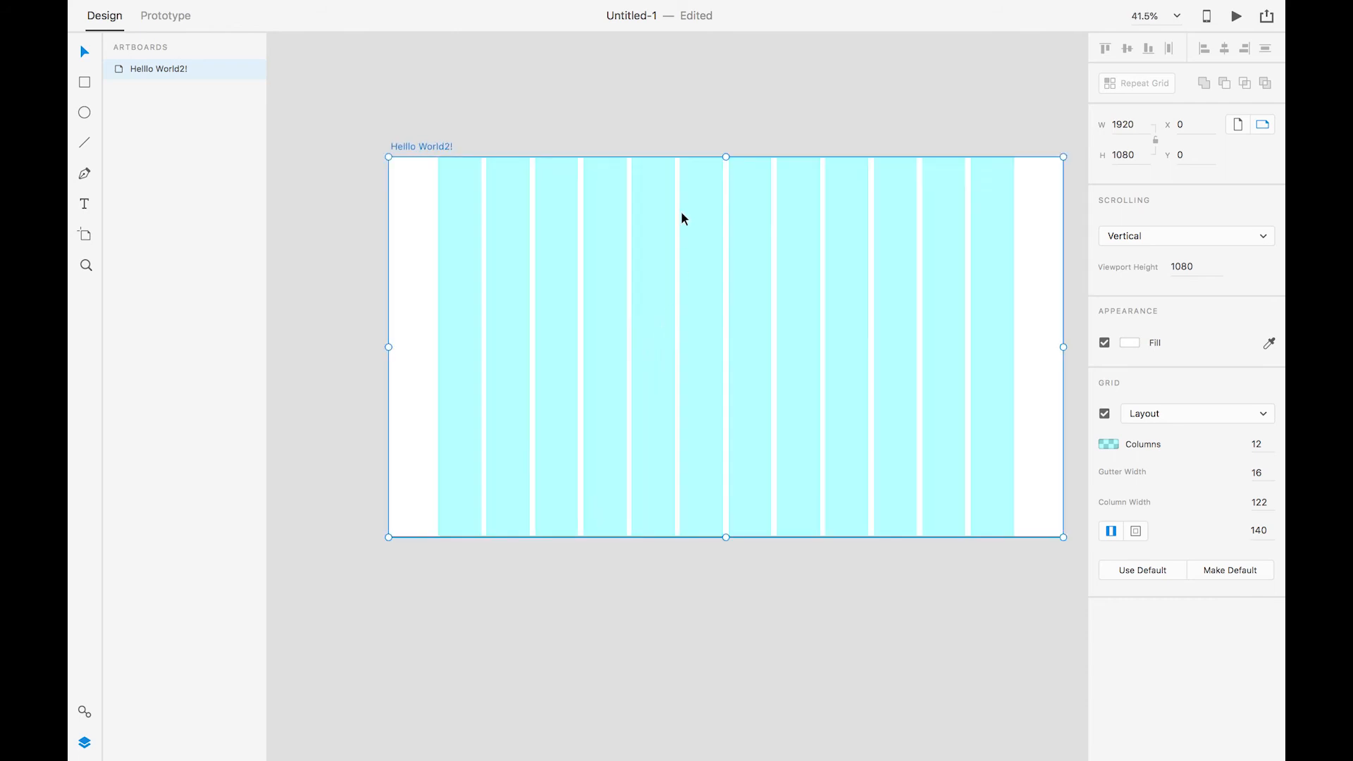
{"action": "left_click", "coordinate": [675, 116]}
{"action": "left_click_drag", "start_coordinate": [714, 111], "coordinate": [662, 112]}
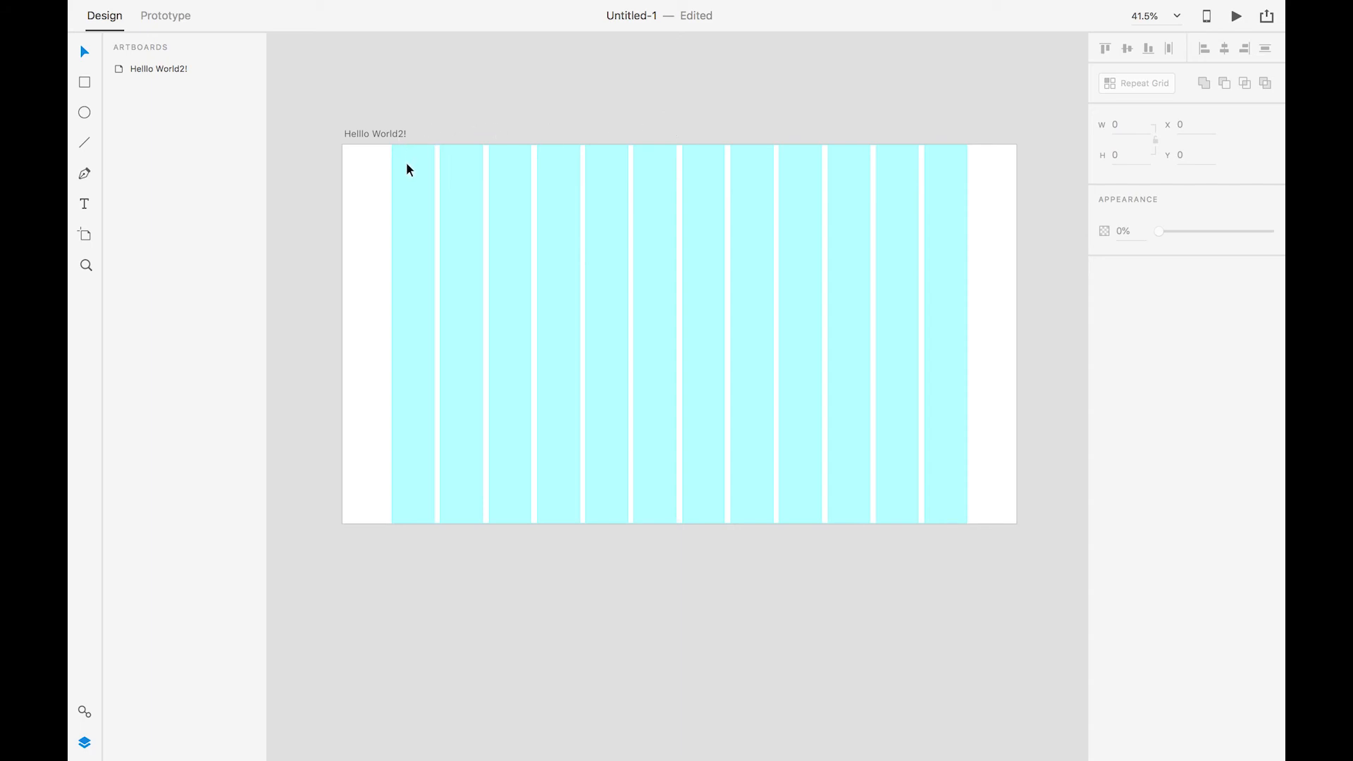
{"action": "left_click_drag", "start_coordinate": [343, 117], "coordinate": [987, 598]}
Move the "Helllo World2!" artboard slightly up and left to about X -24, Y -44.
{"action": "left_click", "coordinate": [375, 134]}
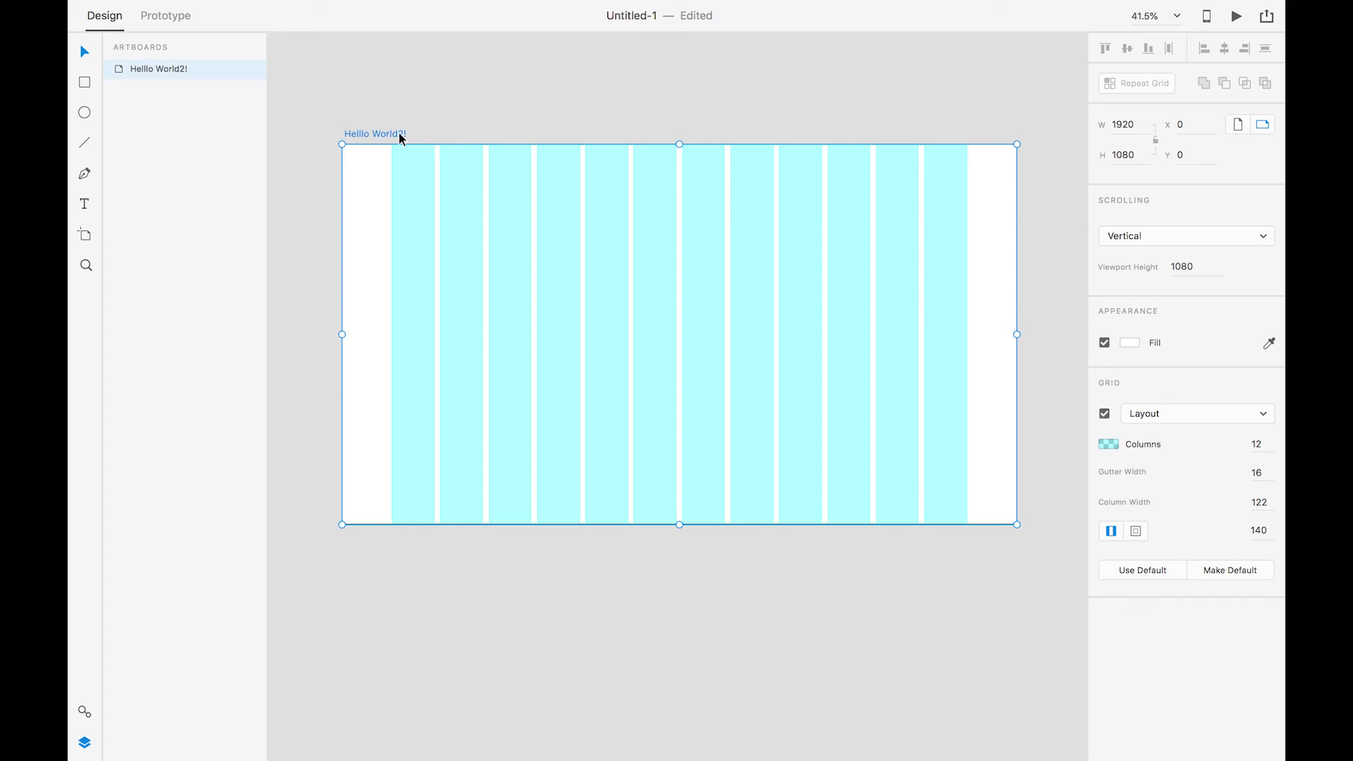
{"action": "mouse_move", "coordinate": [384, 179]}
{"action": "left_mouse_down"}
{"action": "mouse_move", "coordinate": [634, 242]}
{"action": "mouse_move", "coordinate": [416, 142]}
{"action": "mouse_move", "coordinate": [379, 163]}
{"action": "left_mouse_up"}
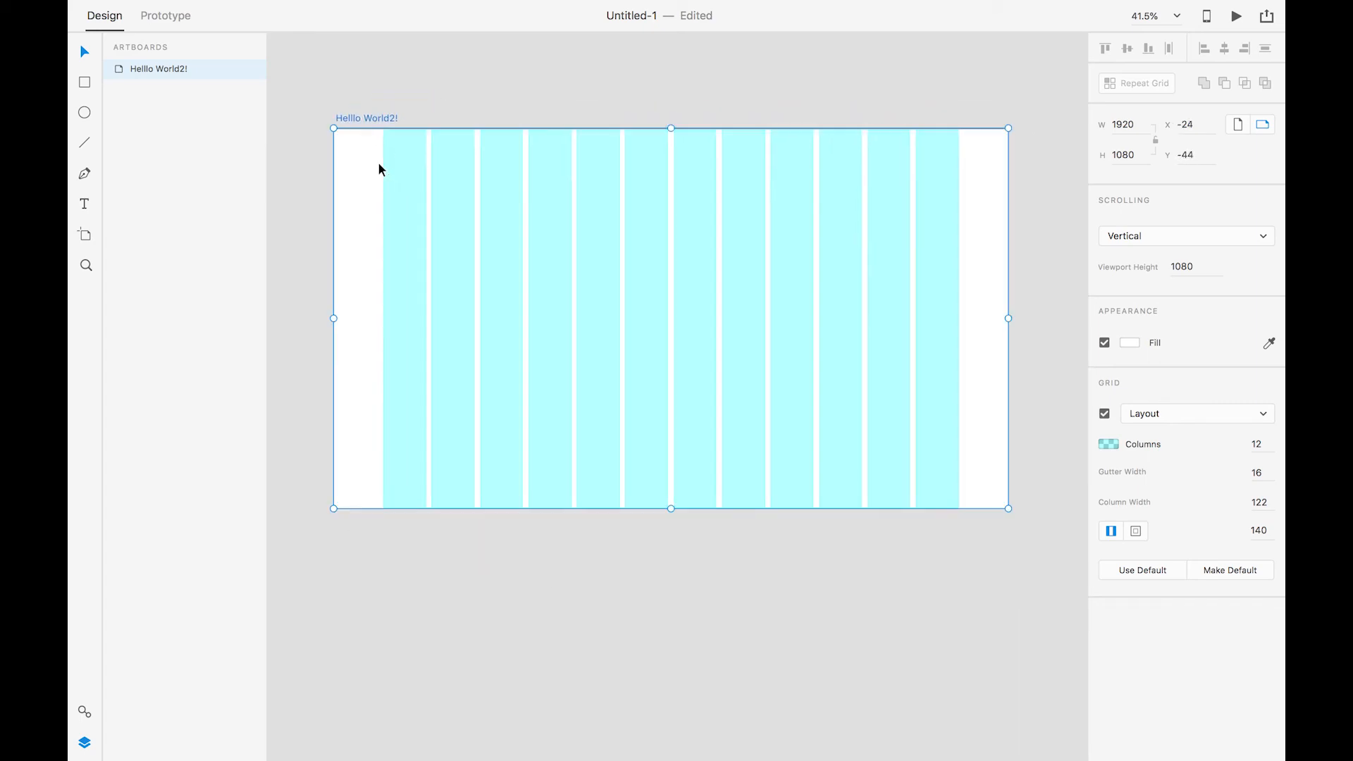
{"action": "left_click", "coordinate": [418, 108]}
Switch the artboard's grid type to Square, inspect the squares, and switch it back to Layout.
{"action": "left_click", "coordinate": [405, 128]}
{"action": "left_click", "coordinate": [1163, 421]}
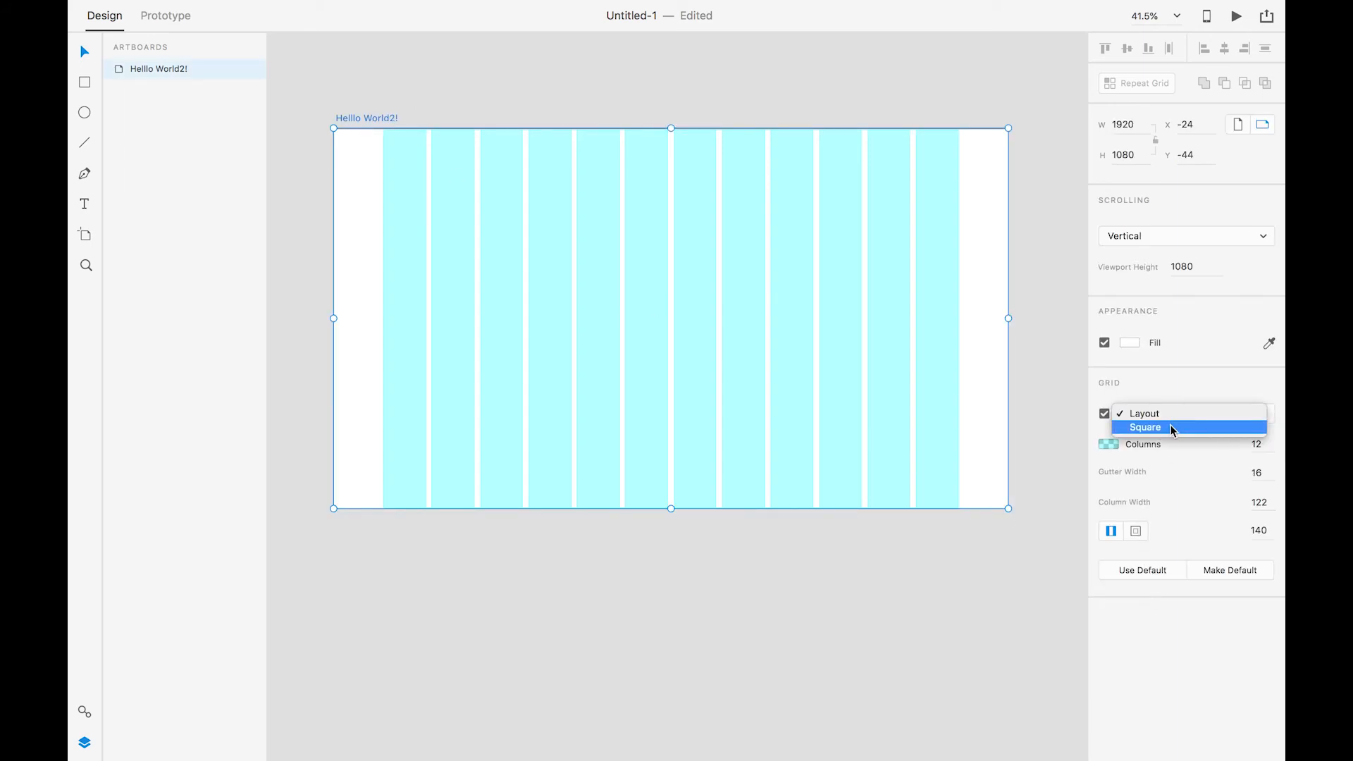
{"action": "left_click", "coordinate": [1169, 424]}
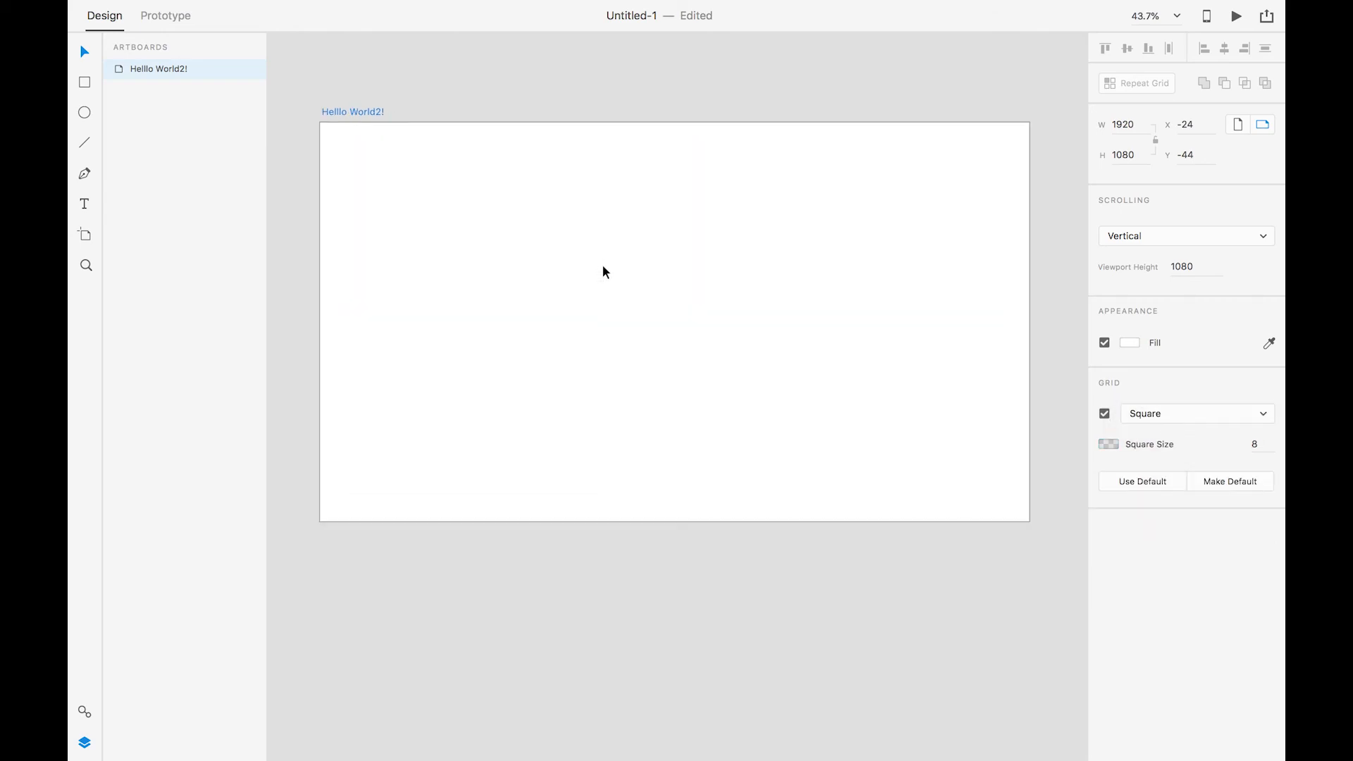
{"action": "scroll", "coordinate": [603, 267], "scroll_direction": "up", "scroll_amount": 3}
{"action": "scroll", "coordinate": [603, 267], "scroll_direction": "down", "scroll_amount": 4}
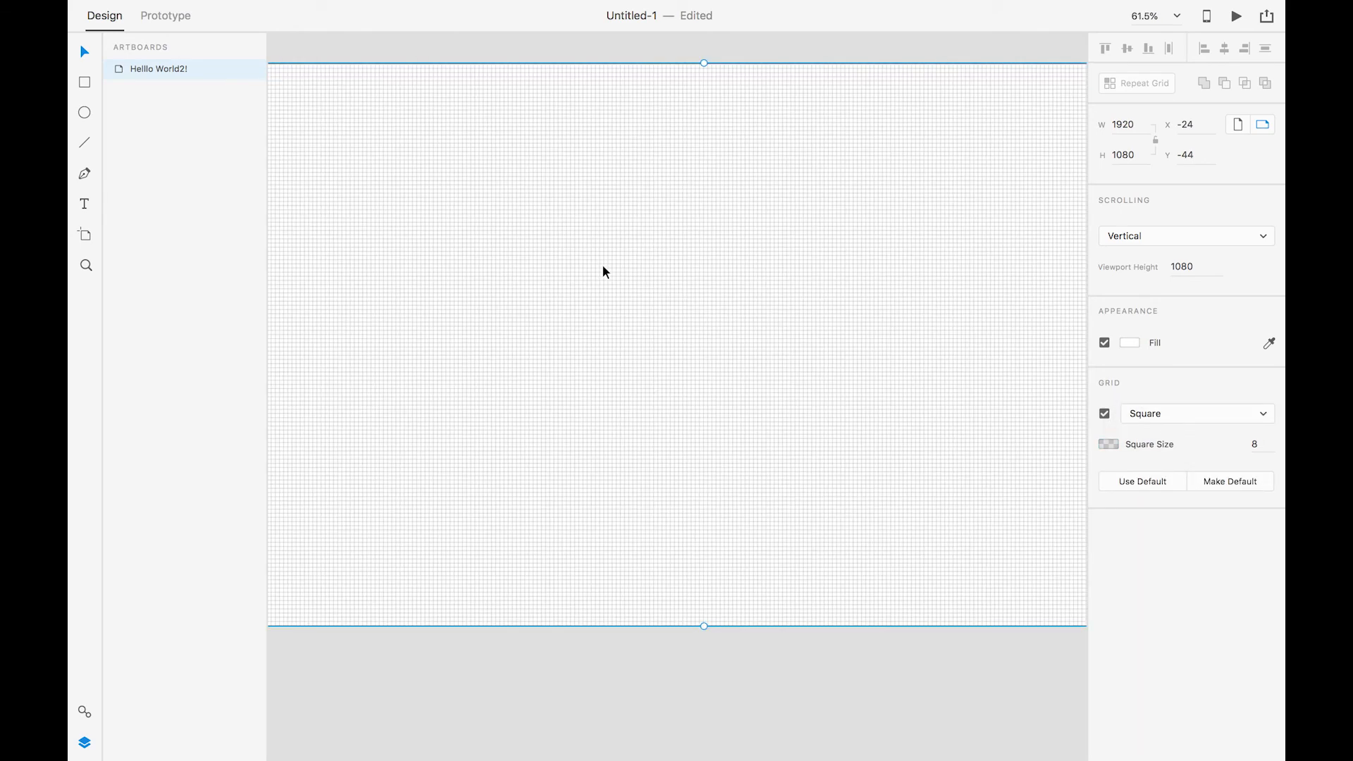
{"action": "scroll", "coordinate": [609, 272], "scroll_direction": "up", "scroll_amount": 2}
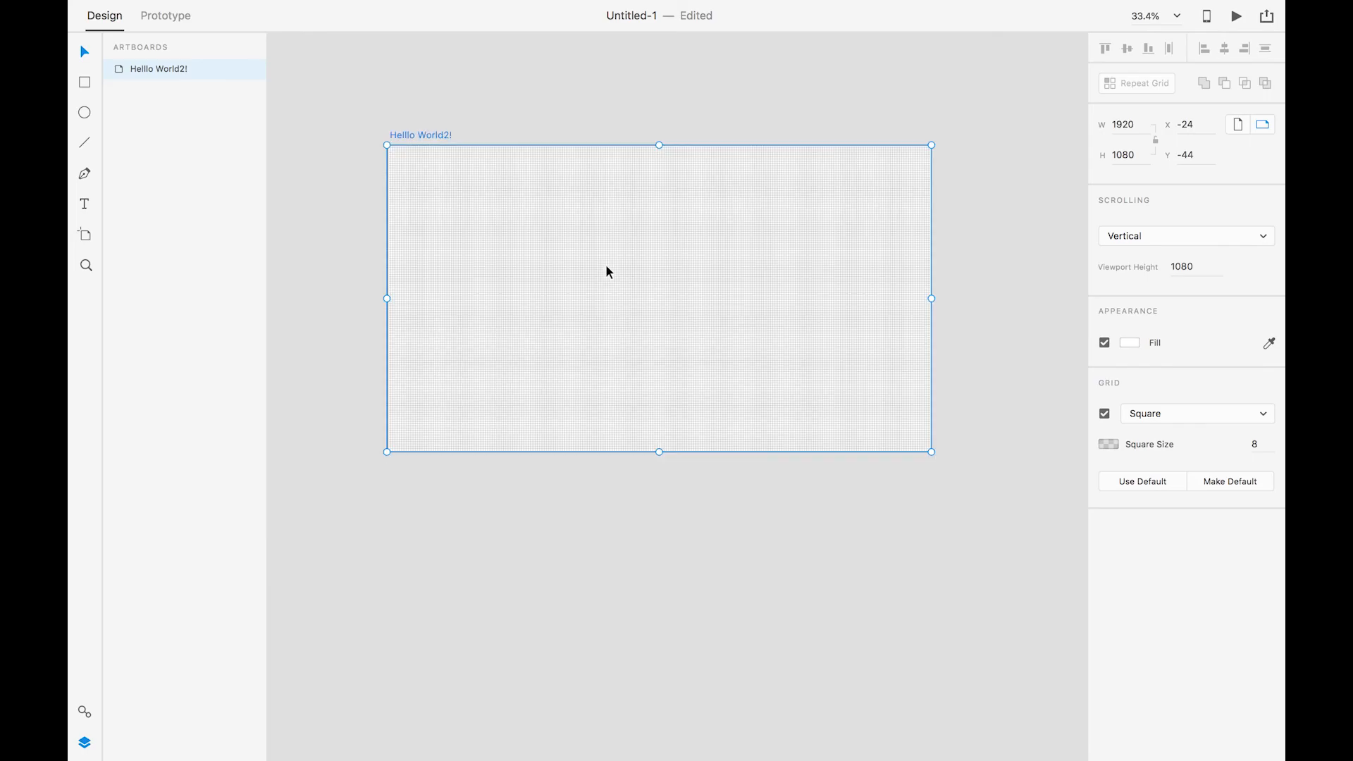
{"action": "scroll", "coordinate": [608, 275], "scroll_direction": "up", "scroll_amount": 2}
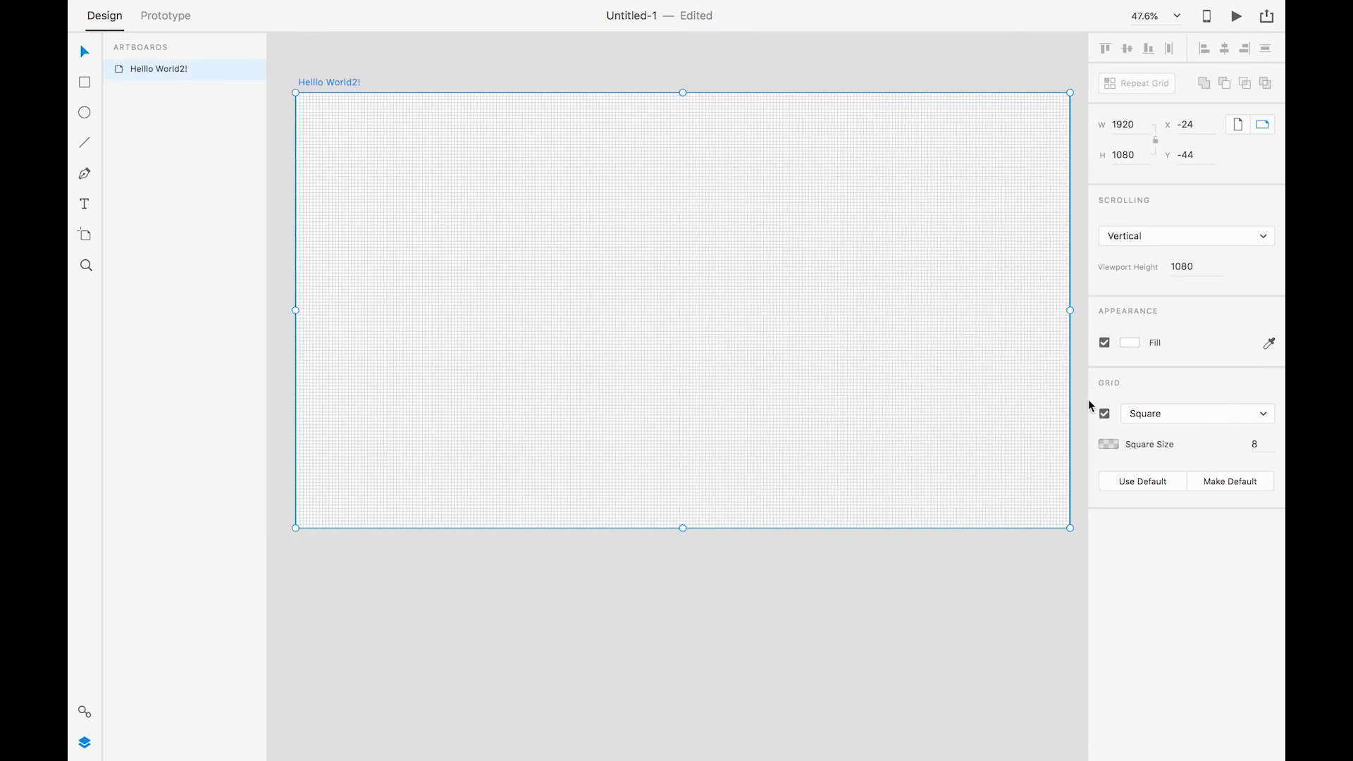
{"action": "left_click", "coordinate": [1189, 415]}
{"action": "left_click", "coordinate": [1168, 403]}
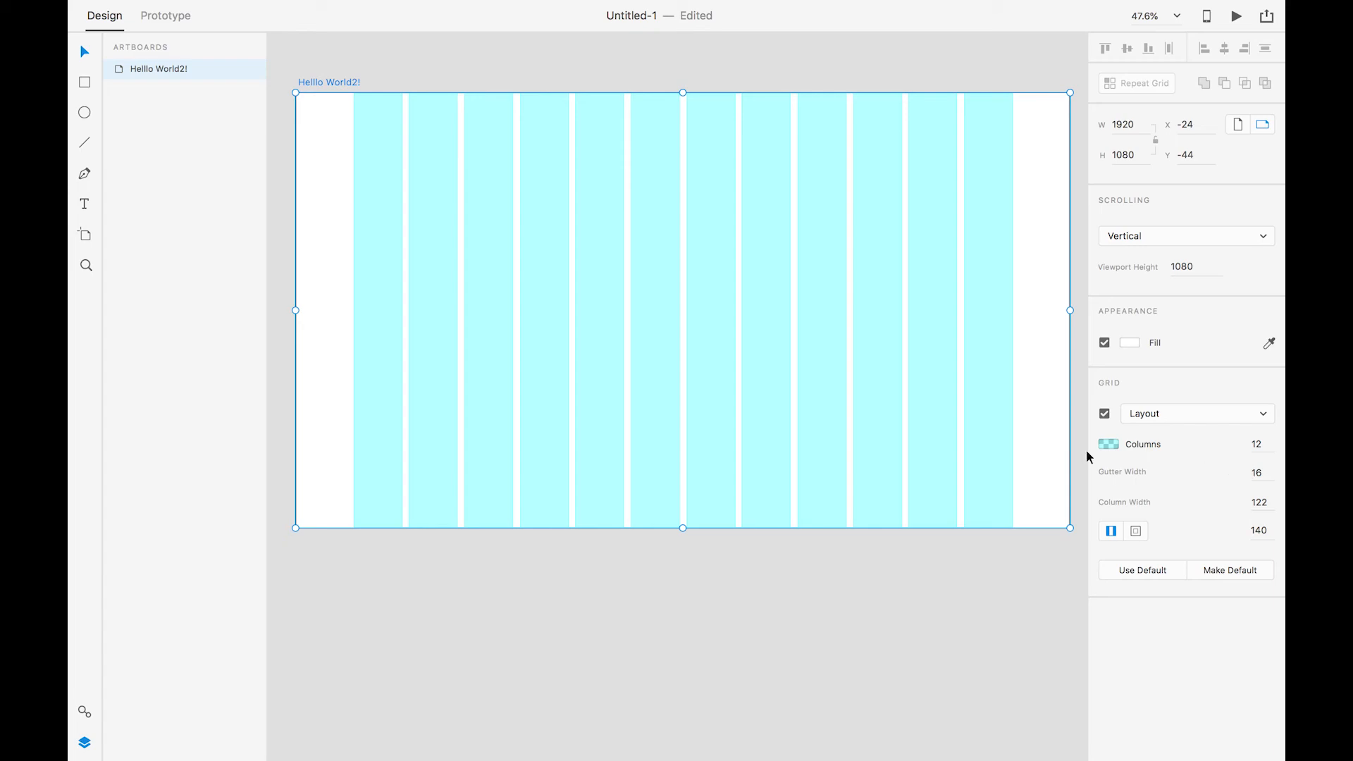
Set the number of columns in the artboard's layout grid to 2.
{"action": "left_click", "coordinate": [1257, 444]}
{"action": "key", "text": "BackSpace"}
{"action": "type", "text": "2"}
{"action": "key", "text": "Tab"}
{"action": "left_click", "coordinate": [797, 119]}
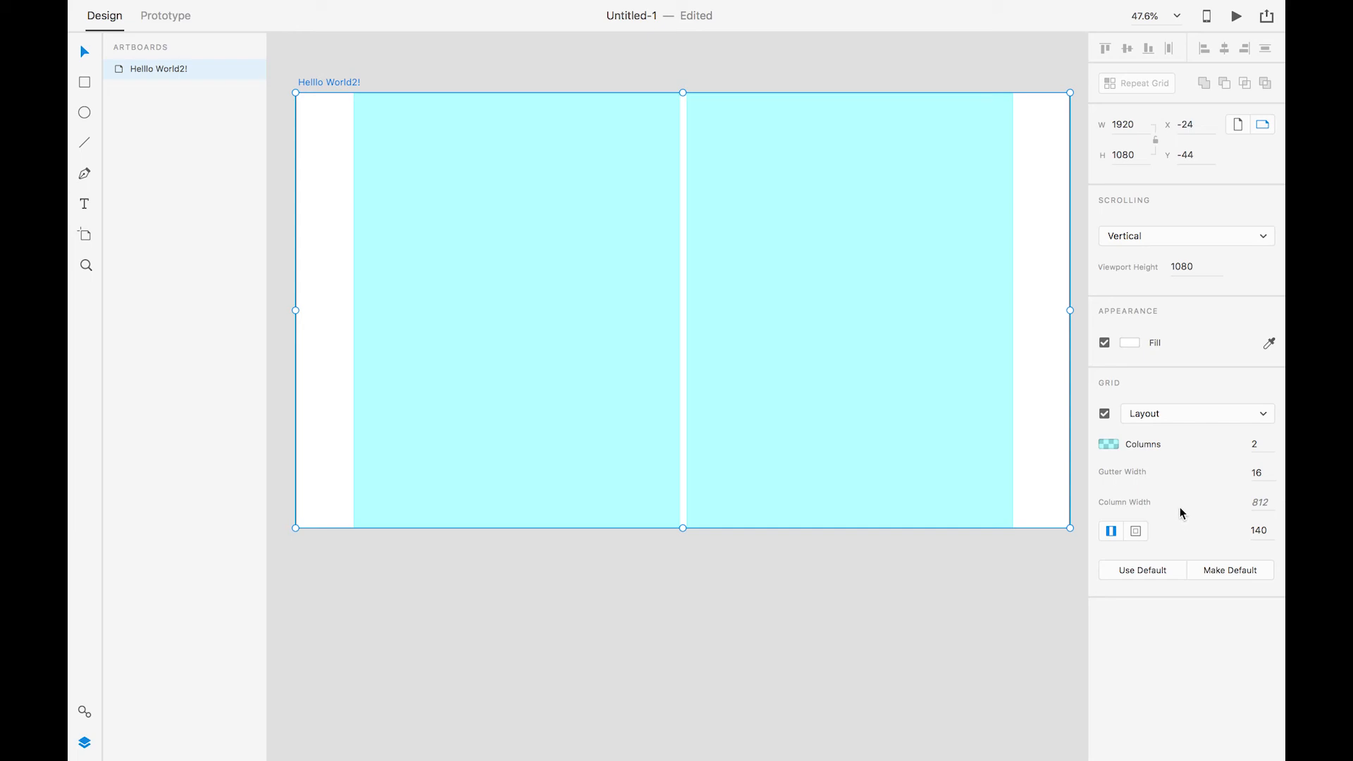
Try a gutter width of 100 between the two layout grid columns.
{"action": "left_click", "coordinate": [1254, 475]}
{"action": "type", "text": "100"}
{"action": "key", "text": "Tab"}
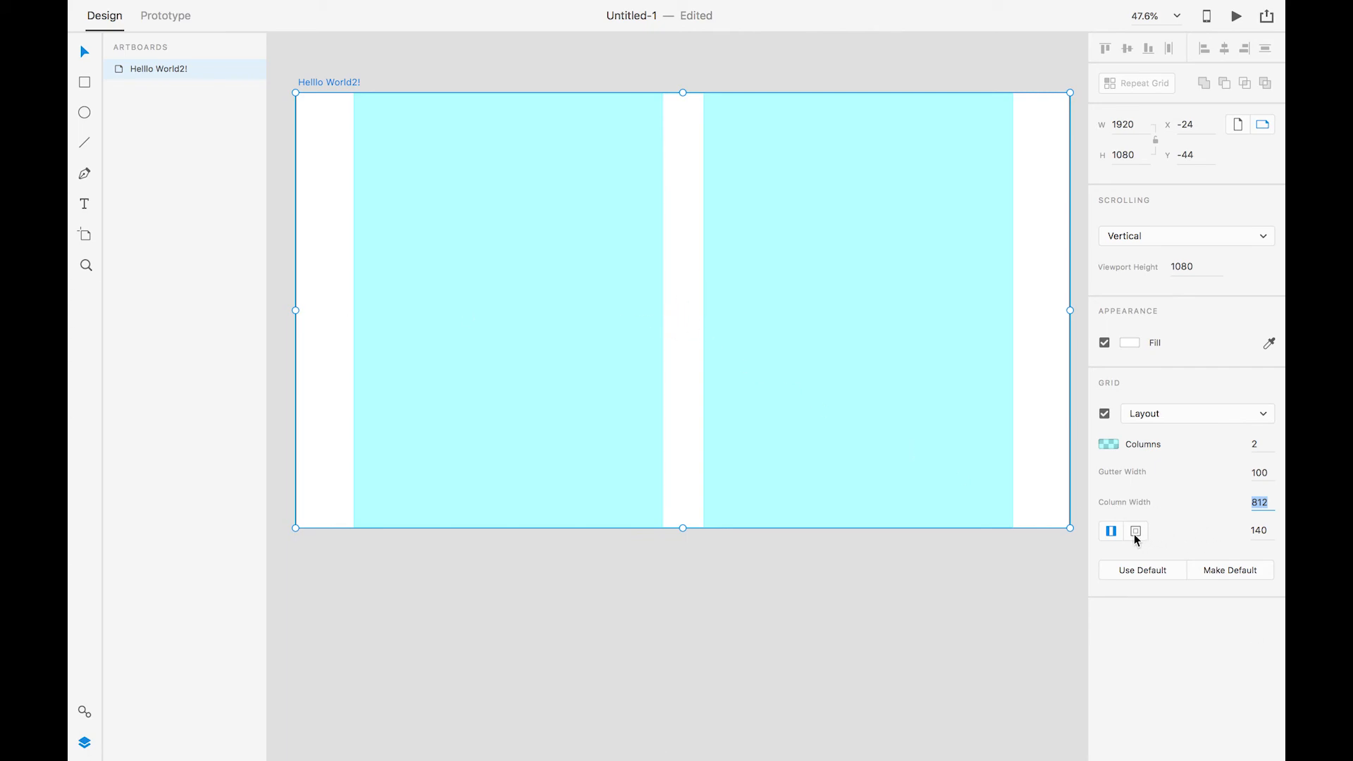
{"action": "left_click", "coordinate": [1258, 532]}
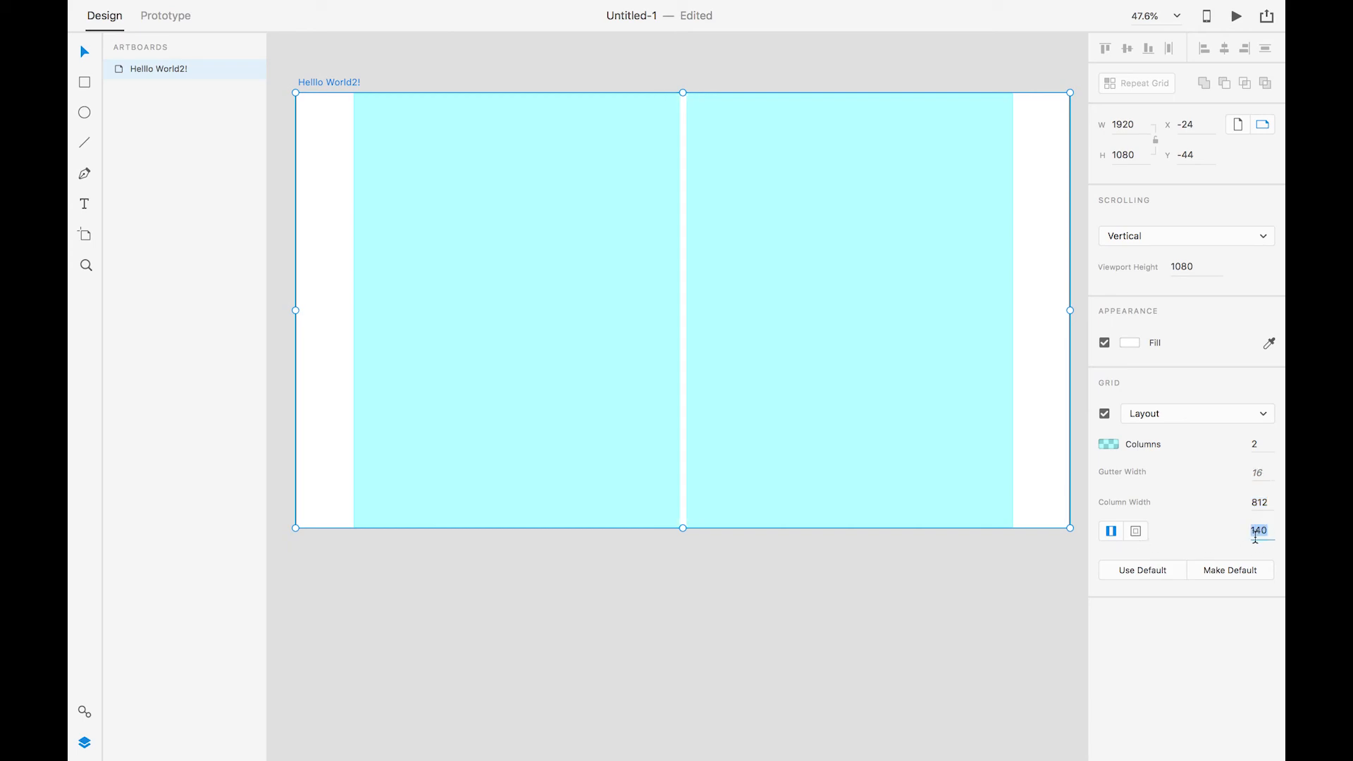
Give the layout grid separate margins for each side, with the top and bottom margins set to 140.
{"action": "left_click", "coordinate": [1136, 532]}
{"action": "left_click", "coordinate": [1168, 533]}
{"action": "type", "text": "140"}
{"action": "key", "text": "Tab"}
{"action": "key", "text": "Tab"}
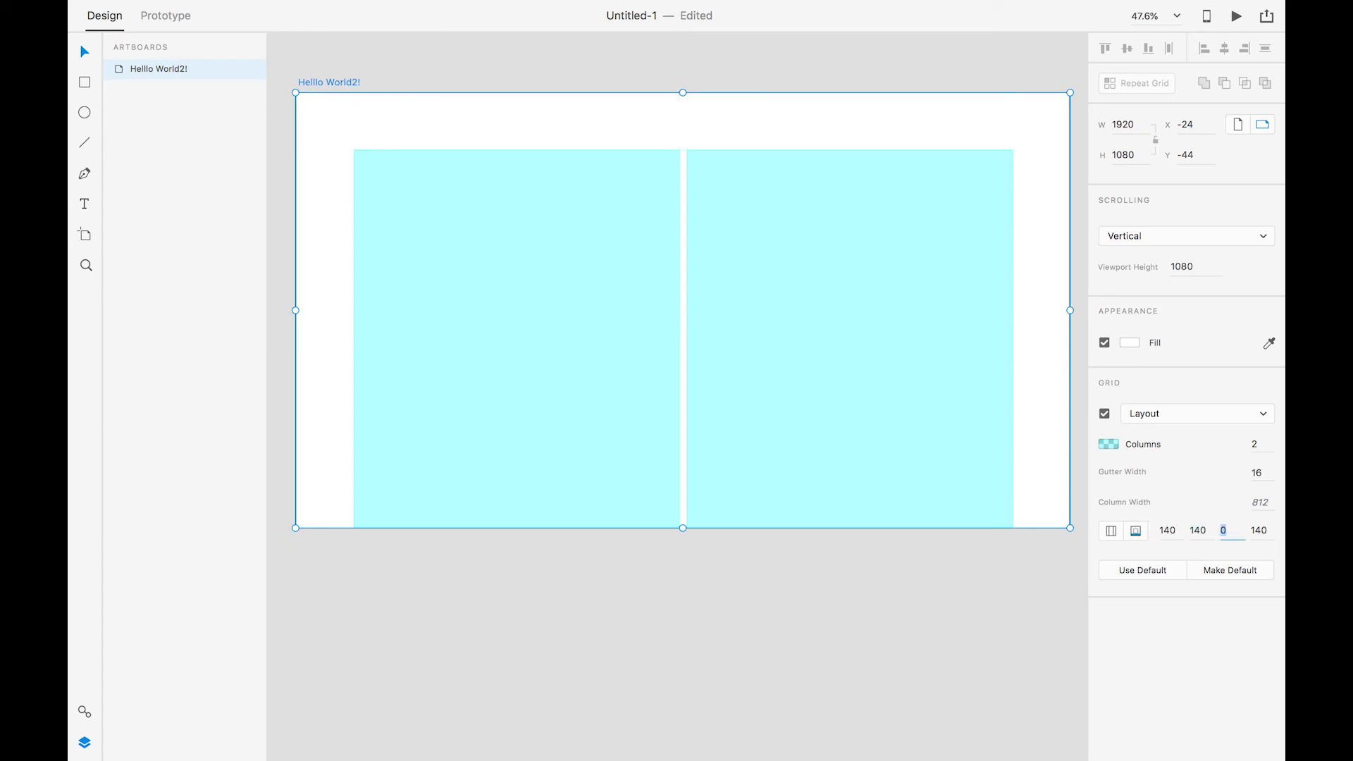
{"action": "type", "text": "140"}
{"action": "key", "text": "Tab"}
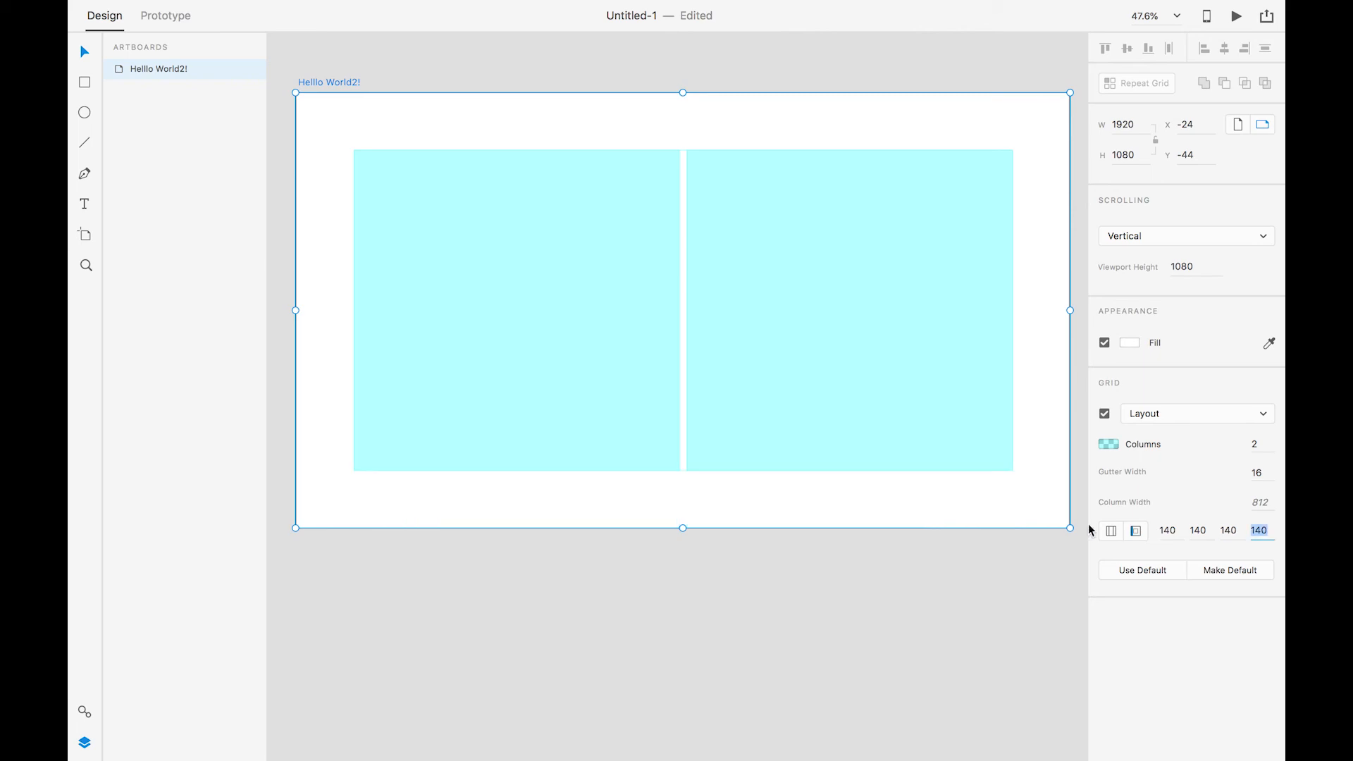
{"action": "left_click", "coordinate": [896, 615]}
Examine the two-column layout grid and its margins on the artboard, both deselected and selected.
{"action": "left_click", "coordinate": [816, 312]}
{"action": "key", "text": "Escape"}
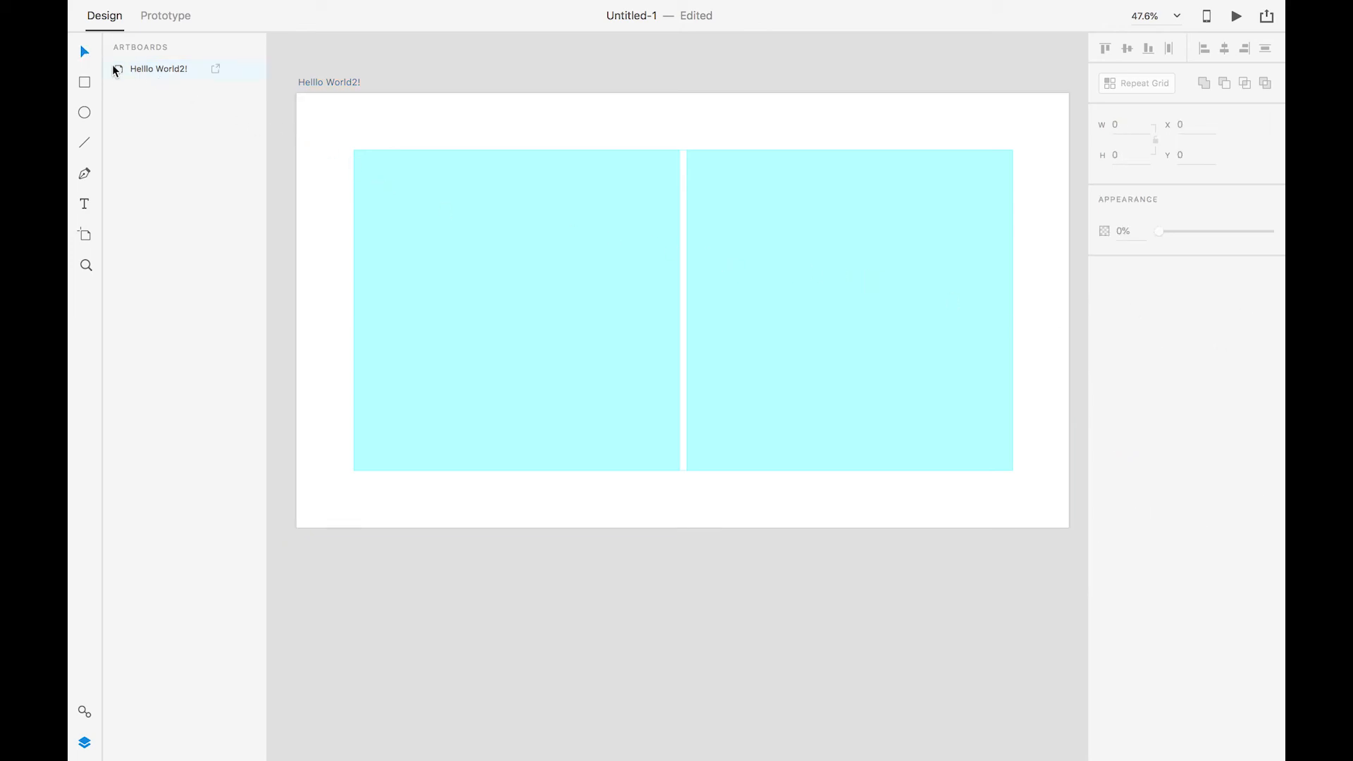
{"action": "scroll", "coordinate": [348, 98], "scroll_direction": "down", "scroll_amount": 1}
{"action": "scroll", "coordinate": [347, 99], "scroll_direction": "up", "scroll_amount": 2}
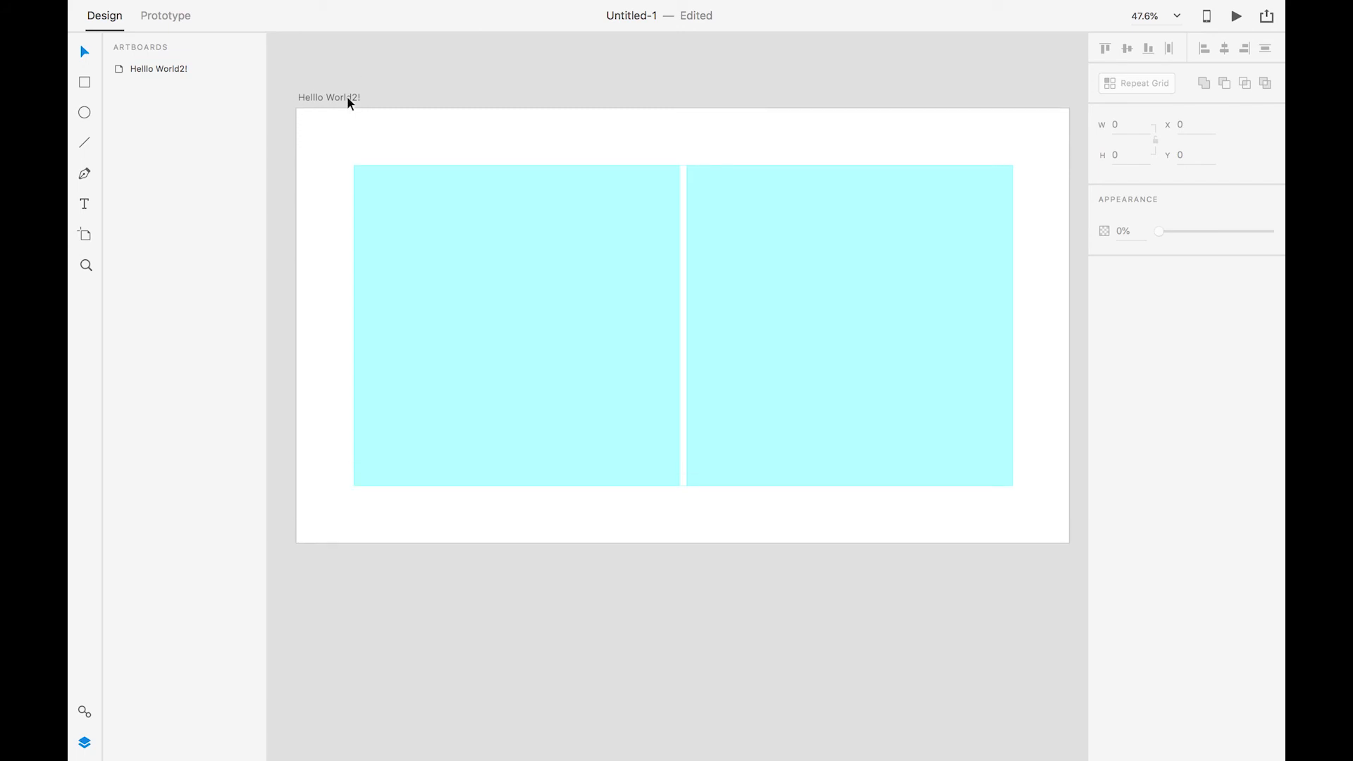
{"action": "scroll", "coordinate": [348, 100], "scroll_direction": "down", "scroll_amount": 1}
{"action": "scroll", "coordinate": [313, 104], "scroll_direction": "down", "scroll_amount": 1}
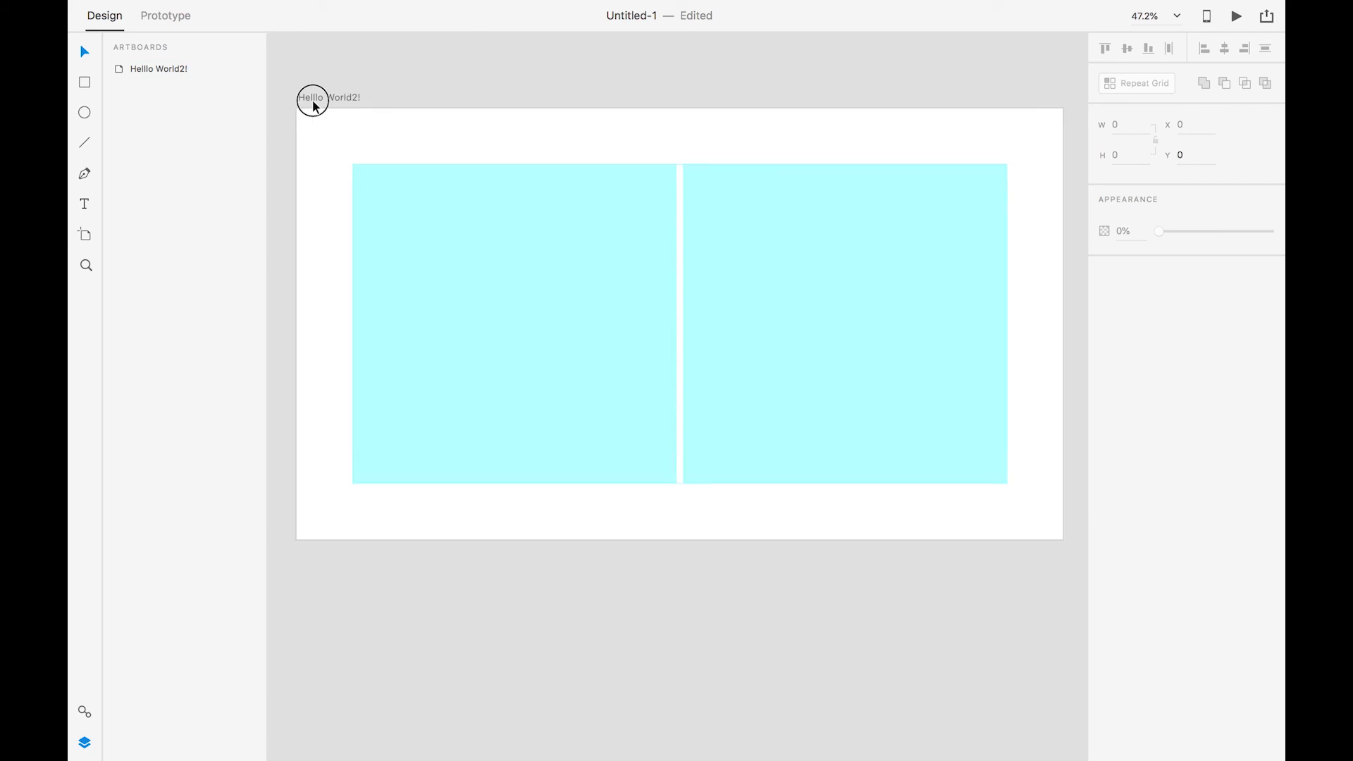
{"action": "left_click", "coordinate": [313, 101]}
{"action": "left_click_drag", "start_coordinate": [432, 89], "coordinate": [362, 115]}
{"action": "scroll", "coordinate": [513, 169], "scroll_direction": "down", "scroll_amount": 2}
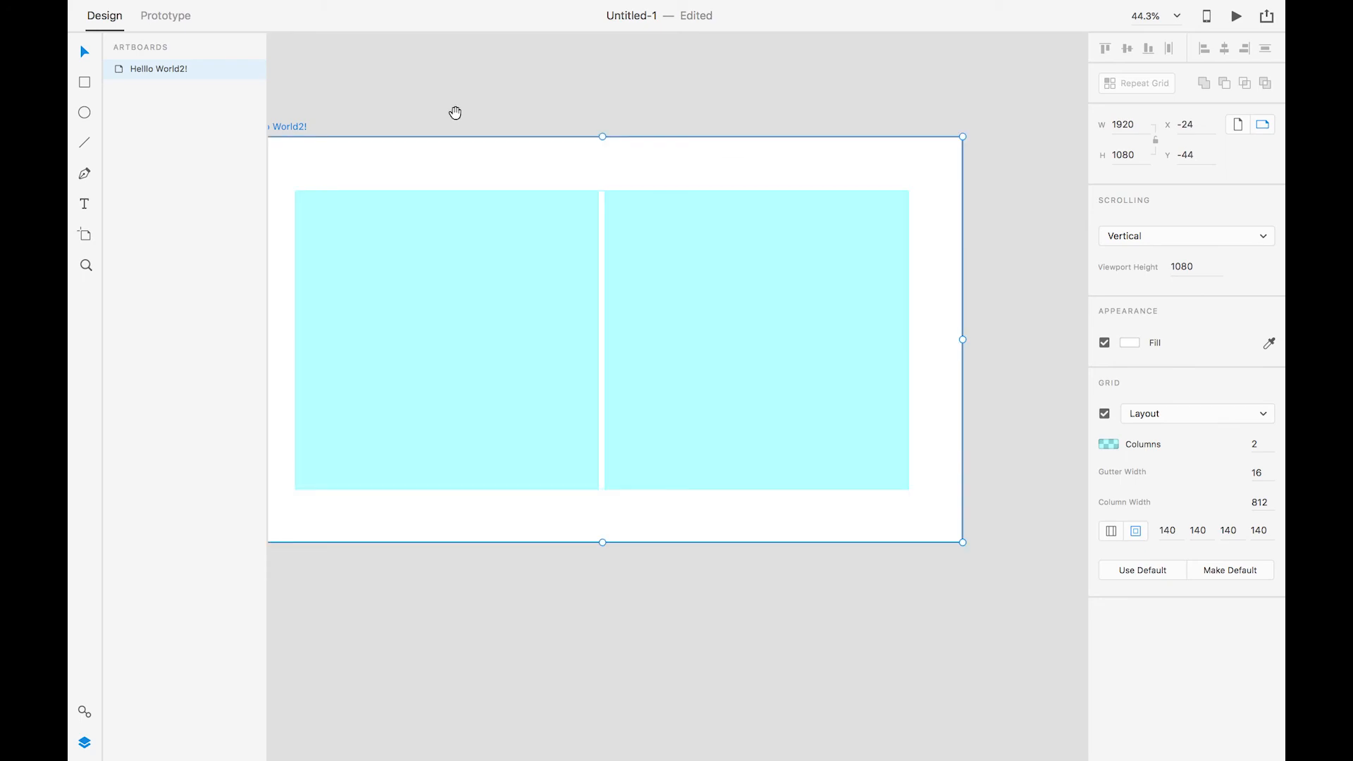
{"action": "left_click_drag", "start_coordinate": [455, 113], "coordinate": [526, 111]}
{"action": "scroll", "coordinate": [526, 112], "scroll_direction": "down", "scroll_amount": 1}
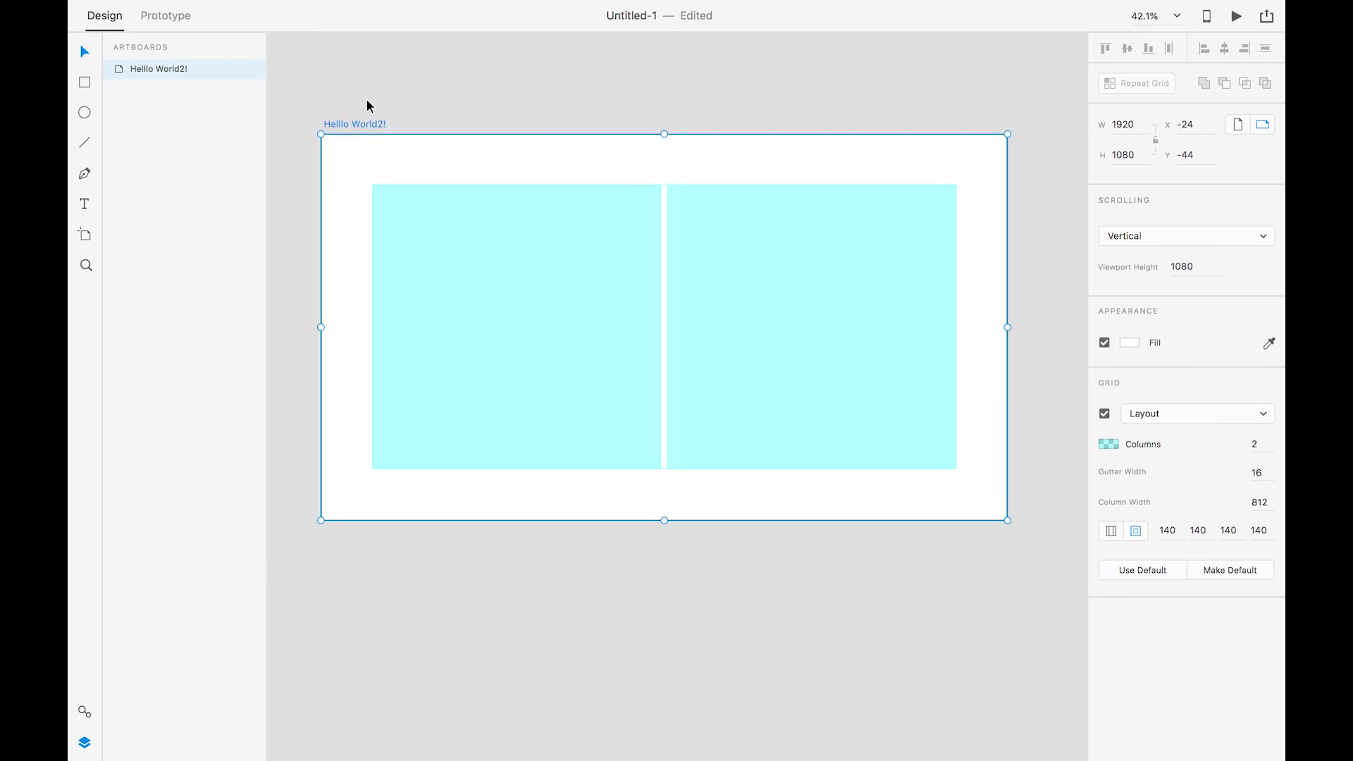
Open the artboard's name for editing on the canvas at a small zoom level and leave it unchanged.
{"action": "scroll", "coordinate": [360, 118], "scroll_direction": "down", "scroll_amount": 10}
{"action": "scroll", "coordinate": [360, 118], "scroll_direction": "up", "scroll_amount": 3}
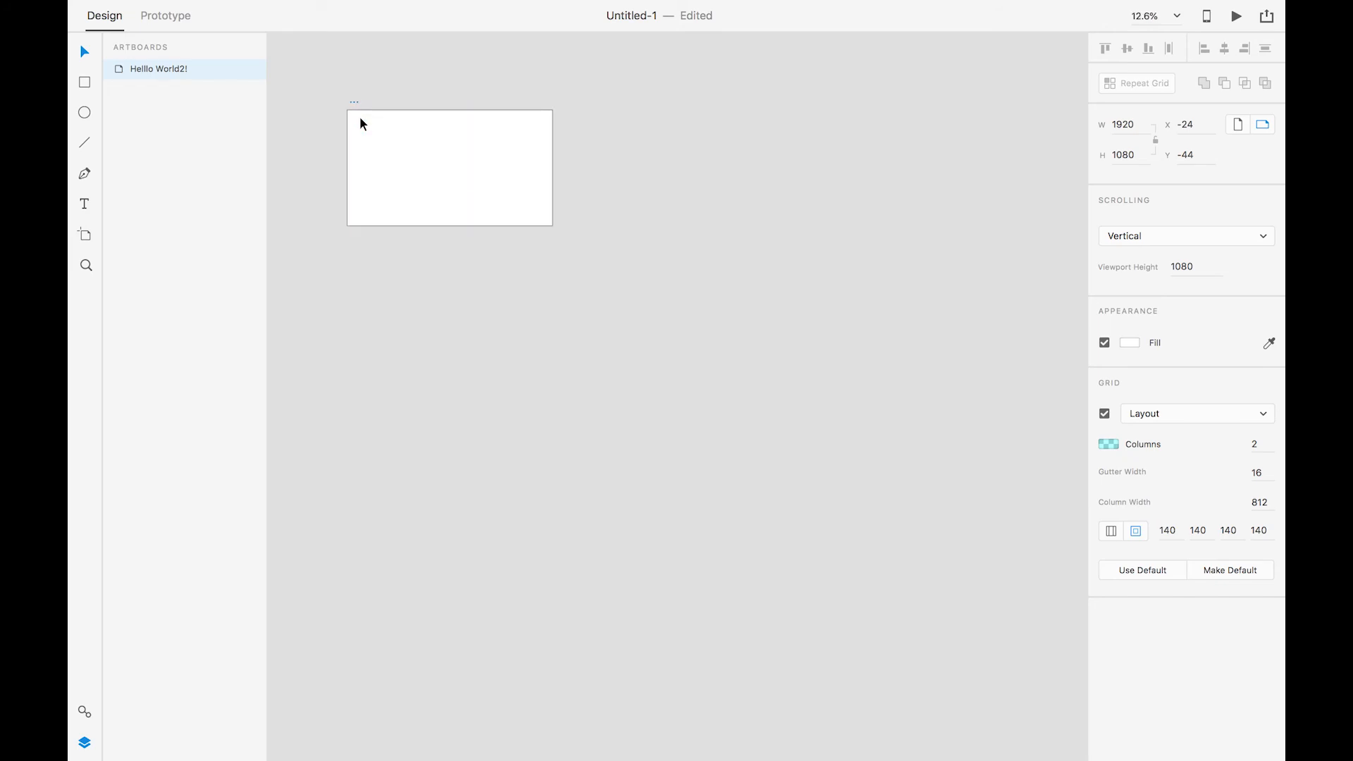
{"action": "scroll", "coordinate": [355, 113], "scroll_direction": "up", "scroll_amount": 1}
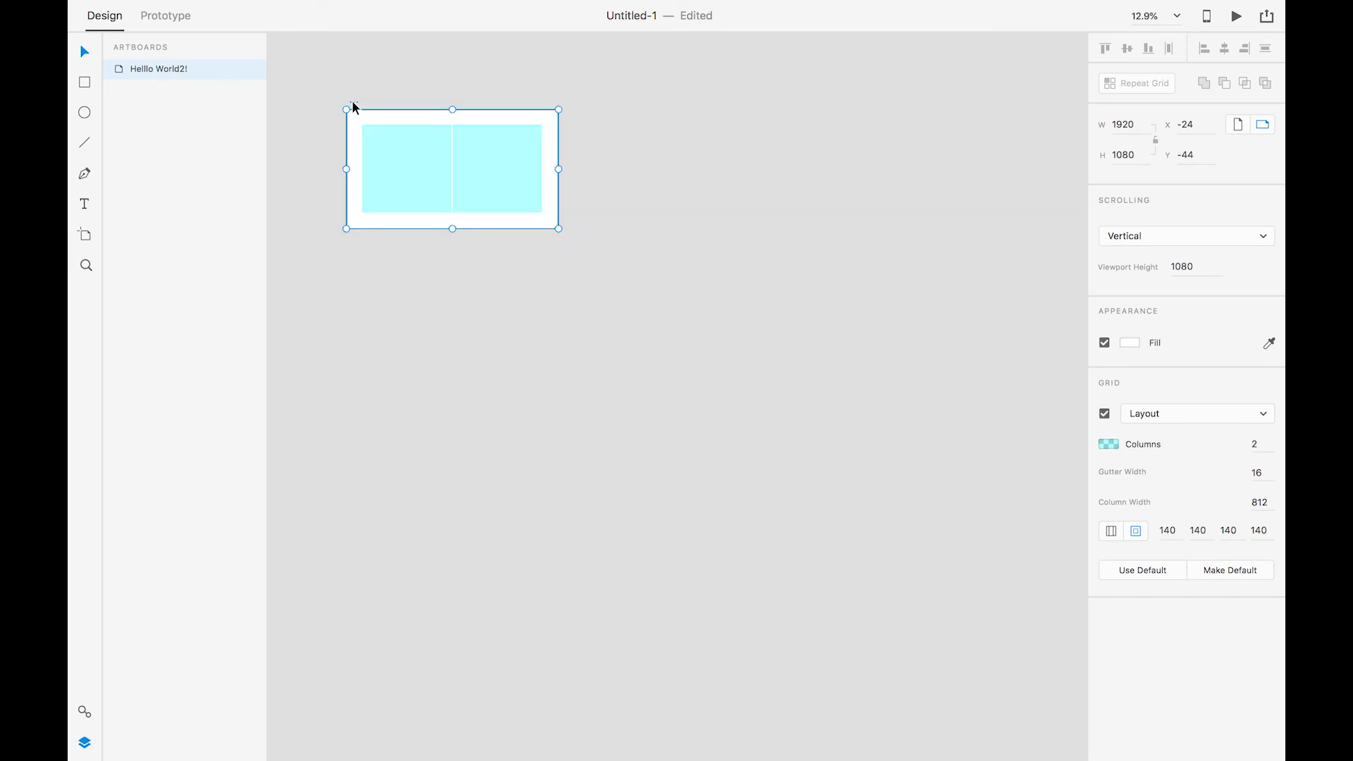
{"action": "double_click", "coordinate": [402, 100]}
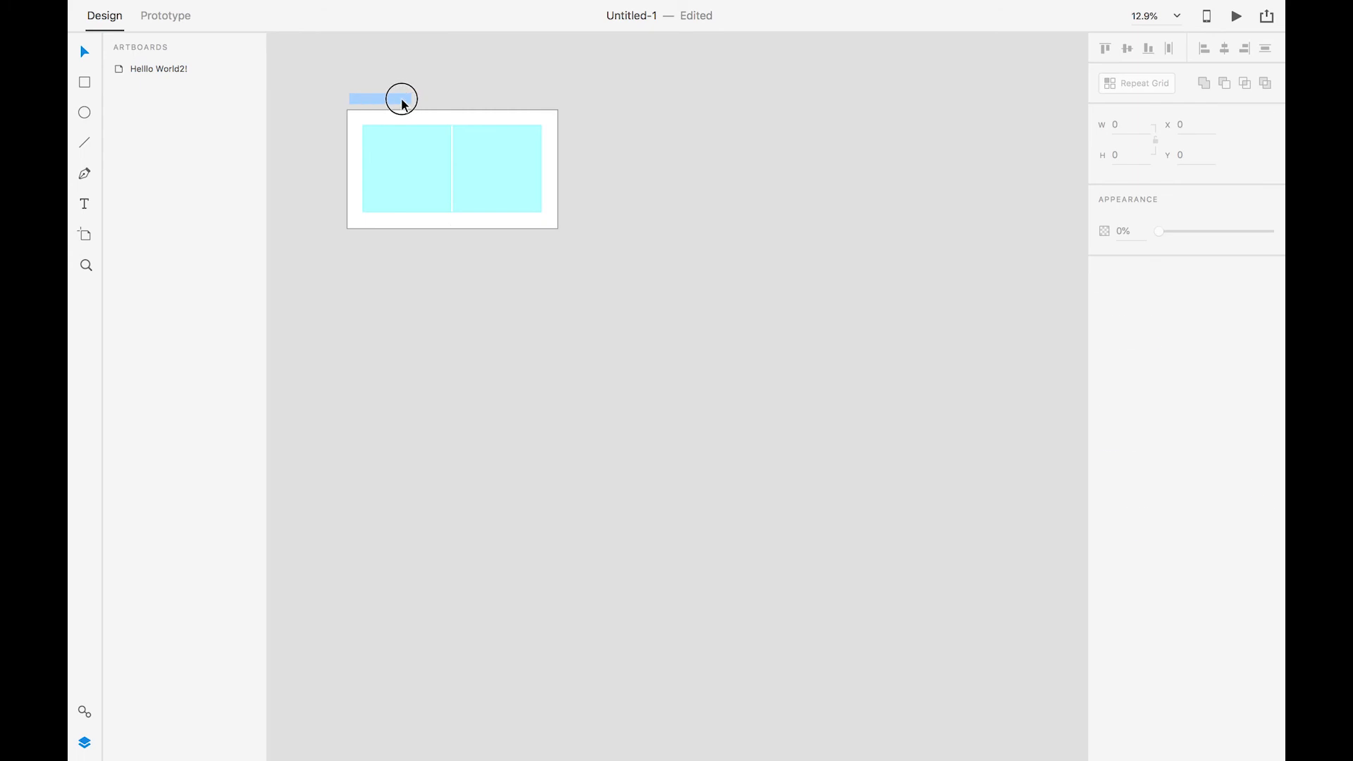
{"action": "key", "text": "Return"}
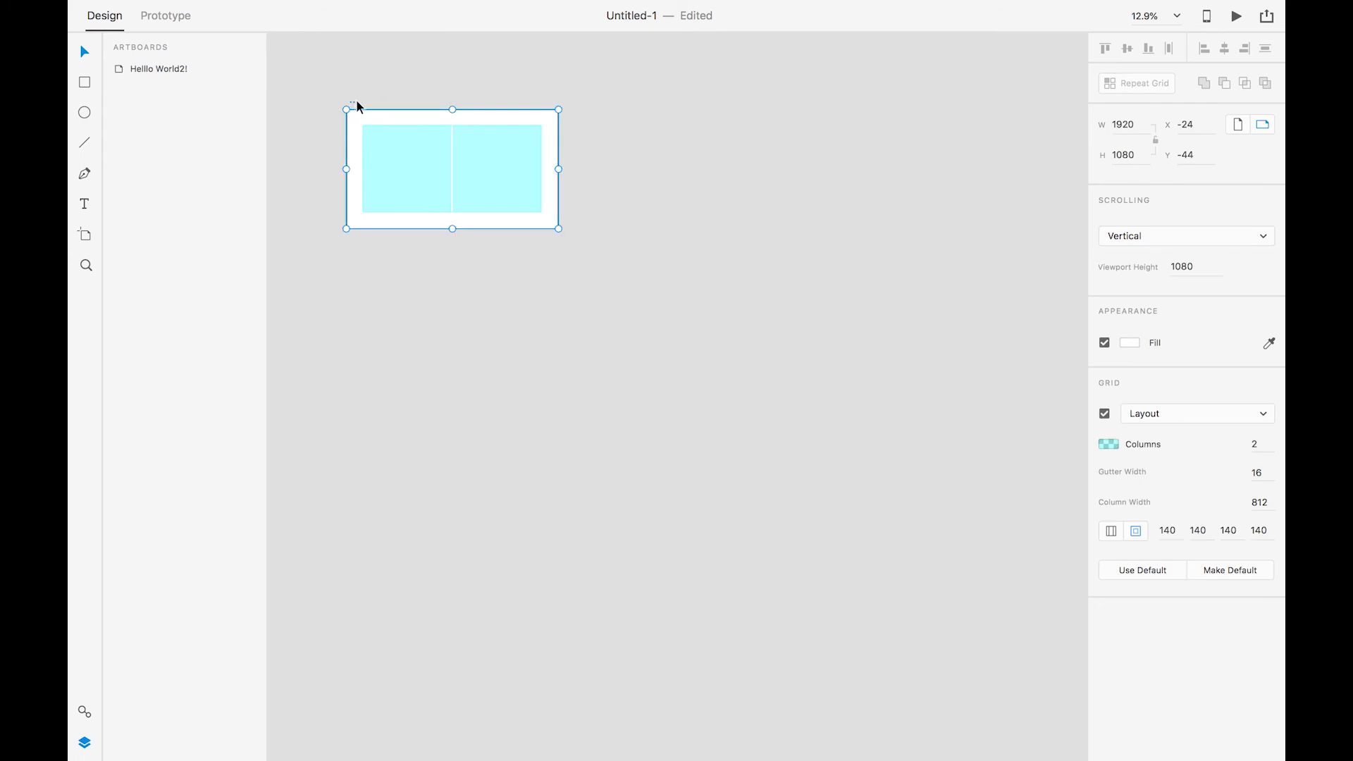
Duplicate the Helllo World2! artboard beside the original, level with it and separated by a small gap.
{"action": "scroll", "coordinate": [356, 103], "scroll_direction": "up", "scroll_amount": 5}
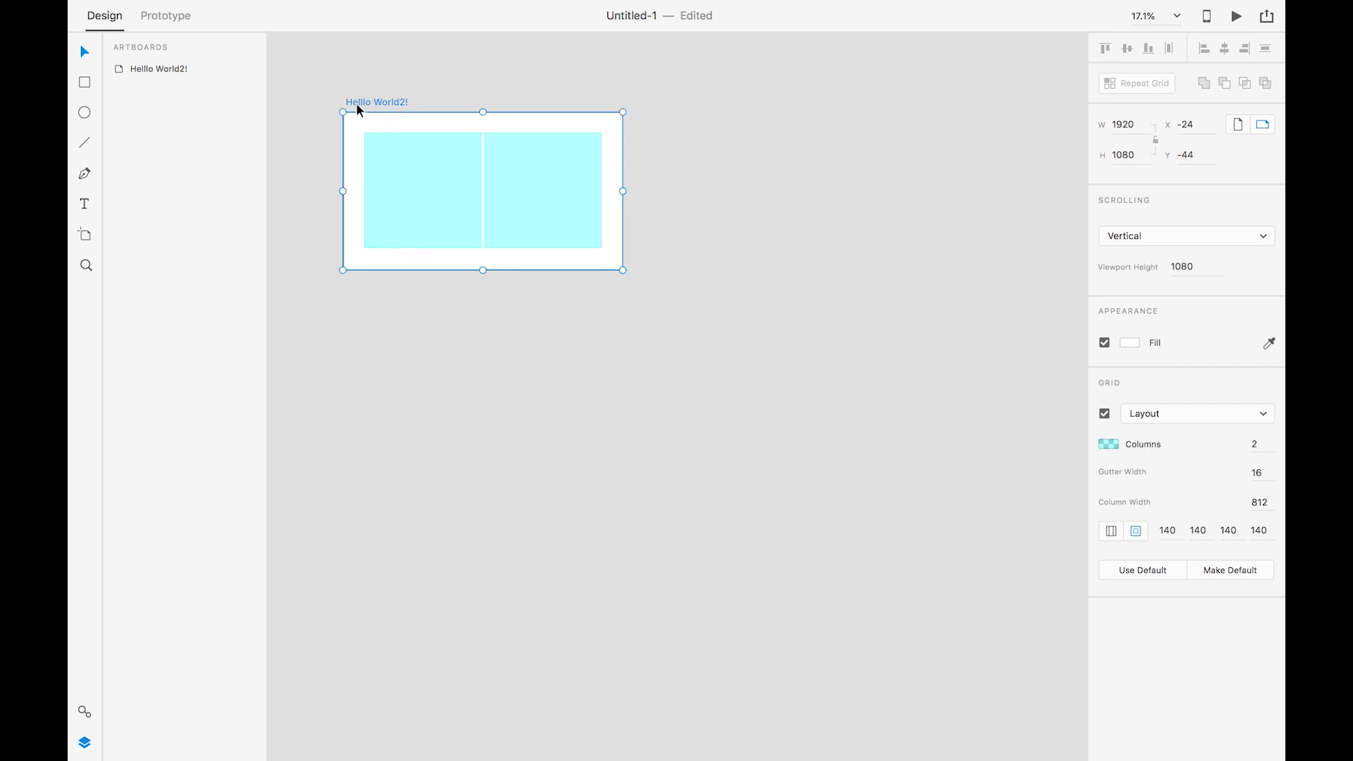
{"action": "left_click_drag", "start_coordinate": [357, 103], "coordinate": [665, 111]}
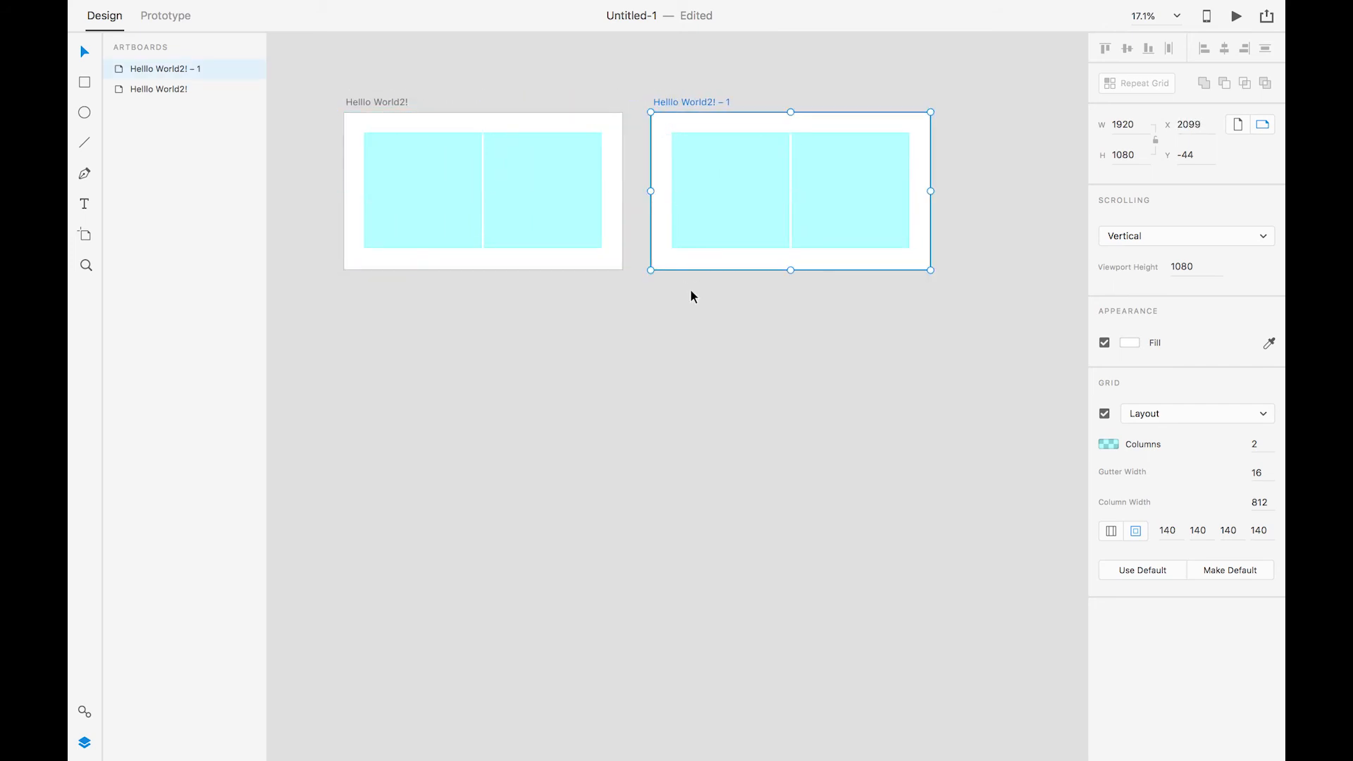
{"action": "left_click", "coordinate": [691, 291]}
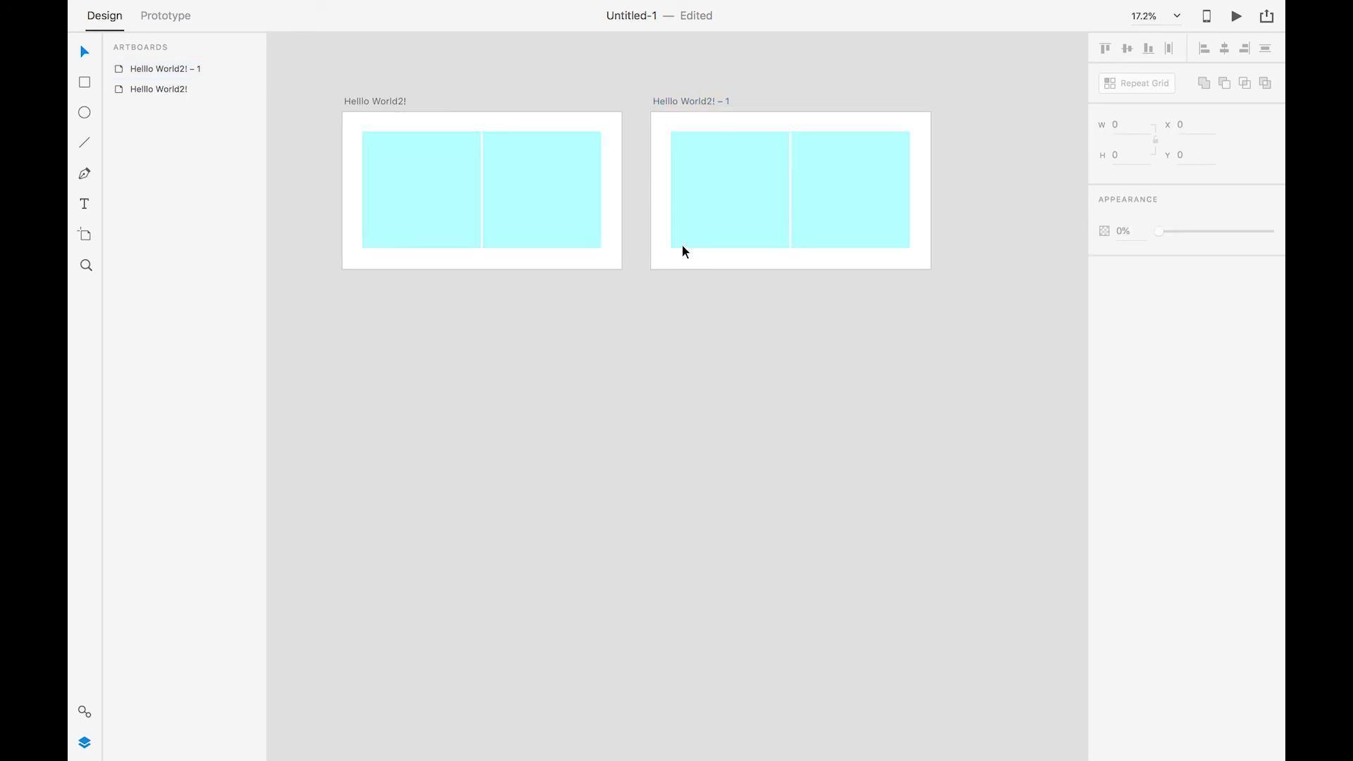
Rename the duplicated artboard as Helllo World3.
{"action": "left_click", "coordinate": [696, 104]}
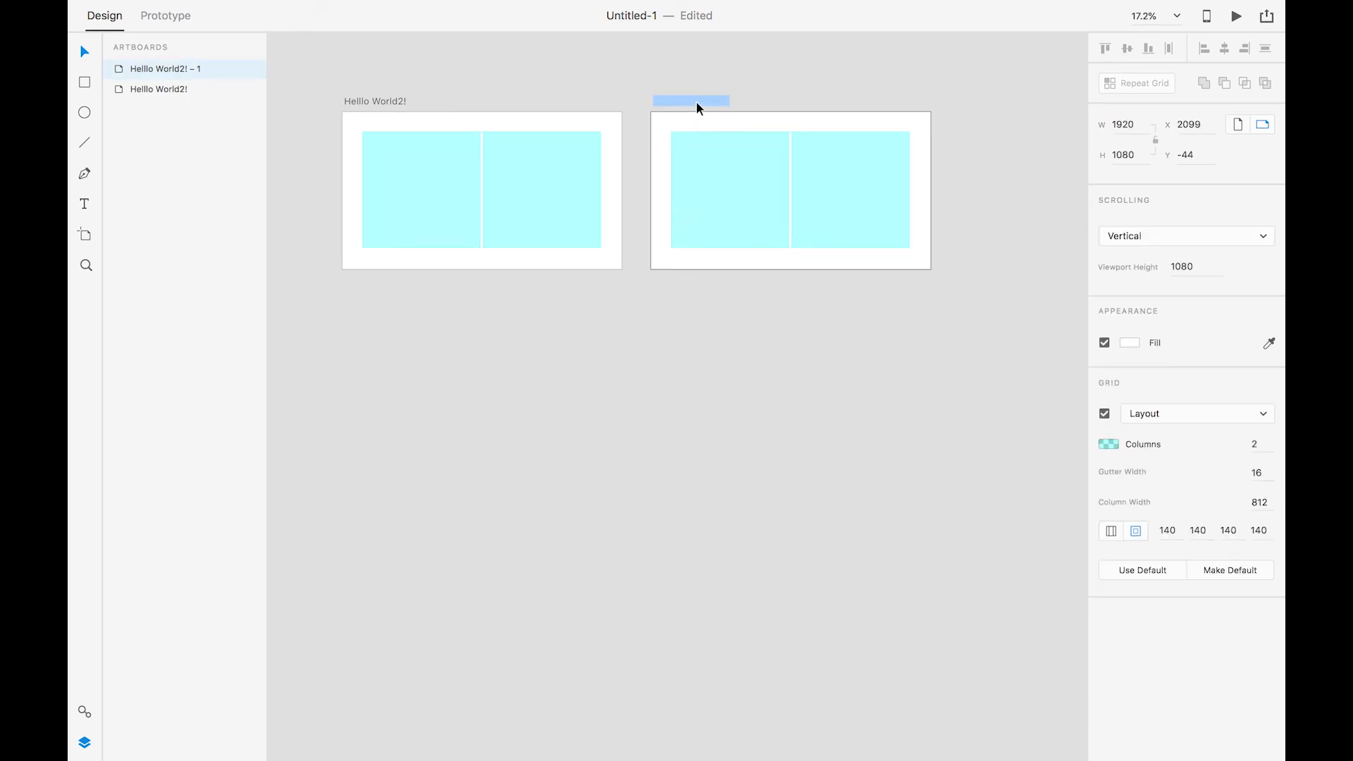
{"action": "double_click", "coordinate": [697, 103]}
{"action": "key", "text": "Right"}
{"action": "key", "text": "BackSpace"}
{"action": "key", "text": "BackSpace"}
{"action": "key", "text": "BackSpace"}
{"action": "key", "text": "BackSpace"}
{"action": "key", "text": "BackSpace"}
{"action": "key", "text": "BackSpace"}
{"action": "type", "text": "3"}
{"action": "key", "text": "Return"}
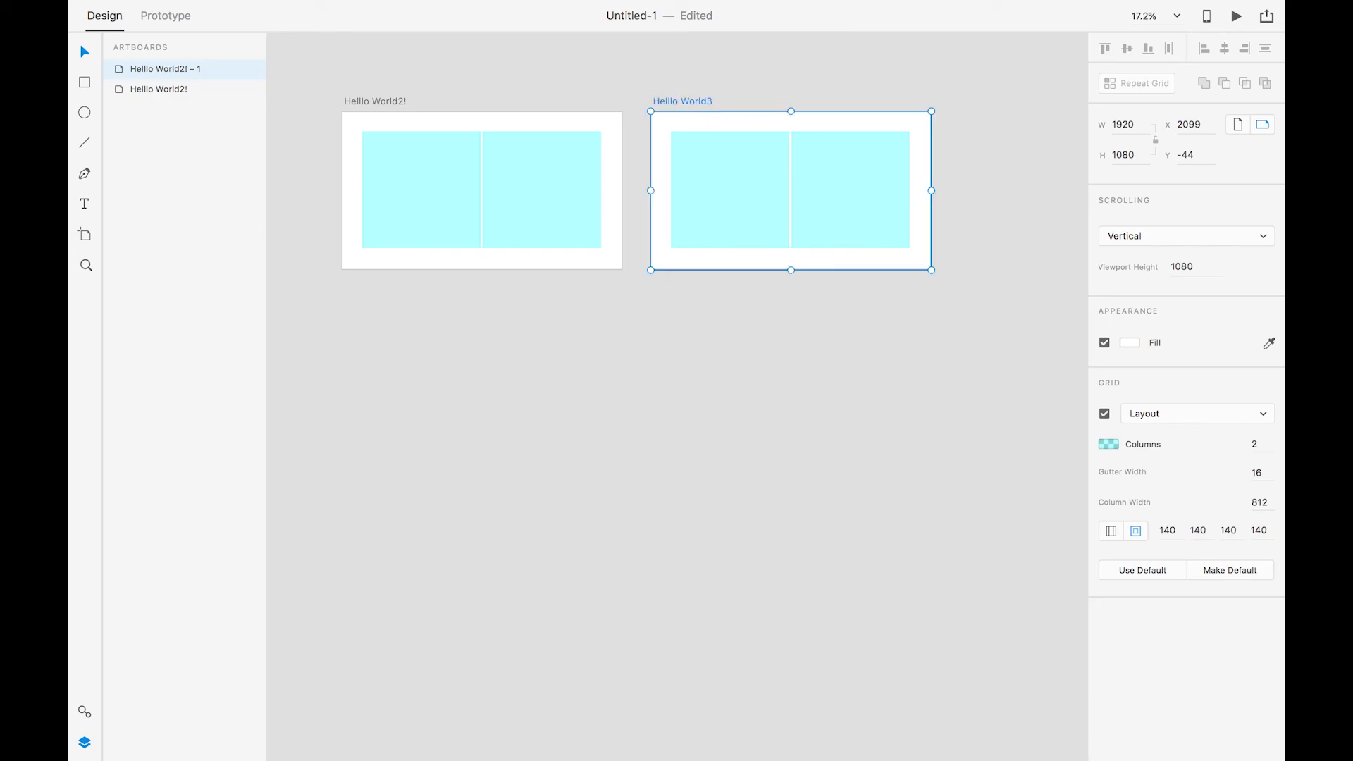
{"action": "left_click", "coordinate": [349, 317]}
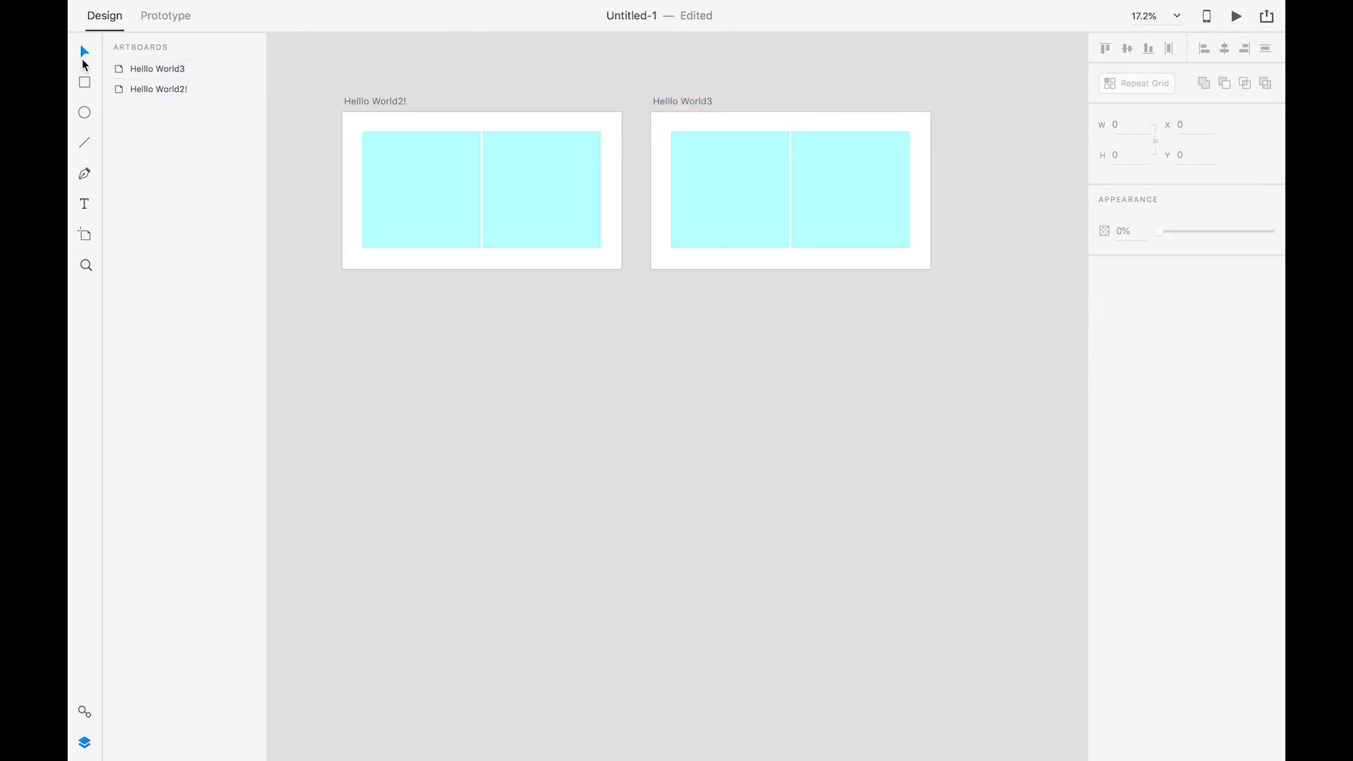
Try a rectangle of about 779 × 485 across both columns of the Helllo World2! artboard and undo it.
{"action": "left_click", "coordinate": [522, 172]}
{"action": "scroll", "coordinate": [523, 172], "scroll_direction": "up", "scroll_amount": 2}
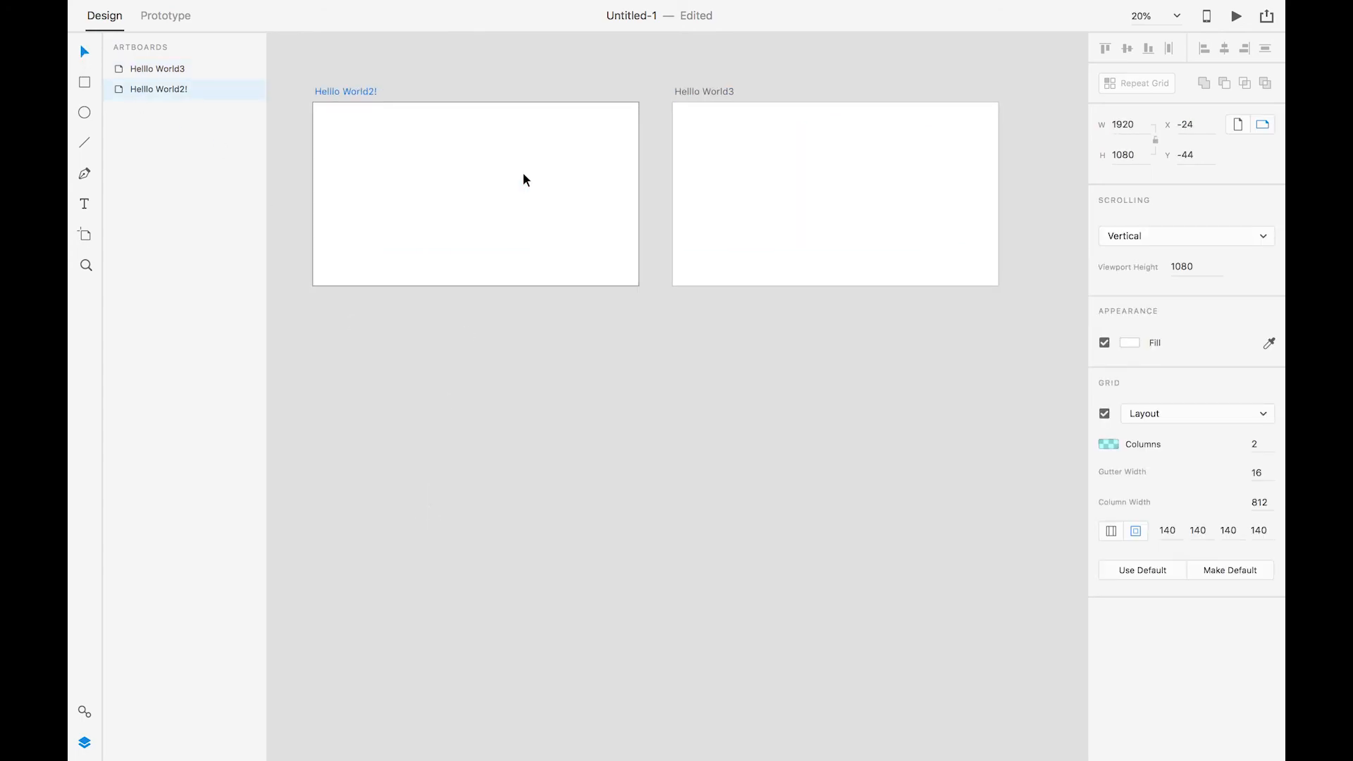
{"action": "key", "text": "r"}
{"action": "left_click_drag", "start_coordinate": [386, 153], "coordinate": [517, 236]}
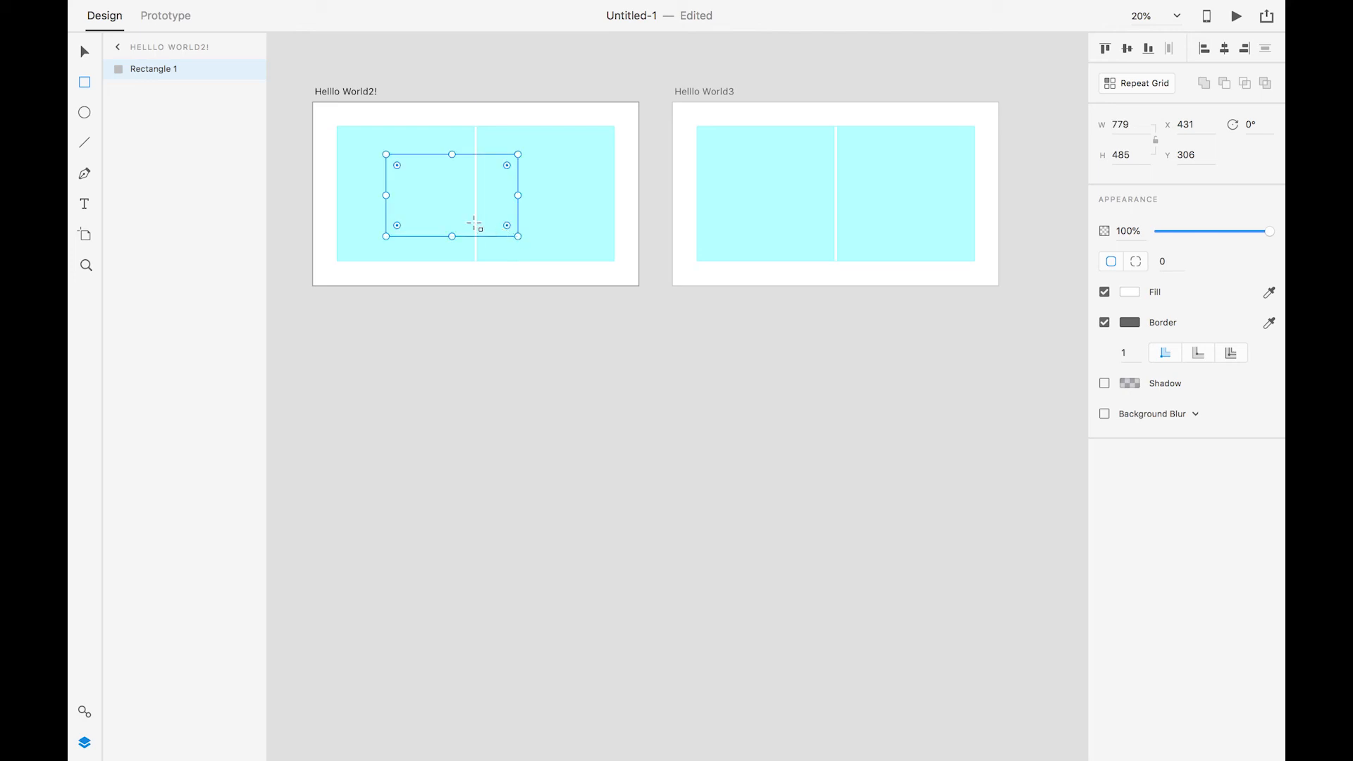
{"action": "key", "text": "v"}
{"action": "key", "text": "super+z"}
{"action": "scroll", "coordinate": [432, 213], "scroll_direction": "down", "scroll_amount": 1}
{"action": "scroll", "coordinate": [433, 213], "scroll_direction": "up", "scroll_amount": 1}
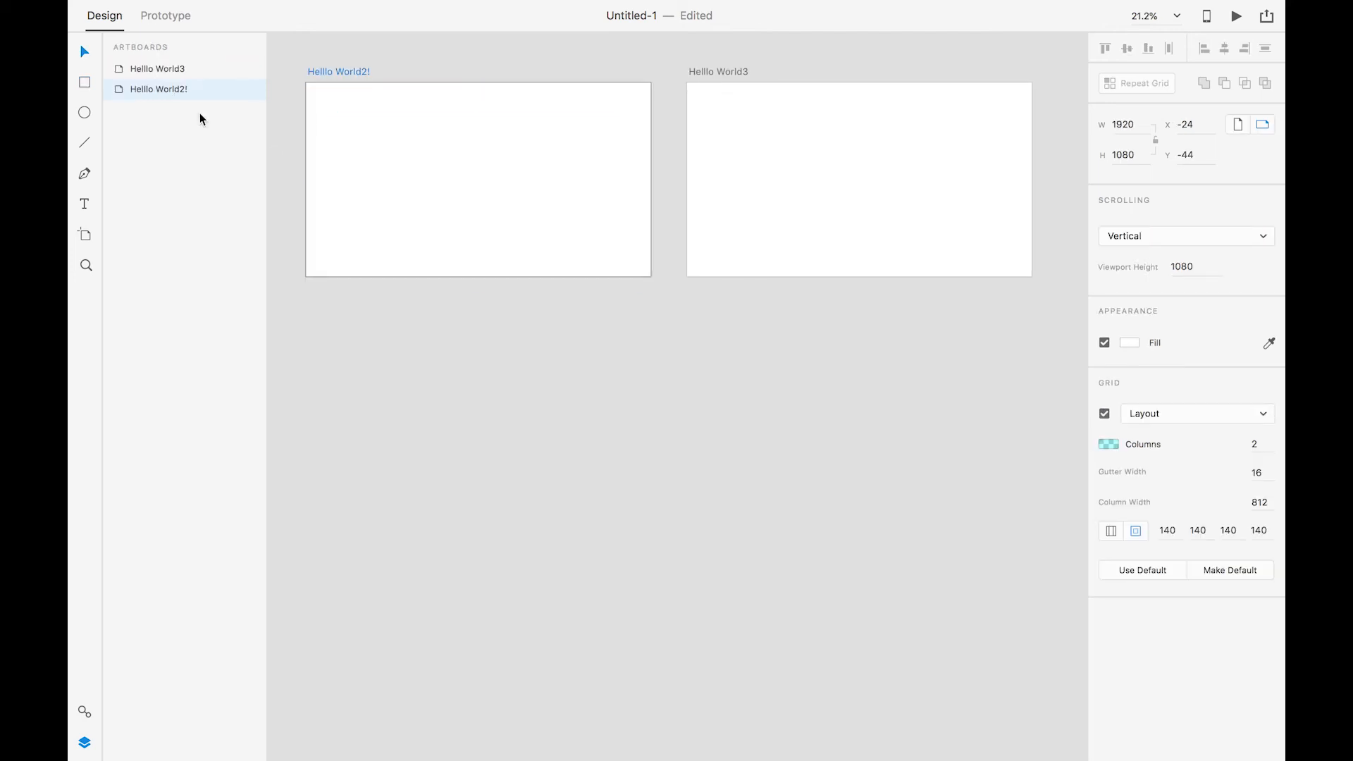
Draw a rectangle about 498 × 382 in the first column of Helllo World2! and fill it with a dark reddish brown.
{"action": "left_click", "coordinate": [85, 82]}
{"action": "left_click_drag", "start_coordinate": [360, 122], "coordinate": [450, 190]}
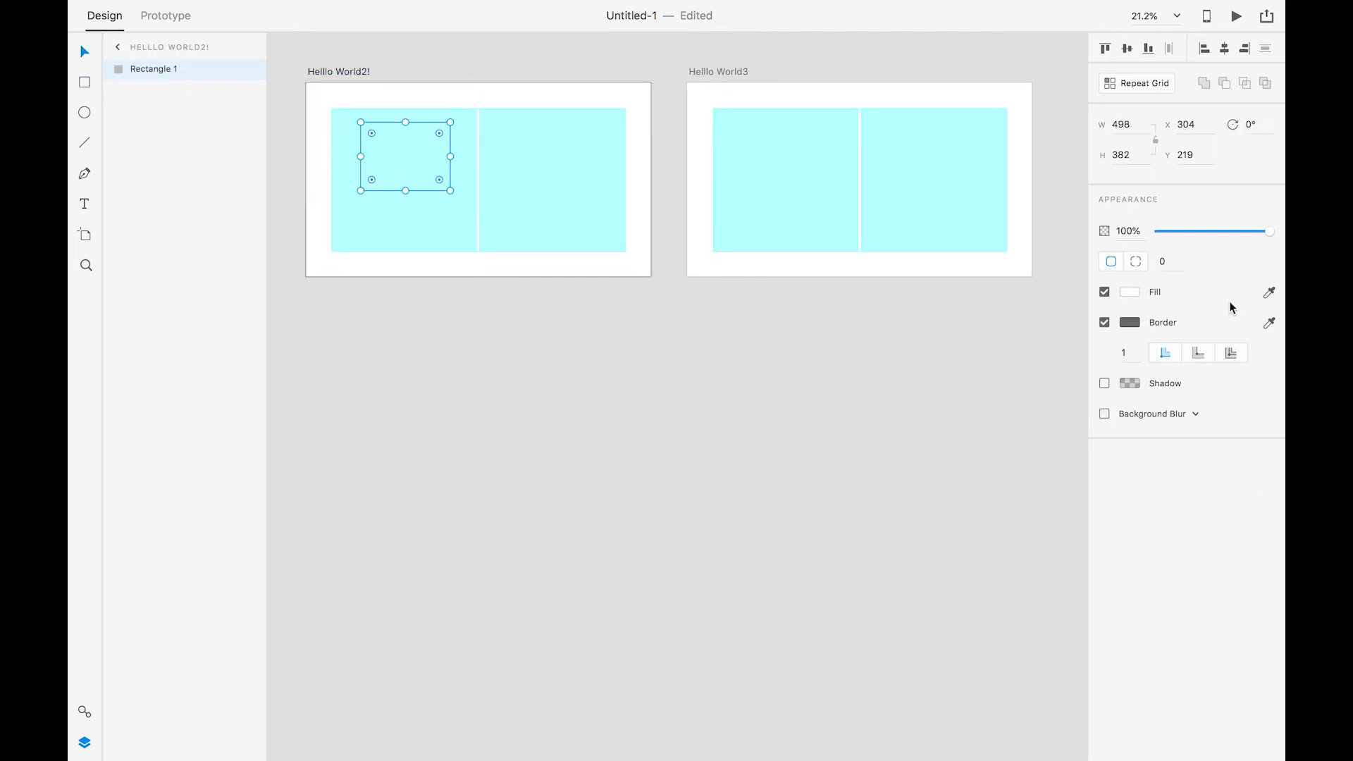
{"action": "left_click", "coordinate": [1129, 293]}
{"action": "left_click", "coordinate": [967, 298]}
{"action": "type", "text": "v"}
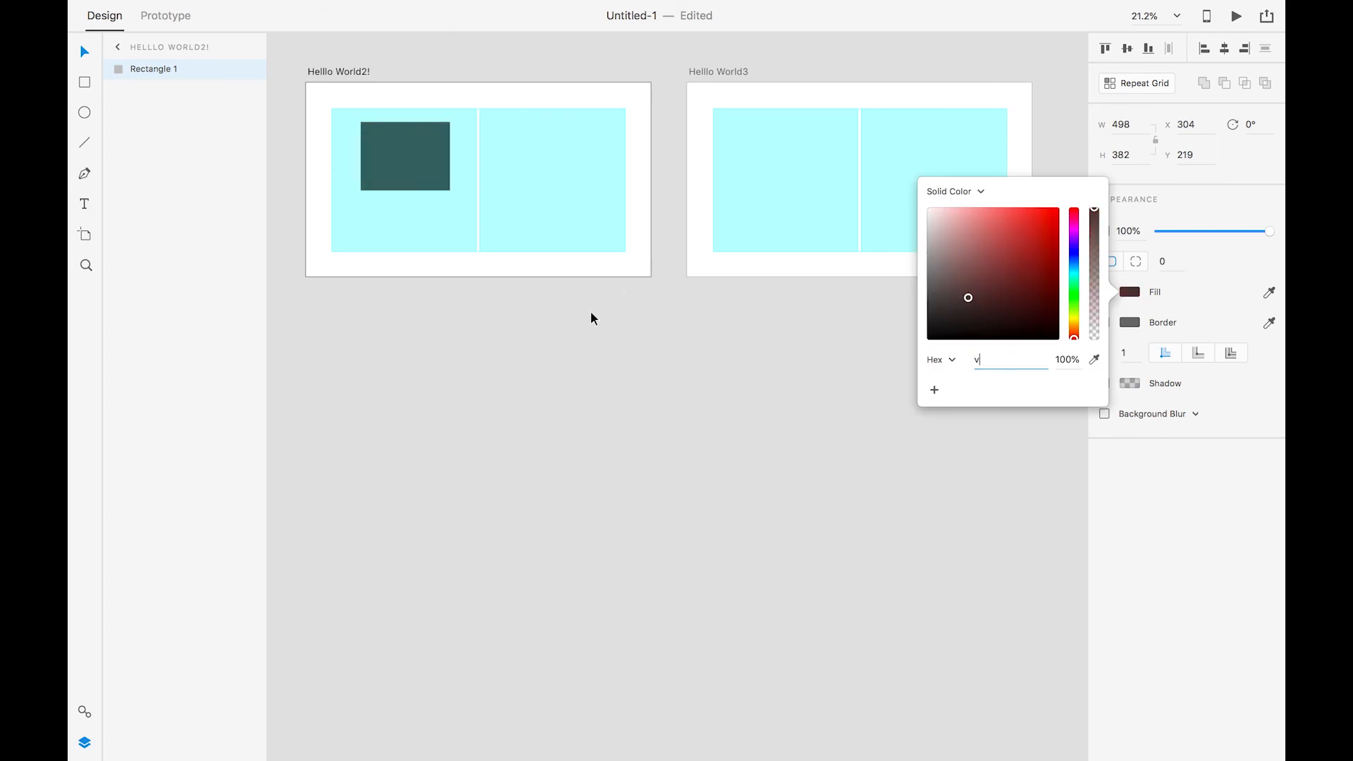
{"action": "left_click", "coordinate": [592, 313]}
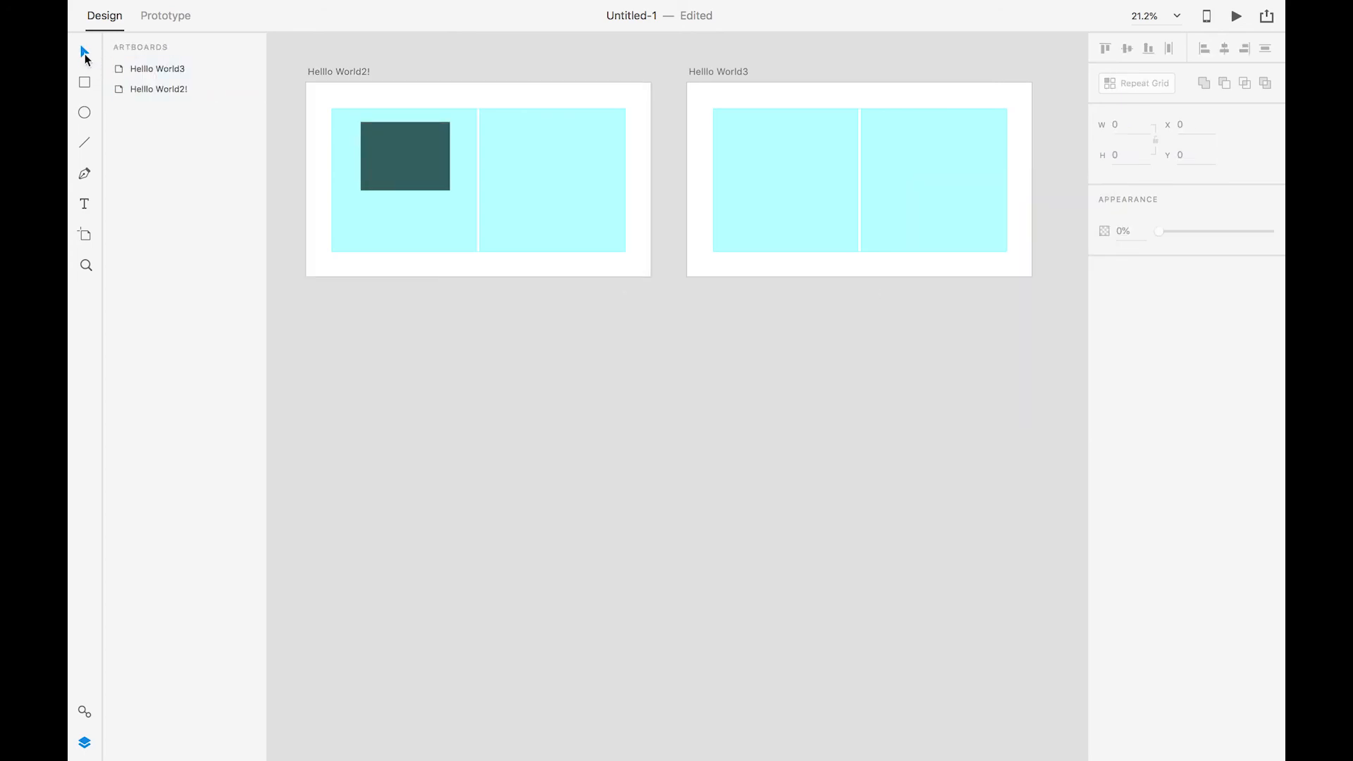
Move the dark rectangle across the gutter between the two columns, to about X 772, Y 296.
{"action": "scroll", "coordinate": [390, 186], "scroll_direction": "up", "scroll_amount": 3}
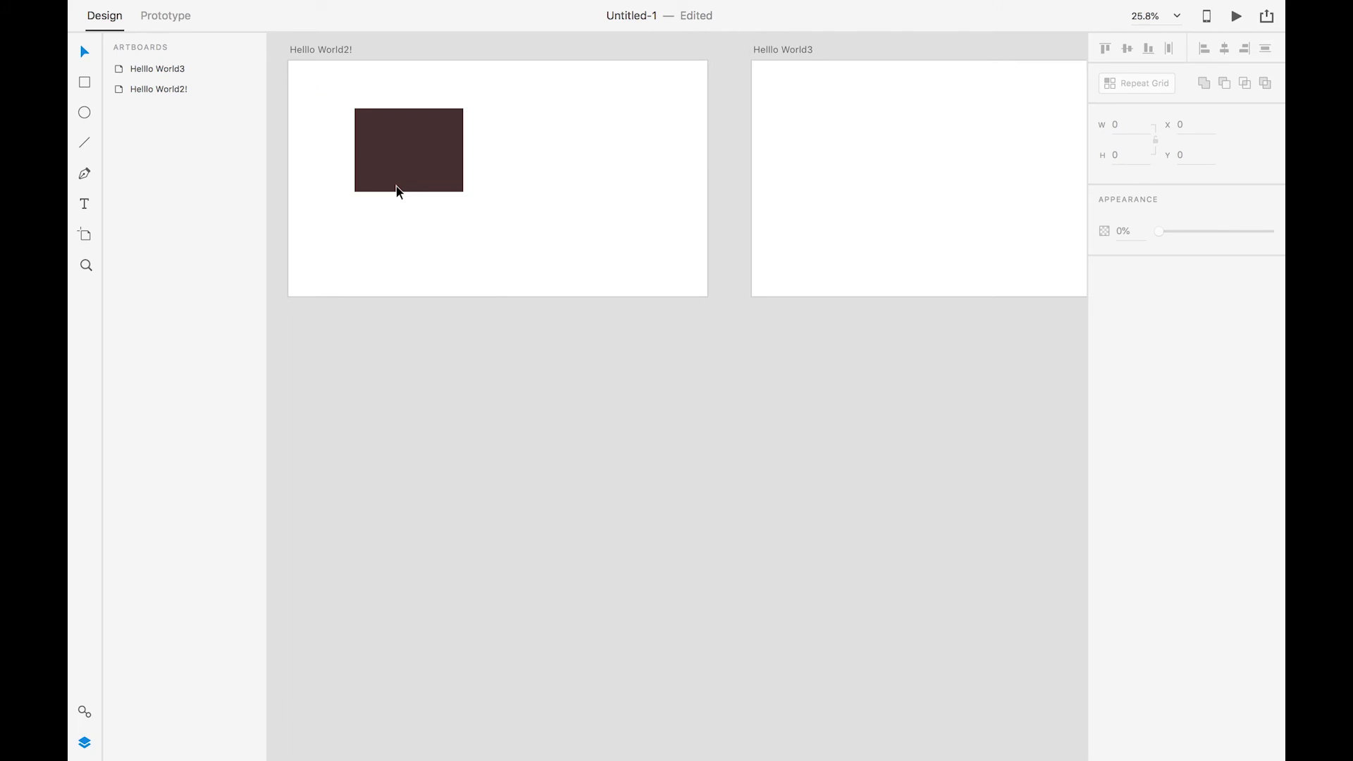
{"action": "left_click_drag", "start_coordinate": [403, 157], "coordinate": [498, 175]}
{"action": "scroll", "coordinate": [556, 331], "scroll_direction": "up", "scroll_amount": 3}
{"action": "scroll", "coordinate": [556, 331], "scroll_direction": "left", "scroll_amount": 2}
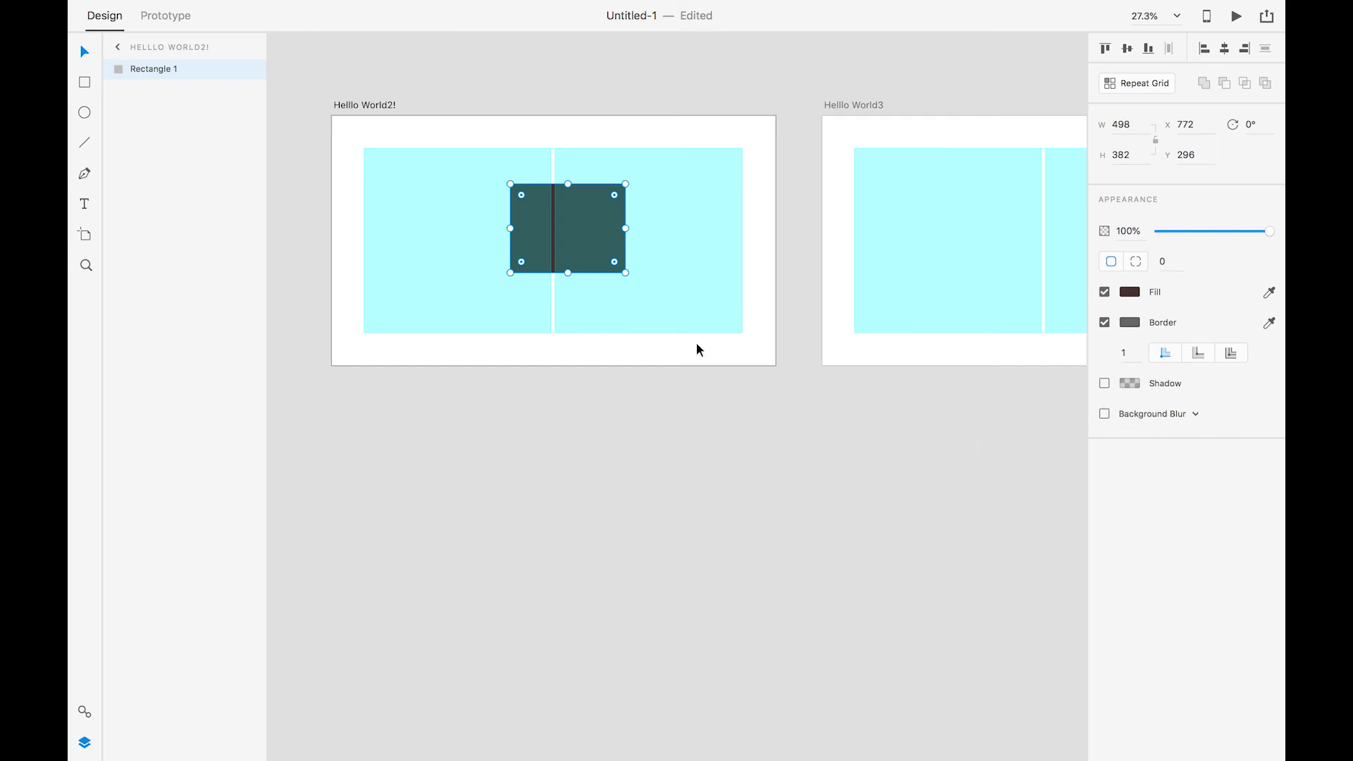
Turn off the layout grid of the Helllo World2! artboard.
{"action": "left_click", "coordinate": [388, 97]}
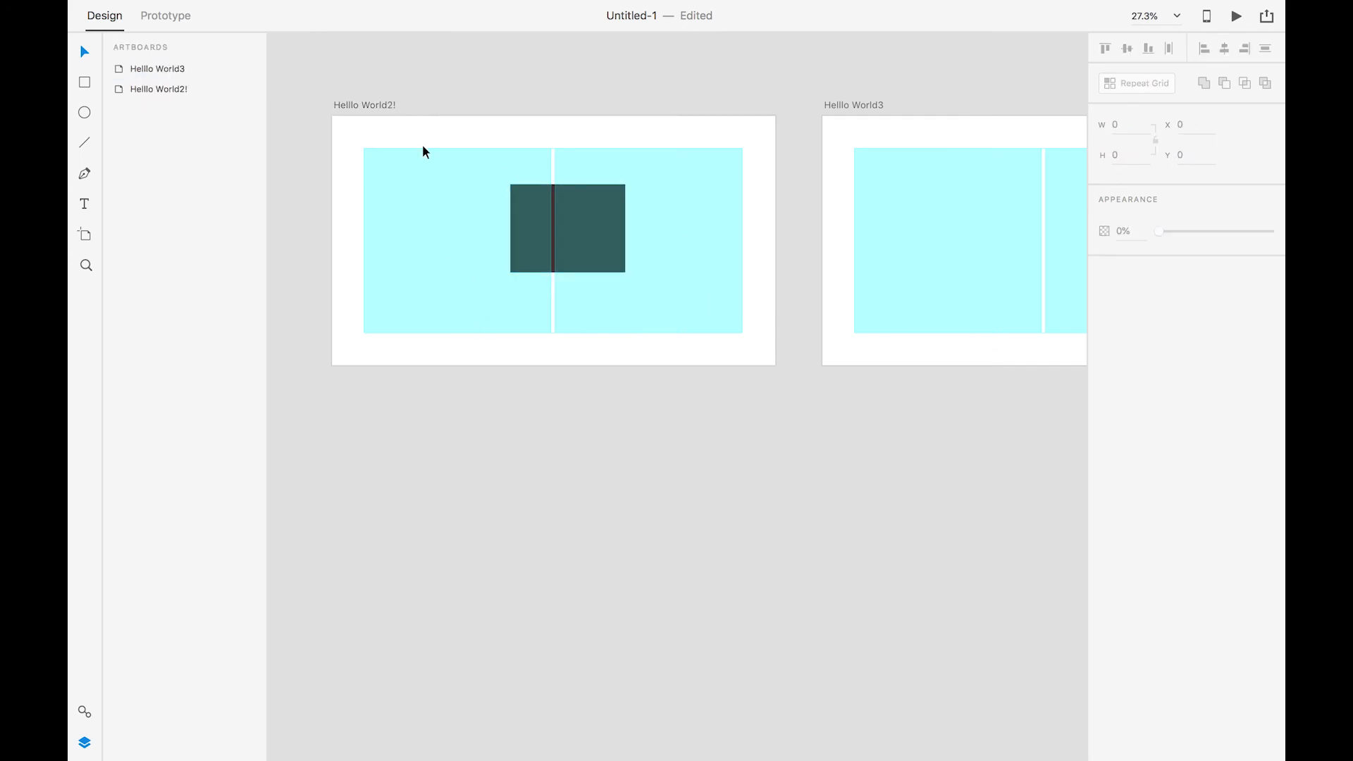
{"action": "double_click", "coordinate": [364, 106]}
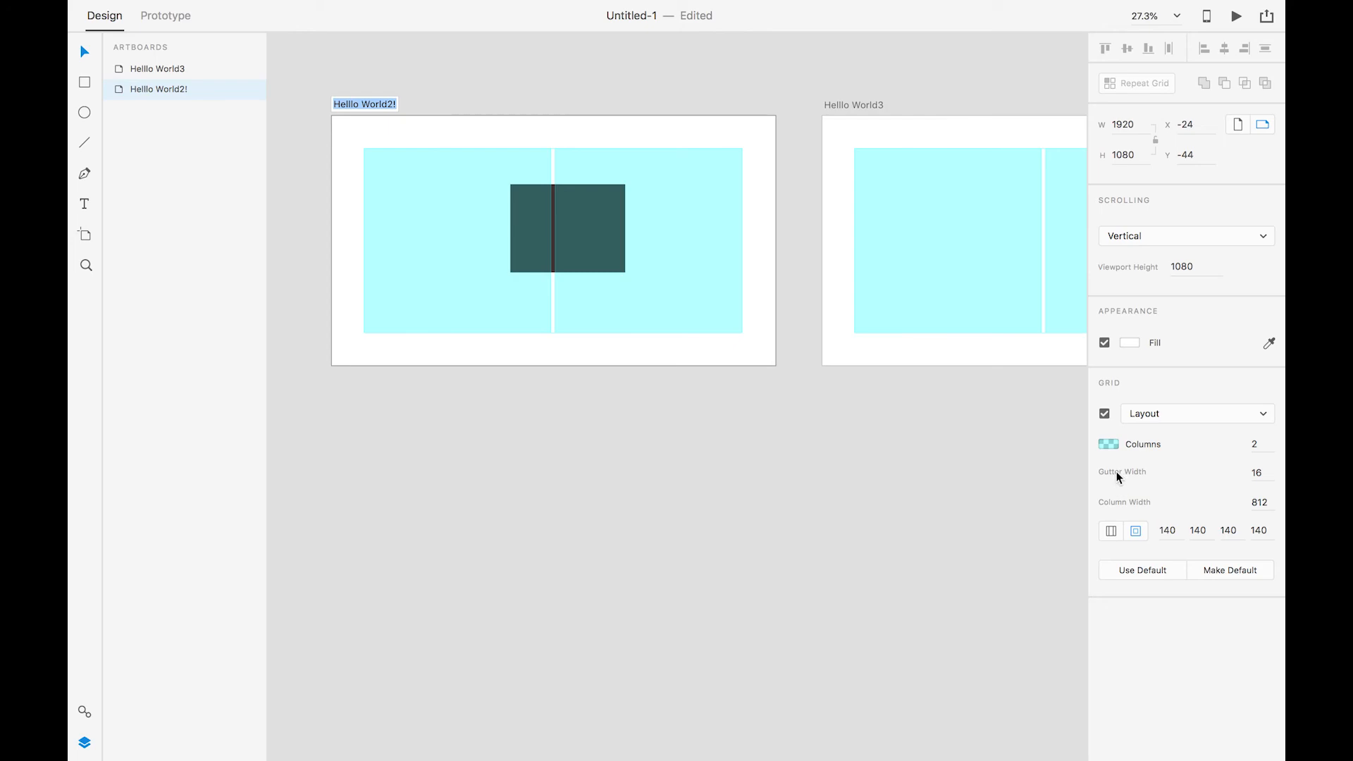
{"action": "left_click", "coordinate": [1105, 416]}
{"action": "left_click", "coordinate": [542, 411]}
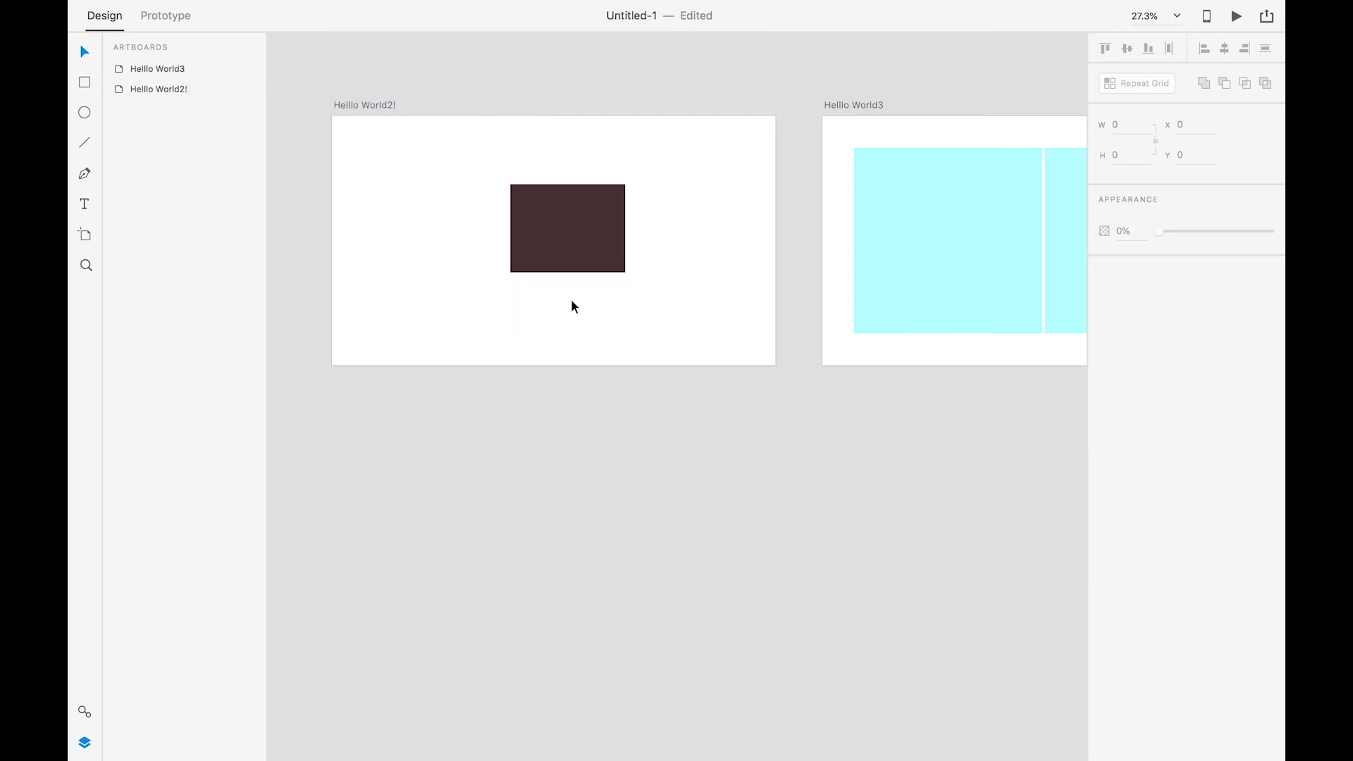
Delete the duplicated Helllo World3 artboard.
{"action": "left_click", "coordinate": [571, 260]}
{"action": "left_click", "coordinate": [864, 103]}
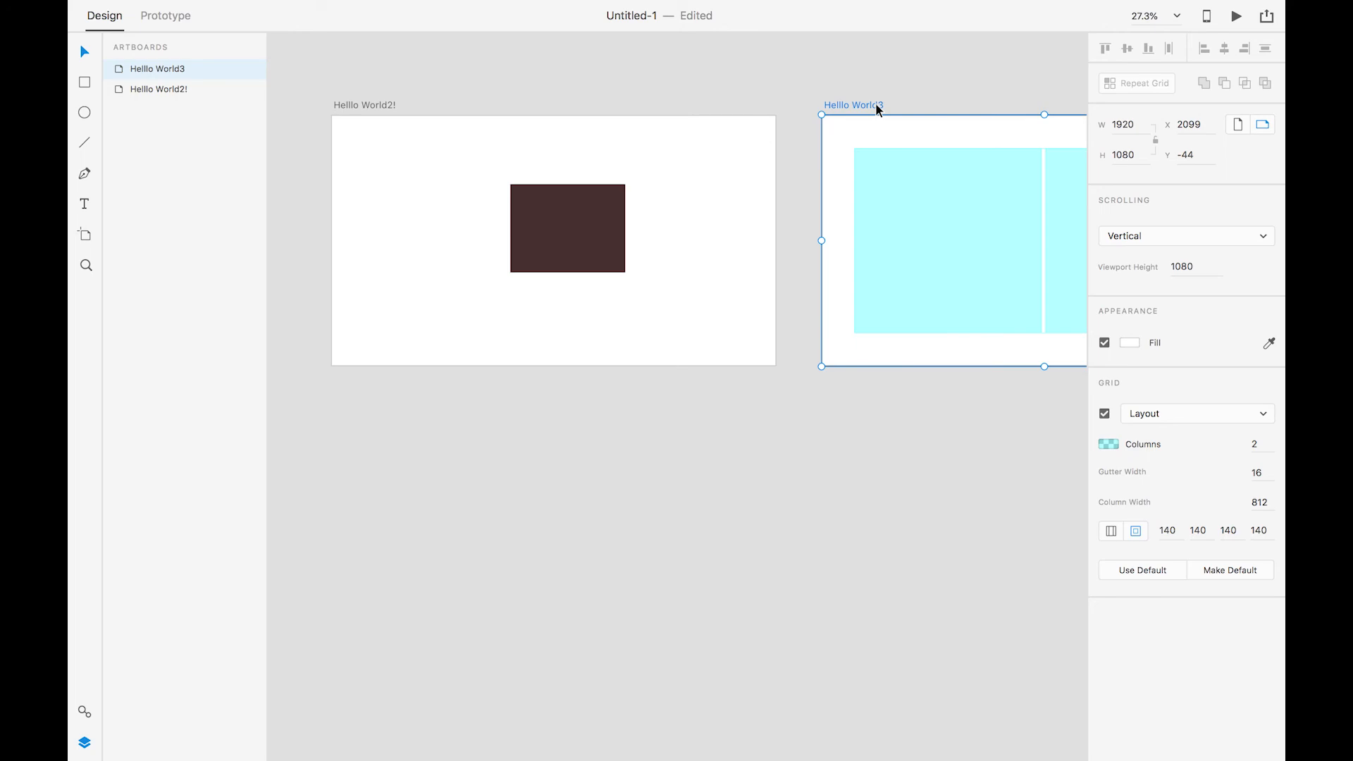
{"action": "key", "text": "Delete"}
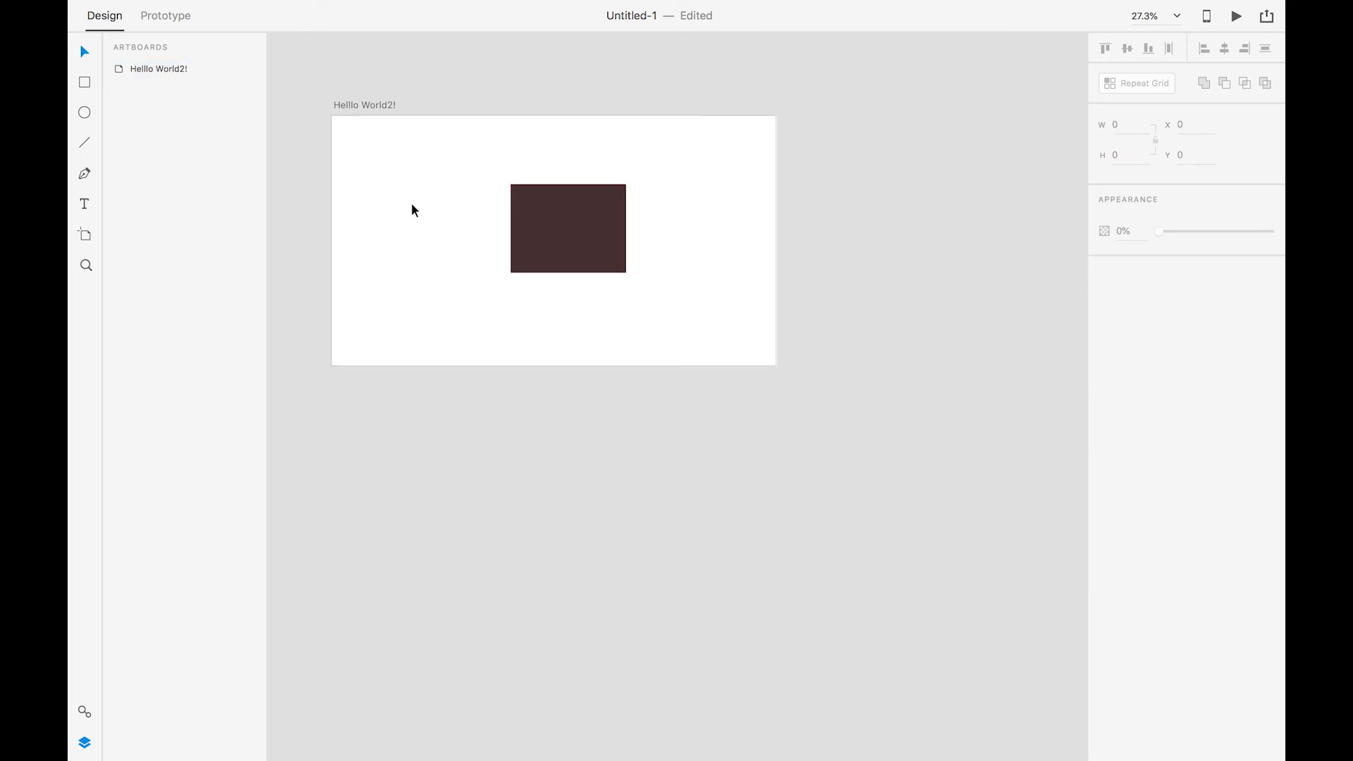
Enter path editing on the dark rectangle and delete its points until the whole shape is removed.
{"action": "scroll", "coordinate": [412, 204], "scroll_direction": "up", "scroll_amount": 1}
{"action": "double_click", "coordinate": [604, 243]}
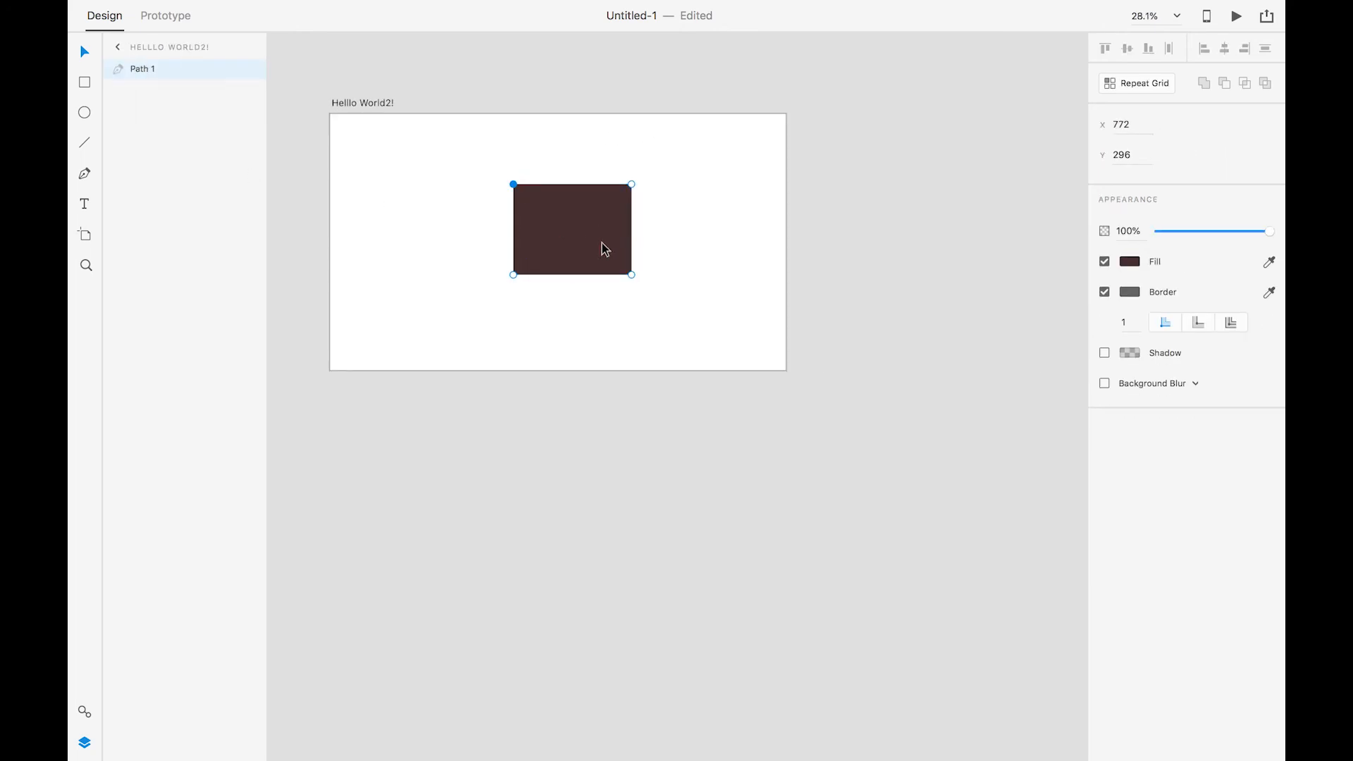
{"action": "key", "text": "Delete"}
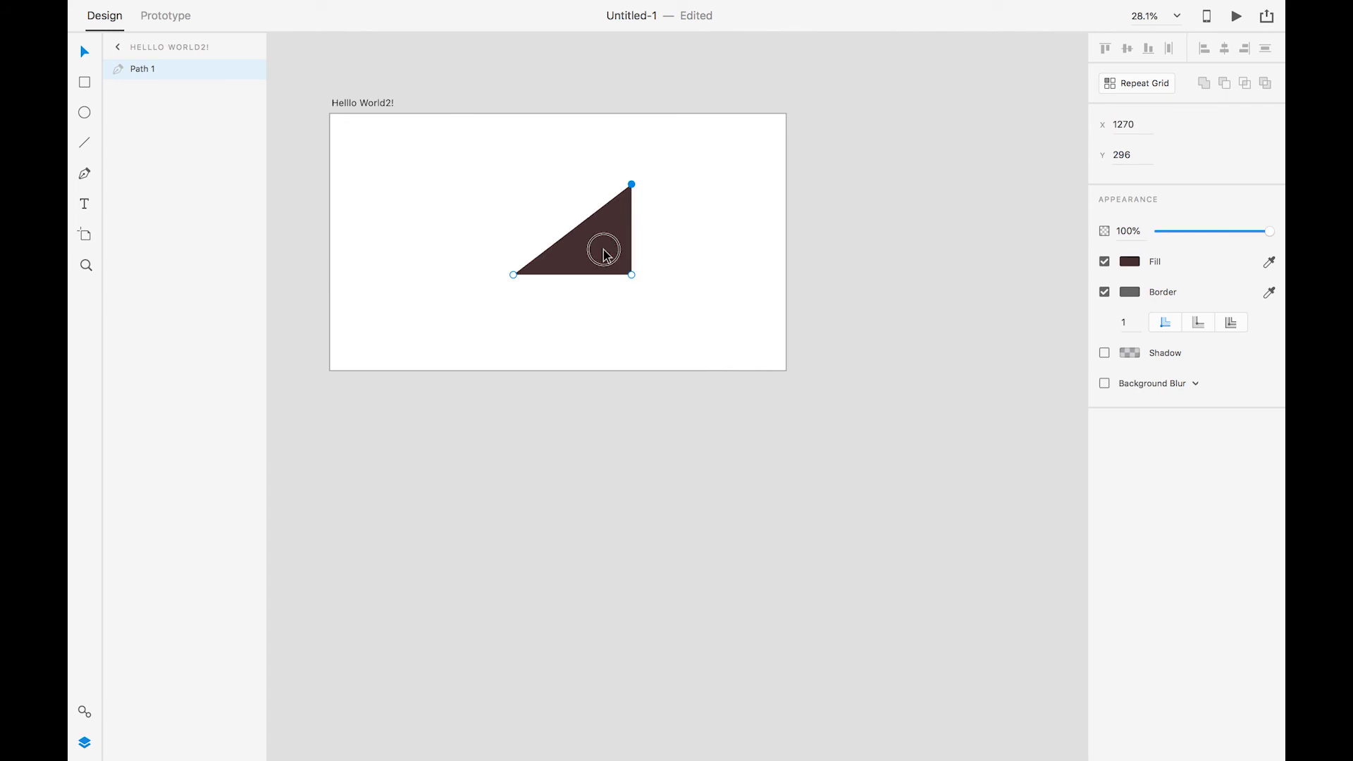
{"action": "key", "text": "Delete"}
{"action": "left_click", "coordinate": [552, 274]}
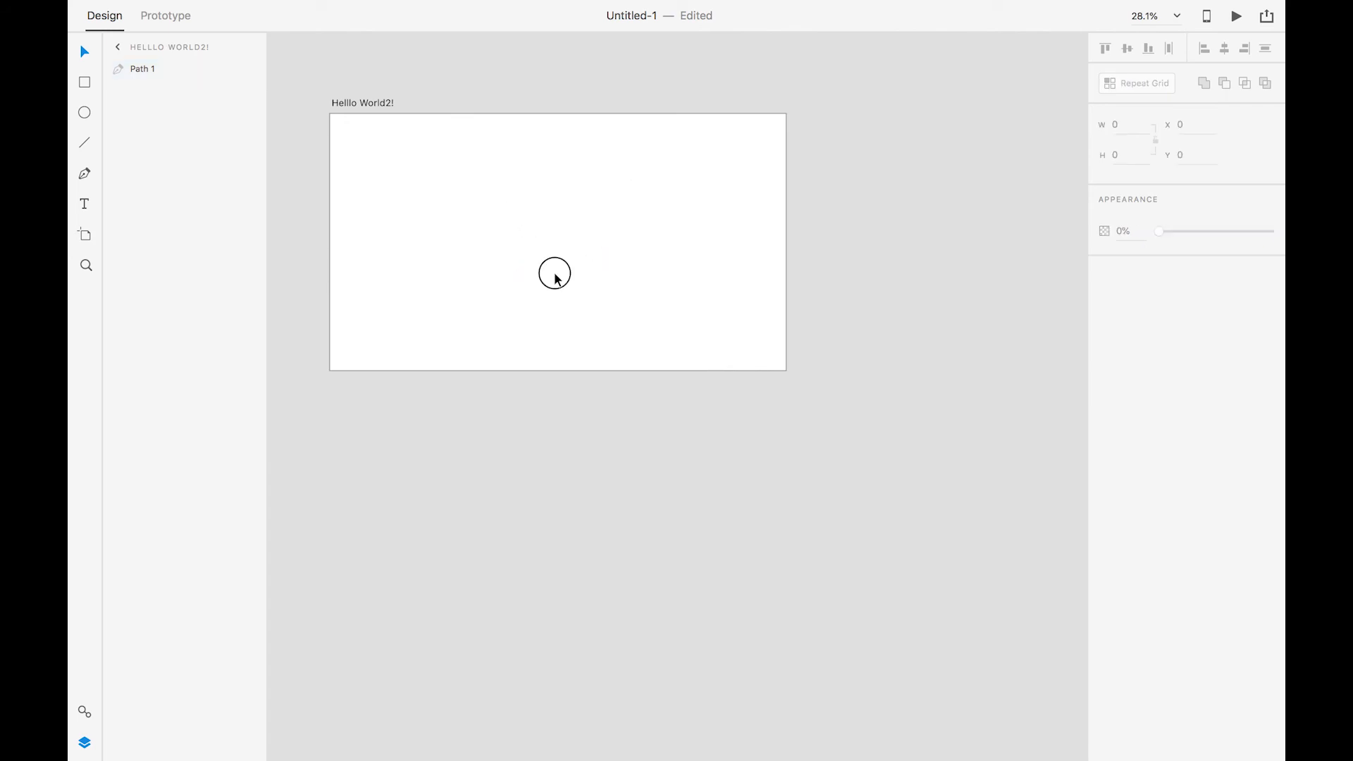
{"action": "key", "text": "Delete"}
Draw a rectangle about 550 × 400 near the upper-left corner of the artboard.
{"action": "left_click", "coordinate": [84, 82]}
{"action": "left_click_drag", "start_coordinate": [368, 147], "coordinate": [498, 242]}
{"action": "key", "text": "v"}
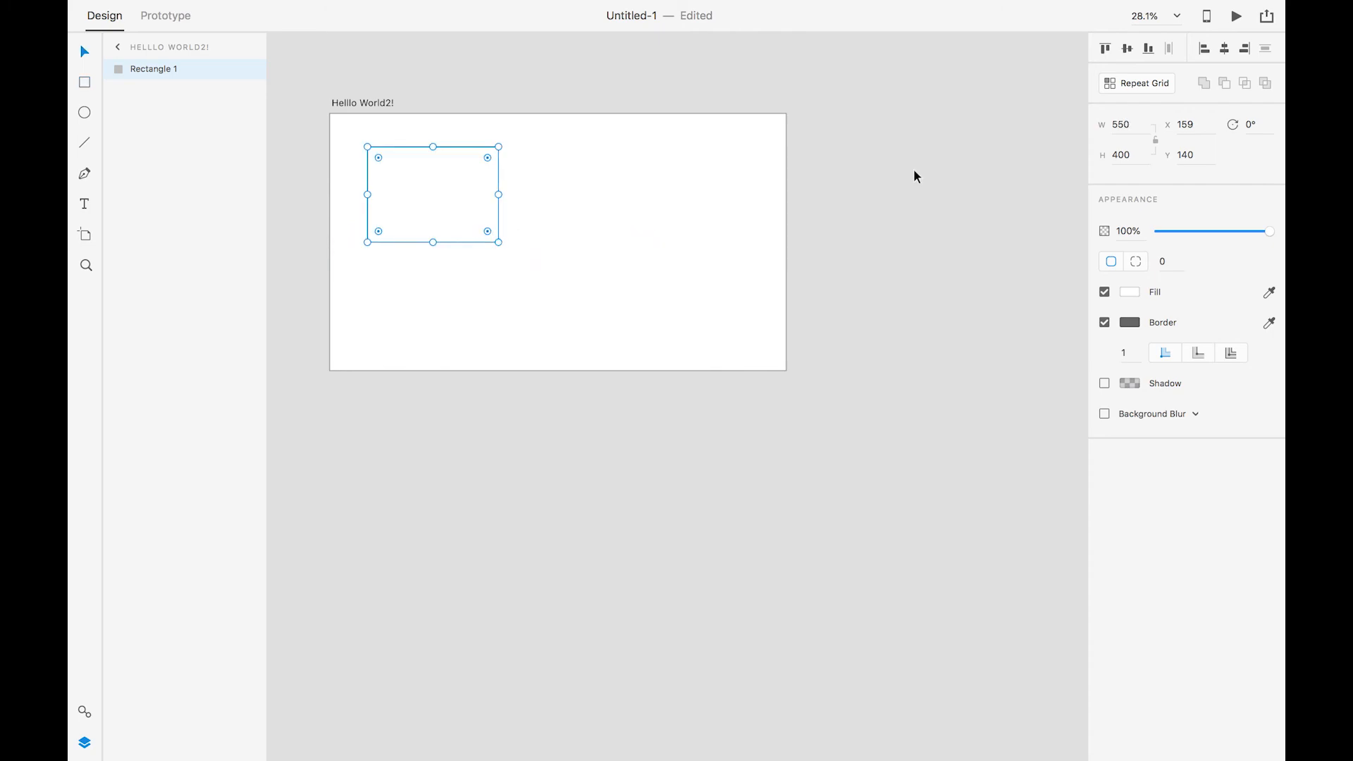
Make the rectangle a square by setting its width and height to 550.
{"action": "left_click", "coordinate": [1143, 126]}
{"action": "type", "text": "549"}
{"action": "key", "text": "Return"}
{"action": "key", "text": "Up"}
{"action": "key", "text": "Tab"}
{"action": "type", "text": "550"}
{"action": "key", "text": "Tab"}
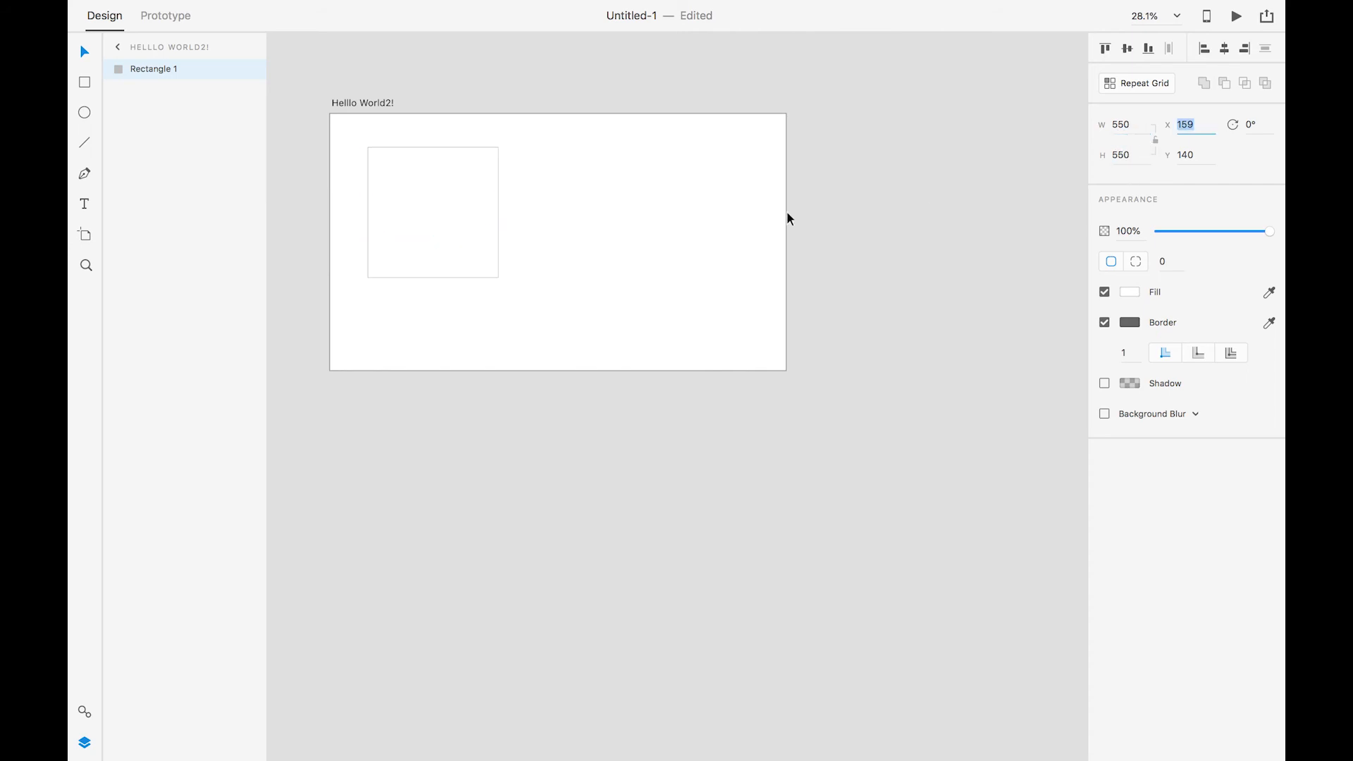
{"action": "left_click", "coordinate": [485, 206]}
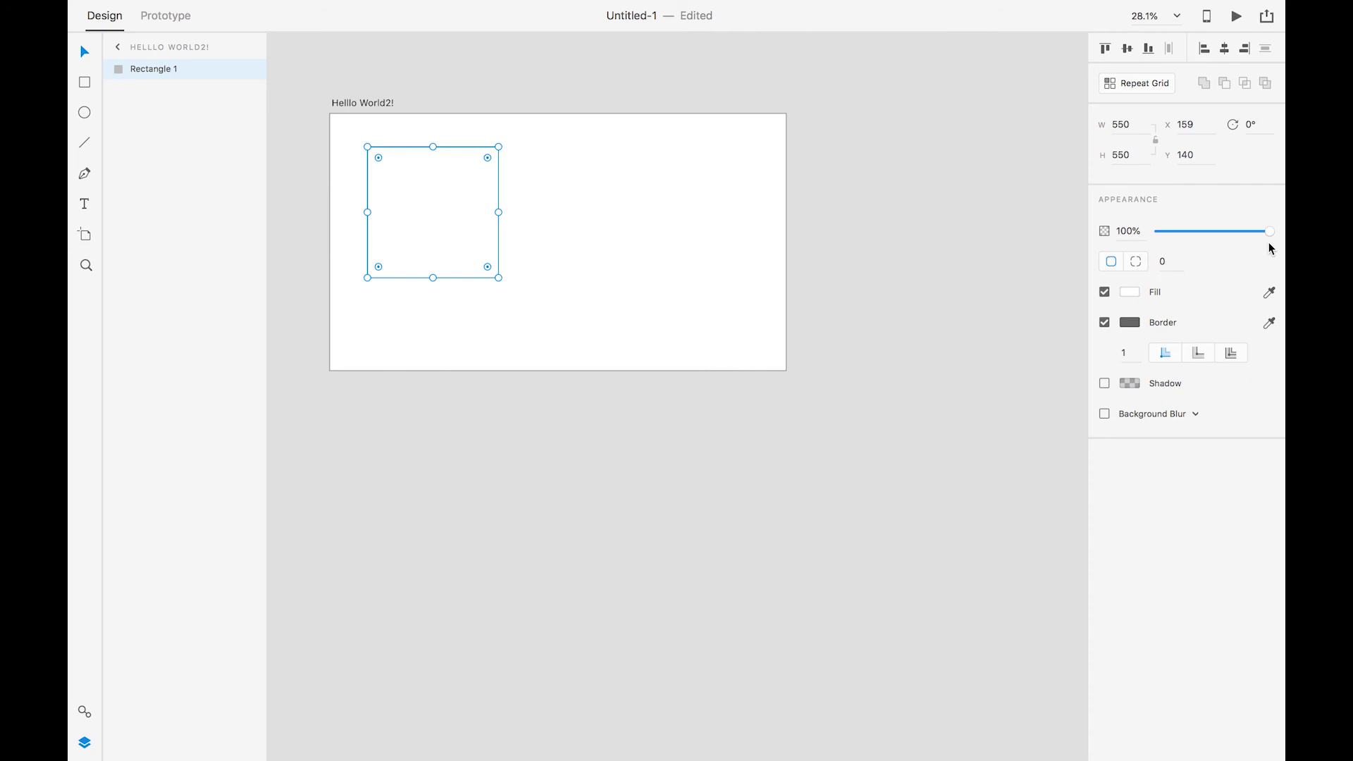
Try a lower opacity on the square, restore it to 100%, and fill the square with a muted red.
{"action": "mouse_move", "coordinate": [1271, 236]}
{"action": "left_mouse_down"}
{"action": "mouse_move", "coordinate": [1162, 237]}
{"action": "mouse_move", "coordinate": [1278, 231]}
{"action": "left_mouse_up"}
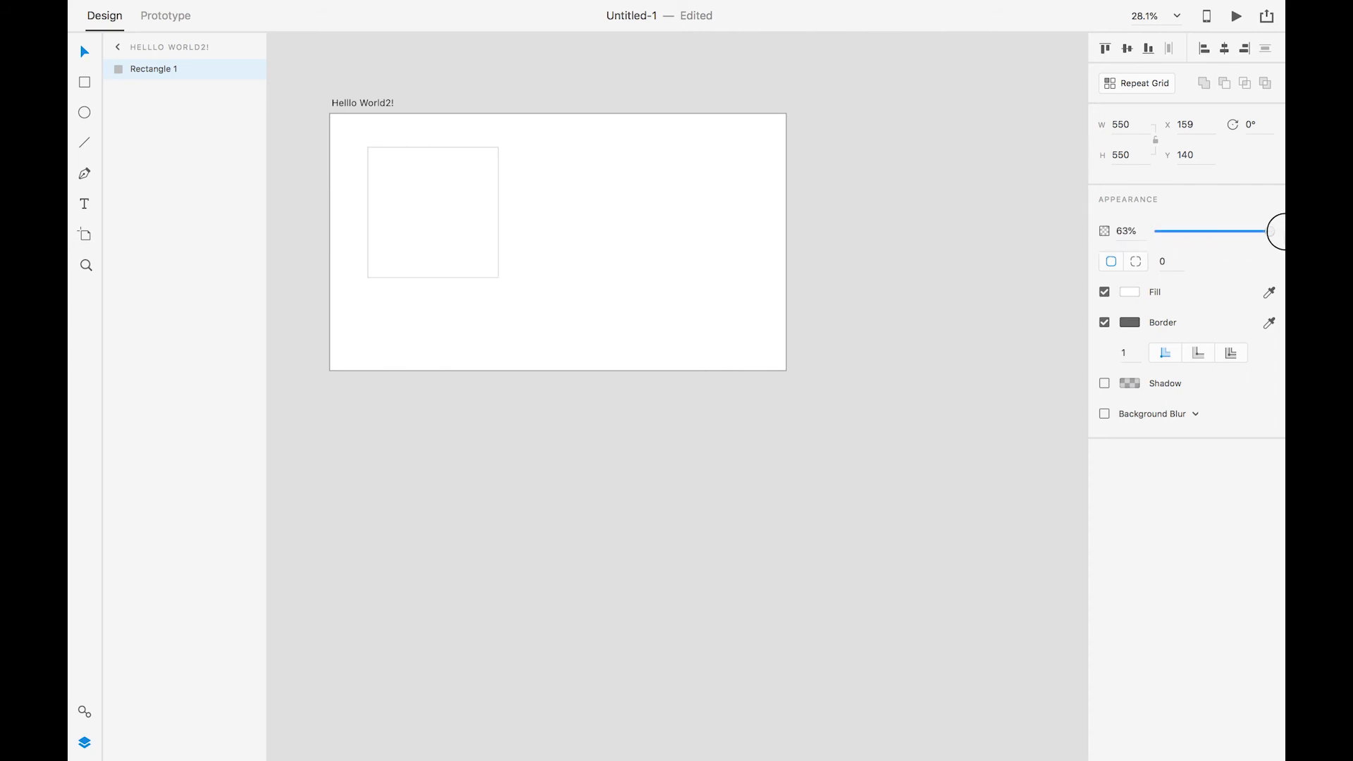
{"action": "left_click", "coordinate": [1129, 292]}
{"action": "left_click", "coordinate": [1007, 284]}
{"action": "left_click_drag", "start_coordinate": [1006, 284], "coordinate": [1000, 252]}
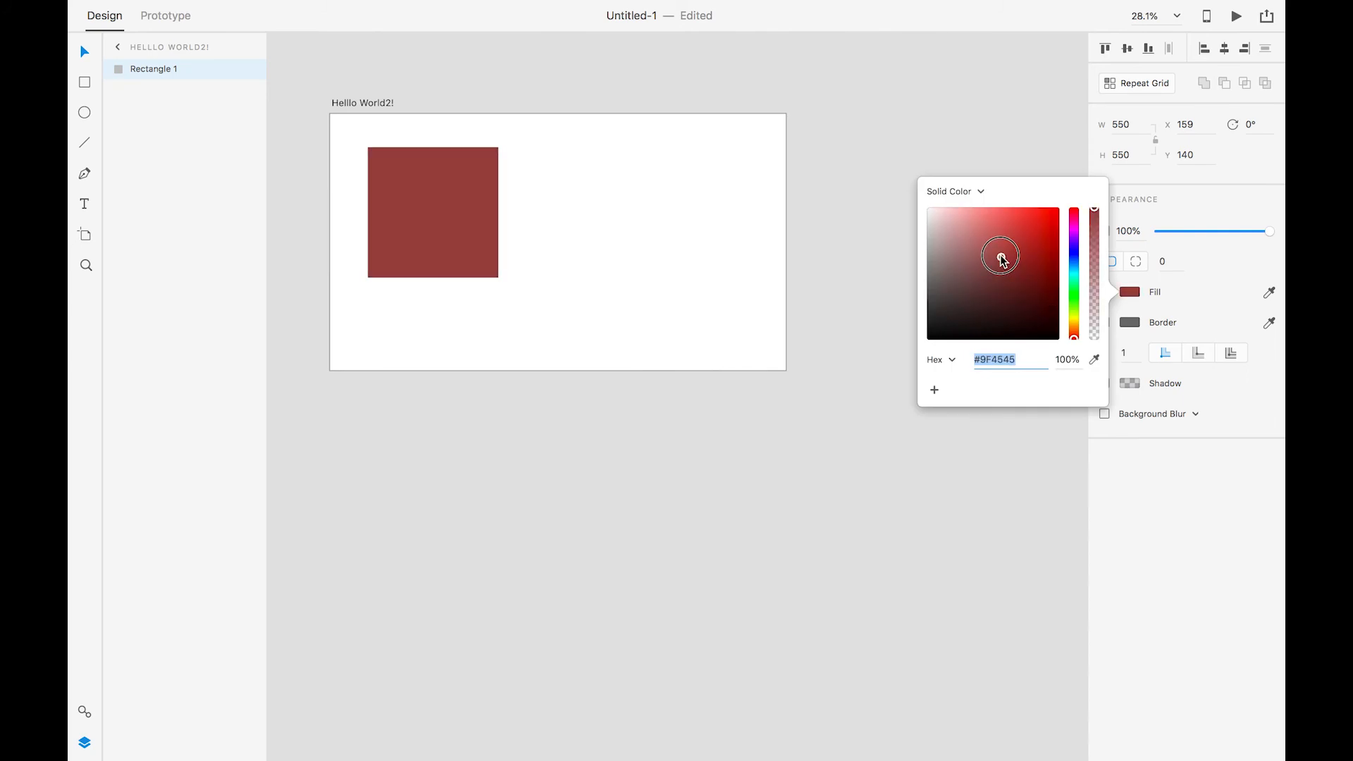
{"action": "left_click", "coordinate": [962, 159]}
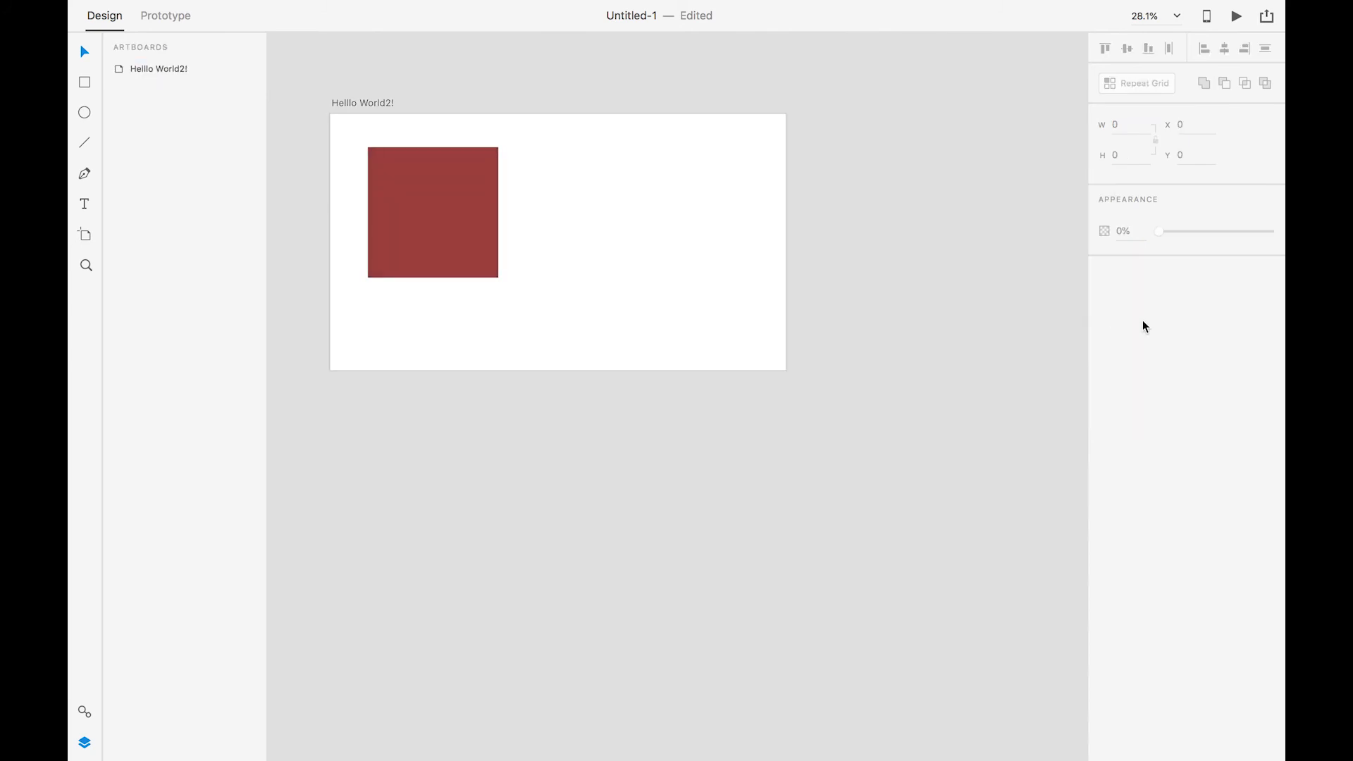
Round all corners of the red square with a radius of 50.
{"action": "left_click", "coordinate": [420, 193]}
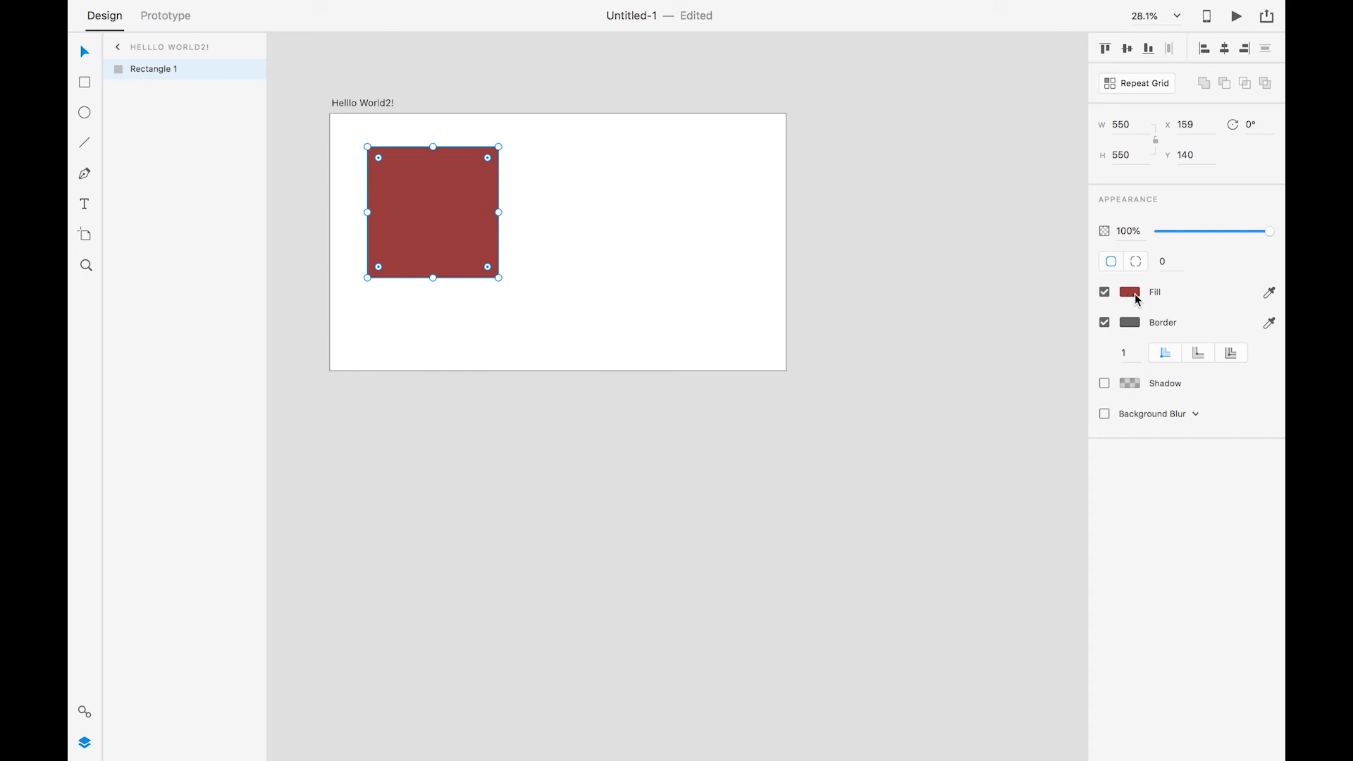
{"action": "mouse_move", "coordinate": [1270, 234]}
{"action": "left_mouse_down"}
{"action": "mouse_move", "coordinate": [1138, 243]}
{"action": "mouse_move", "coordinate": [1272, 235]}
{"action": "left_mouse_up"}
{"action": "type", "text": "50"}
{"action": "key", "text": "Tab"}
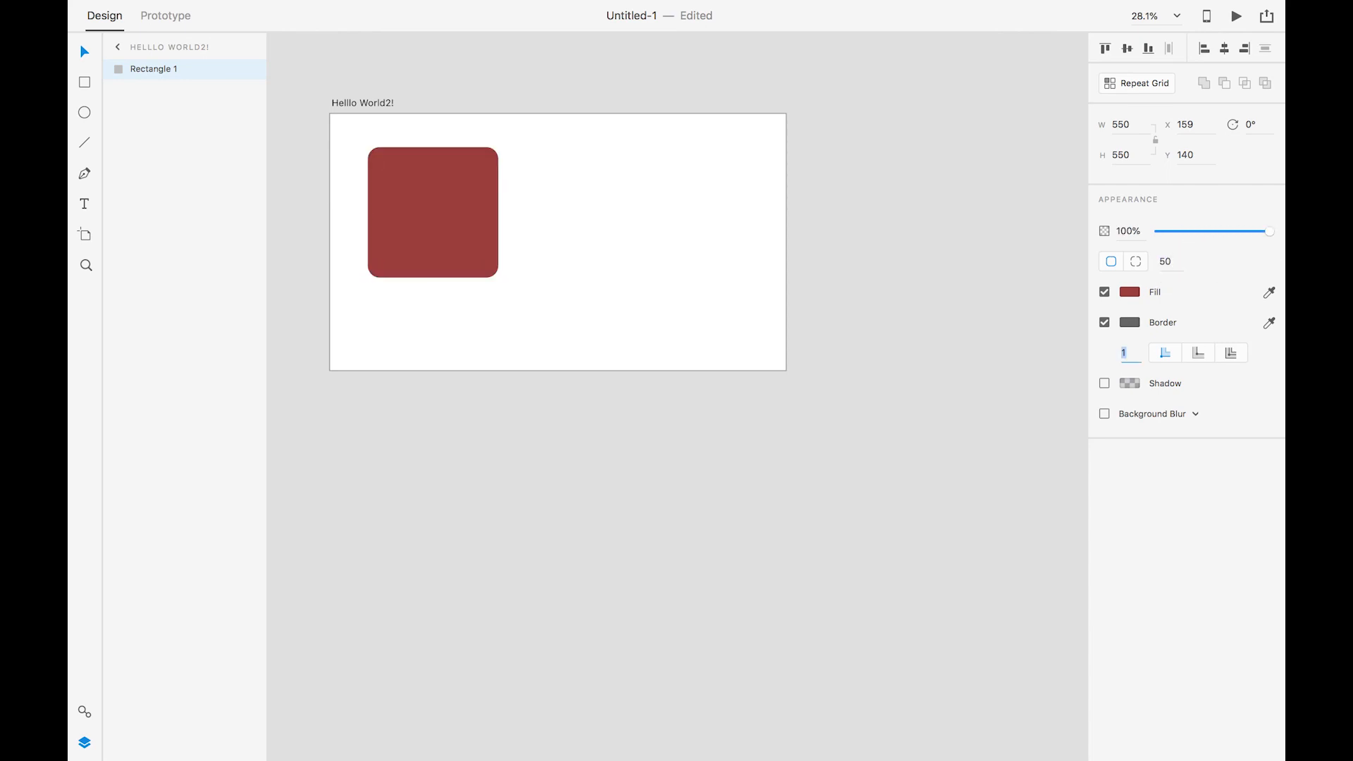
{"action": "left_click", "coordinate": [786, 182]}
{"action": "scroll", "coordinate": [354, 175], "scroll_direction": "up", "scroll_amount": 1}
Toggle the red square's border off and on, and set its color to bright green #57DE2F.
{"action": "left_click", "coordinate": [462, 198]}
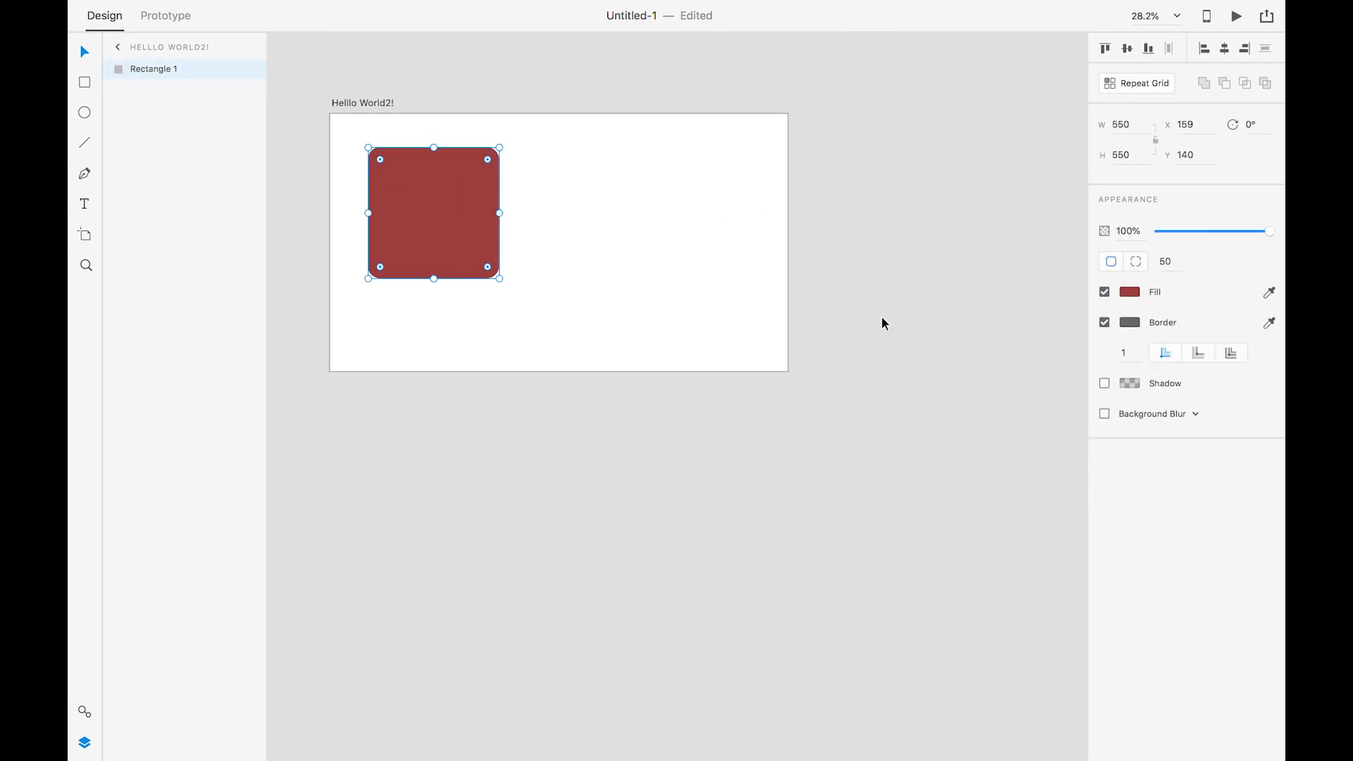
{"action": "left_click", "coordinate": [1106, 324]}
{"action": "left_click", "coordinate": [1105, 324]}
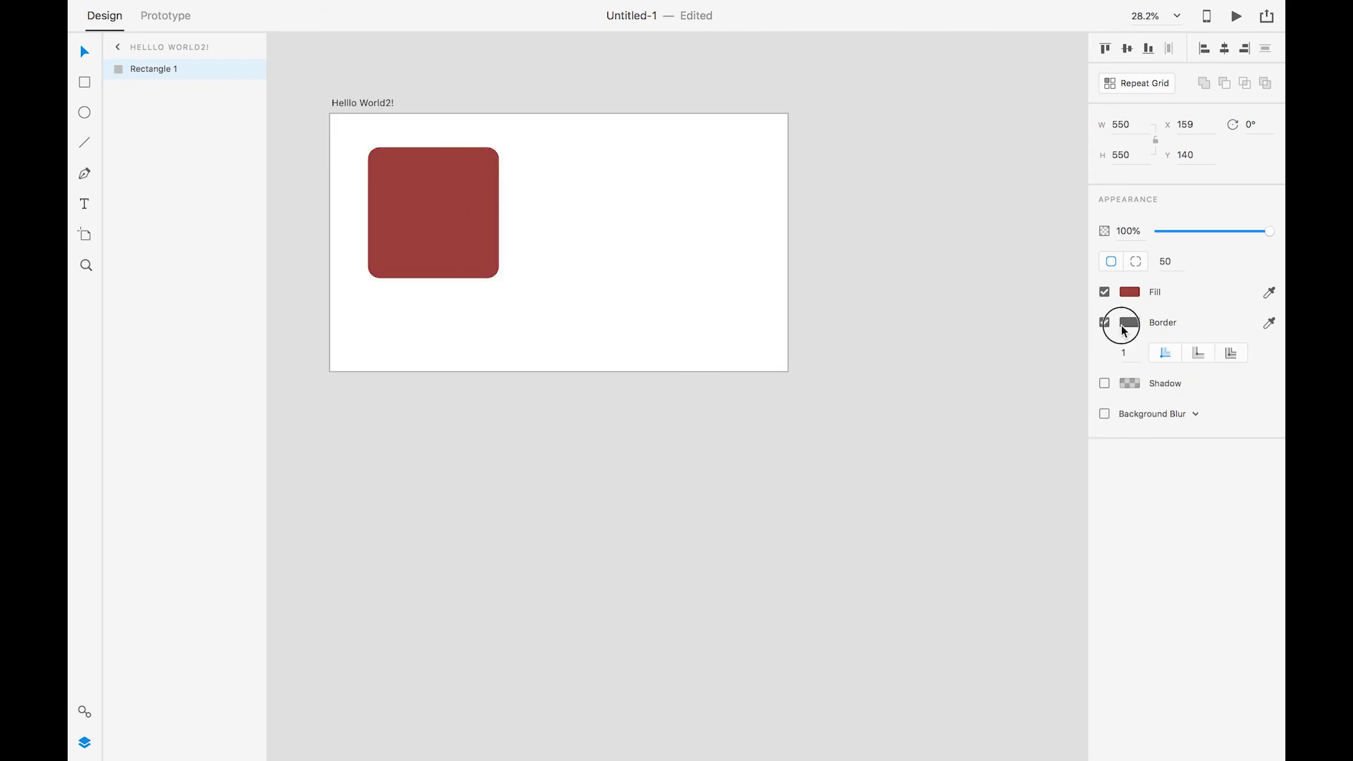
{"action": "left_click", "coordinate": [1127, 322]}
{"action": "left_click", "coordinate": [1007, 323]}
{"action": "left_click_drag", "start_coordinate": [1074, 329], "coordinate": [1074, 320]}
{"action": "left_click_drag", "start_coordinate": [994, 257], "coordinate": [1030, 248]}
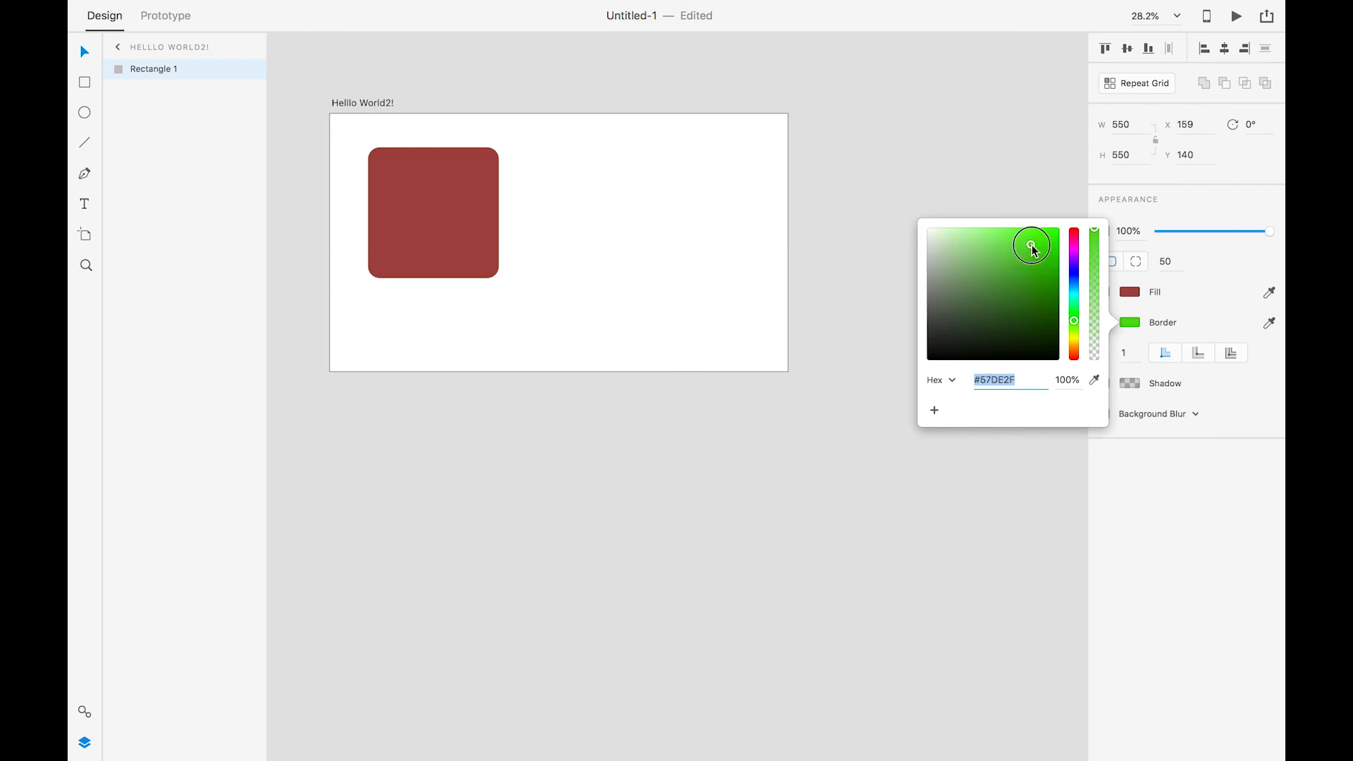
{"action": "left_click", "coordinate": [1004, 190]}
Set the green border's width on the rounded square to 4.
{"action": "double_click", "coordinate": [417, 217]}
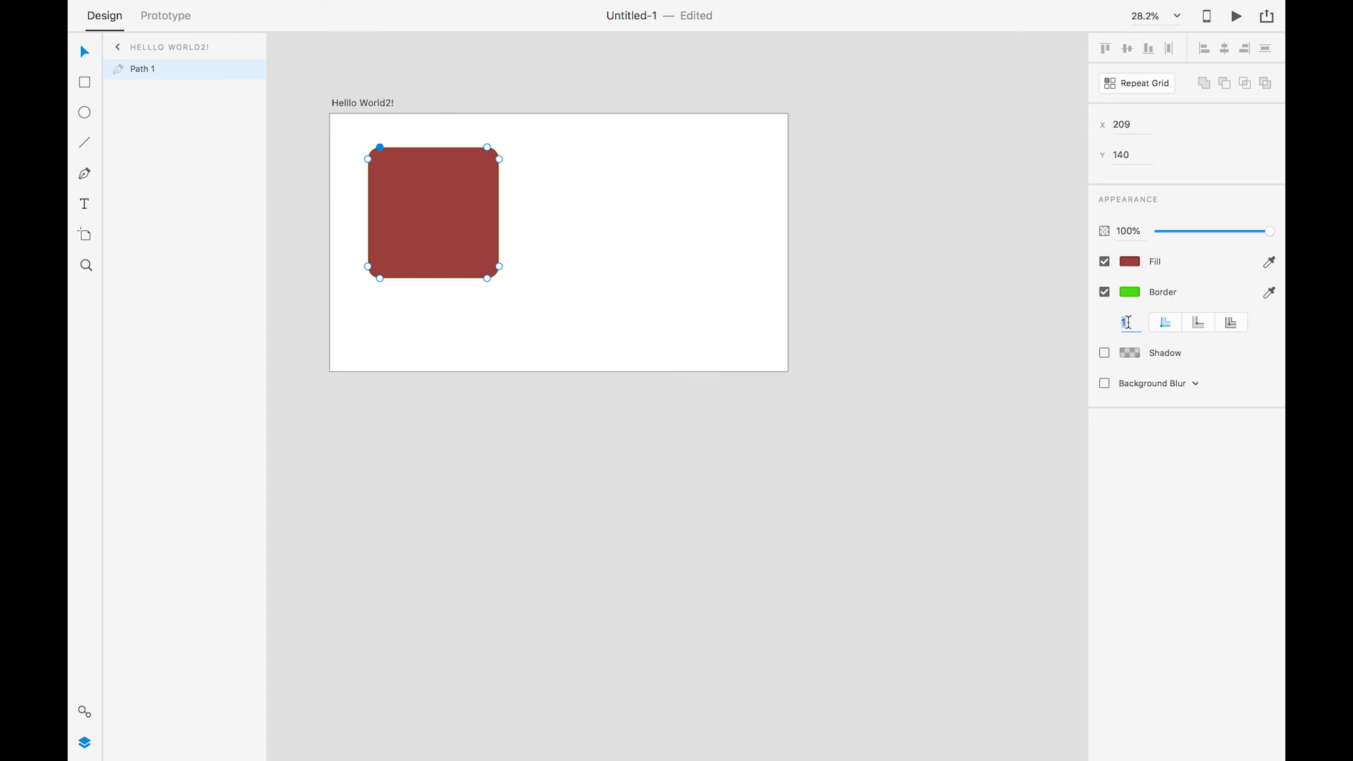
{"action": "key", "text": "BackSpace"}
{"action": "key", "text": "Tab"}
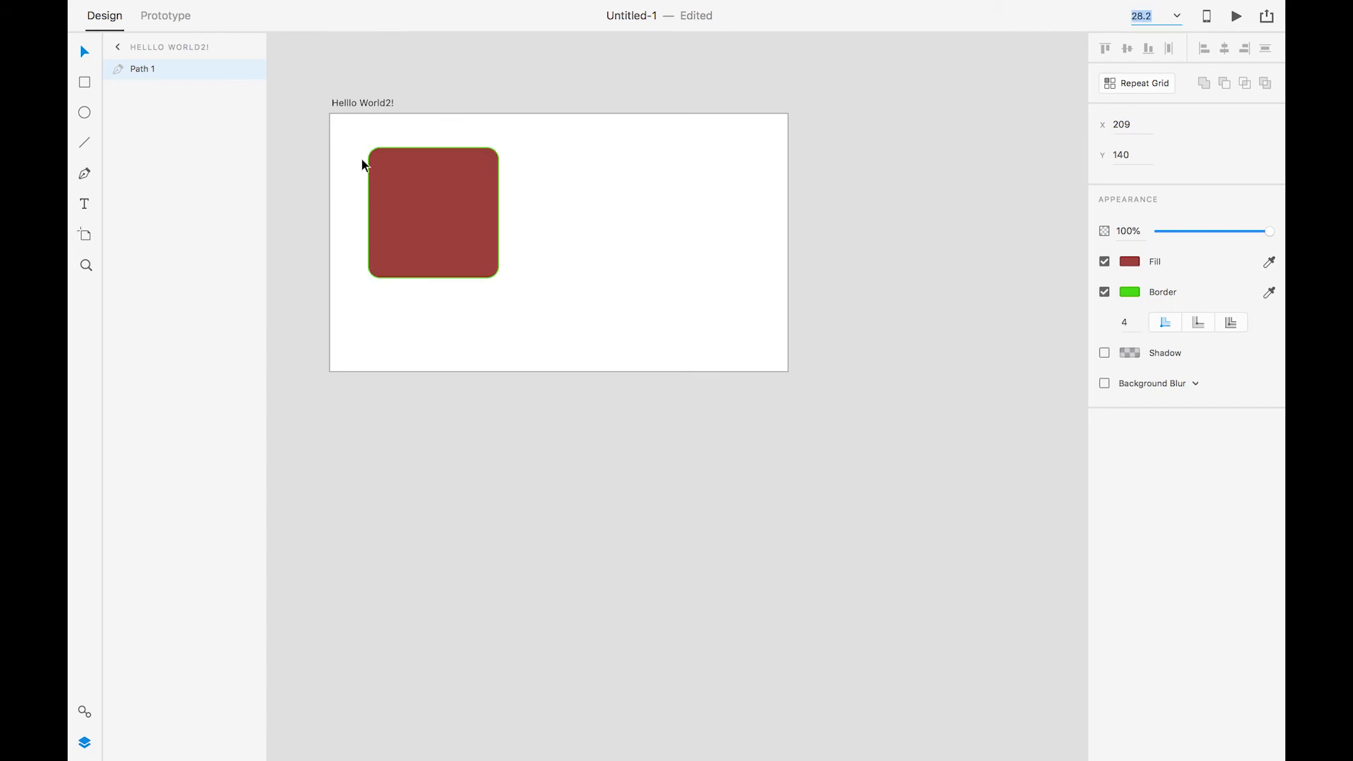
Examine the rounded square's green border up close and its border width setting.
{"action": "left_click", "coordinate": [368, 185]}
{"action": "left_click", "coordinate": [471, 223]}
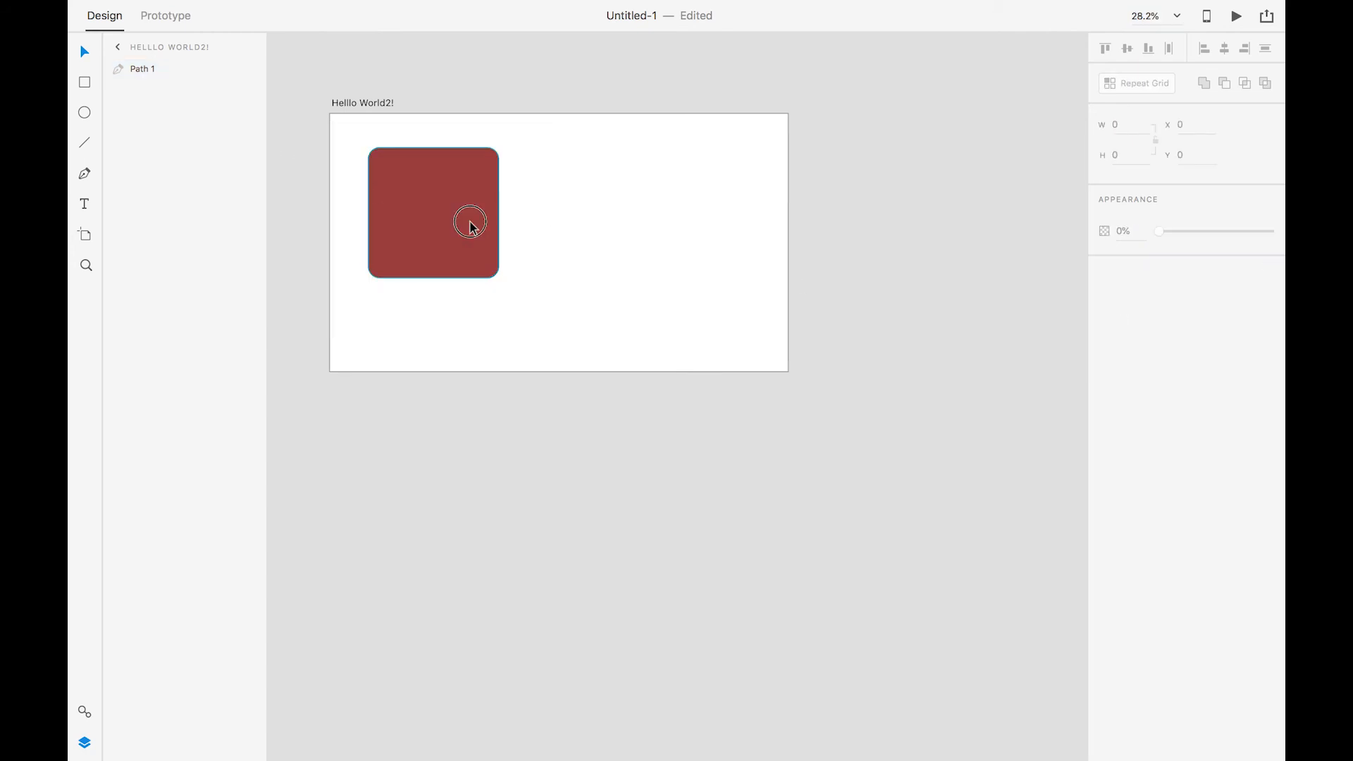
{"action": "scroll", "coordinate": [447, 220], "scroll_direction": "up", "scroll_amount": 2}
{"action": "scroll", "coordinate": [437, 208], "scroll_direction": "up", "scroll_amount": 3}
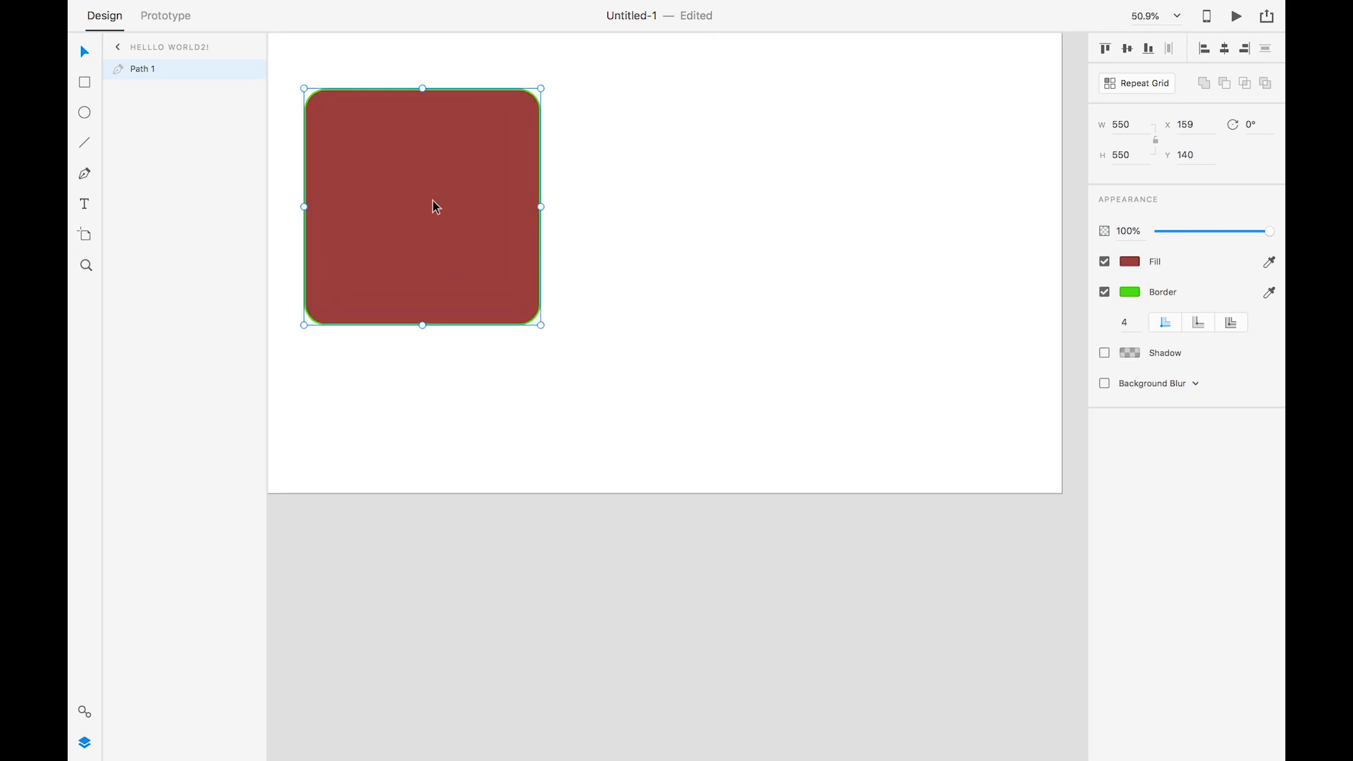
{"action": "scroll", "coordinate": [432, 205], "scroll_direction": "left", "scroll_amount": 3}
{"action": "scroll", "coordinate": [432, 205], "scroll_direction": "up", "scroll_amount": 1}
{"action": "left_click", "coordinate": [1131, 322]}
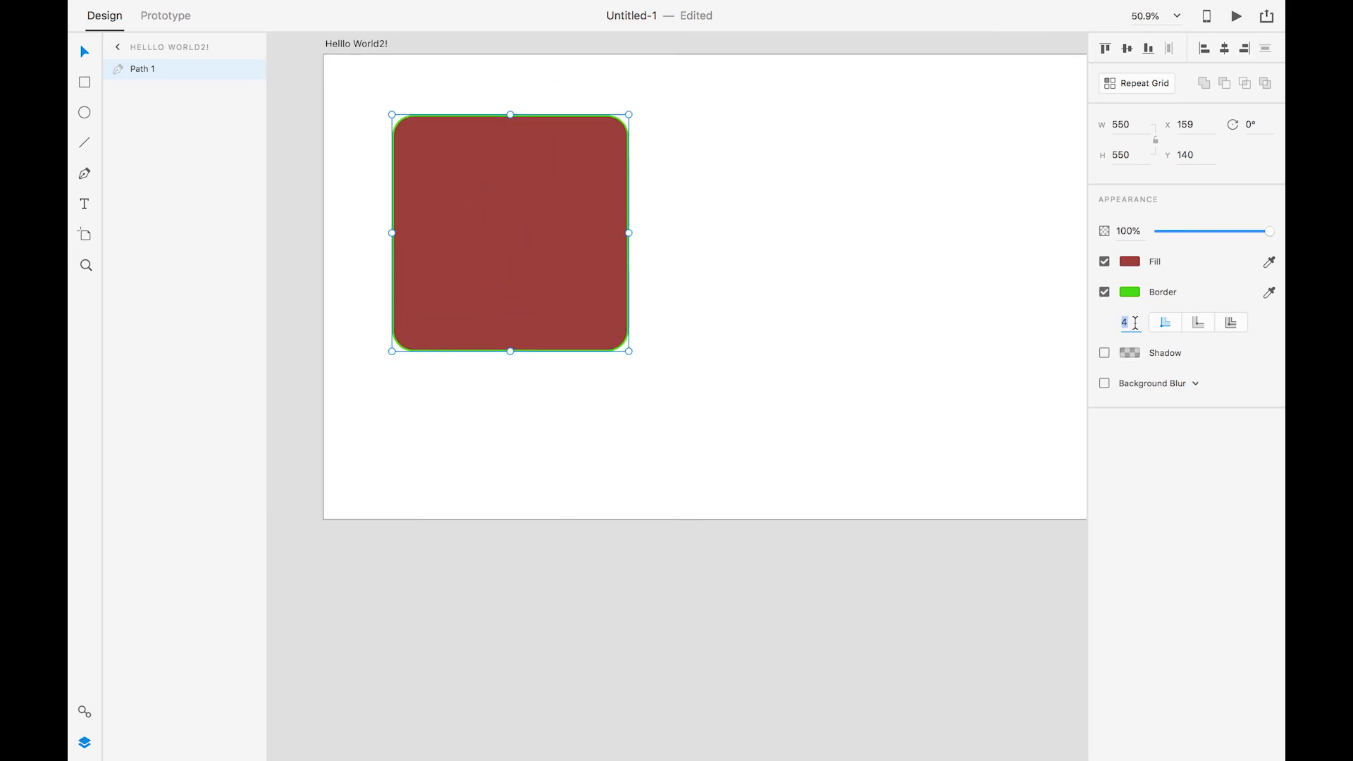
{"action": "left_click", "coordinate": [906, 541]}
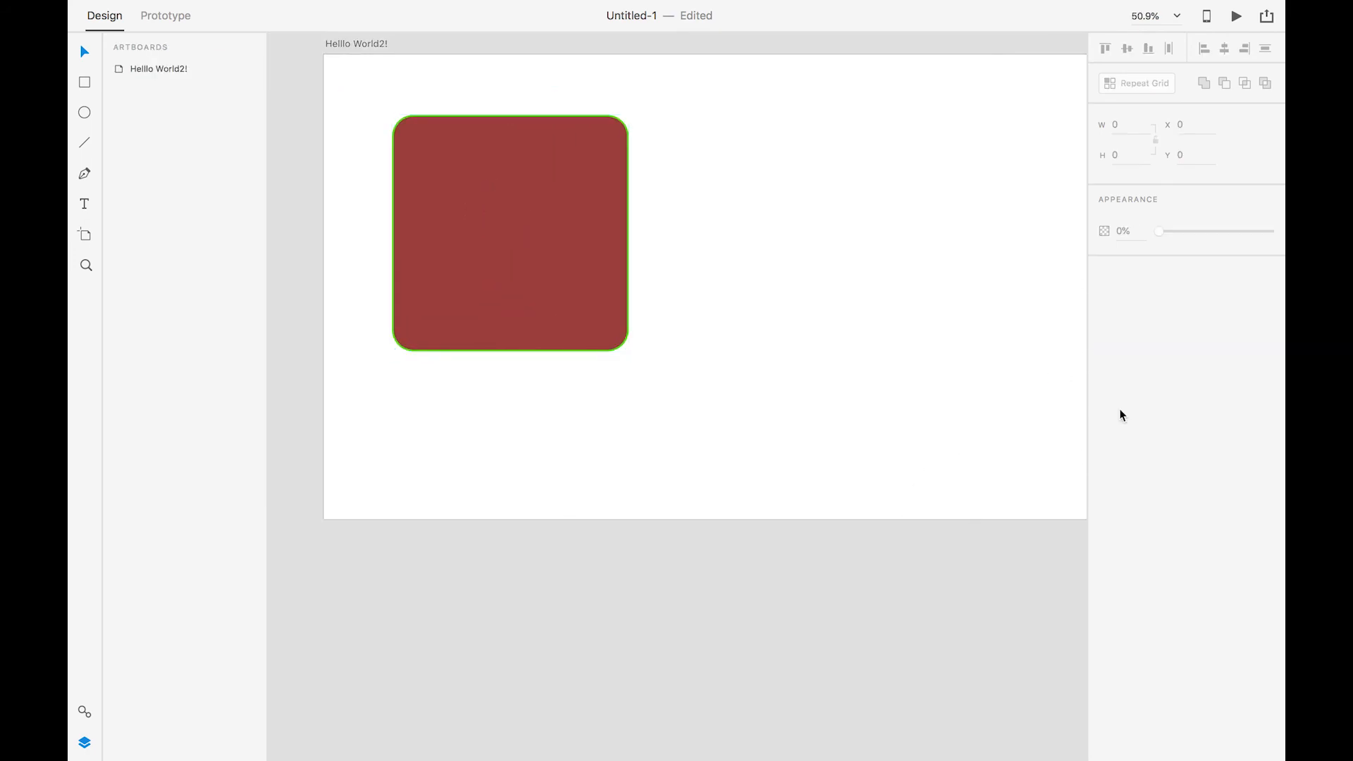
Add a shadow to the red square with a Y offset of 13 and a blur of 26.
{"action": "double_click", "coordinate": [468, 268]}
{"action": "left_click", "coordinate": [1104, 353]}
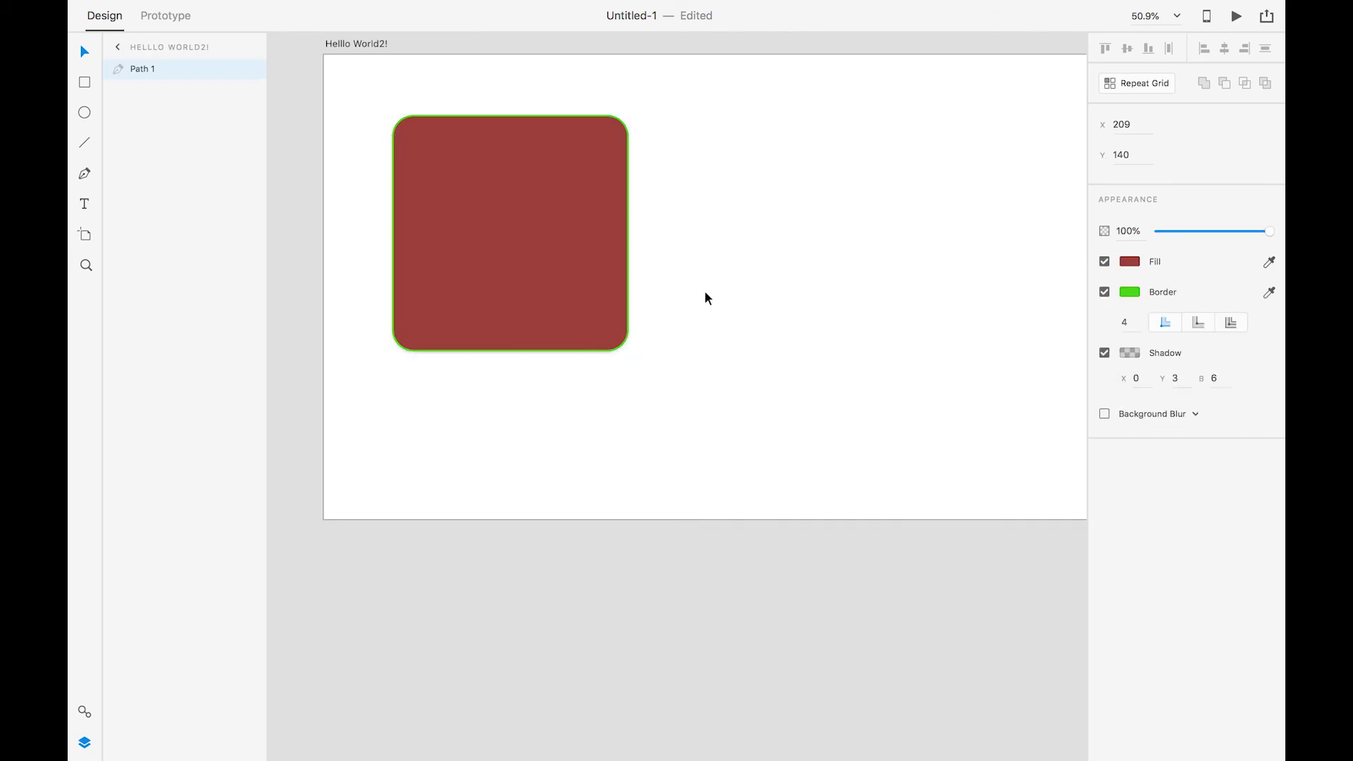
{"action": "left_click", "coordinate": [1178, 380]}
{"action": "type", "text": "13"}
{"action": "key", "text": "Tab"}
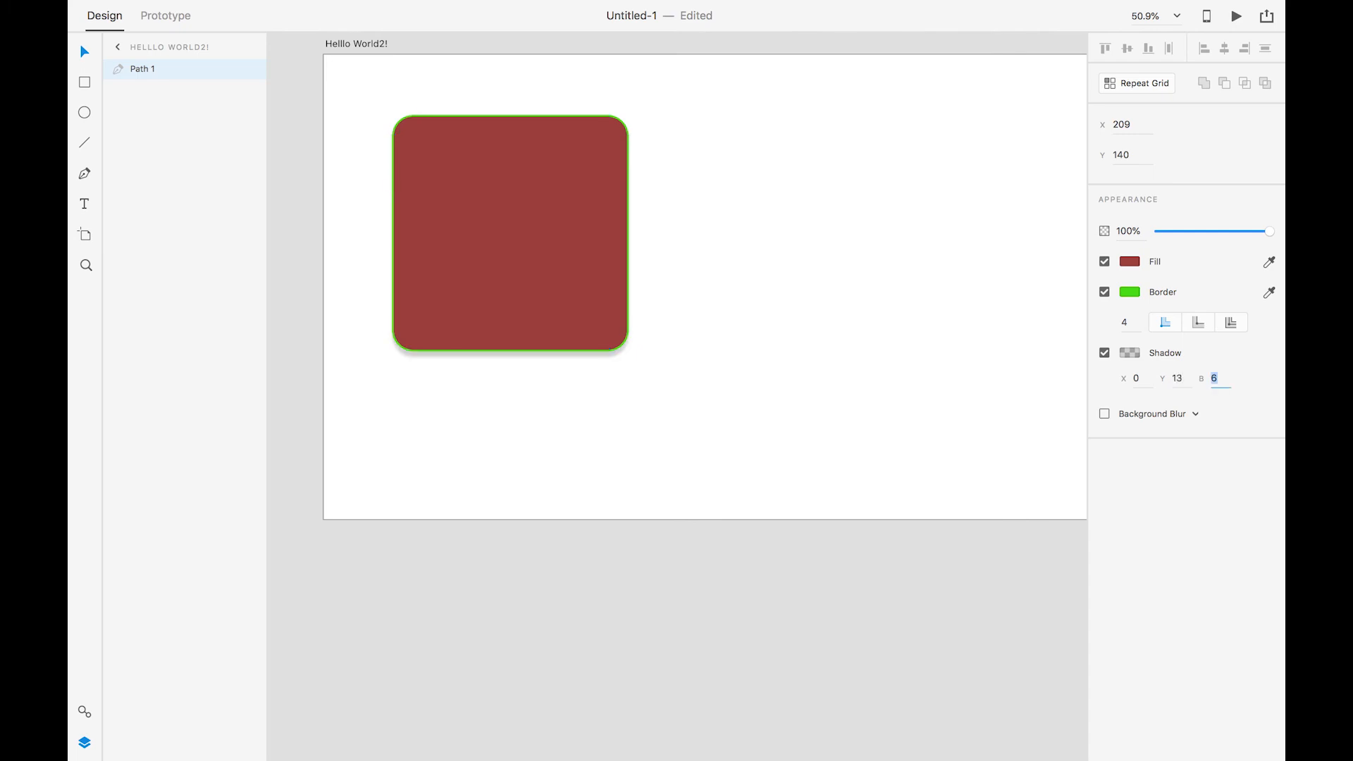
{"action": "type", "text": "28"}
{"action": "key", "text": "Tab"}
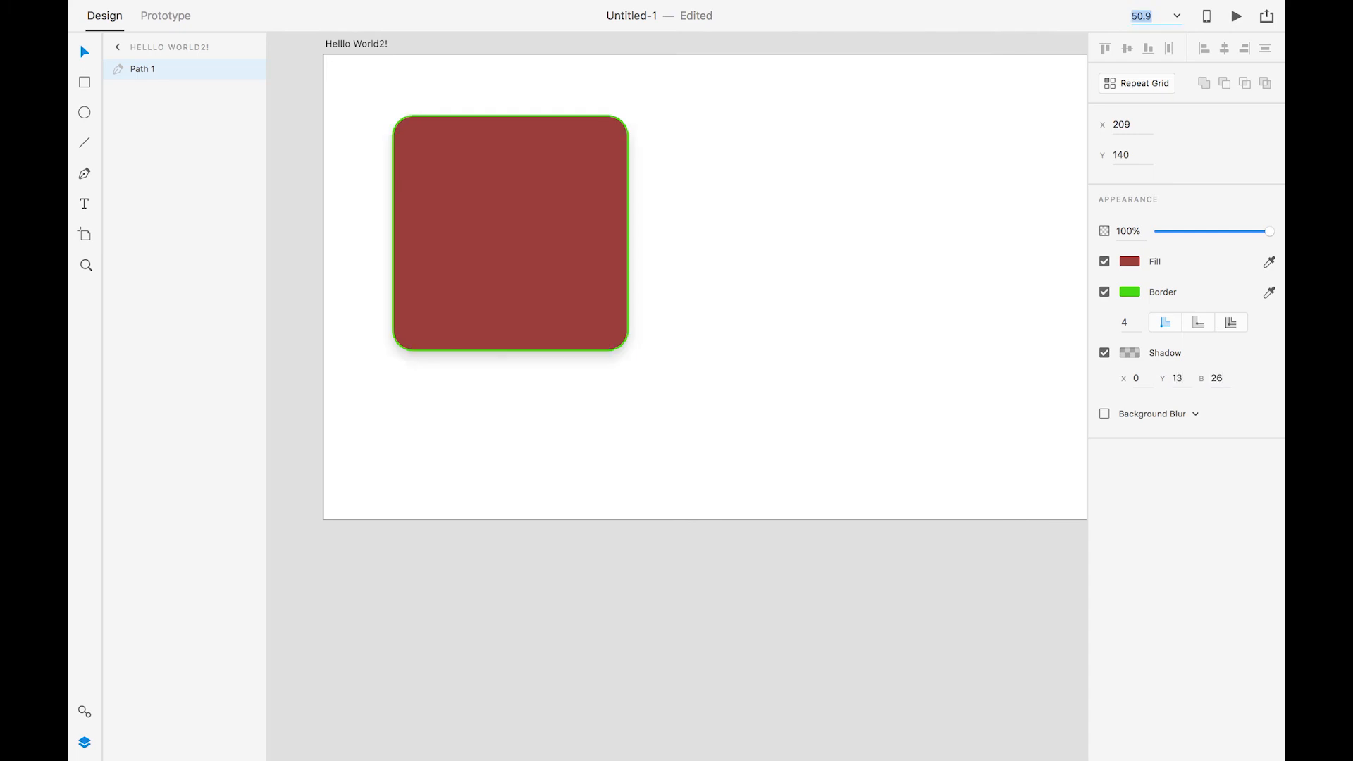
Examine the soft shadow around the square's edges up close and in the full artboard view.
{"action": "left_click", "coordinate": [647, 407]}
{"action": "scroll", "coordinate": [503, 404], "scroll_direction": "up", "scroll_amount": 5}
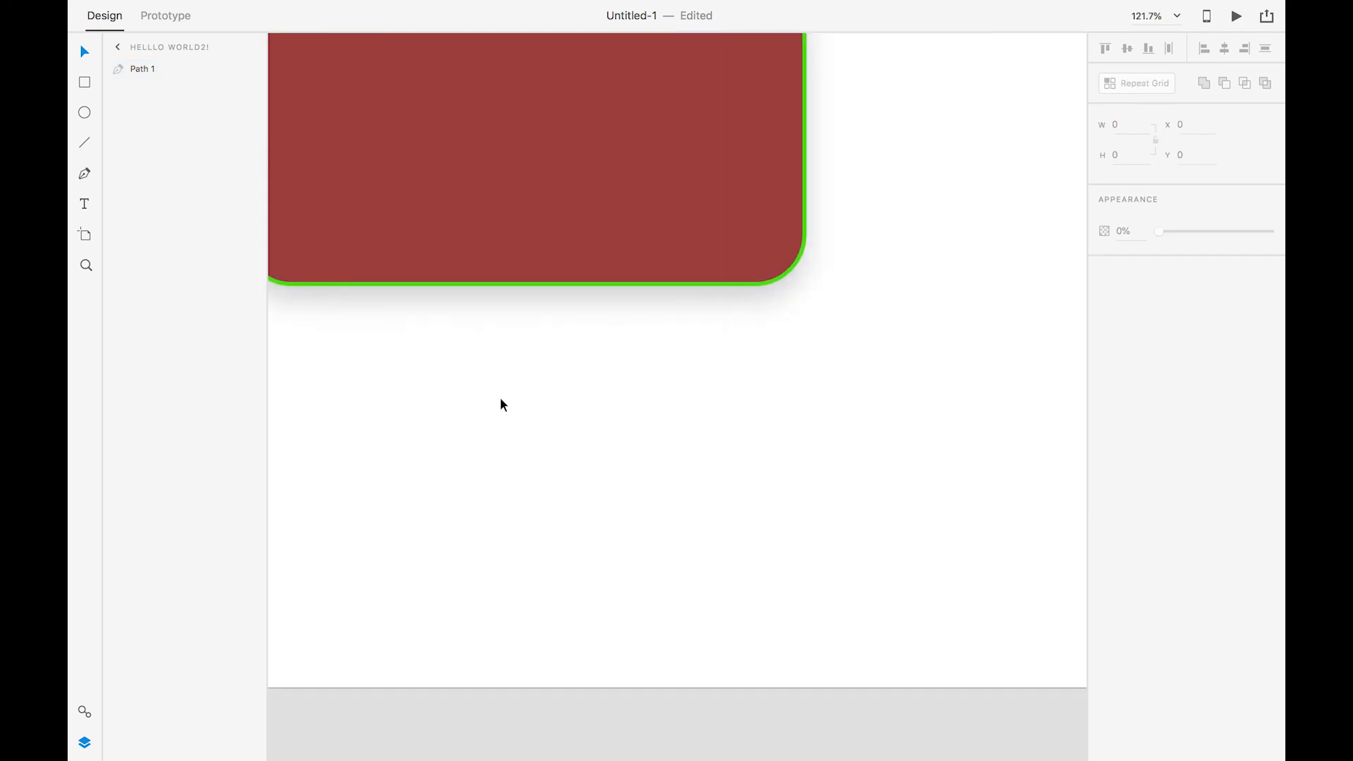
{"action": "scroll", "coordinate": [551, 307], "scroll_direction": "down", "scroll_amount": 4}
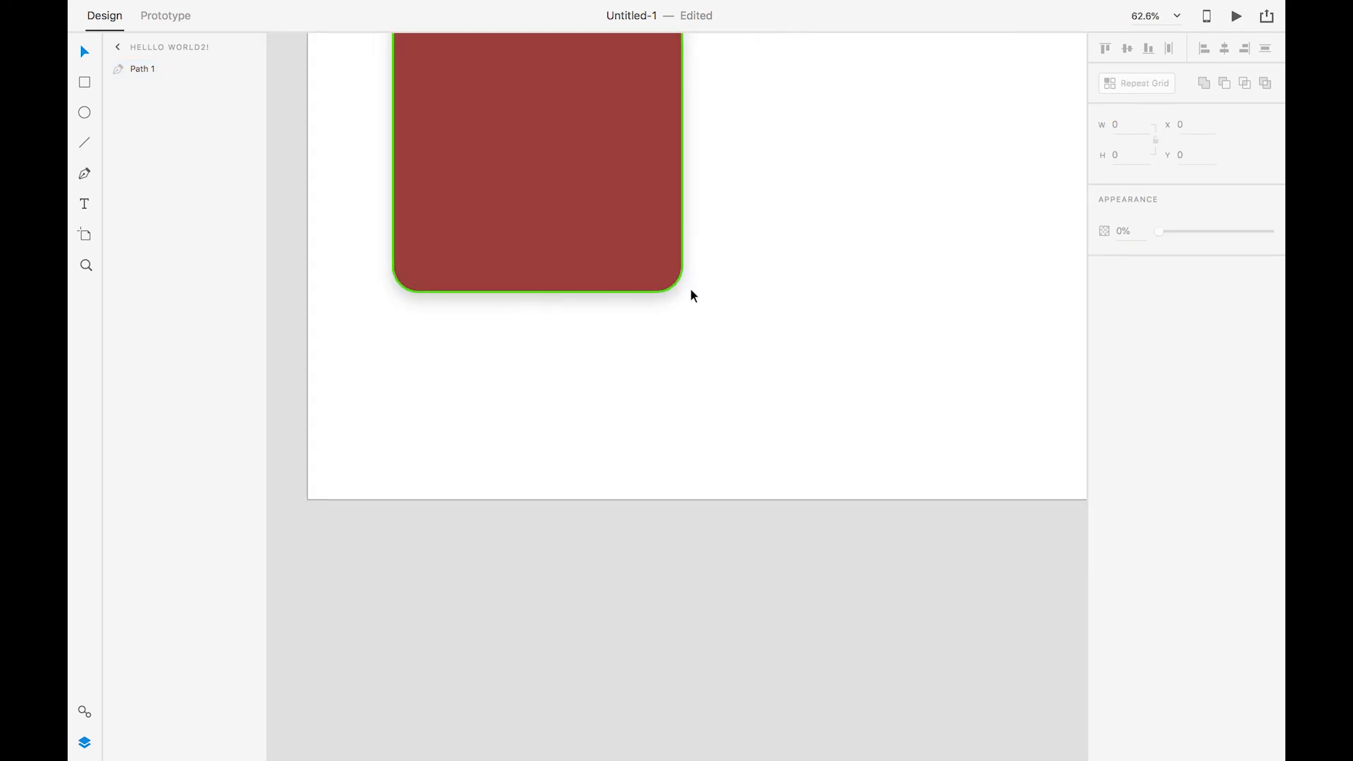
{"action": "scroll", "coordinate": [824, 331], "scroll_direction": "up", "scroll_amount": 3}
{"action": "left_click", "coordinate": [486, 270]}
{"action": "scroll", "coordinate": [484, 267], "scroll_direction": "down", "scroll_amount": 2}
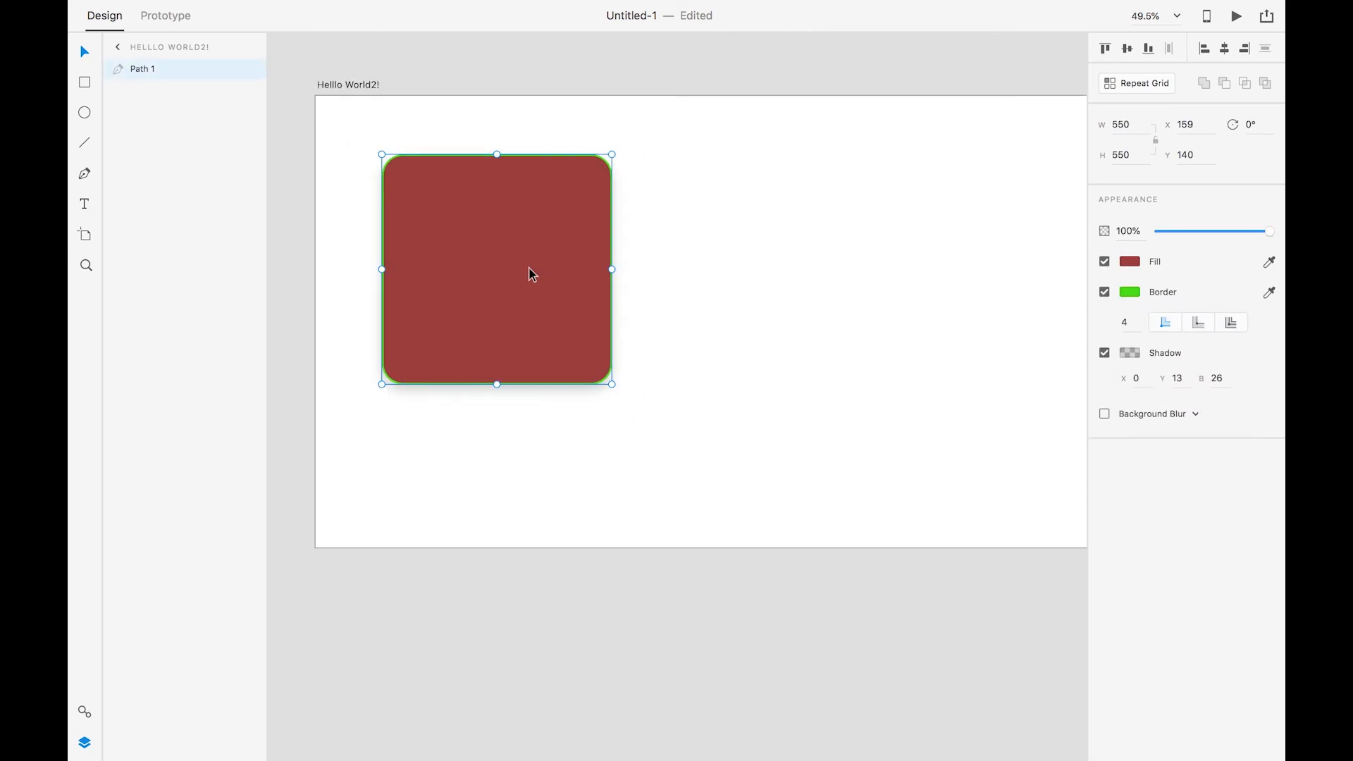
{"action": "scroll", "coordinate": [534, 272], "scroll_direction": "down", "scroll_amount": 2}
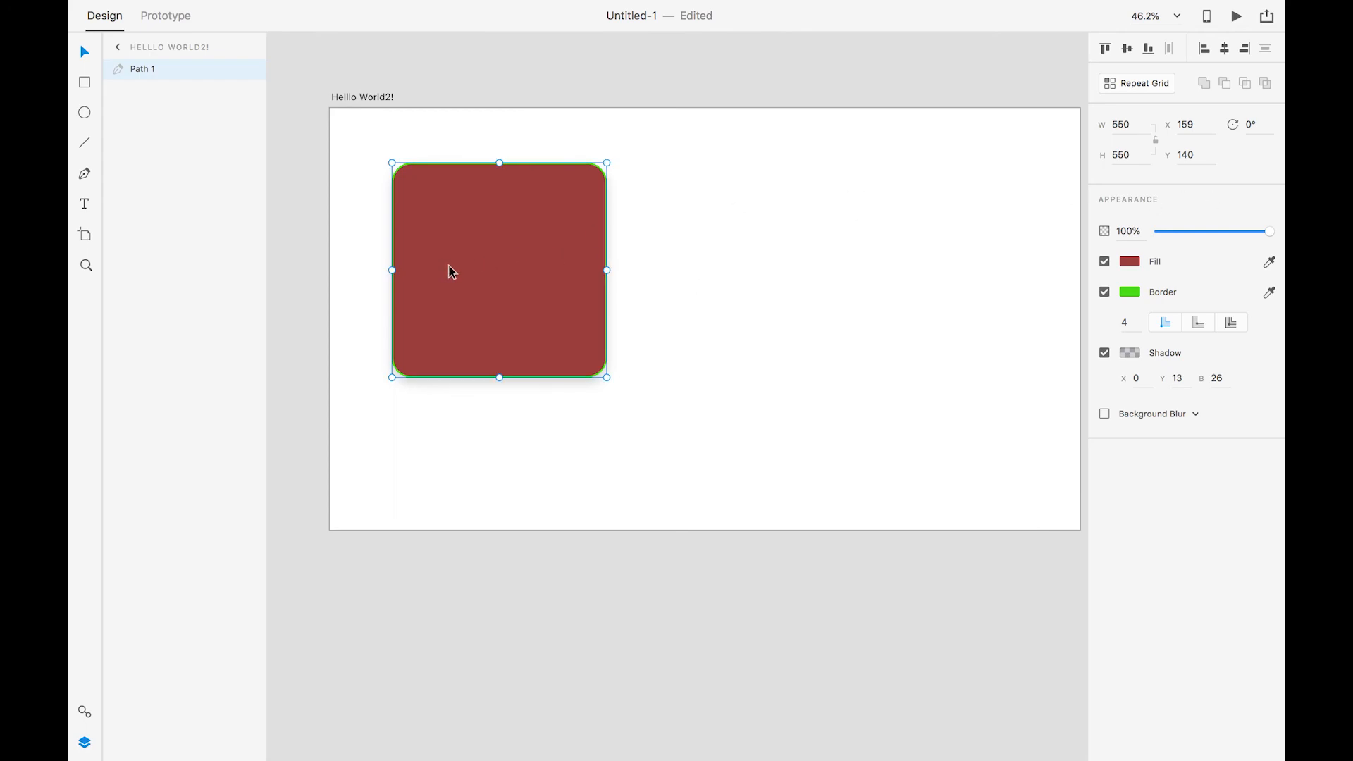
{"action": "scroll", "coordinate": [449, 266], "scroll_direction": "down", "scroll_amount": 2}
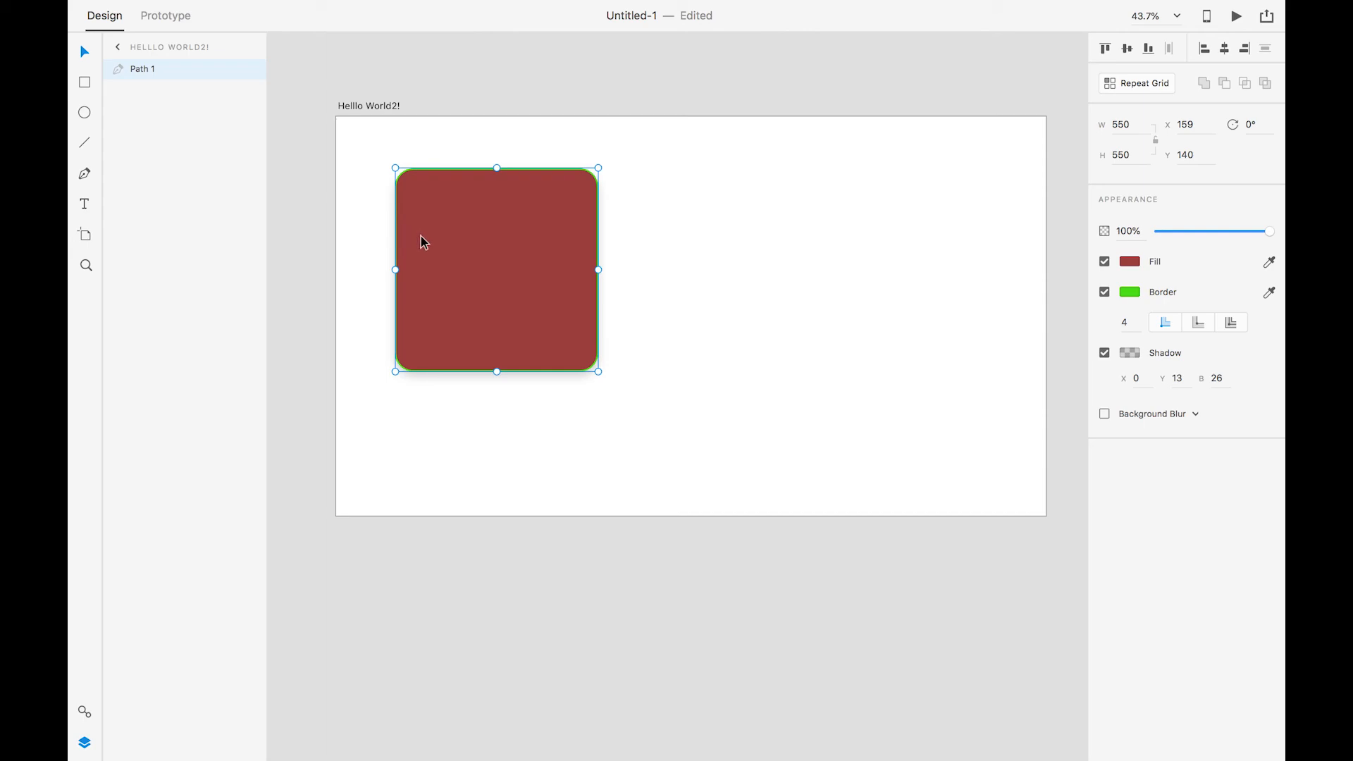
Duplicate the square up and to the right with an overlap, and move both squares down to about X 154, Y 89.
{"action": "left_click_drag", "start_coordinate": [441, 243], "coordinate": [612, 207]}
{"action": "left_click", "coordinate": [446, 246], "text": "shift"}
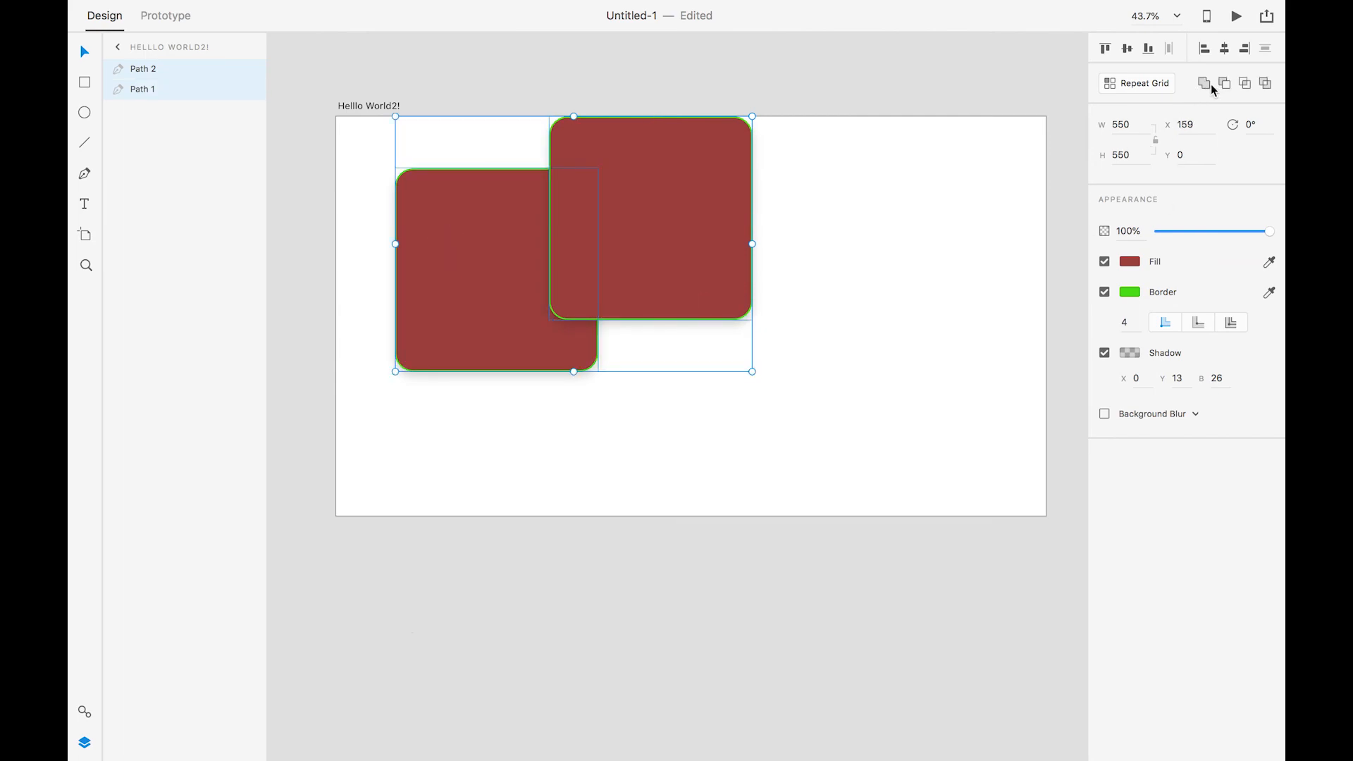
{"action": "left_click_drag", "start_coordinate": [472, 260], "coordinate": [470, 293]}
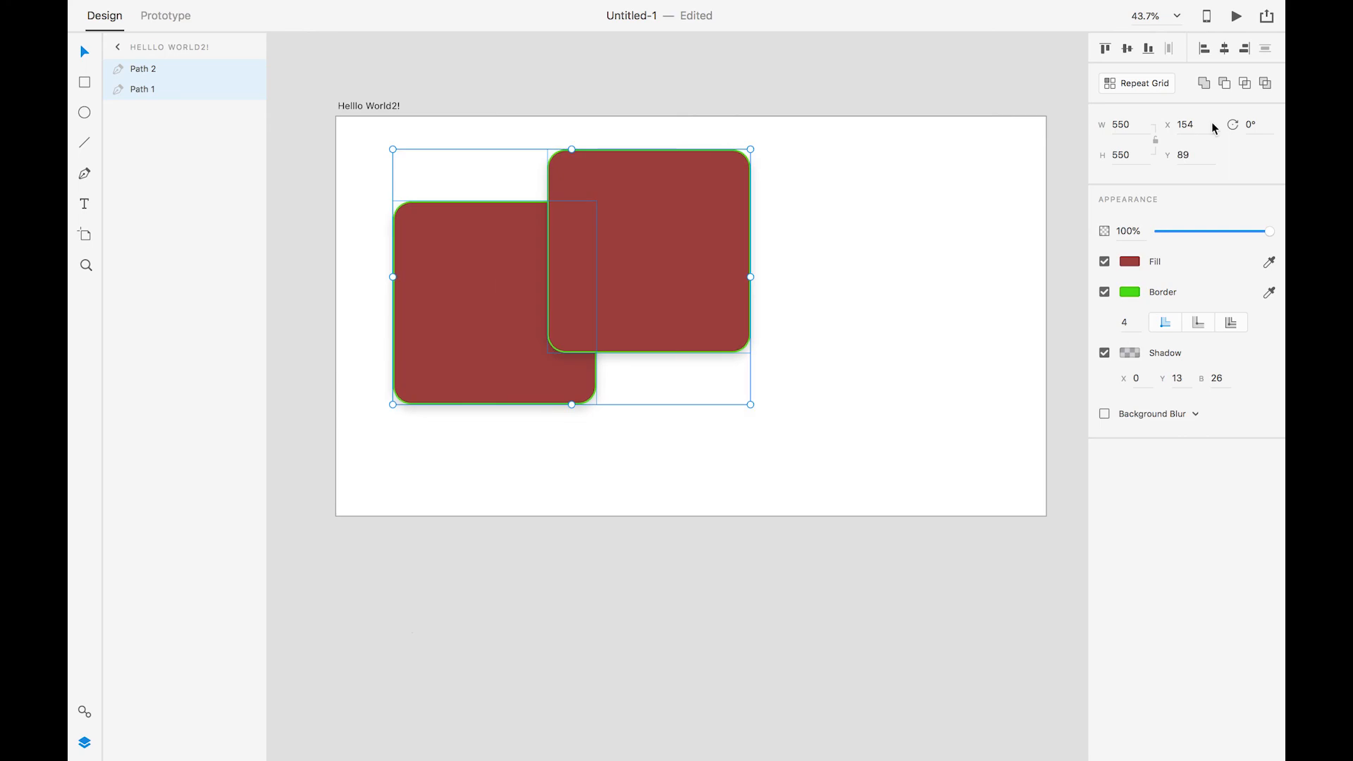
Try uniting the two overlapping squares and subtracting the front one from the back one, undoing each operation.
{"action": "left_click", "coordinate": [1204, 83]}
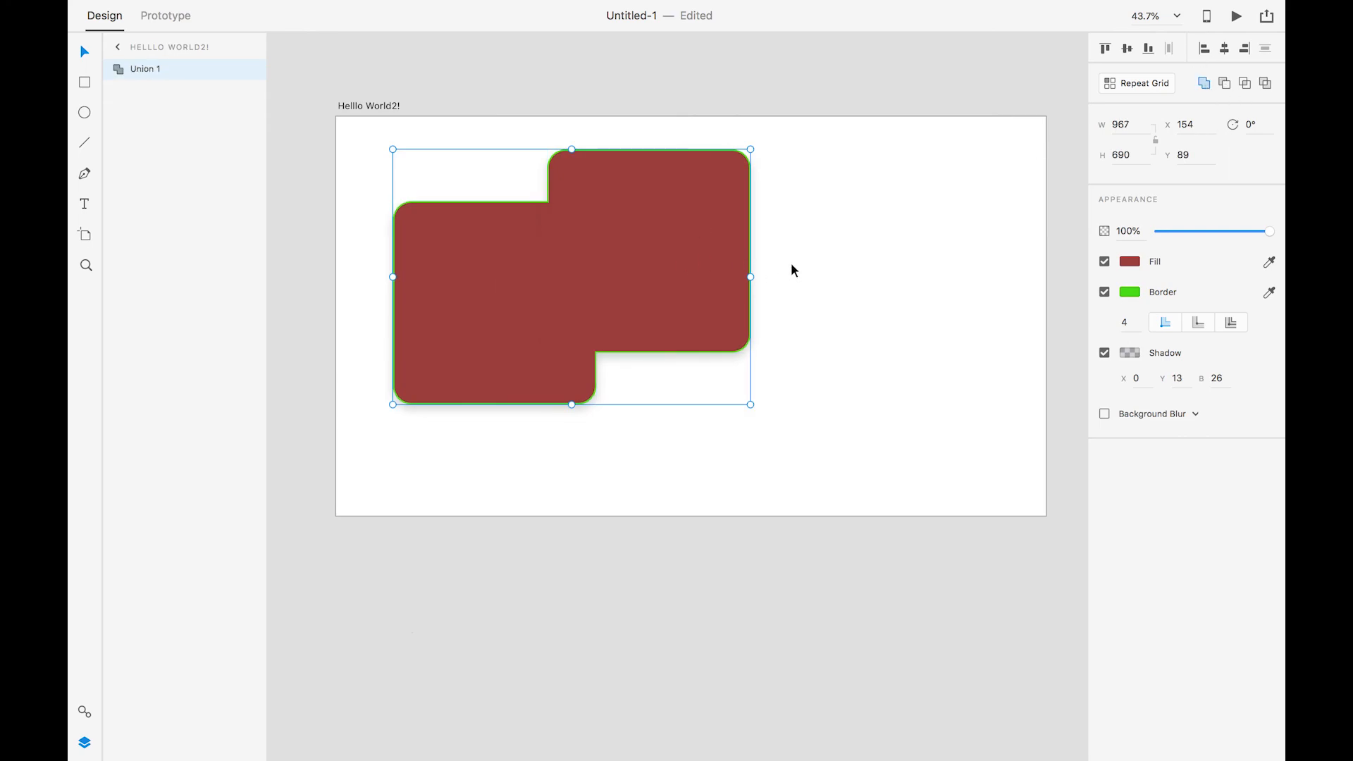
{"action": "key", "text": "ctrl+z"}
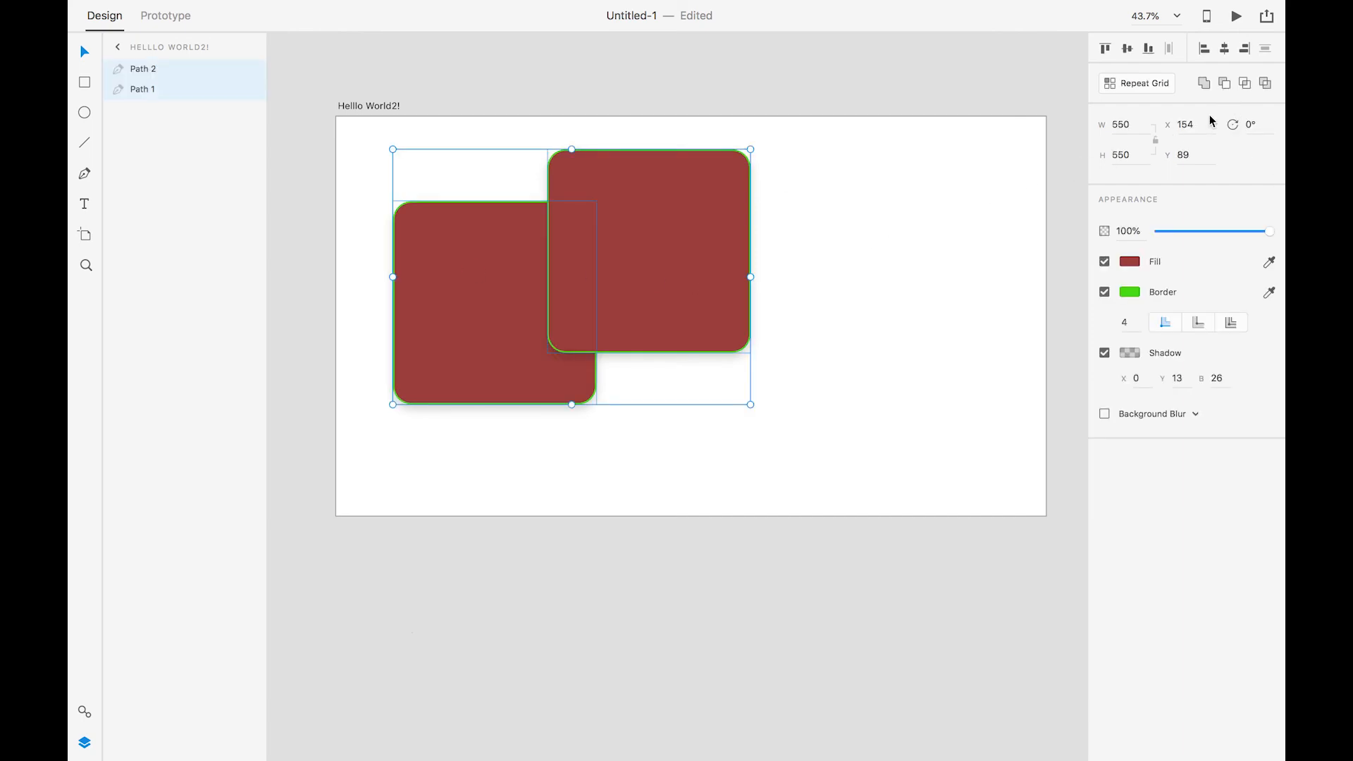
{"action": "left_click", "coordinate": [1224, 83]}
{"action": "left_click", "coordinate": [906, 287]}
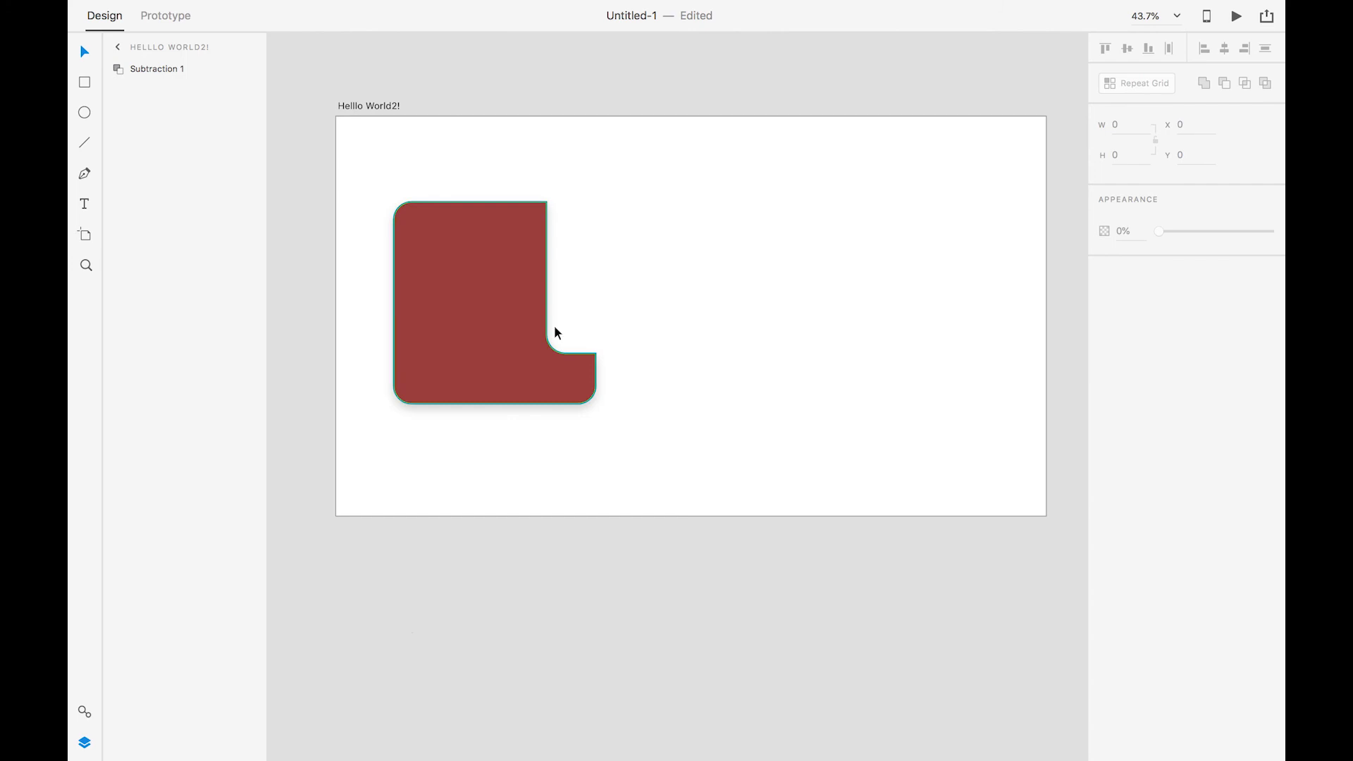
{"action": "left_click", "coordinate": [415, 328]}
{"action": "key", "text": "super+shift+g"}
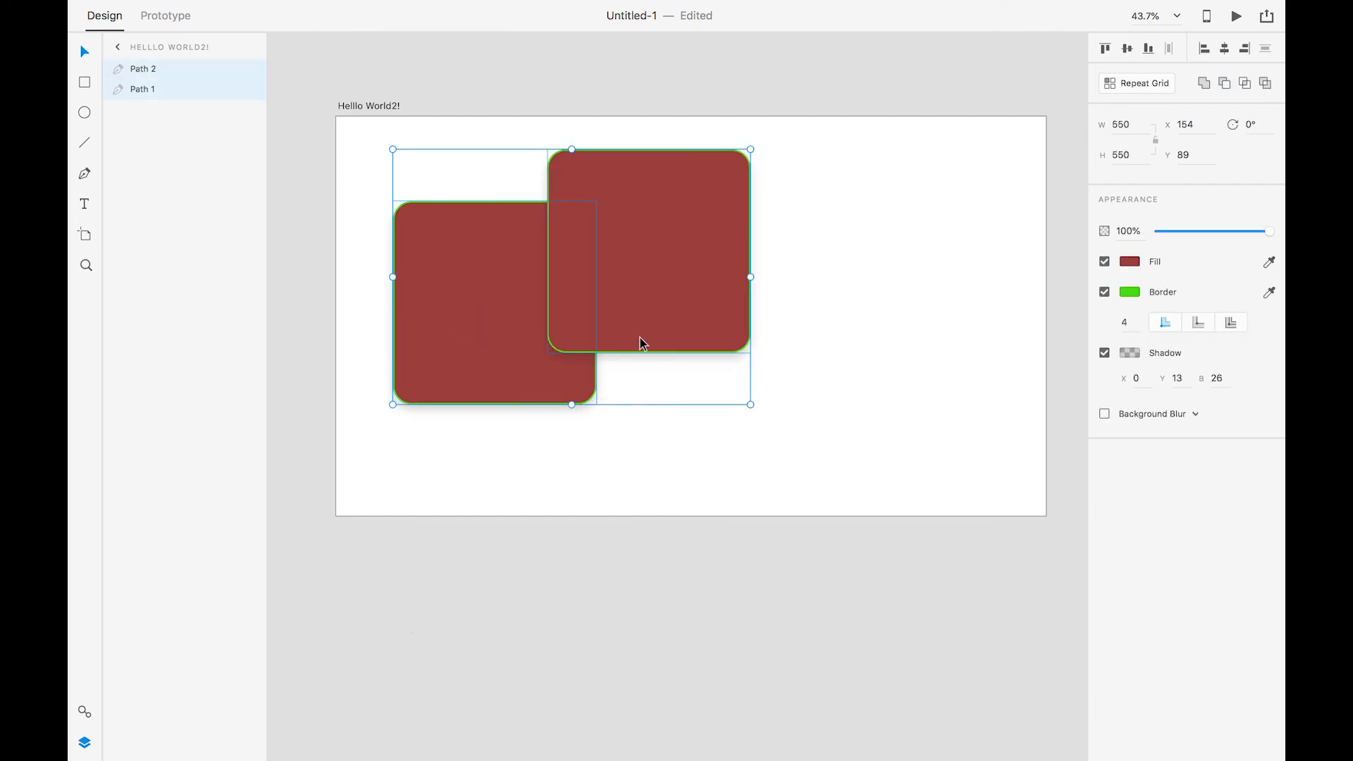
Try intersecting the two squares, move the intersected shape to the right, and undo both changes.
{"action": "left_click", "coordinate": [1244, 83]}
{"action": "left_click", "coordinate": [623, 275]}
{"action": "left_click_drag", "start_coordinate": [595, 279], "coordinate": [690, 273]}
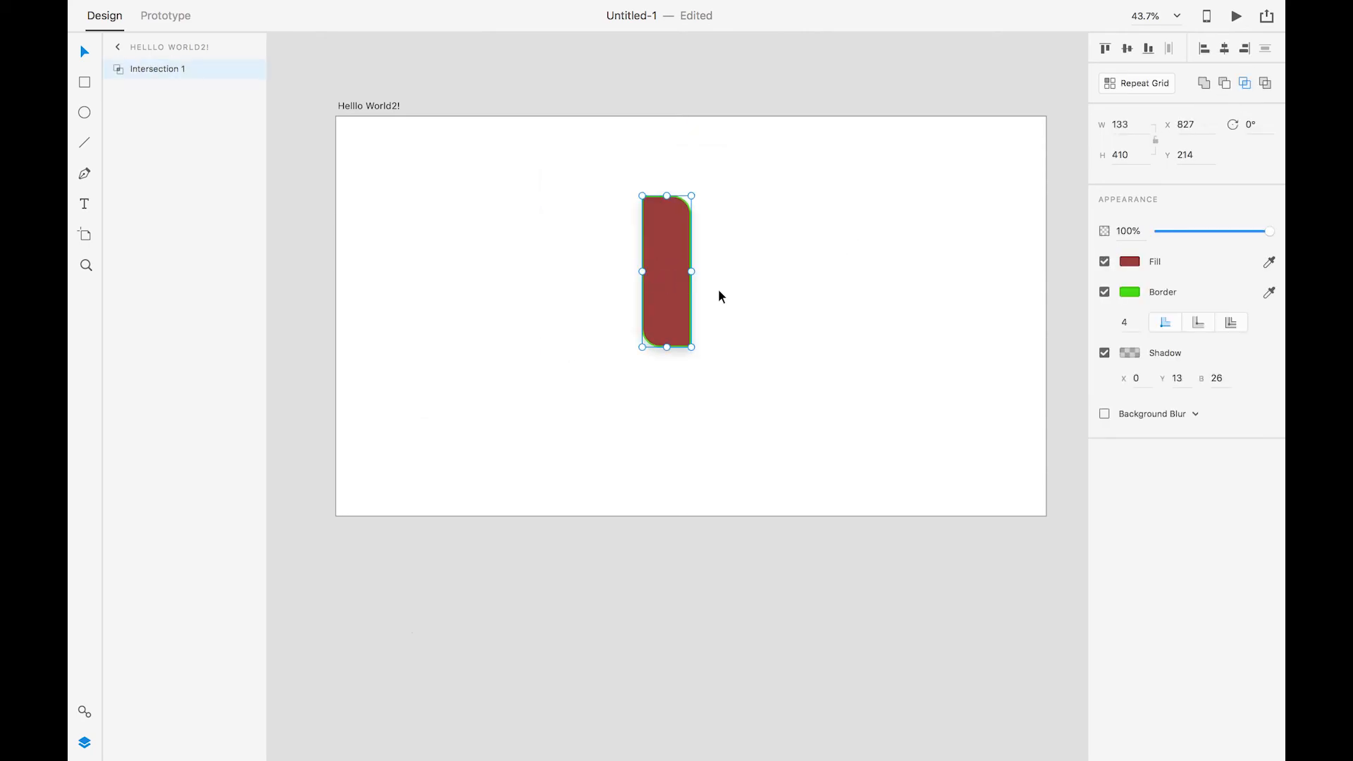
{"action": "key", "text": "super+z"}
{"action": "key", "text": "super+z"}
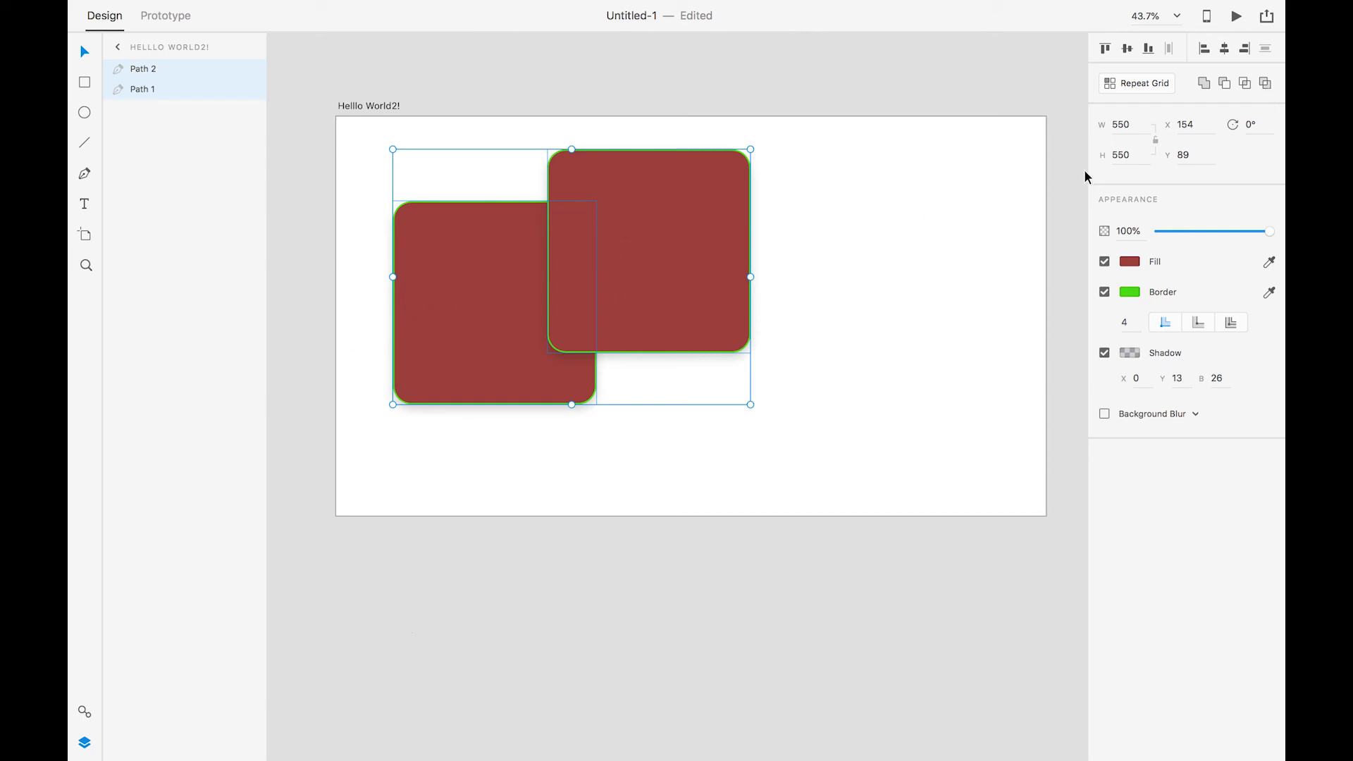
Exclude the overlap between the two squares and select the individual squares inside the combined shape.
{"action": "left_click", "coordinate": [1264, 83]}
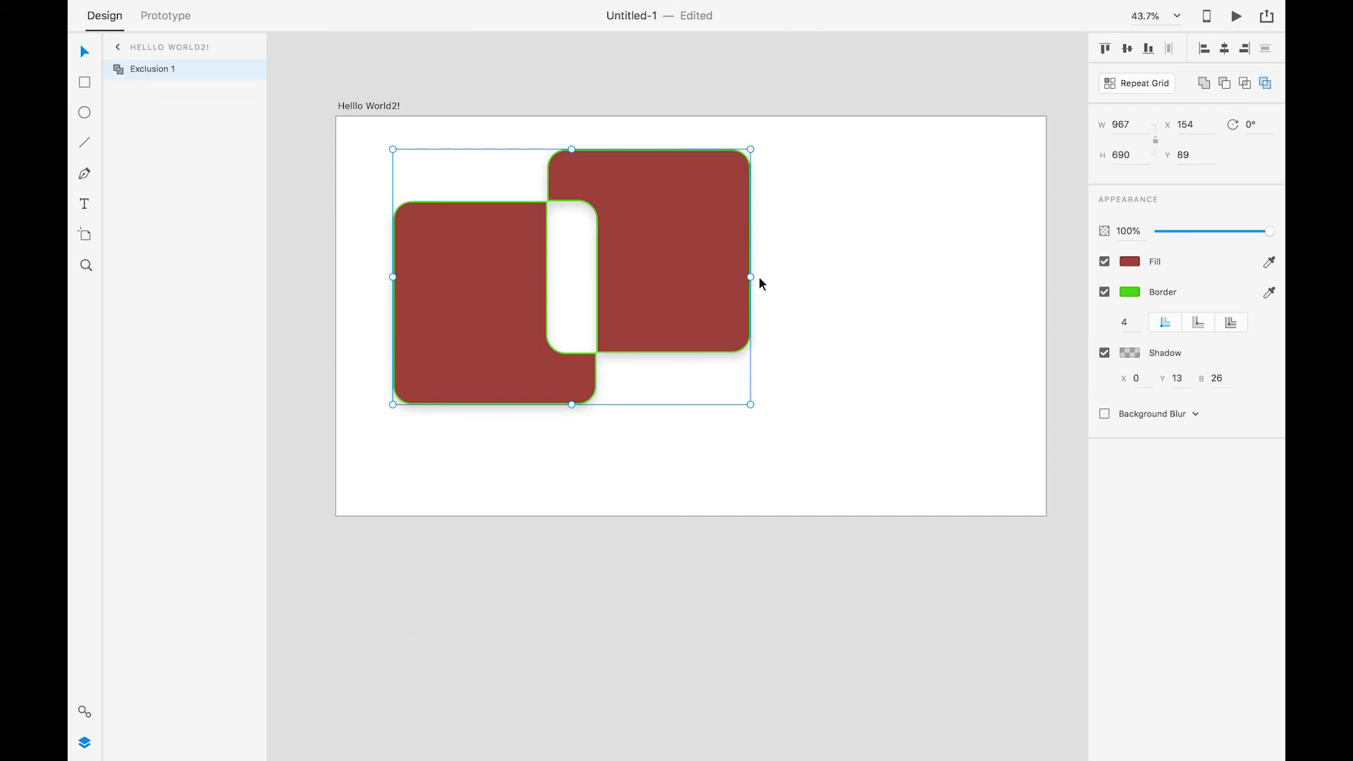
{"action": "double_click", "coordinate": [668, 293]}
{"action": "left_click", "coordinate": [519, 304]}
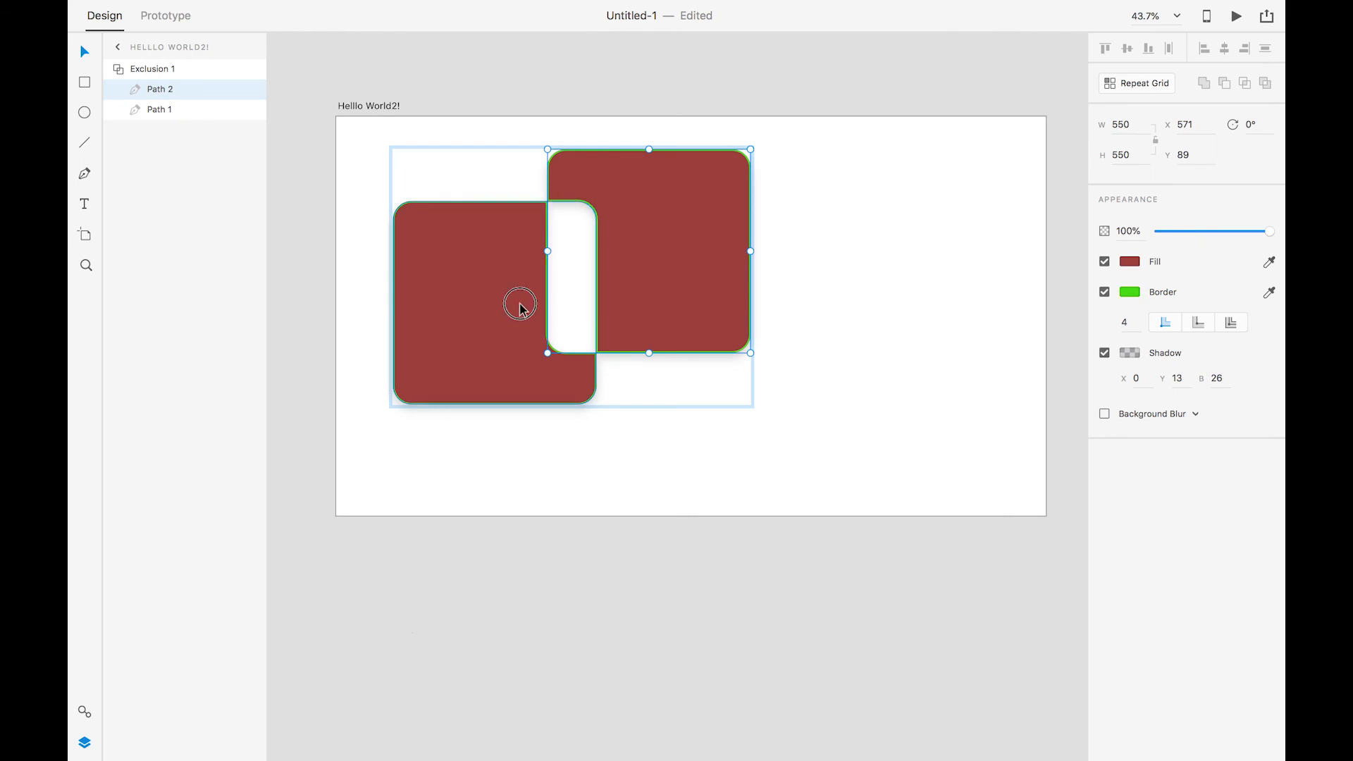
Undo the exclusion, the duplicate, the shadow and the earlier square edits back to an empty artboard.
{"action": "key", "text": "super+z"}
{"action": "key", "text": "super+z"}
{"action": "key", "text": "super+z"}
{"action": "key", "text": "super+z"}
{"action": "key", "text": "super+z"}
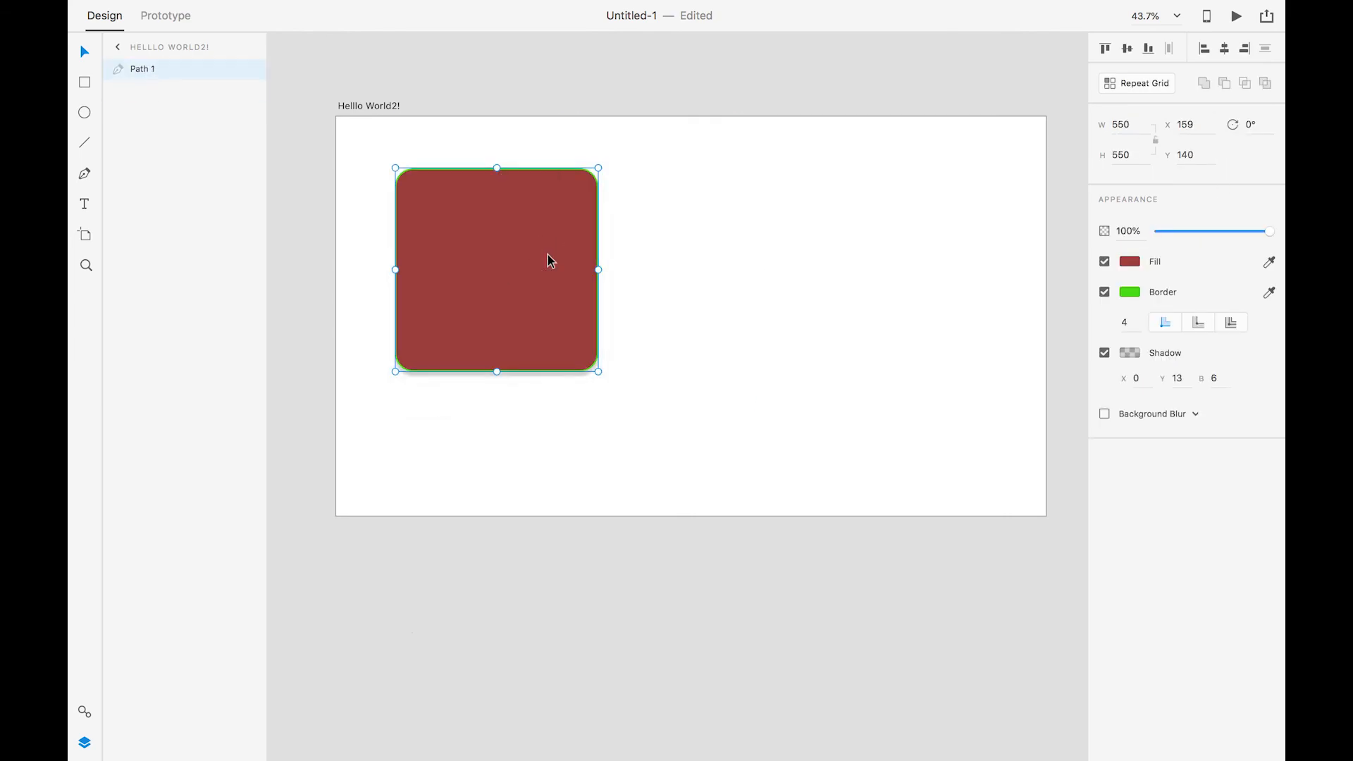
{"action": "key", "text": "super+z"}
{"action": "key", "text": "super+z"}
Draw a circle about 293 wide with a muted dark red fill, and delete it.
{"action": "left_click", "coordinate": [89, 113]}
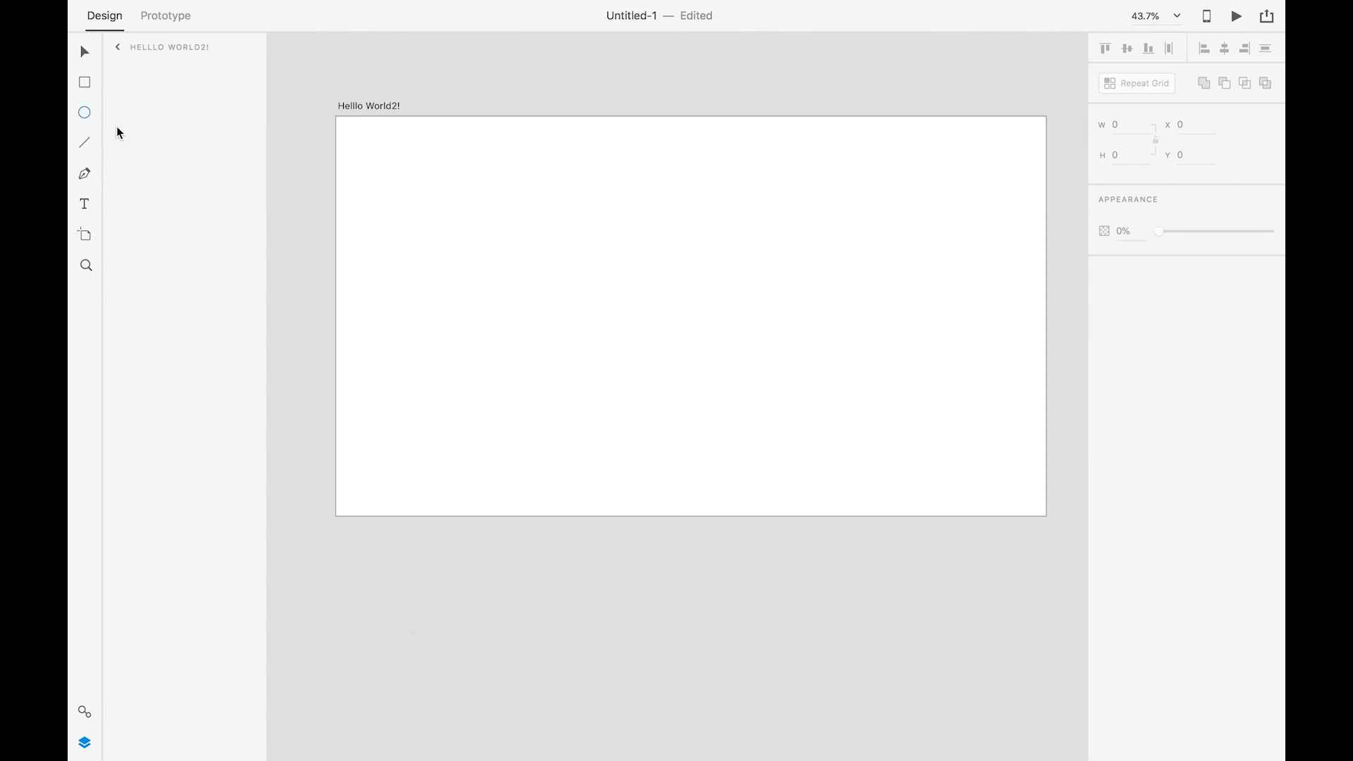
{"action": "left_click_drag", "start_coordinate": [527, 209], "coordinate": [632, 316]}
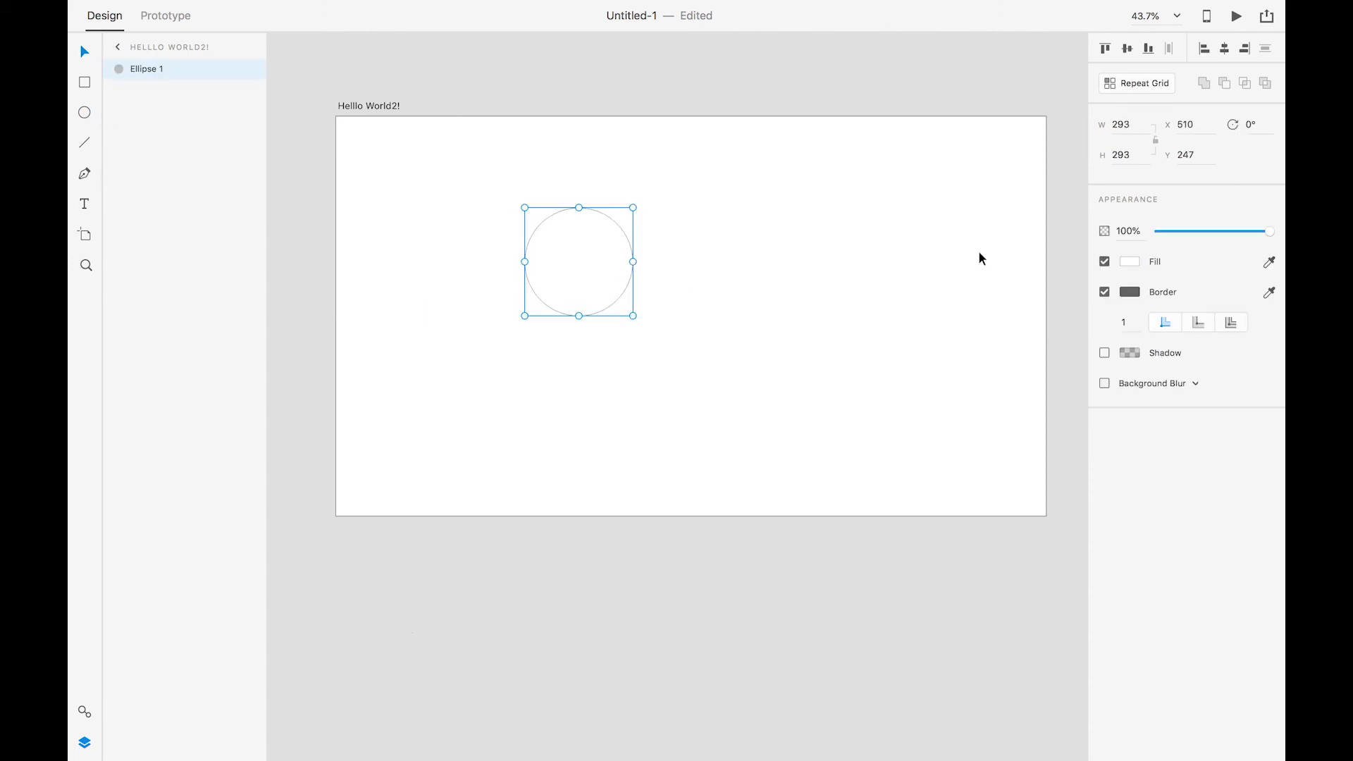
{"action": "left_click", "coordinate": [1139, 261]}
{"action": "left_click", "coordinate": [975, 239]}
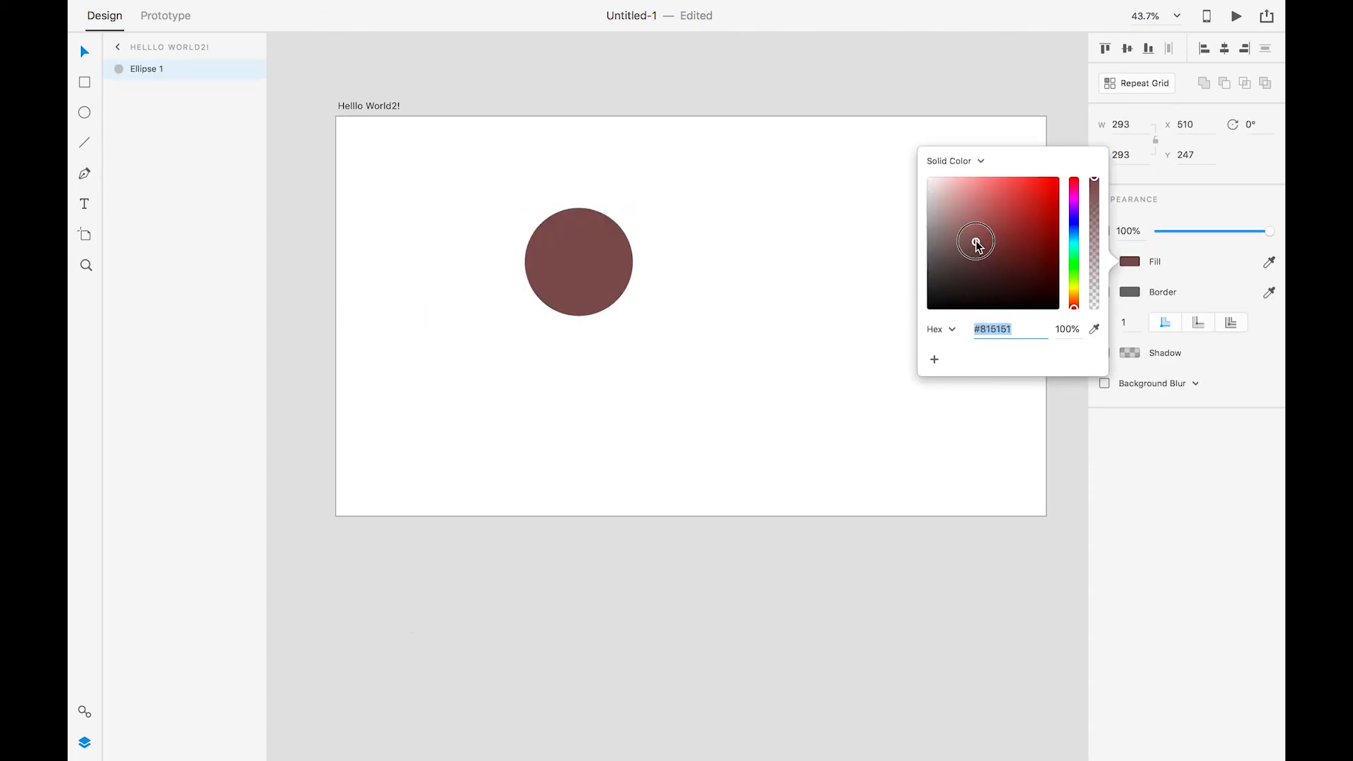
{"action": "left_click", "coordinate": [860, 242]}
{"action": "left_click", "coordinate": [530, 285]}
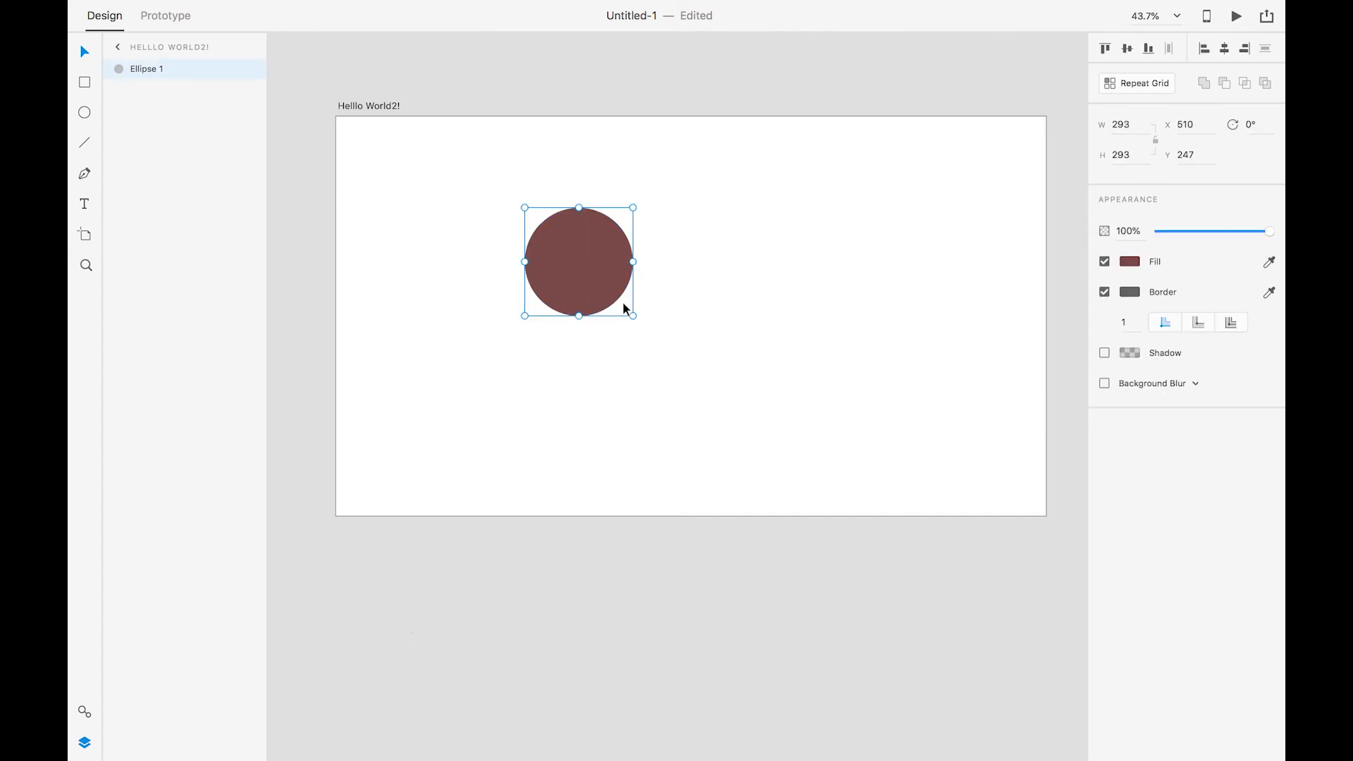
{"action": "key", "text": "Delete"}
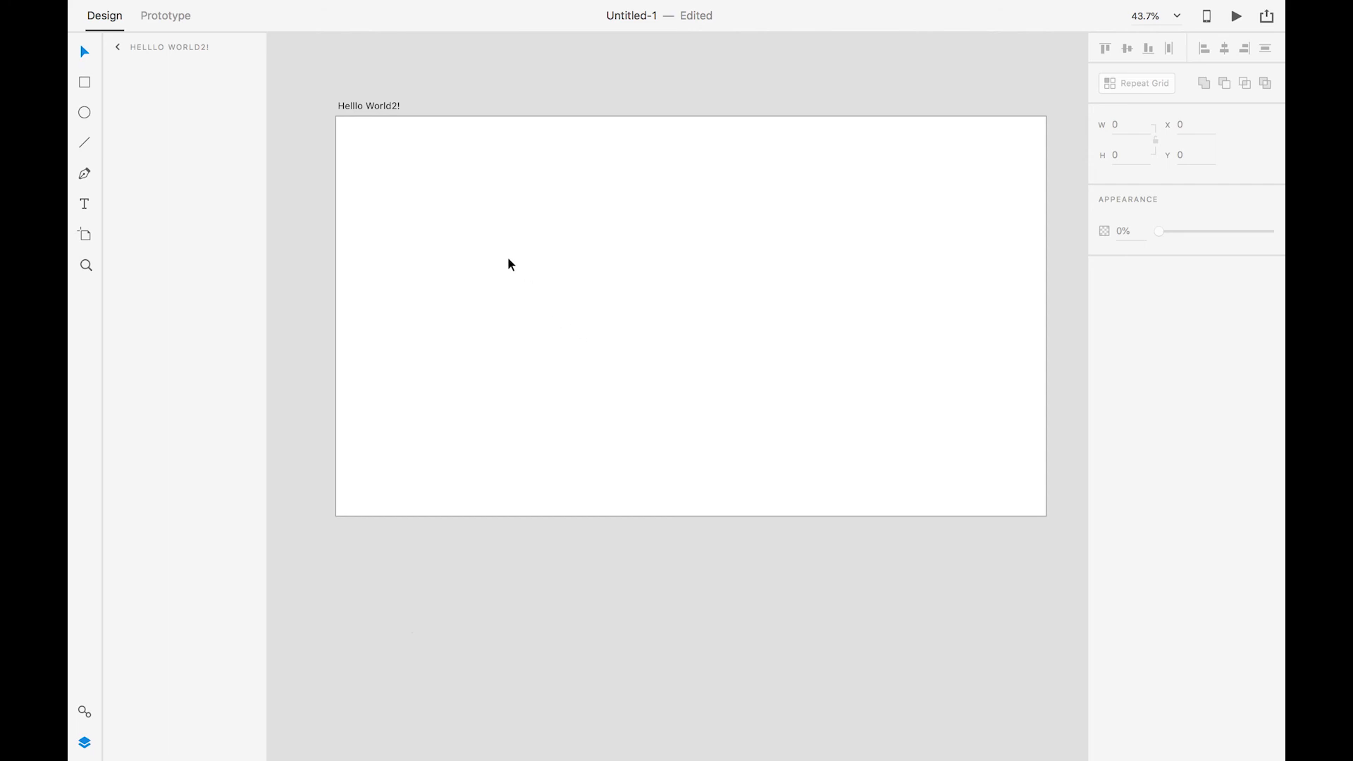
Draw a square about 181 wide and a circle of matching size to its right.
{"action": "left_click", "coordinate": [89, 84]}
{"action": "left_click", "coordinate": [85, 119]}
{"action": "key", "text": "r"}
{"action": "mouse_move", "coordinate": [453, 189]}
{"action": "left_mouse_down"}
{"action": "mouse_move", "coordinate": [613, 296]}
{"action": "mouse_move", "coordinate": [519, 254]}
{"action": "left_mouse_up"}
{"action": "key", "text": "e"}
{"action": "mouse_move", "coordinate": [548, 188]}
{"action": "left_mouse_down"}
{"action": "mouse_move", "coordinate": [631, 263]}
{"action": "mouse_move", "coordinate": [599, 240]}
{"action": "left_mouse_up"}
{"action": "left_click", "coordinate": [703, 216]}
{"action": "left_click", "coordinate": [495, 232]}
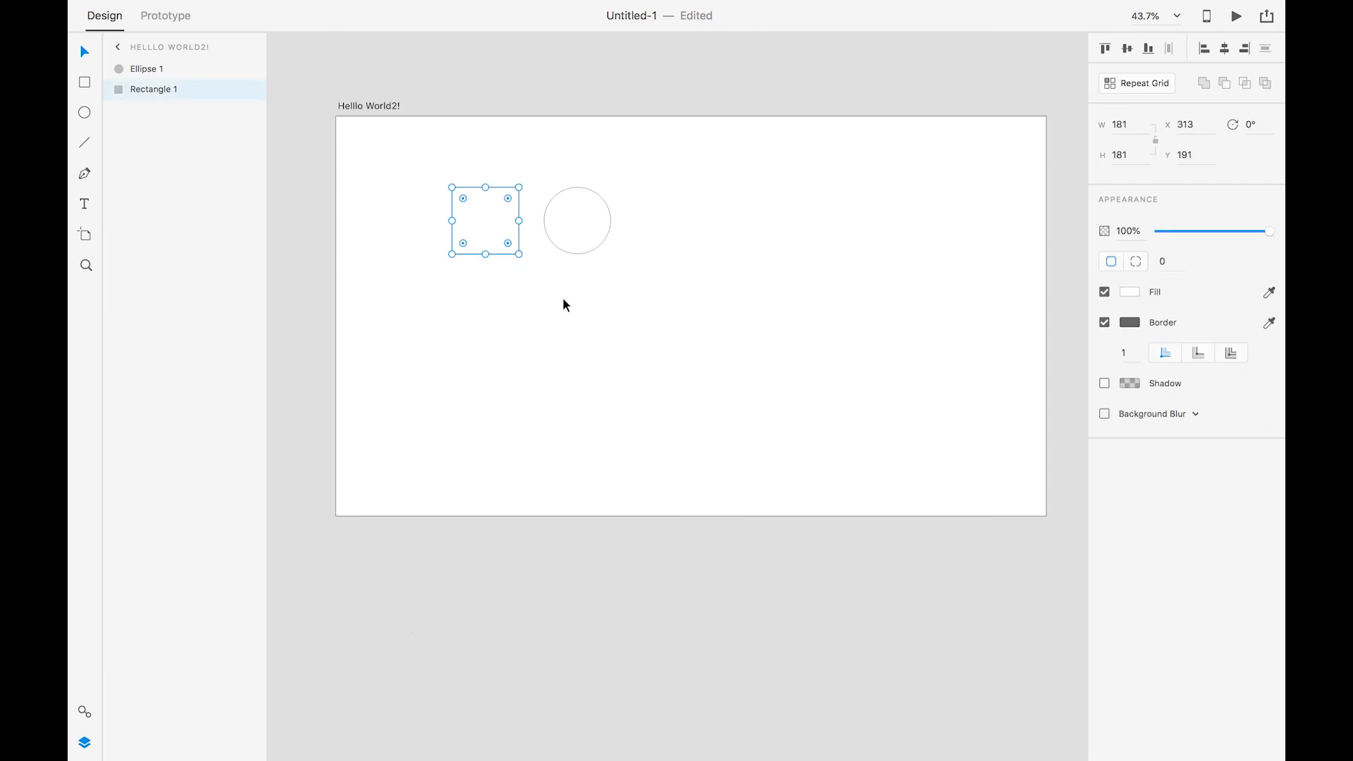
Draw a wide rectangle beneath the square and circle spanning both, and delete all three shapes.
{"action": "key", "text": "r"}
{"action": "key", "text": "r"}
{"action": "mouse_move", "coordinate": [452, 277]}
{"action": "left_mouse_down"}
{"action": "mouse_move", "coordinate": [514, 339]}
{"action": "mouse_move", "coordinate": [519, 371]}
{"action": "mouse_move", "coordinate": [592, 315]}
{"action": "mouse_move", "coordinate": [632, 375]}
{"action": "mouse_move", "coordinate": [615, 329]}
{"action": "mouse_move", "coordinate": [693, 379]}
{"action": "mouse_move", "coordinate": [612, 358]}
{"action": "left_mouse_up"}
{"action": "key", "text": "v"}
{"action": "left_click", "coordinate": [717, 332]}
{"action": "left_click_drag", "start_coordinate": [683, 177], "coordinate": [341, 540]}
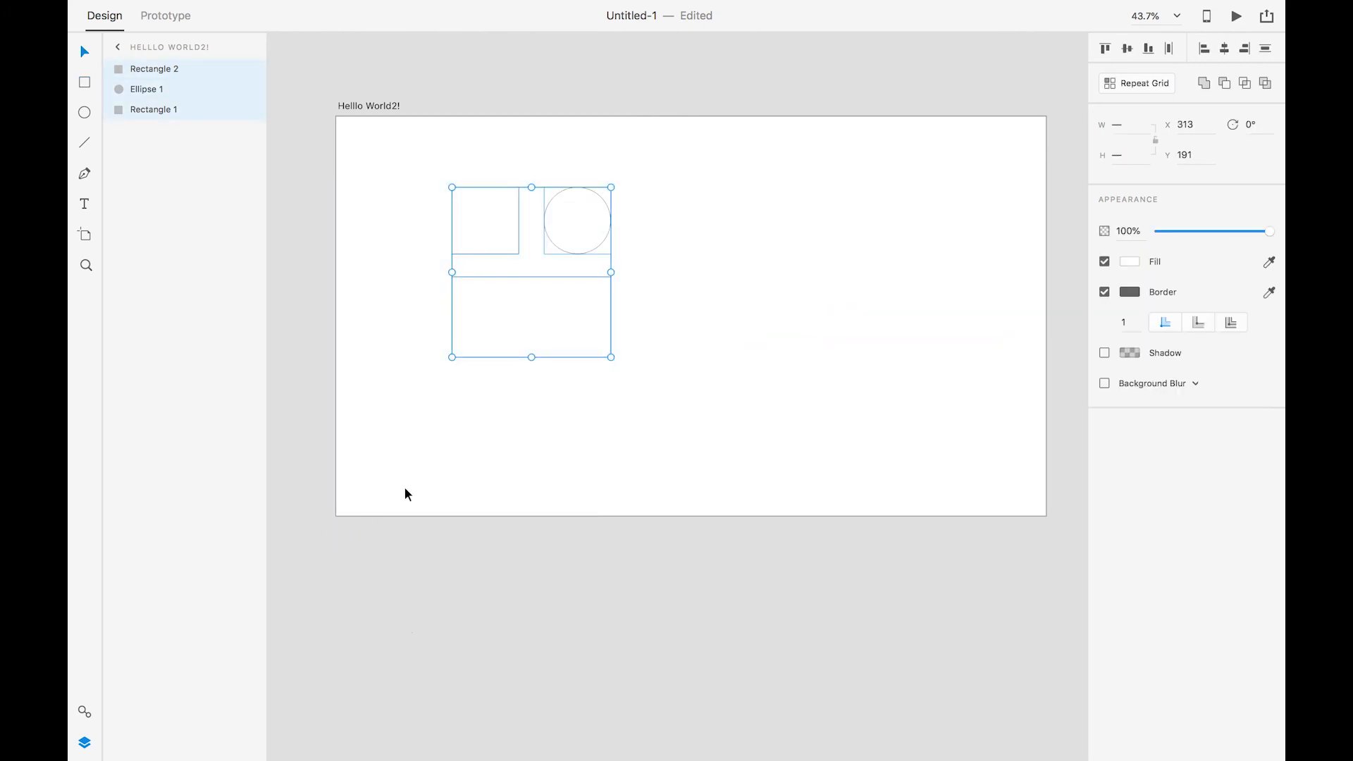
{"action": "key", "text": "Delete"}
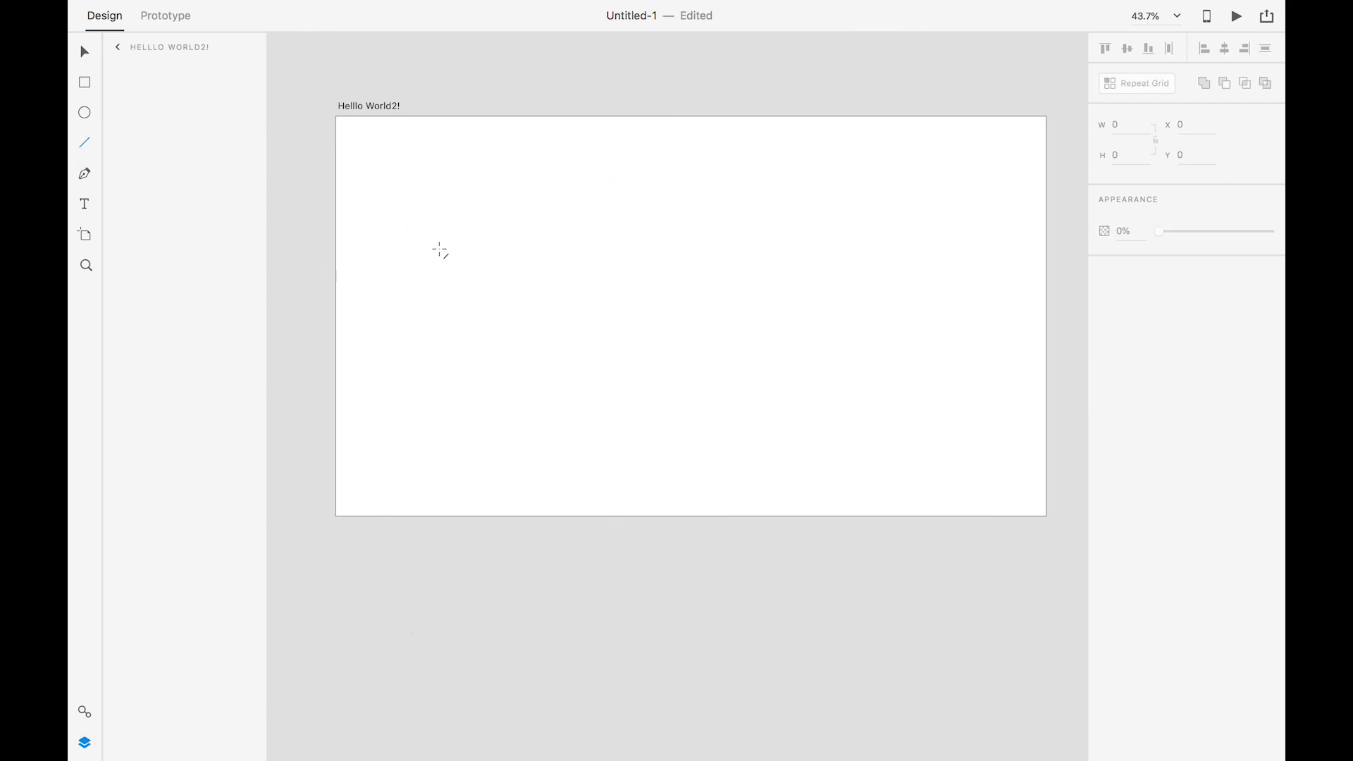
Draw a horizontal line about 962 long in the upper part of the artboard, and delete it.
{"action": "mouse_move", "coordinate": [413, 248]}
{"action": "left_mouse_down"}
{"action": "mouse_move", "coordinate": [733, 240]}
{"action": "mouse_move", "coordinate": [707, 262]}
{"action": "mouse_move", "coordinate": [643, 249]}
{"action": "left_mouse_up"}
{"action": "mouse_move", "coordinate": [592, 353]}
{"action": "left_mouse_down"}
{"action": "mouse_move", "coordinate": [709, 281]}
{"action": "mouse_move", "coordinate": [768, 278]}
{"action": "left_mouse_up"}
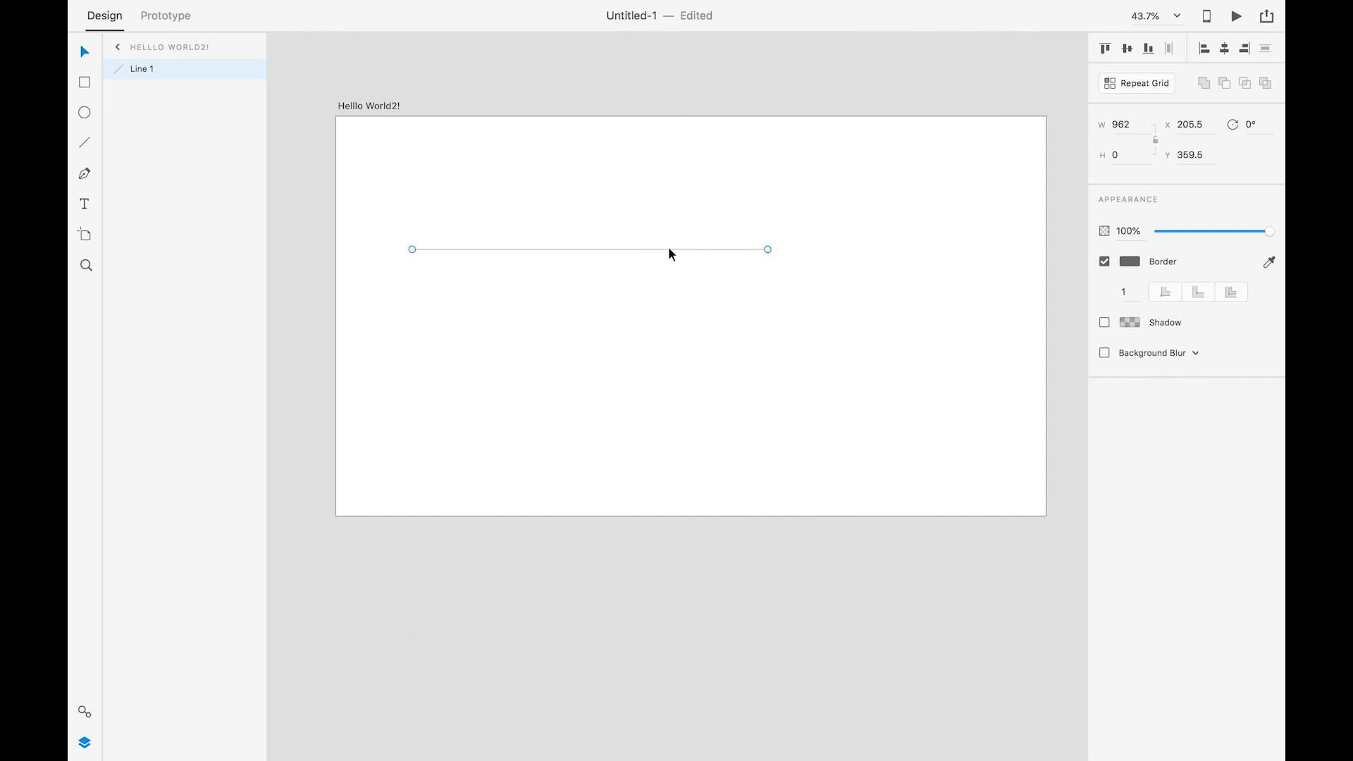
{"action": "key", "text": "Delete"}
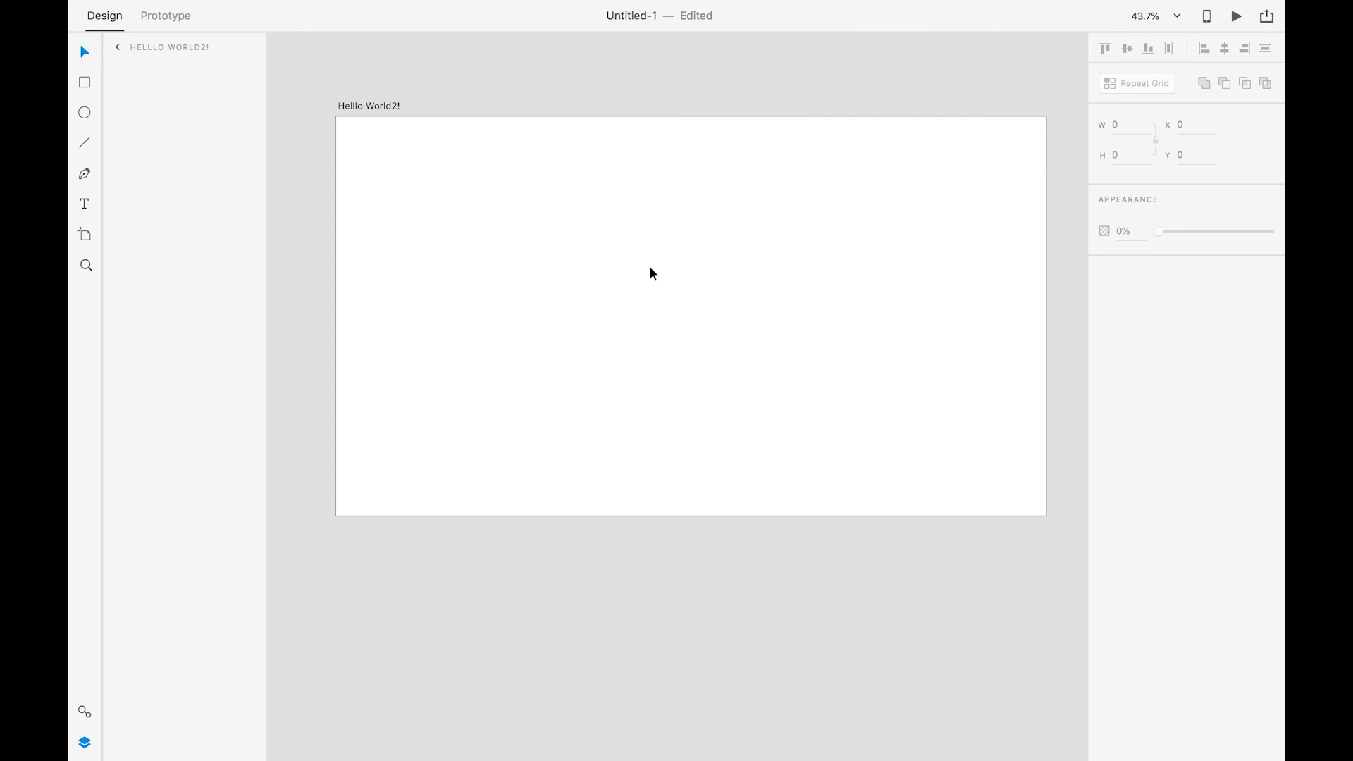
Draw five separate diagonal lines across the artboard, the last one crossing the artboard's bottom edge.
{"action": "key", "text": "l"}
{"action": "left_click_drag", "start_coordinate": [425, 307], "coordinate": [425, 306]}
{"action": "left_click_drag", "start_coordinate": [367, 450], "coordinate": [619, 224]}
{"action": "left_click_drag", "start_coordinate": [662, 272], "coordinate": [782, 378]}
{"action": "left_click_drag", "start_coordinate": [816, 243], "coordinate": [851, 196]}
{"action": "left_click_drag", "start_coordinate": [941, 272], "coordinate": [1013, 374]}
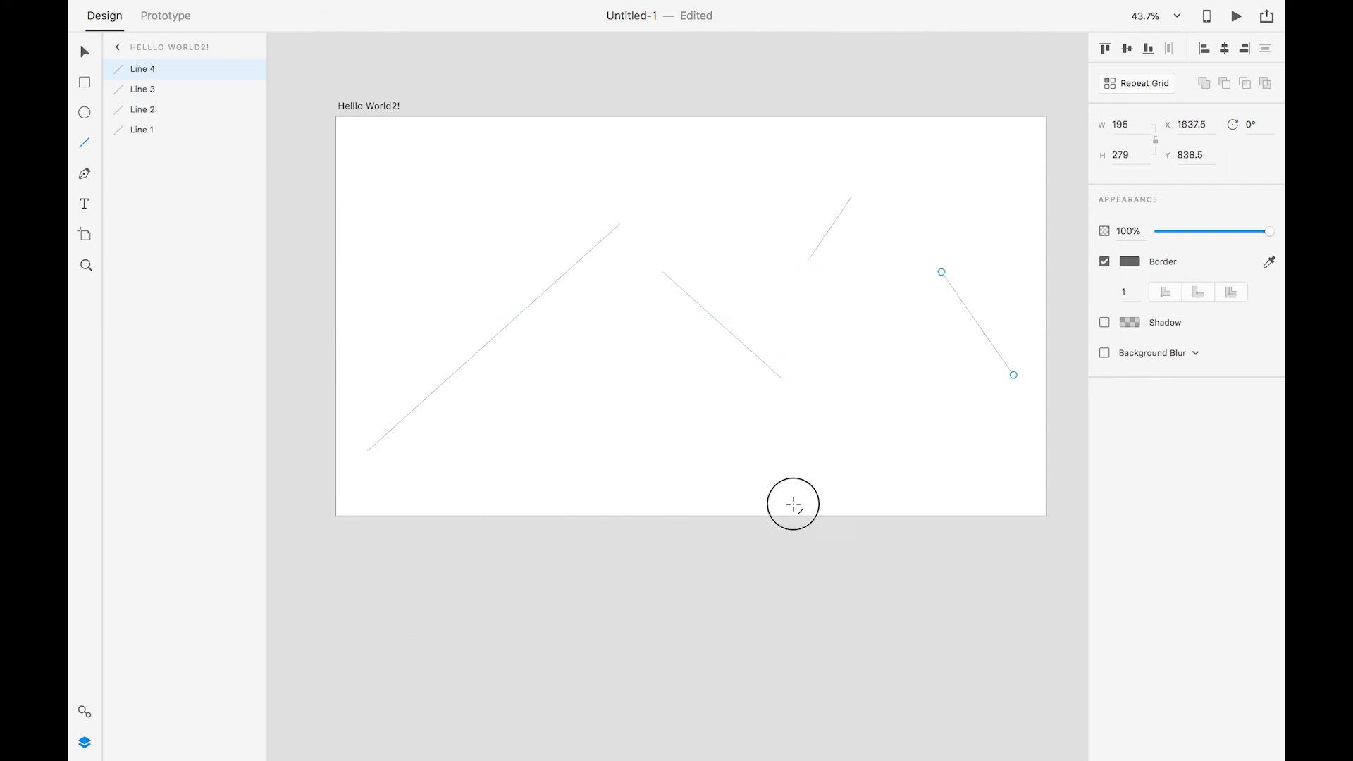
{"action": "left_click_drag", "start_coordinate": [730, 541], "coordinate": [922, 426]}
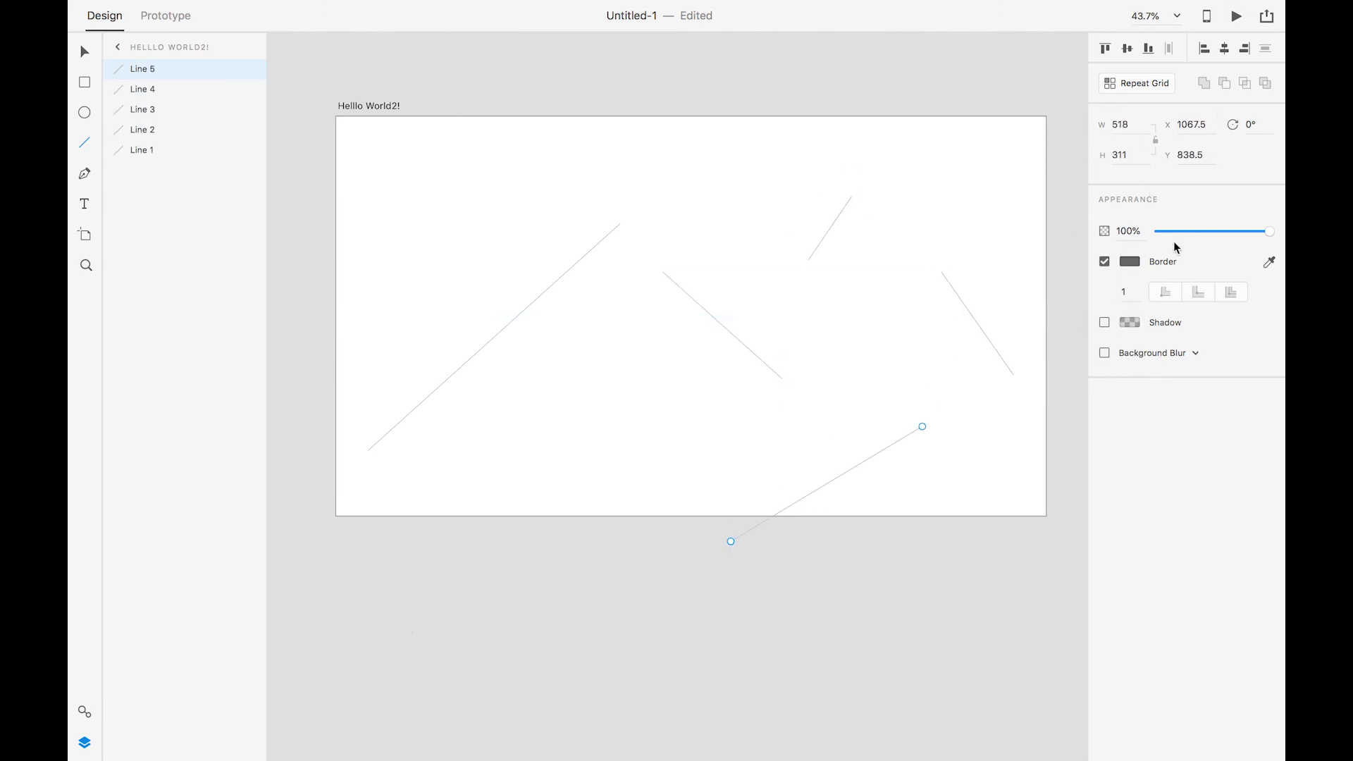
Undo all five diagonal lines so the artboard is empty.
{"action": "key", "text": "super+z"}
{"action": "key", "text": "super+z"}
{"action": "key", "text": "super+z"}
{"action": "key", "text": "super+z"}
{"action": "key", "text": "super+z"}
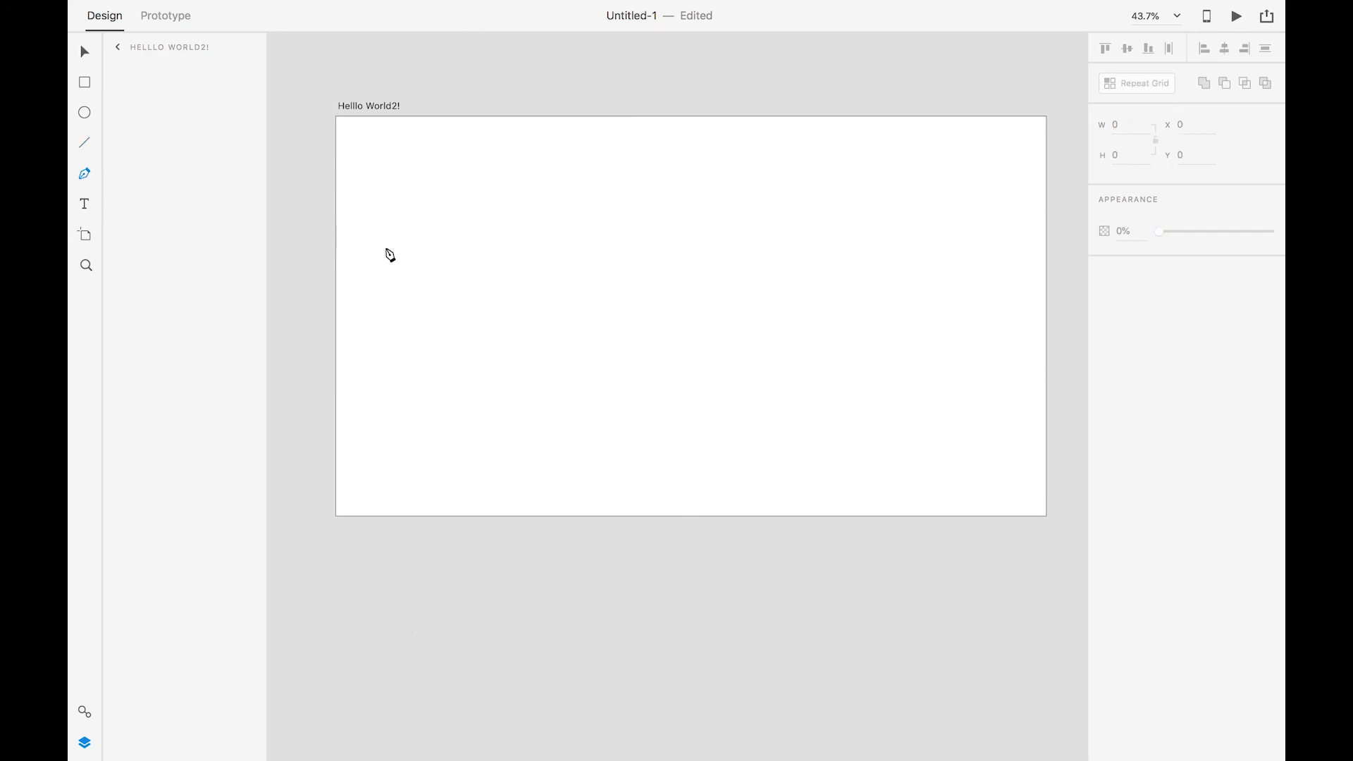
Draw a curved Pen path from the middle of the artboard's left edge up along its top edge, and undo it.
{"action": "left_click", "coordinate": [337, 317]}
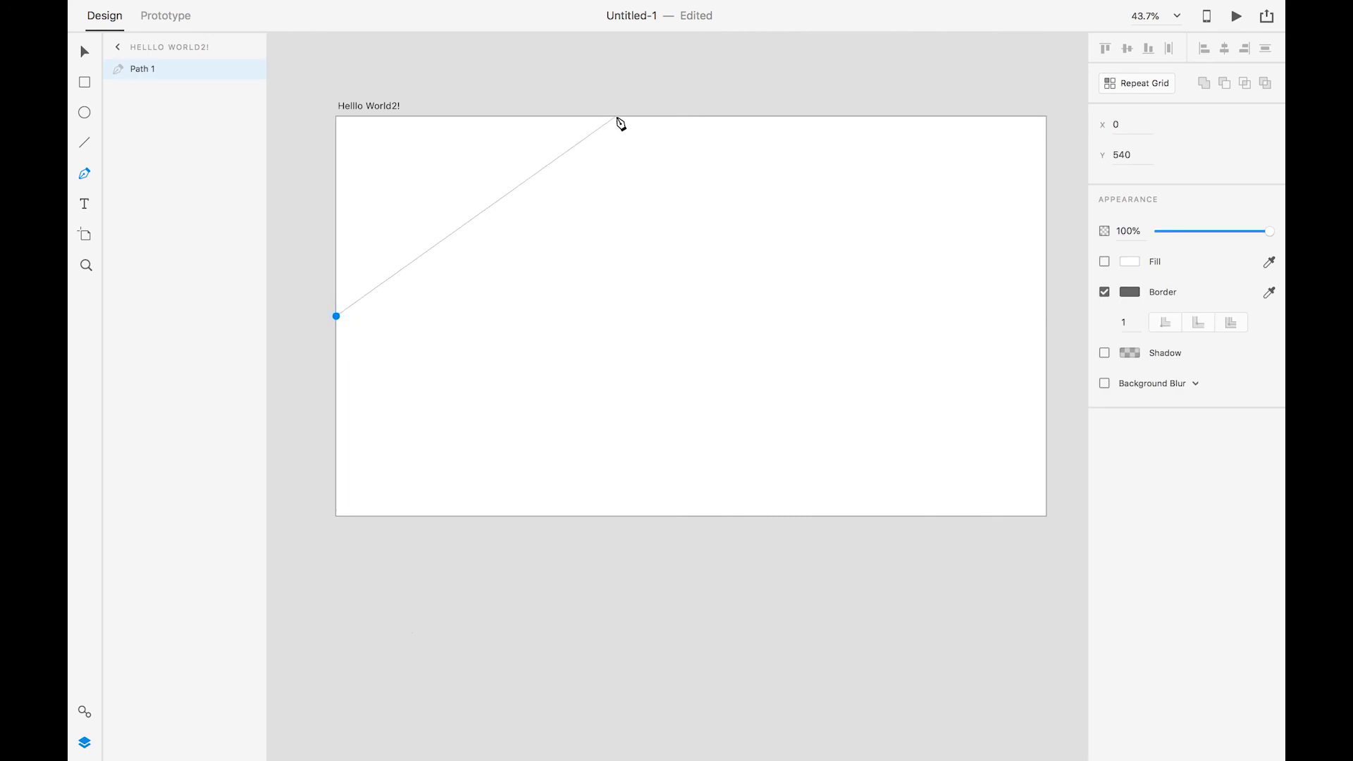
{"action": "left_click_drag", "start_coordinate": [618, 116], "coordinate": [935, 131]}
{"action": "left_click", "coordinate": [868, 117]}
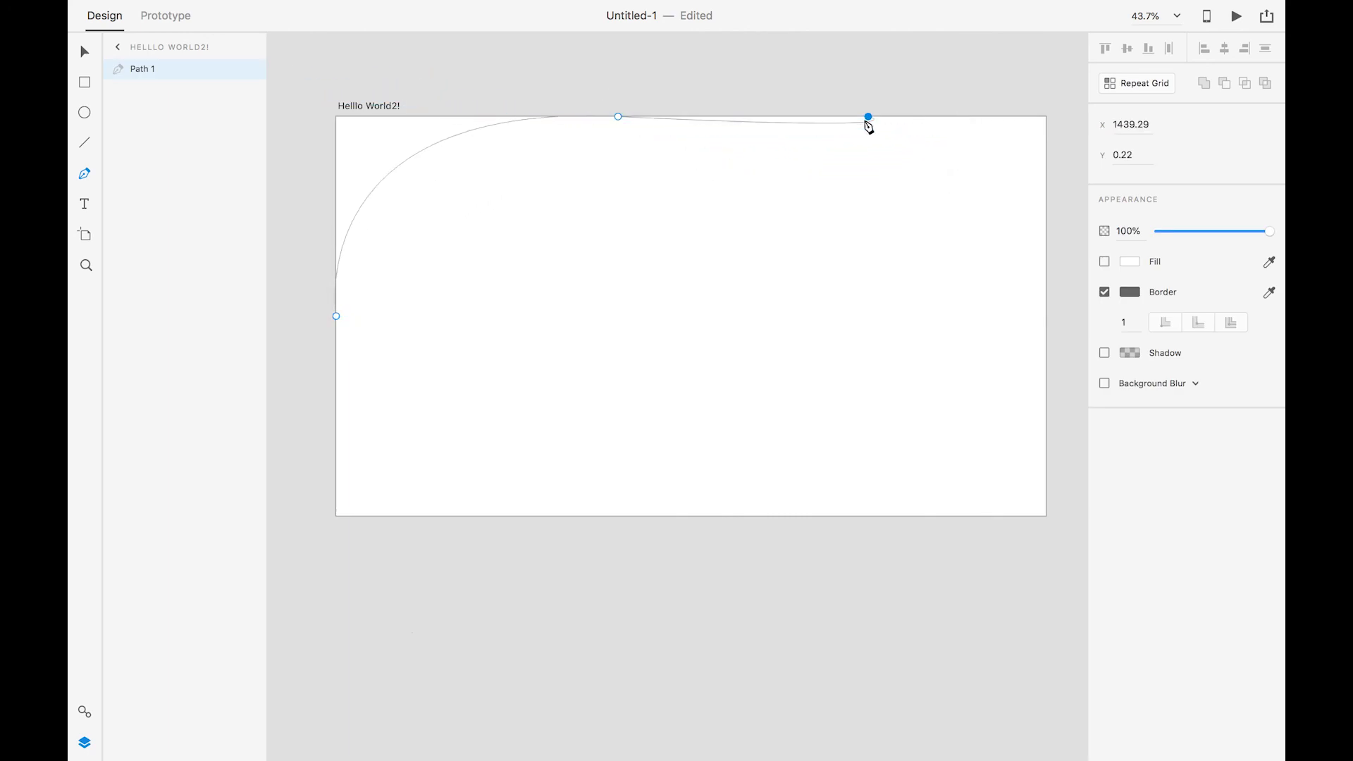
{"action": "left_click_drag", "start_coordinate": [839, 126], "coordinate": [754, 248]}
{"action": "key", "text": "super+z"}
{"action": "key", "text": "super+z"}
{"action": "key", "text": "super+z"}
{"action": "key", "text": "super+z"}
{"action": "key", "text": "super+z"}
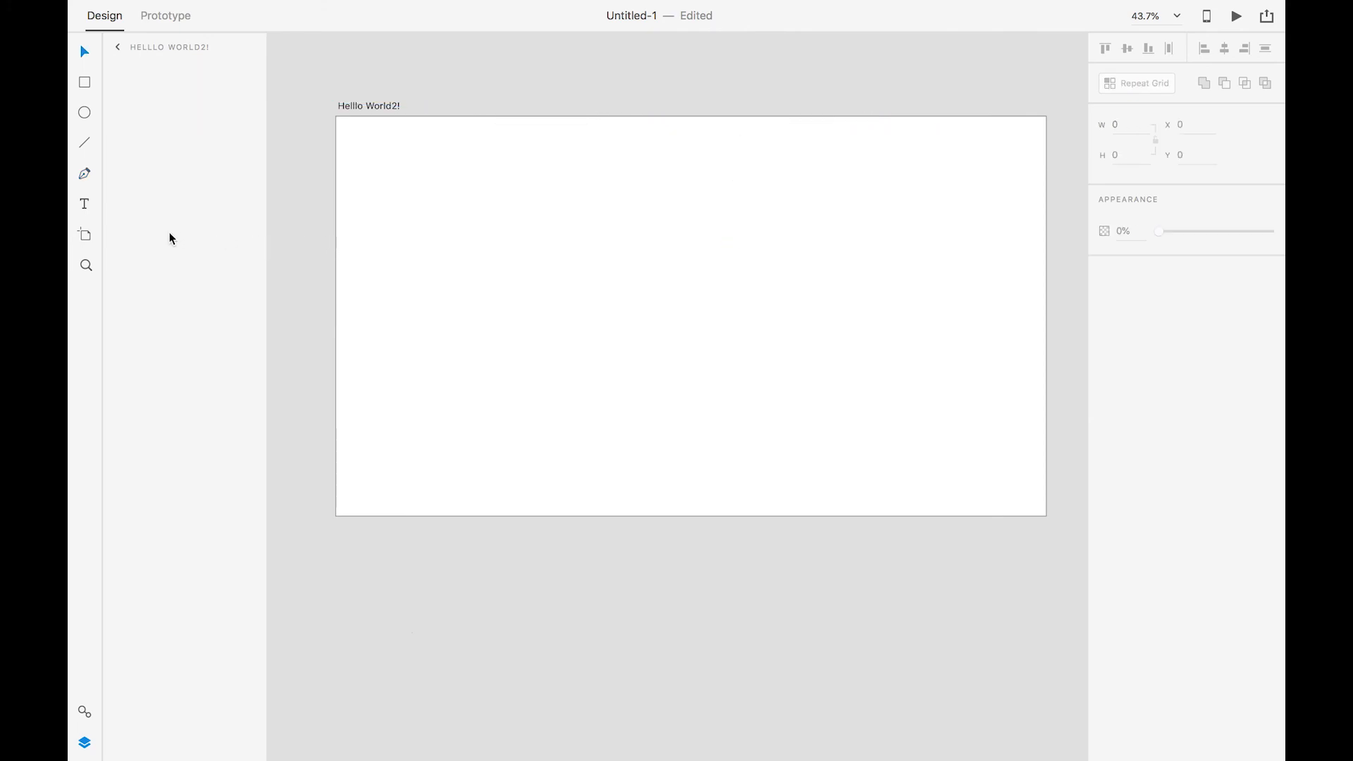
Draw a text area about 724 wide and 256 high in the upper part of the artboard.
{"action": "left_click", "coordinate": [86, 205]}
{"action": "left_click_drag", "start_coordinate": [419, 161], "coordinate": [708, 246]}
{"action": "left_click", "coordinate": [489, 204]}
{"action": "left_click_drag", "start_coordinate": [460, 168], "coordinate": [728, 262]}
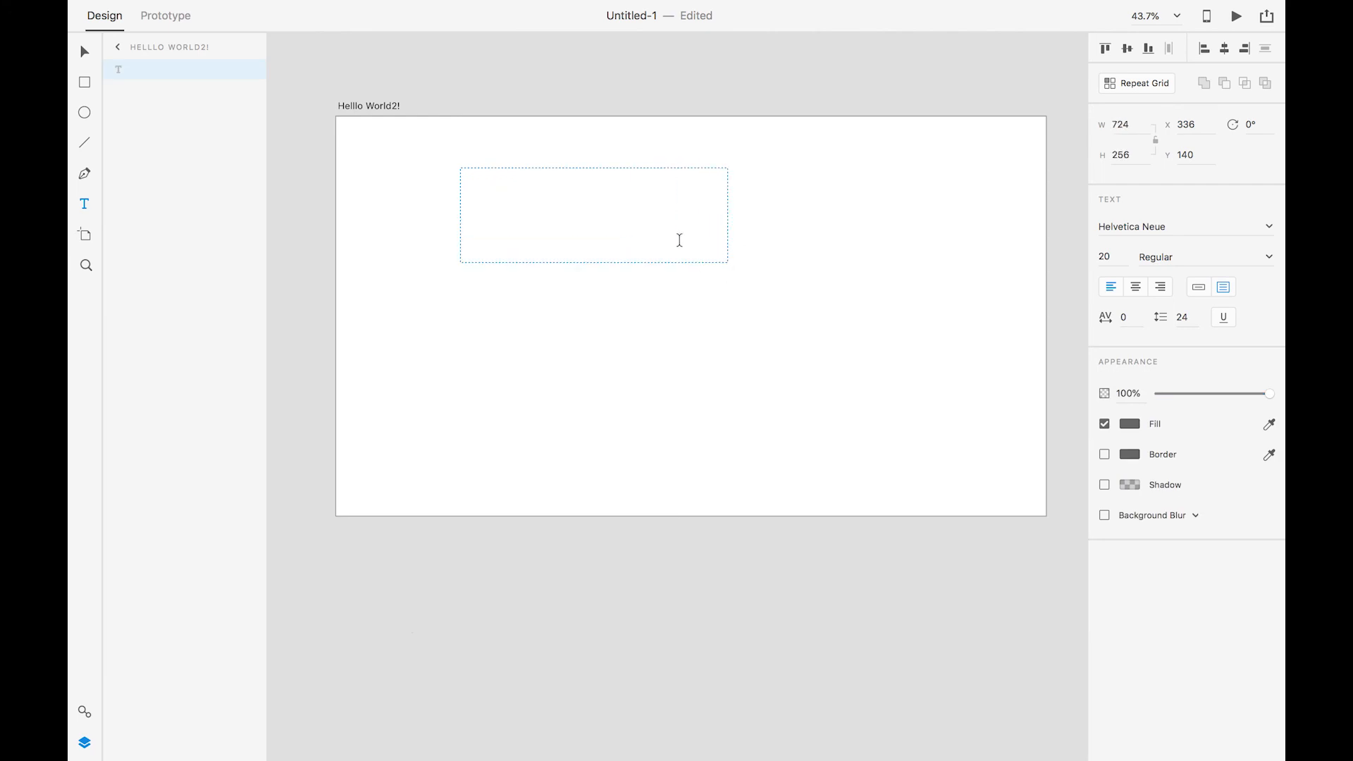
{"action": "key", "text": "super+a"}
{"action": "key", "text": "super+s"}
{"action": "key", "text": "super+d"}
{"action": "key", "text": "super+f"}
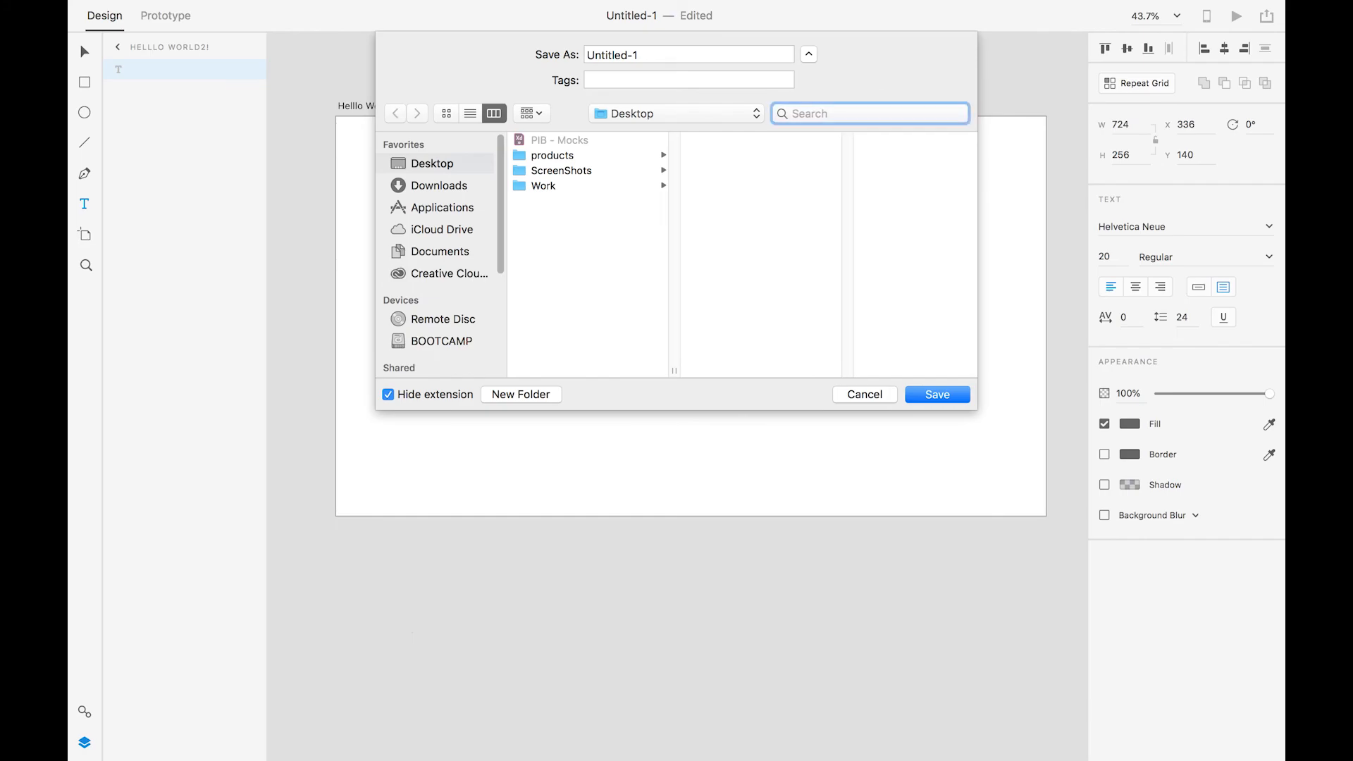
{"action": "type", "text": "asdf"}
{"action": "left_click", "coordinate": [854, 393]}
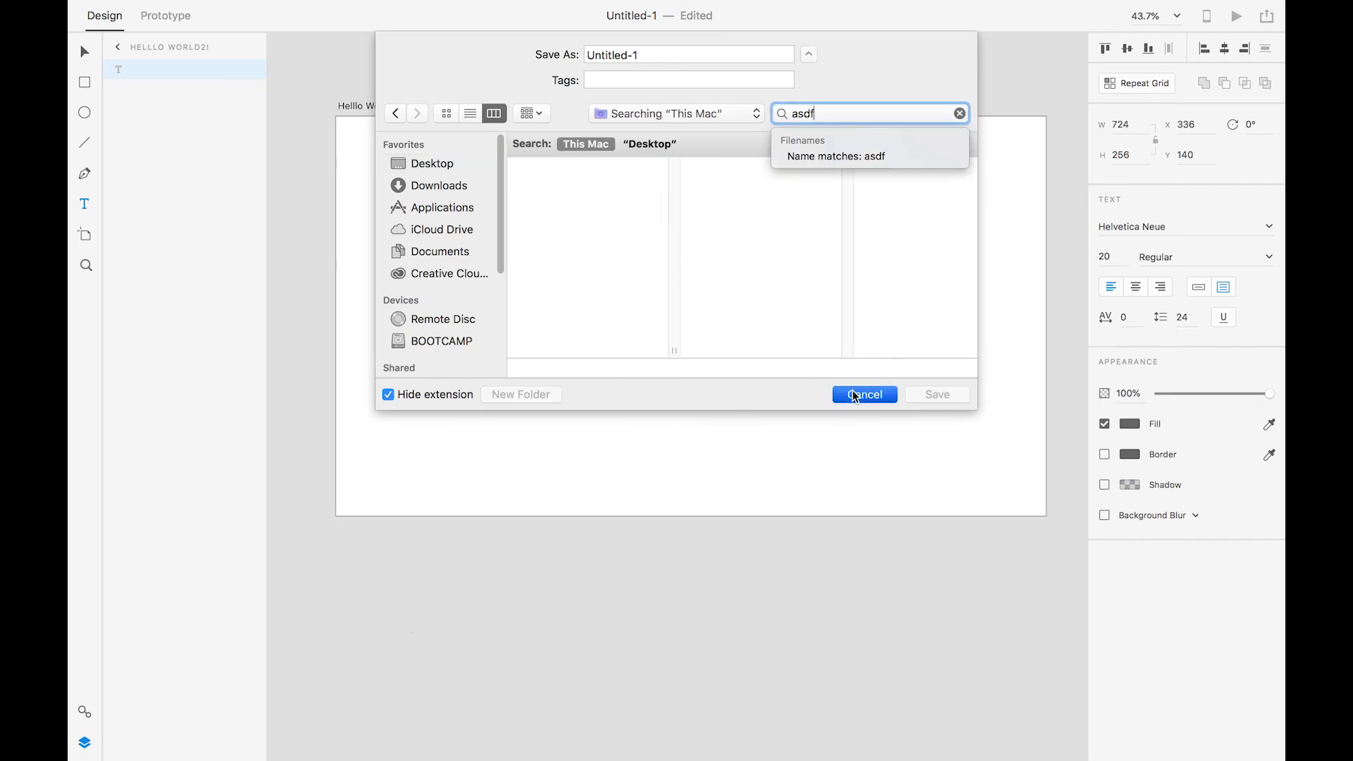
Enter "sdfasdfasdf" in the text area, then copy it and paste it repeatedly until the text overflows the box.
{"action": "left_click", "coordinate": [522, 190]}
{"action": "left_click", "coordinate": [518, 186]}
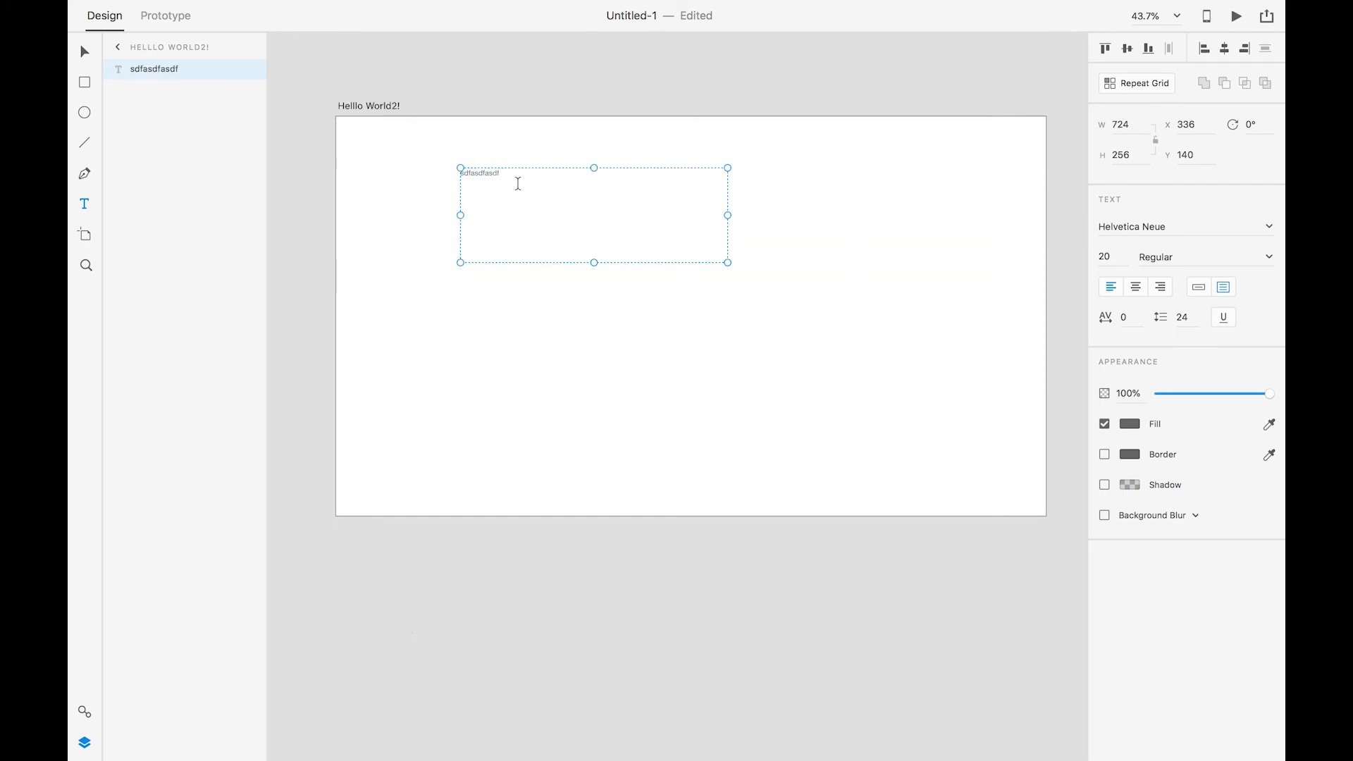
{"action": "double_click", "coordinate": [498, 176]}
{"action": "key", "text": "super+c"}
{"action": "key", "text": "super+v"}
{"action": "key", "text": "super+v"}
{"action": "key", "text": "super+v"}
{"action": "key", "text": "super+v"}
{"action": "key", "text": "super+v"}
{"action": "key", "text": "super+v"}
{"action": "key", "text": "super+v"}
{"action": "key", "text": "super+v"}
{"action": "key", "text": "super+v"}
{"action": "key", "text": "super+v"}
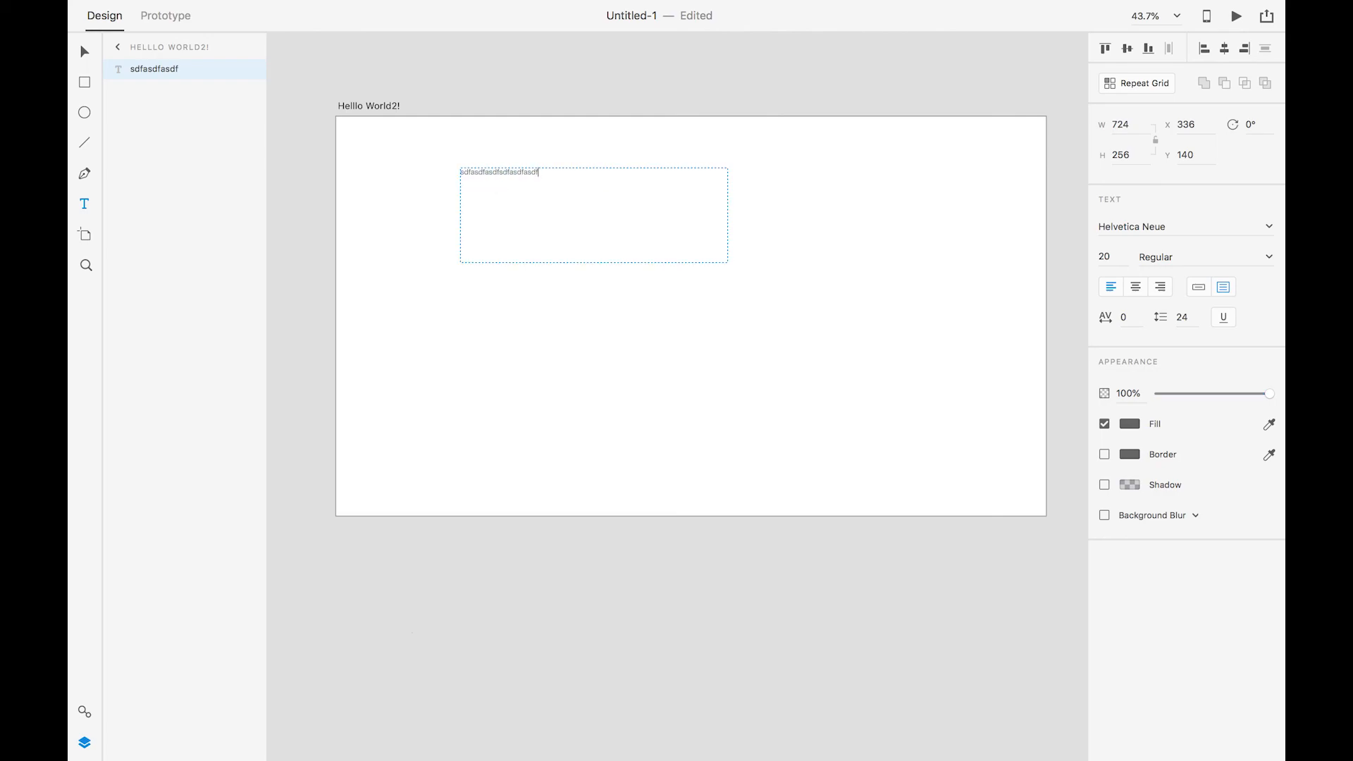
{"action": "key", "text": "super+v"}
{"action": "key", "text": "super+v"}
{"action": "key", "text": "super+v"}
{"action": "key", "text": "super+v"}
{"action": "key", "text": "super+v"}
{"action": "key", "text": "super+v"}
{"action": "key", "text": "super+v"}
{"action": "key", "text": "super+v"}
{"action": "key", "text": "super+v"}
{"action": "key", "text": "super+v"}
{"action": "key", "text": "super+v"}
{"action": "key", "text": "super+v"}
{"action": "key", "text": "super+v"}
{"action": "key", "text": "super+v"}
{"action": "key", "text": "super+v"}
{"action": "key", "text": "super+v"}
{"action": "key", "text": "super+v"}
{"action": "key", "text": "super+v"}
{"action": "key", "text": "super+v"}
{"action": "key", "text": "super+v"}
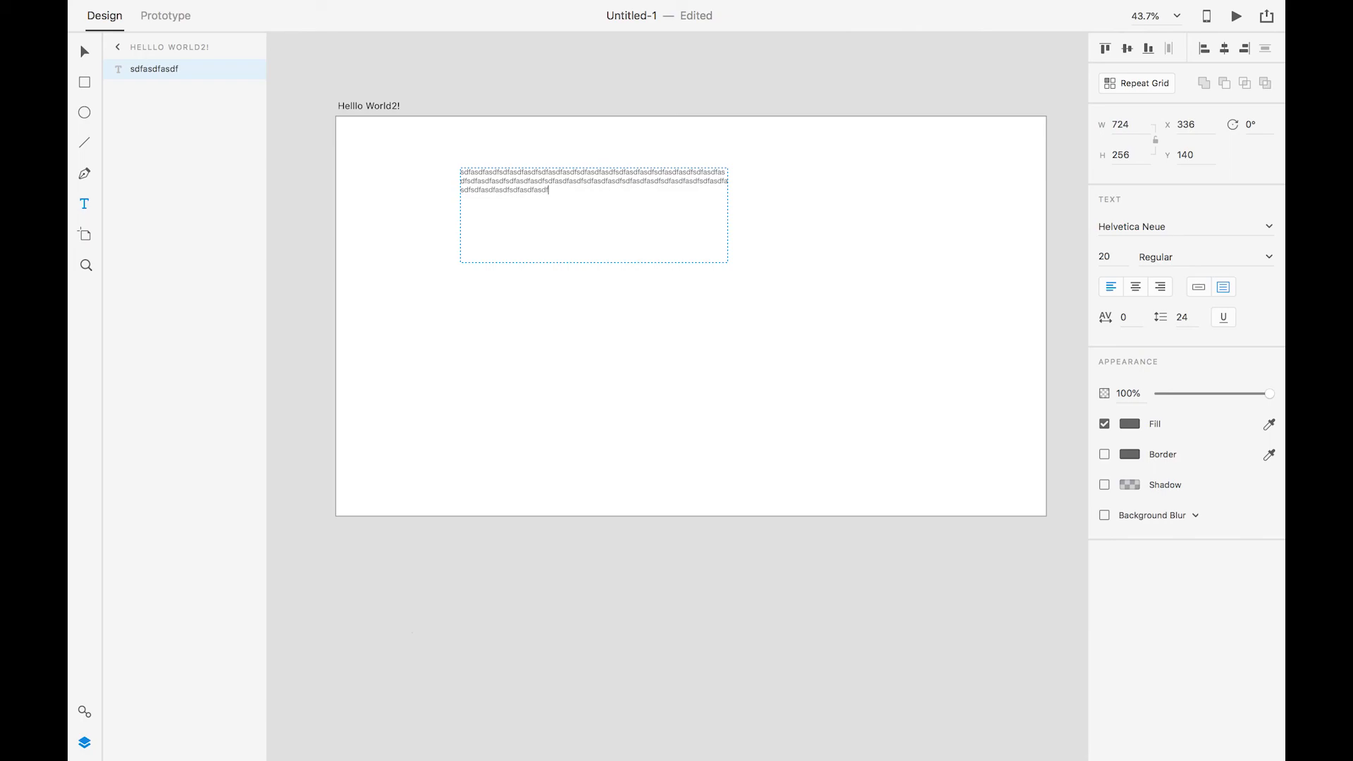
{"action": "key", "text": "super+v"}
{"action": "key", "text": "super+v"}
{"action": "key", "text": "super+v"}
{"action": "key", "text": "super+v"}
{"action": "key", "text": "super+v"}
{"action": "key", "text": "super+v"}
{"action": "key", "text": "super+v"}
{"action": "key", "text": "super+v"}
{"action": "key", "text": "super+v"}
{"action": "key", "text": "super+v"}
{"action": "key", "text": "super+v"}
{"action": "key", "text": "super+v"}
{"action": "key", "text": "super+v"}
{"action": "key", "text": "super+v"}
{"action": "key", "text": "super+v"}
{"action": "key", "text": "super+v"}
{"action": "key", "text": "super+v"}
{"action": "key", "text": "super+v"}
{"action": "key", "text": "super+v"}
{"action": "key", "text": "super+v"}
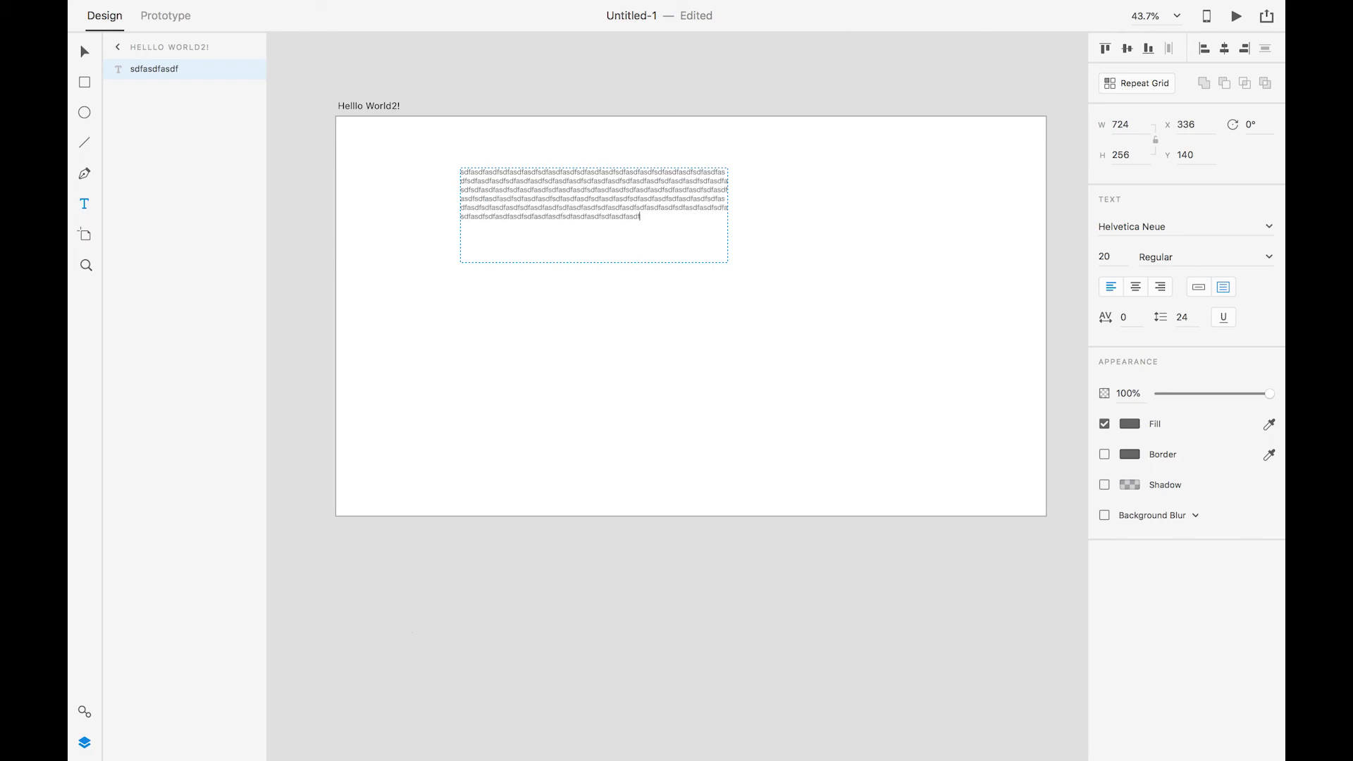
{"action": "key", "text": "super+v"}
{"action": "key", "text": "super+v"}
{"action": "key", "text": "super+v"}
{"action": "key", "text": "super+v"}
{"action": "key", "text": "super+v"}
{"action": "key", "text": "super+v"}
{"action": "key", "text": "super+v"}
{"action": "key", "text": "super+v"}
{"action": "key", "text": "super+v"}
{"action": "key", "text": "super+v"}
{"action": "key", "text": "super+v"}
{"action": "key", "text": "super+v"}
{"action": "key", "text": "super+v"}
{"action": "key", "text": "super+v"}
{"action": "key", "text": "super+v"}
{"action": "key", "text": "super+v"}
{"action": "key", "text": "super+v"}
{"action": "key", "text": "super+v"}
{"action": "key", "text": "super+v"}
{"action": "key", "text": "super+v"}
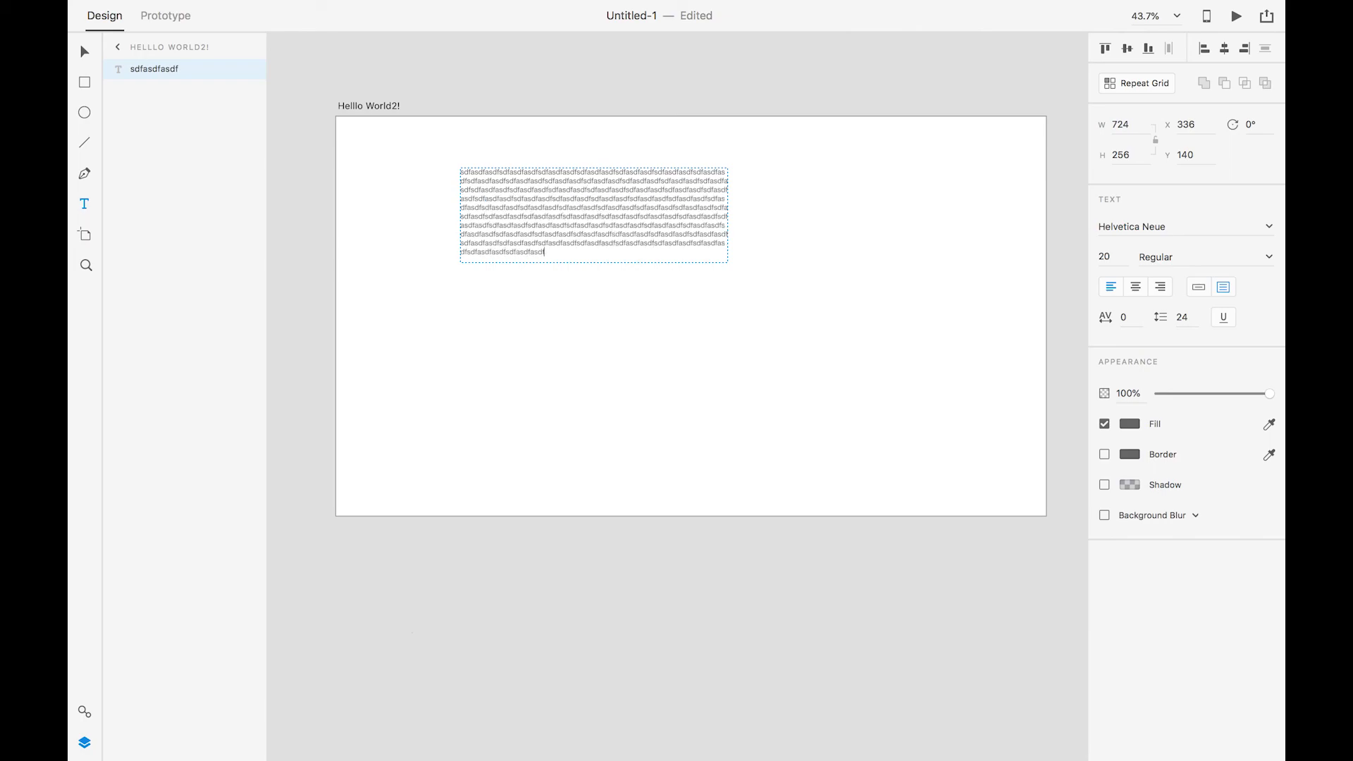
{"action": "key", "text": "super+v"}
{"action": "key", "text": "super+v"}
{"action": "key", "text": "super+v"}
{"action": "key", "text": "super+v"}
{"action": "key", "text": "super+v"}
{"action": "key", "text": "super+v"}
{"action": "key", "text": "super+v"}
{"action": "key", "text": "super+v"}
{"action": "key", "text": "super+v"}
{"action": "key", "text": "super+v"}
{"action": "key", "text": "super+v"}
{"action": "key", "text": "super+v"}
{"action": "key", "text": "super+v"}
{"action": "key", "text": "super+v"}
{"action": "key", "text": "super+v"}
{"action": "key", "text": "super+v"}
{"action": "key", "text": "super+v"}
{"action": "key", "text": "super+v"}
{"action": "key", "text": "super+v"}
{"action": "key", "text": "super+v"}
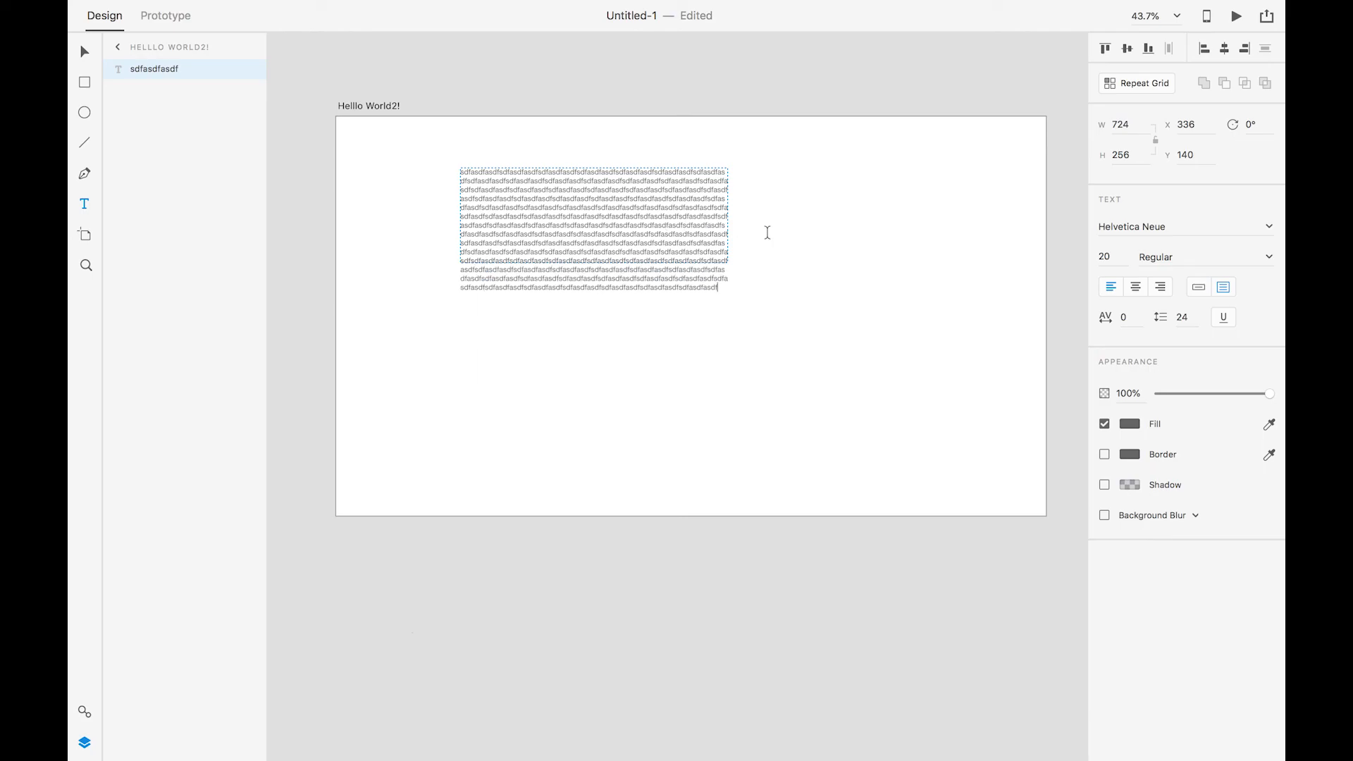
{"action": "key", "text": "Escape"}
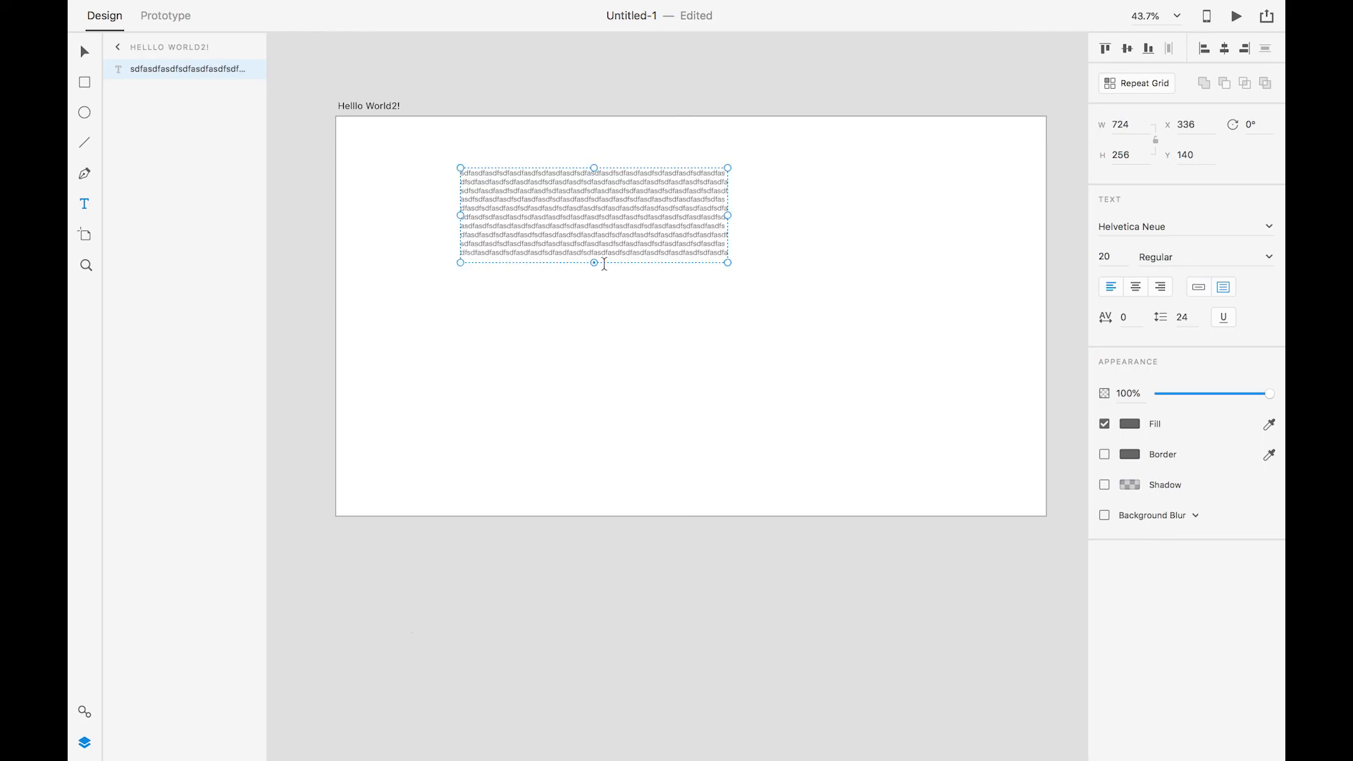
Extend the text area downward to a height of about 366 to fit all the overflowing text.
{"action": "scroll", "coordinate": [597, 266], "scroll_direction": "up", "scroll_amount": 5}
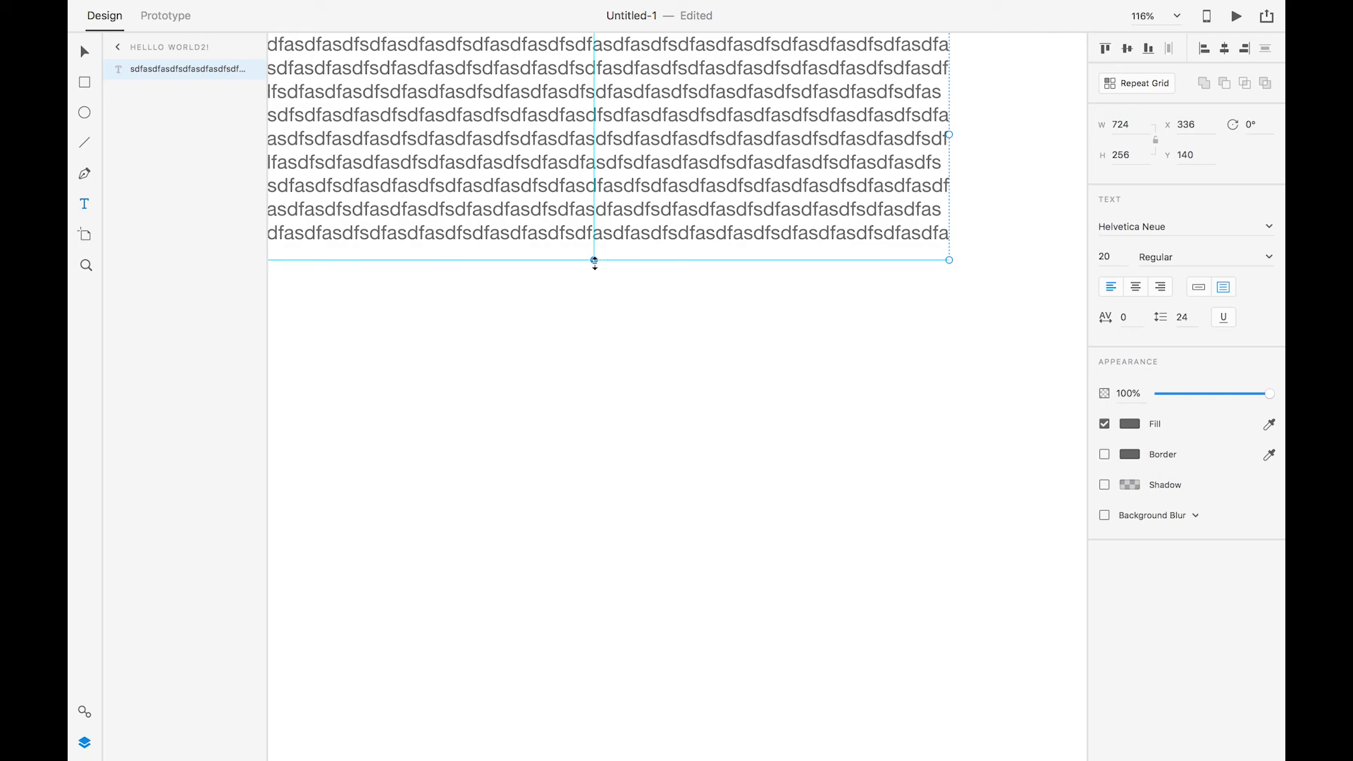
{"action": "scroll", "coordinate": [596, 273], "scroll_direction": "down", "scroll_amount": 3}
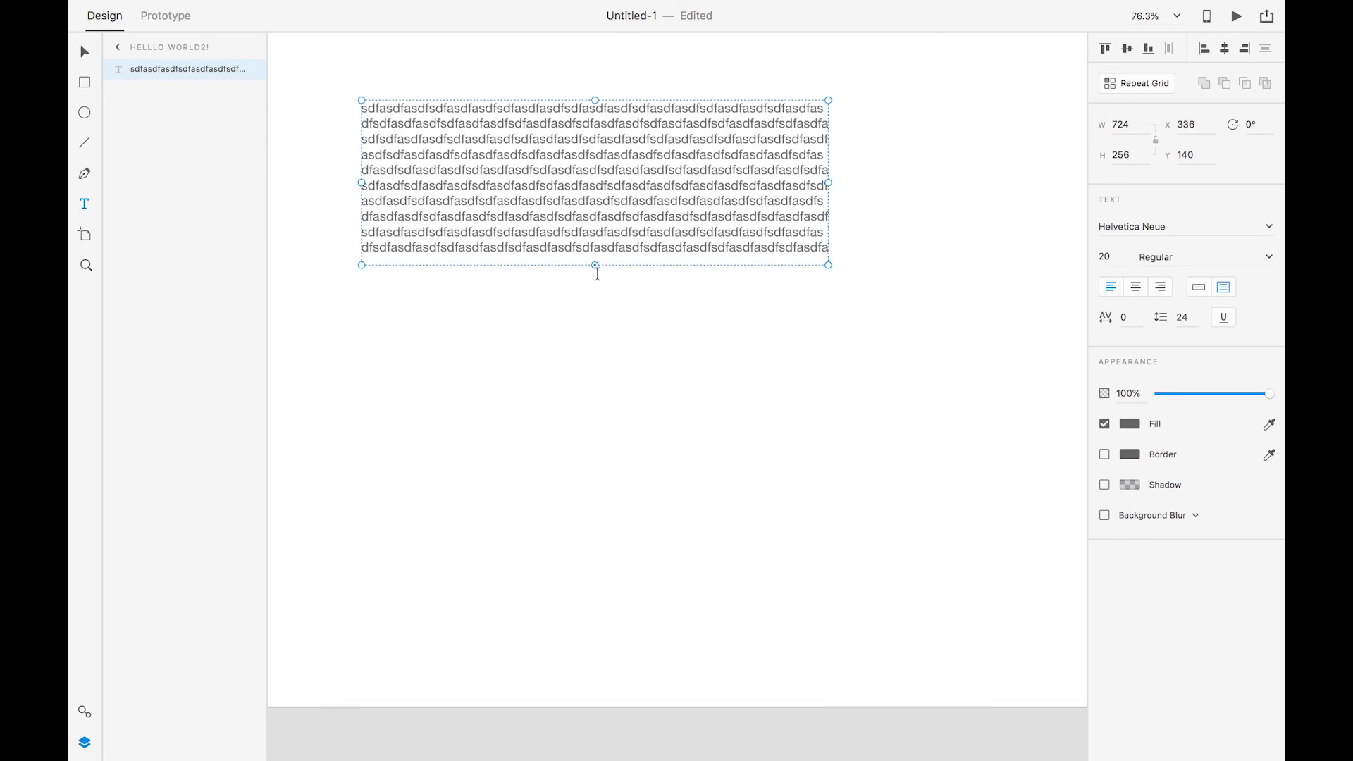
{"action": "scroll", "coordinate": [597, 273], "scroll_direction": "up", "scroll_amount": 1}
{"action": "left_click_drag", "start_coordinate": [595, 268], "coordinate": [596, 337]}
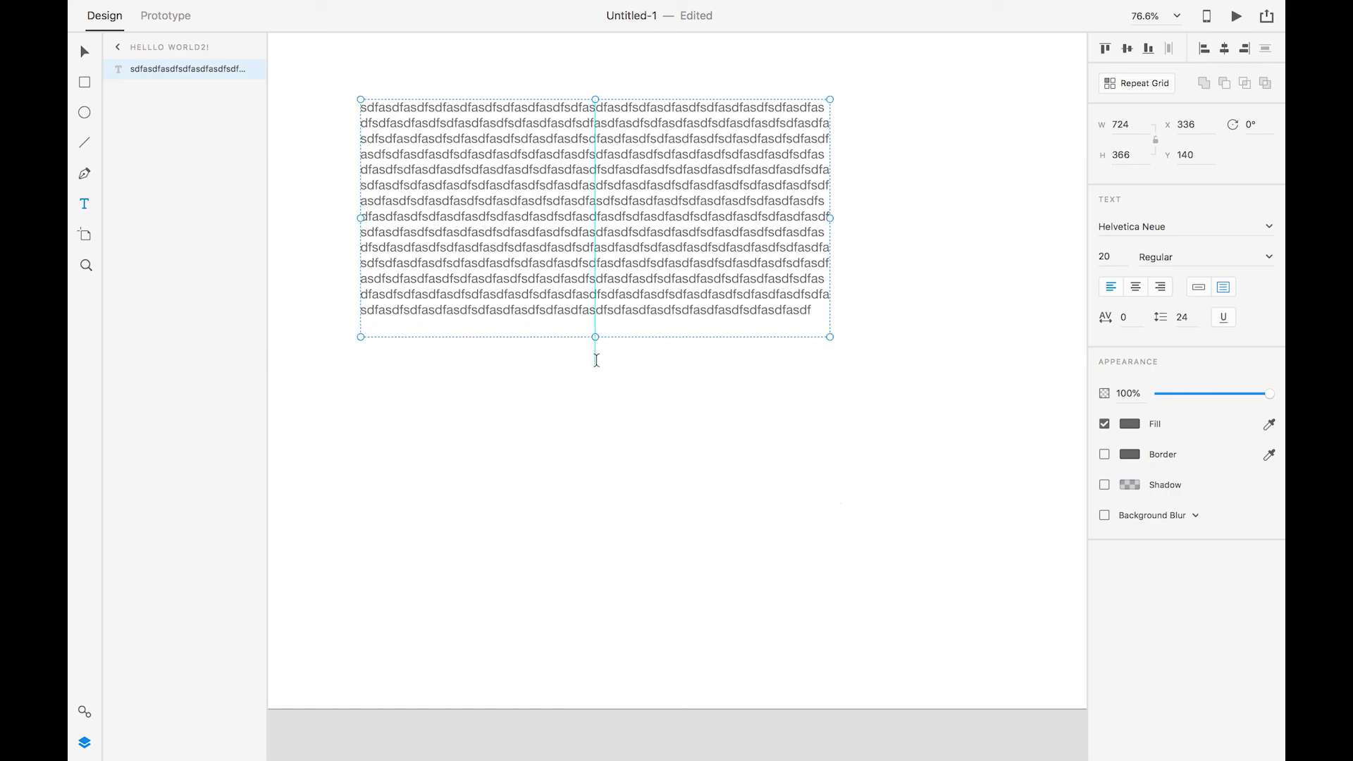
{"action": "scroll", "coordinate": [649, 253], "scroll_direction": "down", "scroll_amount": 1}
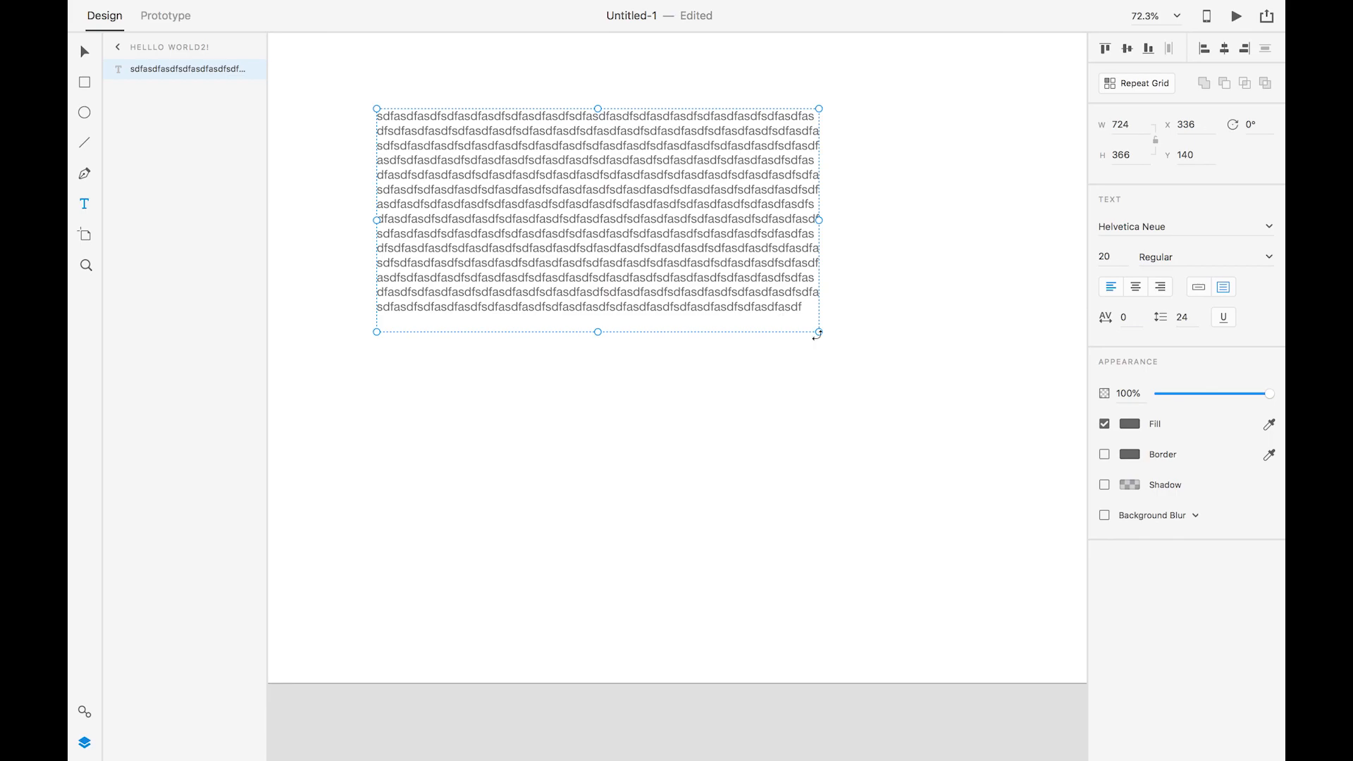
Shrink the text area to about 605 wide and 250 high, and select all of its text to reveal the overflow.
{"action": "left_click_drag", "start_coordinate": [821, 333], "coordinate": [746, 259]}
{"action": "double_click", "coordinate": [648, 223]}
{"action": "key", "text": "super+a"}
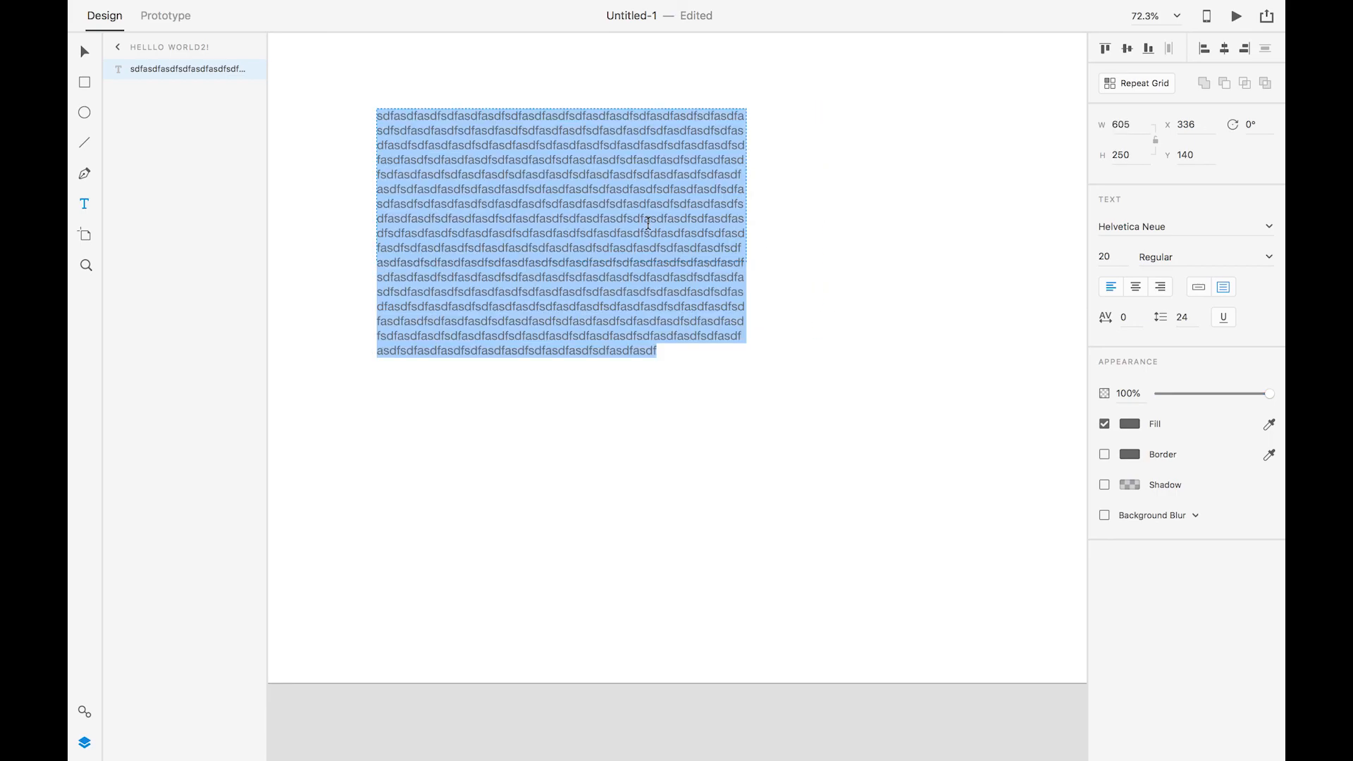
{"action": "key", "text": "Escape"}
{"action": "left_click", "coordinate": [867, 201]}
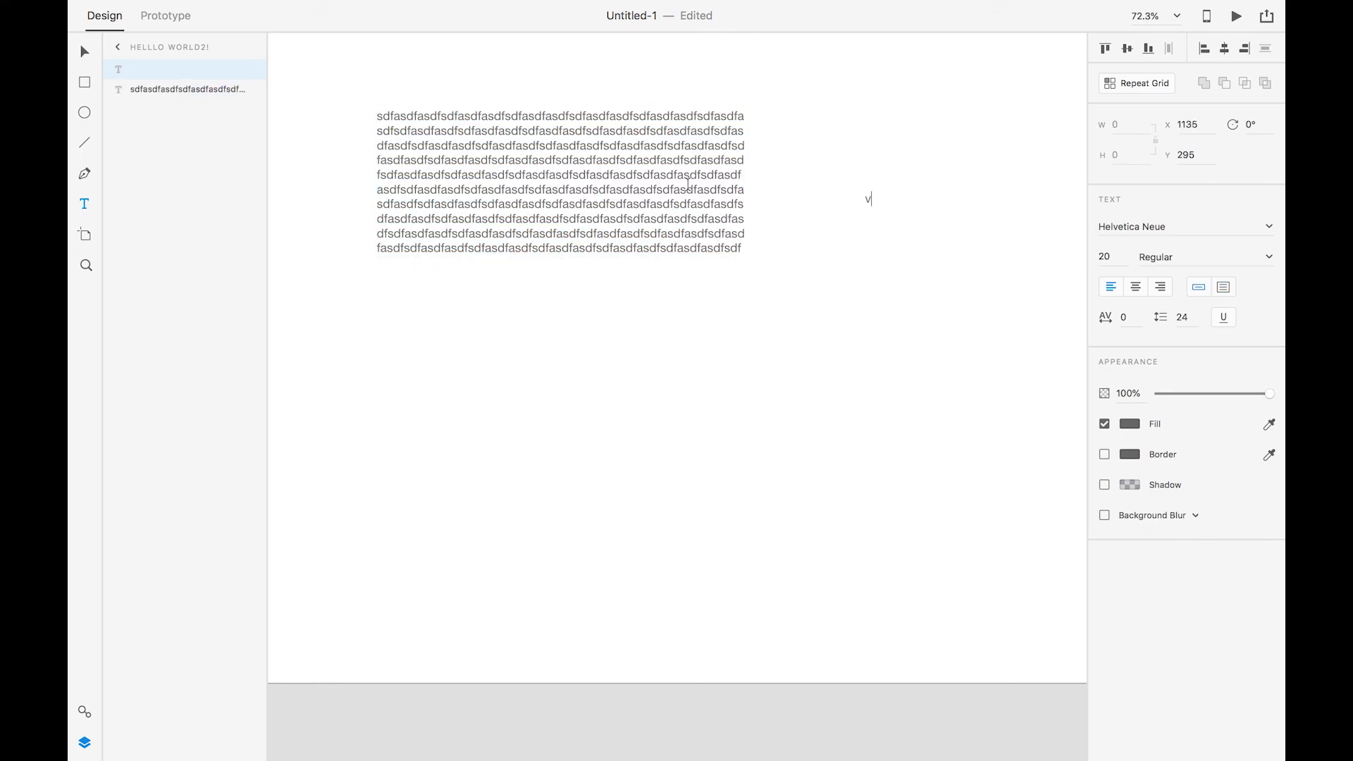
{"action": "left_click_drag", "start_coordinate": [864, 212], "coordinate": [880, 200]}
{"action": "key", "text": "BackSpace"}
{"action": "key", "text": "Escape"}
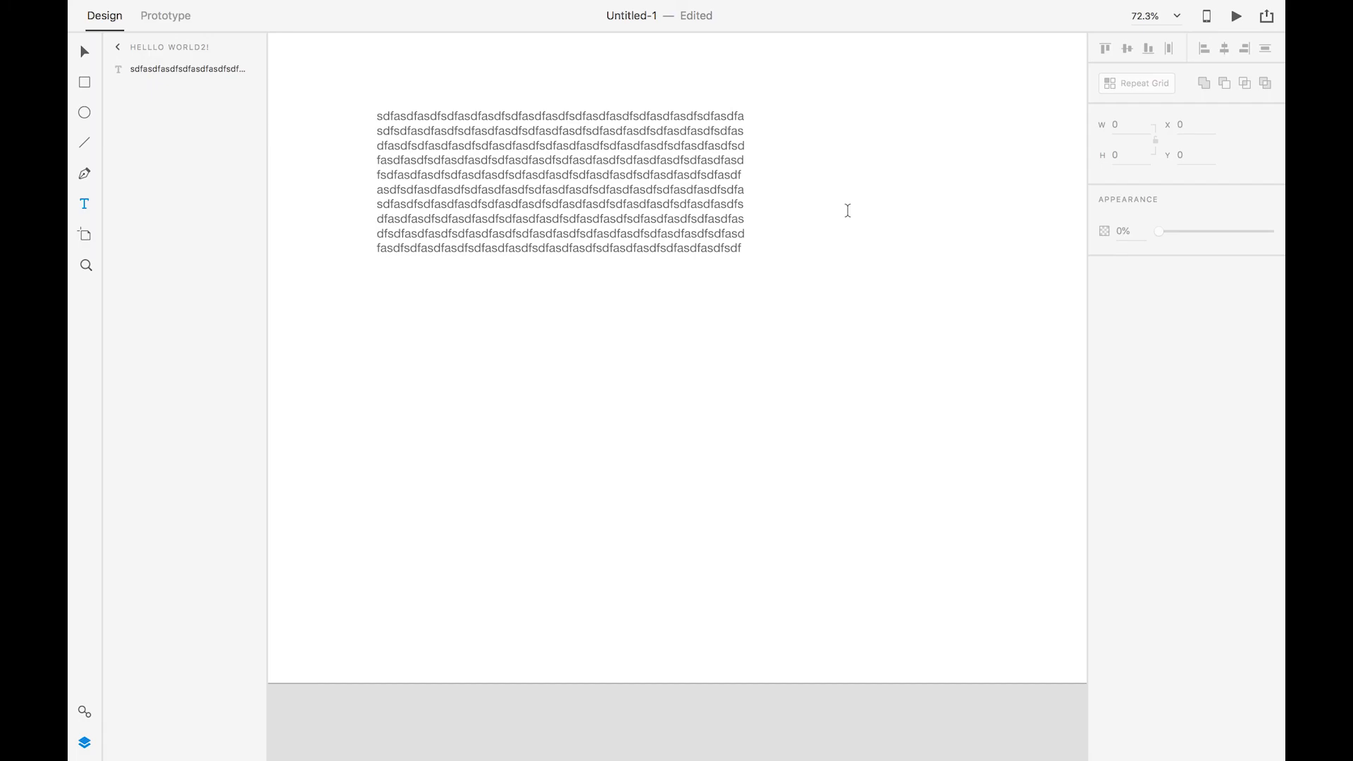
Add point text beside the text area with five placeholder lines from "sdfsadfasdfasdfsadf" to "asdfjsadlfjasldfsd", leaving blank lines after the second, third and fourth.
{"action": "left_click", "coordinate": [843, 127]}
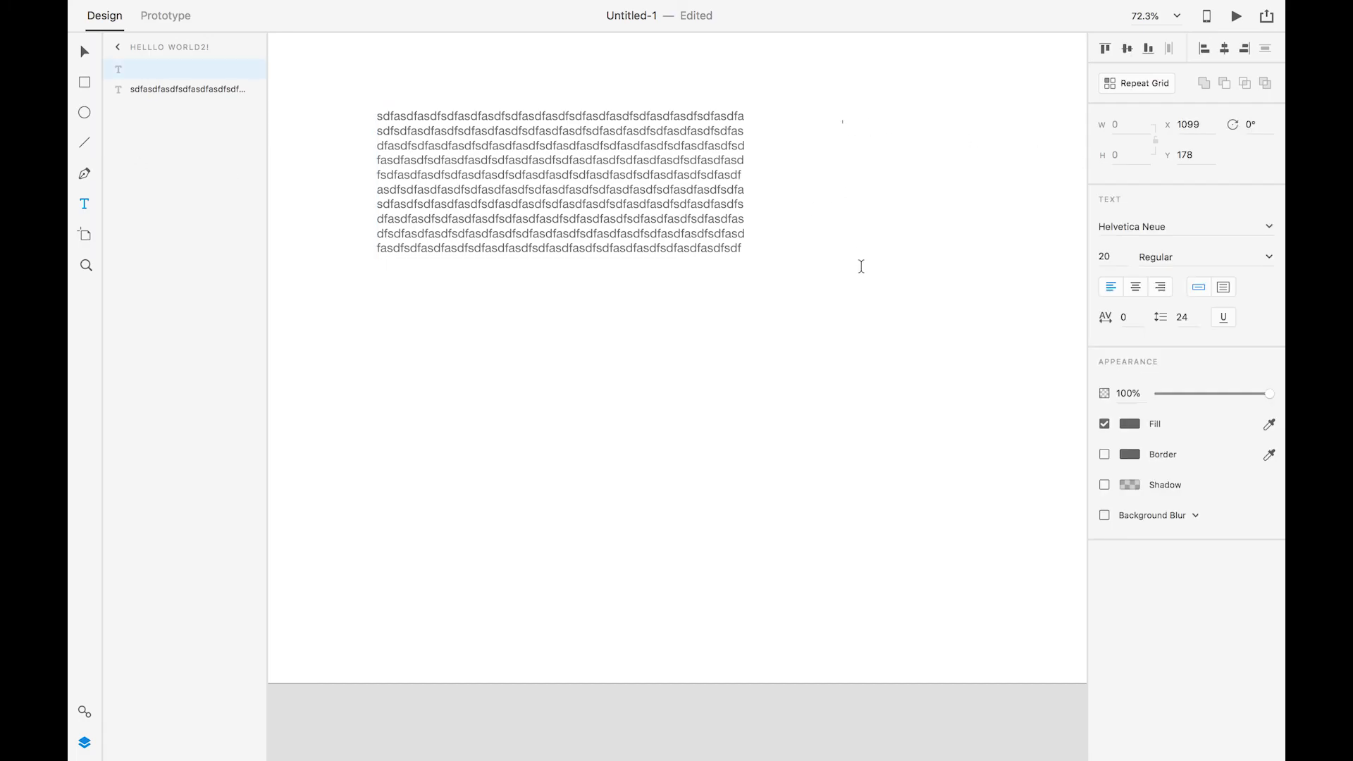
{"action": "type", "text": "sdfsadfasdfasdfsadf"}
{"action": "key", "text": "Return"}
{"action": "type", "text": "sadfasldjflsjdfsa"}
{"action": "key", "text": "Return"}
{"action": "key", "text": "Return"}
{"action": "type", "text": "asdfalsdjflka"}
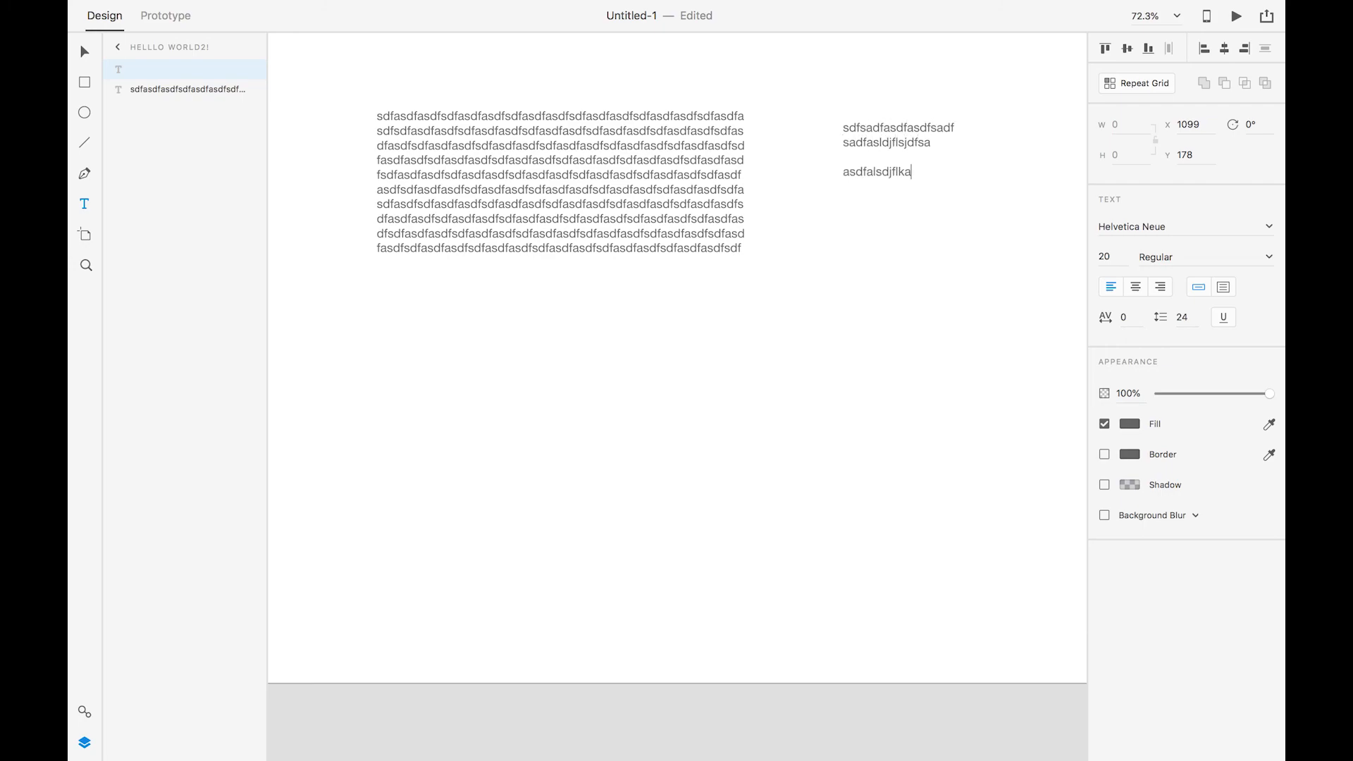
{"action": "type", "text": "sjdfljsadlkf  asdfjalsdjflsdajf"}
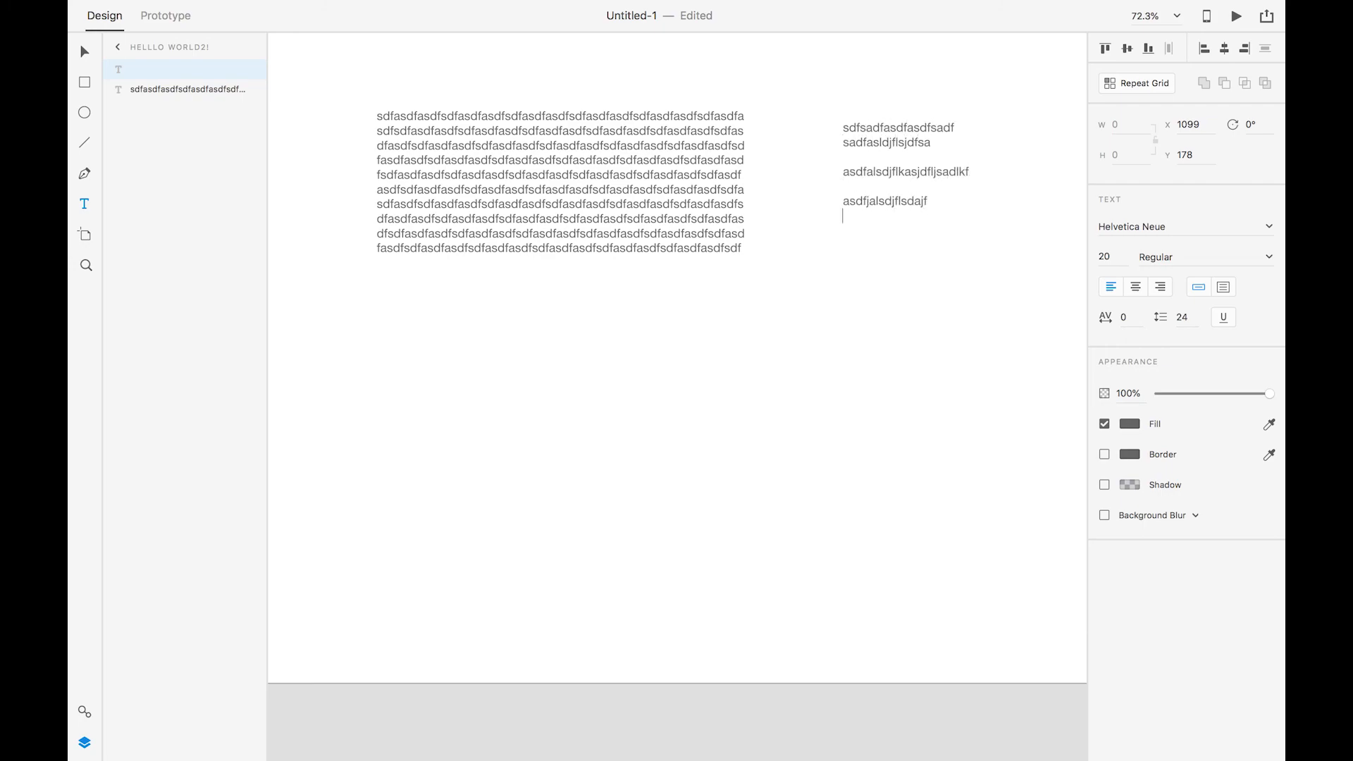
{"action": "key", "text": "Return"}
{"action": "key", "text": "Return"}
{"action": "type", "text": "asdfjsadlfjasldfsd"}
{"action": "key", "text": "Escape"}
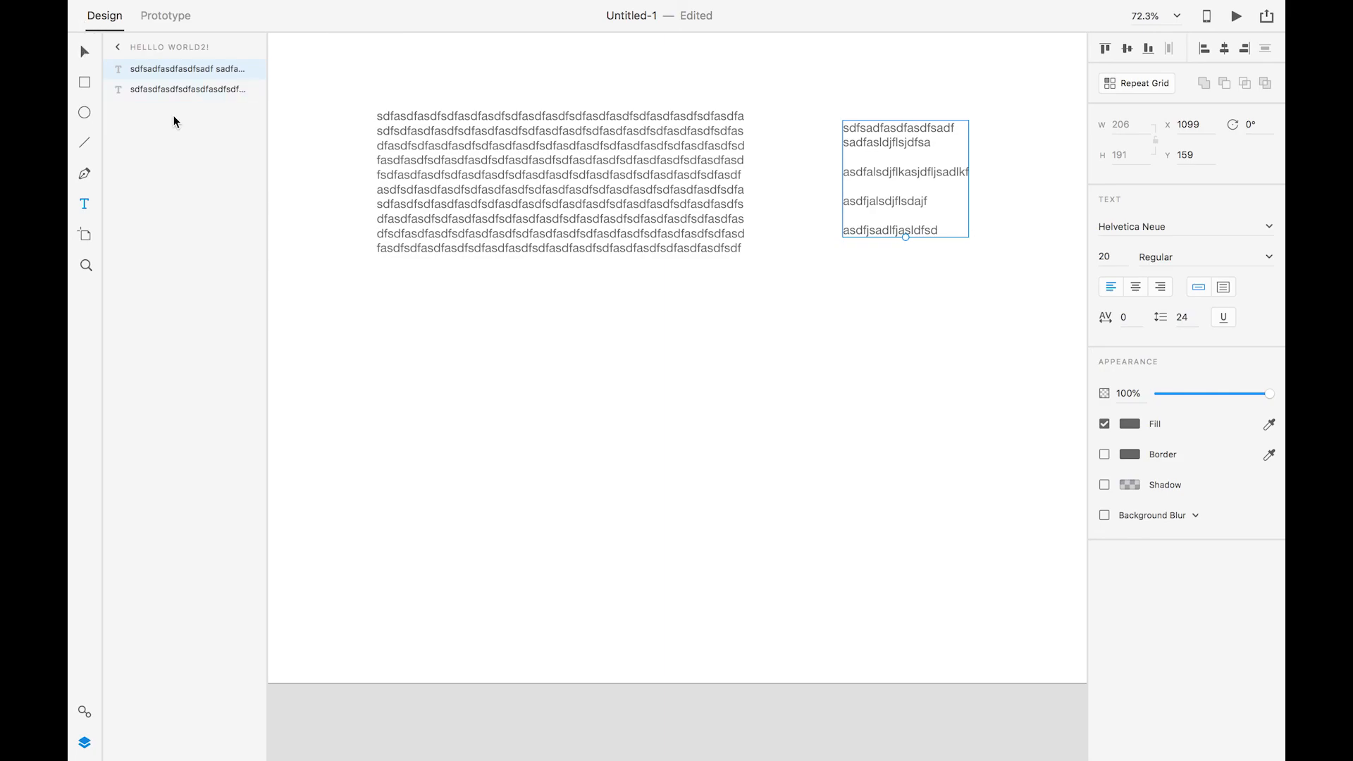
{"action": "left_click", "coordinate": [763, 302]}
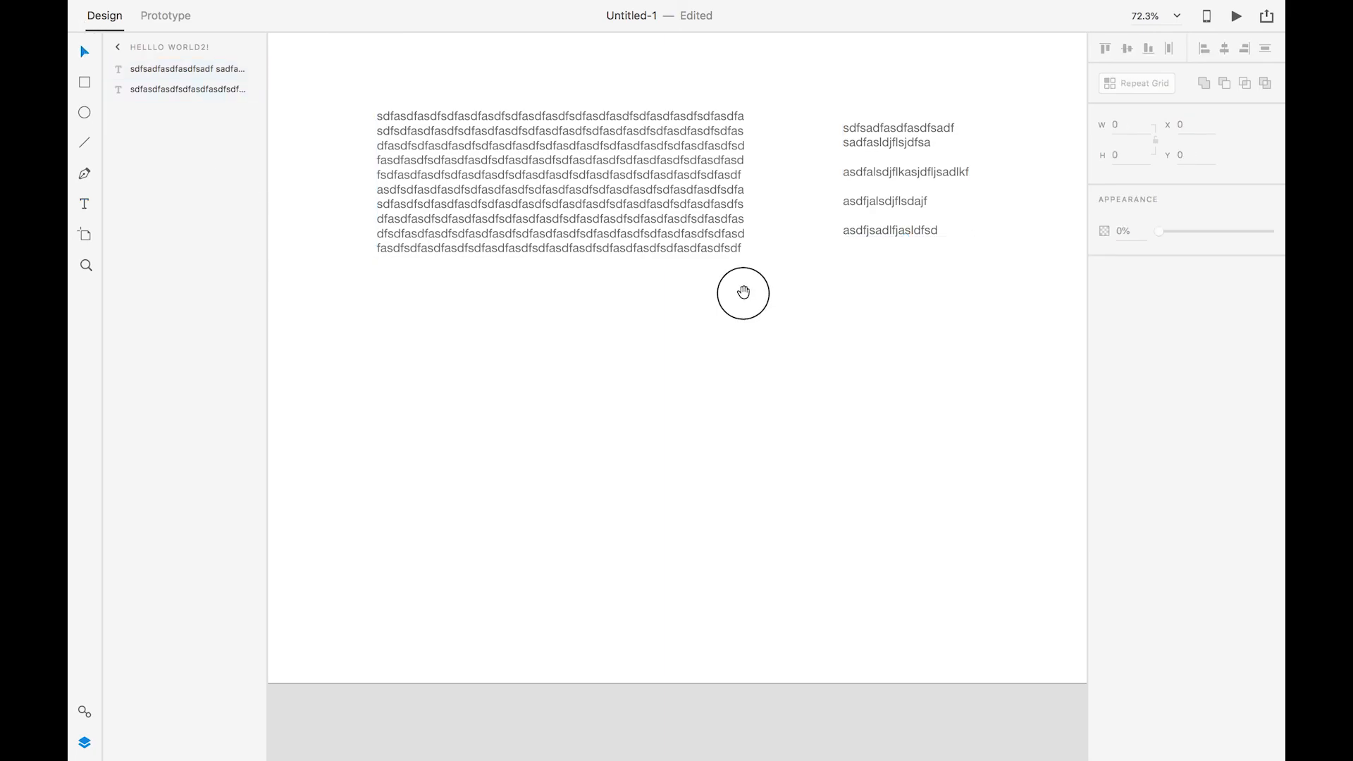
Select the five-line point text and set its font to Hiragino Mincho Pro.
{"action": "left_click_drag", "start_coordinate": [743, 292], "coordinate": [669, 301]}
{"action": "left_click", "coordinate": [820, 210]}
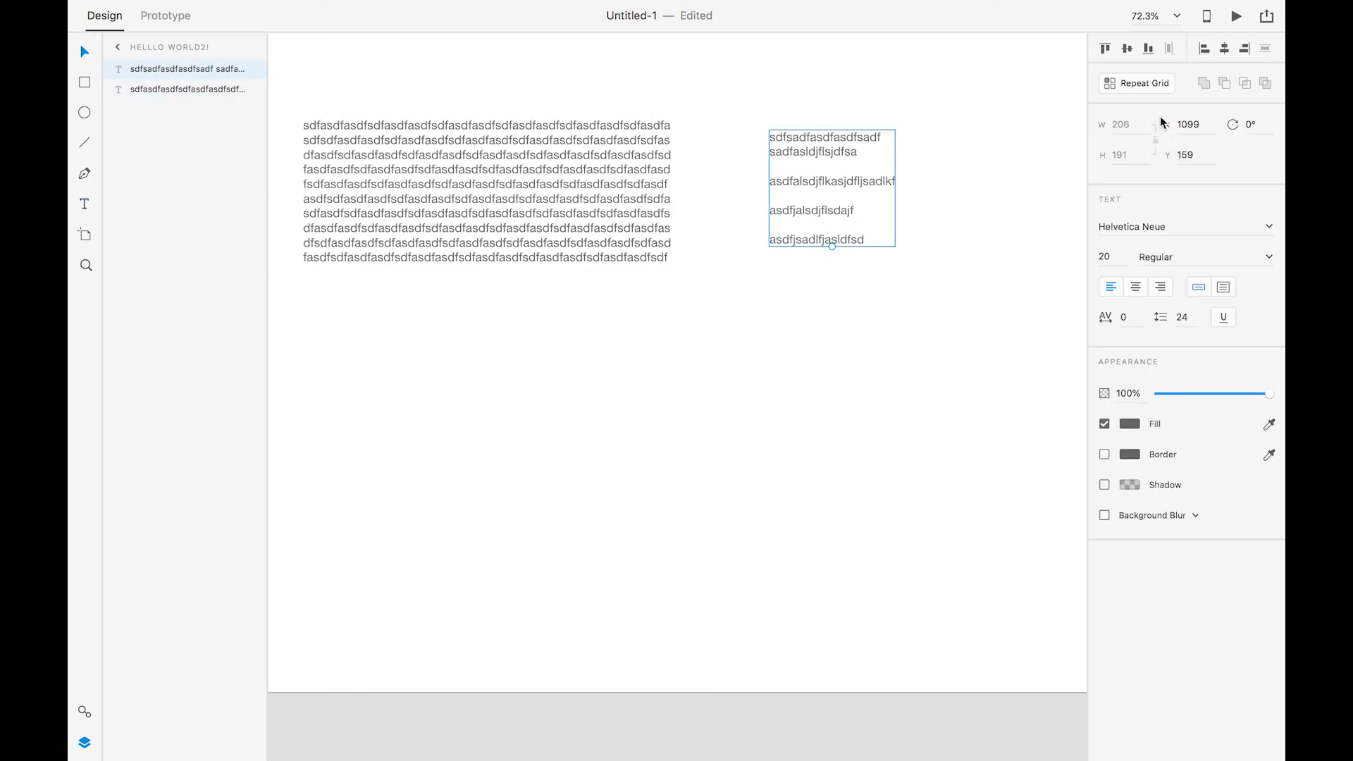
{"action": "left_click", "coordinate": [1185, 125]}
{"action": "left_click", "coordinate": [1267, 232]}
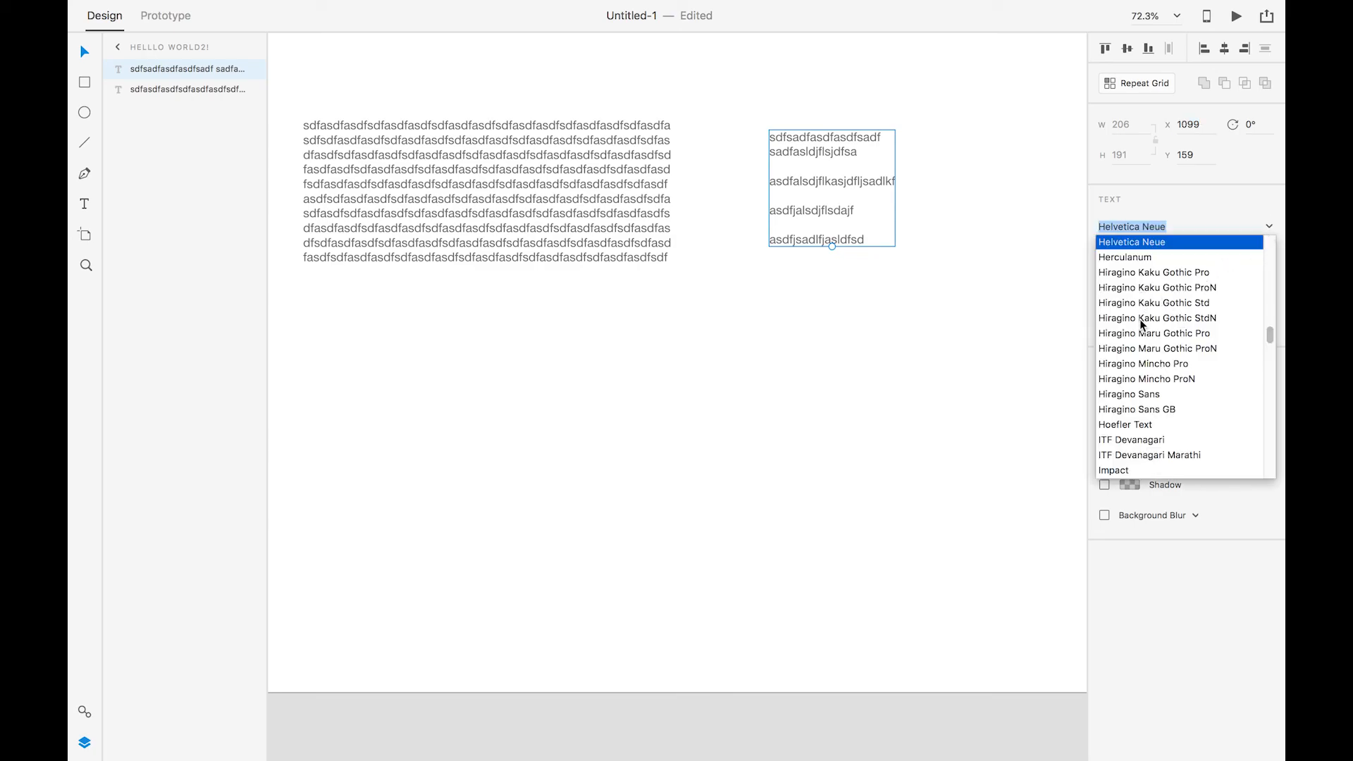
{"action": "left_click", "coordinate": [1139, 362]}
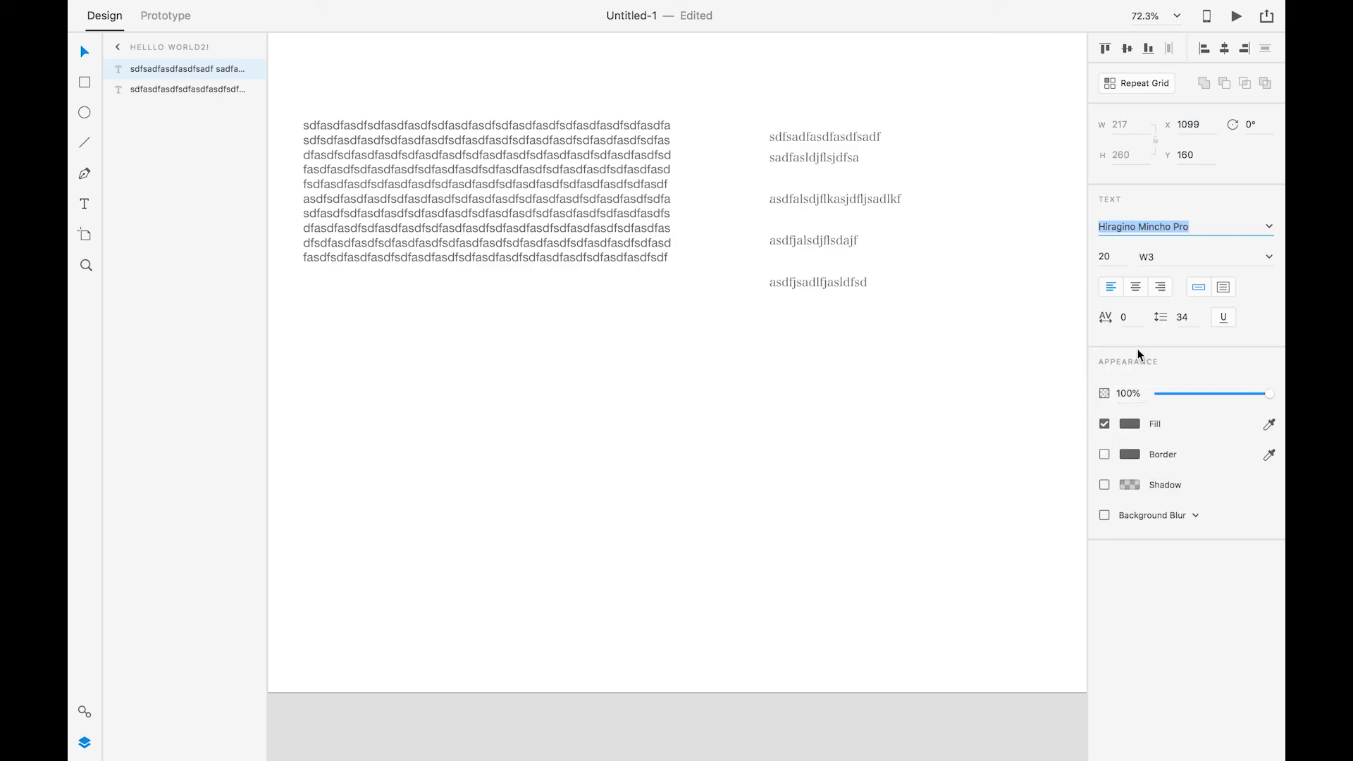
Step through the following fonts and change the point text to Iowan Old Style.
{"action": "left_click", "coordinate": [1210, 227]}
{"action": "key", "text": "Down"}
{"action": "key", "text": "Down"}
{"action": "key", "text": "Down"}
{"action": "key", "text": "Down"}
{"action": "key", "text": "Down"}
{"action": "key", "text": "Down"}
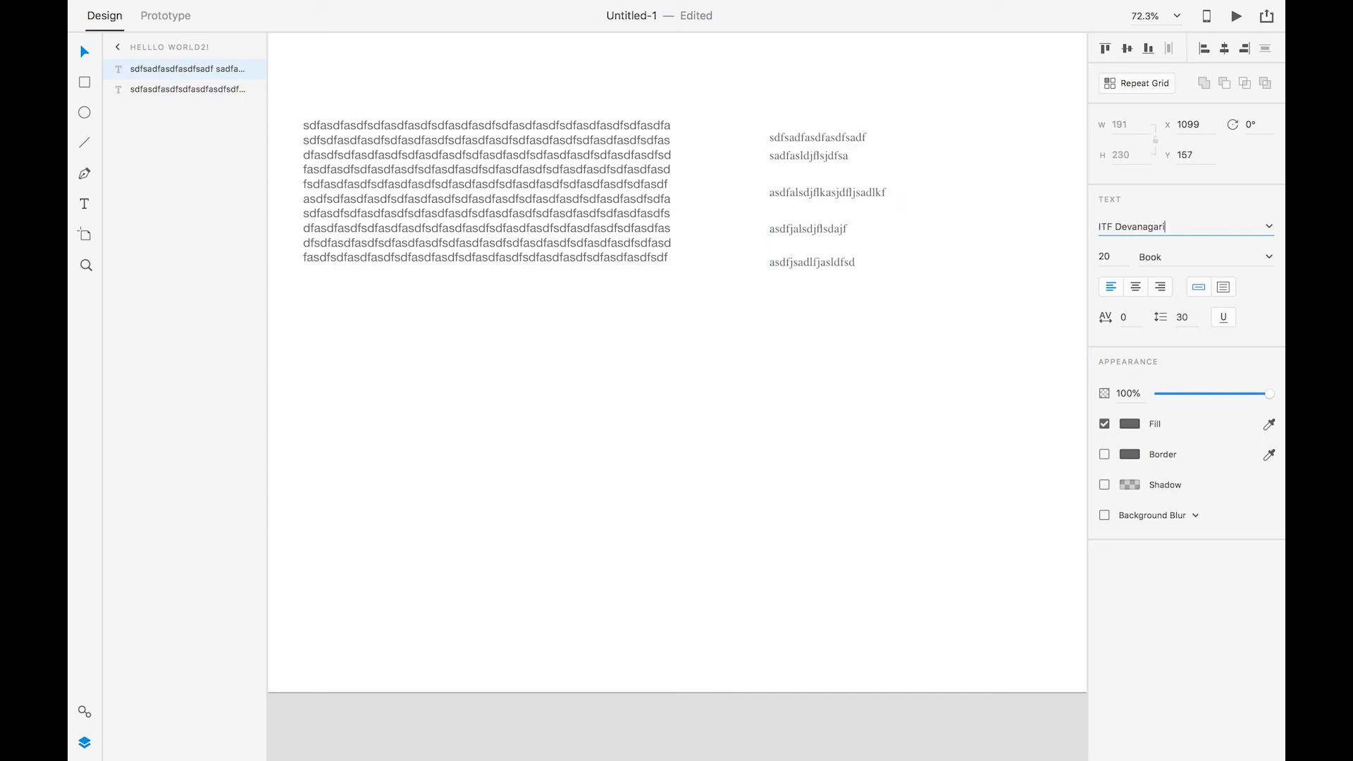
Set the point text's font size to 42.
{"action": "left_click", "coordinate": [1119, 254]}
{"action": "type", "text": "1"}
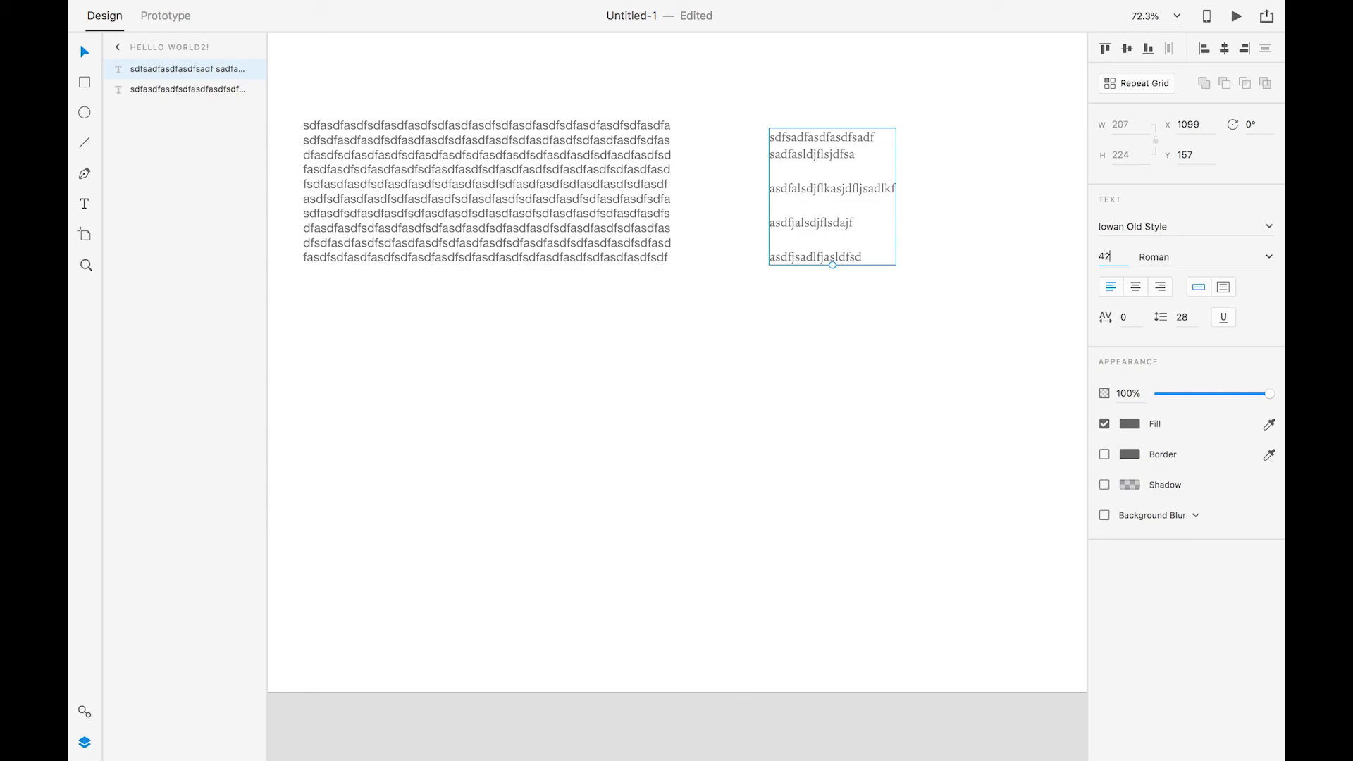
{"action": "key", "text": "Tab"}
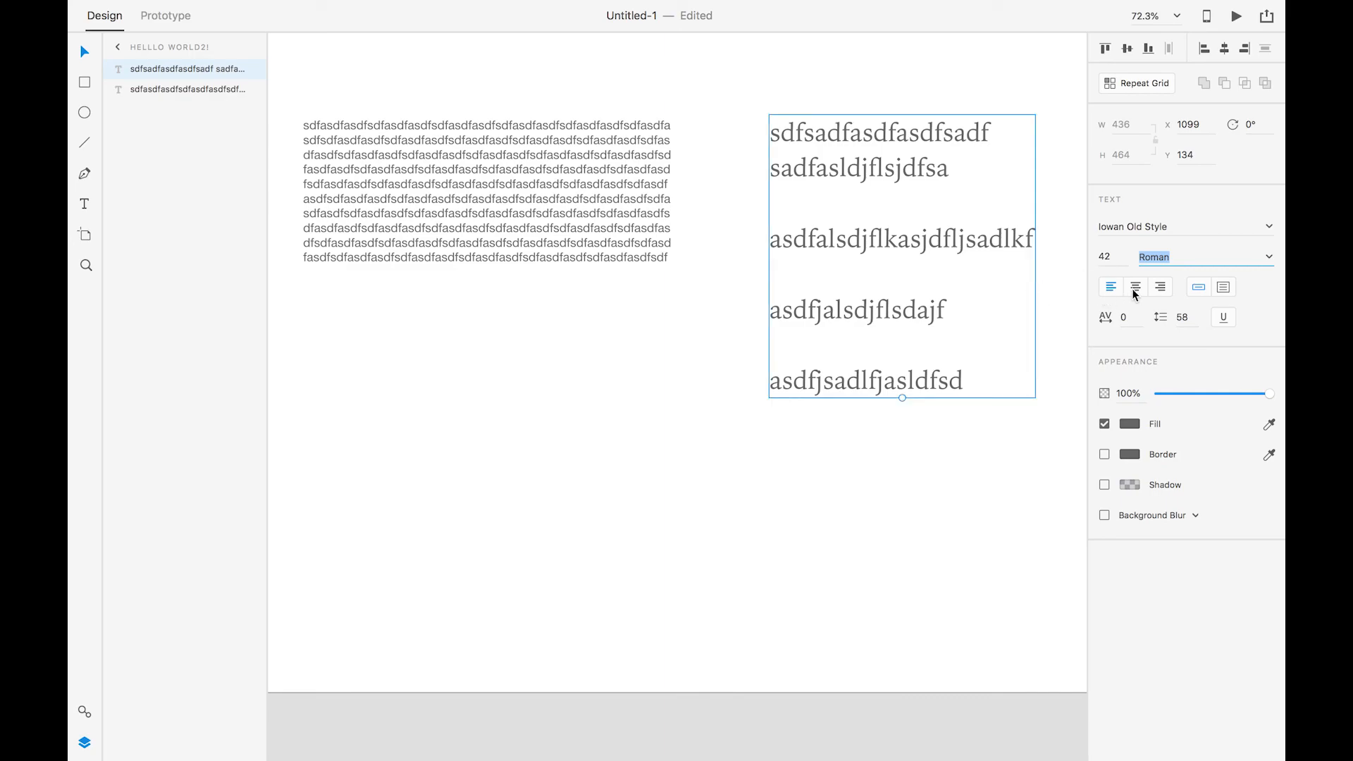
Try centre and right alignment on the five-line point text, and return it to left alignment.
{"action": "left_click", "coordinate": [1135, 290]}
{"action": "left_click", "coordinate": [1159, 287]}
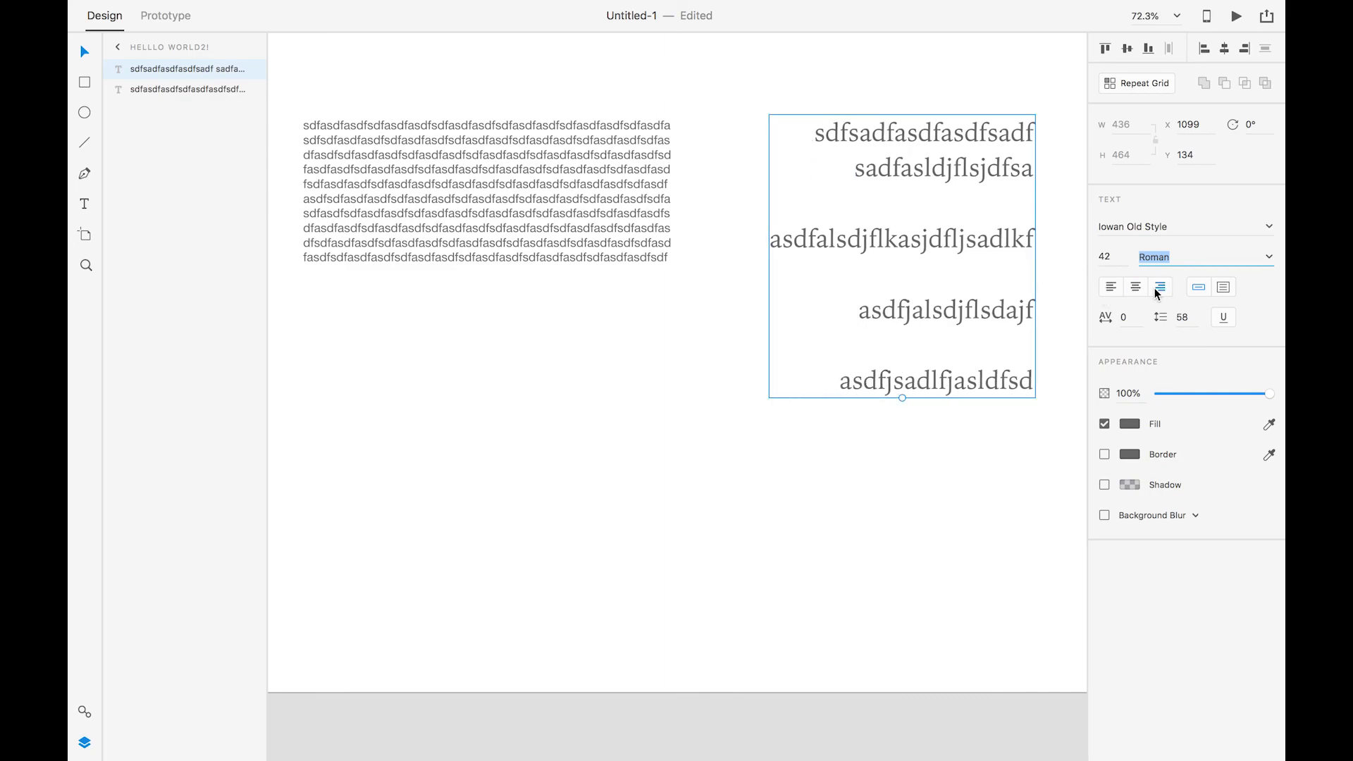
{"action": "left_click", "coordinate": [1136, 288]}
{"action": "left_click", "coordinate": [1120, 289]}
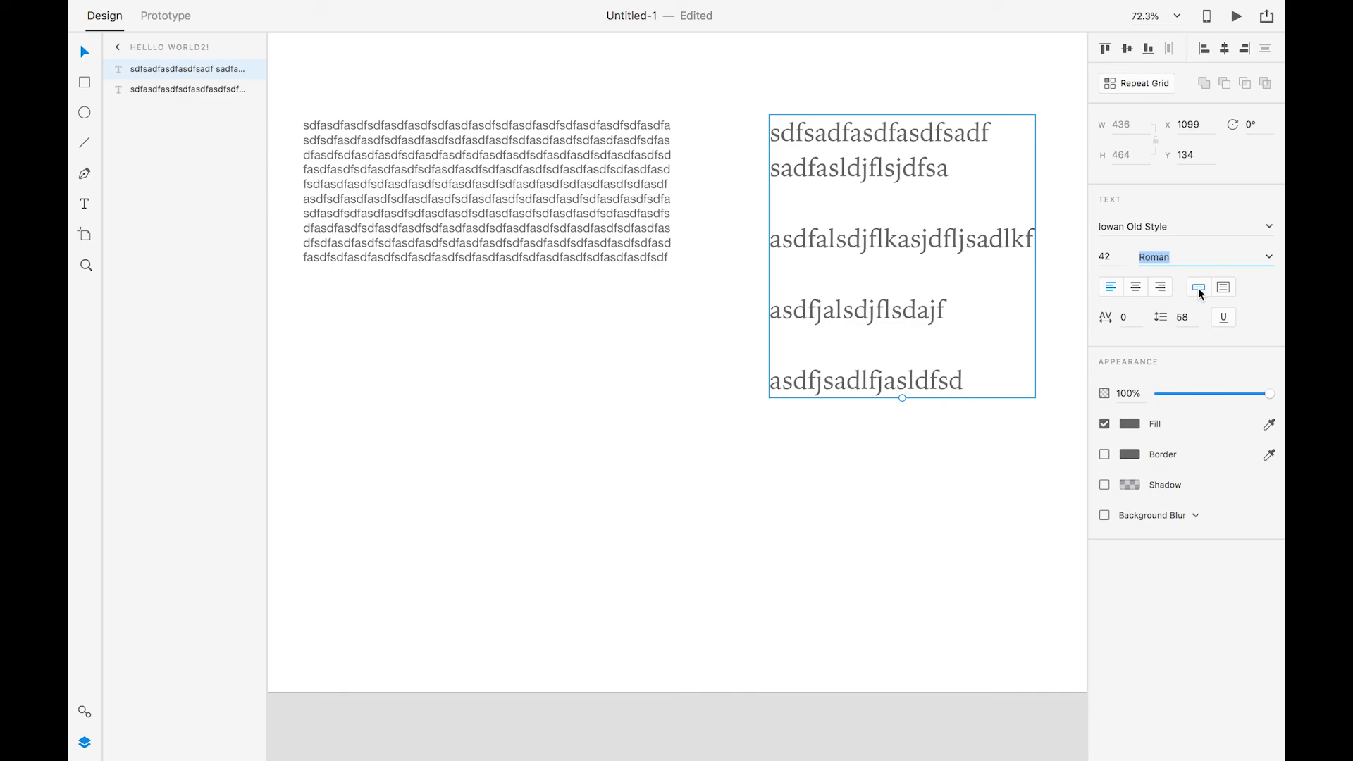
Convert the five-line point text to area text, try changing its frame height, and compare both text types.
{"action": "left_click", "coordinate": [1223, 287]}
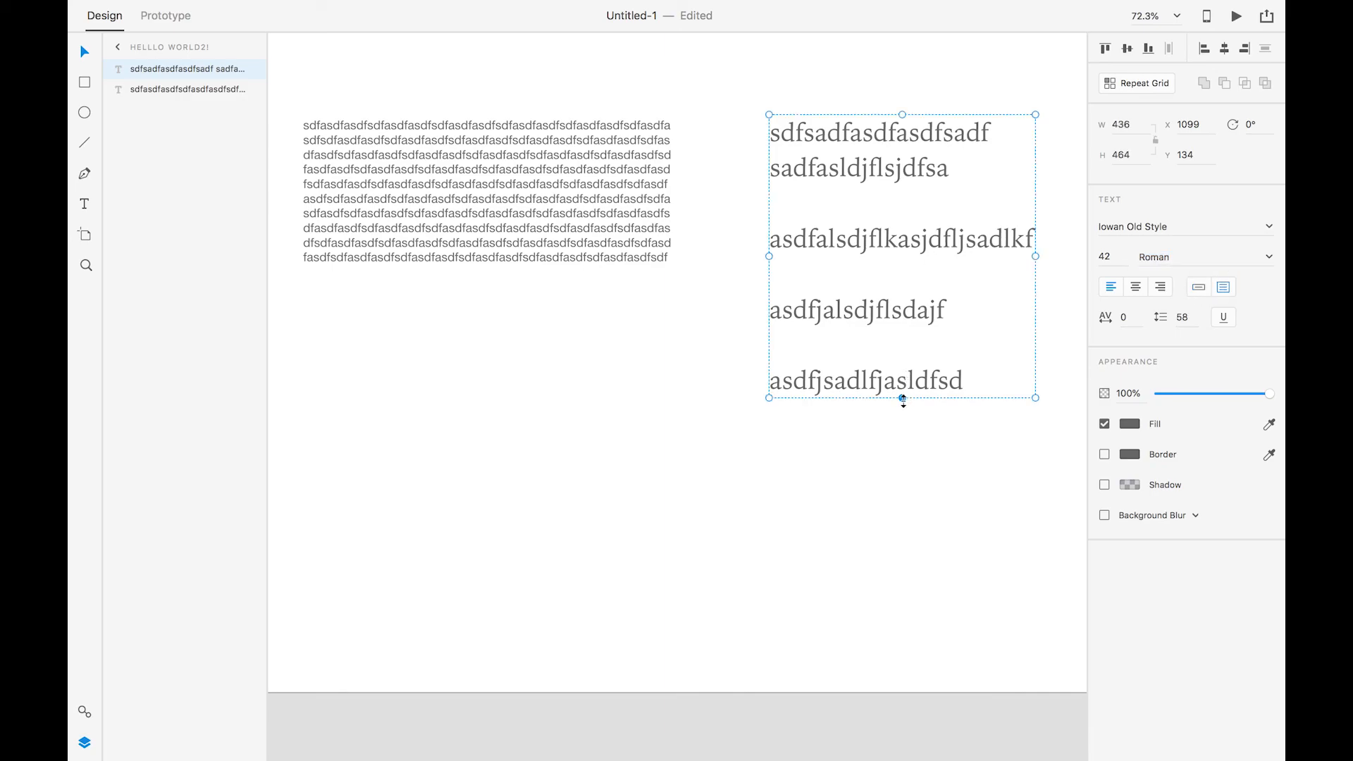
{"action": "left_click_drag", "start_coordinate": [903, 392], "coordinate": [914, 351]}
{"action": "key", "text": "super+z"}
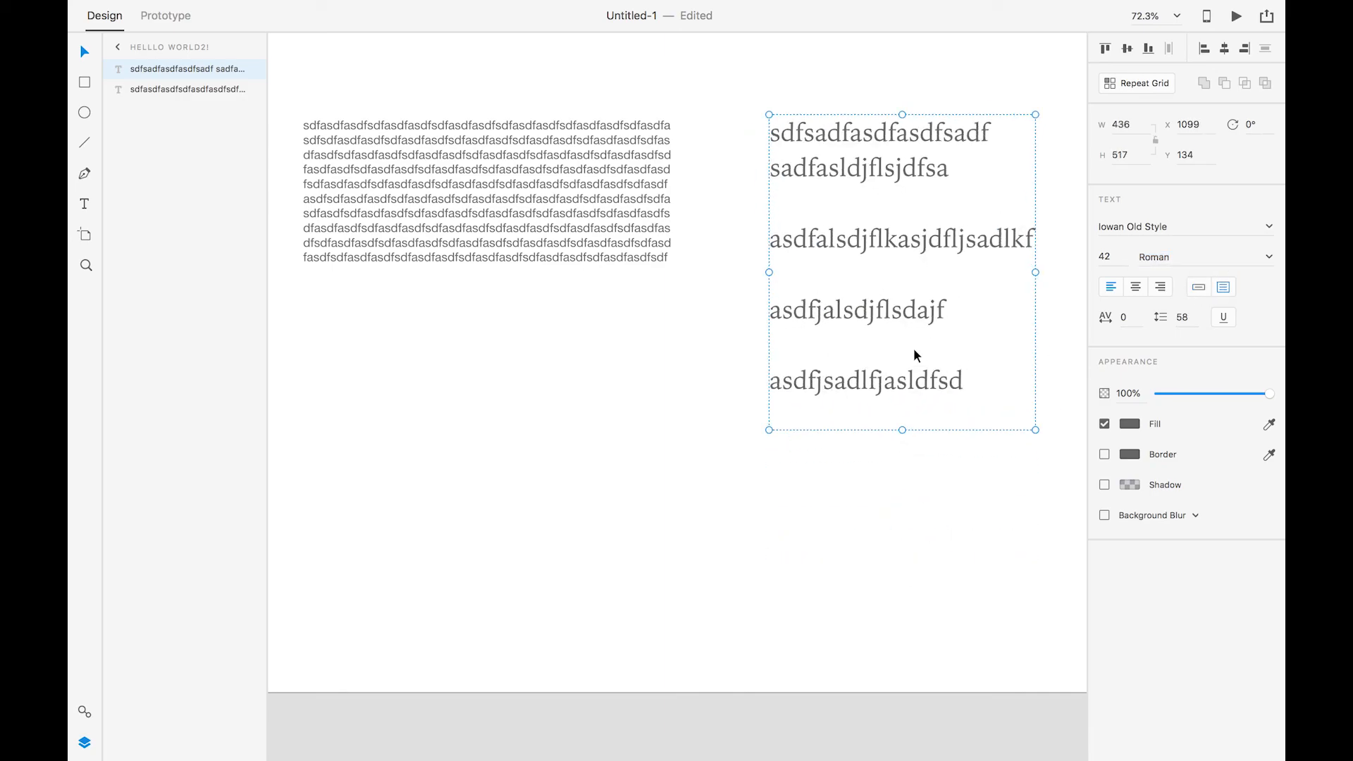
{"action": "left_click", "coordinate": [1203, 291]}
{"action": "left_click", "coordinate": [1221, 289]}
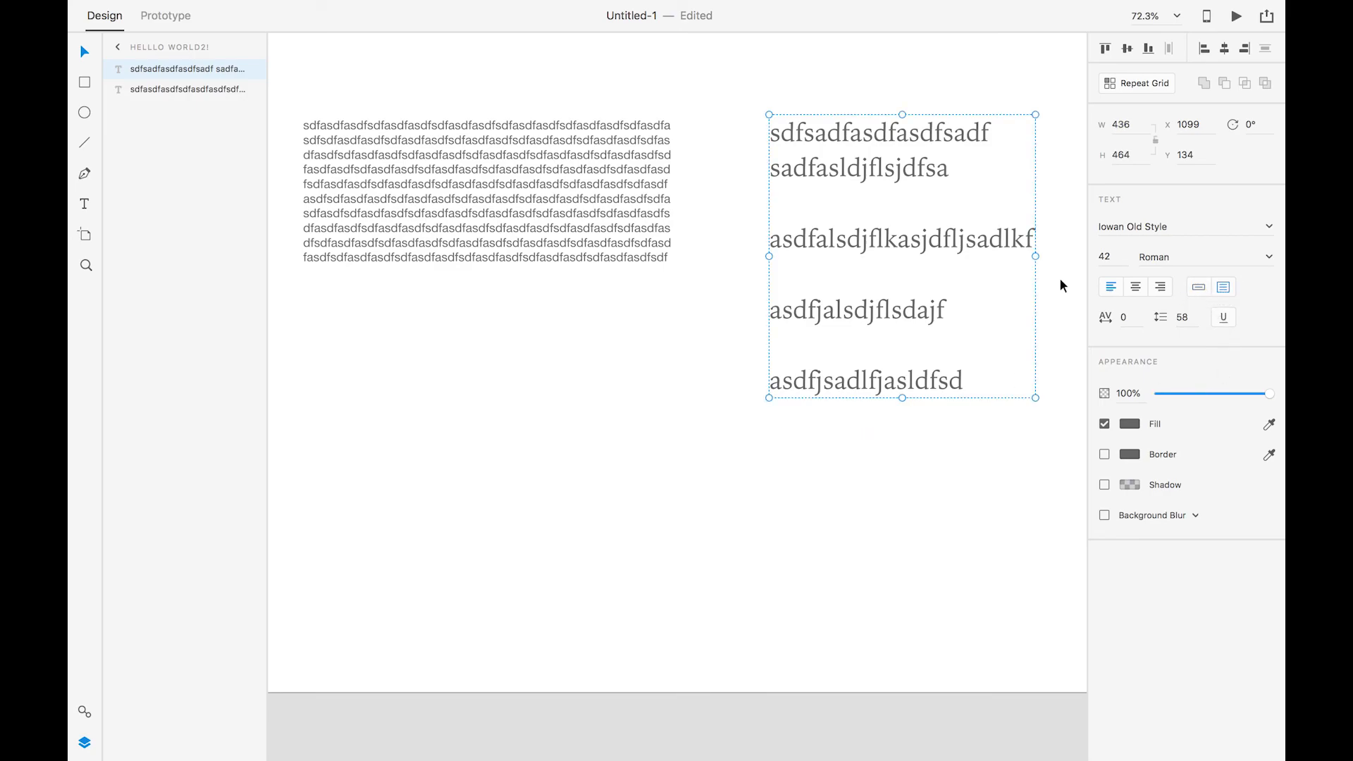
Convert the long placeholder text block from area text to point text.
{"action": "left_click", "coordinate": [384, 138]}
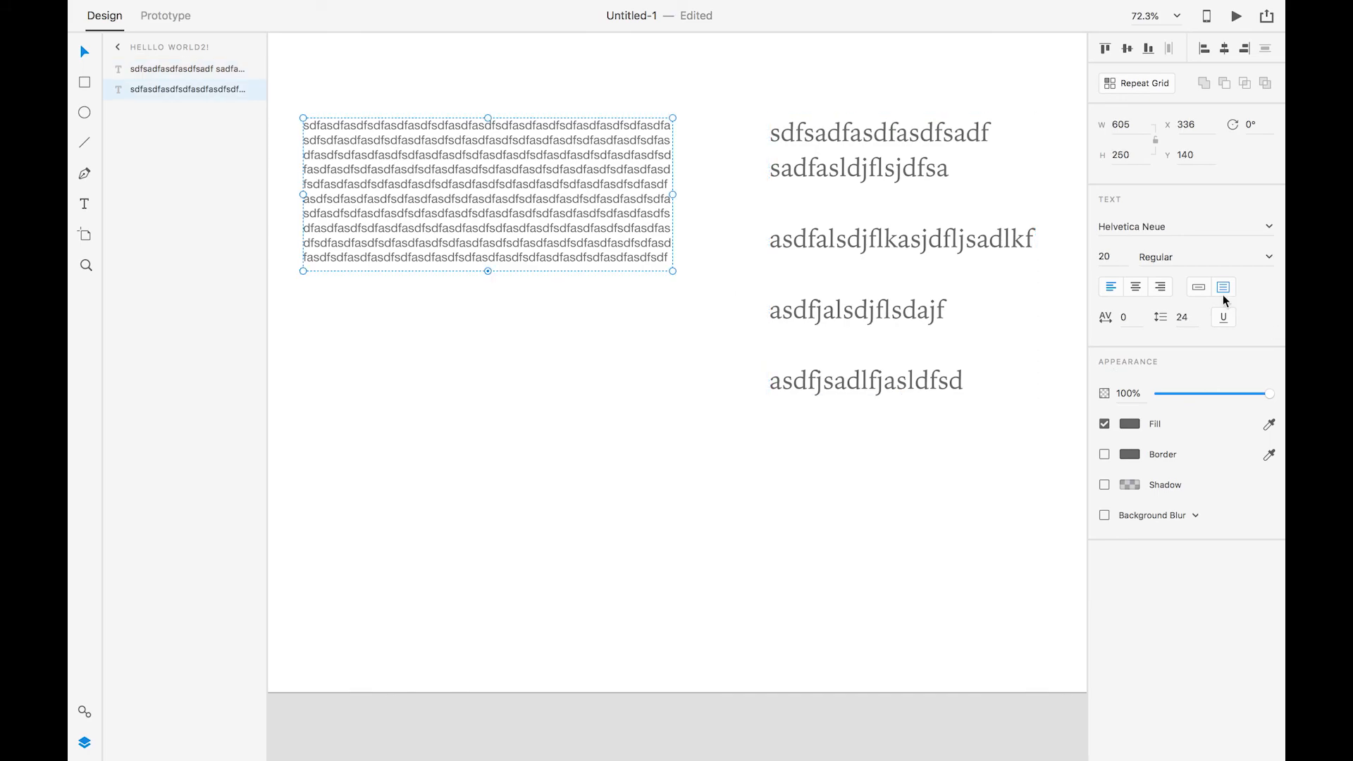
{"action": "left_click", "coordinate": [822, 132]}
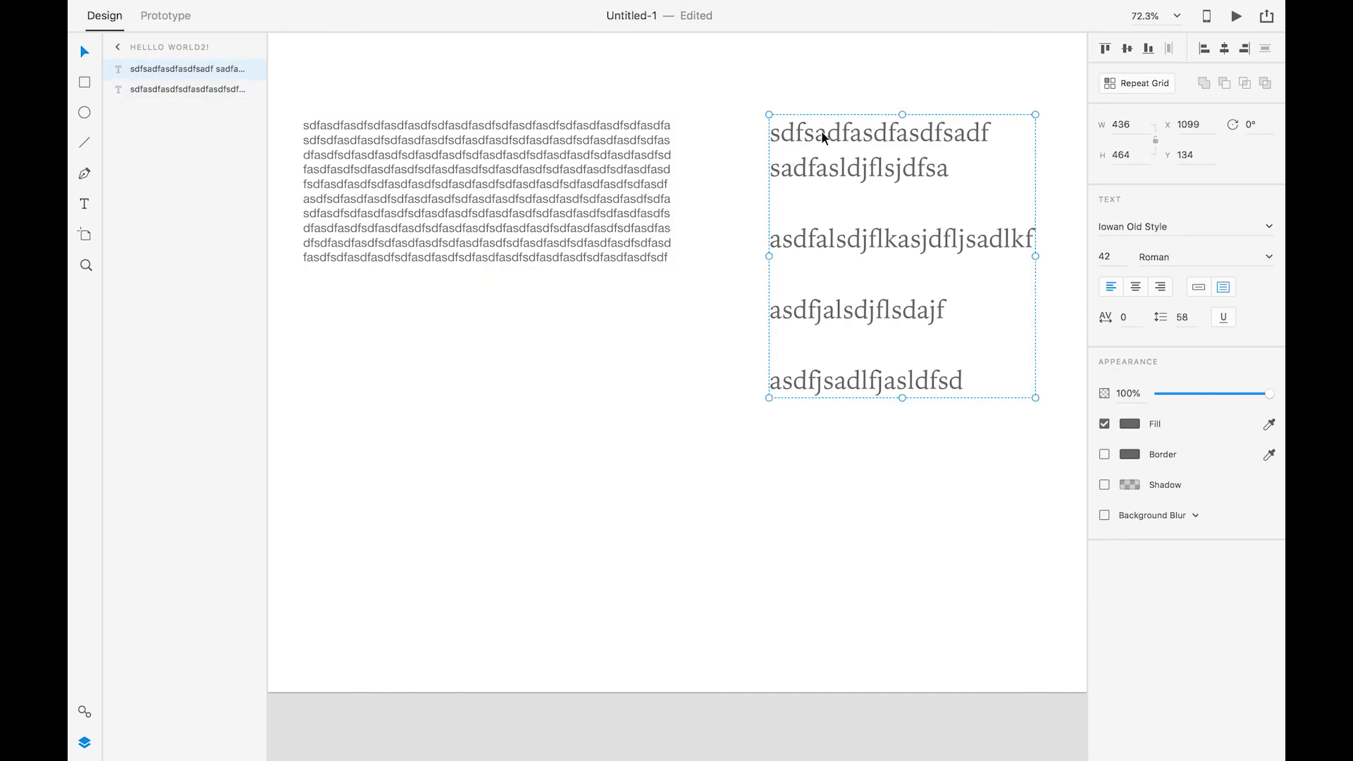
{"action": "left_click", "coordinate": [445, 185]}
{"action": "left_click", "coordinate": [1198, 288]}
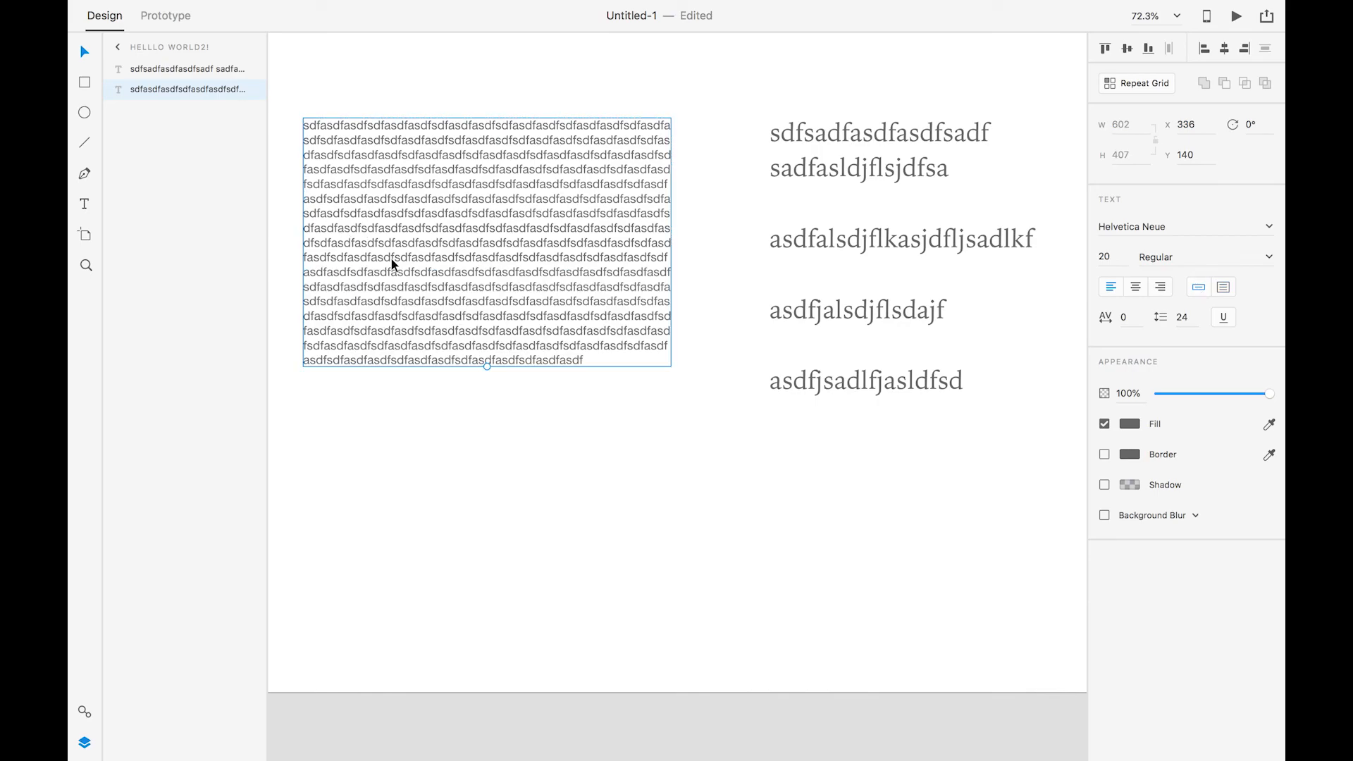
{"action": "left_click", "coordinate": [540, 396]}
{"action": "left_click", "coordinate": [525, 284]}
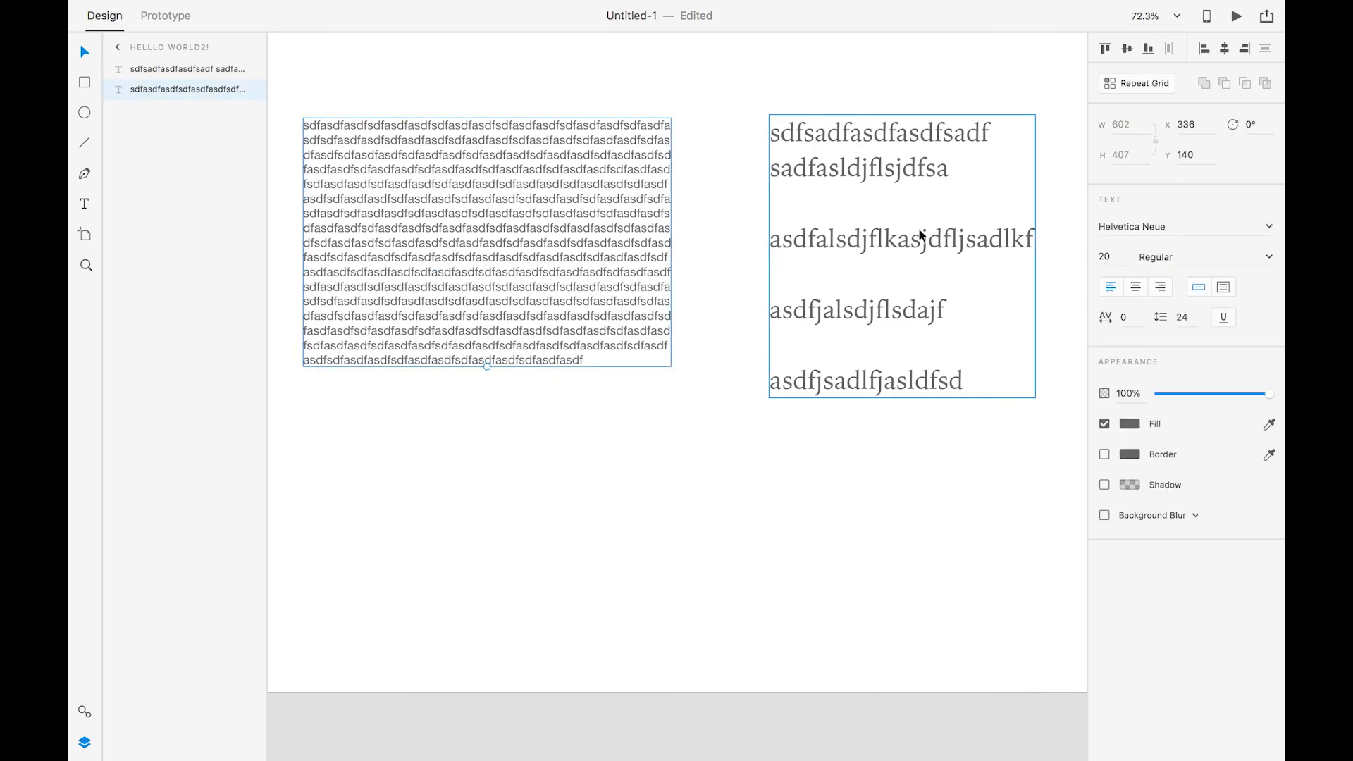
Switch the five-line text back to point text and set its character spacing to 100.
{"action": "left_click", "coordinate": [881, 245]}
{"action": "left_click", "coordinate": [1222, 291]}
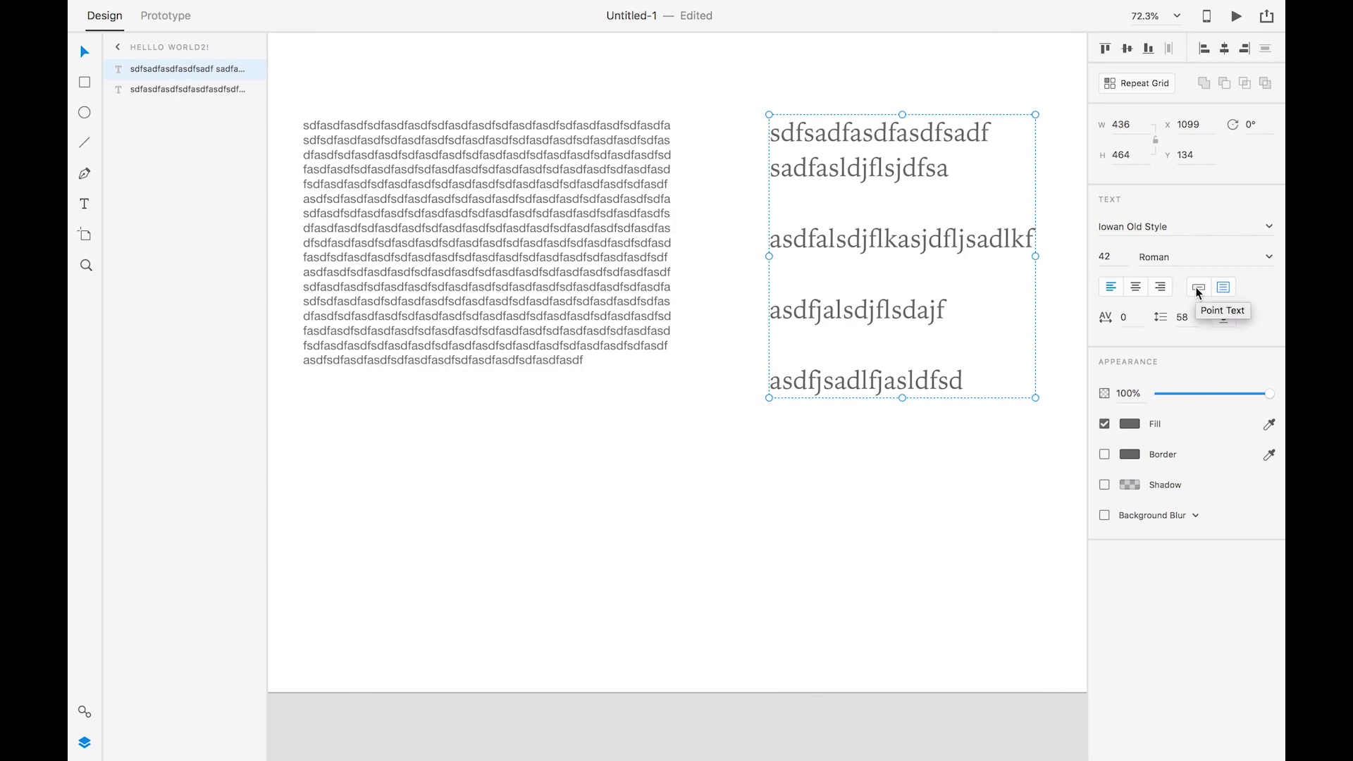
{"action": "left_click", "coordinate": [1195, 286]}
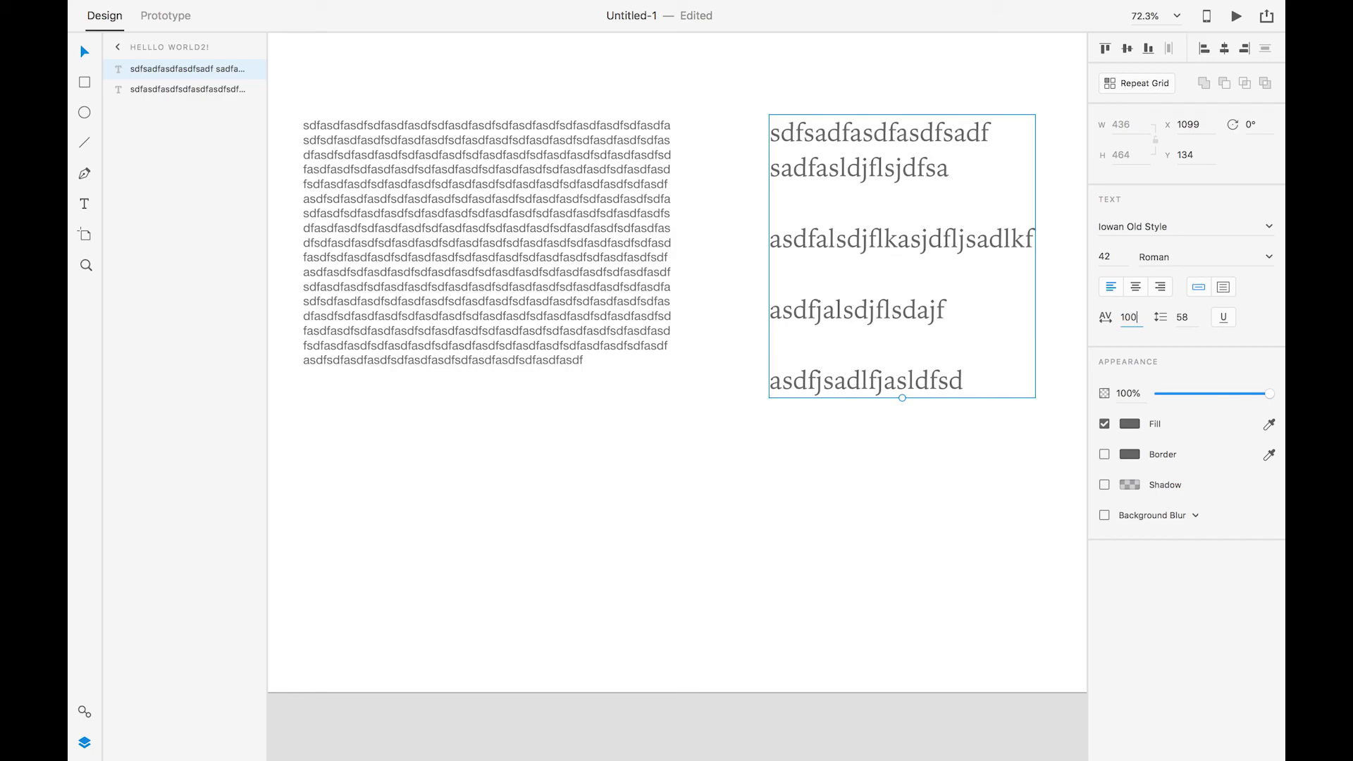
{"action": "key", "text": "Tab"}
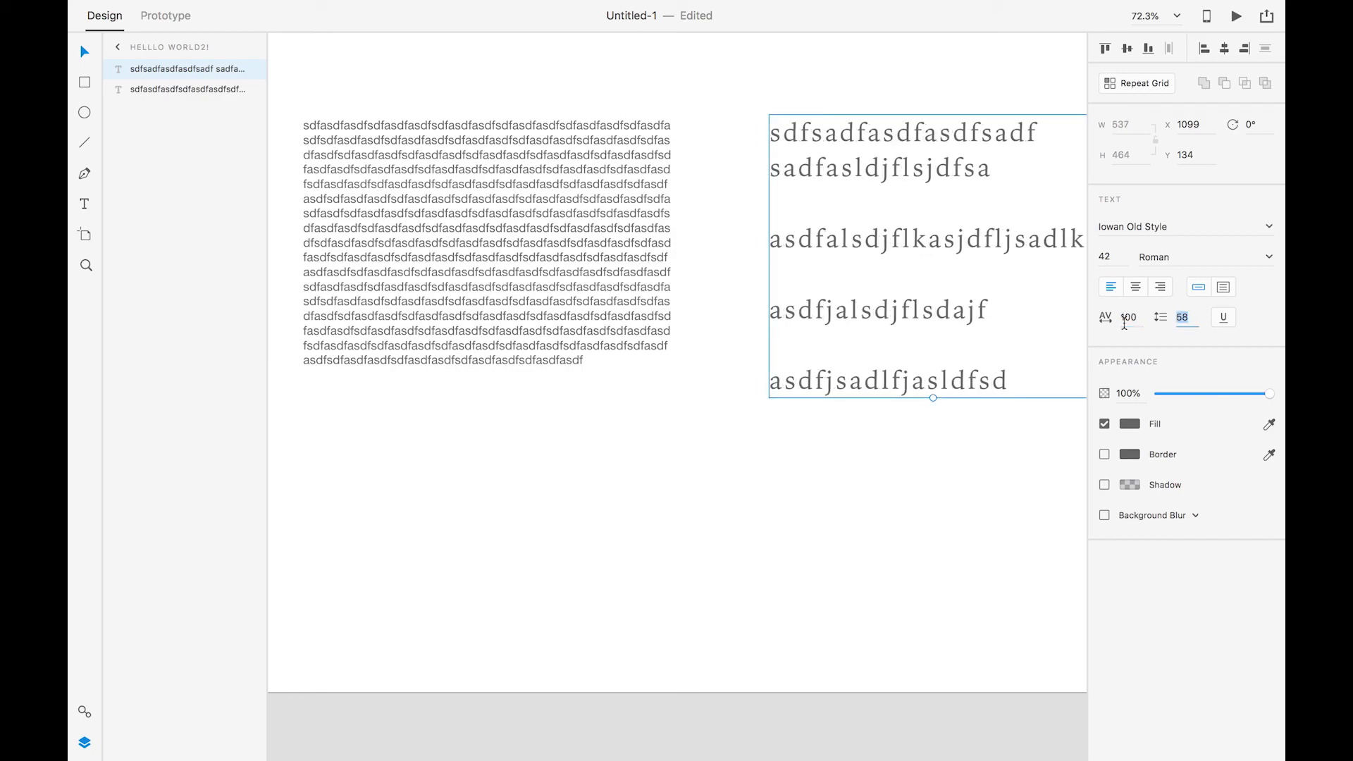
Set the five-line point text's line spacing to 10.
{"action": "left_click", "coordinate": [1187, 317]}
{"action": "double_click", "coordinate": [1187, 317]}
{"action": "type", "text": "10"}
{"action": "key", "text": "Tab"}
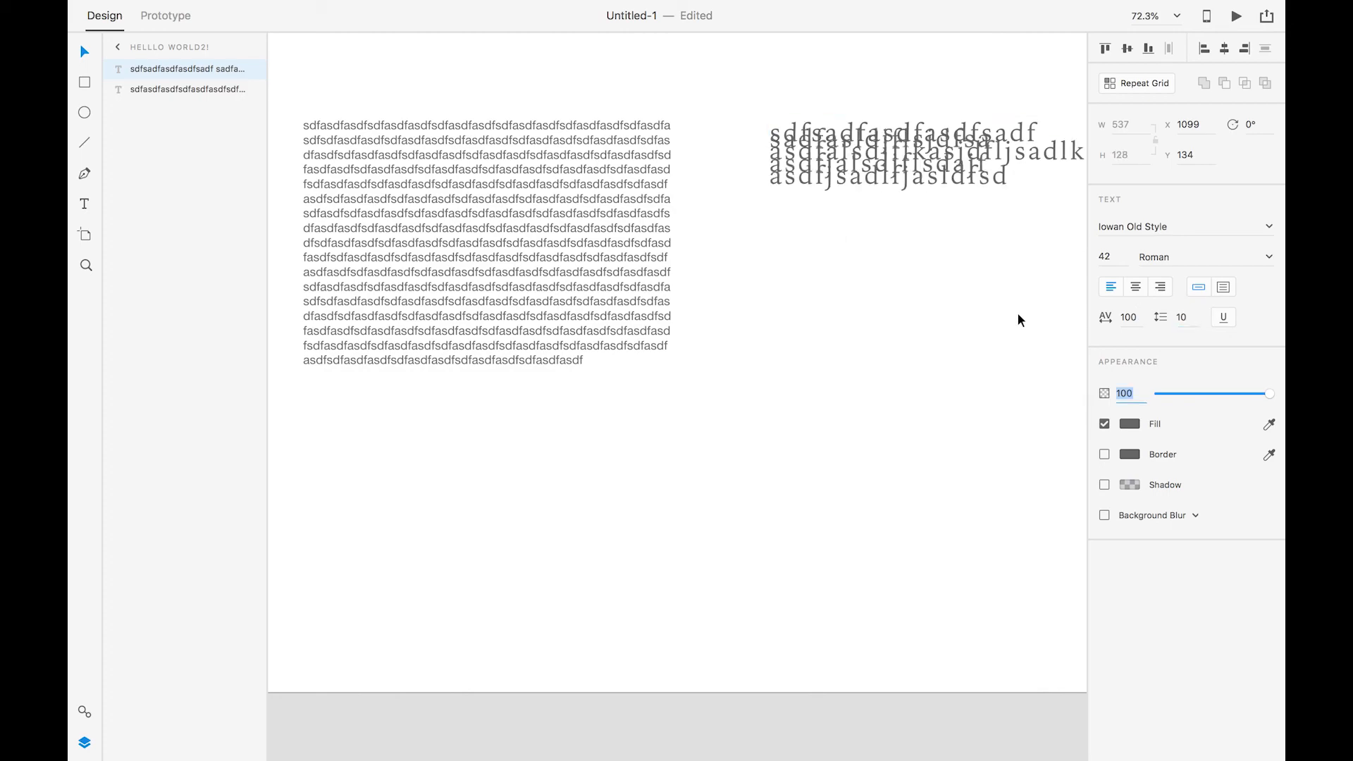
Raise the five-line point text's line spacing in single increments to 34.
{"action": "left_click", "coordinate": [1184, 319]}
{"action": "key", "text": "Up"}
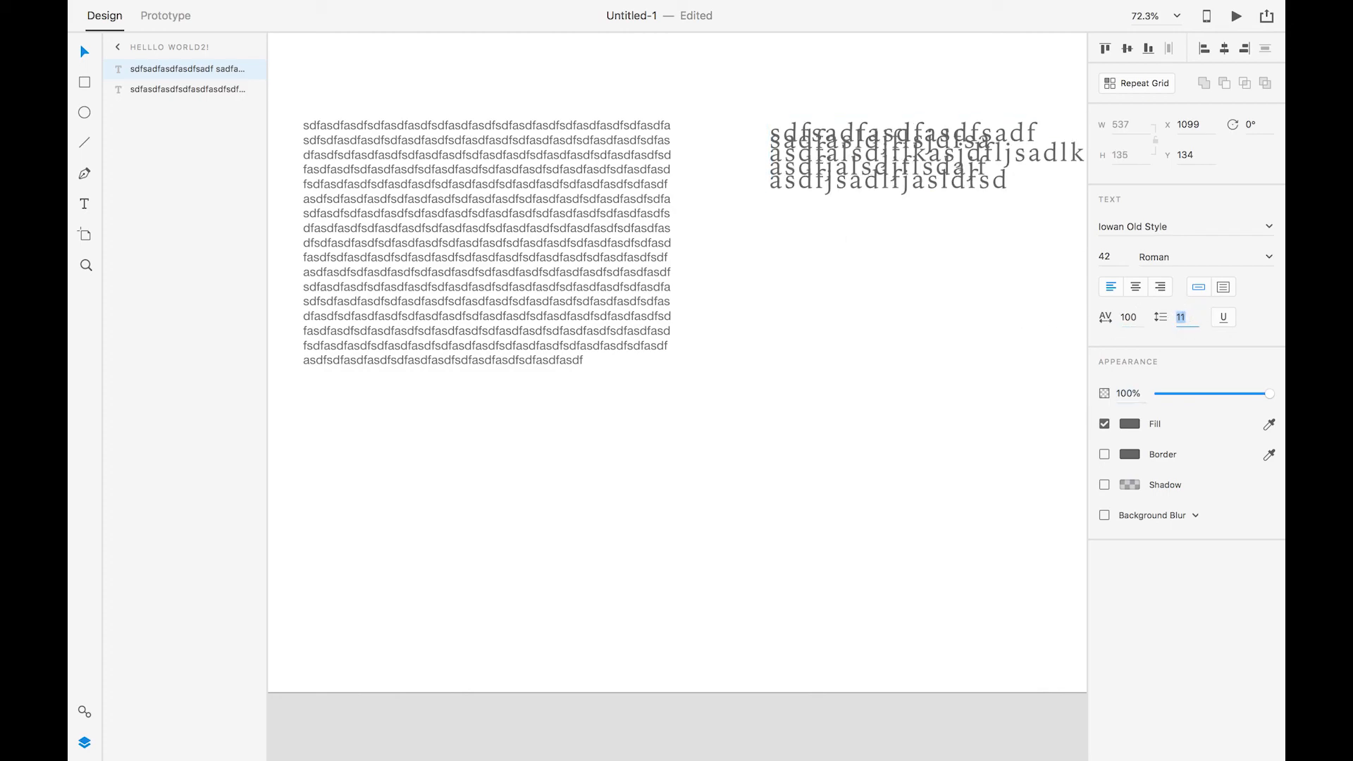
{"action": "key", "text": "Up"}
{"action": "key", "text": "Up"}
{"action": "key", "text": "Up"}
{"action": "key", "text": "Up"}
{"action": "key", "text": "Up"}
{"action": "key", "text": "Up"}
{"action": "key", "text": "Up"}
{"action": "key", "text": "Up"}
{"action": "key", "text": "Up"}
{"action": "key", "text": "Up"}
{"action": "key", "text": "Up"}
{"action": "key", "text": "Up"}
{"action": "key", "text": "Up"}
{"action": "key", "text": "Up"}
{"action": "key", "text": "Up"}
{"action": "key", "text": "Up"}
{"action": "key", "text": "Up"}
{"action": "key", "text": "Up"}
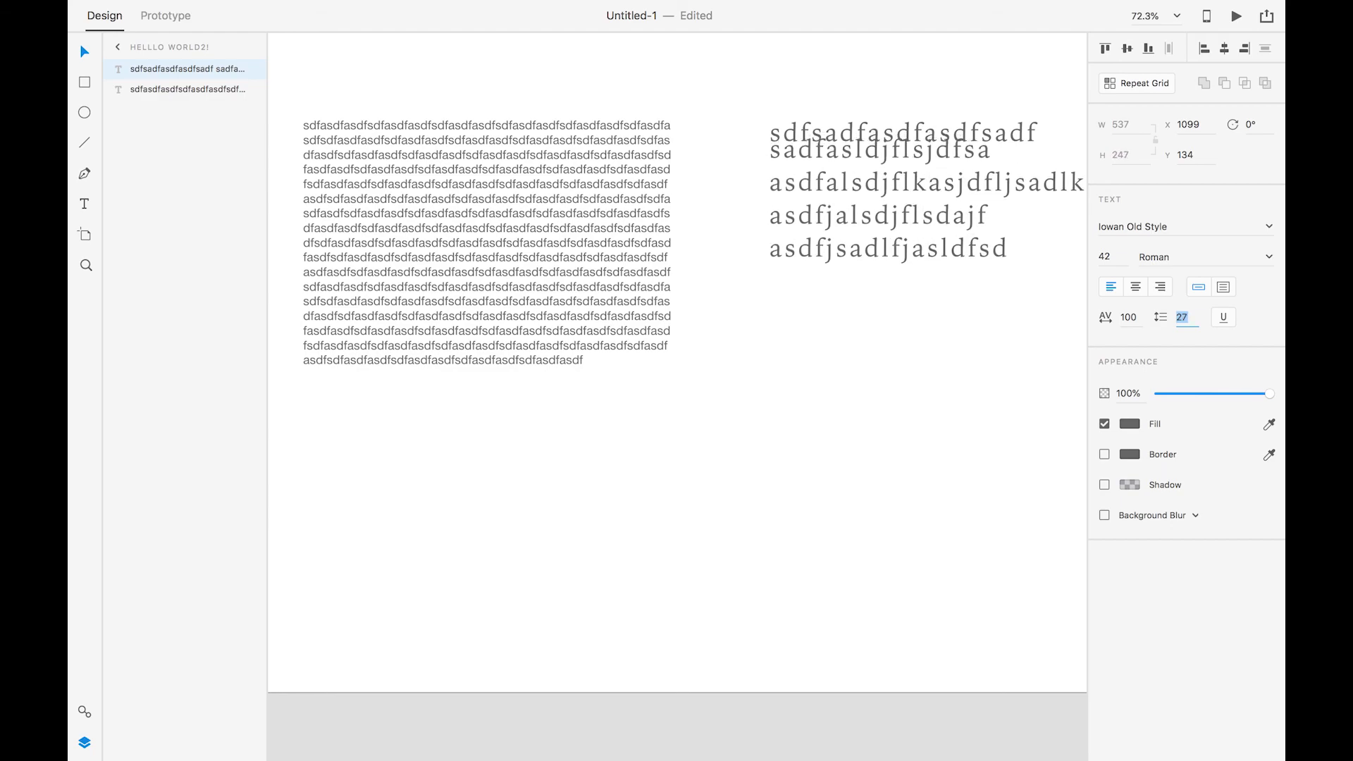
{"action": "key", "text": "Up"}
{"action": "key", "text": "Up"}
{"action": "key", "text": "Up"}
{"action": "key", "text": "Up"}
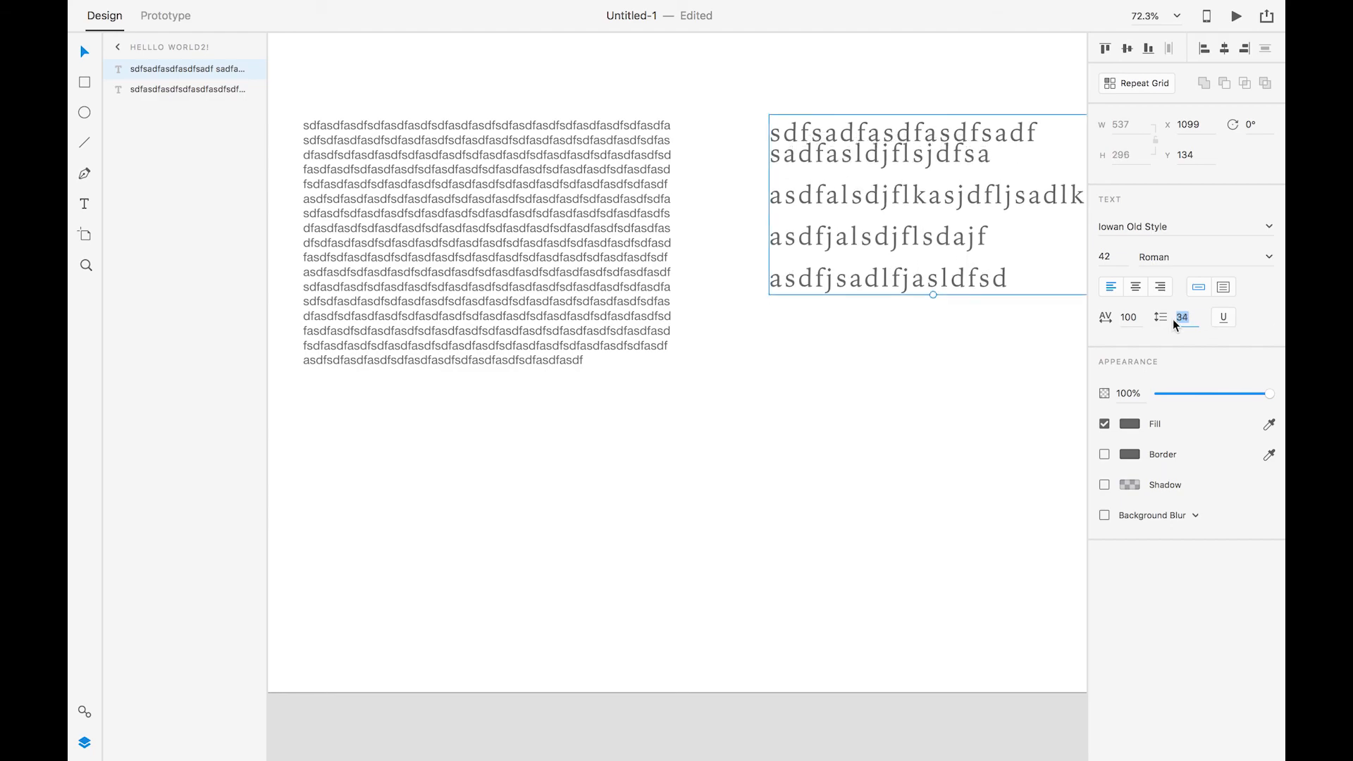
Try underlining the point text and adjusting its opacity, leaving underline off and opacity at 100%.
{"action": "left_click", "coordinate": [1221, 319]}
{"action": "left_click", "coordinate": [1221, 322]}
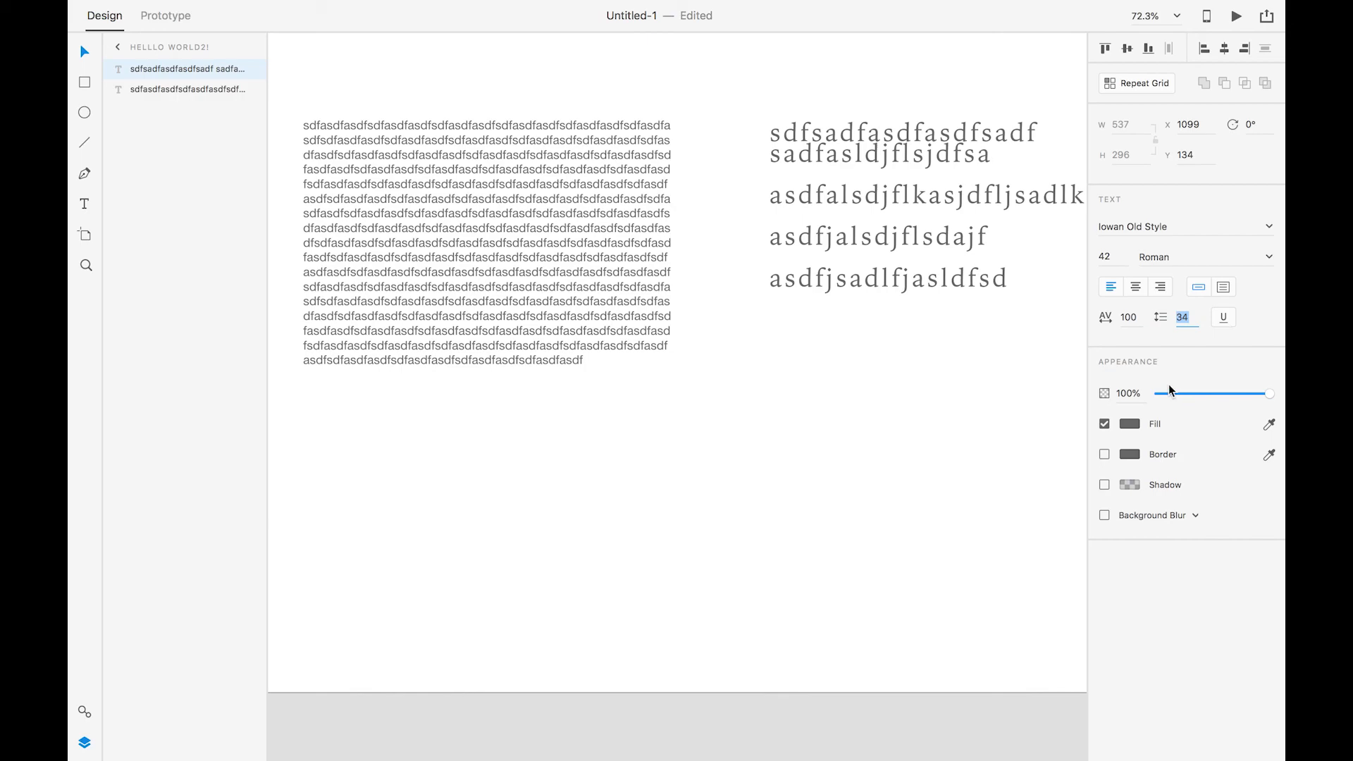
{"action": "mouse_move", "coordinate": [1267, 395]}
{"action": "left_mouse_down"}
{"action": "mouse_move", "coordinate": [1201, 394]}
{"action": "mouse_move", "coordinate": [1272, 395]}
{"action": "left_mouse_up"}
Add a border to the five-line point text and colour it light green, #85E38F.
{"action": "left_click", "coordinate": [1104, 454]}
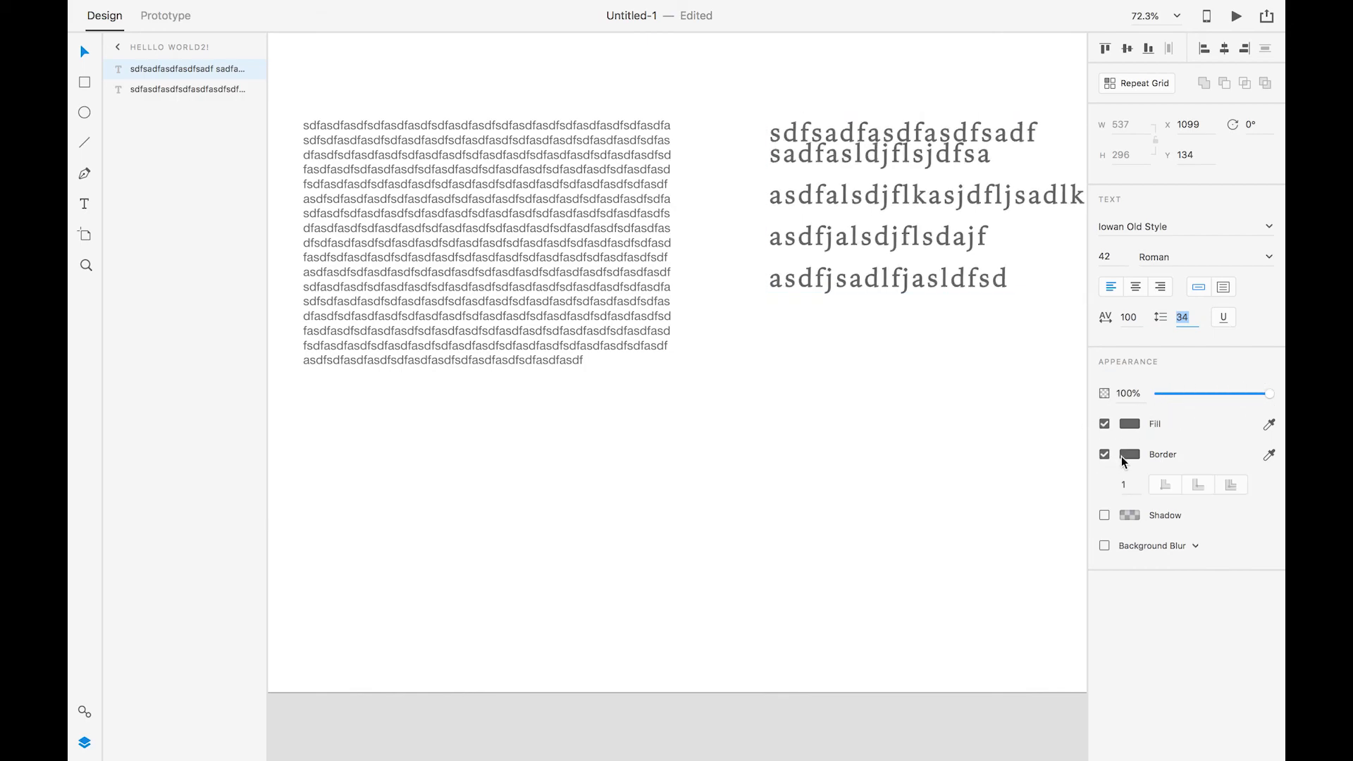
{"action": "left_click", "coordinate": [1130, 455]}
{"action": "left_click", "coordinate": [1053, 426]}
{"action": "left_click", "coordinate": [1073, 444]}
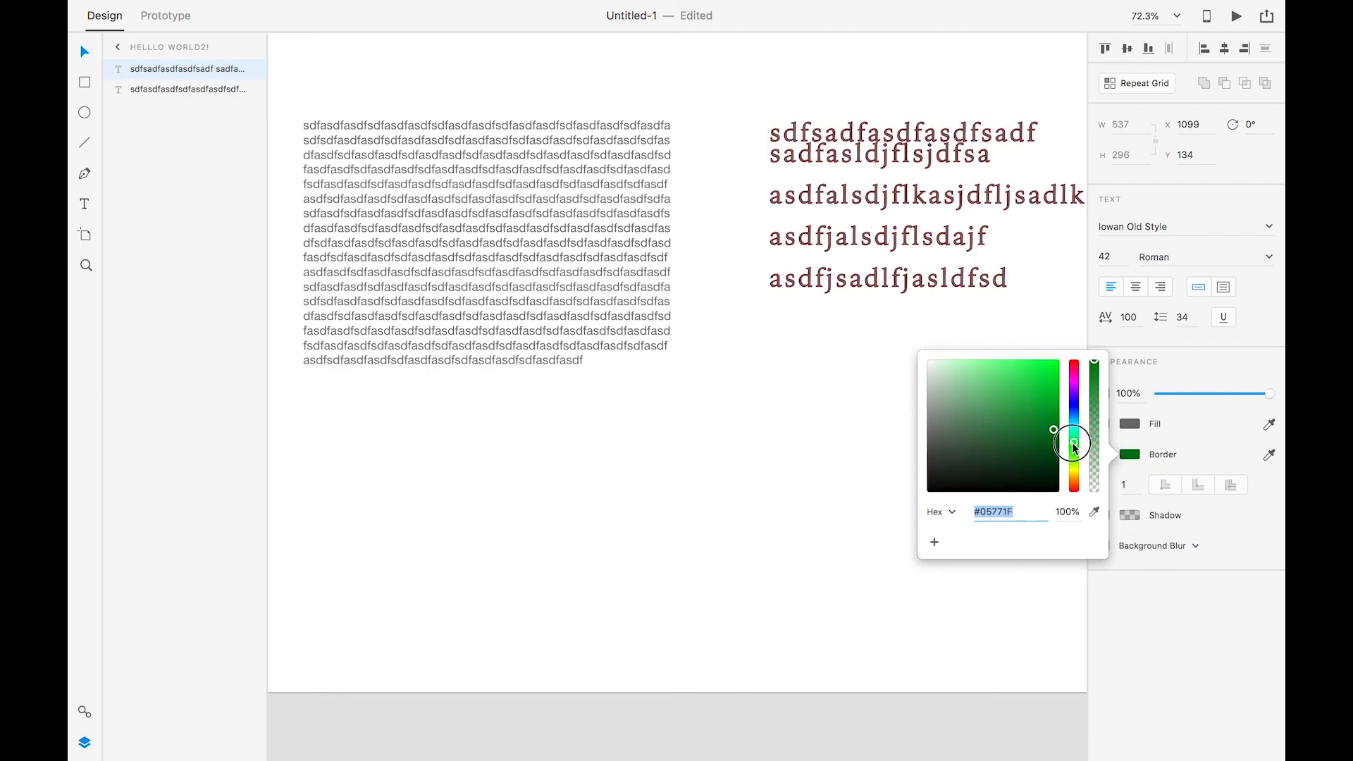
{"action": "left_click_drag", "start_coordinate": [969, 447], "coordinate": [980, 375]}
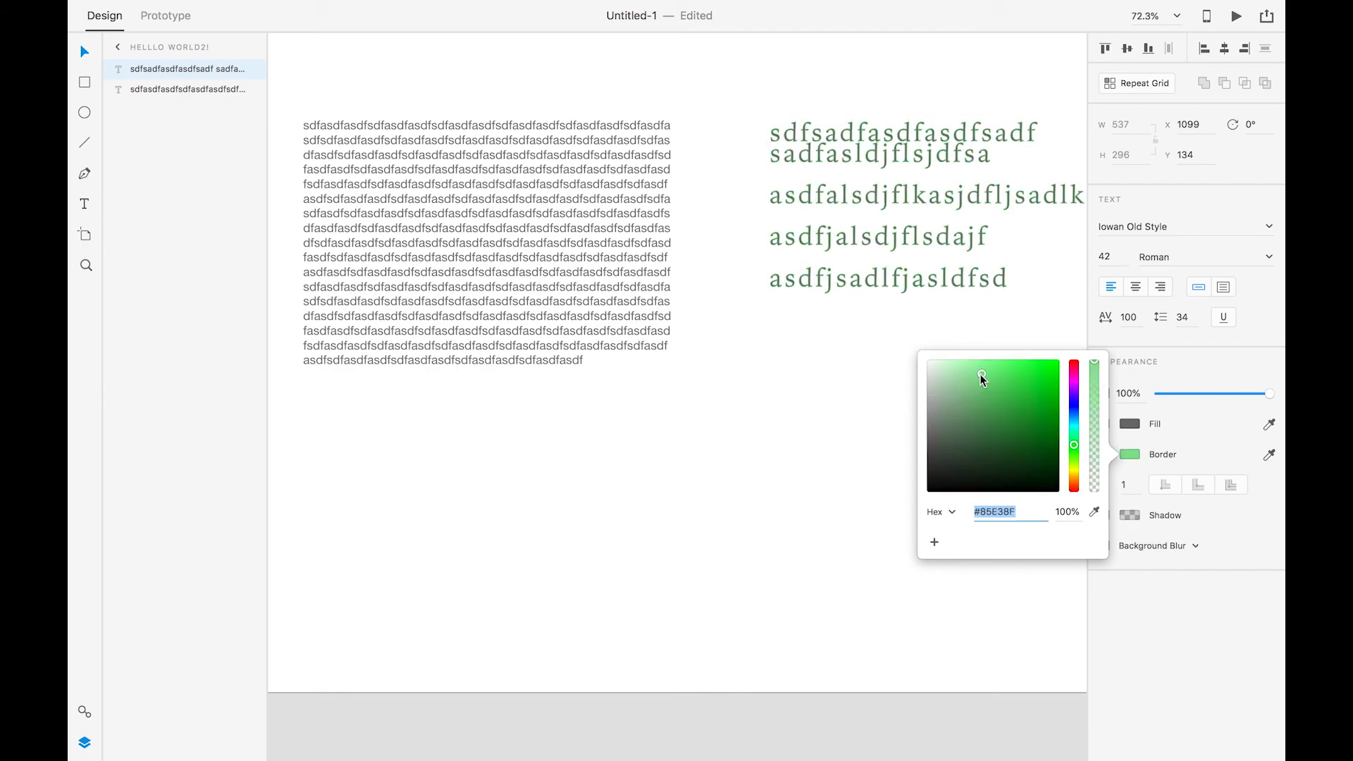
{"action": "left_click", "coordinate": [848, 398]}
Try a shadow on the five-line point text and remove it.
{"action": "left_click", "coordinate": [882, 291]}
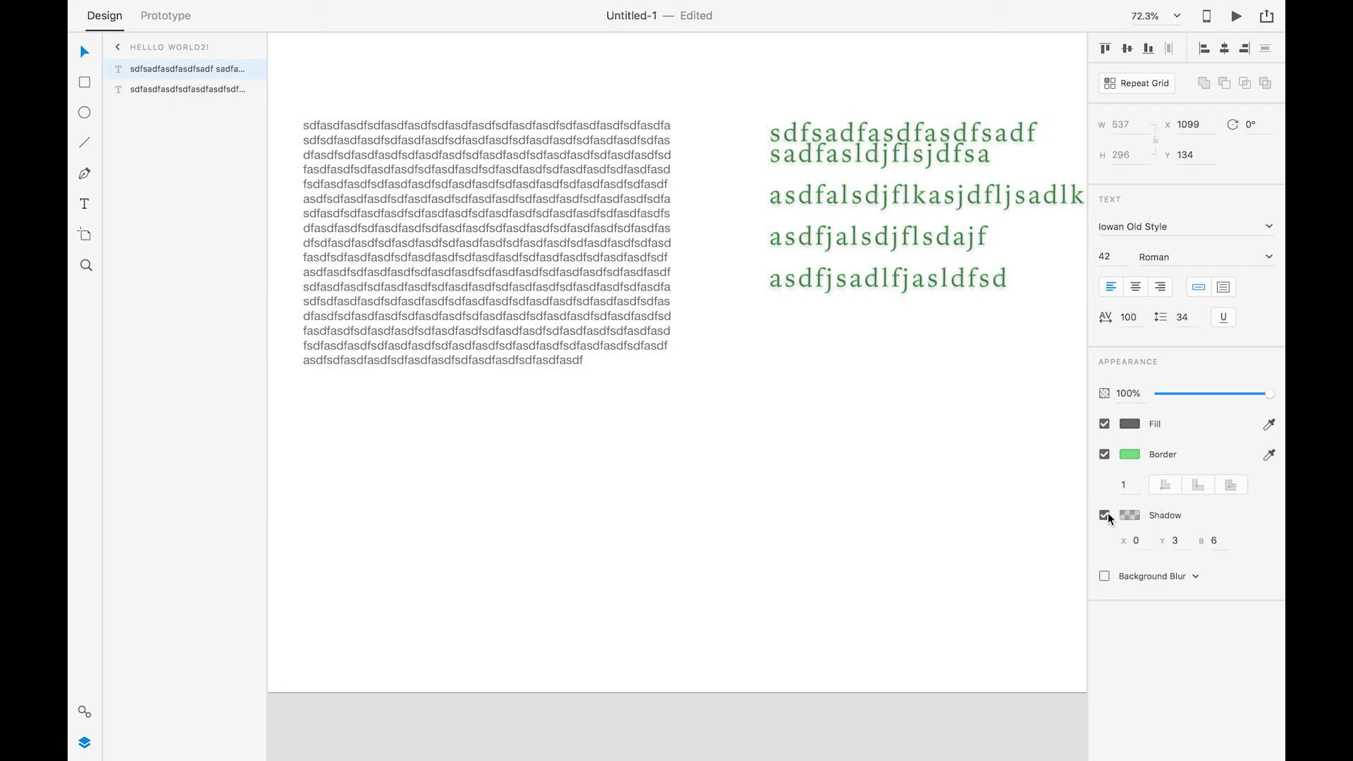
{"action": "left_click", "coordinate": [1104, 515]}
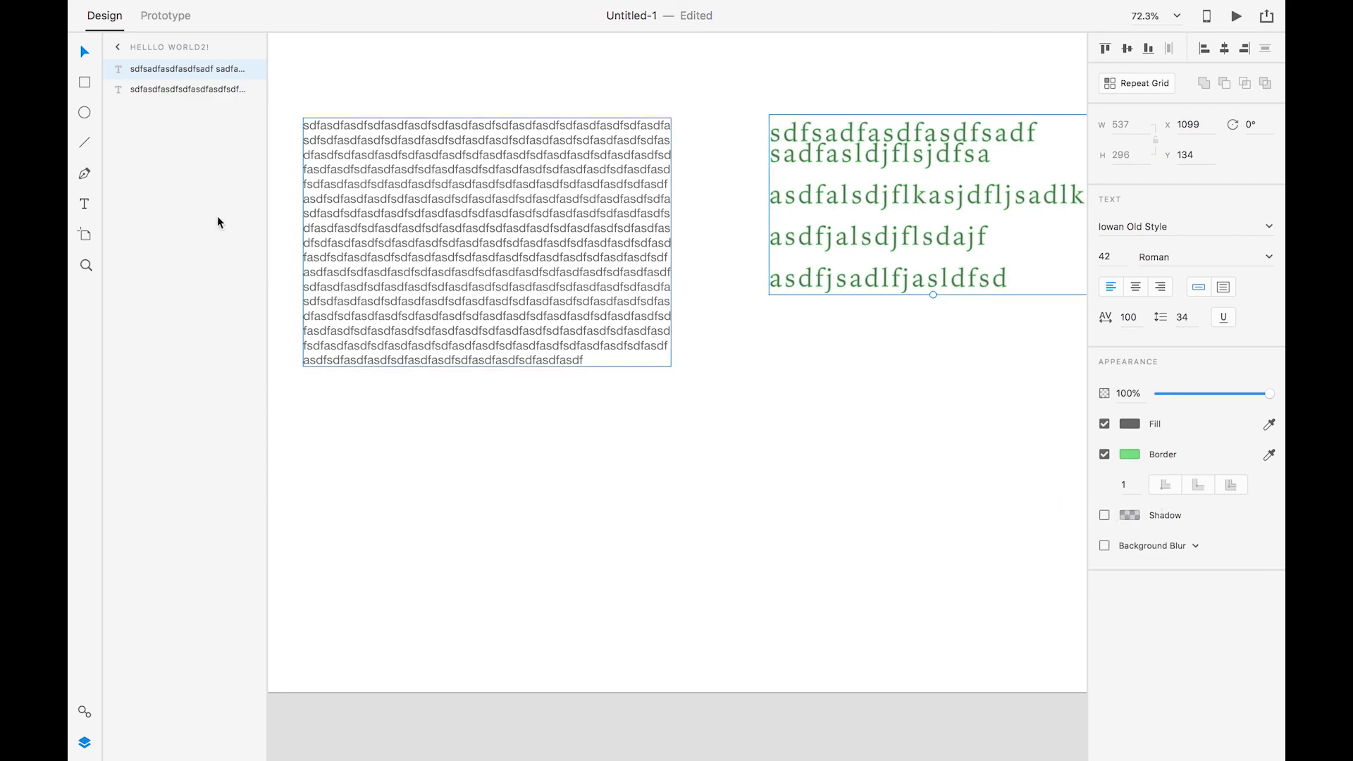
Select both text objects on the artboard and delete them.
{"action": "left_click_drag", "start_coordinate": [289, 278], "coordinate": [952, 217]}
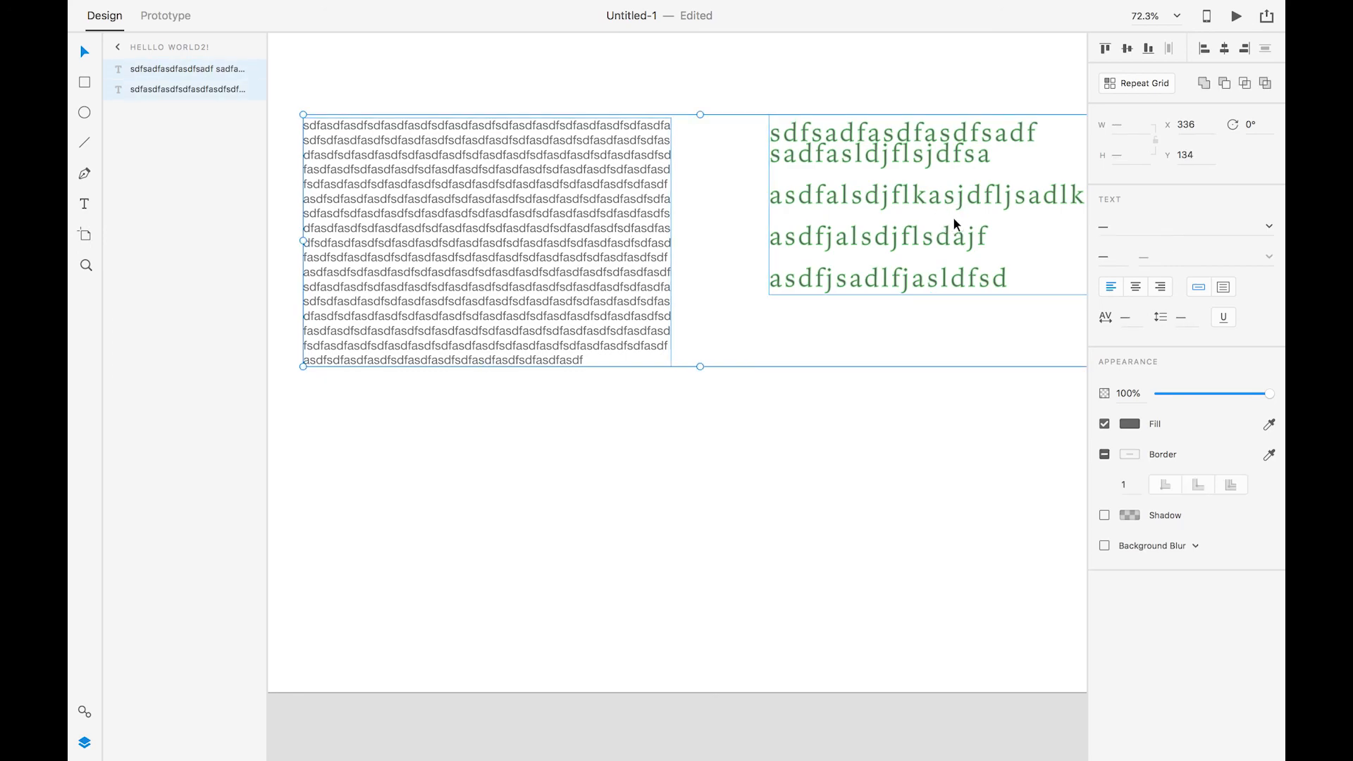
{"action": "key", "text": "Delete"}
{"action": "scroll", "coordinate": [779, 247], "scroll_direction": "down", "scroll_amount": 5}
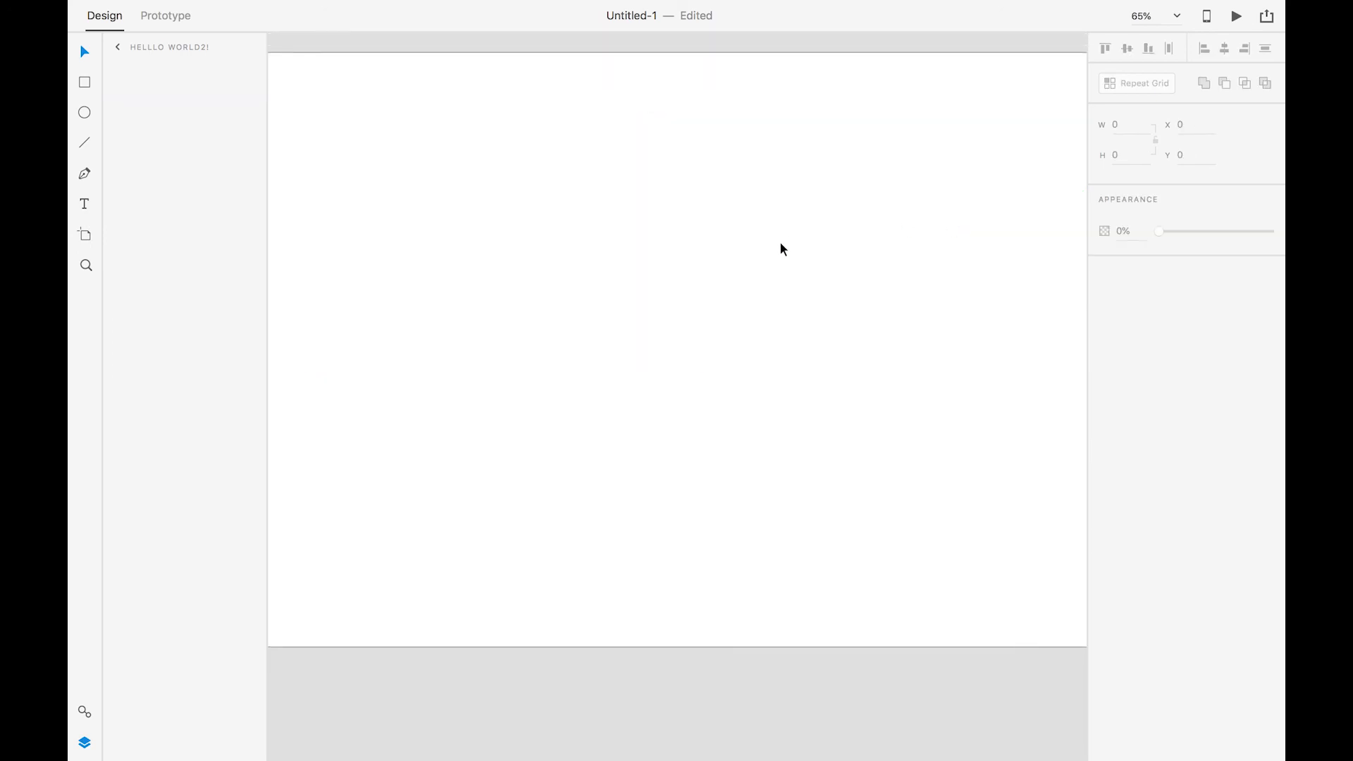
{"action": "scroll", "coordinate": [758, 275], "scroll_direction": "down", "scroll_amount": 2}
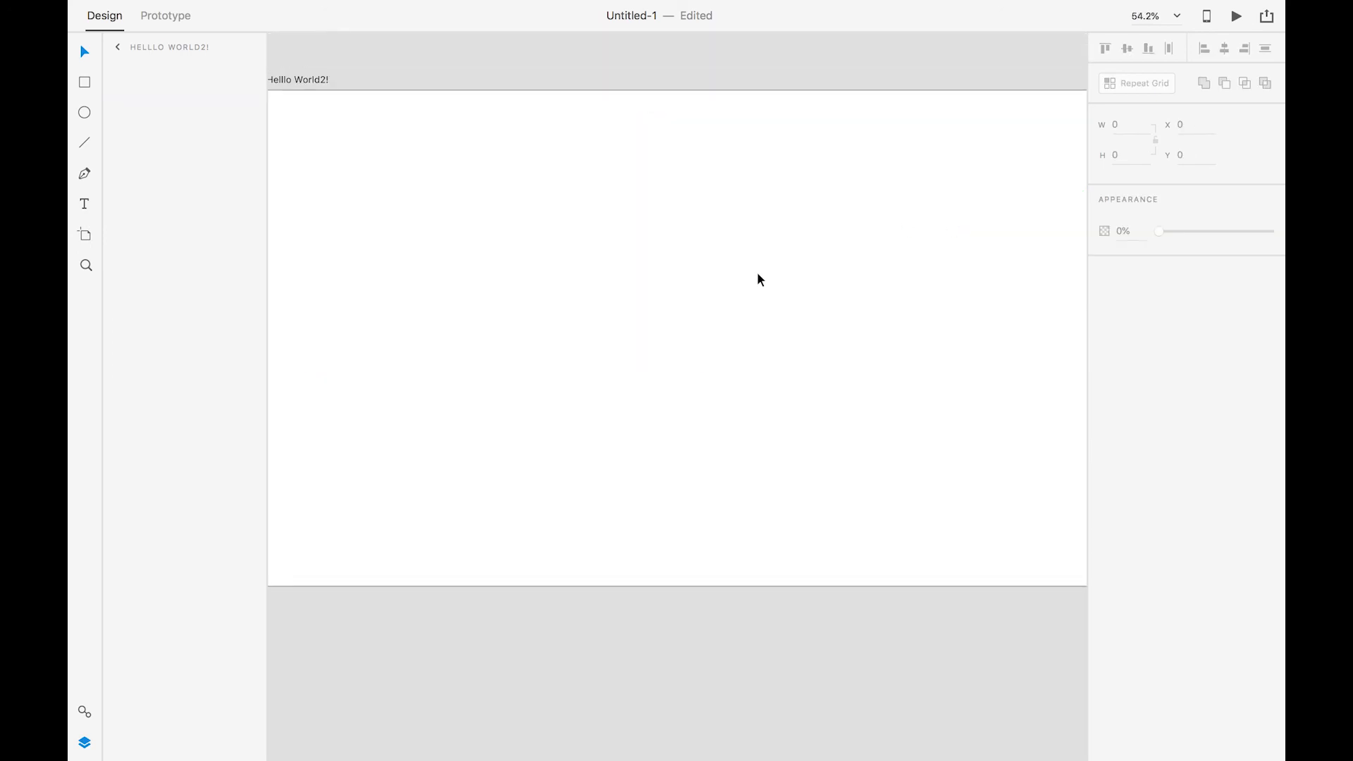
Show the Artboard tool's device presets, and magnify an area of the artboard with the Zoom tool.
{"action": "left_click", "coordinate": [534, 255]}
{"action": "scroll", "coordinate": [526, 254], "scroll_direction": "down", "scroll_amount": 2}
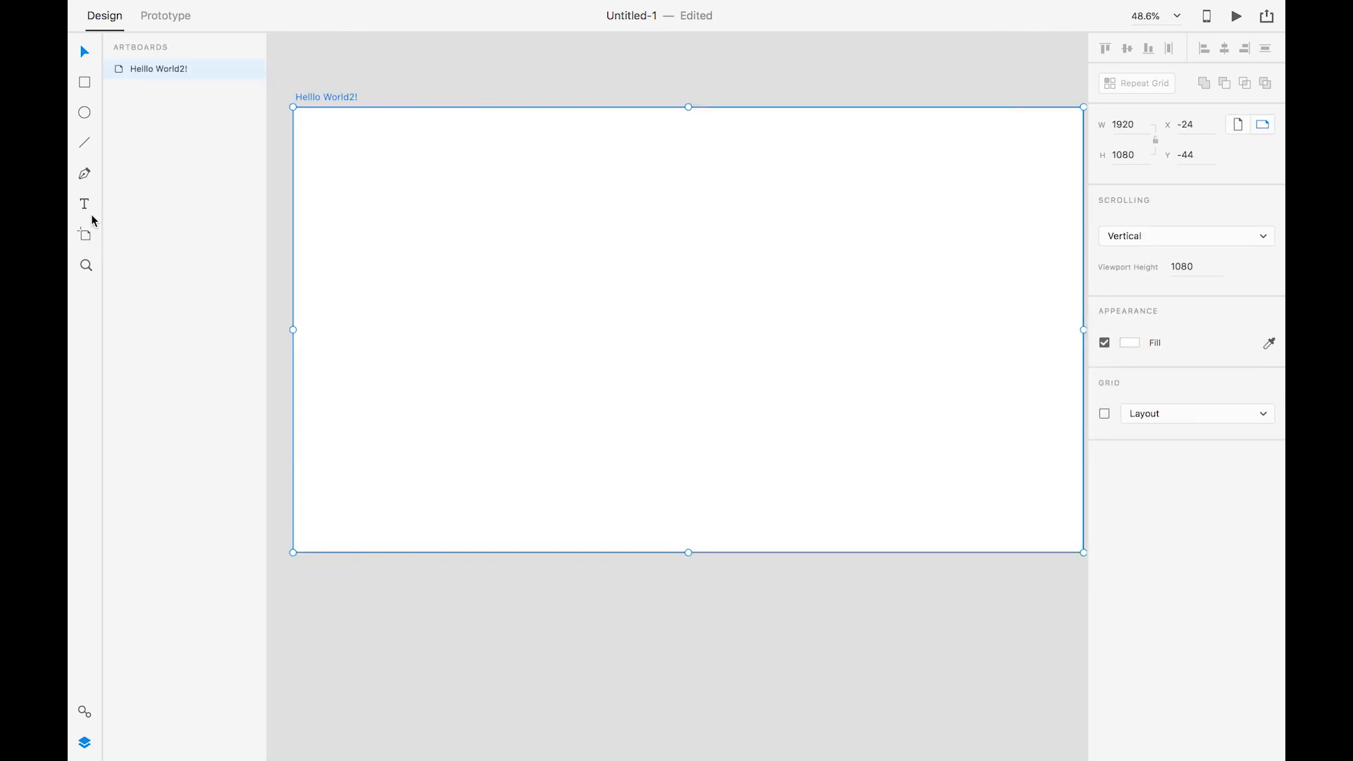
{"action": "left_click", "coordinate": [85, 234]}
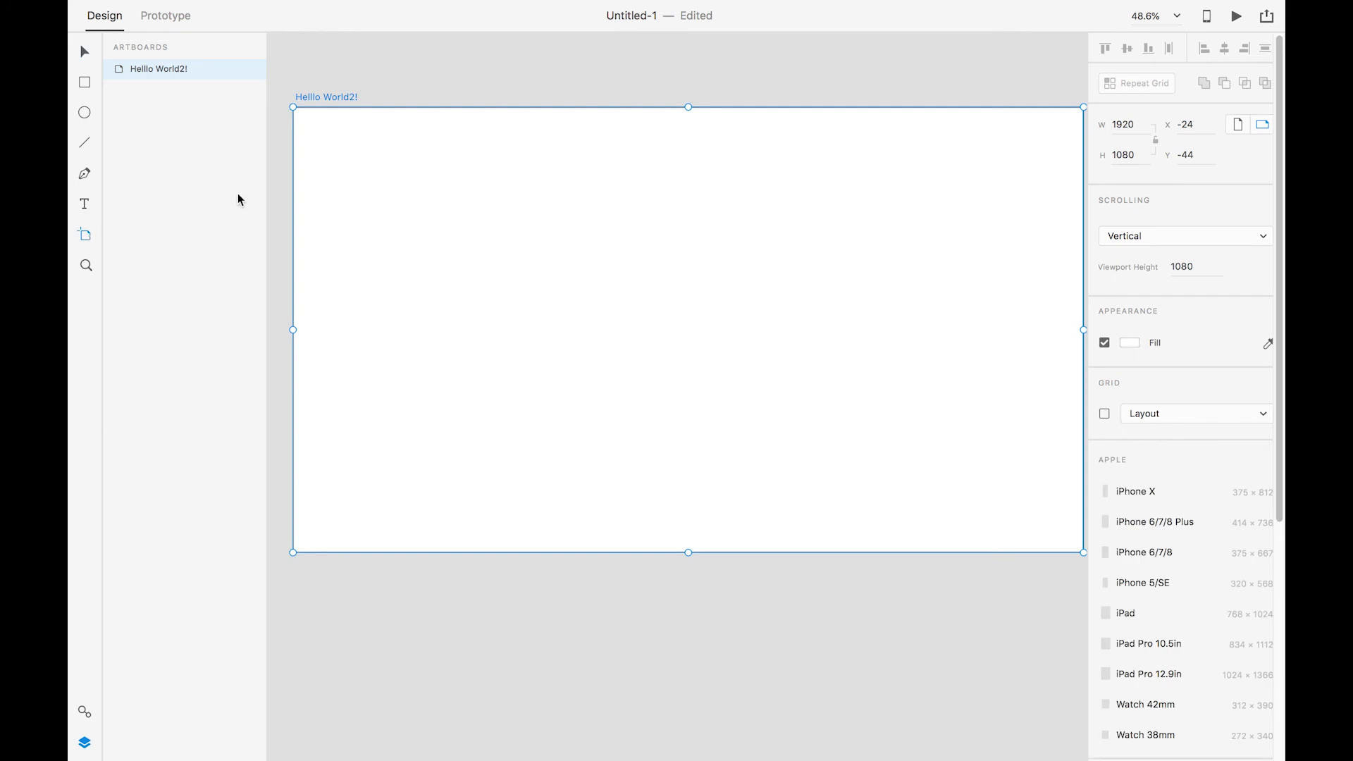
{"action": "key", "text": "v"}
{"action": "left_click", "coordinate": [90, 263]}
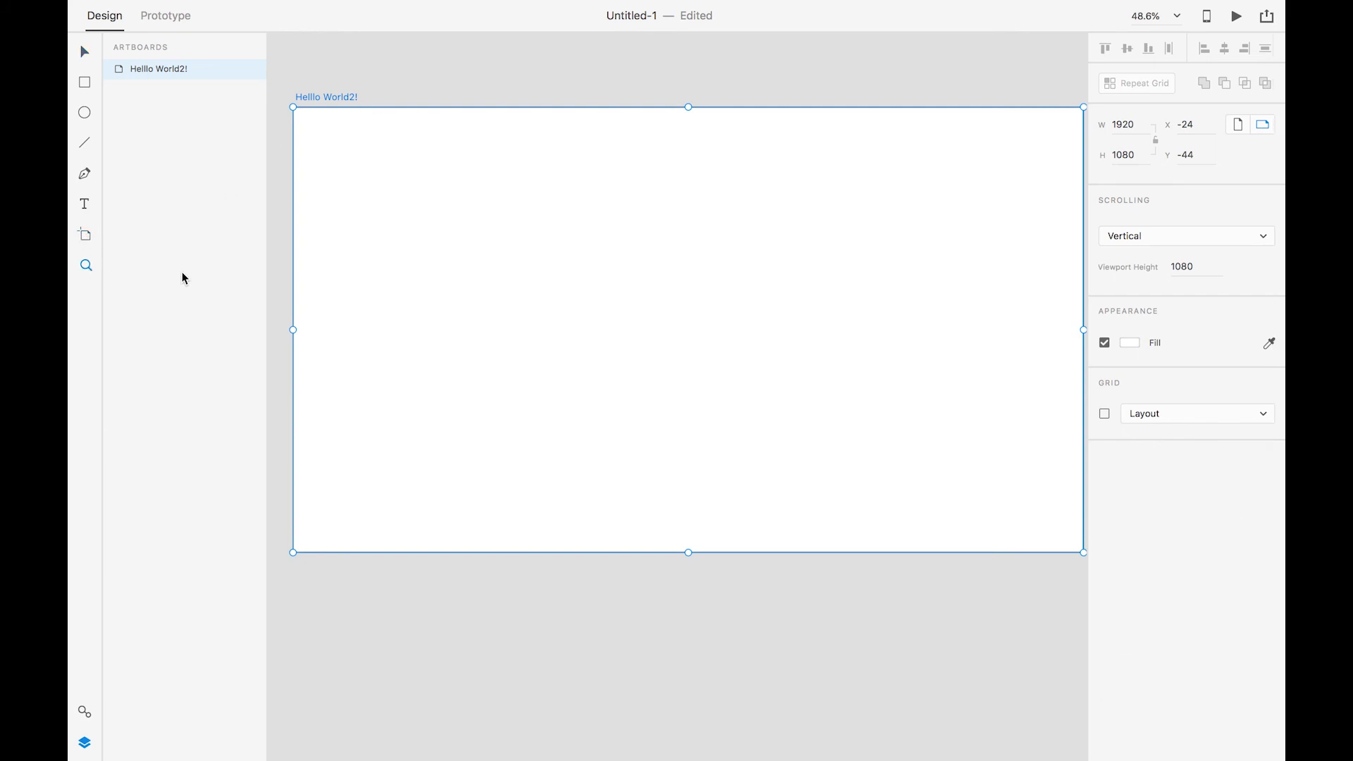
{"action": "left_click_drag", "start_coordinate": [473, 247], "coordinate": [592, 317]}
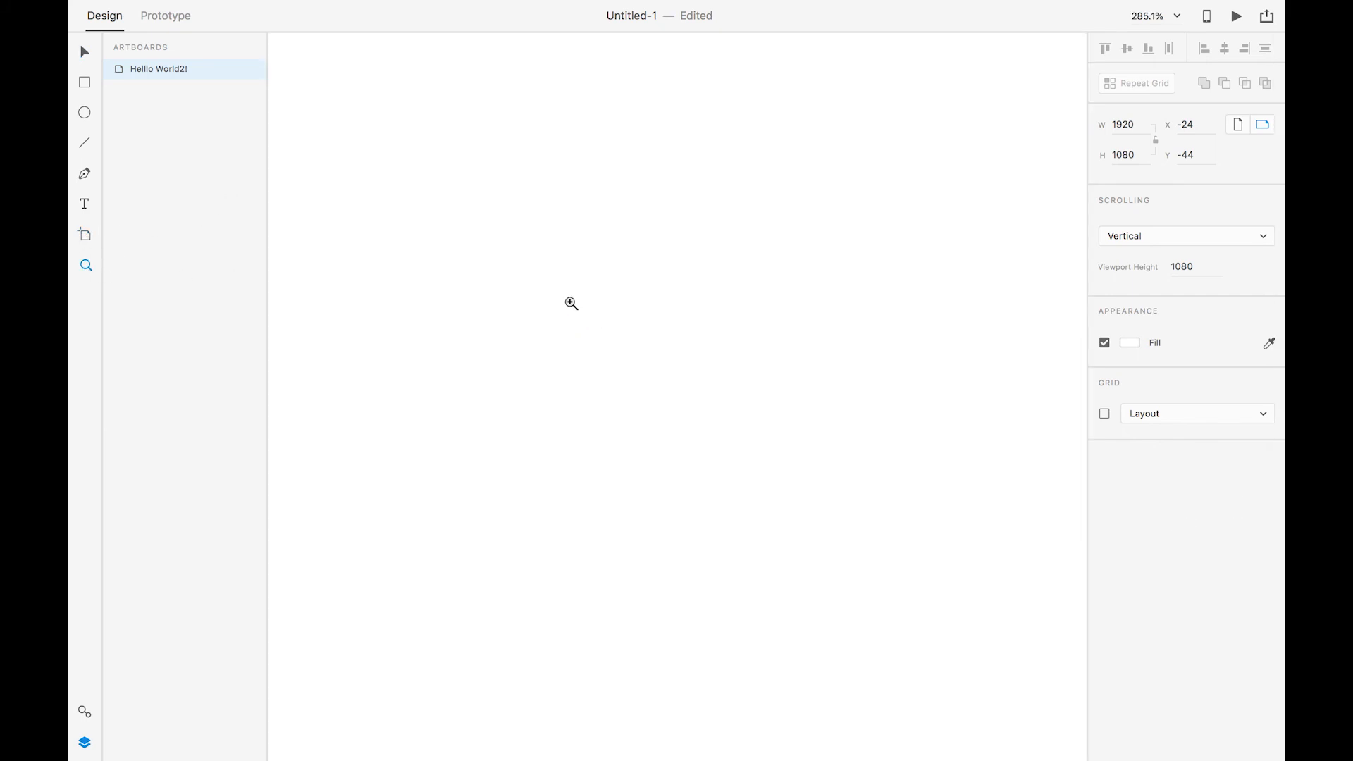
Undo the deletion of the two text objects.
{"action": "key", "text": "super+a"}
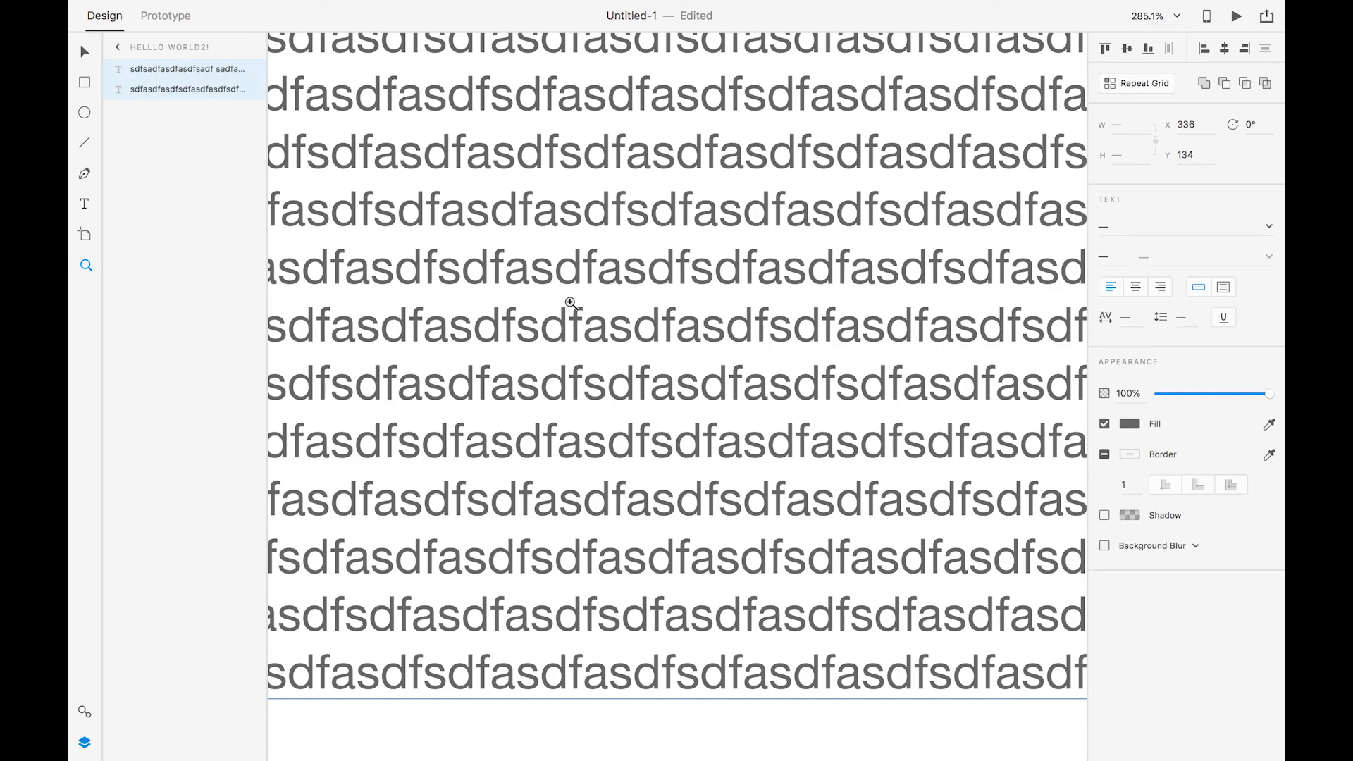
{"action": "key", "text": "super+z"}
{"action": "key", "text": "super+z"}
{"action": "key", "text": "super+z"}
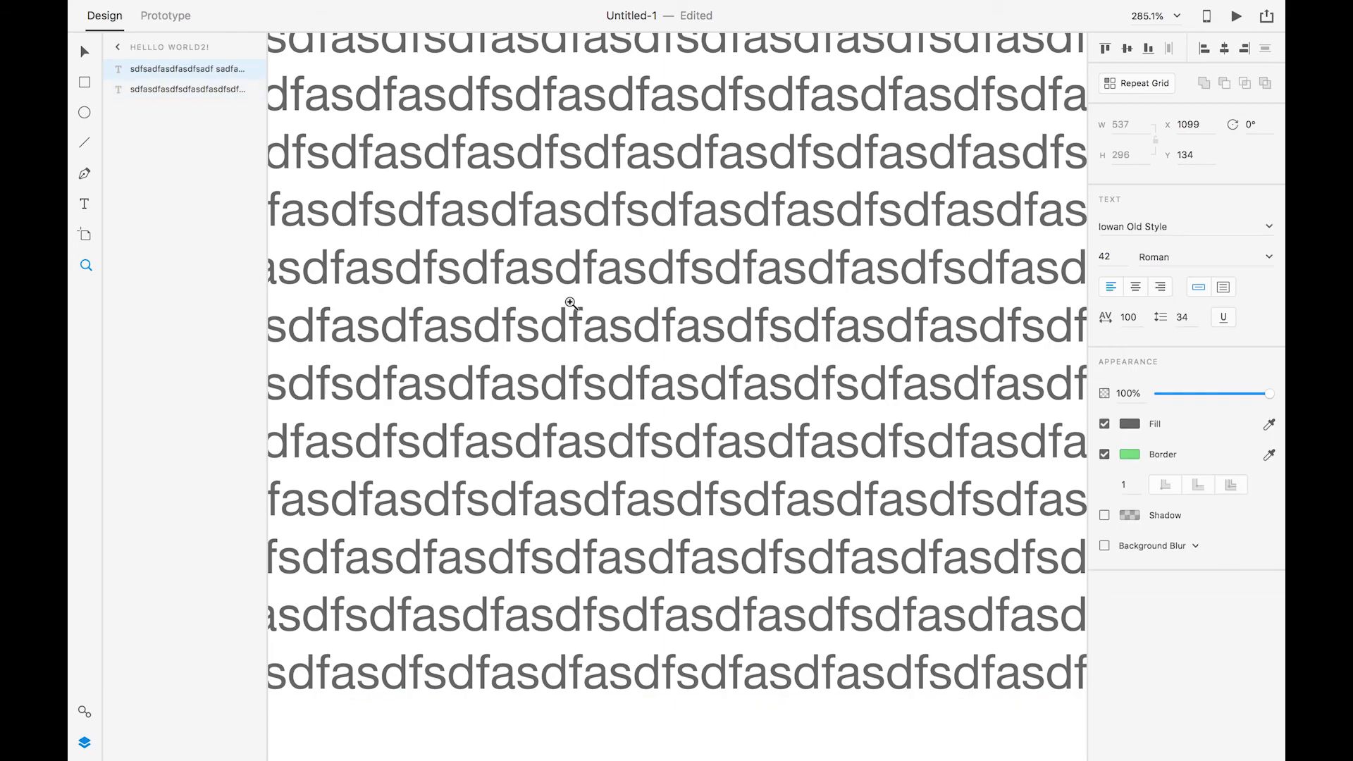
View the artboard at 100% zoom and fit the whole artboard in view.
{"action": "key", "text": "super+1"}
{"action": "key", "text": "v"}
{"action": "scroll", "coordinate": [569, 301], "scroll_direction": "down", "scroll_amount": 3}
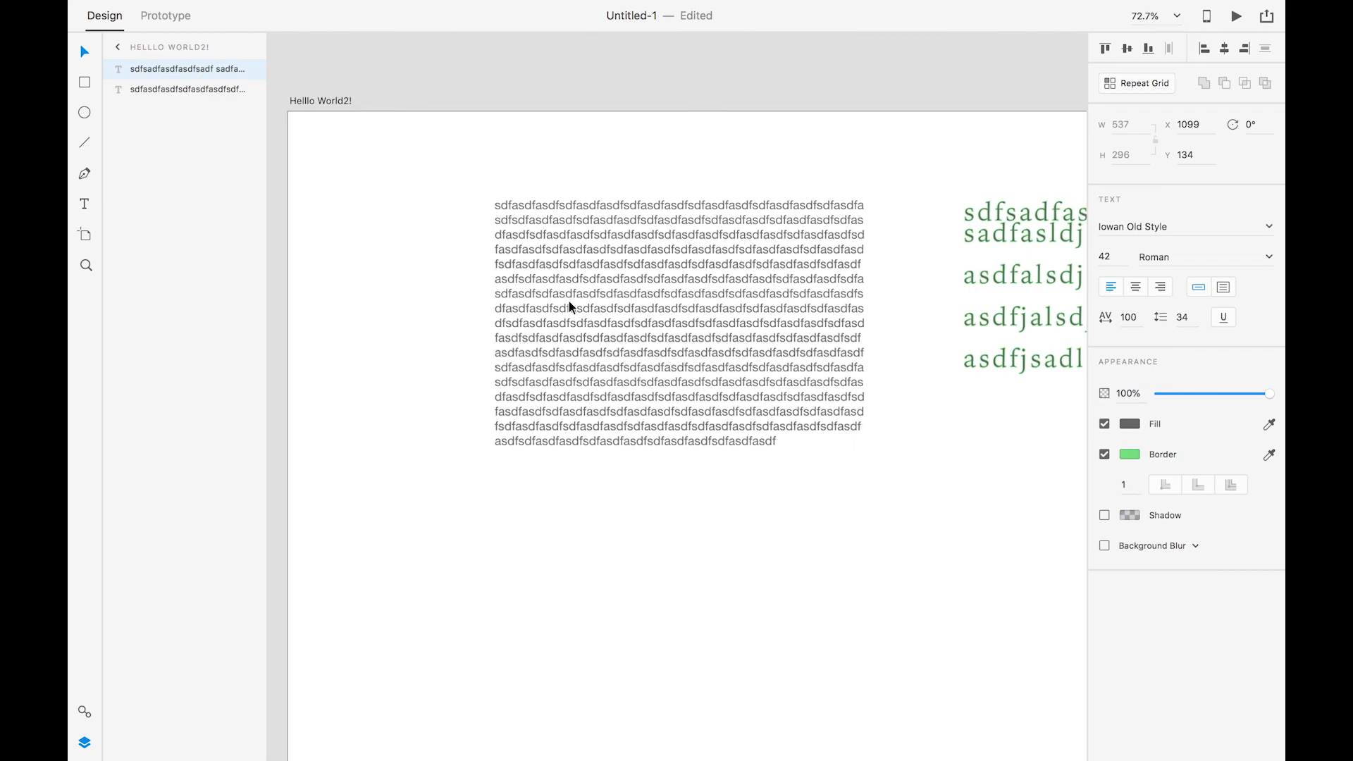
{"action": "scroll", "coordinate": [569, 301], "scroll_direction": "down", "scroll_amount": 2}
{"action": "left_click_drag", "start_coordinate": [734, 493], "coordinate": [721, 479]}
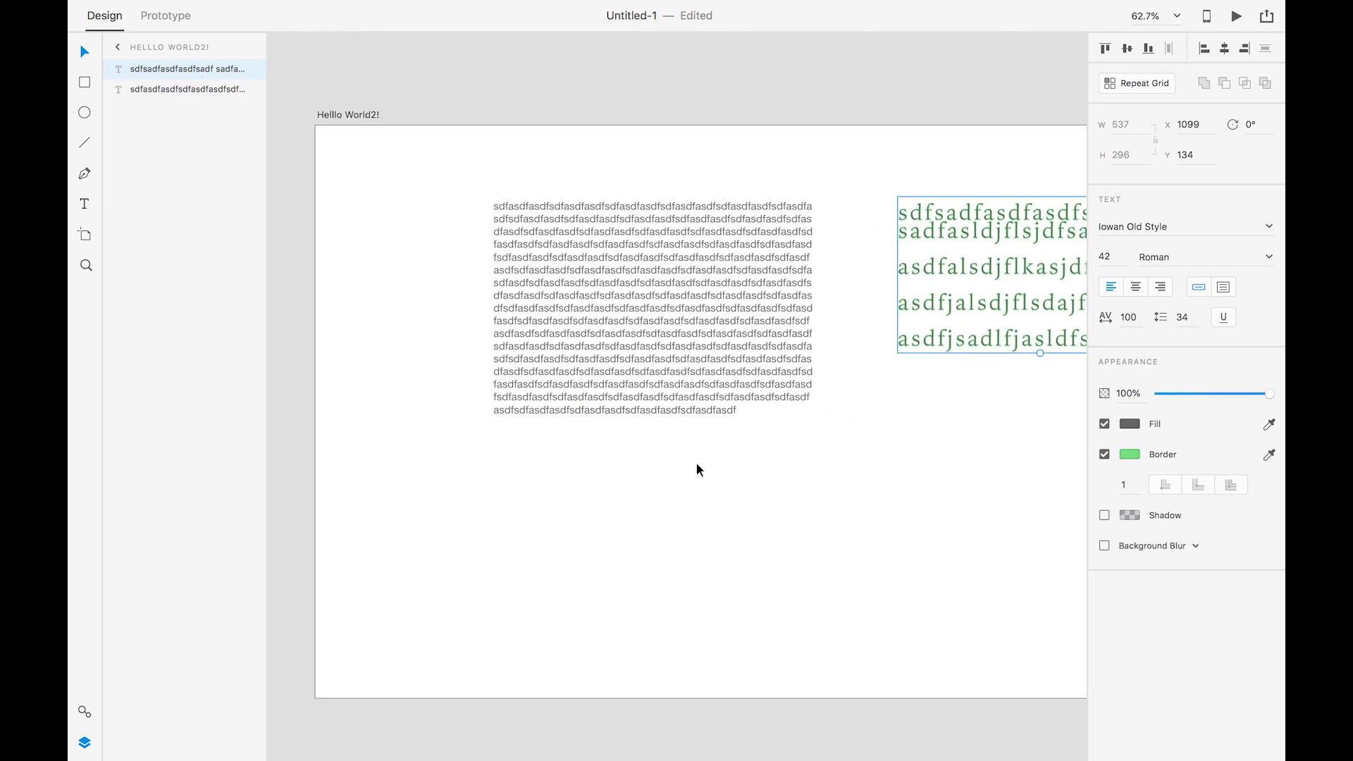
{"action": "key", "text": "super+1"}
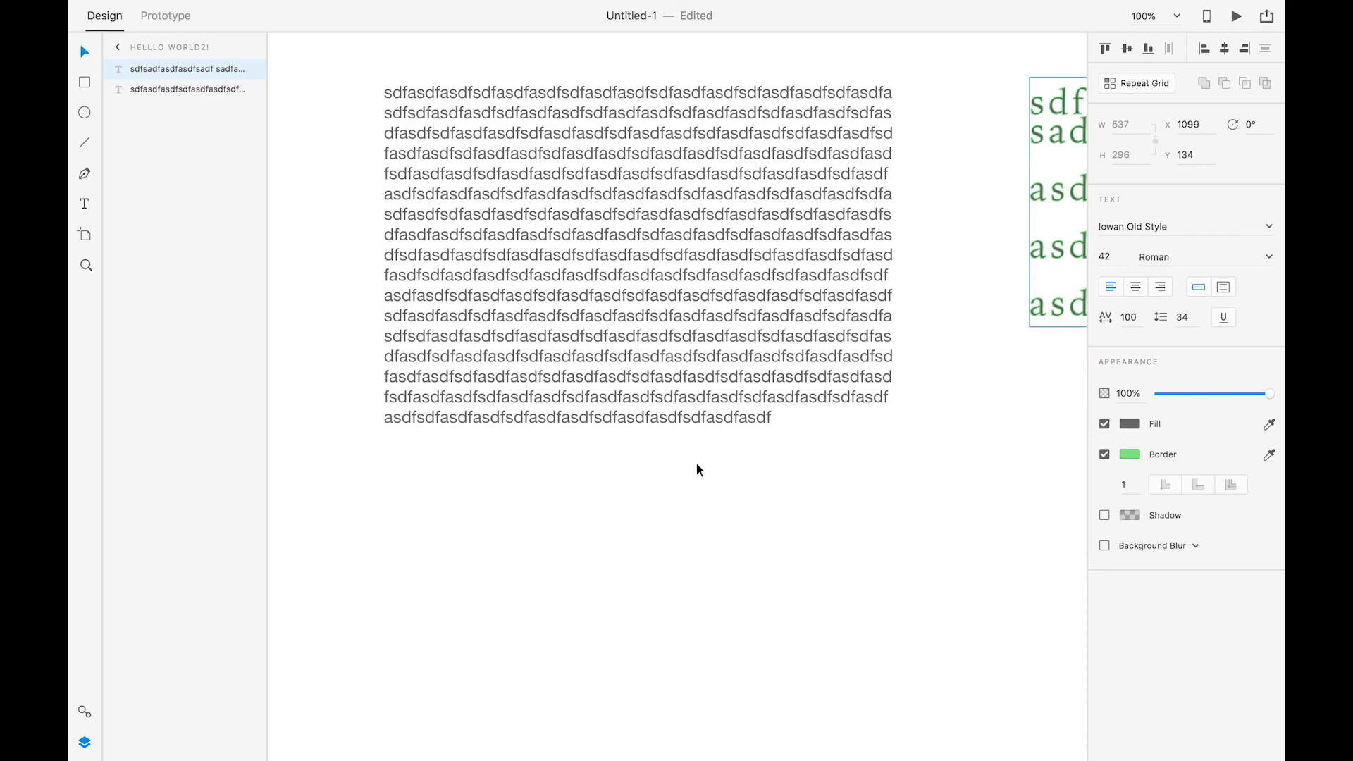
{"action": "key", "text": "super+0"}
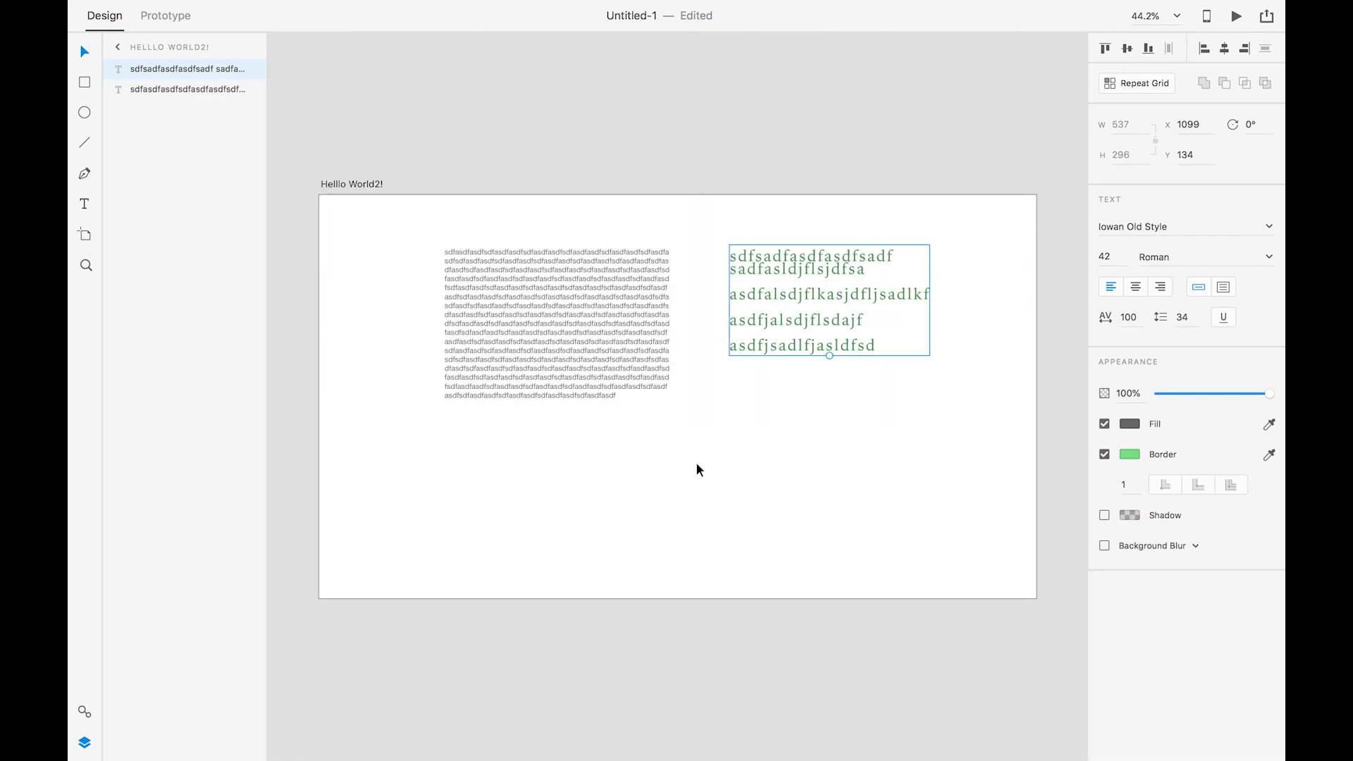
Delete both text objects from the artboard and show the document's assets.
{"action": "left_click", "coordinate": [594, 310], "text": "shift"}
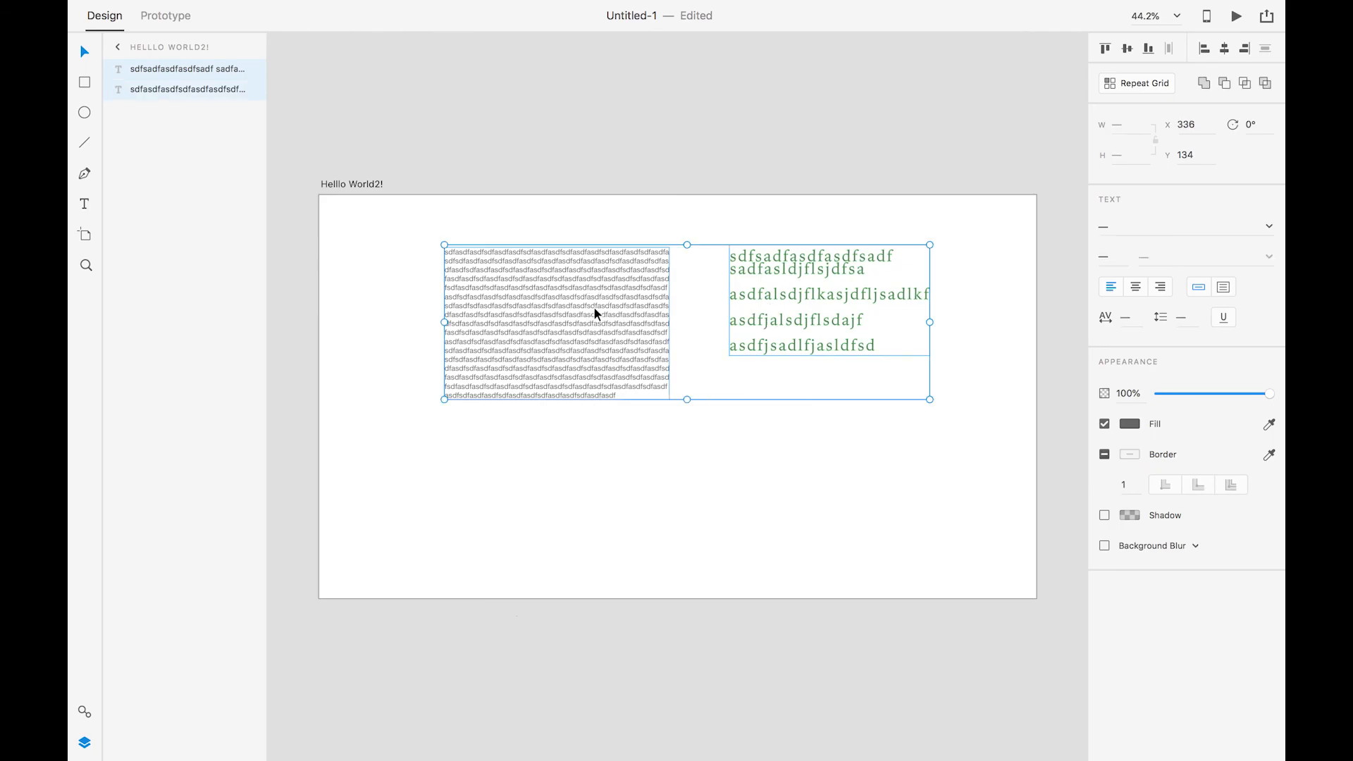
{"action": "key", "text": "Delete"}
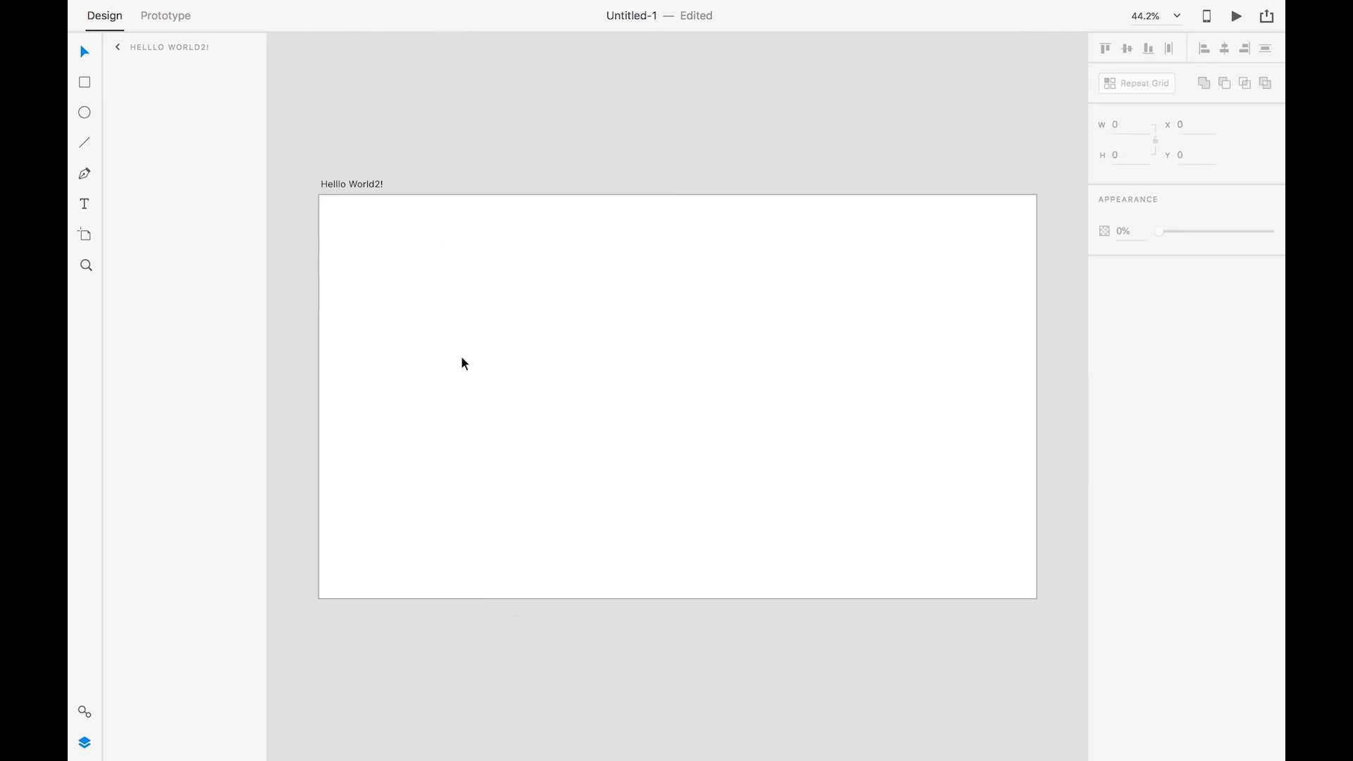
{"action": "left_click", "coordinate": [84, 713]}
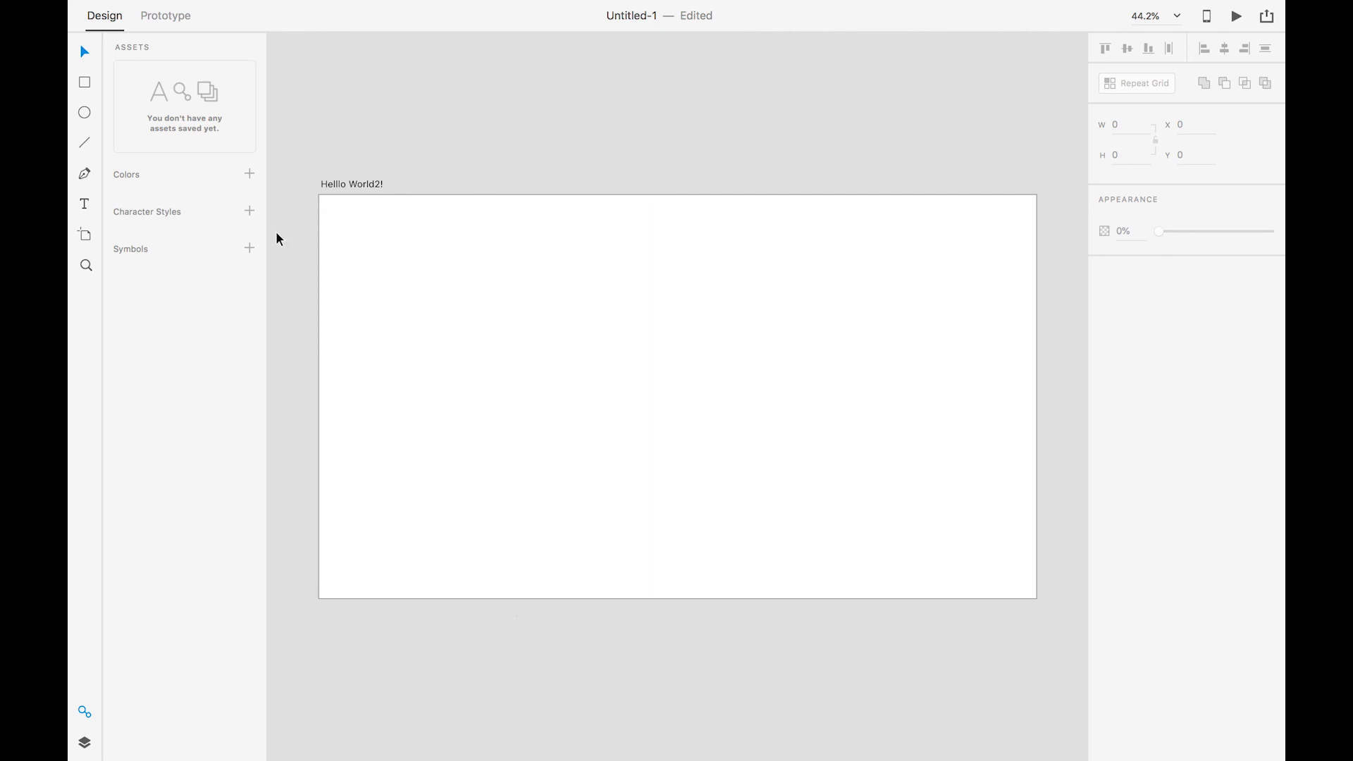
Add the point text "Hello" in the upper-left area of the empty artboard.
{"action": "scroll", "coordinate": [351, 243], "scroll_direction": "up", "scroll_amount": 1}
{"action": "left_click", "coordinate": [375, 183]}
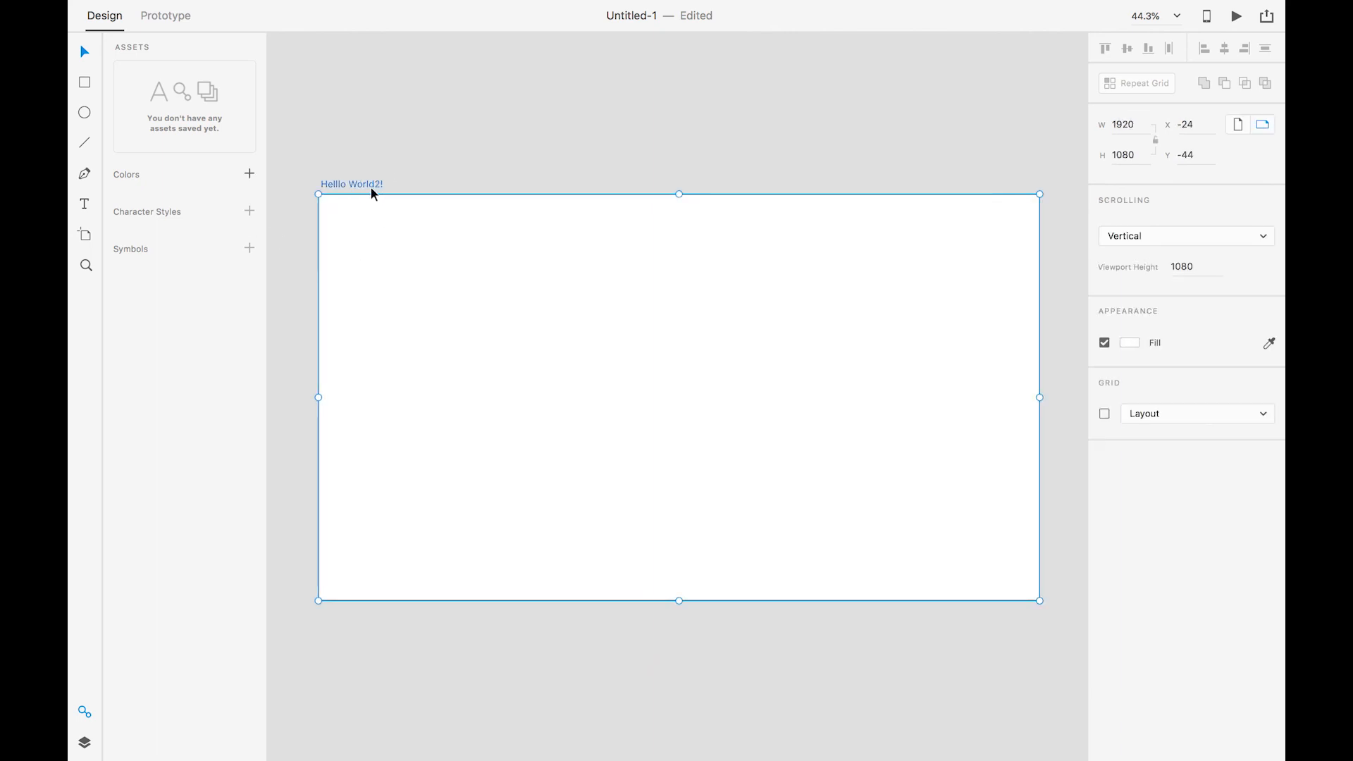
{"action": "scroll", "coordinate": [372, 206], "scroll_direction": "up", "scroll_amount": 1}
{"action": "scroll", "coordinate": [413, 158], "scroll_direction": "up", "scroll_amount": 1}
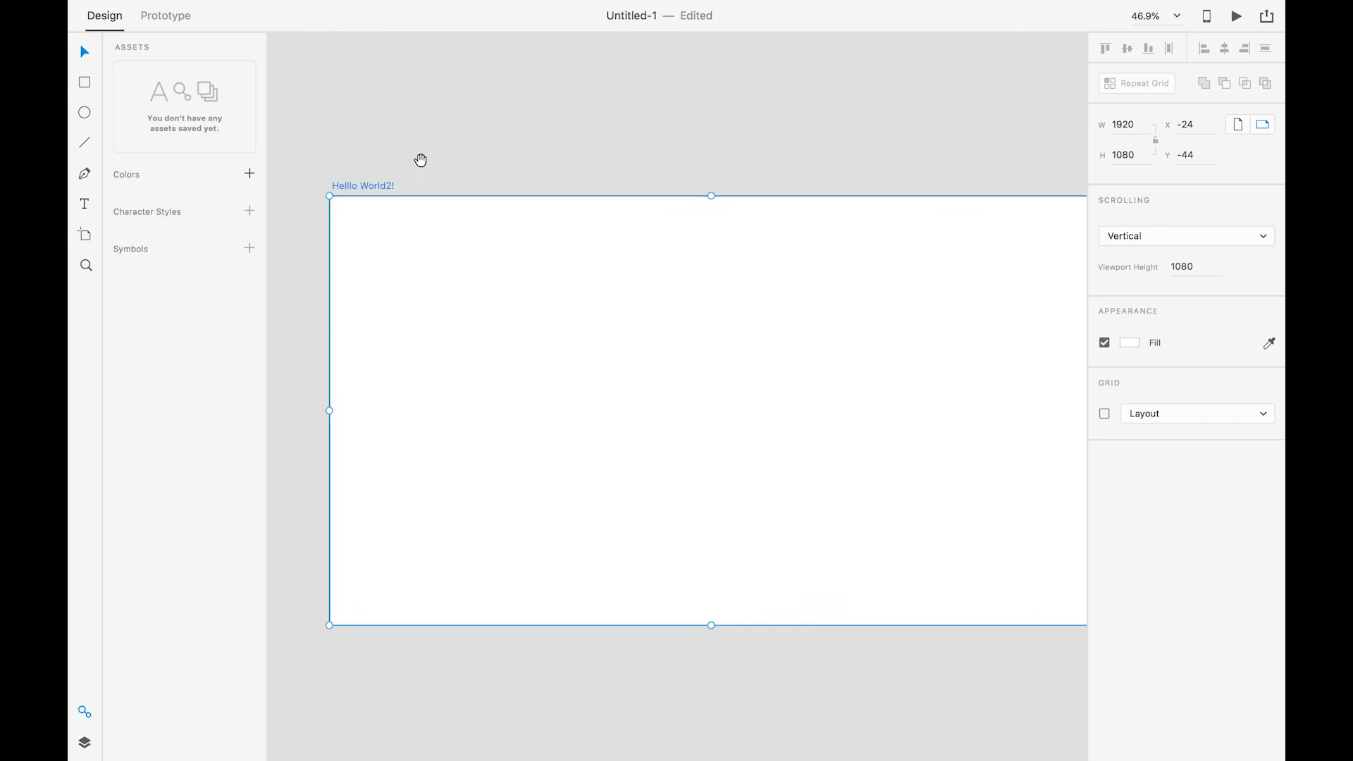
{"action": "left_click", "coordinate": [369, 192]}
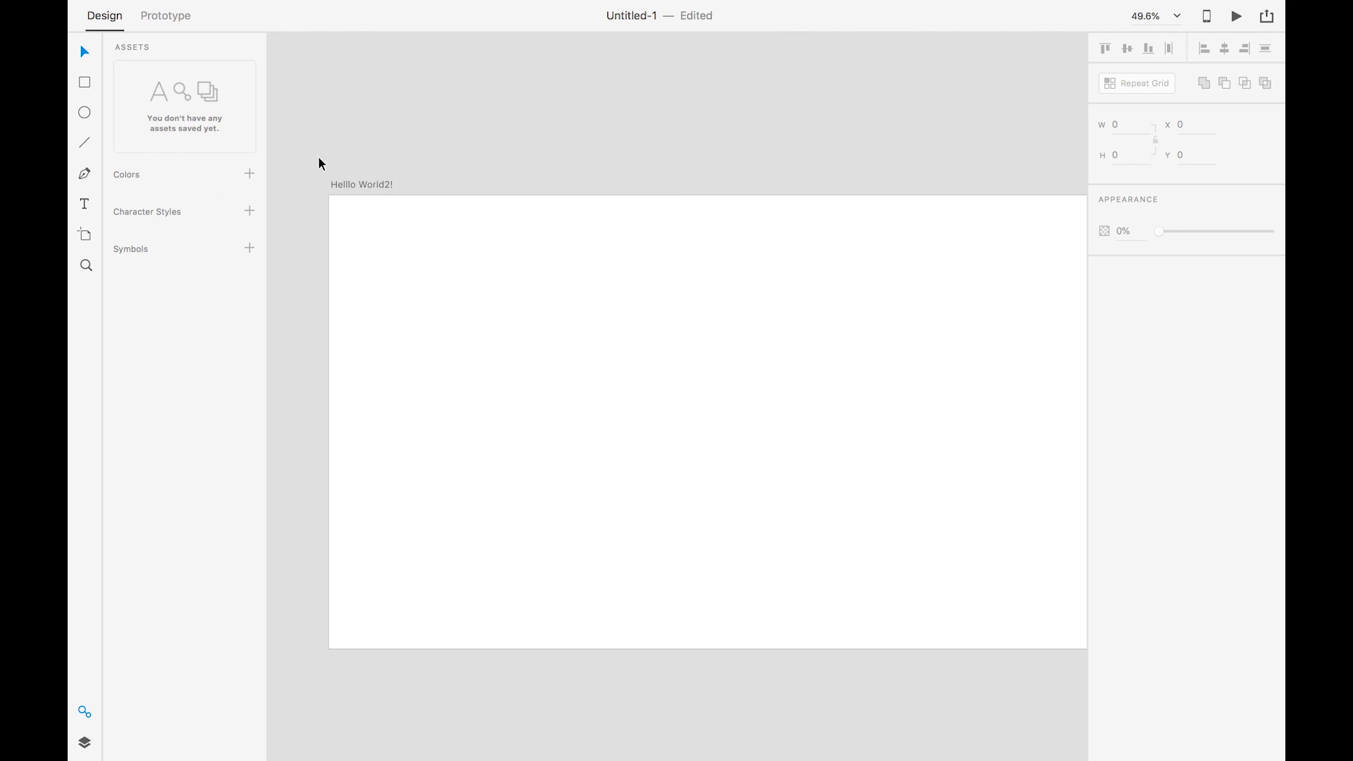
{"action": "left_click", "coordinate": [83, 204]}
{"action": "left_click", "coordinate": [456, 299]}
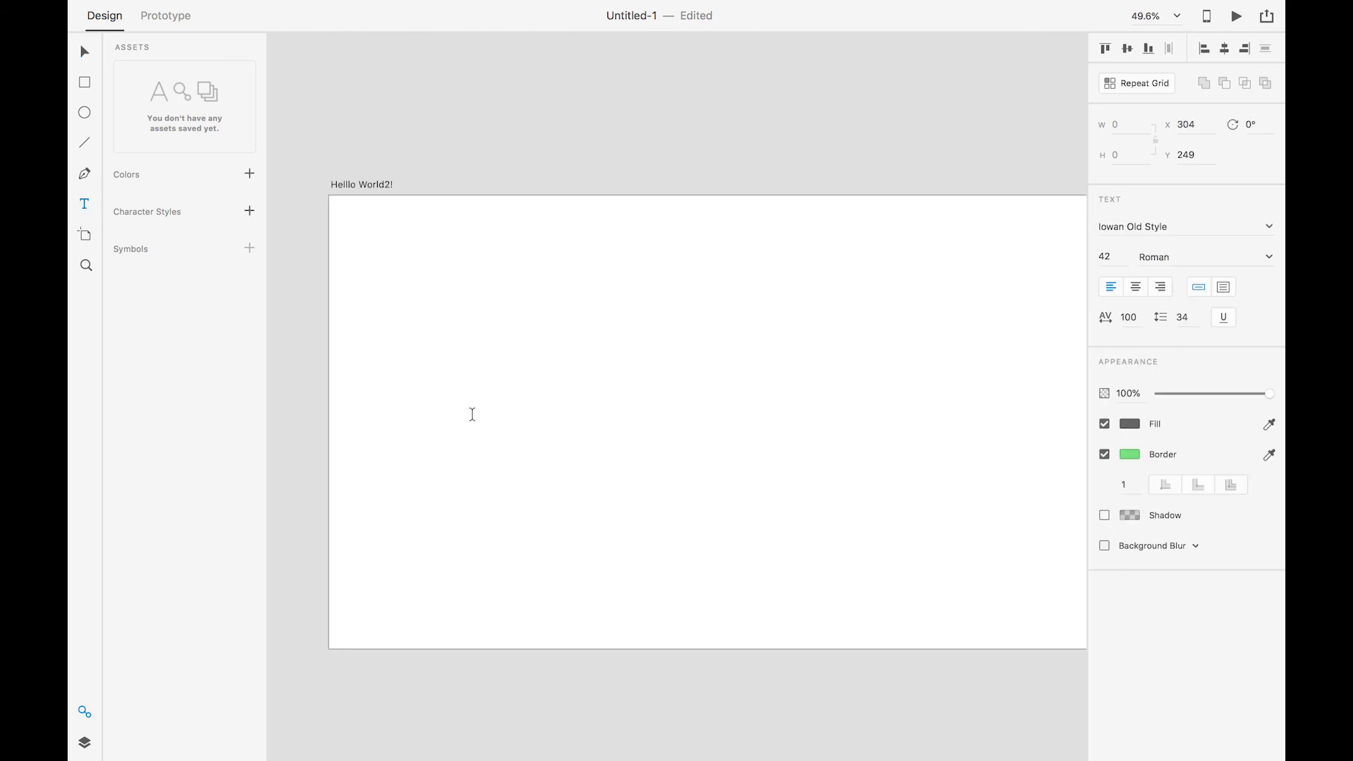
{"action": "type", "text": "Hello"}
{"action": "key", "text": "Escape"}
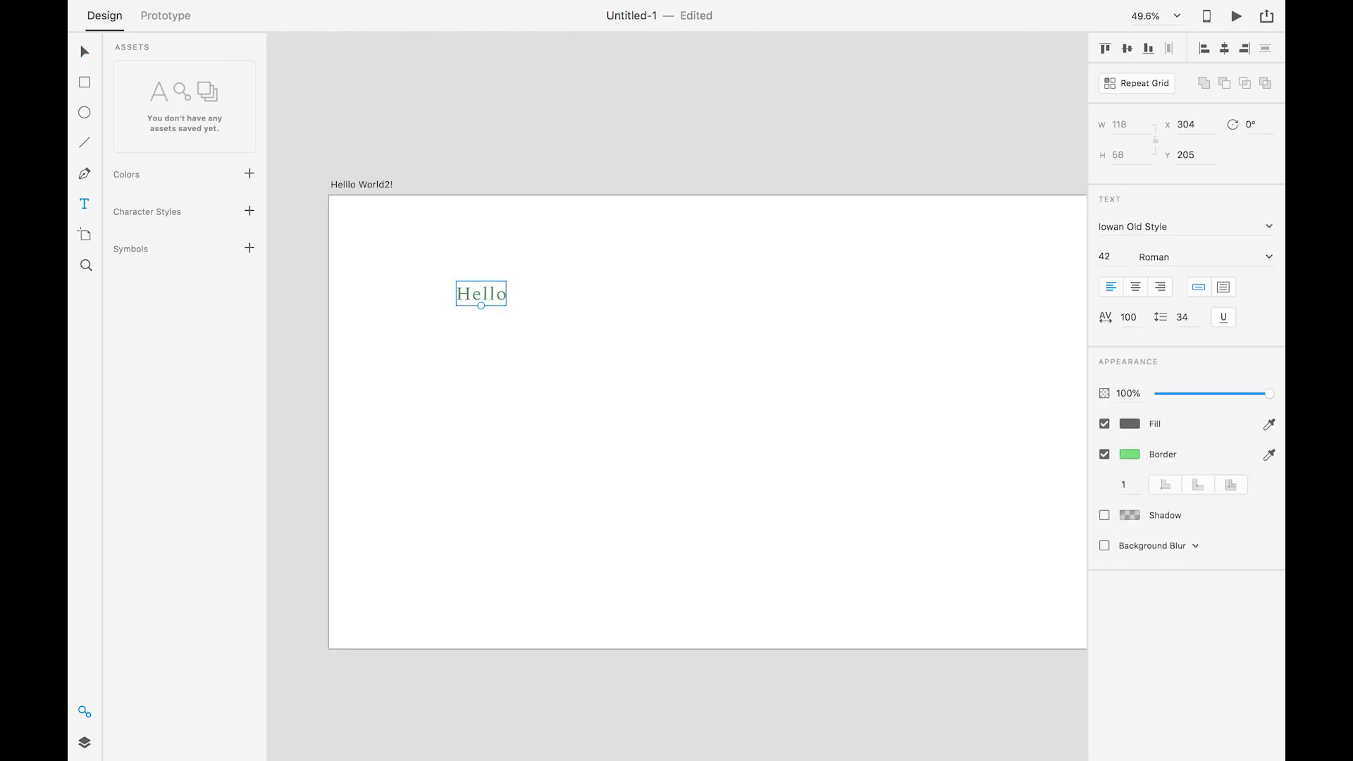
Enlarge the Hello text to size 127 and set its font to Heiti SC.
{"action": "left_click_drag", "start_coordinate": [481, 305], "coordinate": [499, 362]}
{"action": "double_click", "coordinate": [540, 331]}
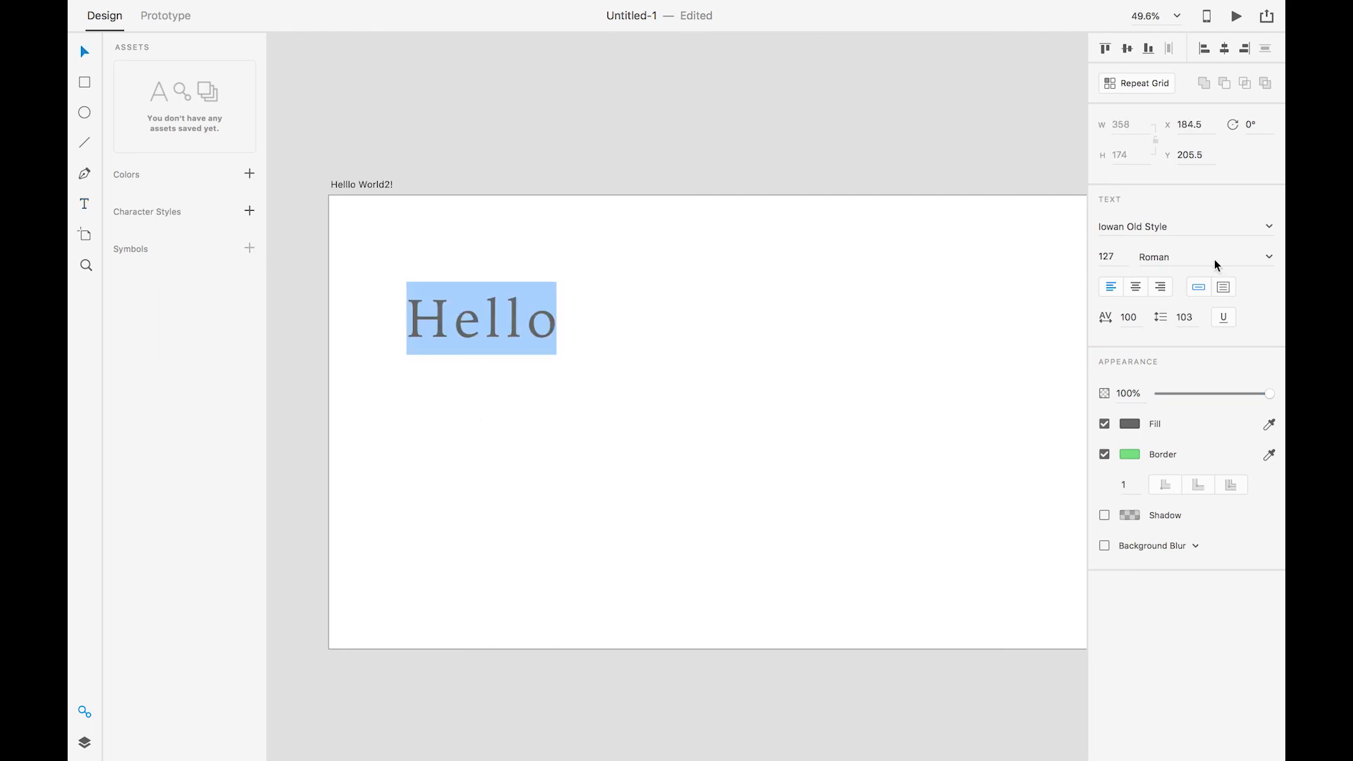
{"action": "left_click", "coordinate": [1192, 235]}
{"action": "key", "text": "super+a"}
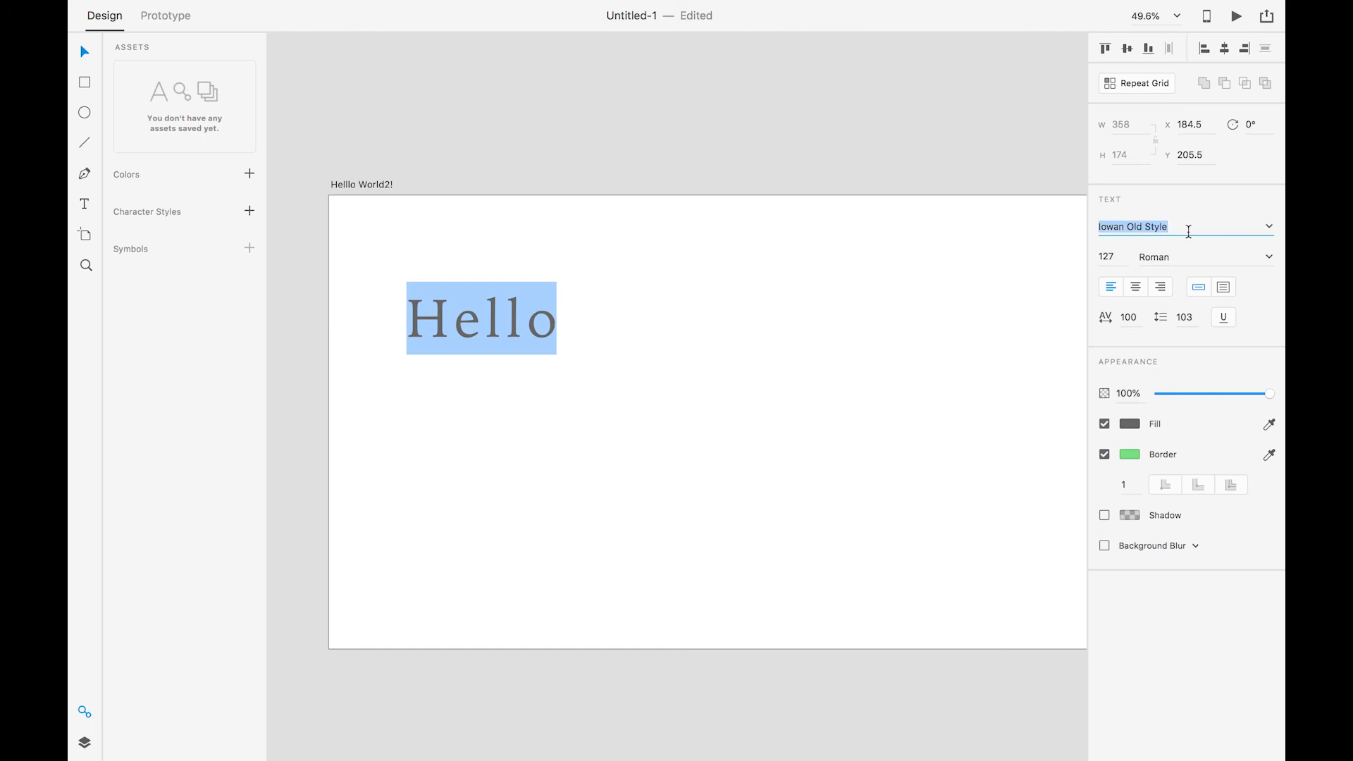
{"action": "type", "text": "Heiti SC"}
{"action": "key", "text": "Return"}
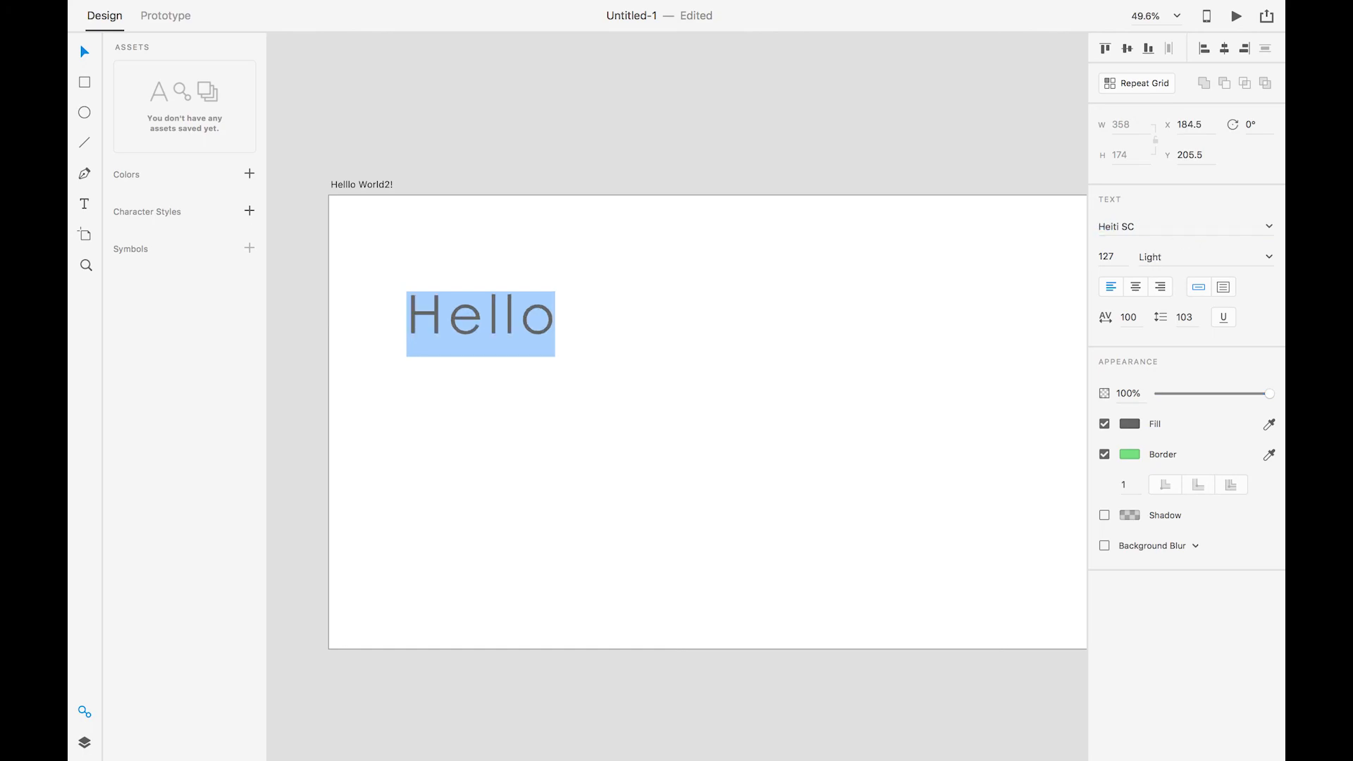
{"action": "left_click", "coordinate": [678, 107]}
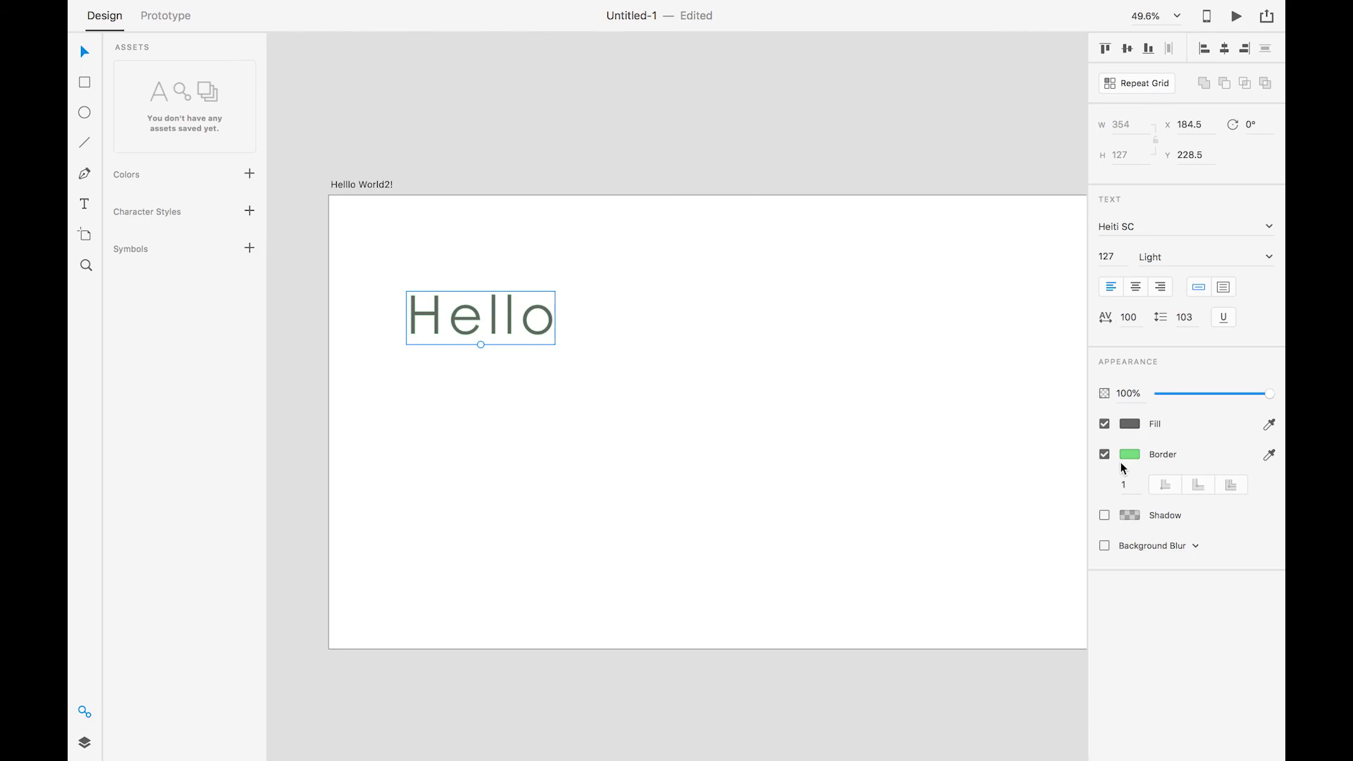
Set the Hello text's fill color to red #FF5555 and keep the text selected.
{"action": "left_click", "coordinate": [1129, 424]}
{"action": "left_click_drag", "start_coordinate": [1049, 440], "coordinate": [1014, 329]}
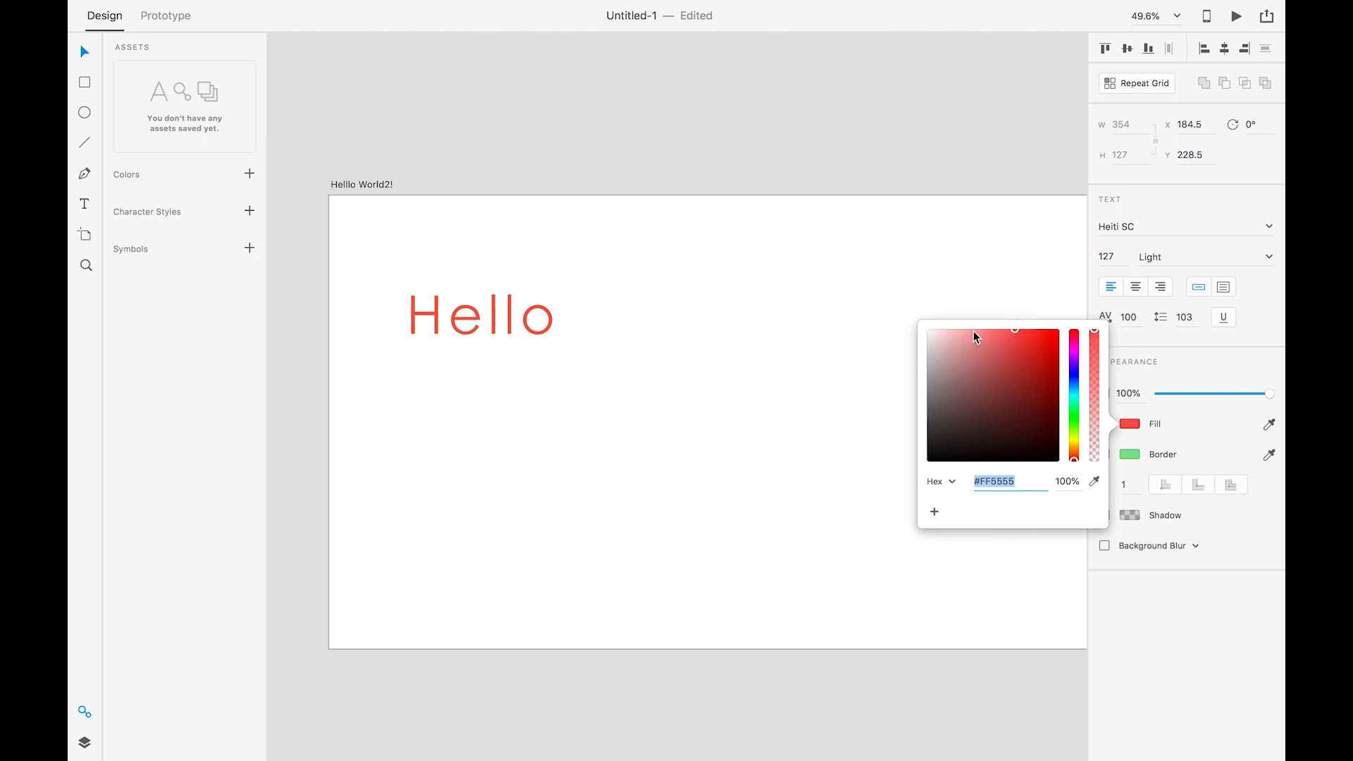
{"action": "left_click", "coordinate": [592, 326]}
{"action": "left_click", "coordinate": [480, 317]}
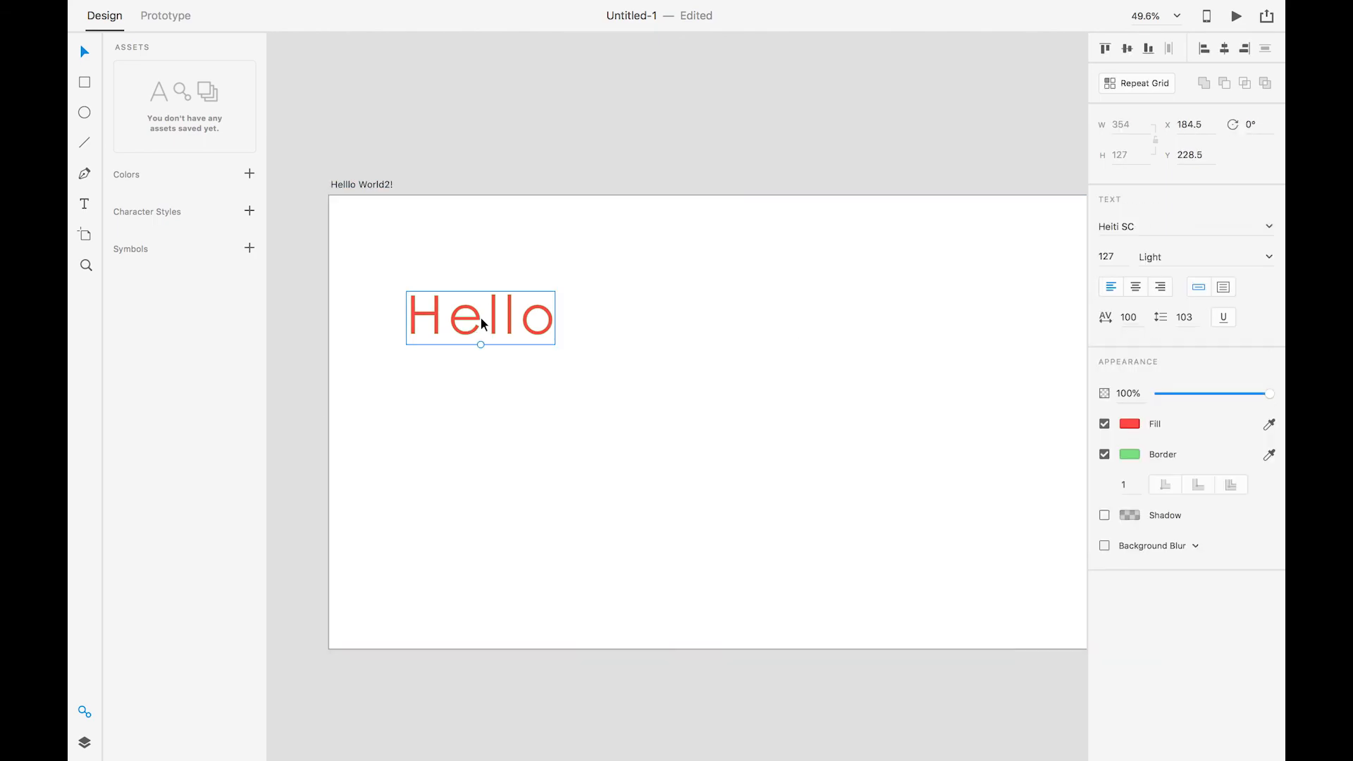
Save the Hello text's green border and red fill colors as color assets, undoing the first save and repeating it.
{"action": "left_click", "coordinate": [249, 174]}
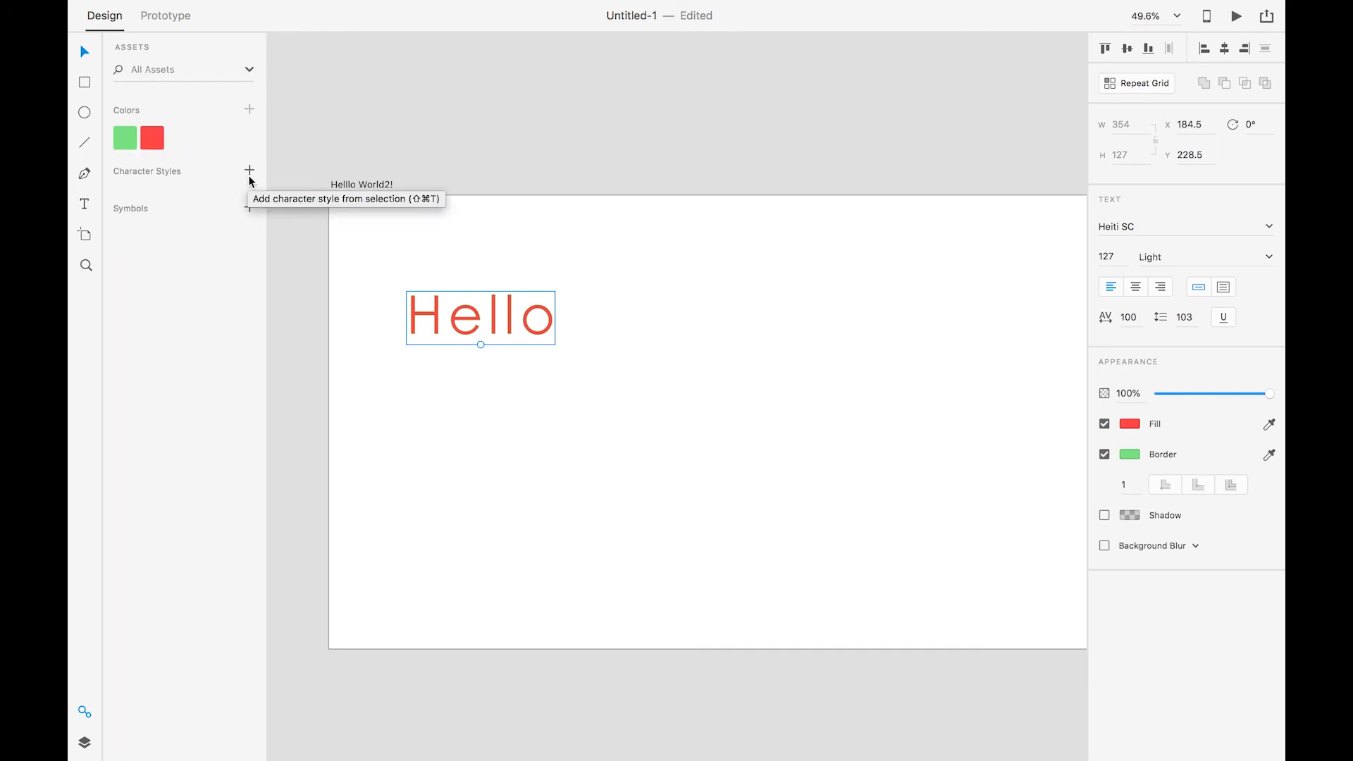
{"action": "key", "text": "super+z"}
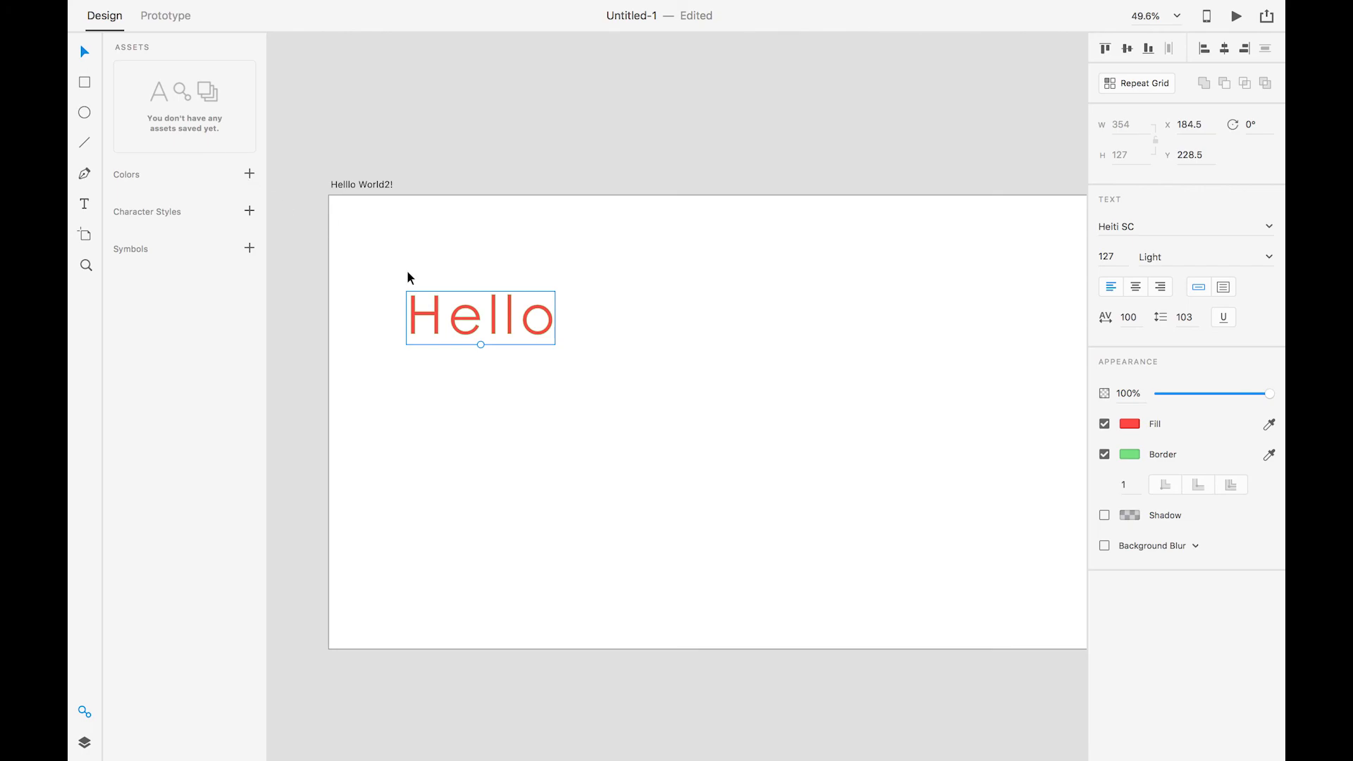
{"action": "left_click", "coordinate": [250, 175]}
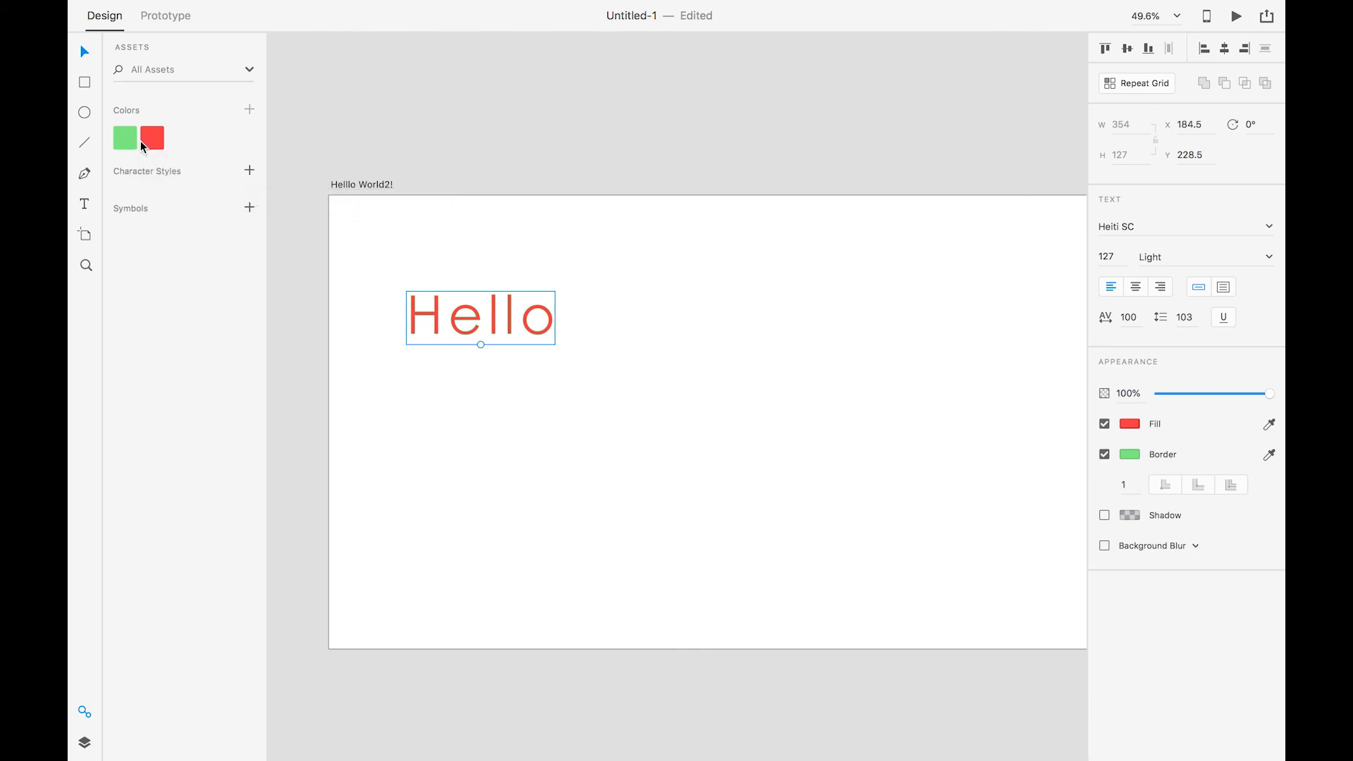
{"action": "key", "text": "t"}
{"action": "left_click", "coordinate": [641, 310]}
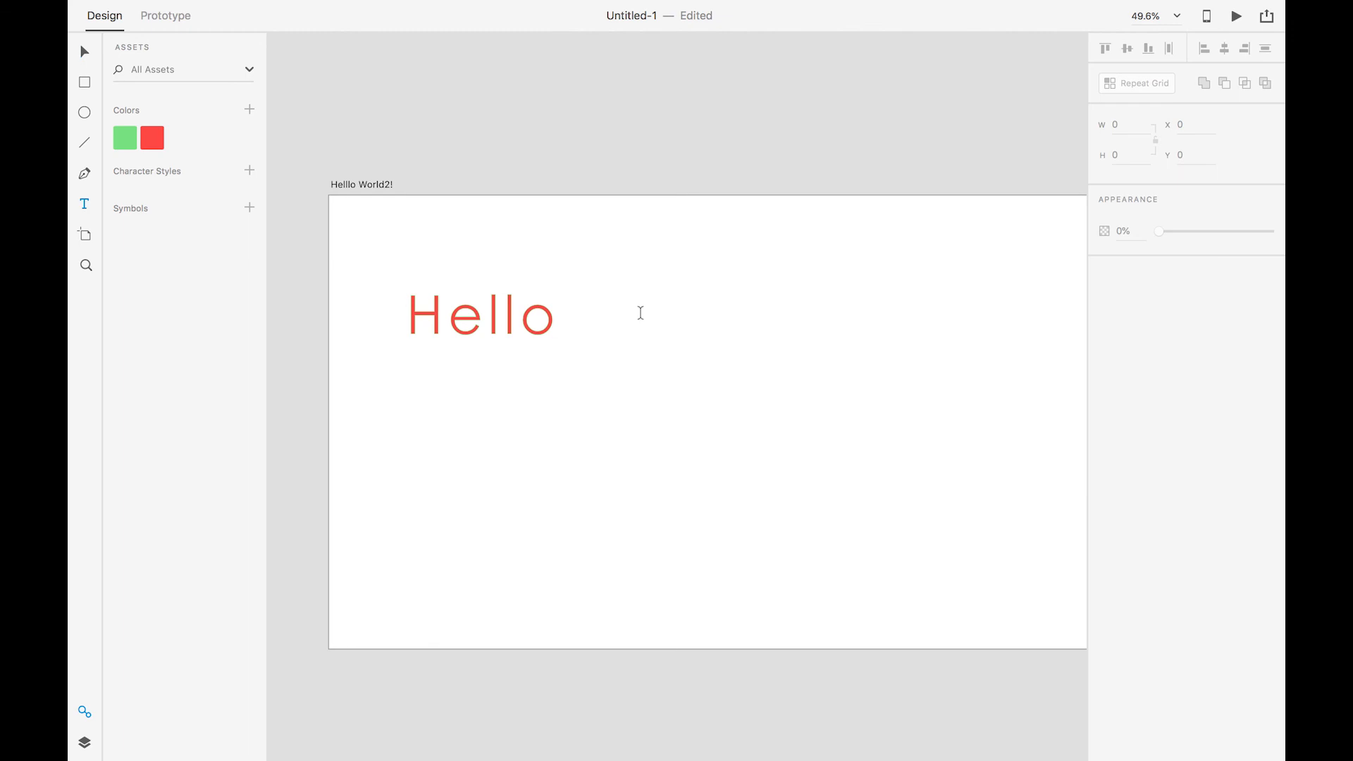
{"action": "key", "text": "Escape"}
Set the Hello text's fill color to #FA6060 and save it as a swatch in the color picker.
{"action": "left_click", "coordinate": [416, 306]}
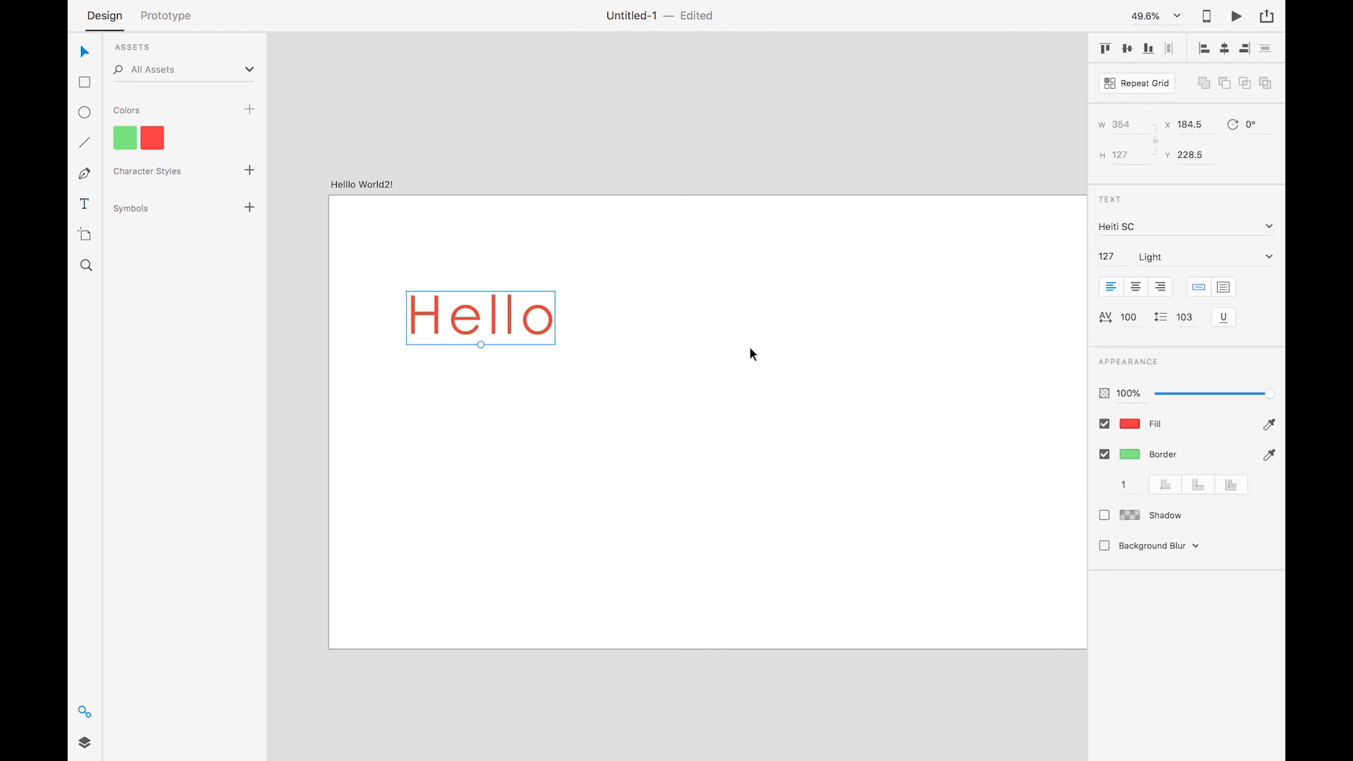
{"action": "left_click", "coordinate": [1129, 424]}
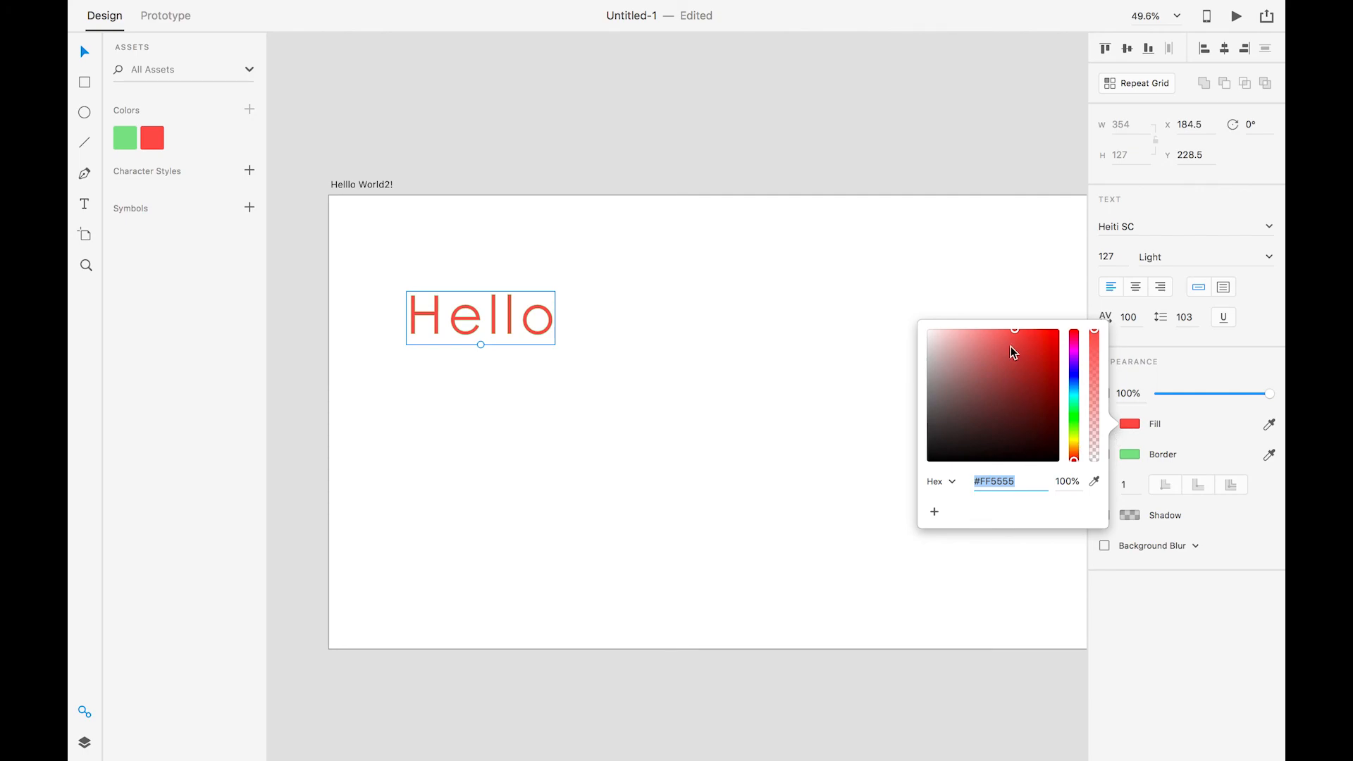
{"action": "mouse_move", "coordinate": [1016, 332]}
{"action": "left_mouse_down"}
{"action": "mouse_move", "coordinate": [963, 328]}
{"action": "mouse_move", "coordinate": [1007, 332]}
{"action": "left_mouse_up"}
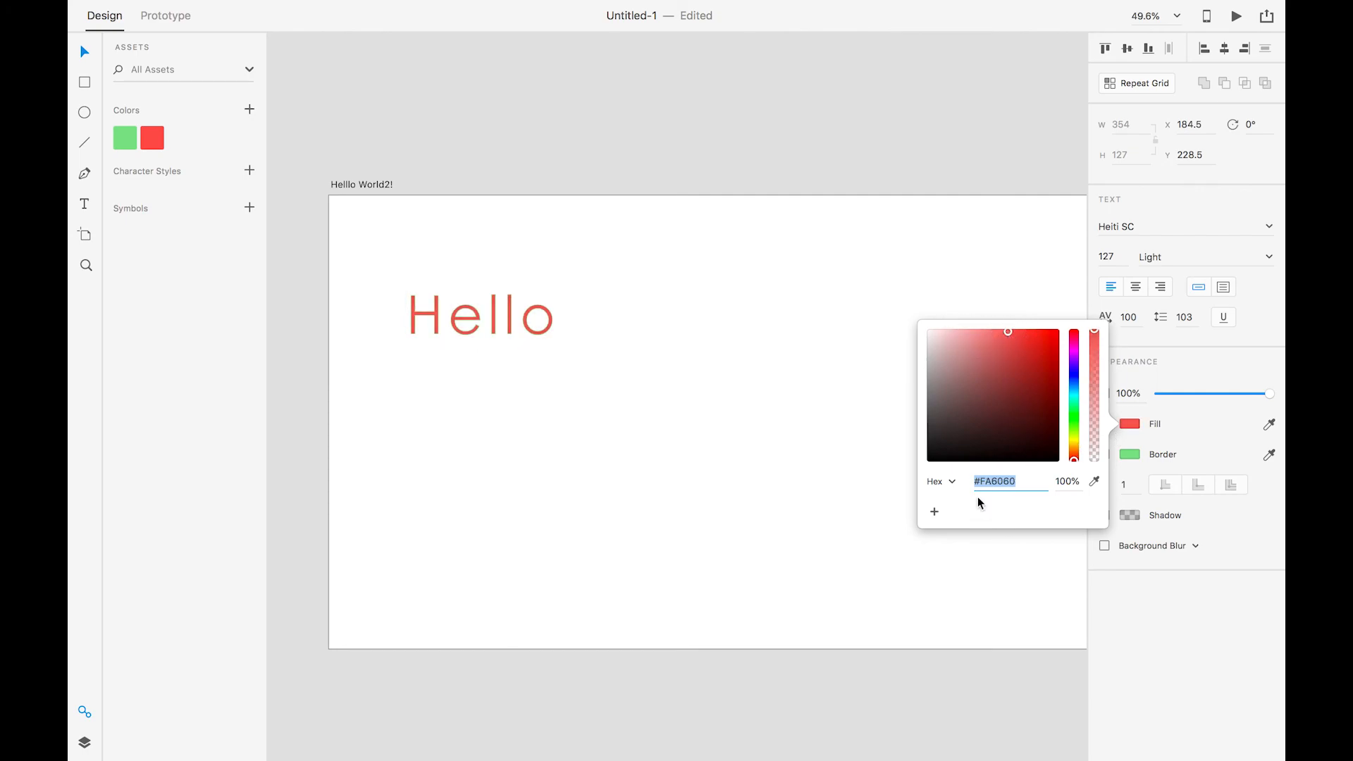
{"action": "left_click", "coordinate": [934, 513]}
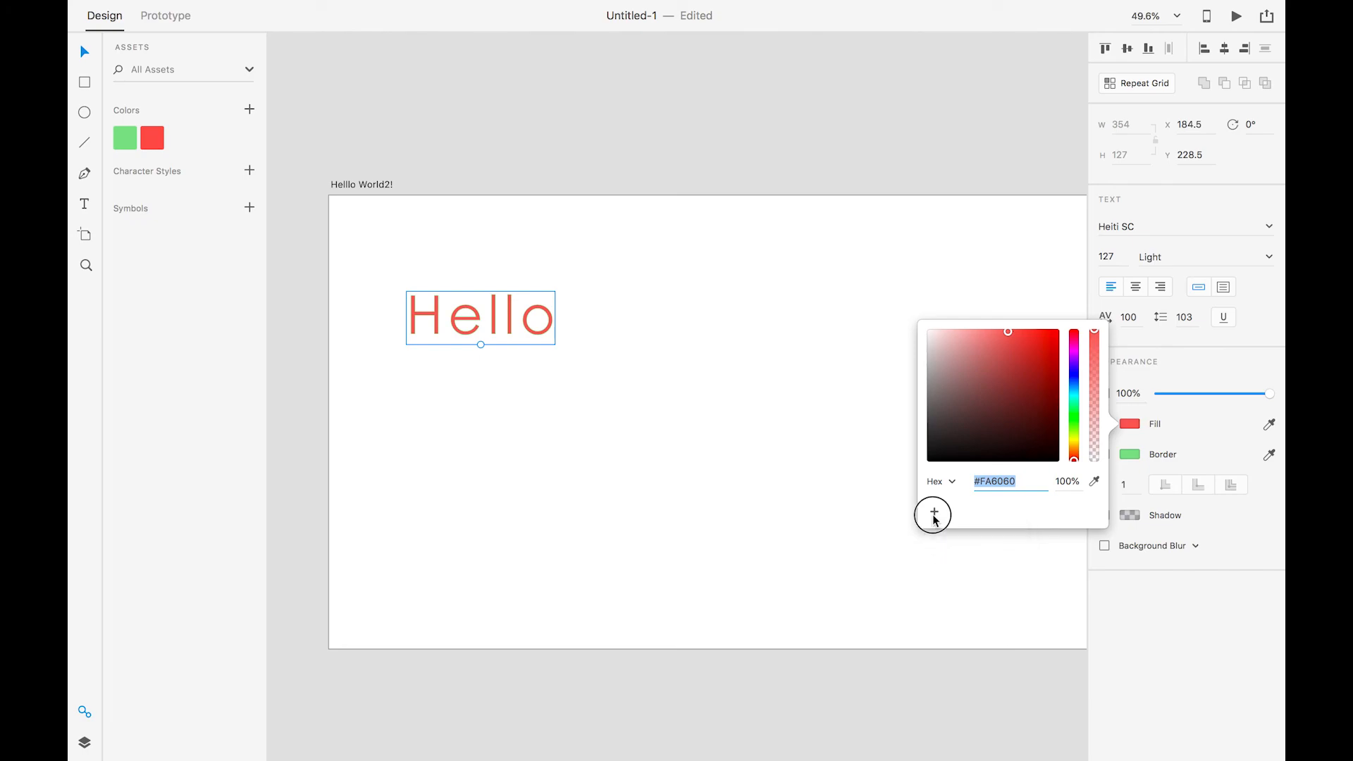
{"action": "left_click", "coordinate": [675, 324]}
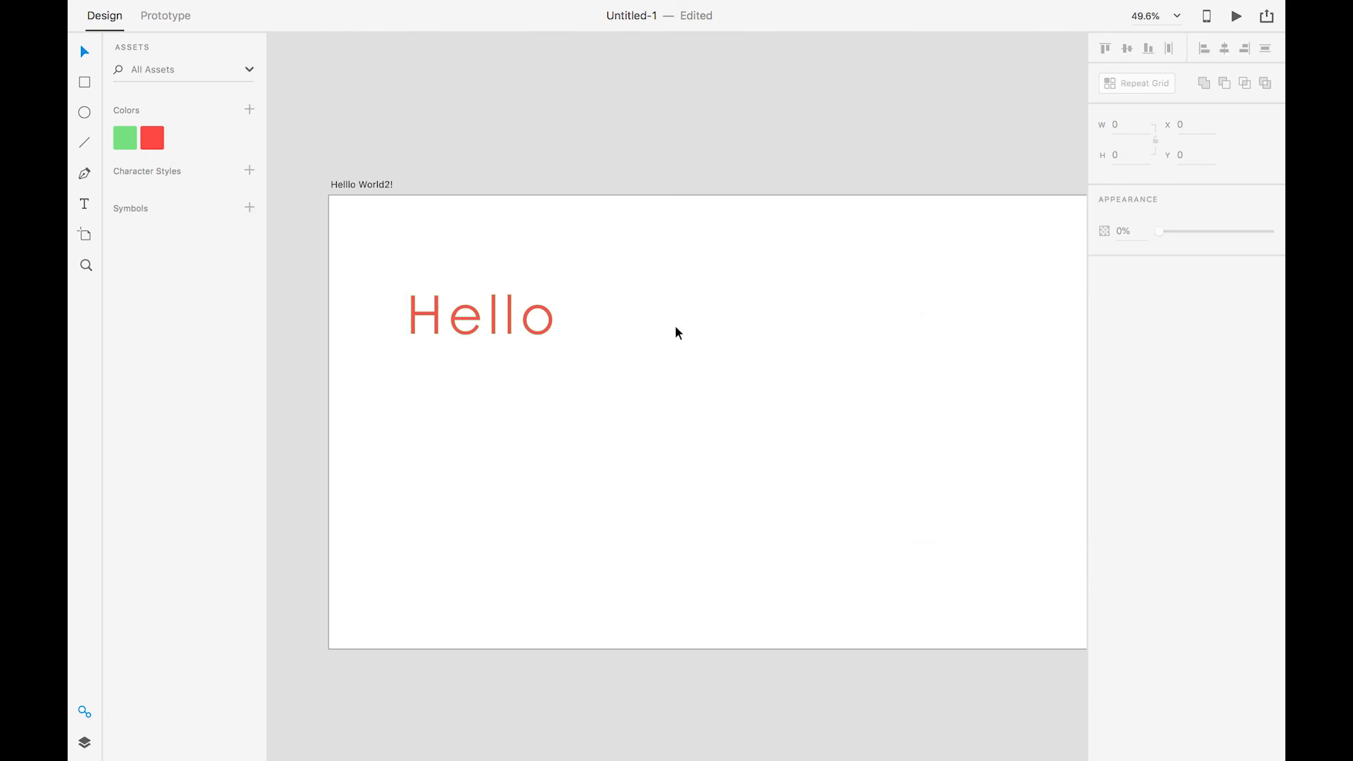
Add a second point text reading "asdfasdf" to the right of the Hello text.
{"action": "key", "text": "t"}
{"action": "left_click", "coordinate": [676, 315]}
{"action": "type", "text": "asdfasdf"}
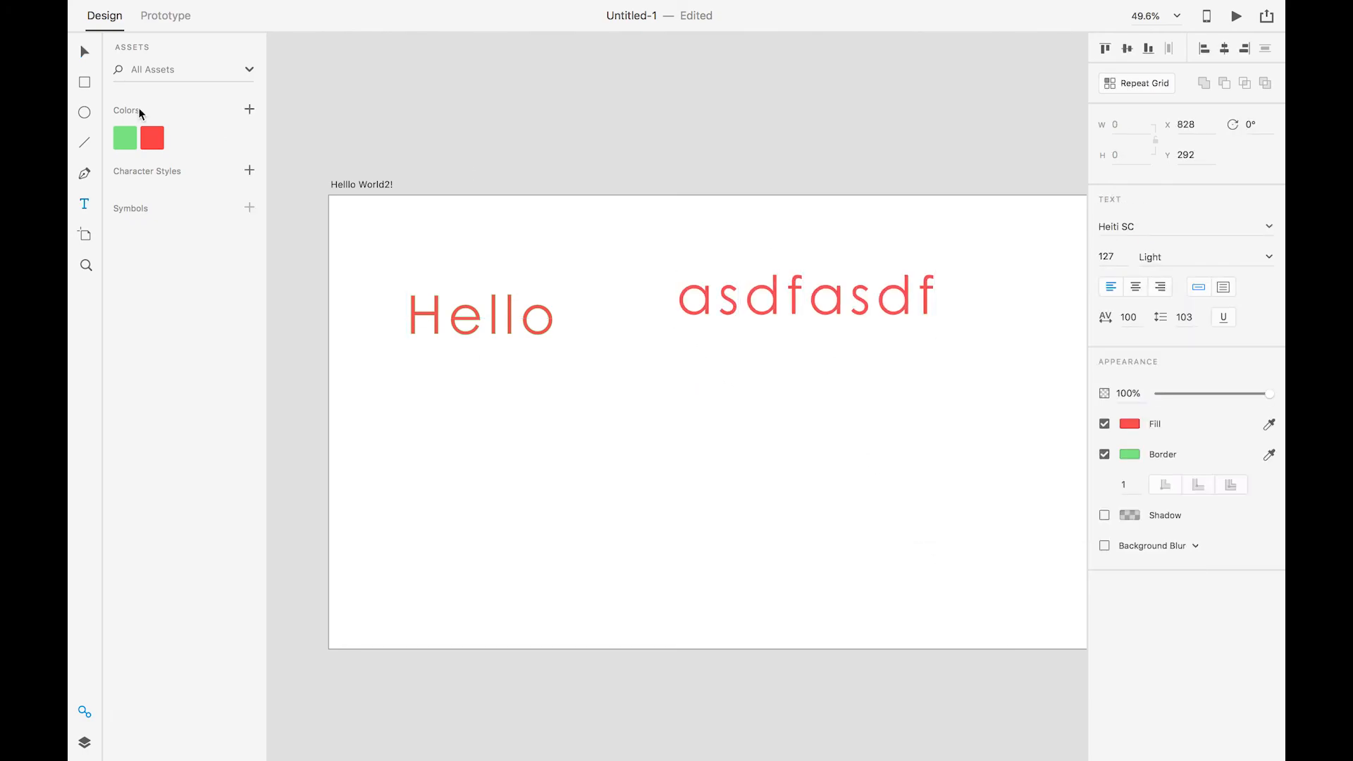
{"action": "key", "text": "Escape"}
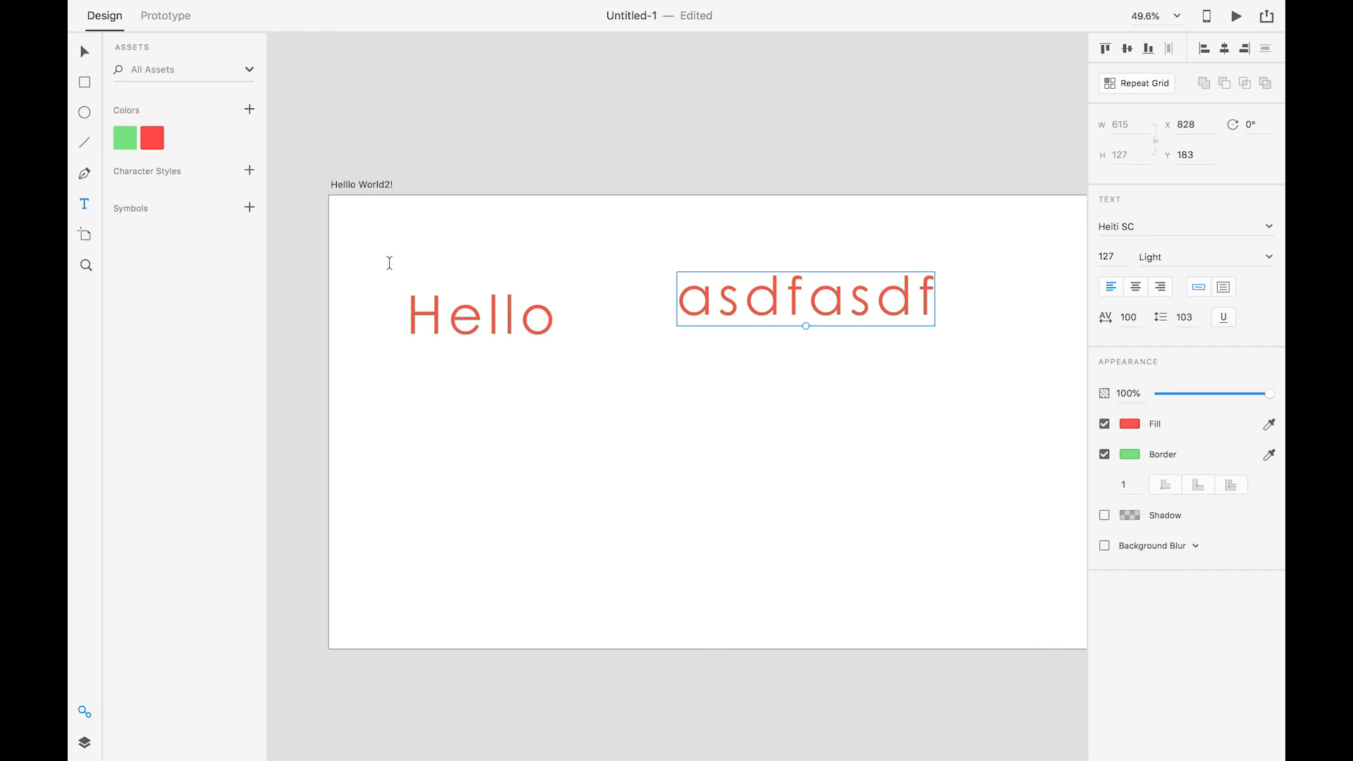
Try another fill color on the asdfasdf text and reapply the saved #FA6060 swatch.
{"action": "left_click", "coordinate": [1129, 424]}
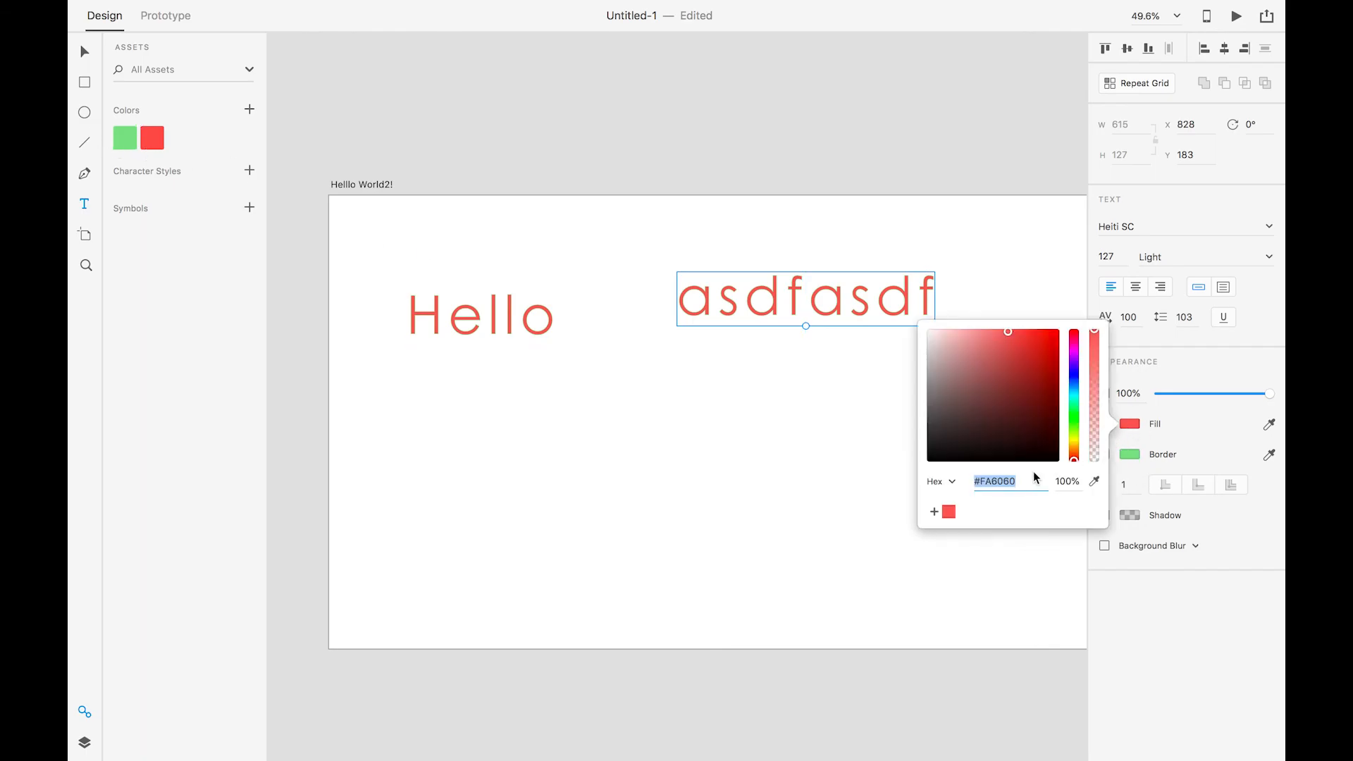
{"action": "left_click_drag", "start_coordinate": [1025, 403], "coordinate": [882, 360]}
{"action": "left_click", "coordinate": [948, 513]}
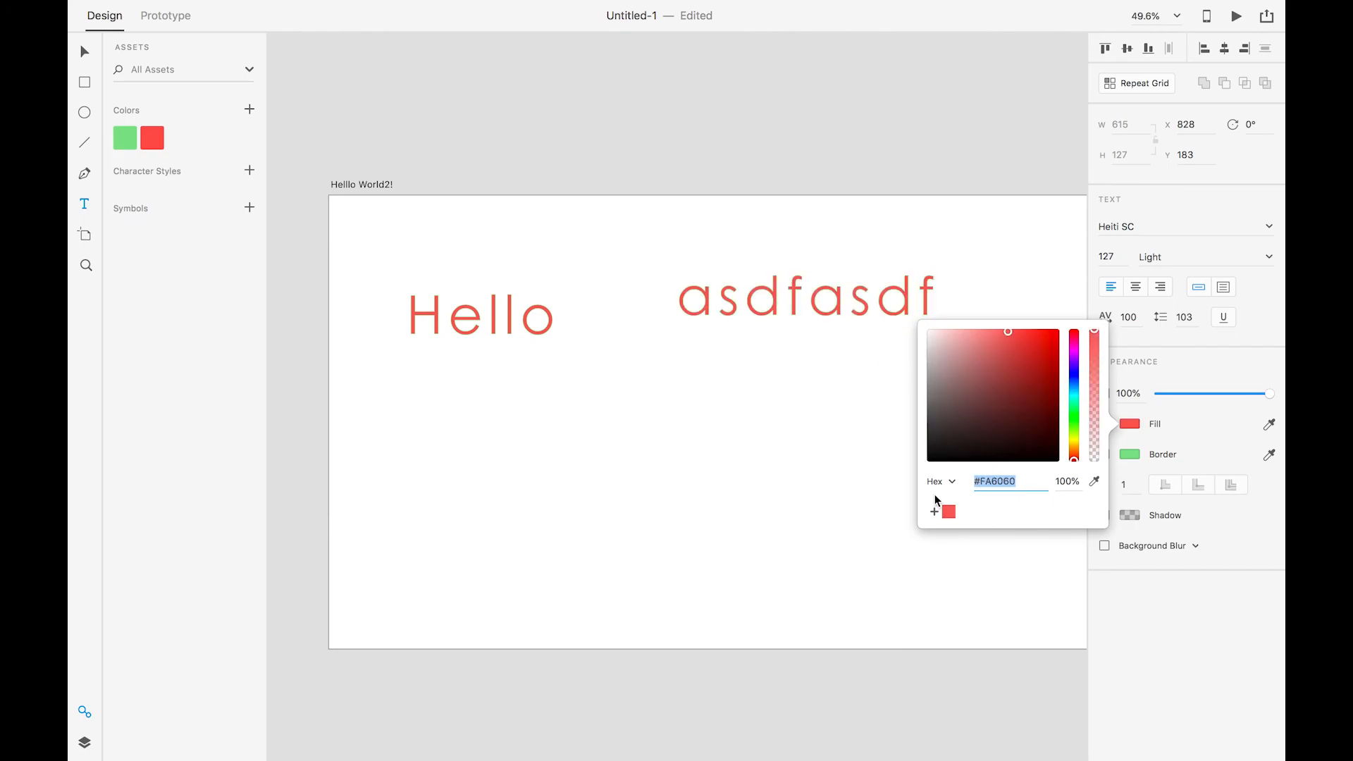
Move the asdfasdf text down to Y 229, level with the Hello text.
{"action": "left_click", "coordinate": [85, 51]}
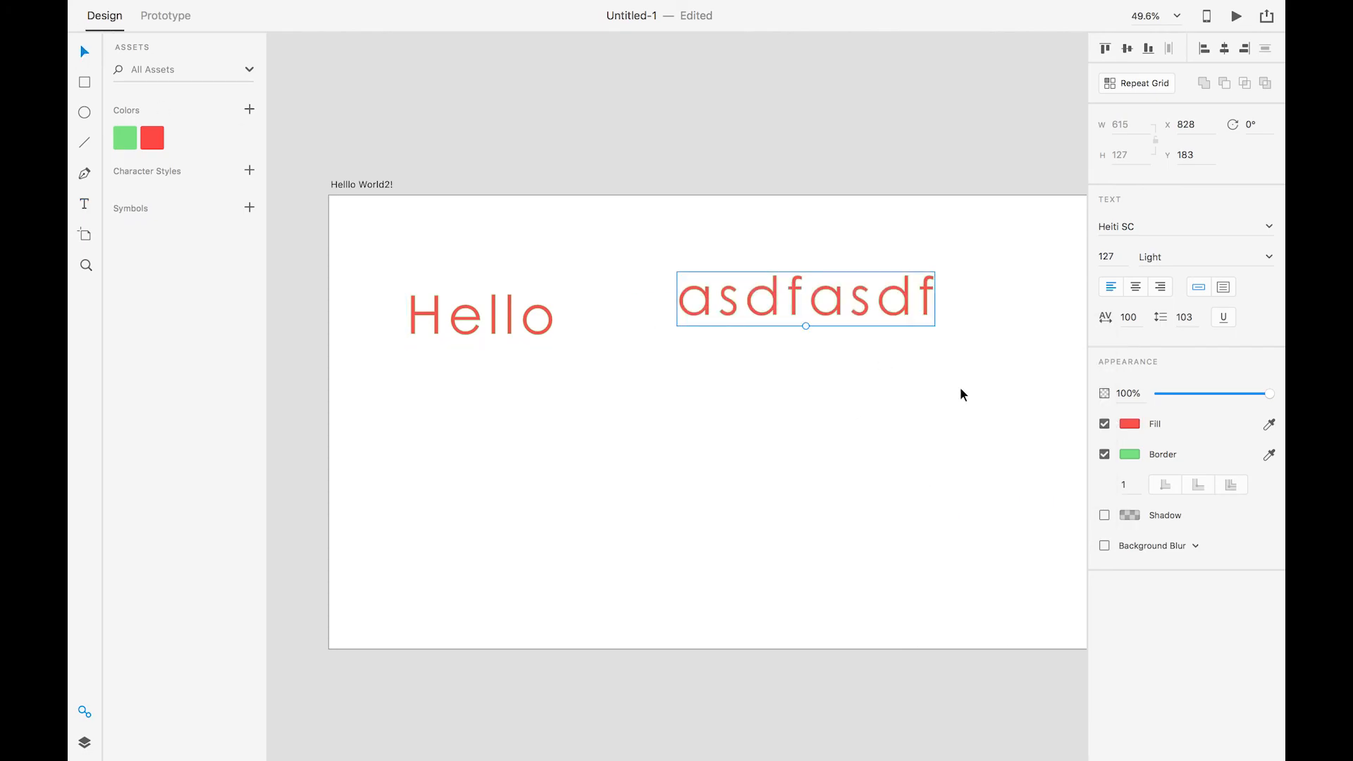
{"action": "left_click_drag", "start_coordinate": [837, 305], "coordinate": [842, 327]}
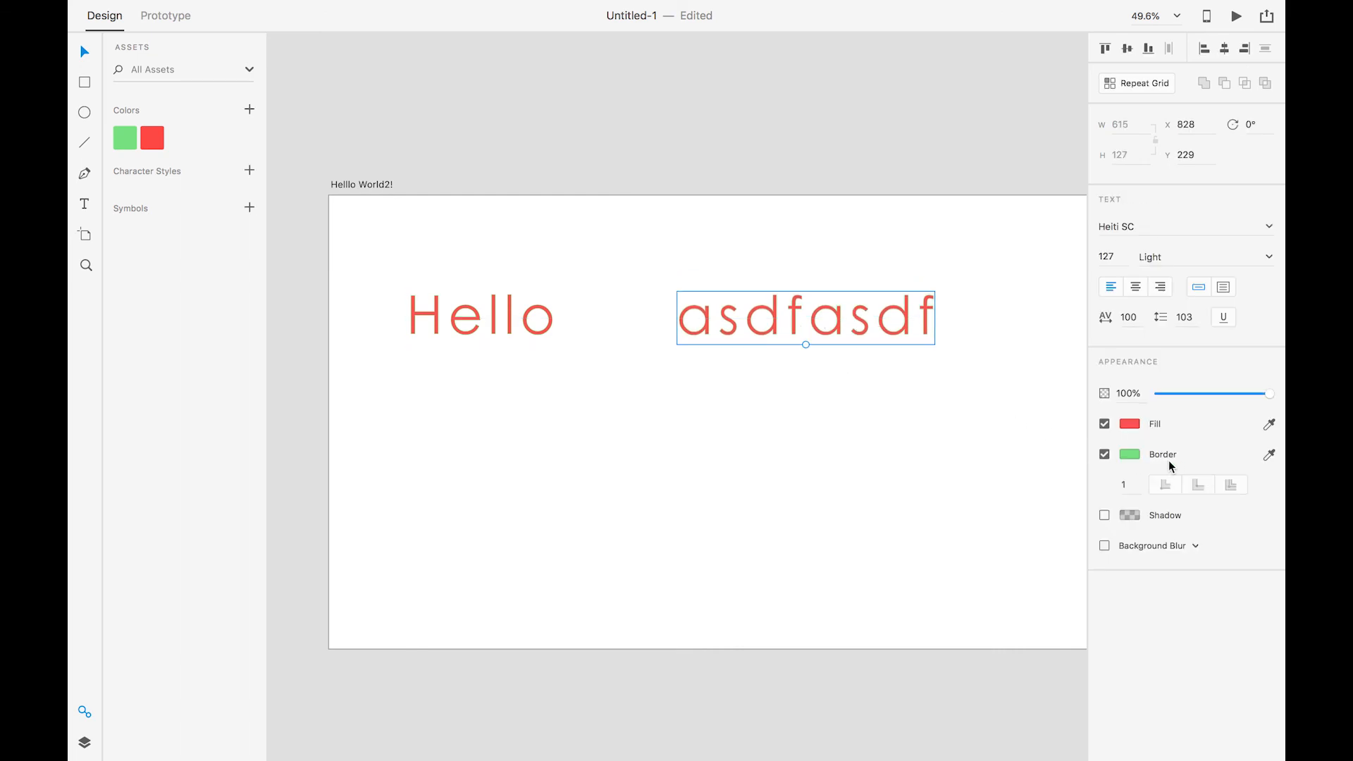
Save the asdfasdf text's green border color #85E38F as a swatch in the color picker.
{"action": "left_click", "coordinate": [1136, 454]}
{"action": "left_click", "coordinate": [934, 542]}
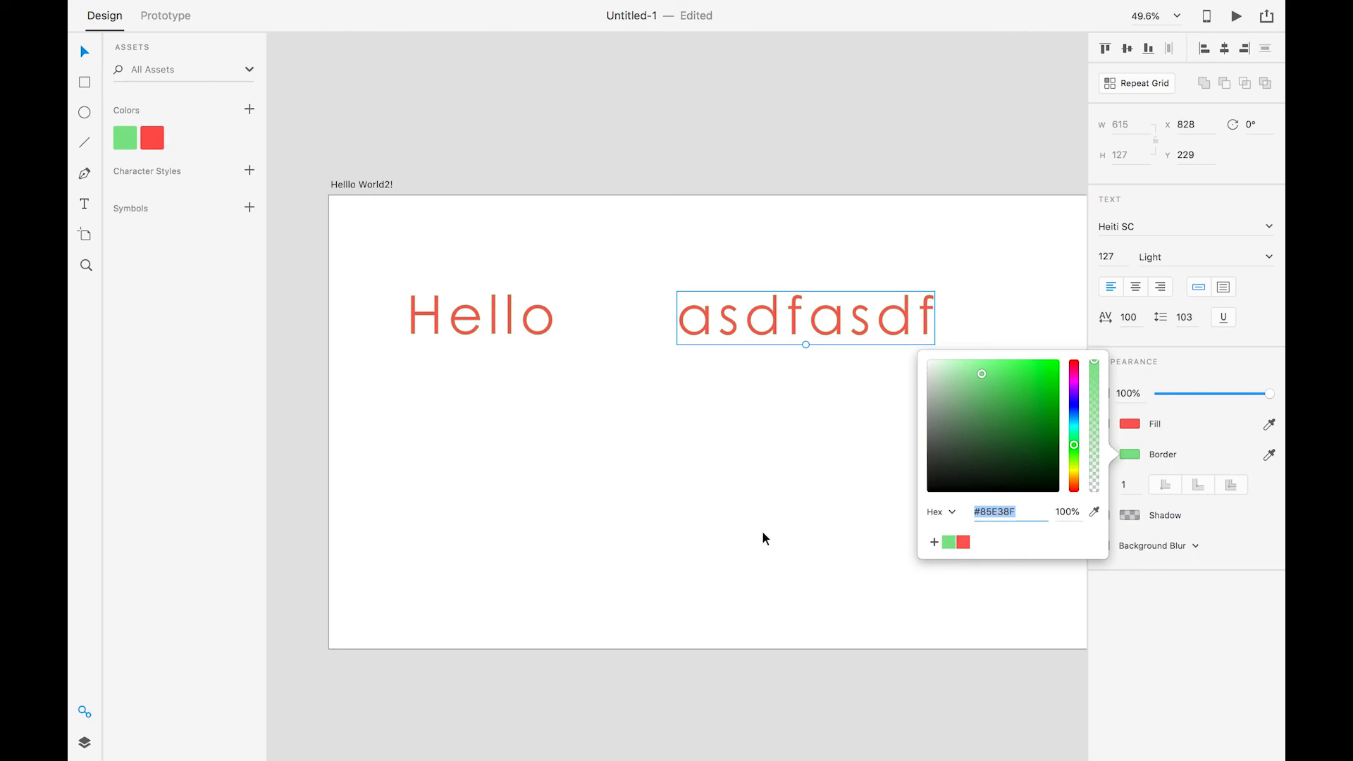
{"action": "left_click", "coordinate": [593, 417]}
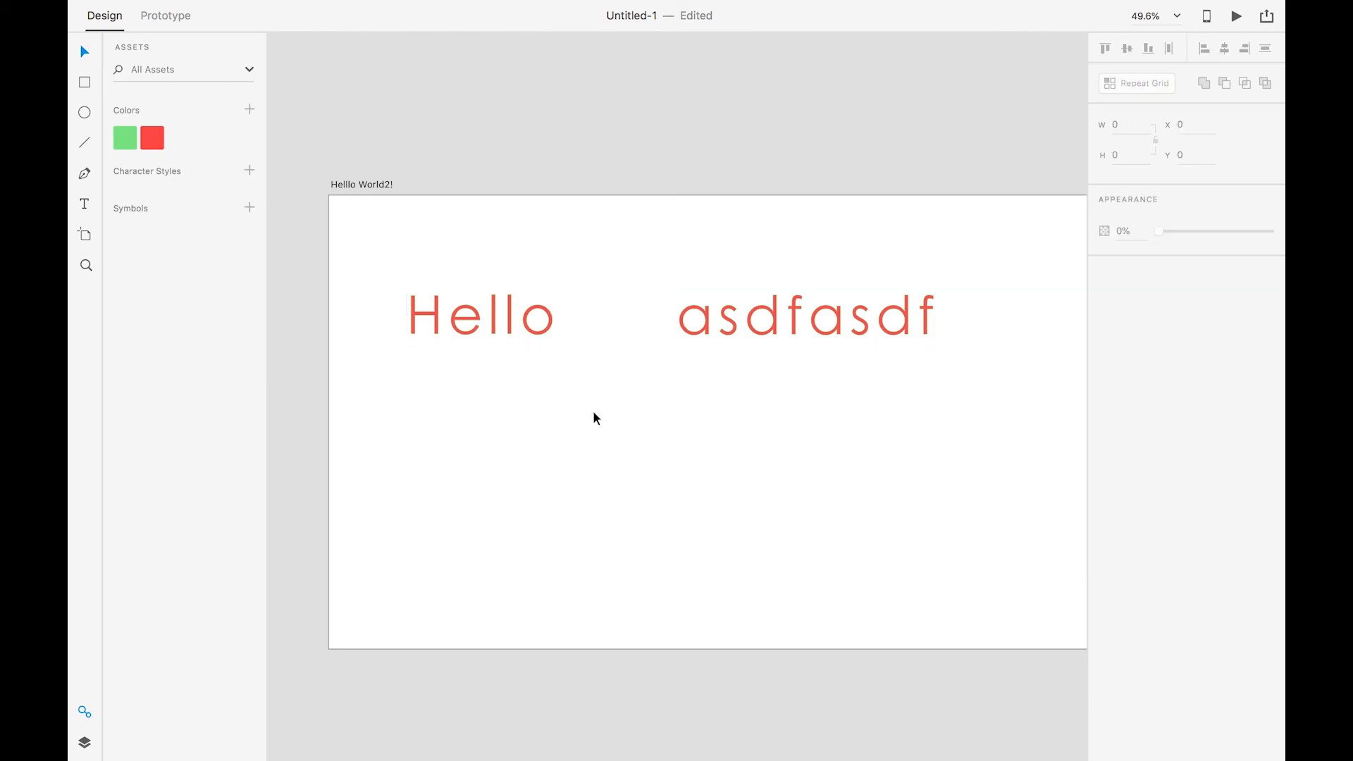
Apply the green color asset to the asdfasdf text's fill and turn off its border.
{"action": "left_click", "coordinate": [754, 327]}
{"action": "double_click", "coordinate": [755, 327]}
{"action": "key", "text": "Escape"}
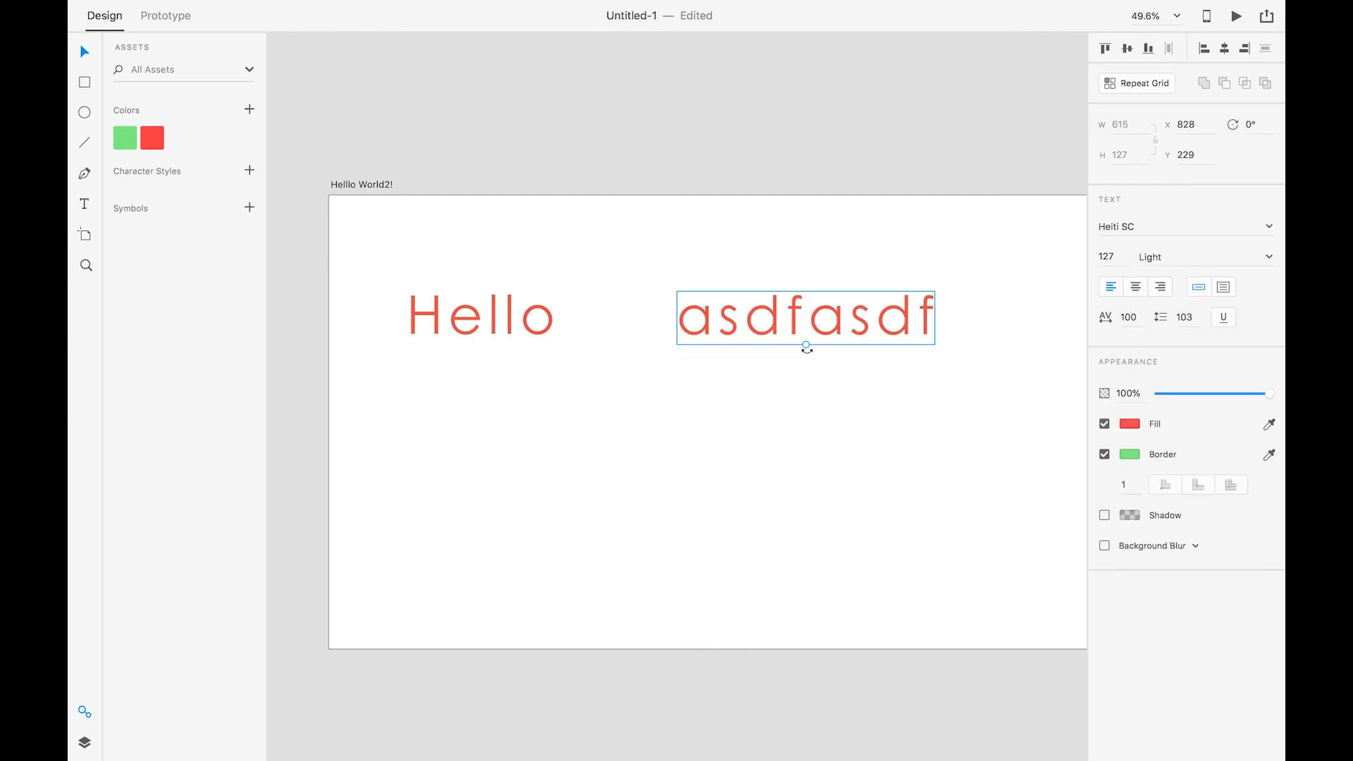
{"action": "left_click", "coordinate": [122, 140]}
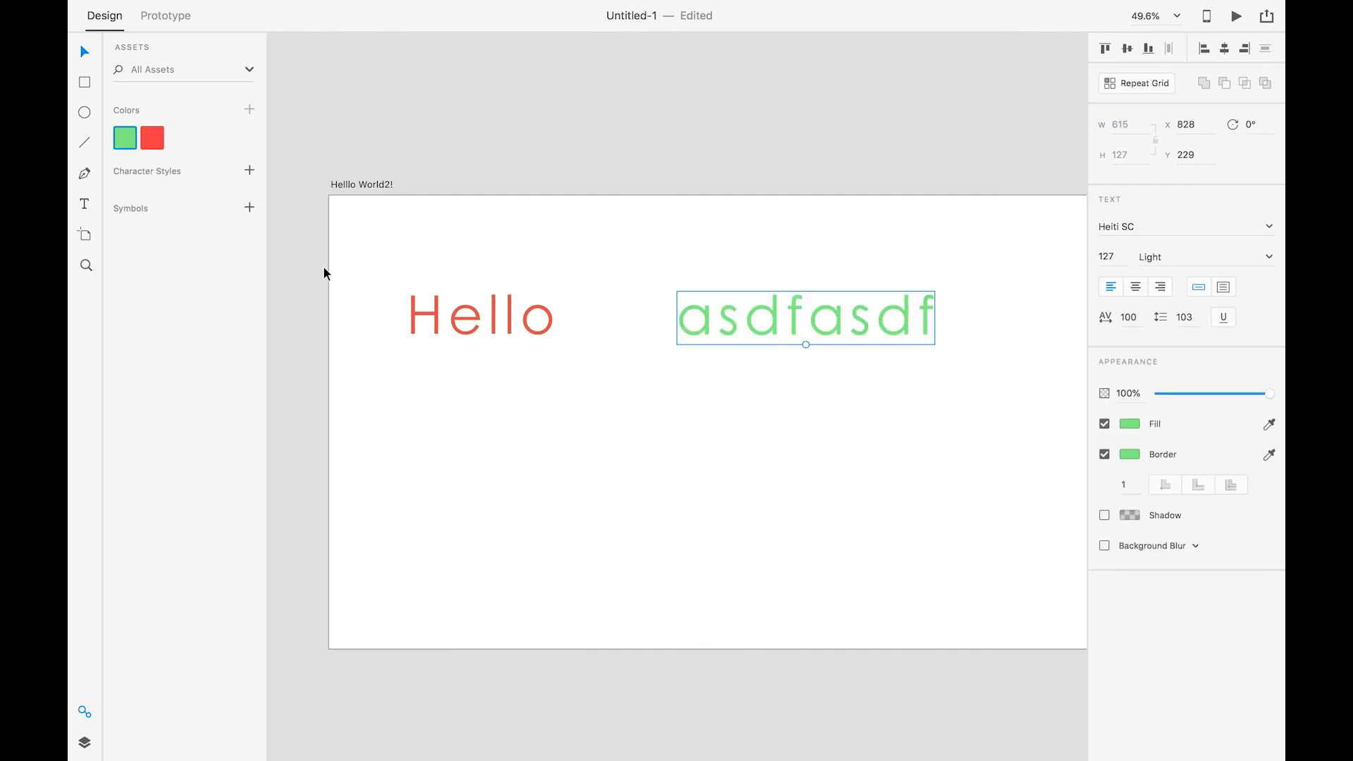
{"action": "left_click", "coordinate": [832, 426]}
{"action": "left_click", "coordinate": [810, 327]}
{"action": "left_click", "coordinate": [1105, 453]}
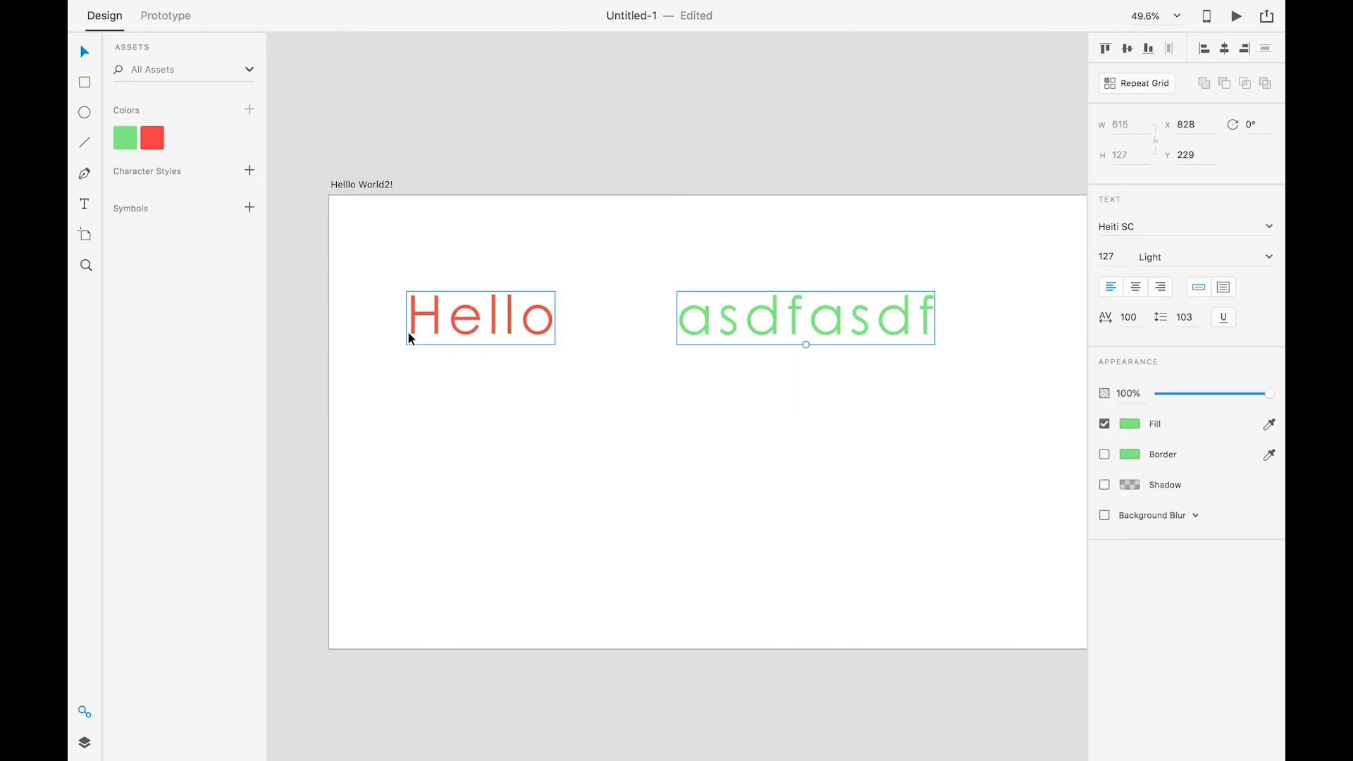
Save the green asdfasdf text's formatting as a character style in the assets.
{"action": "left_click", "coordinate": [500, 328]}
{"action": "left_click", "coordinate": [763, 333], "text": "shift"}
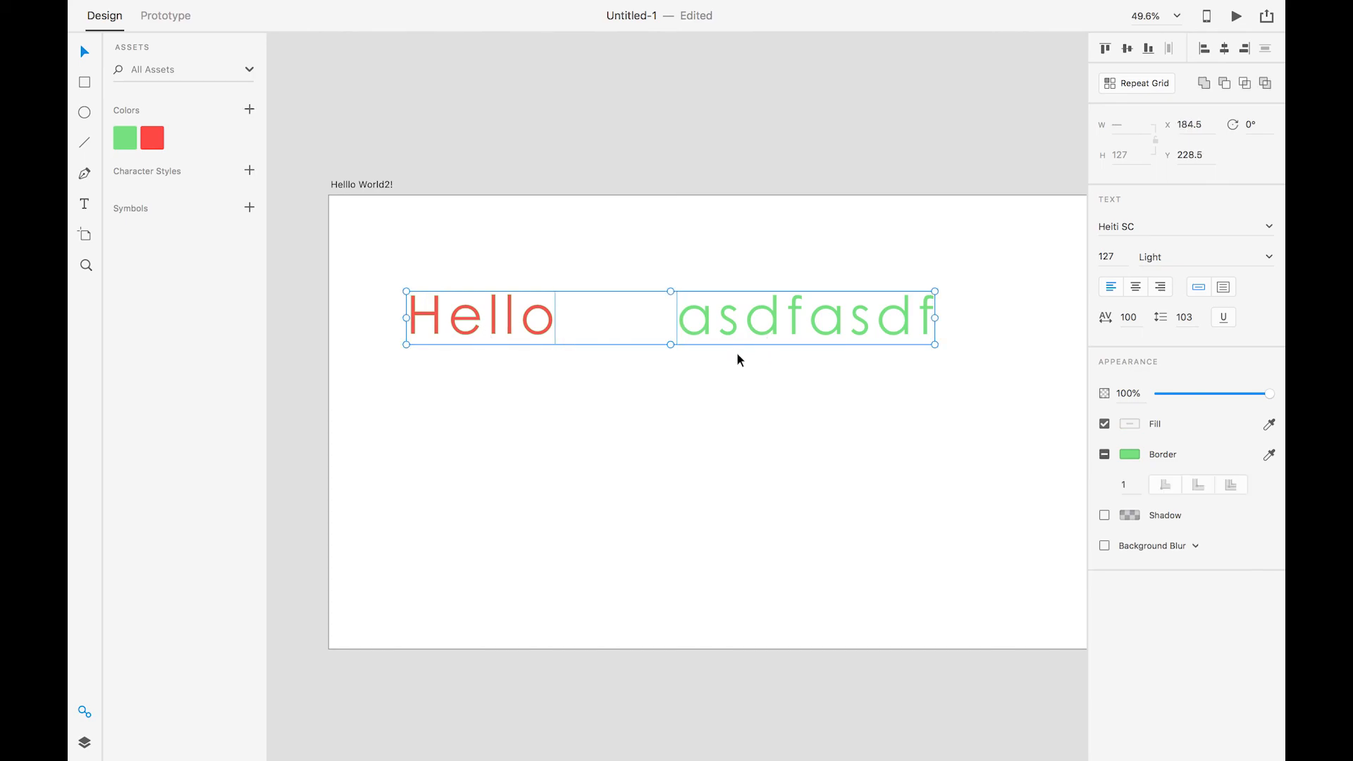
{"action": "left_click", "coordinate": [737, 352]}
{"action": "left_click", "coordinate": [782, 341]}
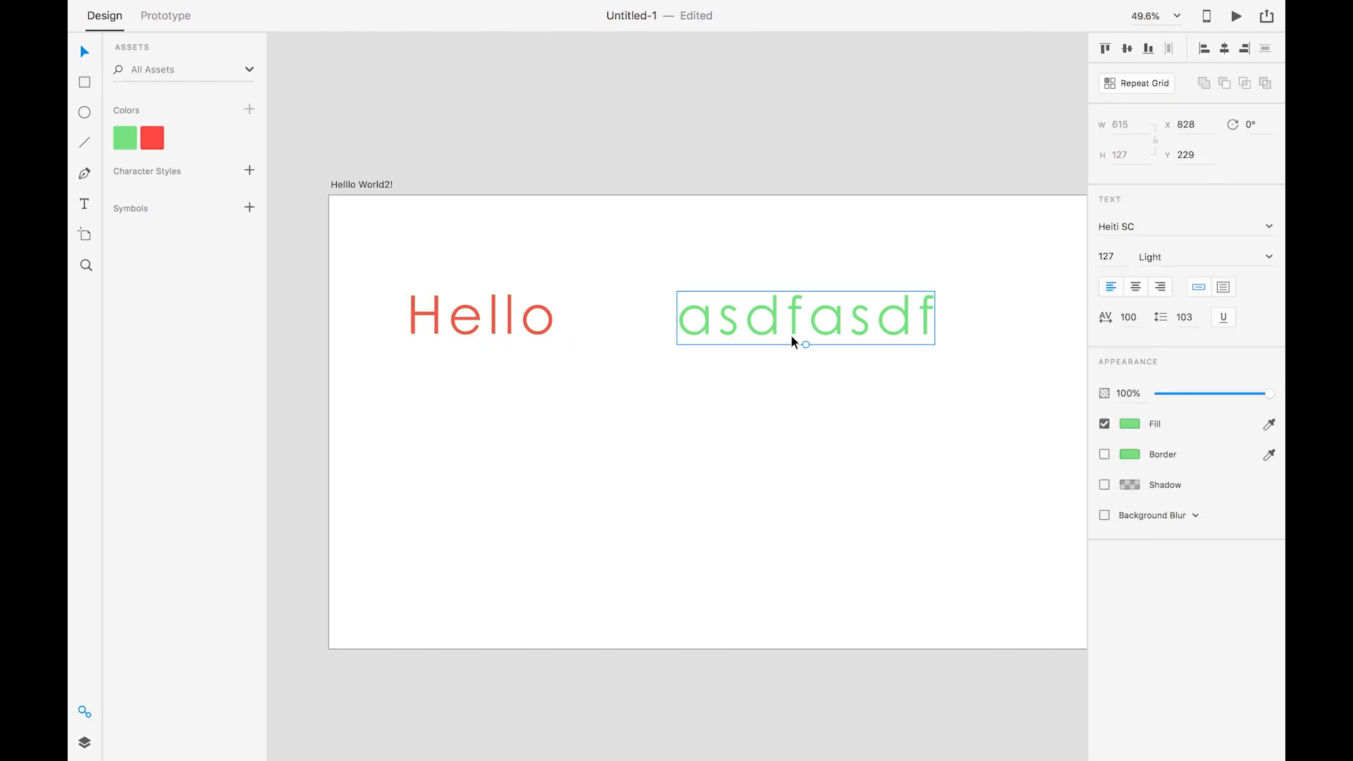
{"action": "left_click", "coordinate": [1130, 318]}
{"action": "left_click", "coordinate": [1183, 318]}
{"action": "double_click", "coordinate": [696, 316]}
{"action": "double_click", "coordinate": [696, 316]}
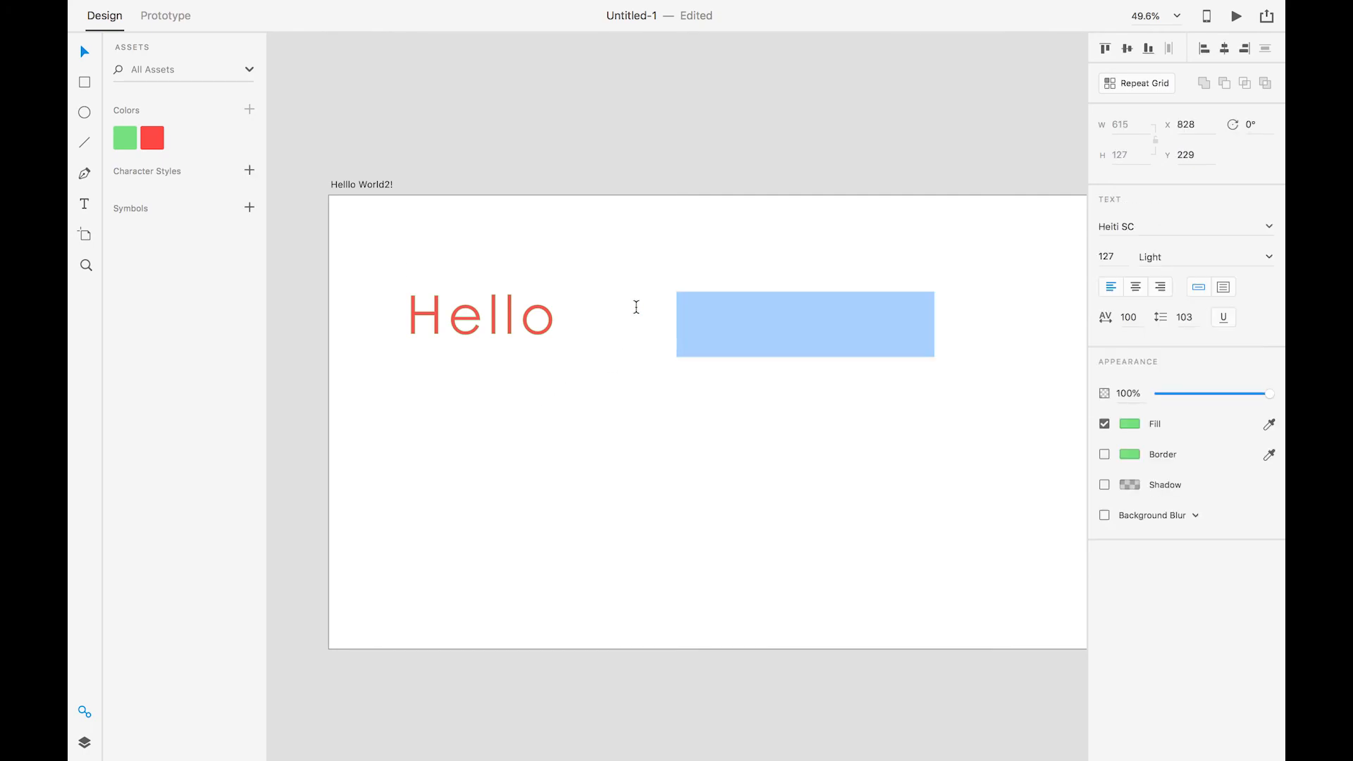
{"action": "left_click", "coordinate": [249, 172]}
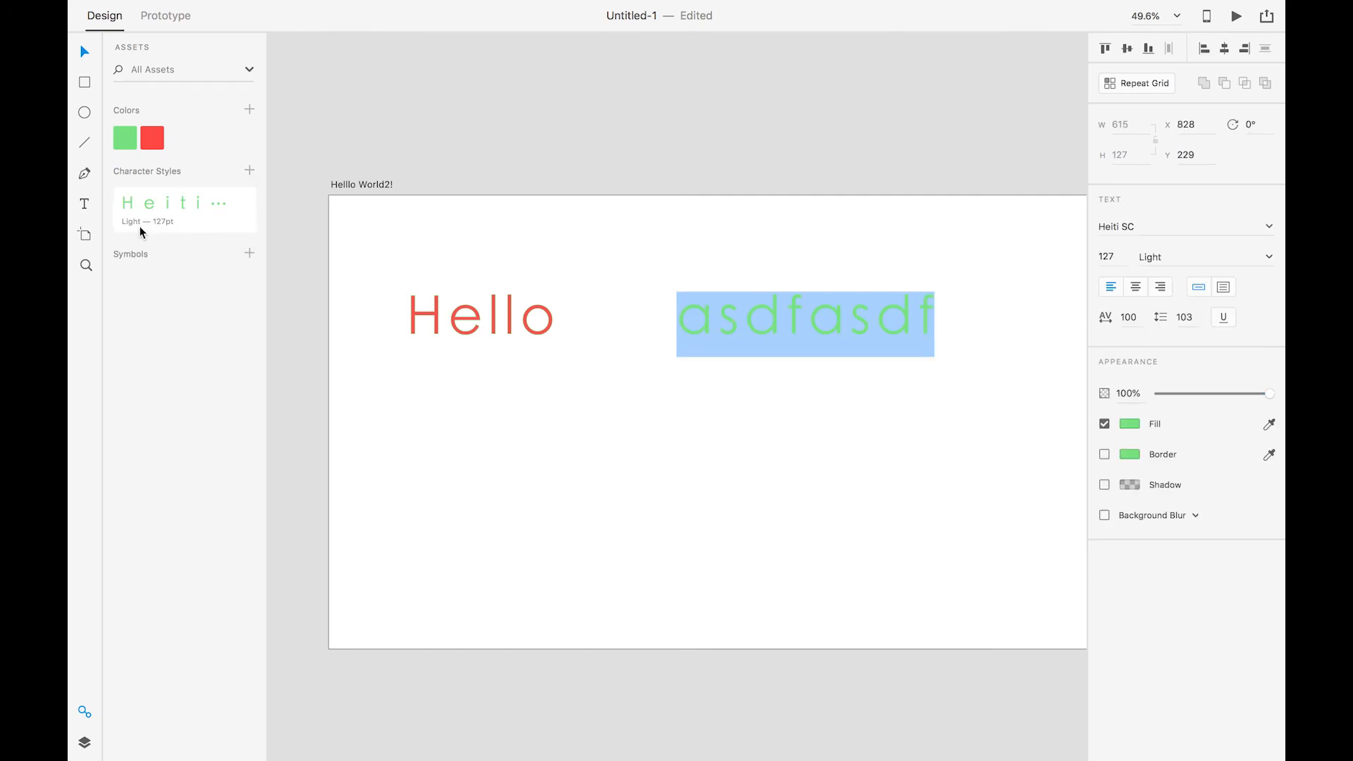
{"action": "key", "text": "Escape"}
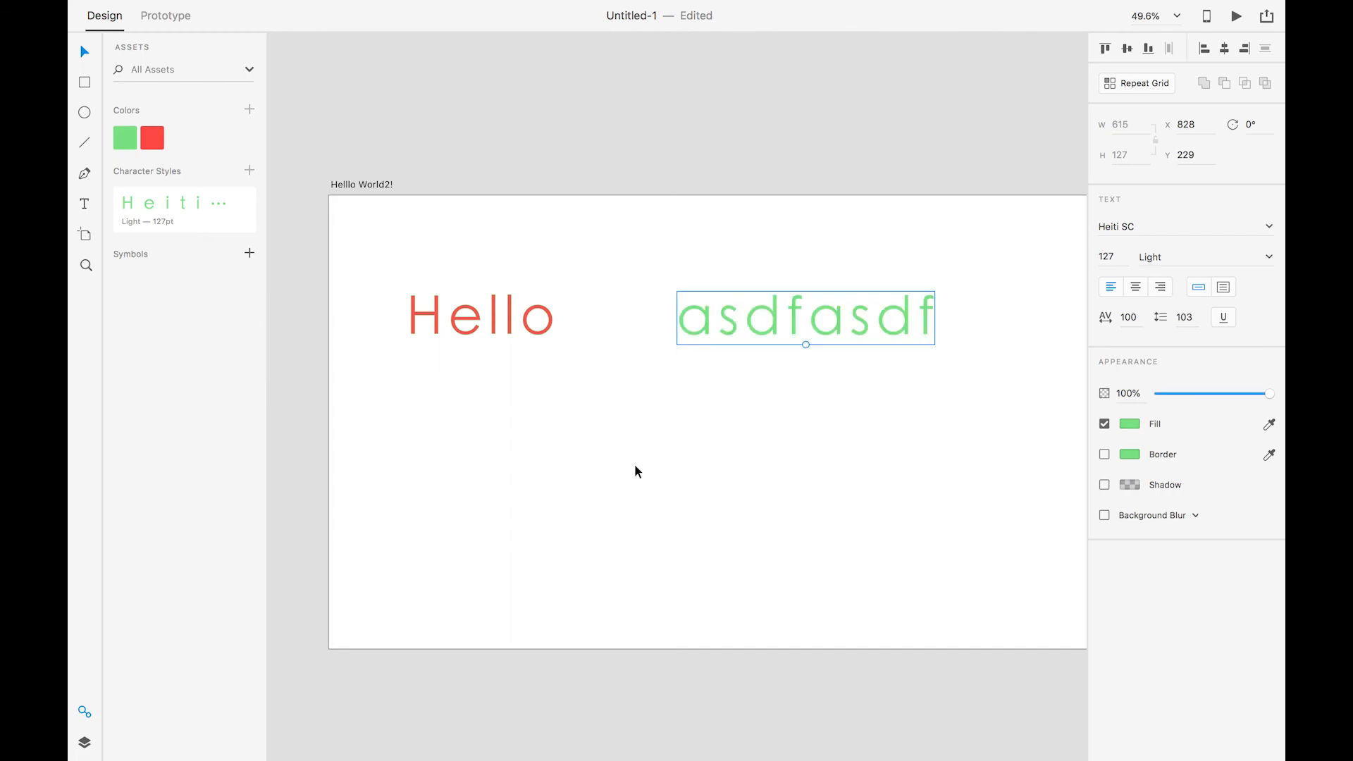
Add the text sdfasdfasfd below the asdfasdf text.
{"action": "left_click", "coordinate": [635, 469]}
{"action": "key", "text": "t"}
{"action": "left_click", "coordinate": [636, 470]}
{"action": "type", "text": "sdfasdfasfd"}
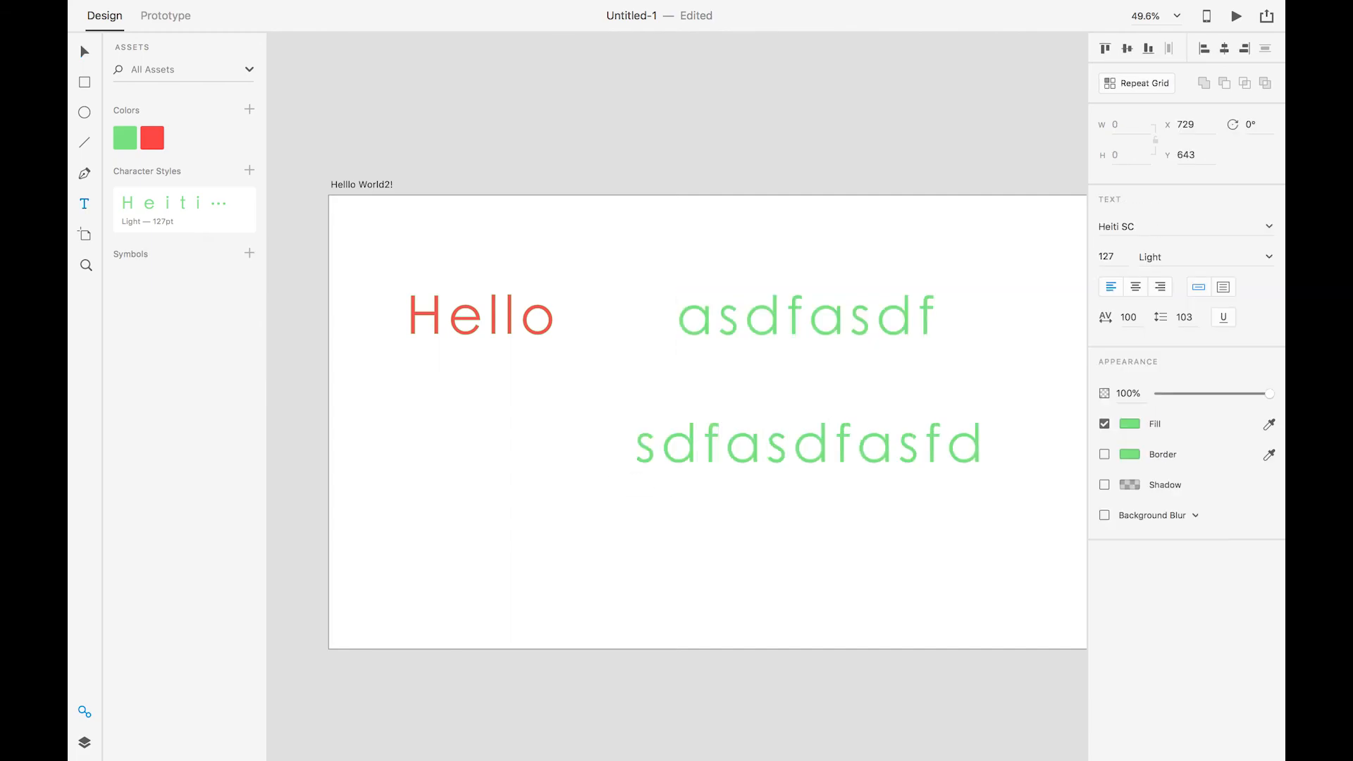
{"action": "key", "text": "Escape"}
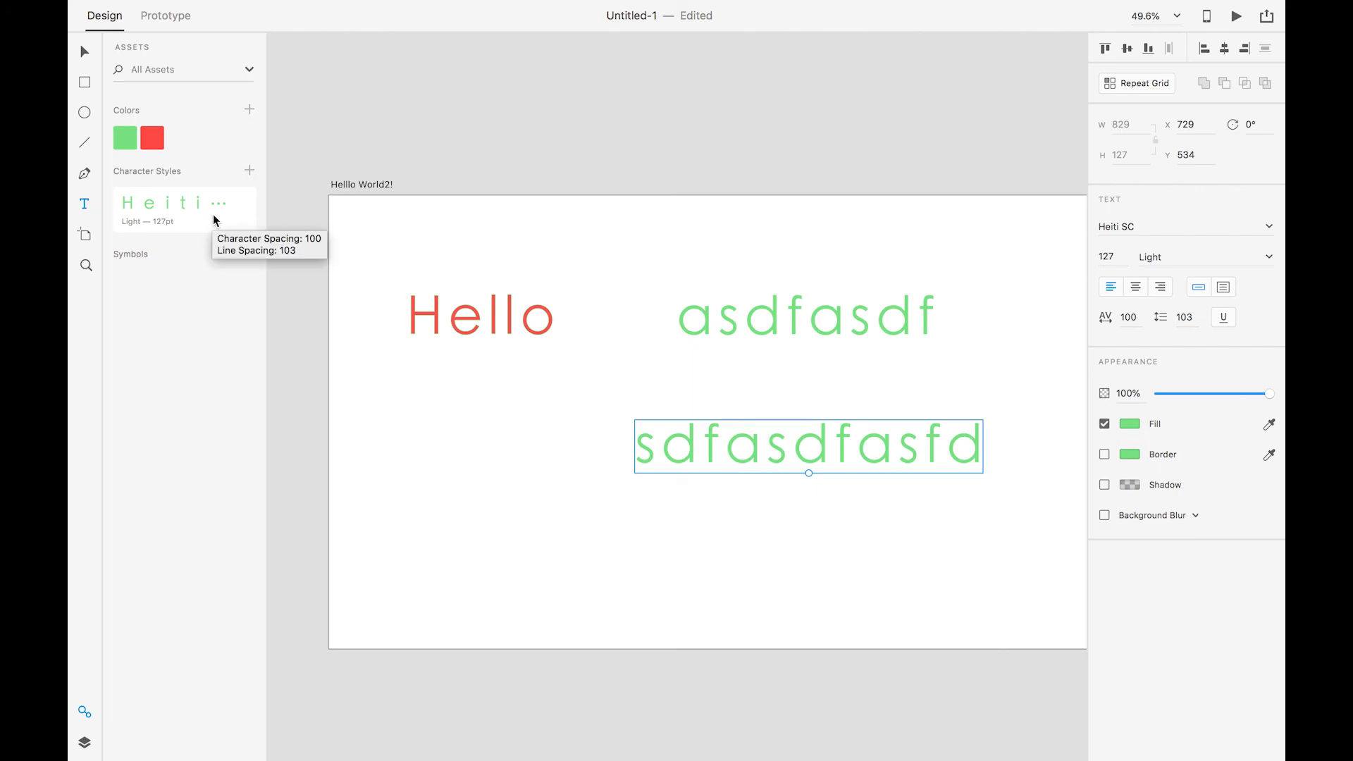
Try the Helvetica Neue font on the sdfasdfasfd text and reapply the saved Heiti character style.
{"action": "left_click", "coordinate": [1263, 232]}
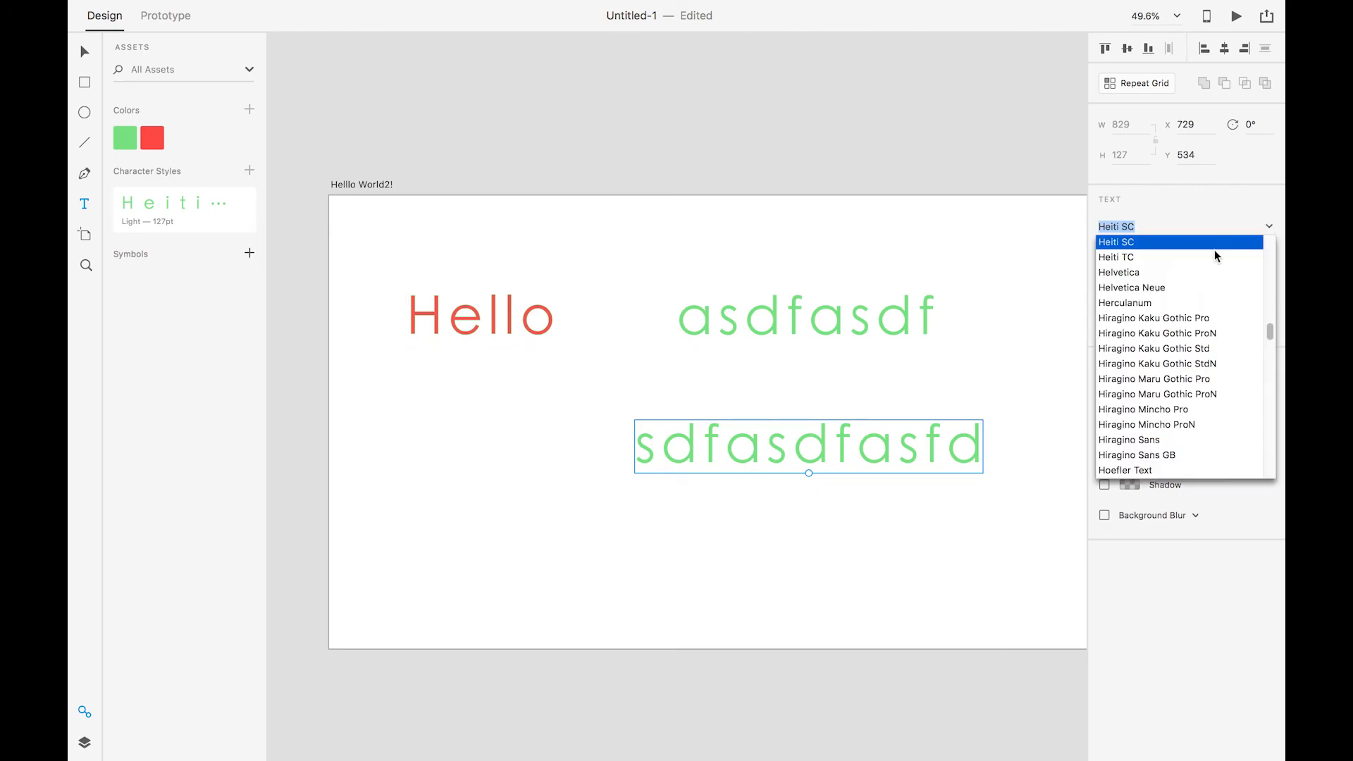
{"action": "left_click", "coordinate": [1187, 294]}
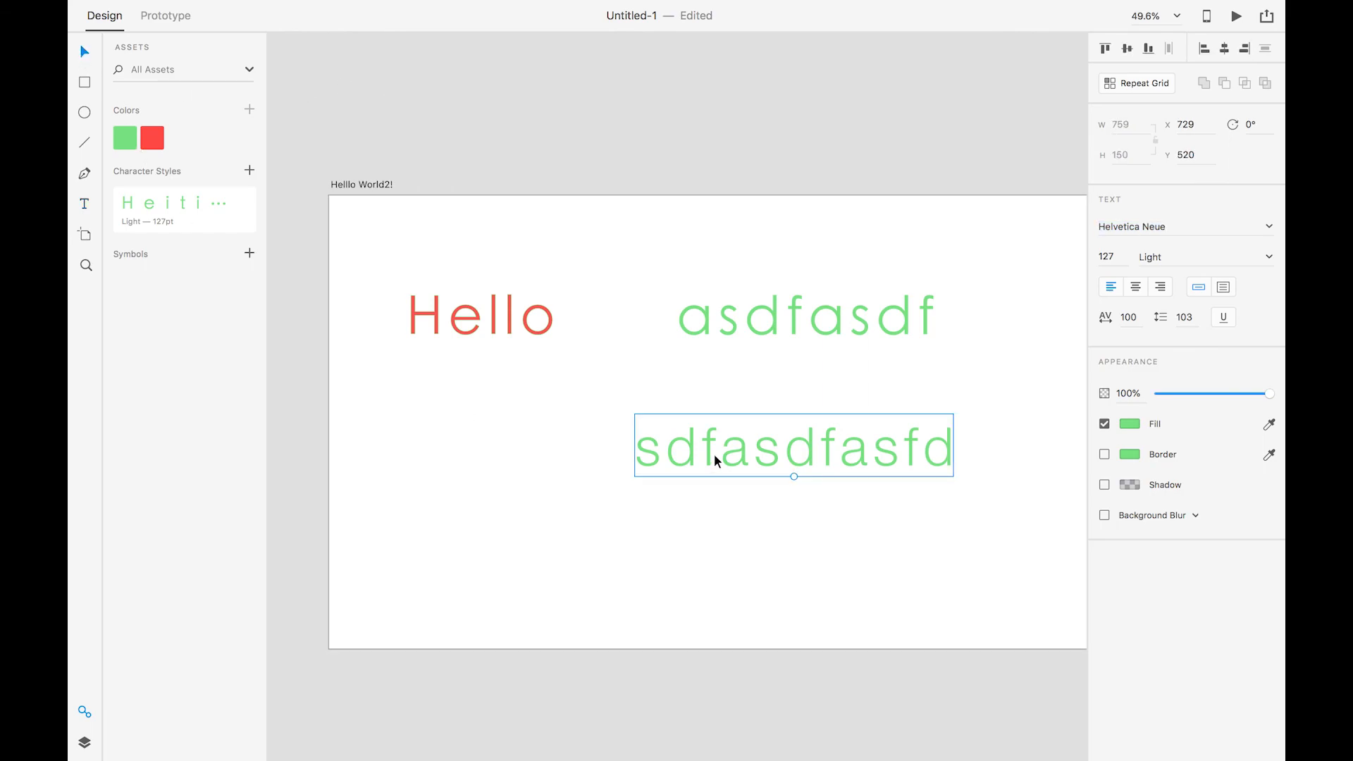
{"action": "left_click", "coordinate": [200, 224]}
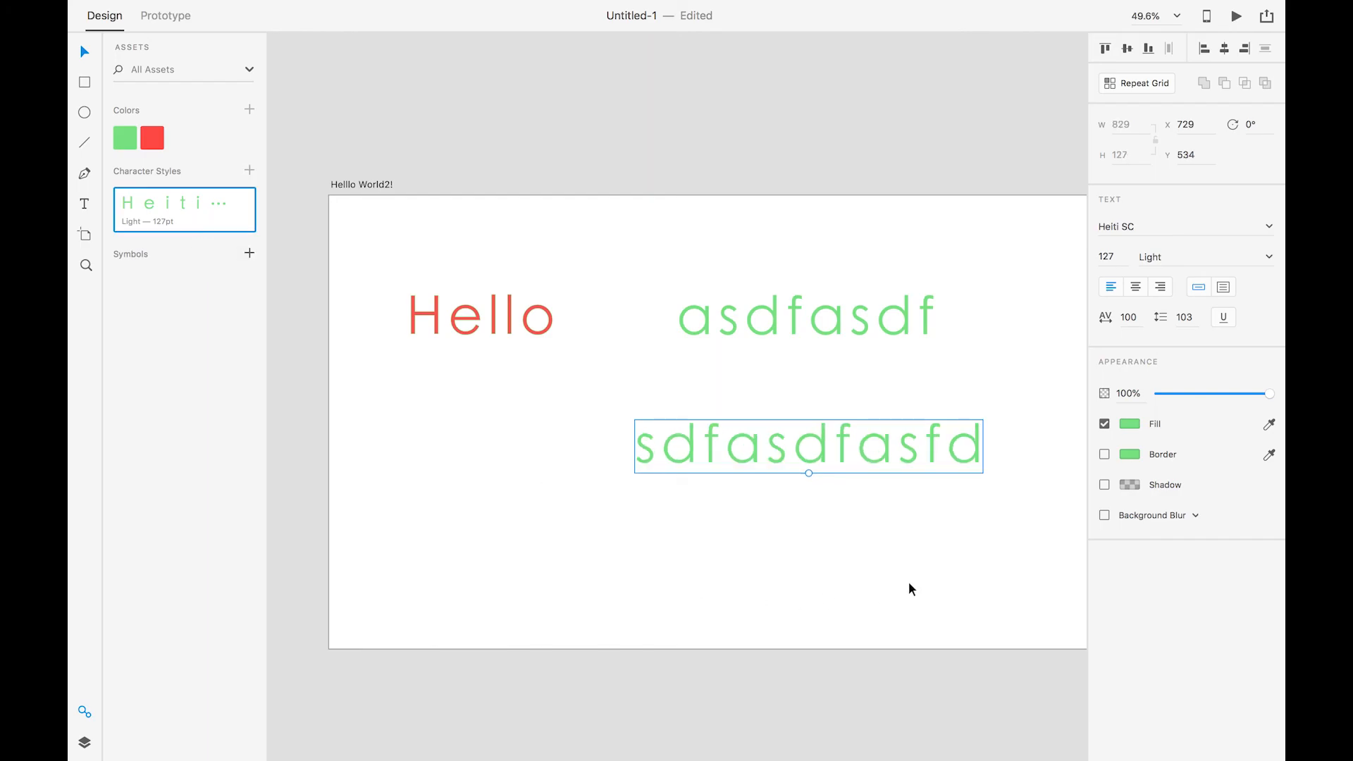
Move the sdfasdfasfd text right to X 865 and draw a rectangle about 451 by 189 below the Hello text.
{"action": "left_click_drag", "start_coordinate": [815, 445], "coordinate": [882, 438]}
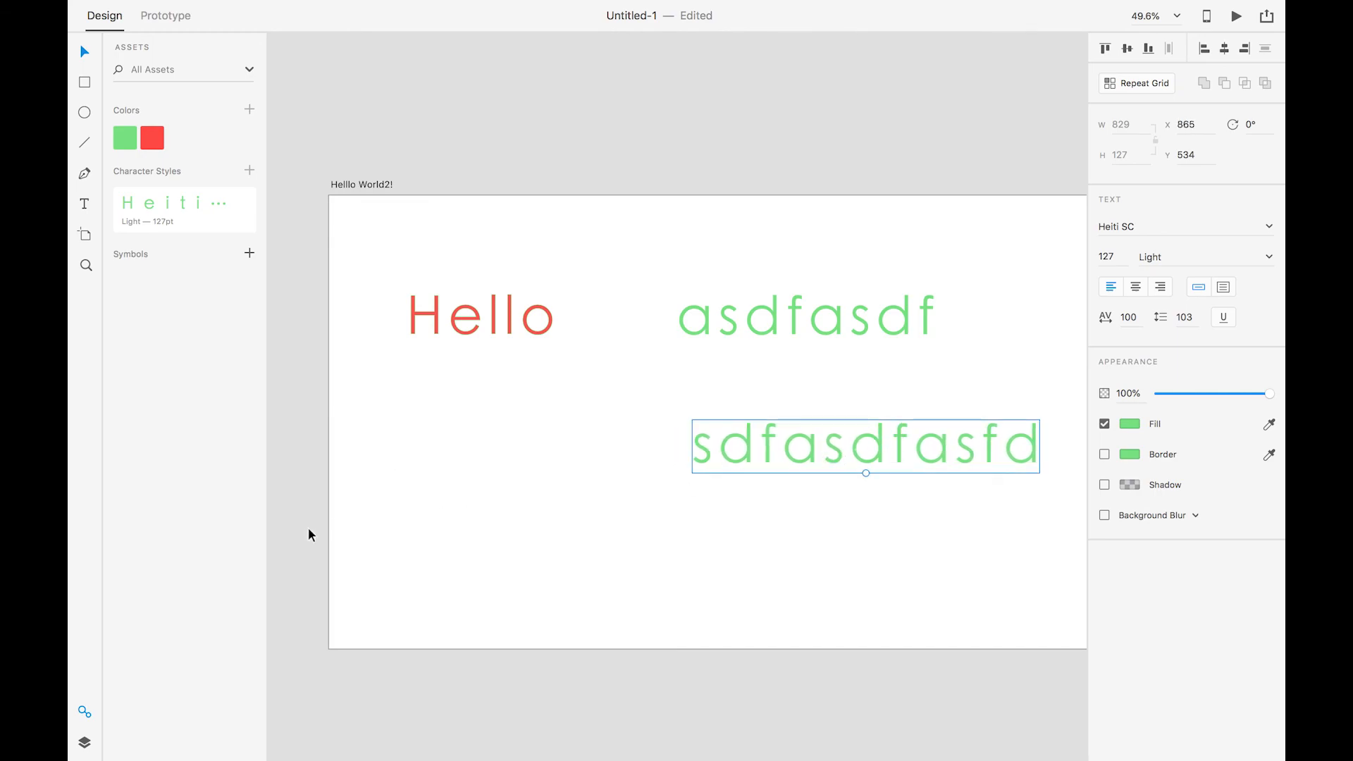
{"action": "left_click", "coordinate": [465, 476]}
{"action": "key", "text": "r"}
{"action": "left_click_drag", "start_coordinate": [387, 403], "coordinate": [575, 482]}
{"action": "key", "text": "v"}
{"action": "left_click", "coordinate": [561, 542]}
Fill the rectangle below Hello with the muted red #935B5B.
{"action": "double_click", "coordinate": [490, 421]}
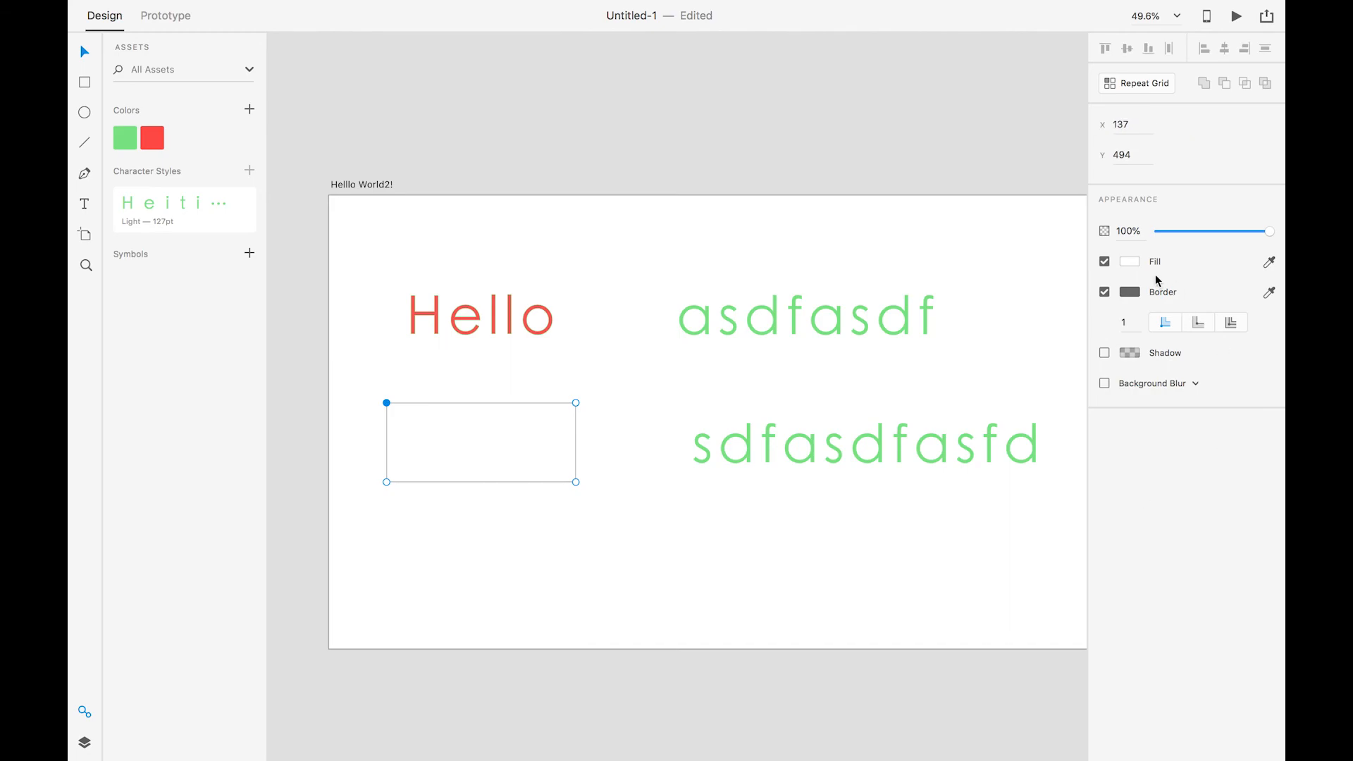
{"action": "left_click", "coordinate": [1129, 261]}
{"action": "left_click_drag", "start_coordinate": [986, 229], "coordinate": [976, 233]}
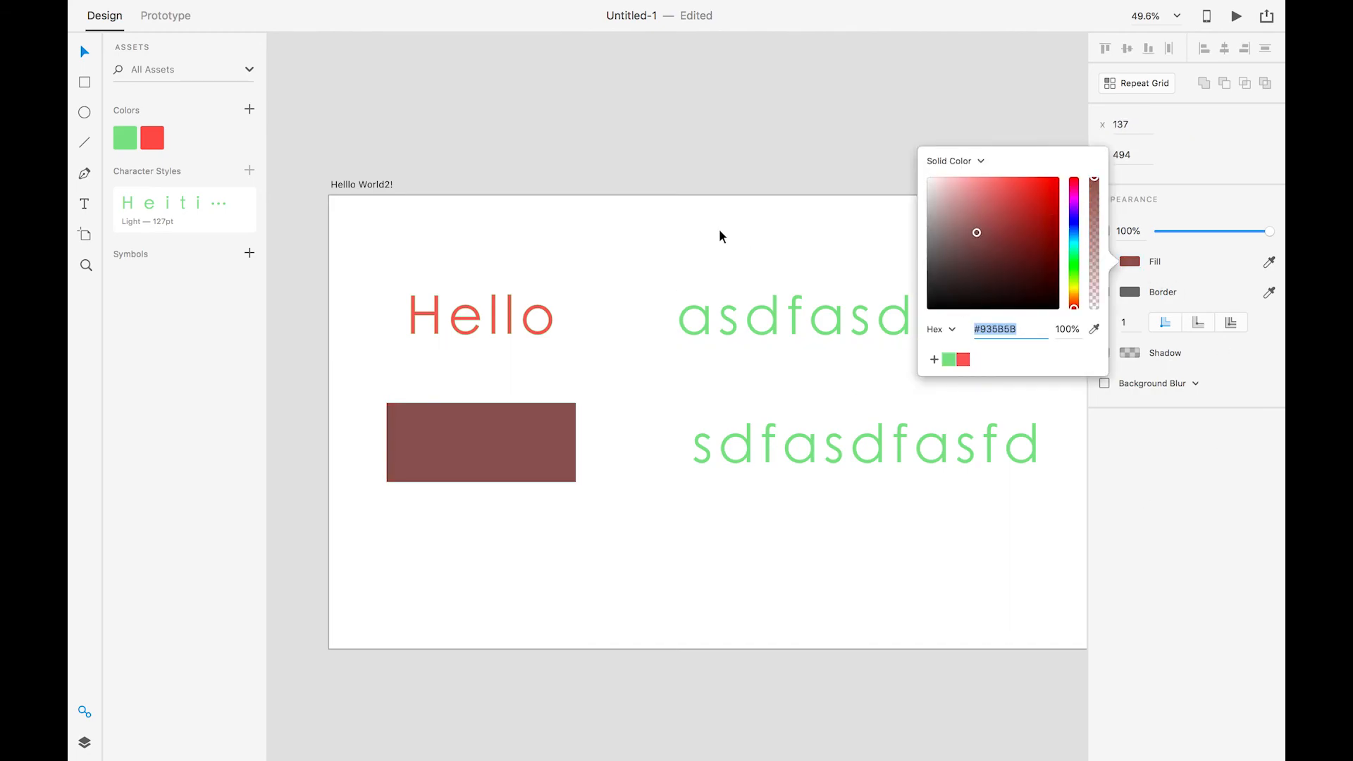
{"action": "left_click", "coordinate": [719, 236]}
{"action": "left_click", "coordinate": [535, 438]}
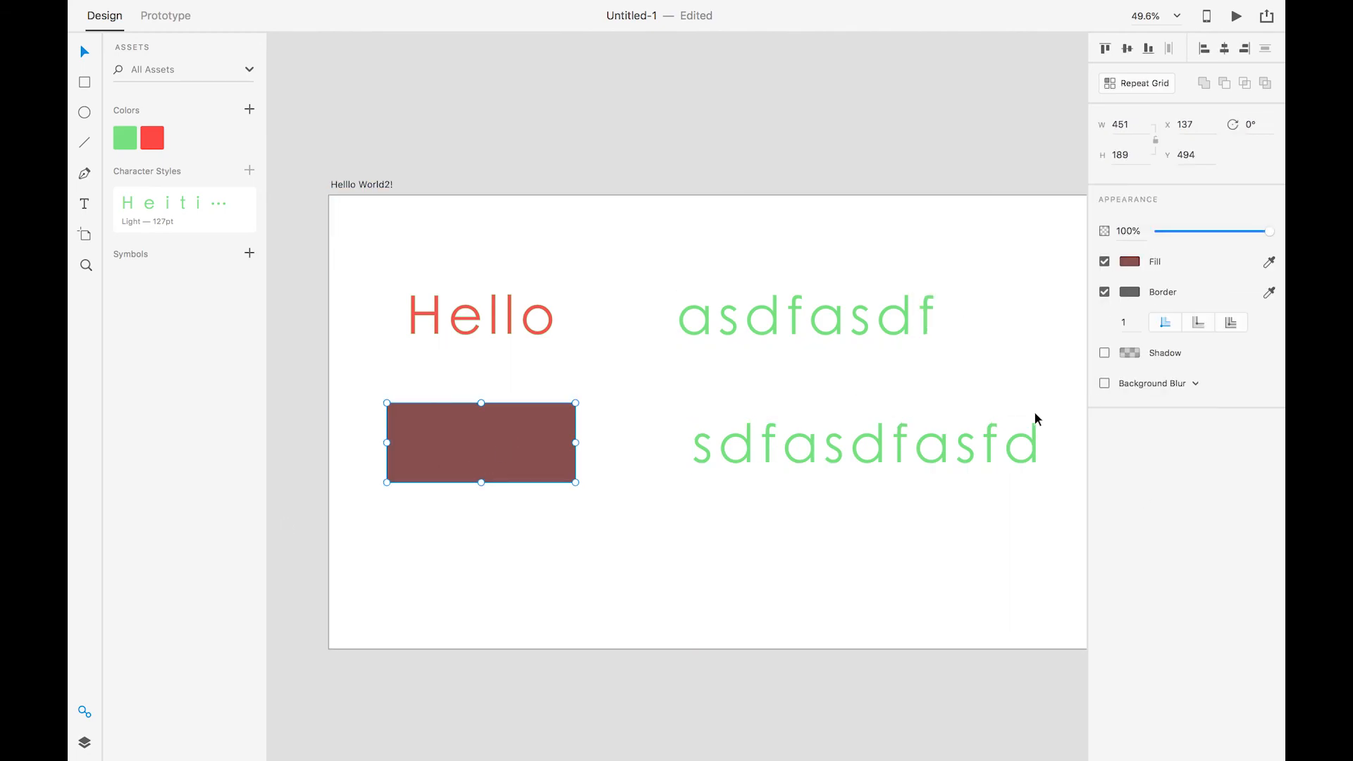
Delete the muted red rectangle below the Hello text.
{"action": "scroll", "coordinate": [574, 482], "scroll_direction": "up", "scroll_amount": 1}
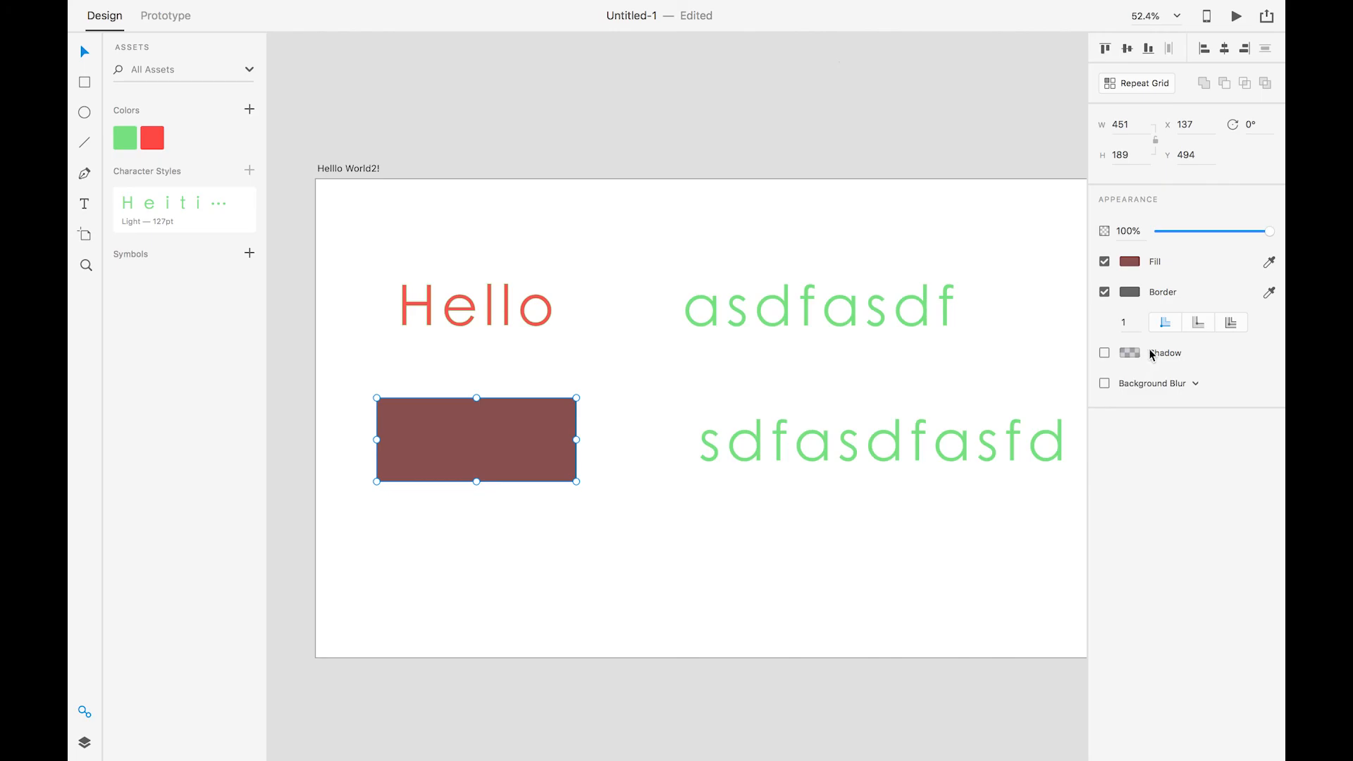
{"action": "double_click", "coordinate": [530, 455]}
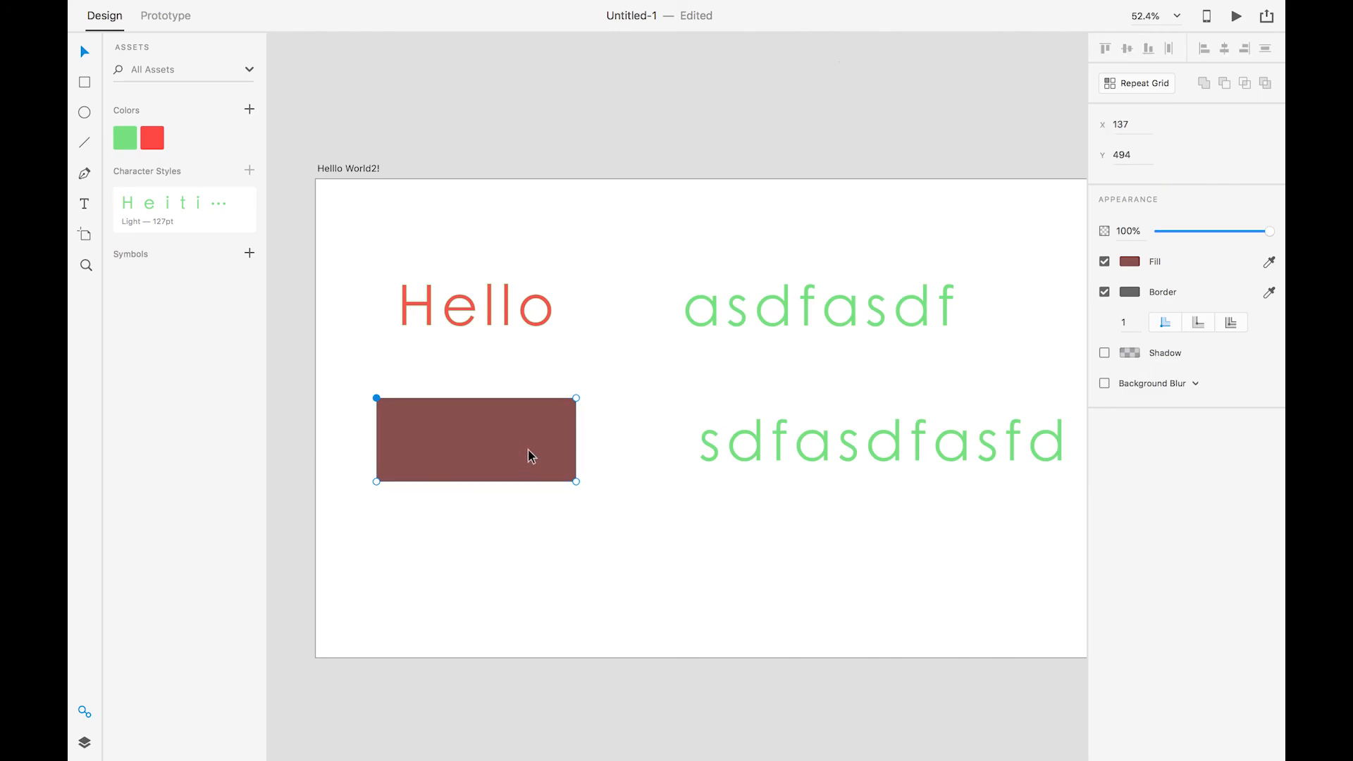
{"action": "key", "text": "Delete"}
{"action": "key", "text": "super+z"}
{"action": "left_click", "coordinate": [500, 460]}
{"action": "key", "text": "Escape"}
{"action": "left_click", "coordinate": [485, 422]}
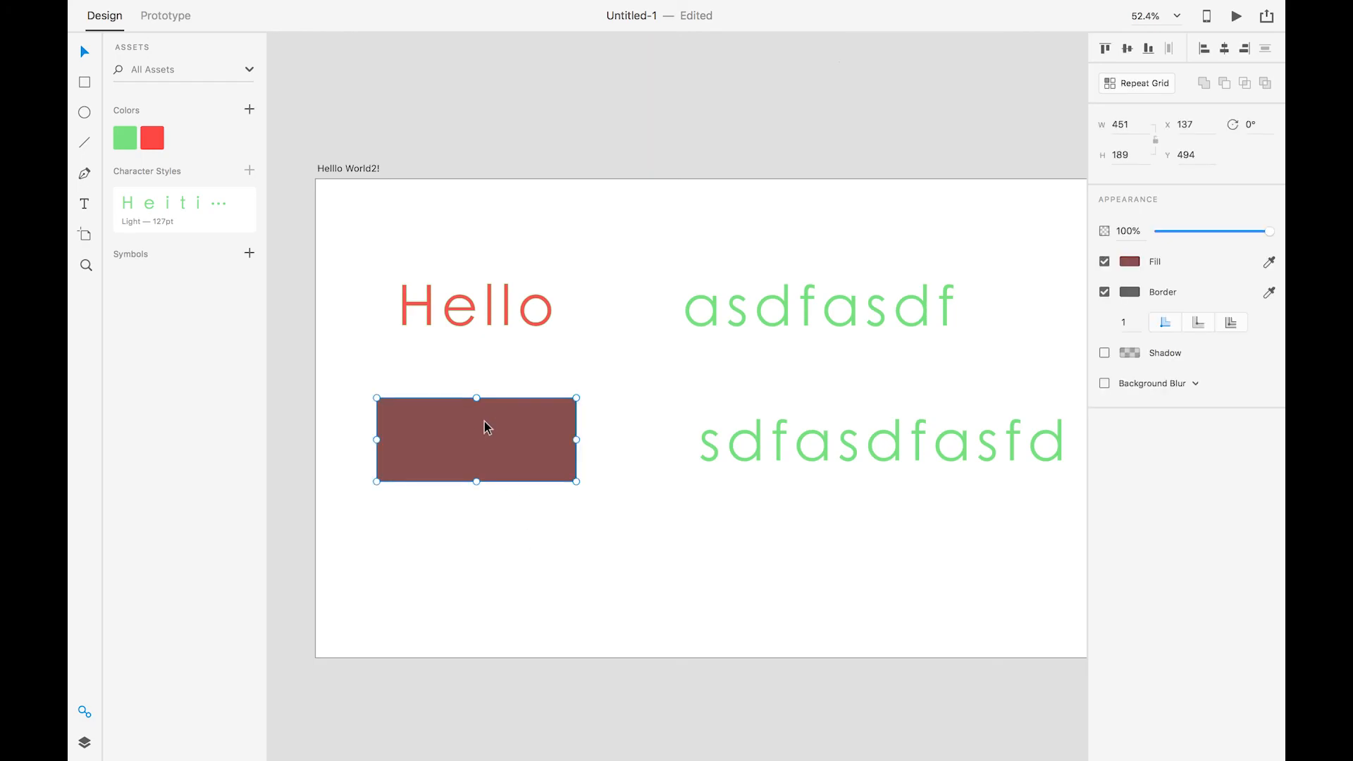
{"action": "key", "text": "Delete"}
Draw a new rectangle about 389 by 177 below the Hello text and set its corner radius to 10.
{"action": "left_click", "coordinate": [84, 82]}
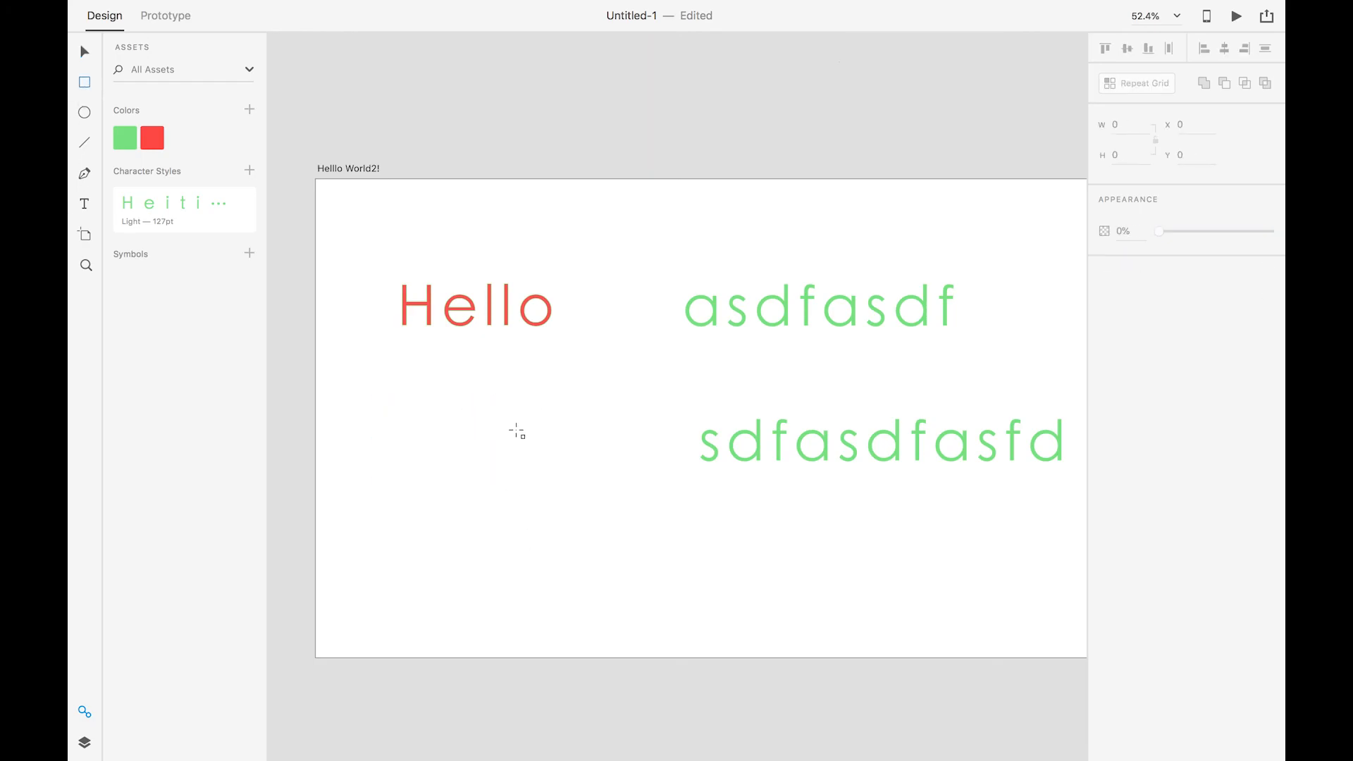
{"action": "mouse_move", "coordinate": [421, 387]}
{"action": "left_mouse_down"}
{"action": "mouse_move", "coordinate": [527, 469]}
{"action": "mouse_move", "coordinate": [593, 464]}
{"action": "left_mouse_up"}
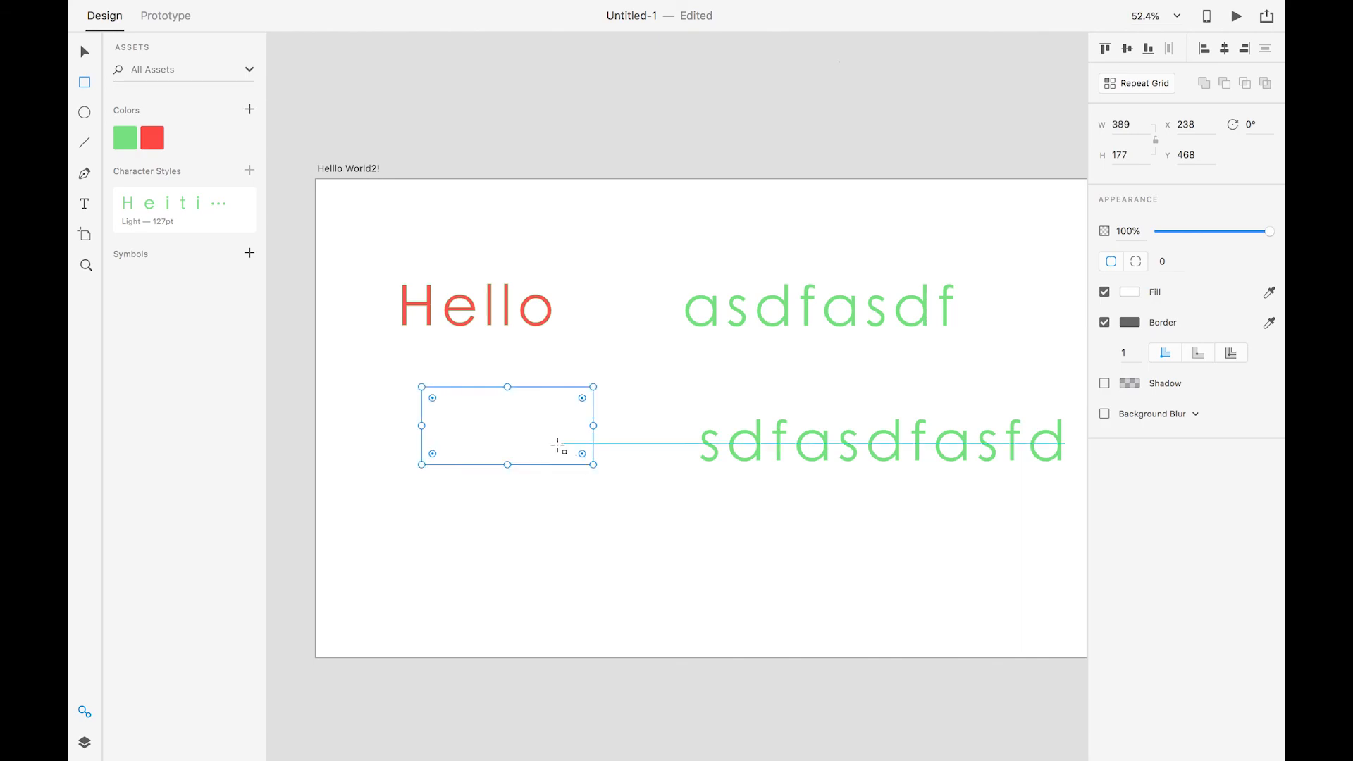
{"action": "left_click", "coordinate": [1174, 268]}
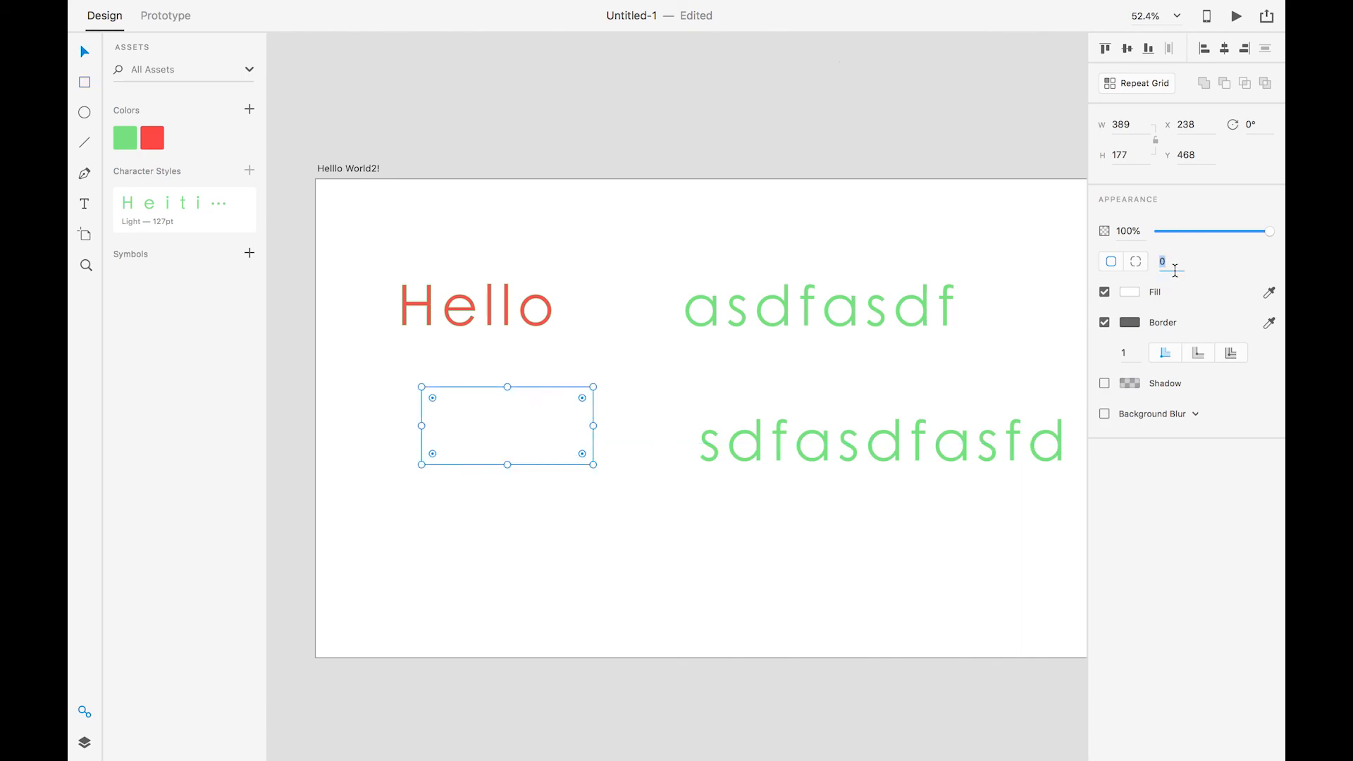
{"action": "type", "text": "50"}
{"action": "key", "text": "BackSpace"}
{"action": "type", "text": "10"}
{"action": "key", "text": "Tab"}
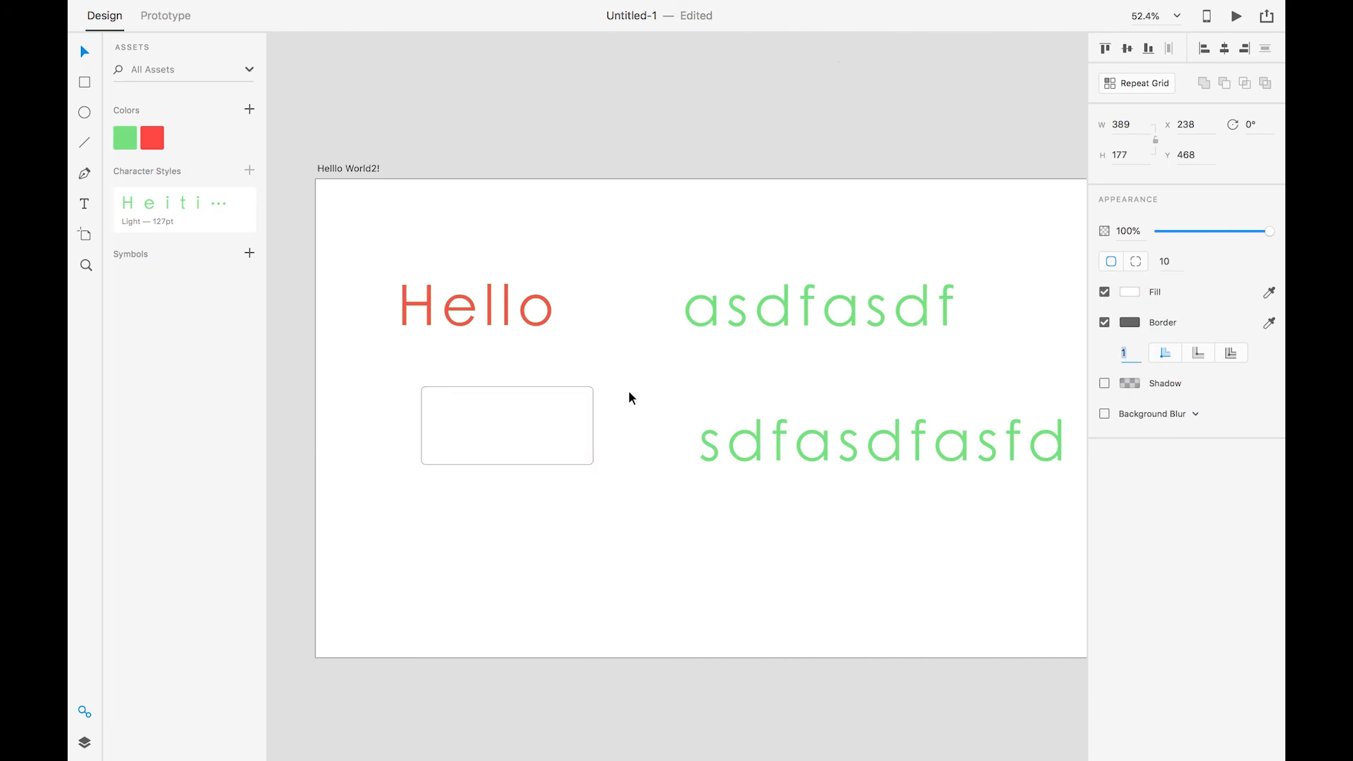
Set the rectangle's corner radius to 50 and enlarge it to about 590 by 268.
{"action": "left_click", "coordinate": [504, 454]}
{"action": "left_click", "coordinate": [1166, 262]}
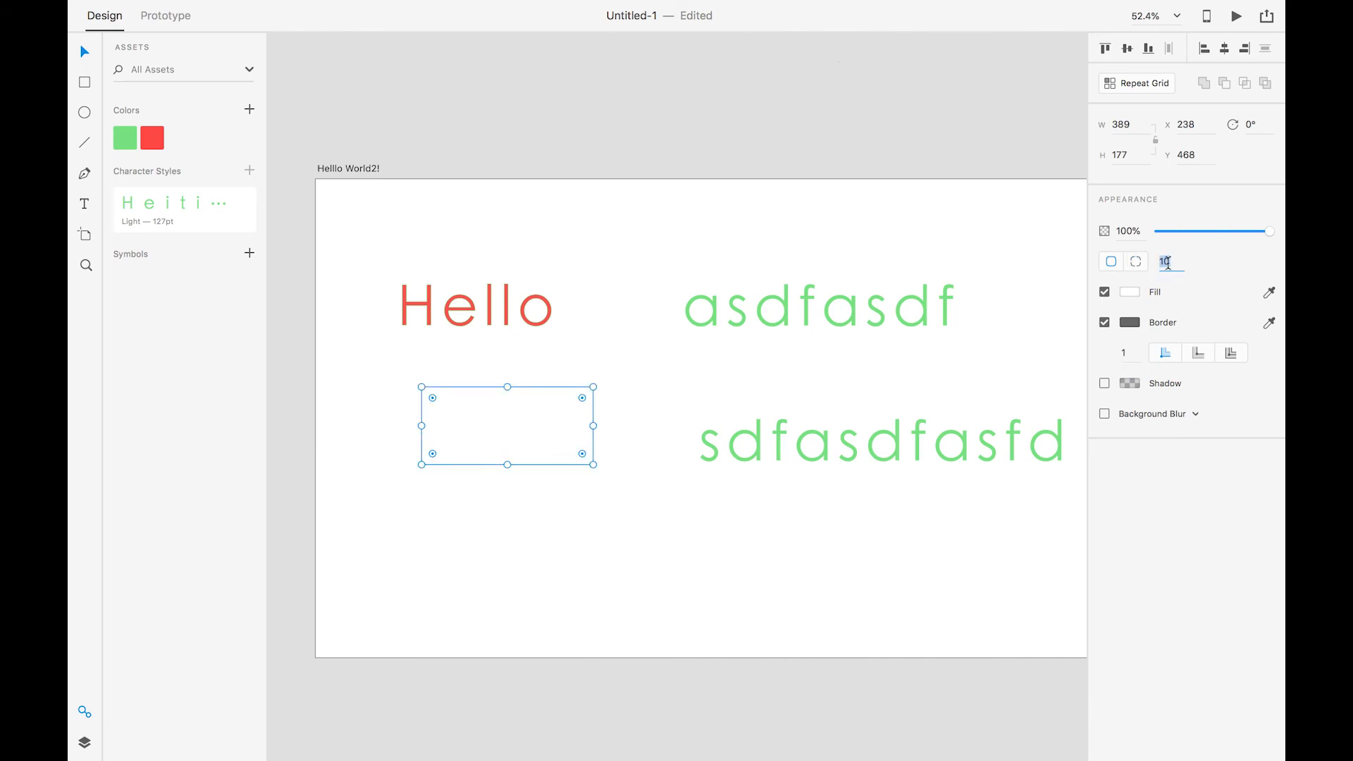
{"action": "type", "text": "50"}
{"action": "key", "text": "Tab"}
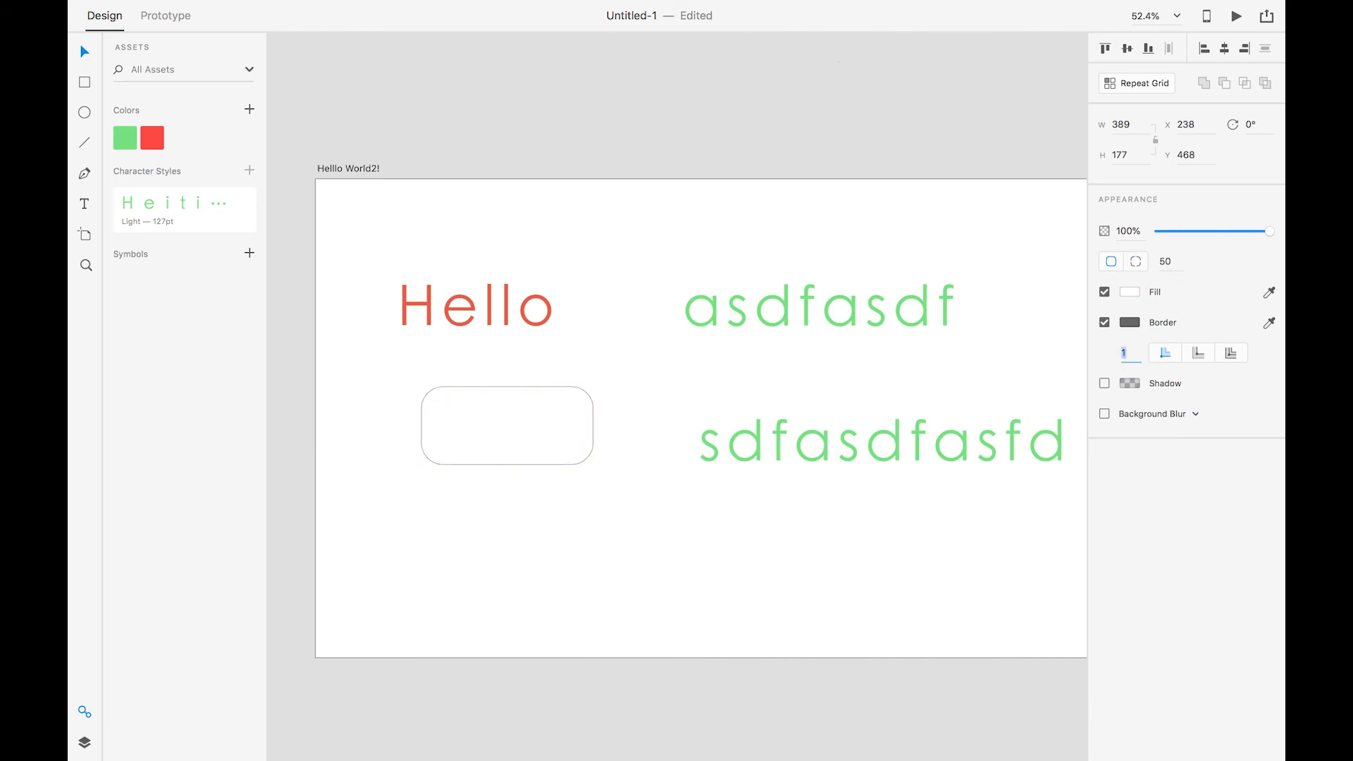
{"action": "left_click", "coordinate": [549, 456]}
{"action": "left_click_drag", "start_coordinate": [593, 466], "coordinate": [697, 553]}
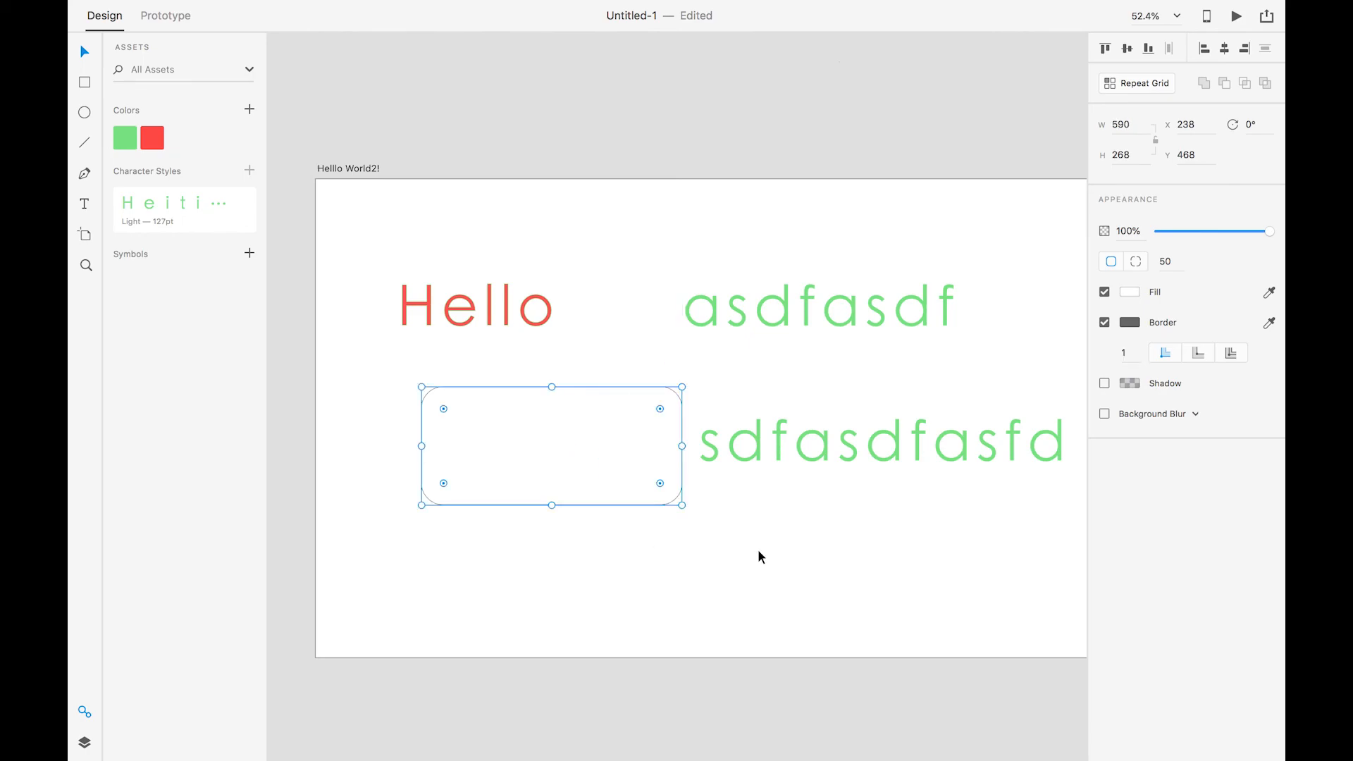
{"action": "left_click", "coordinate": [758, 555]}
{"action": "left_click", "coordinate": [606, 461]}
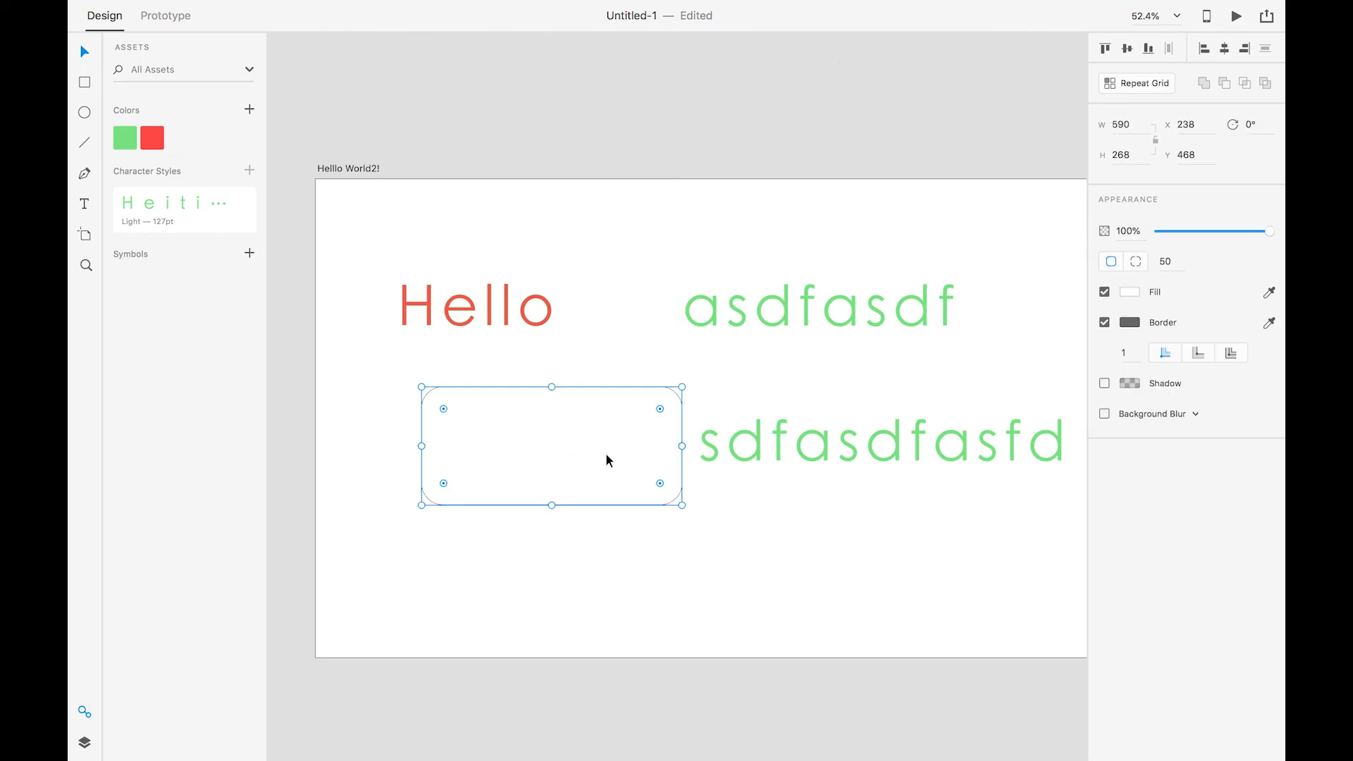
Try a corner radius of 40 on the enlarged rectangle and reduce it to 20.
{"action": "left_click", "coordinate": [1168, 262]}
{"action": "type", "text": "40"}
{"action": "key", "text": "Tab"}
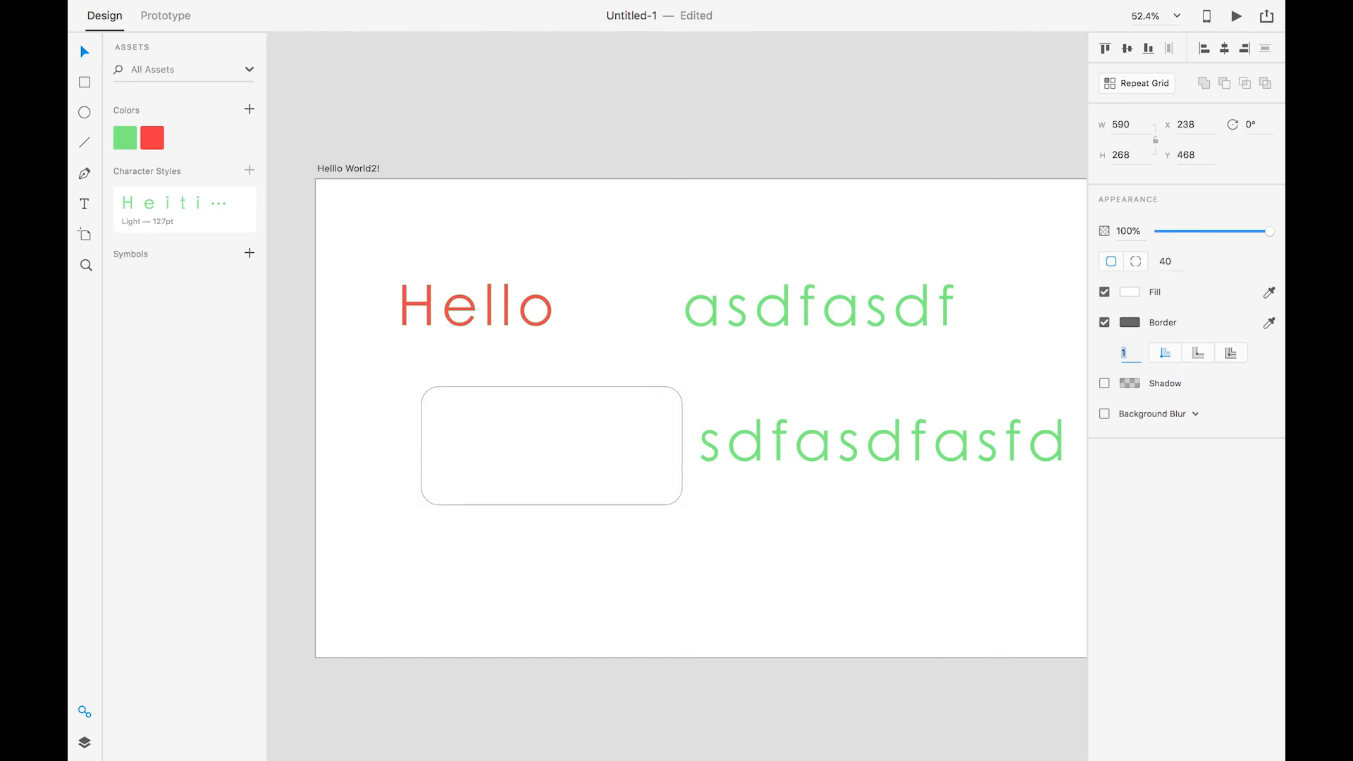
{"action": "left_click", "coordinate": [1169, 263]}
{"action": "type", "text": "20"}
{"action": "key", "text": "Tab"}
Move the sdfasdfasfd text right to X 1154, away from the rounded rectangle.
{"action": "left_click", "coordinate": [809, 441]}
{"action": "left_click_drag", "start_coordinate": [787, 441], "coordinate": [942, 429]}
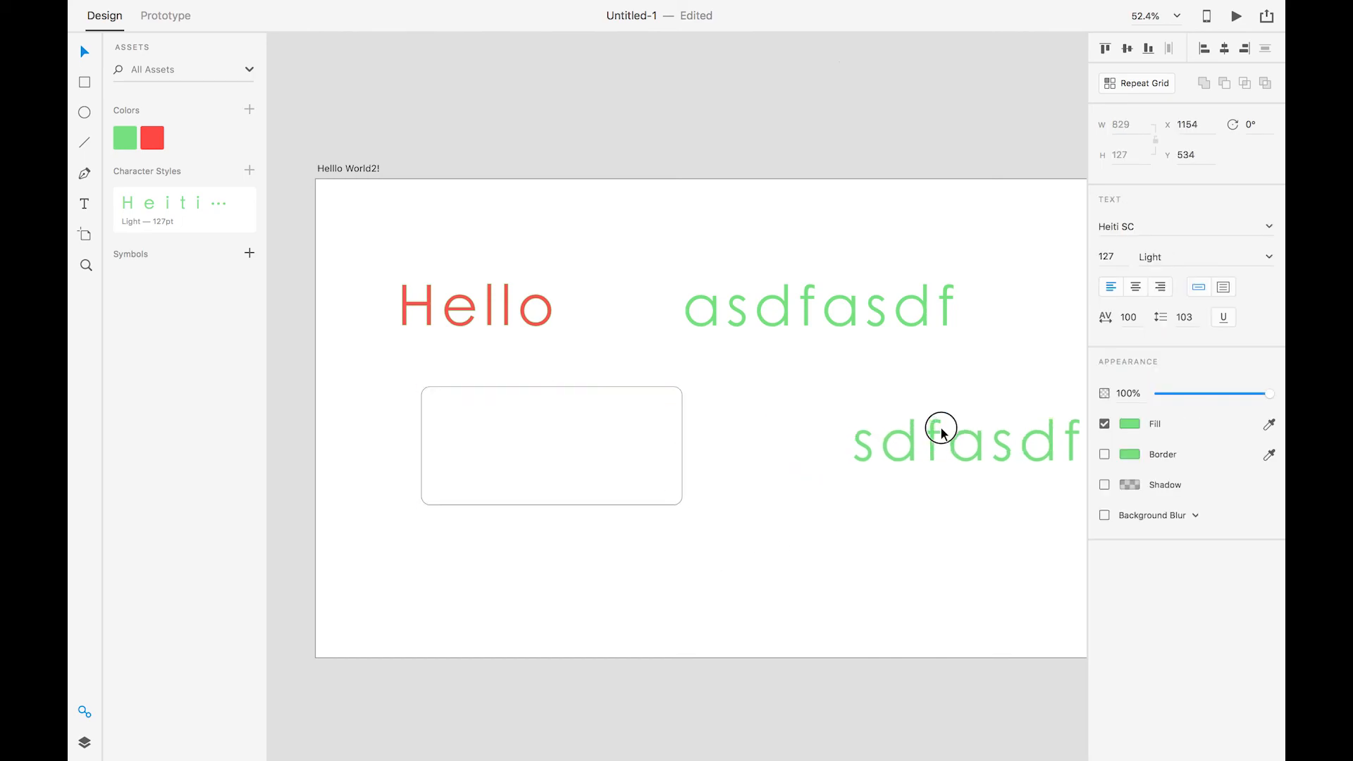
Try the red fill #E36A6A on the rounded rectangle and replace it with the saved green swatch.
{"action": "left_click", "coordinate": [637, 446]}
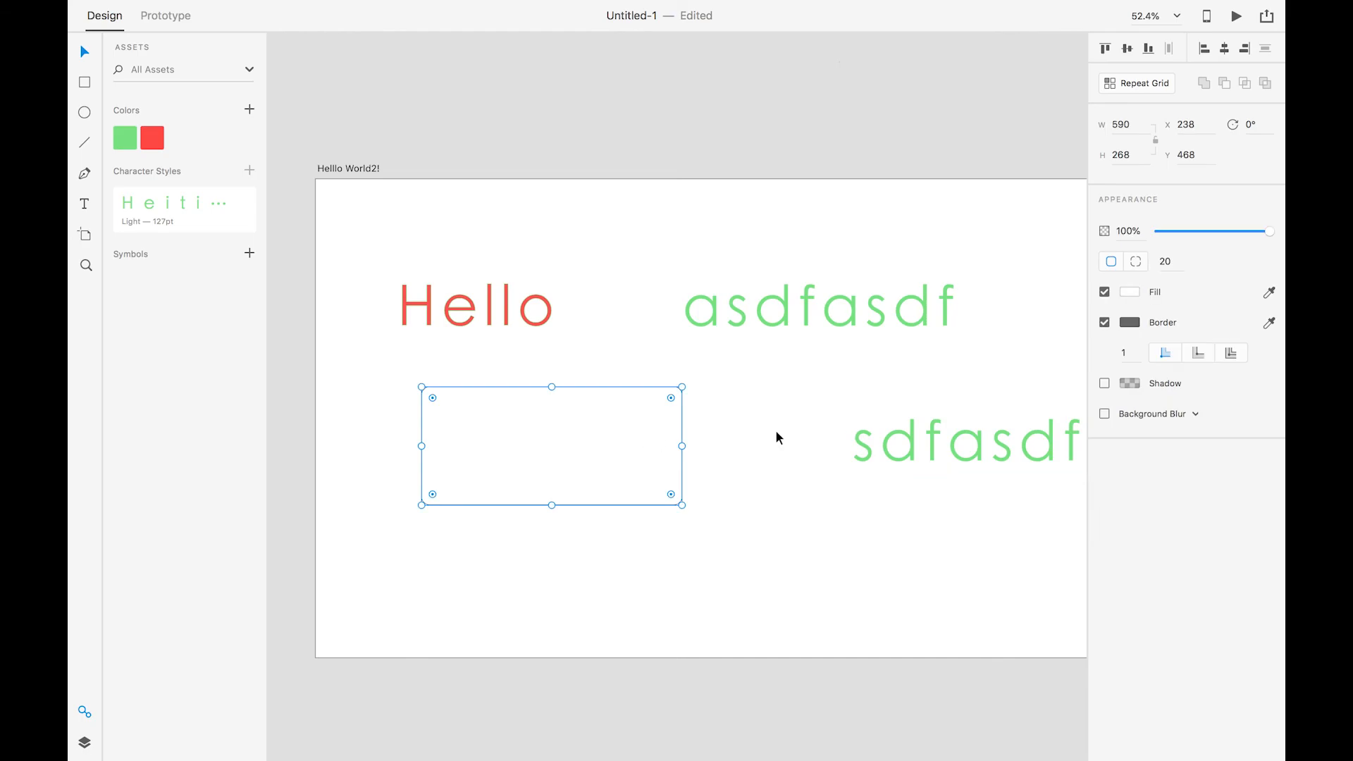
{"action": "left_click", "coordinate": [1166, 265]}
{"action": "left_click", "coordinate": [1129, 292]}
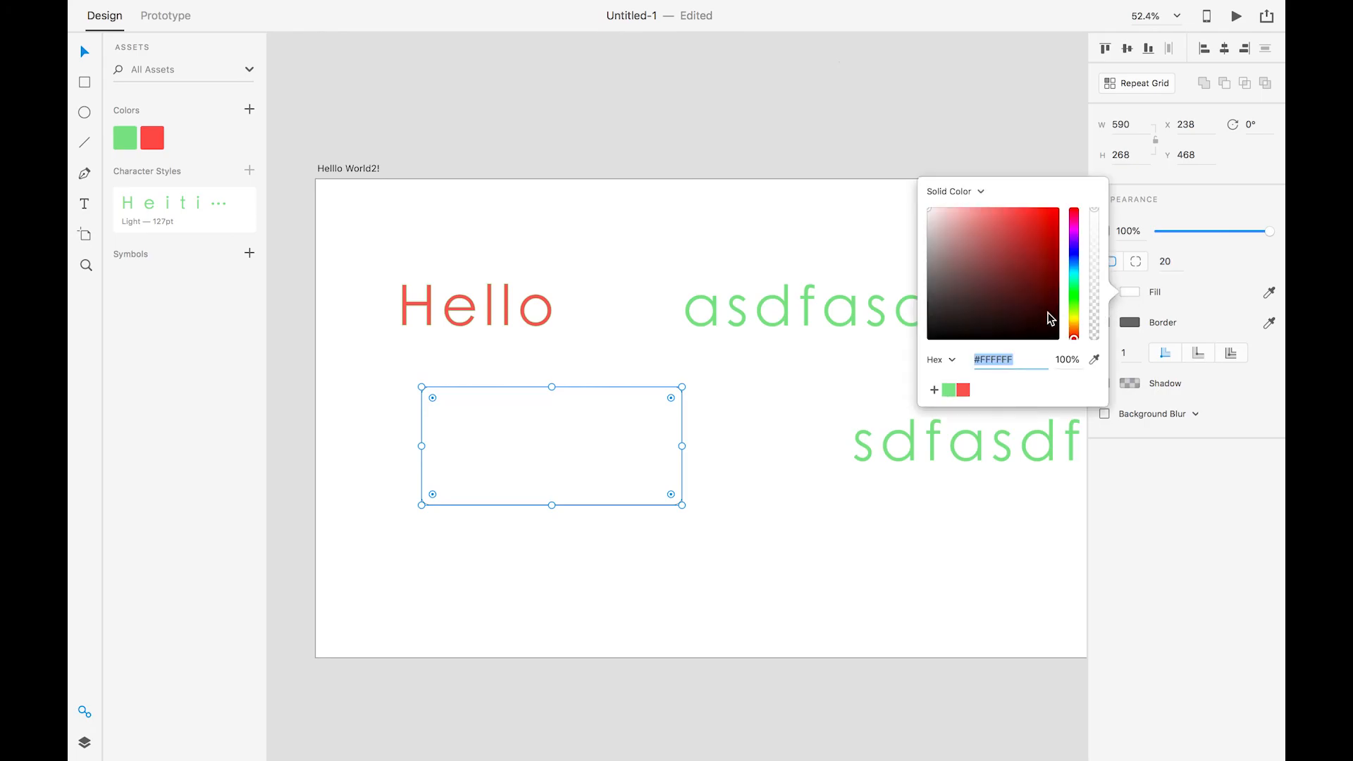
{"action": "left_click_drag", "start_coordinate": [1045, 311], "coordinate": [1004, 224]}
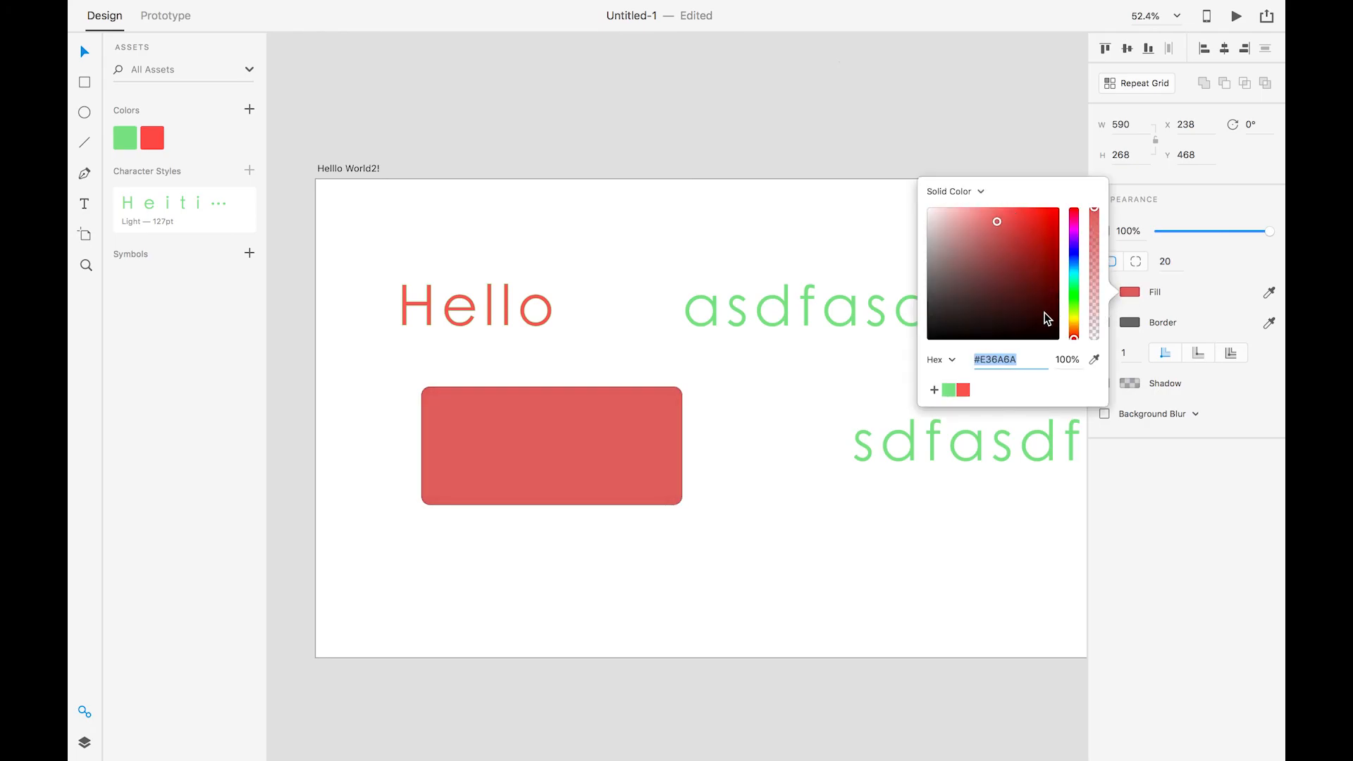
{"action": "left_click", "coordinate": [948, 389]}
{"action": "left_click", "coordinate": [504, 463]}
{"action": "left_click", "coordinate": [504, 462]}
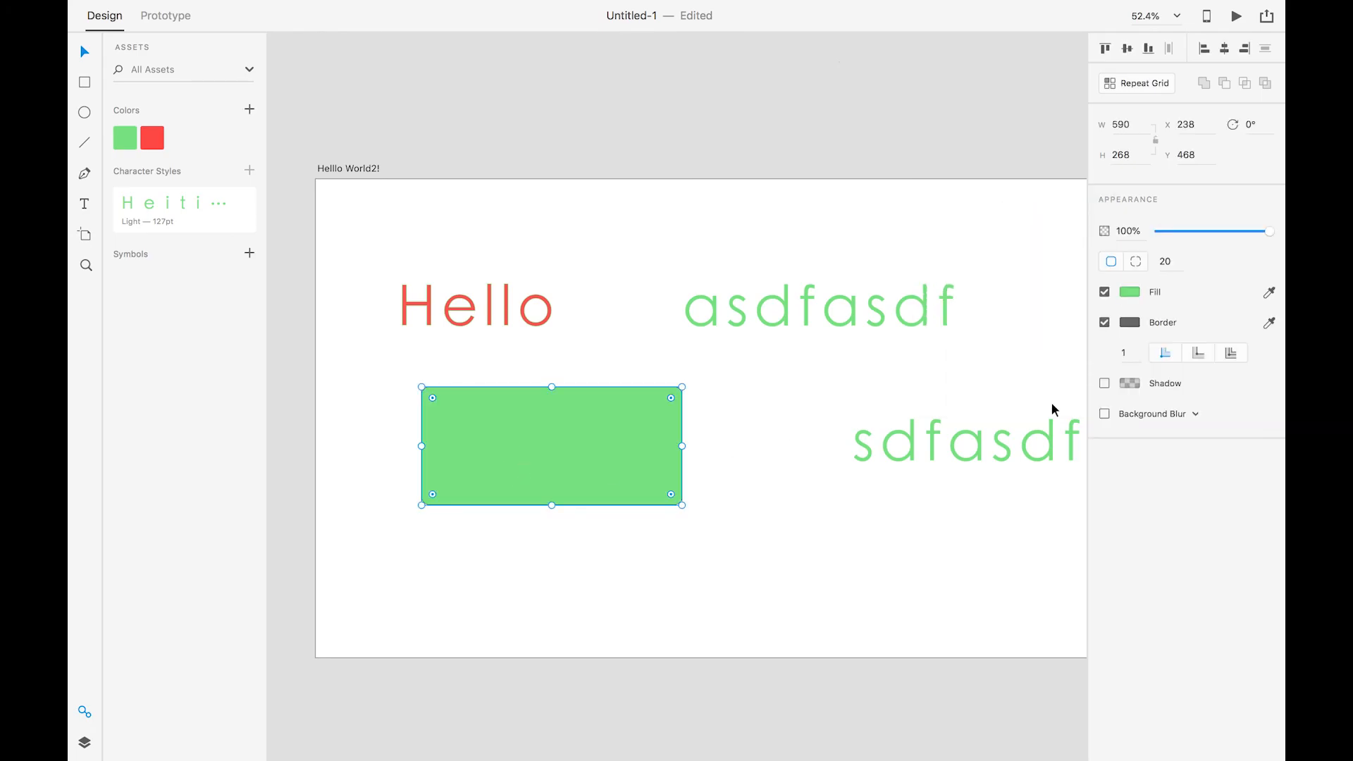
{"action": "left_click", "coordinate": [565, 559]}
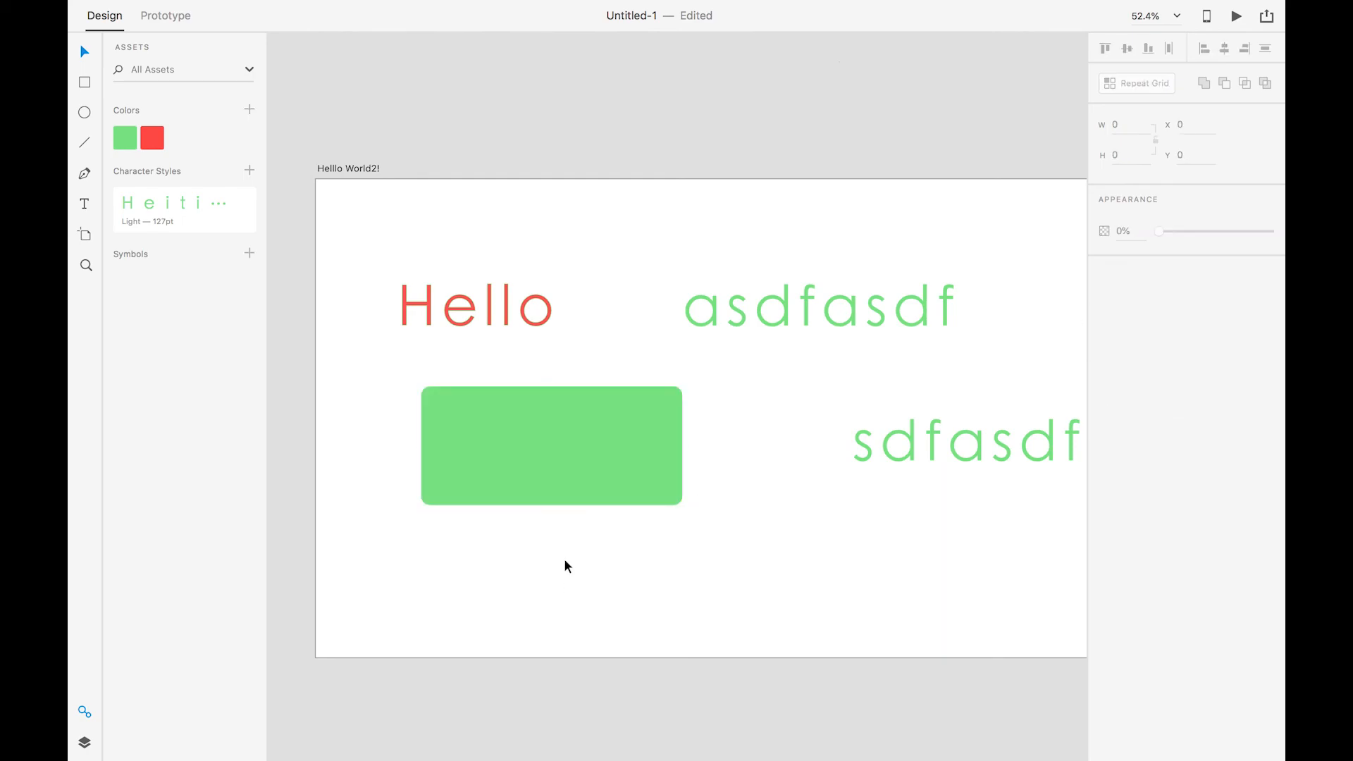
Draw an open zigzag path with the Pen tool, rising from the green rectangle's lower-left corner to its right edge, about 588 by 244.
{"action": "scroll", "coordinate": [564, 560], "scroll_direction": "up", "scroll_amount": 1}
{"action": "key", "text": "p"}
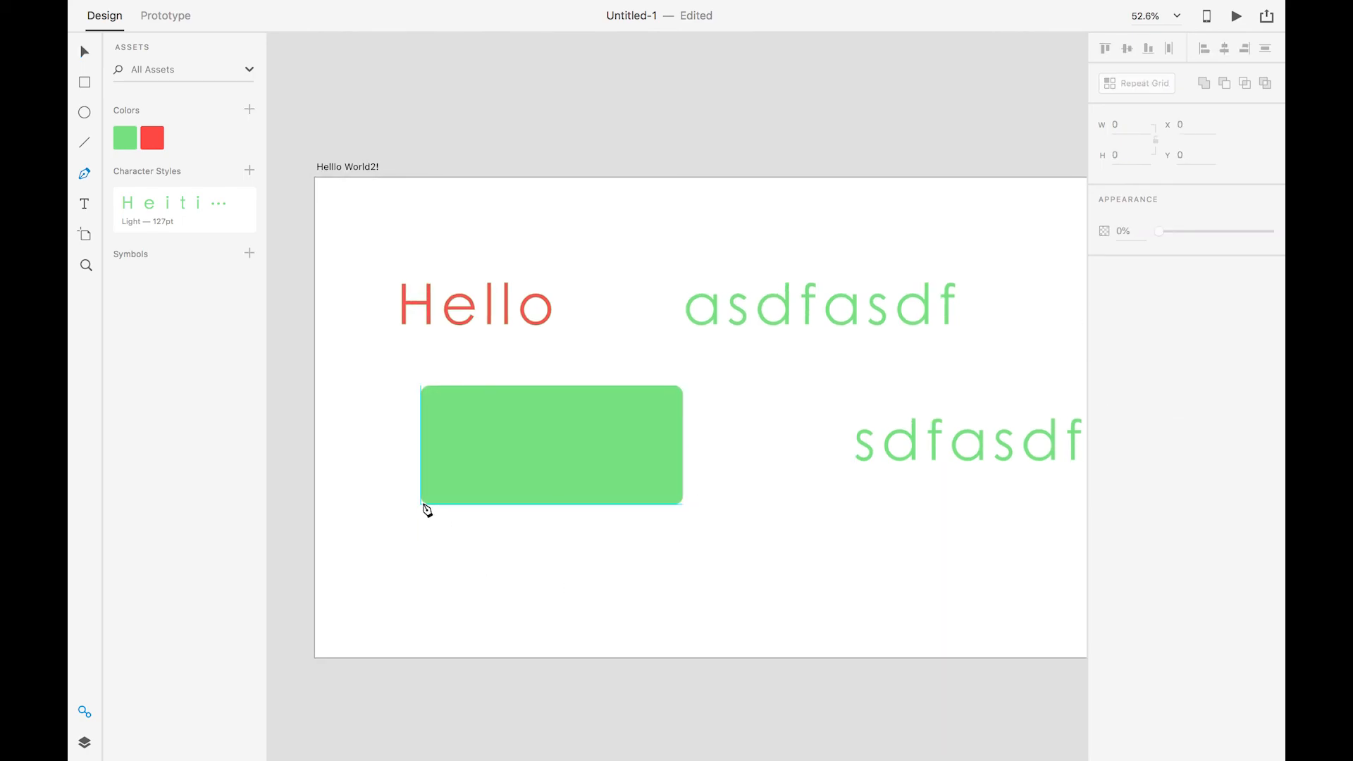
{"action": "left_click", "coordinate": [421, 504]}
{"action": "left_click", "coordinate": [481, 444]}
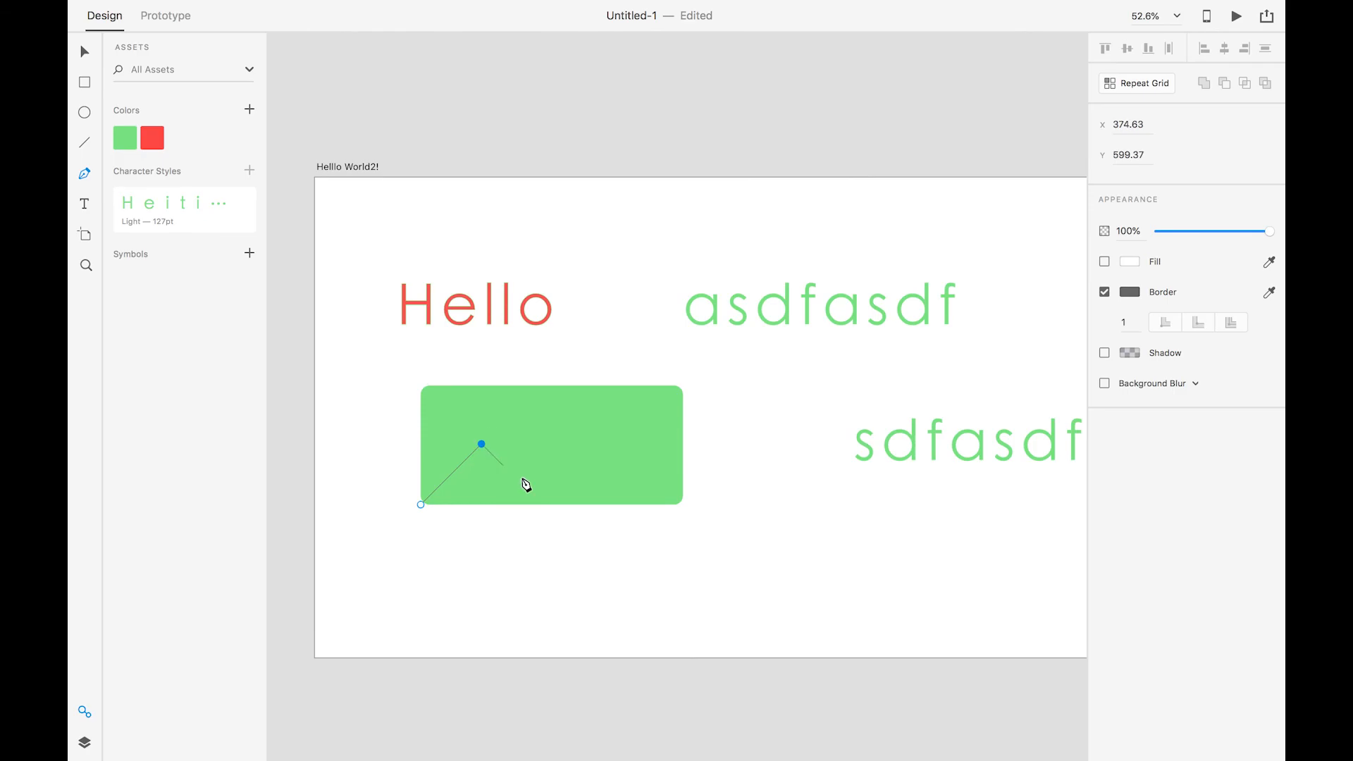
{"action": "left_click", "coordinate": [519, 481]}
{"action": "left_click", "coordinate": [576, 424]}
{"action": "left_click", "coordinate": [608, 456]}
{"action": "left_click", "coordinate": [669, 396]}
{"action": "left_click", "coordinate": [678, 413], "text": "shift"}
{"action": "key", "text": "Escape"}
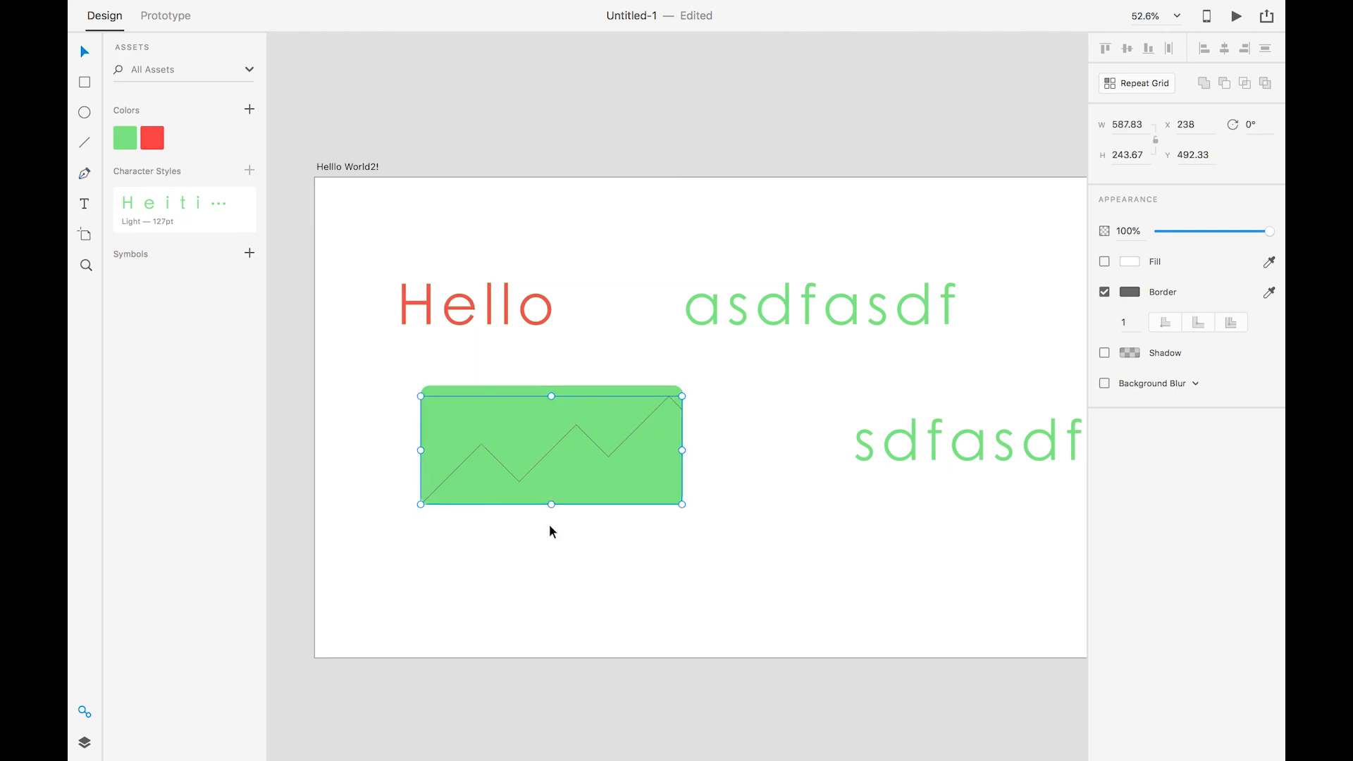
Set the zigzag line's border color to near-white #FDFDFD.
{"action": "left_click", "coordinate": [548, 523]}
{"action": "left_click", "coordinate": [543, 458]}
{"action": "left_click", "coordinate": [1129, 292]}
{"action": "left_click_drag", "start_coordinate": [1006, 323], "coordinate": [891, 211]}
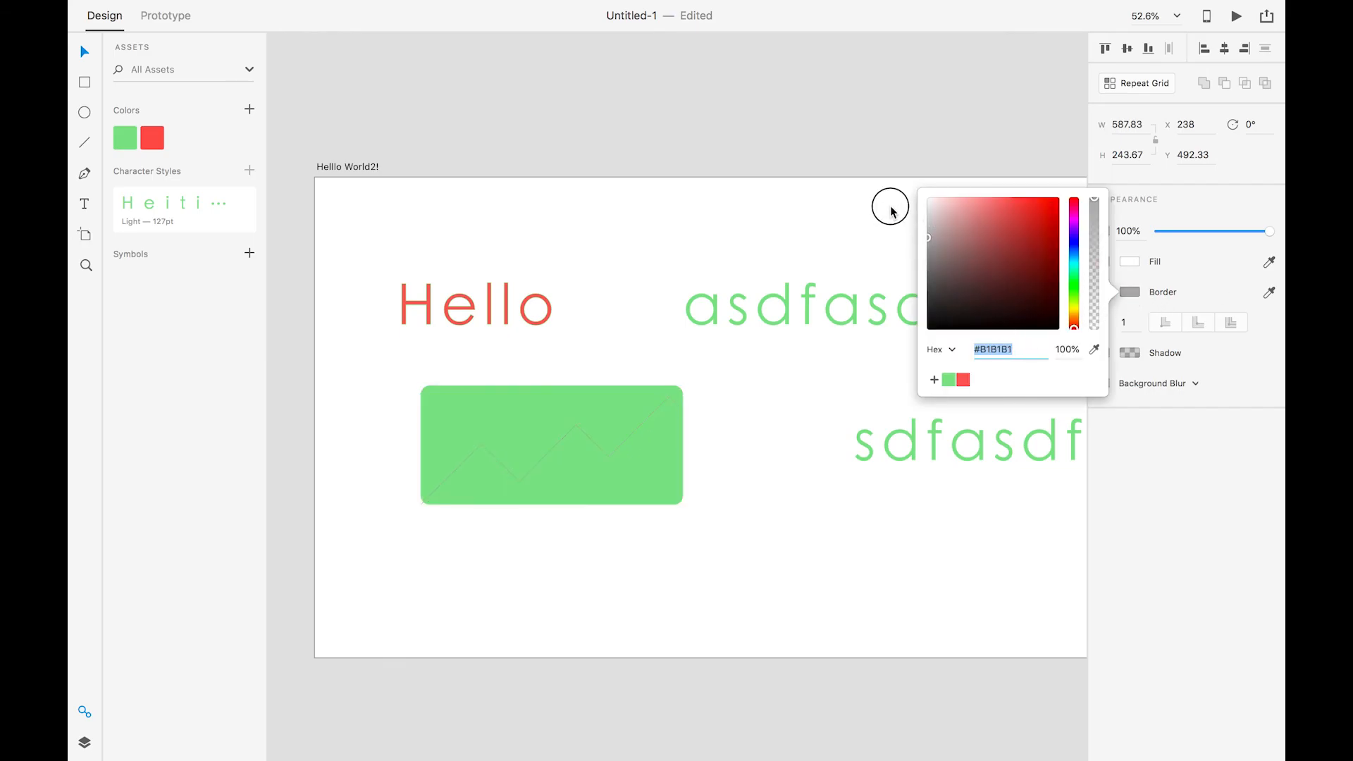
{"action": "left_click", "coordinate": [872, 236]}
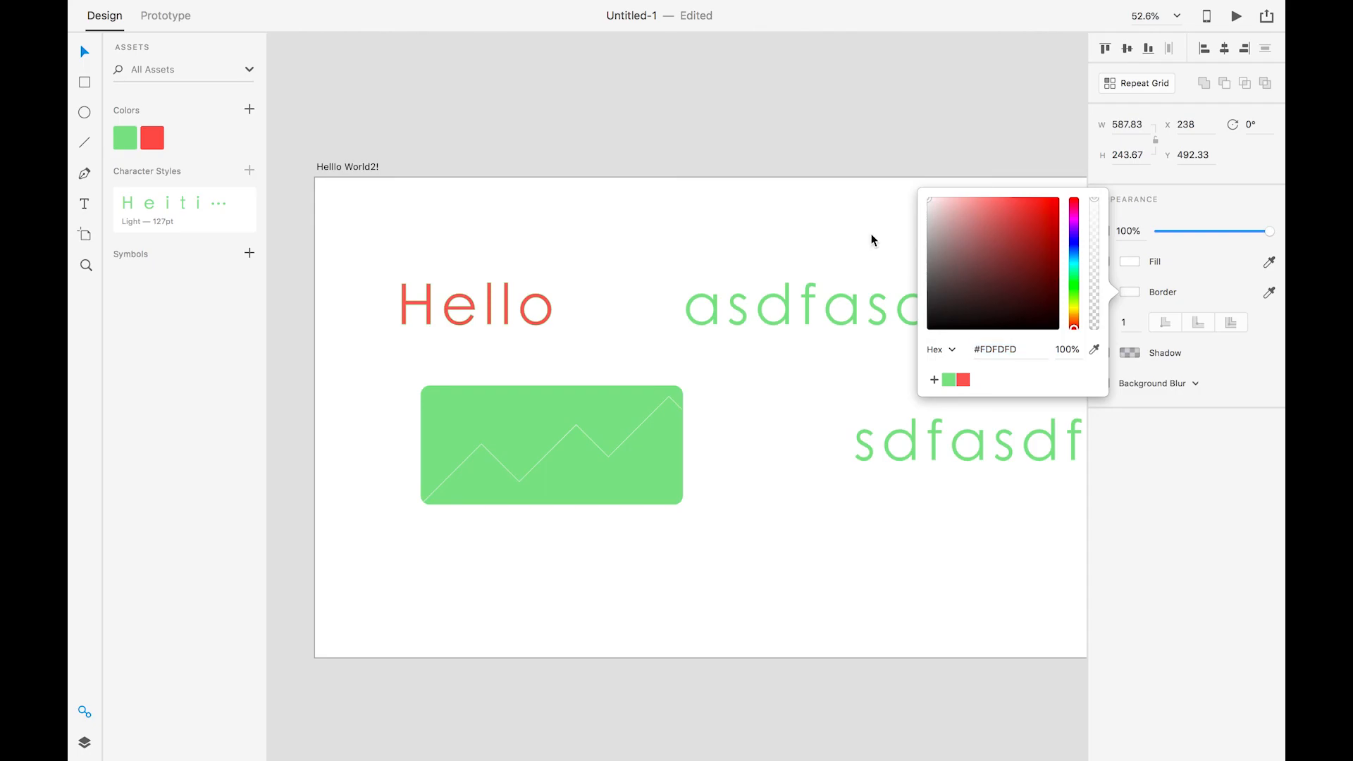
Try a border width of 2 on the zigzag line and raise it to 4.
{"action": "left_click", "coordinate": [612, 452]}
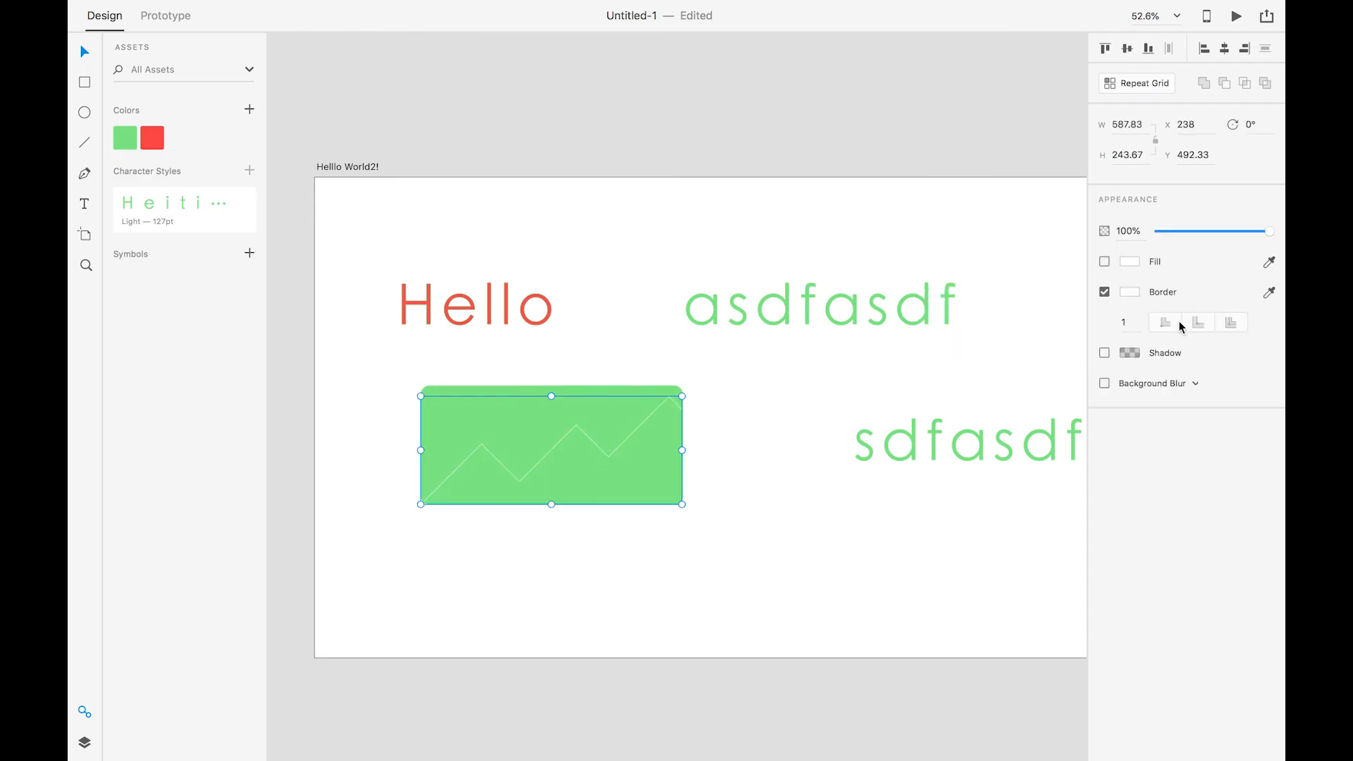
{"action": "left_click", "coordinate": [1135, 324]}
{"action": "left_click", "coordinate": [740, 473]}
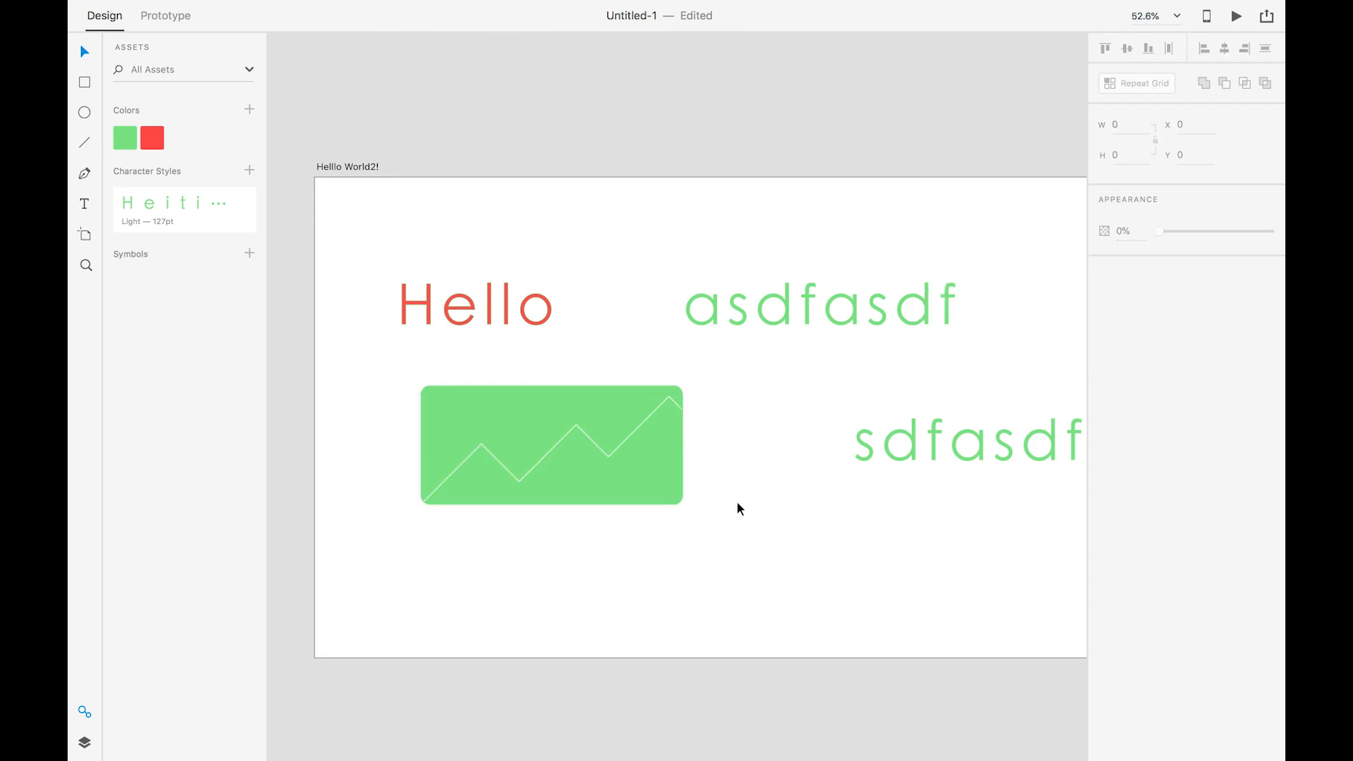
{"action": "left_click", "coordinate": [617, 448]}
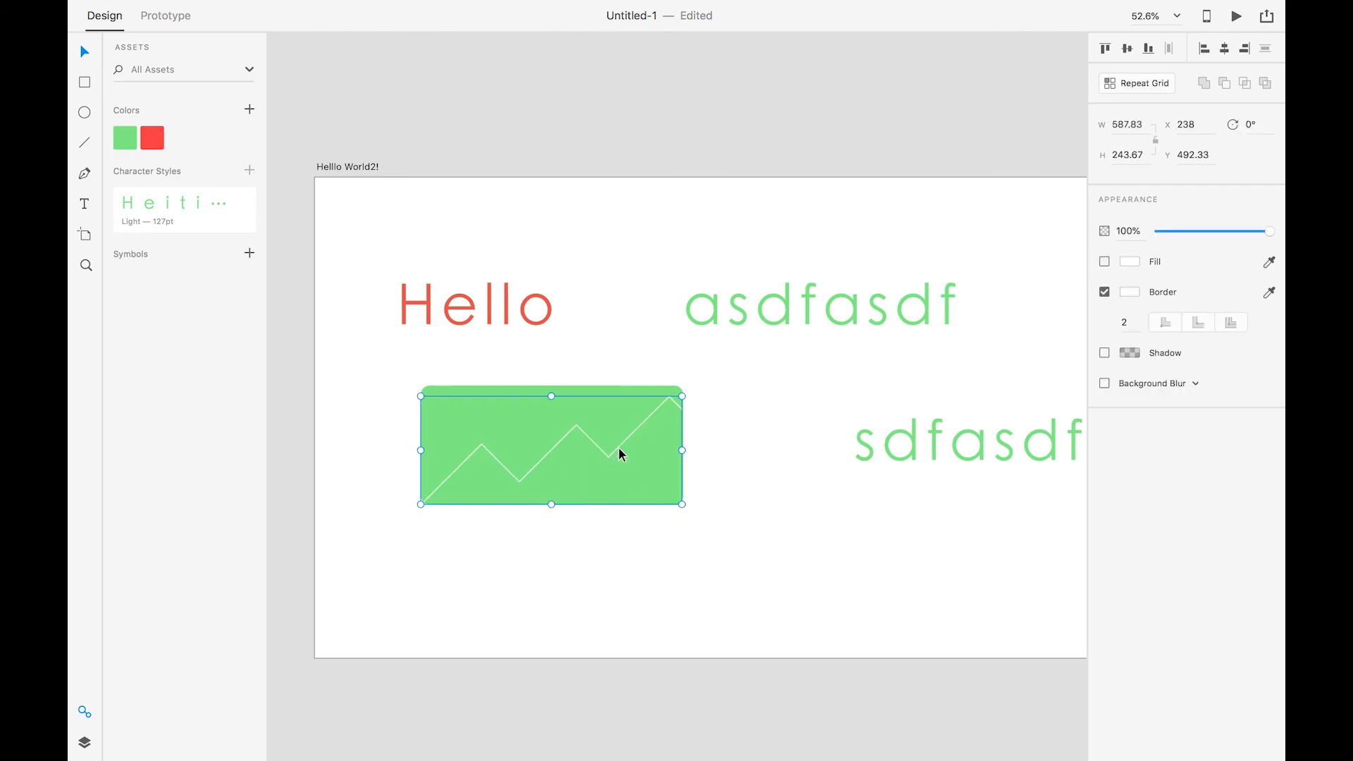
{"action": "left_click", "coordinate": [1138, 325]}
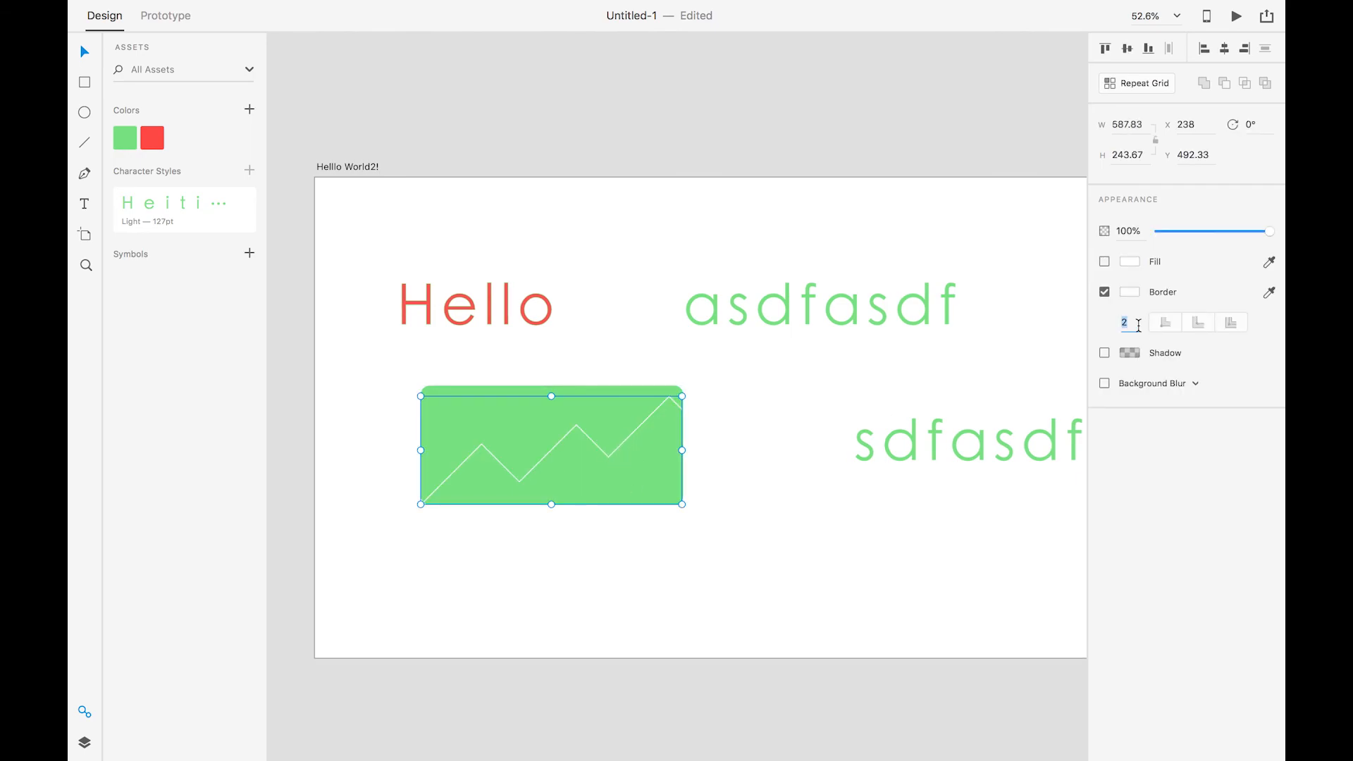
{"action": "left_click", "coordinate": [735, 559]}
Group the zigzag line with the green rounded rectangle and select the resulting group.
{"action": "left_click", "coordinate": [632, 434]}
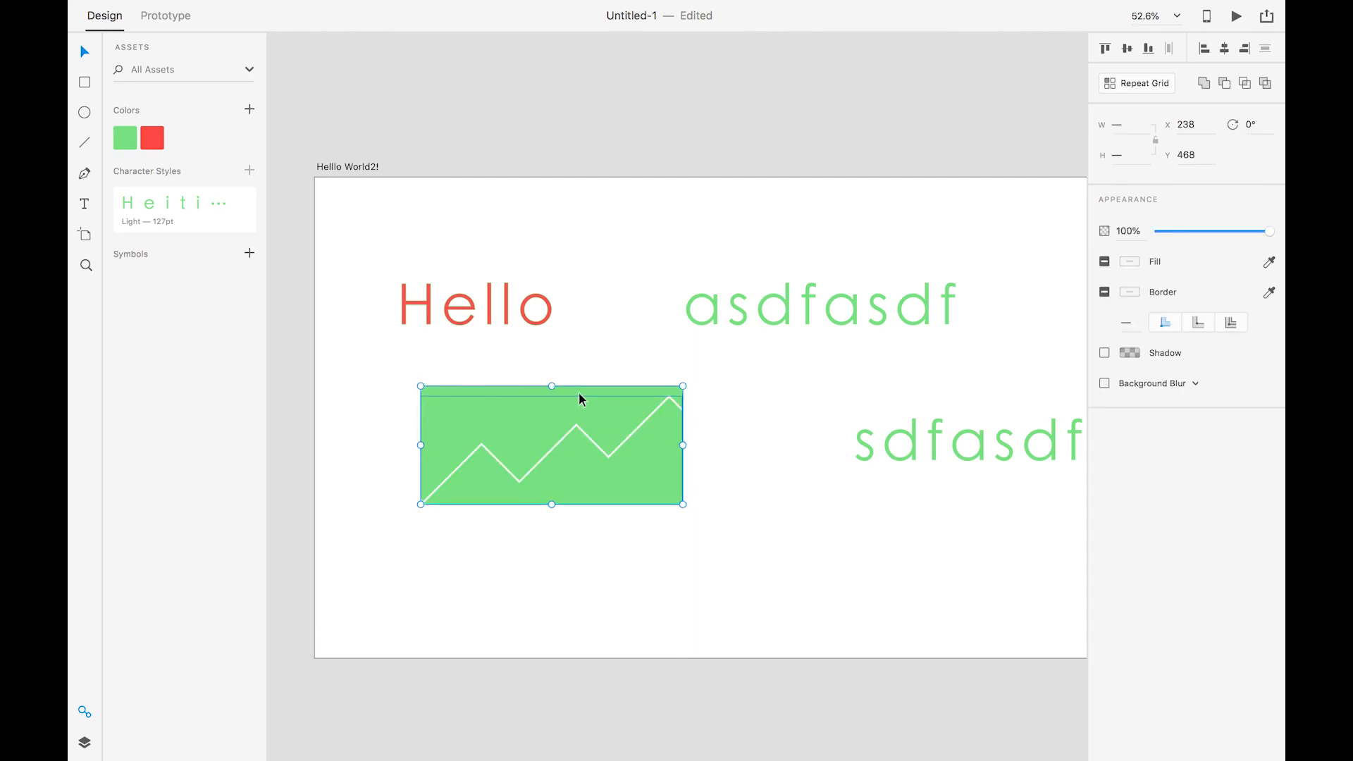
{"action": "key", "text": "super+g"}
{"action": "left_click", "coordinate": [706, 407]}
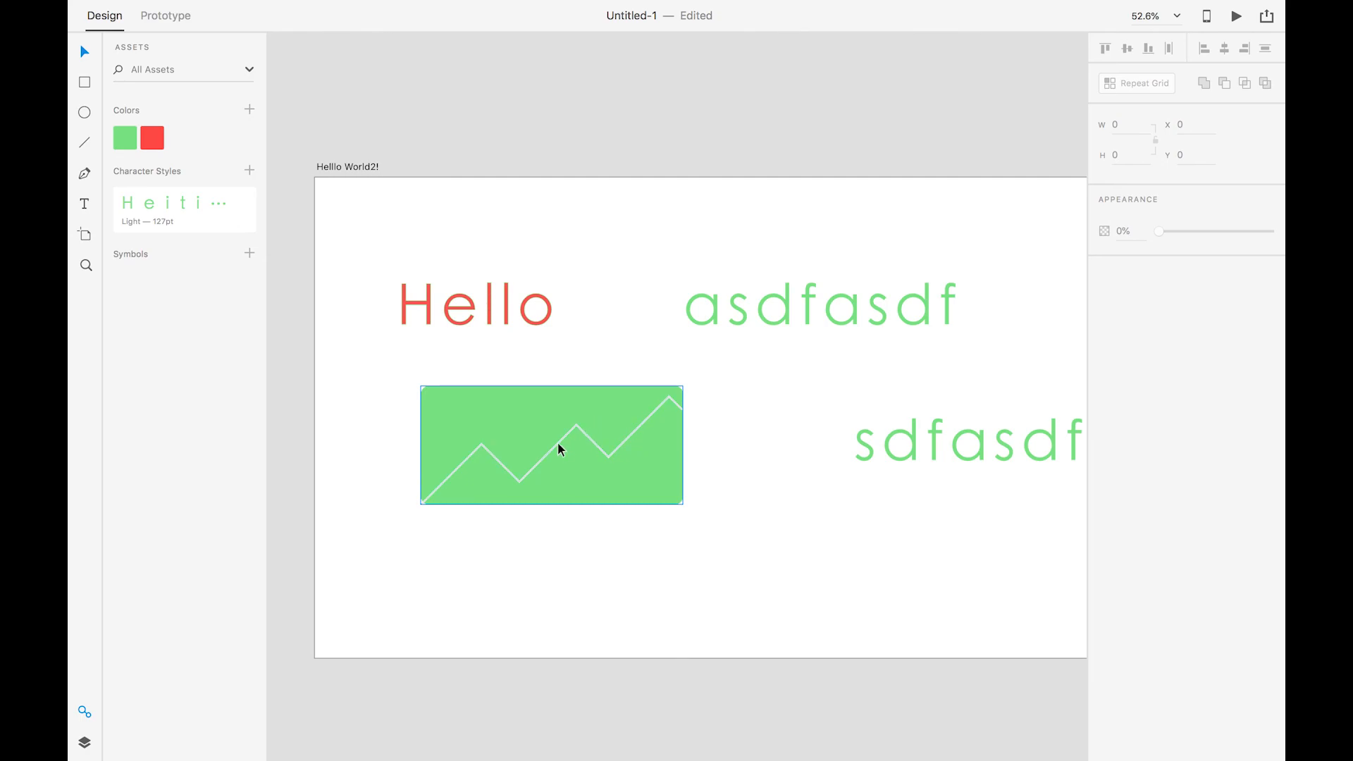
{"action": "left_click", "coordinate": [681, 443]}
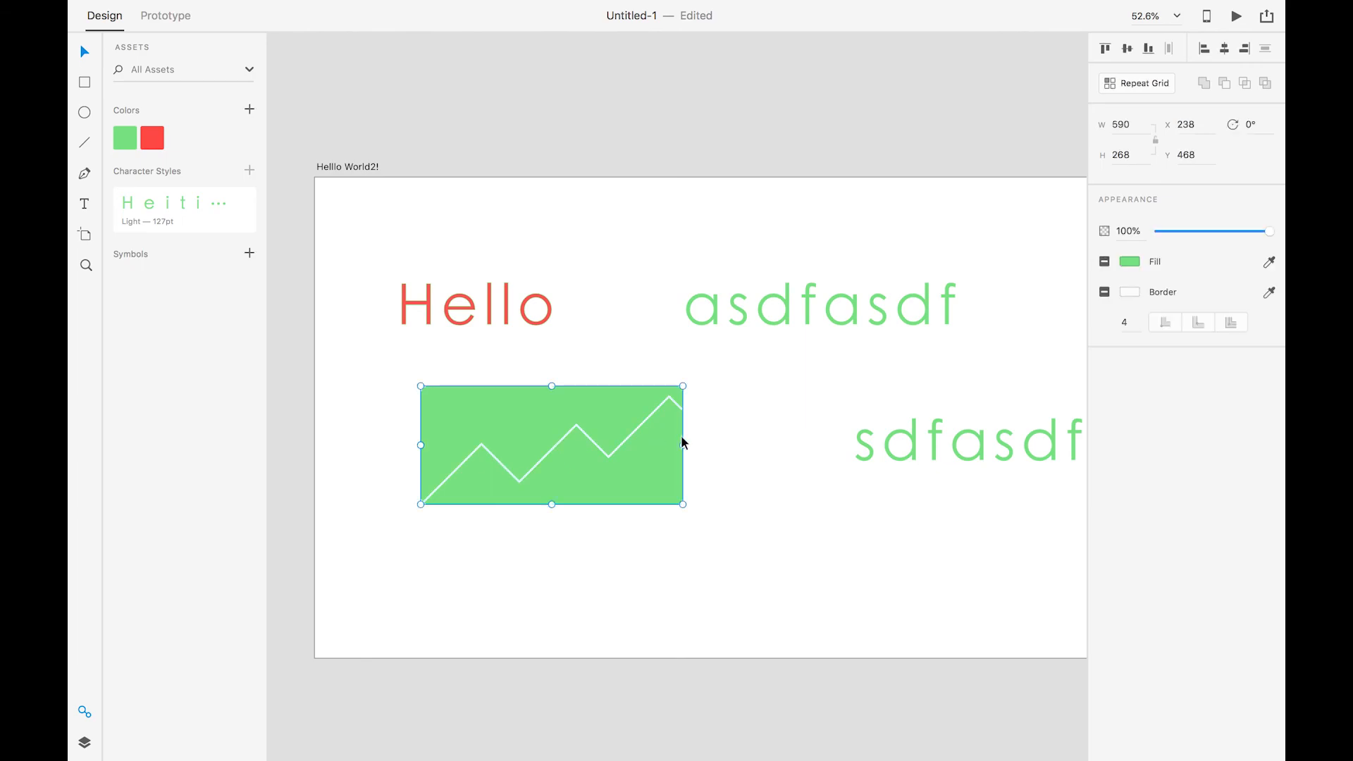
{"action": "left_click", "coordinate": [712, 408]}
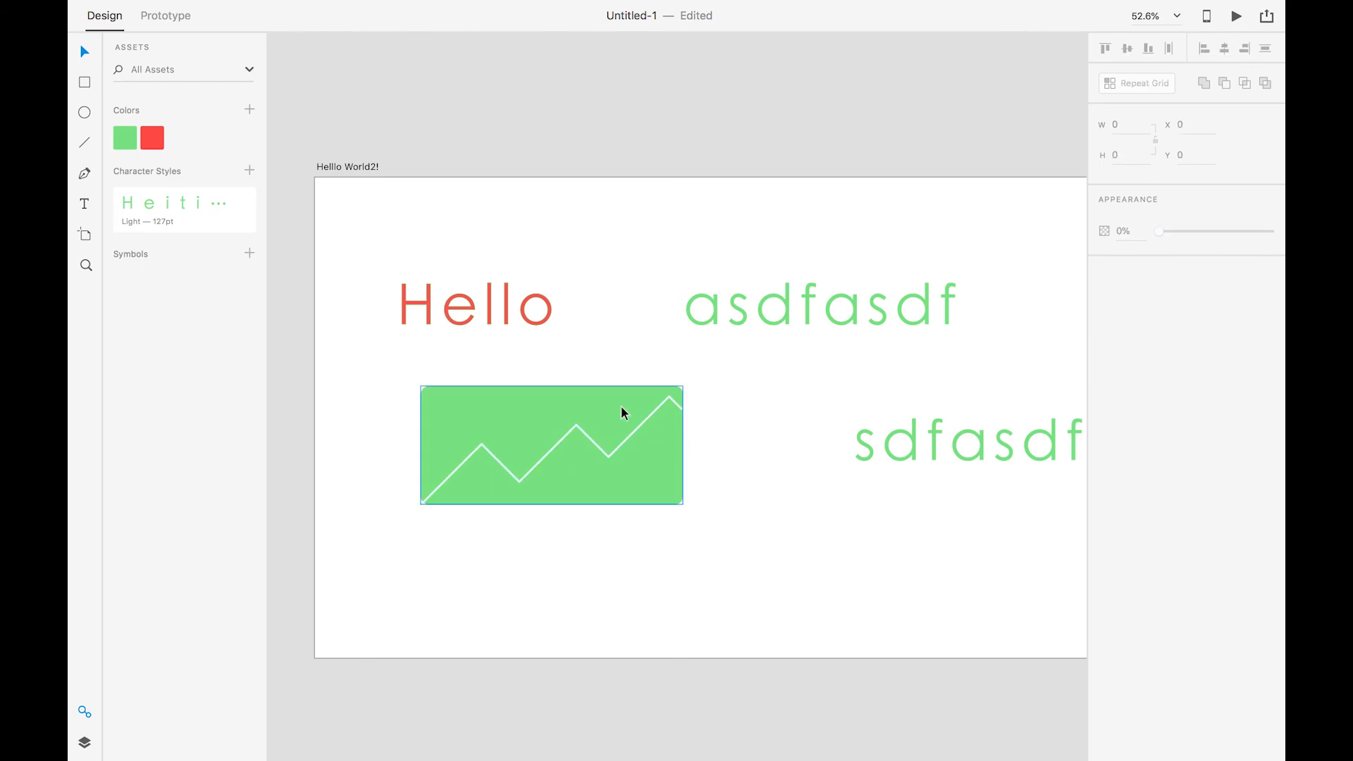
{"action": "left_click", "coordinate": [623, 413]}
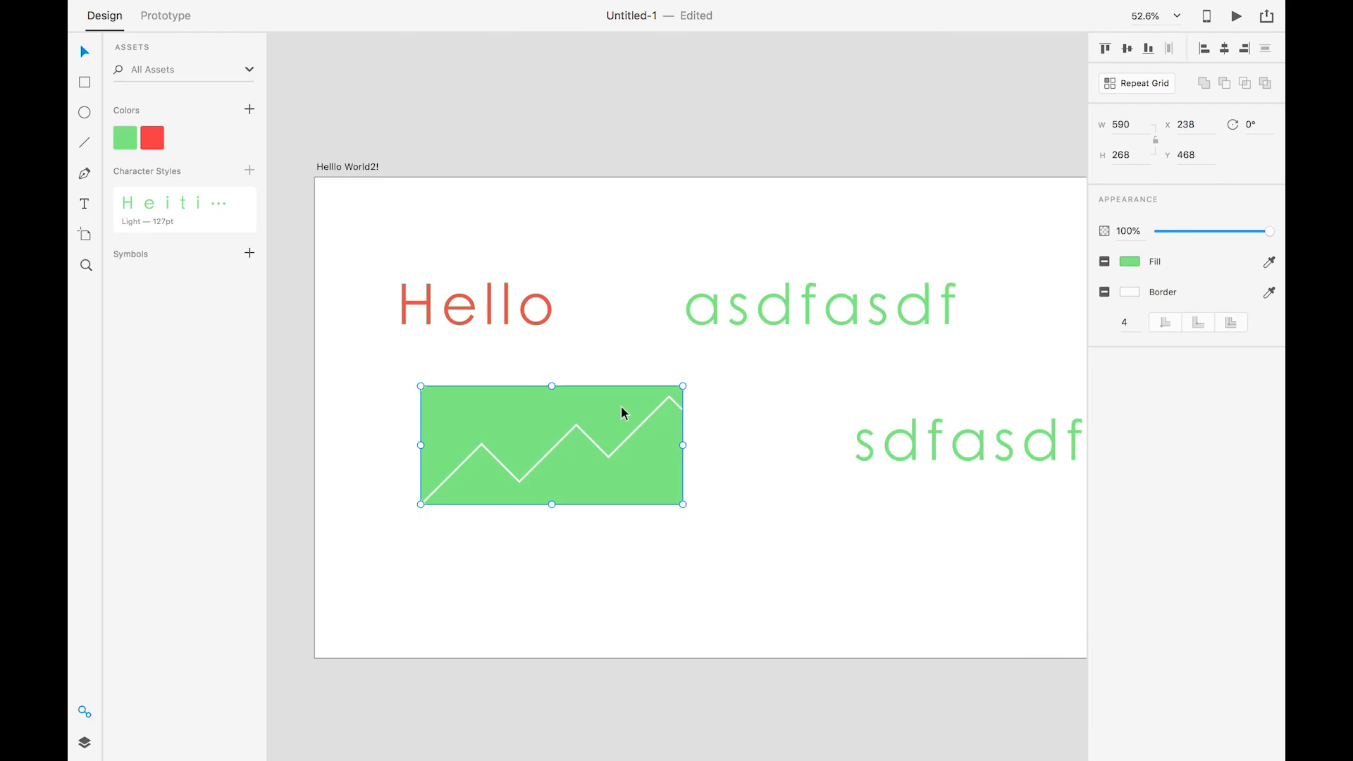
Try ungrouping the rectangle and zigzag line, and undo the ungrouping.
{"action": "key", "text": "super+shift+g"}
{"action": "left_click", "coordinate": [714, 432]}
{"action": "key", "text": "super+z"}
Save the grouped rectangle and zigzag line as a symbol in the assets.
{"action": "left_click", "coordinate": [248, 252]}
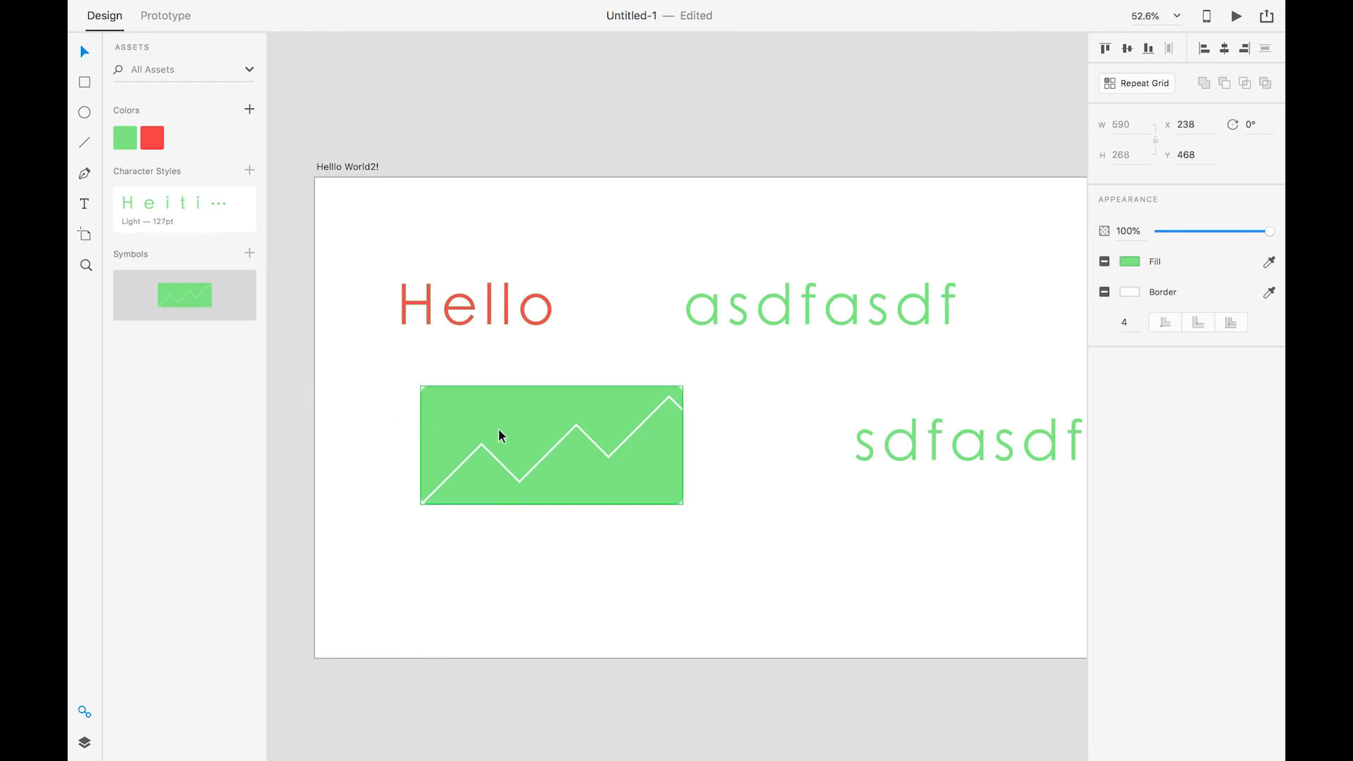
Delete the three text objects Hello, asdfasdf and sdfasdf from the artboard.
{"action": "left_click", "coordinate": [911, 331]}
{"action": "left_click", "coordinate": [553, 318], "text": "shift"}
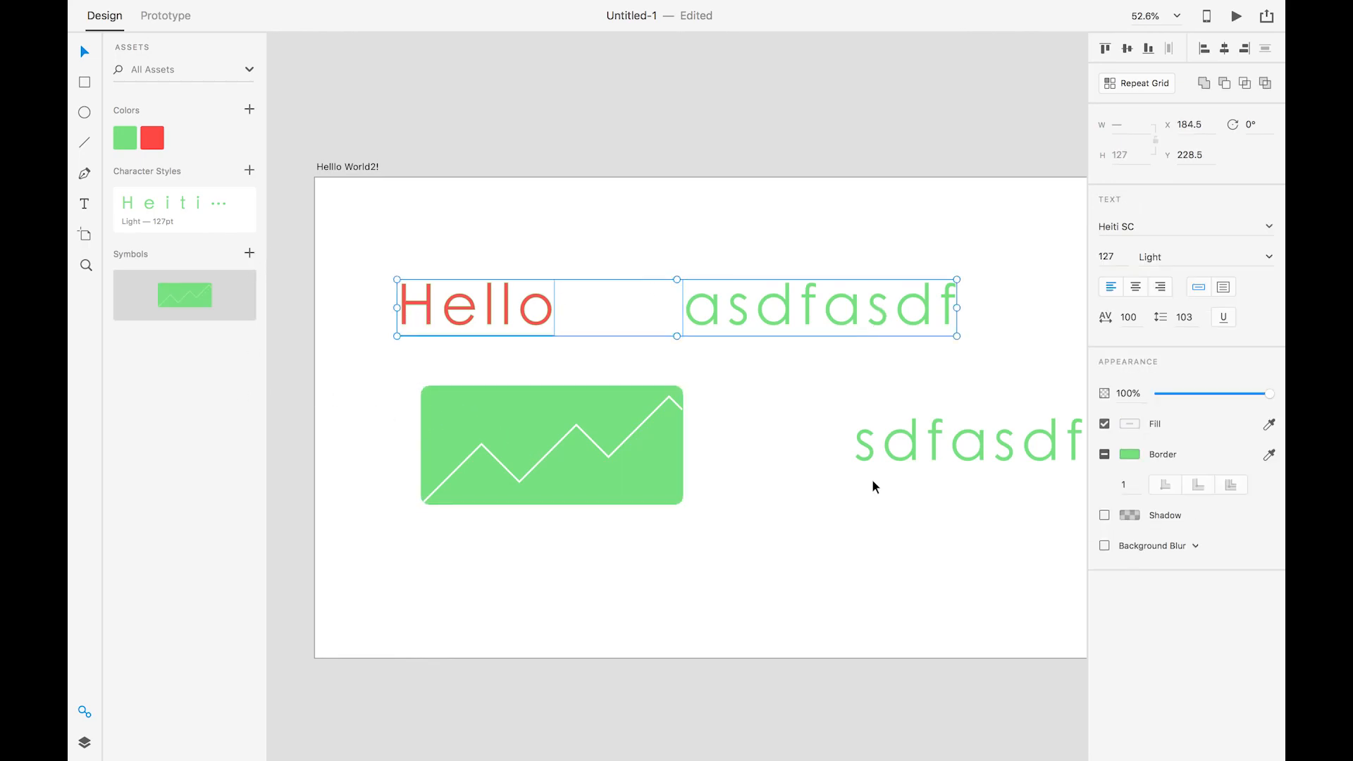
{"action": "left_click", "coordinate": [1021, 456]}
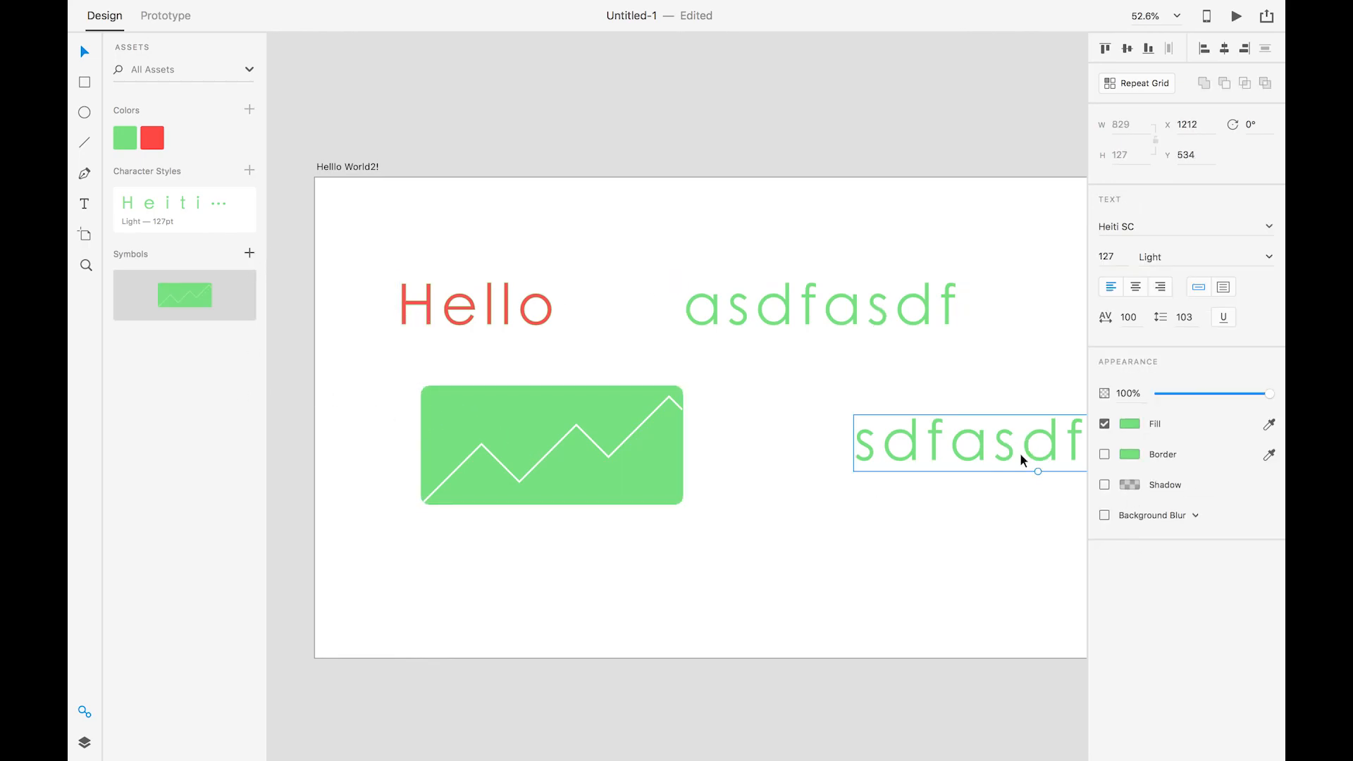
{"action": "left_click", "coordinate": [806, 332], "text": "shift"}
{"action": "left_click", "coordinate": [485, 307], "text": "shift"}
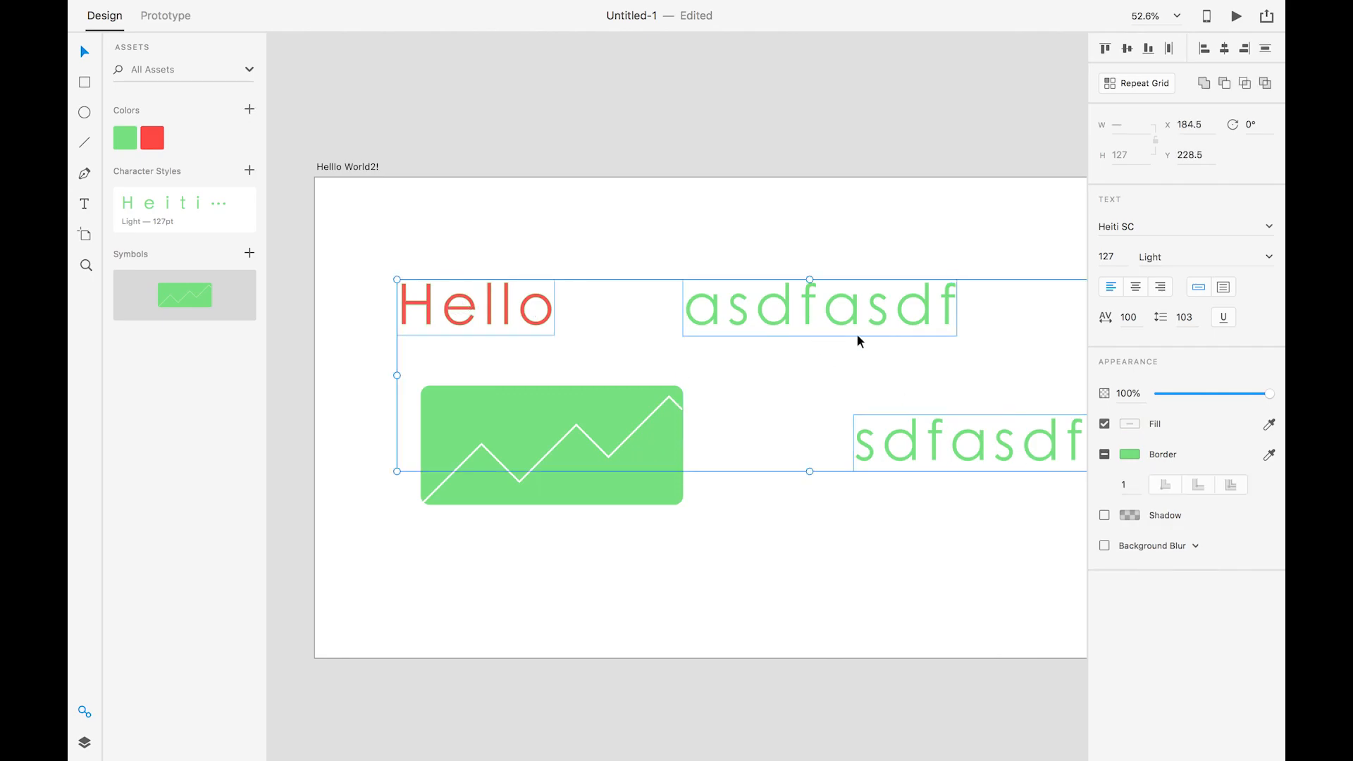
{"action": "key", "text": "Delete"}
Move the chart symbol to the artboard's upper-left corner, at about X 73, Y 72.
{"action": "scroll", "coordinate": [818, 373], "scroll_direction": "down", "scroll_amount": 1}
{"action": "left_click_drag", "start_coordinate": [632, 475], "coordinate": [556, 307]}
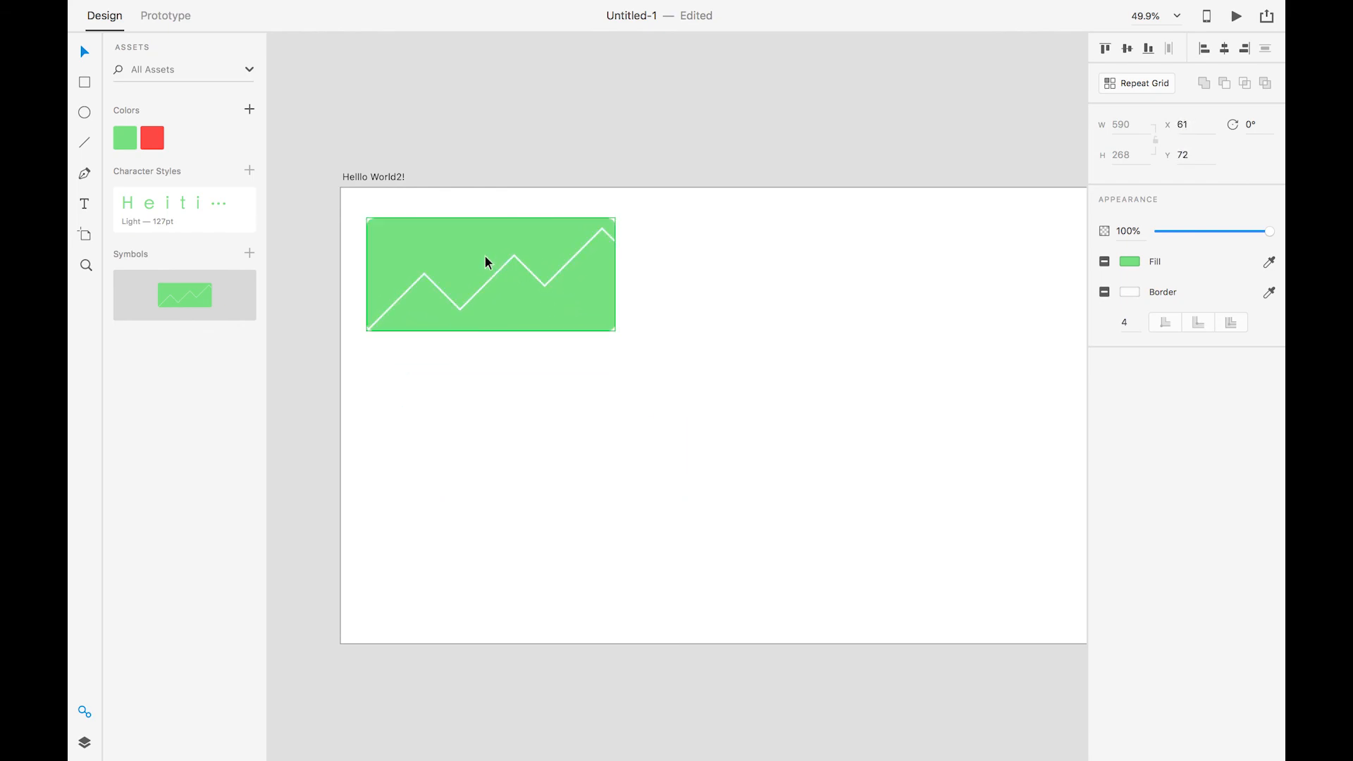
{"action": "scroll", "coordinate": [424, 226], "scroll_direction": "up", "scroll_amount": 3}
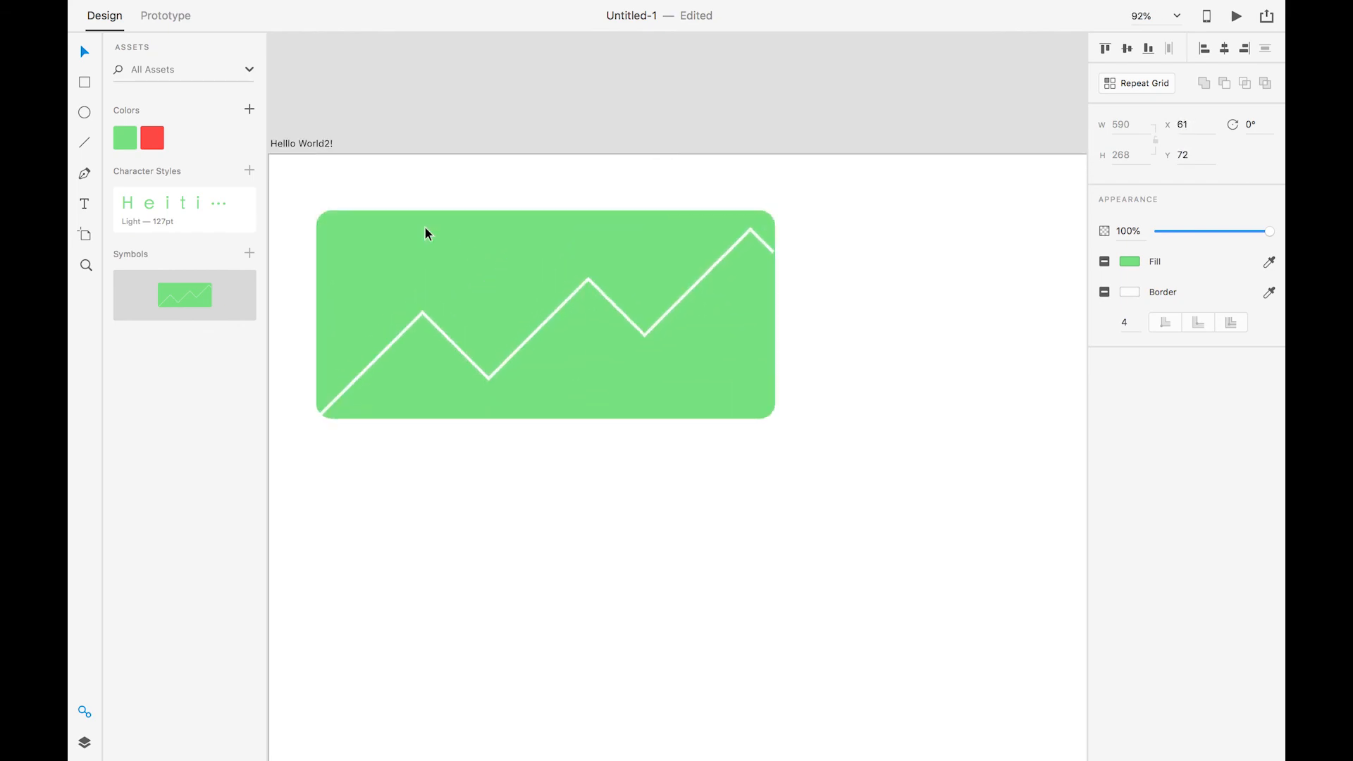
{"action": "scroll", "coordinate": [406, 217], "scroll_direction": "down", "scroll_amount": 1}
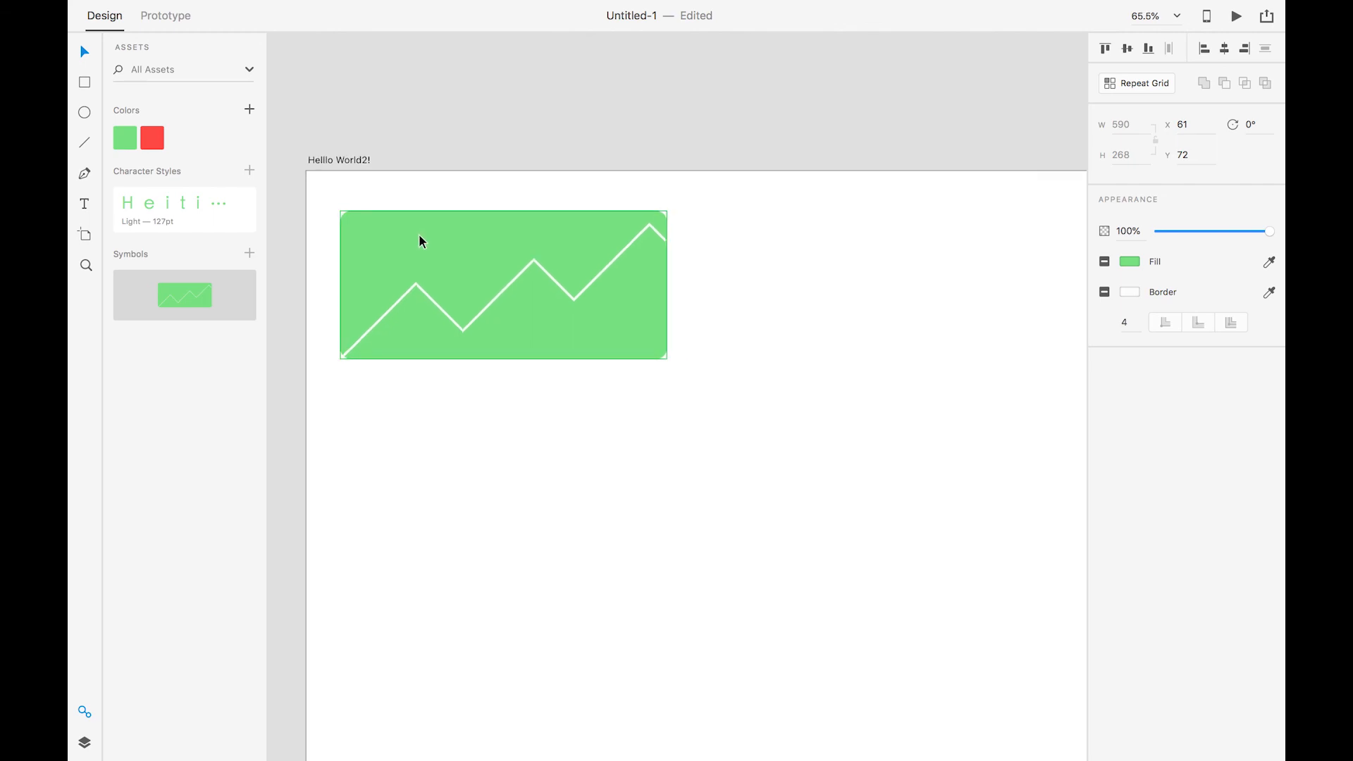
{"action": "left_click_drag", "start_coordinate": [416, 239], "coordinate": [422, 237]}
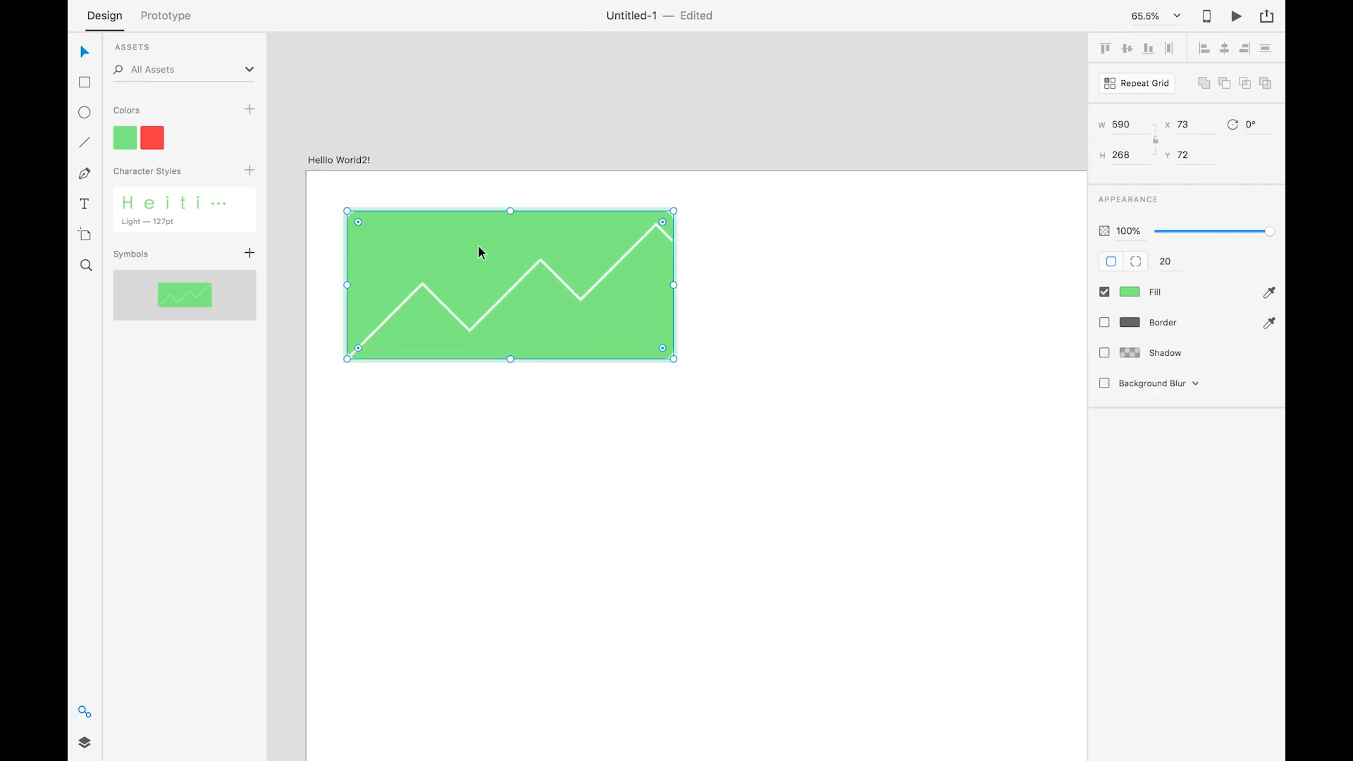
Change the fill of the rectangle inside the chart symbol to a very dark green.
{"action": "left_click", "coordinate": [1130, 292]}
{"action": "left_click", "coordinate": [982, 239]}
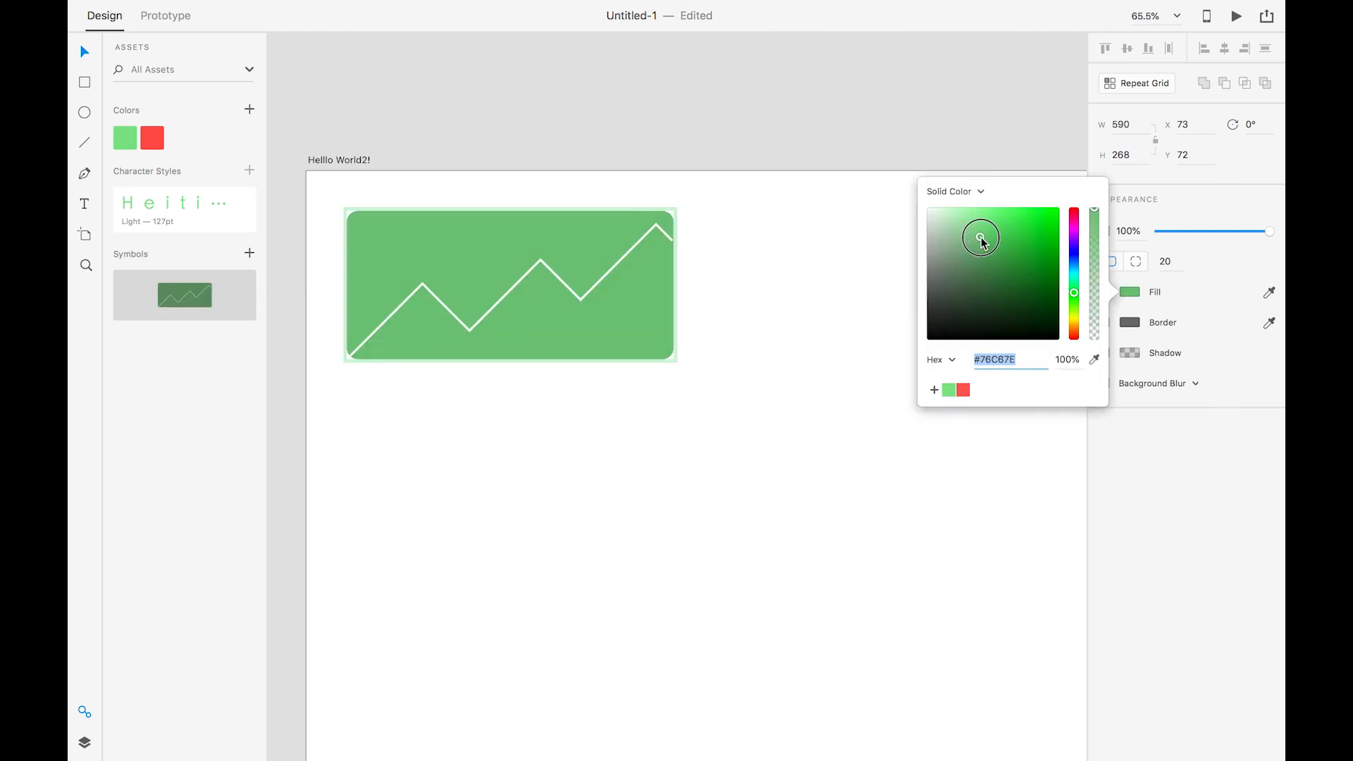
{"action": "left_click_drag", "start_coordinate": [981, 238], "coordinate": [981, 241]}
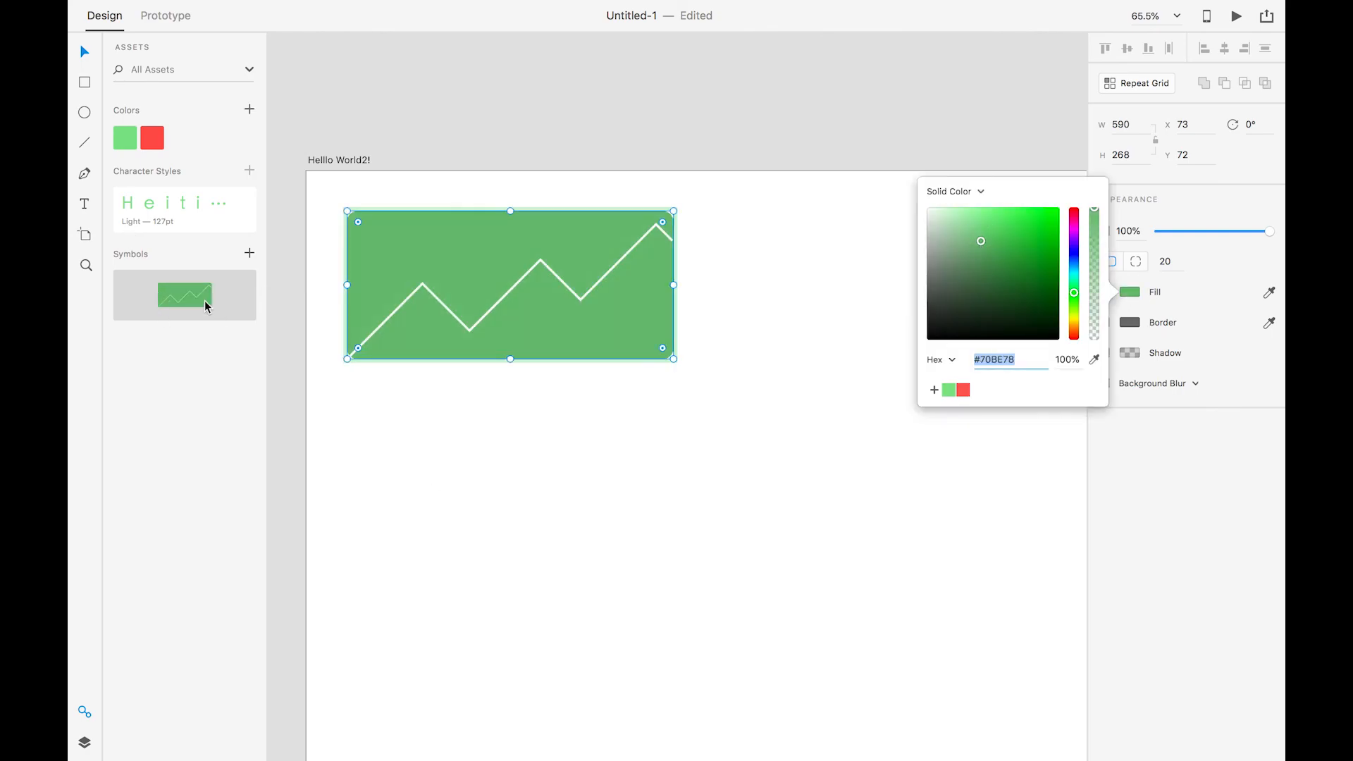
{"action": "mouse_move", "coordinate": [1026, 255]}
{"action": "left_mouse_down"}
{"action": "mouse_move", "coordinate": [1032, 235]}
{"action": "mouse_move", "coordinate": [1054, 241]}
{"action": "mouse_move", "coordinate": [1030, 300]}
{"action": "mouse_move", "coordinate": [975, 308]}
{"action": "left_mouse_up"}
{"action": "left_click", "coordinate": [737, 463]}
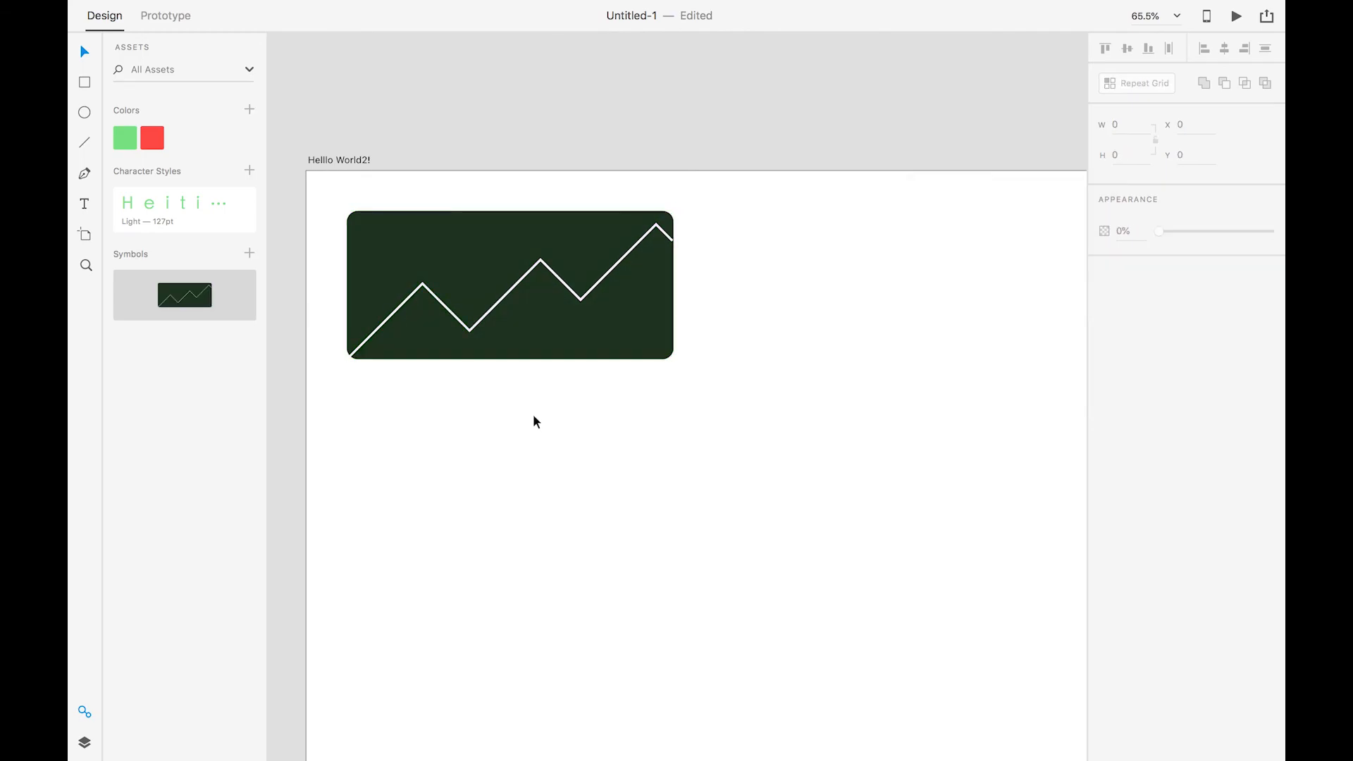
Ungroup the chart symbol on the artboard to detach it from its saved asset.
{"action": "left_click", "coordinate": [504, 239]}
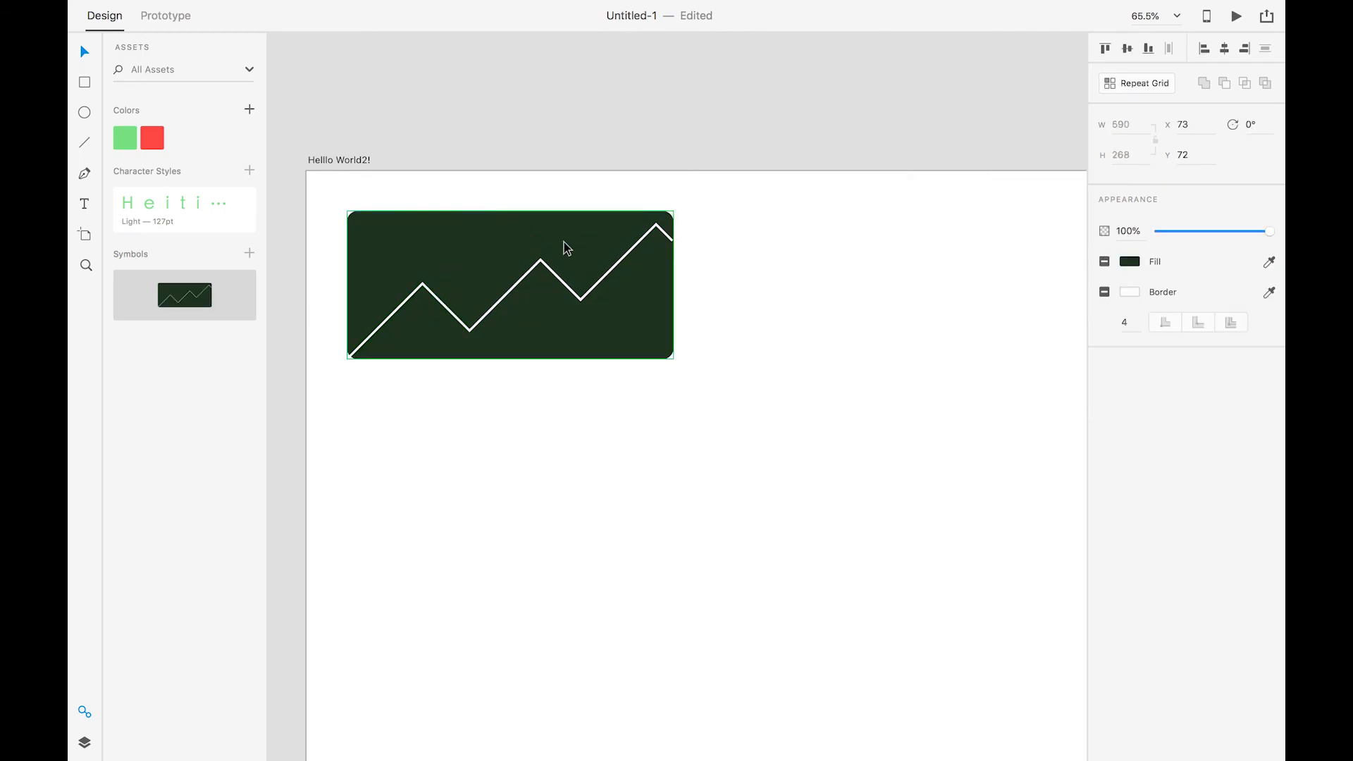
{"action": "key", "text": "Escape"}
{"action": "left_click", "coordinate": [573, 256]}
{"action": "key", "text": "super+shift+g"}
{"action": "left_click", "coordinate": [603, 403]}
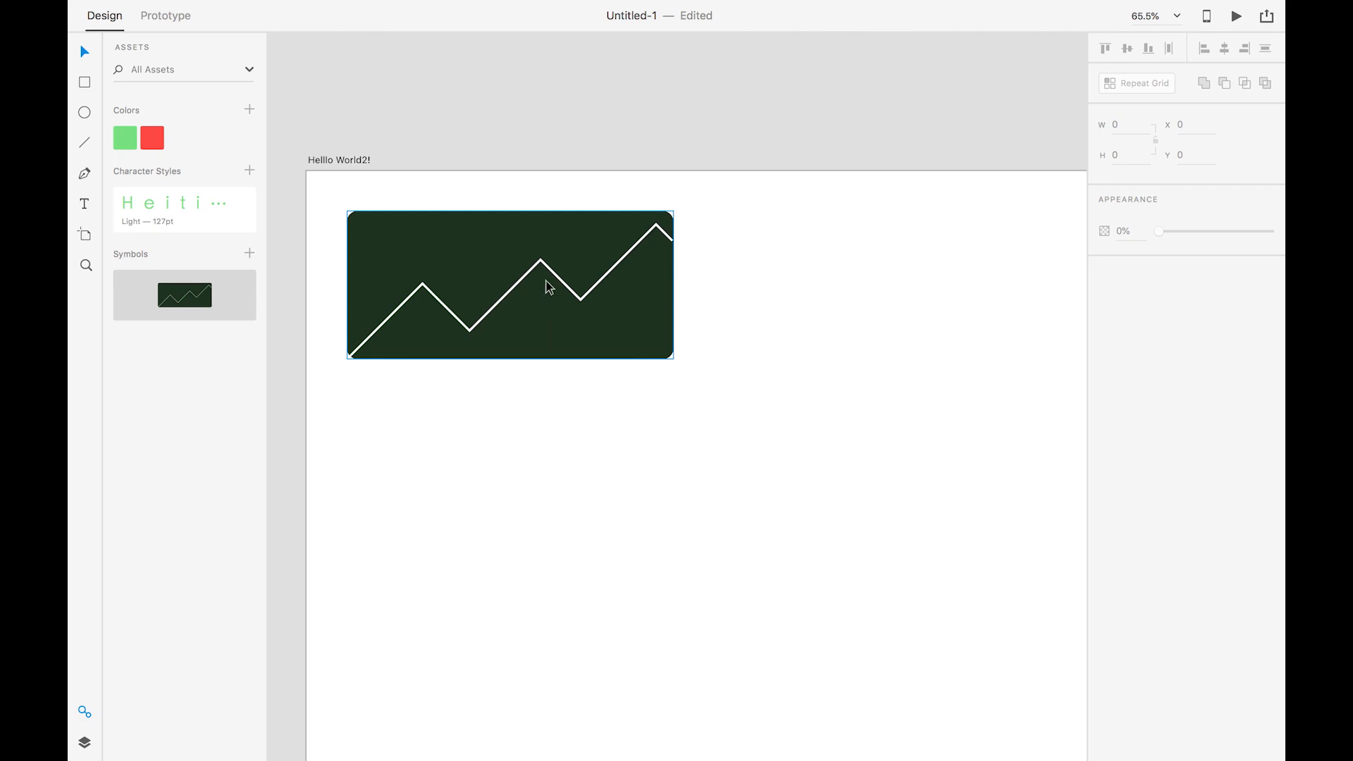
Recolor the detached rectangle from a medium green #2D6732 to a bright light green.
{"action": "left_click", "coordinate": [552, 260]}
{"action": "left_click", "coordinate": [1129, 292]}
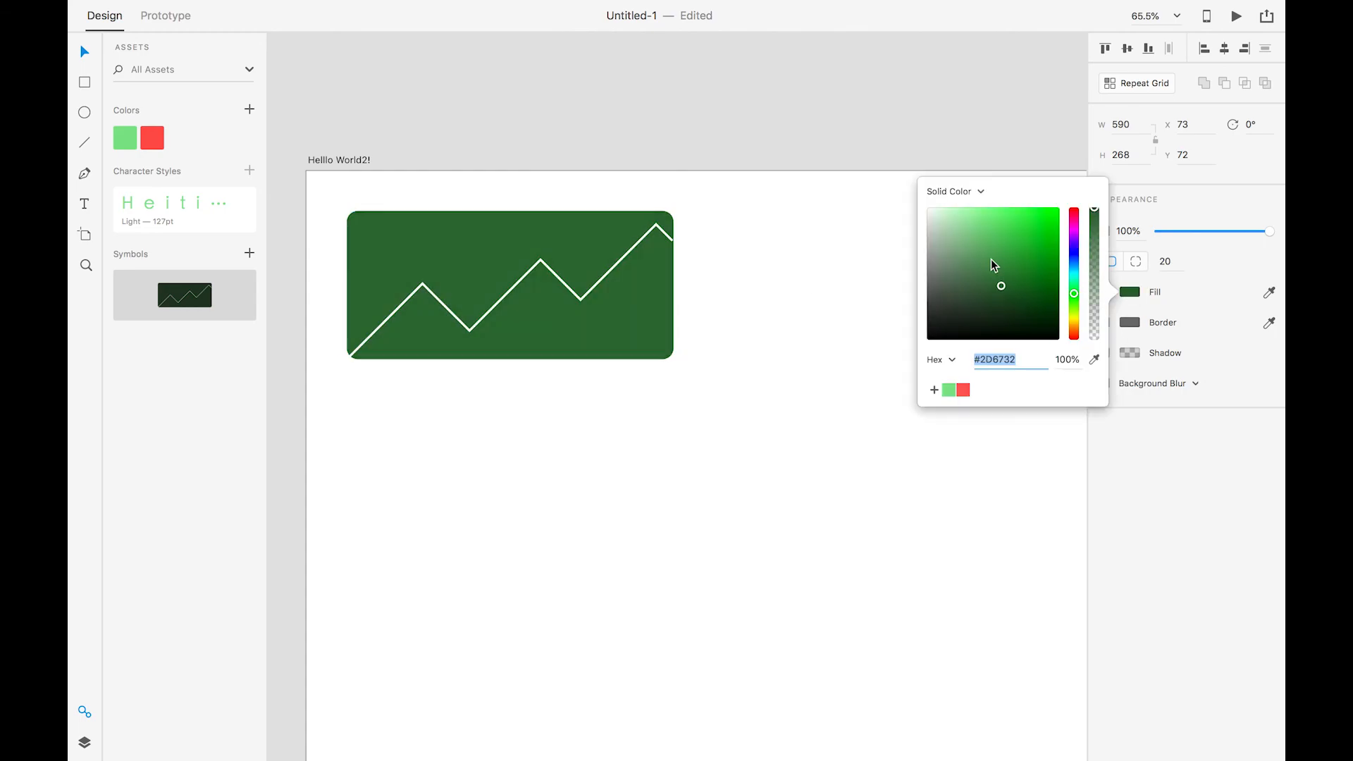
{"action": "left_click_drag", "start_coordinate": [991, 259], "coordinate": [987, 226]}
{"action": "left_click", "coordinate": [793, 314]}
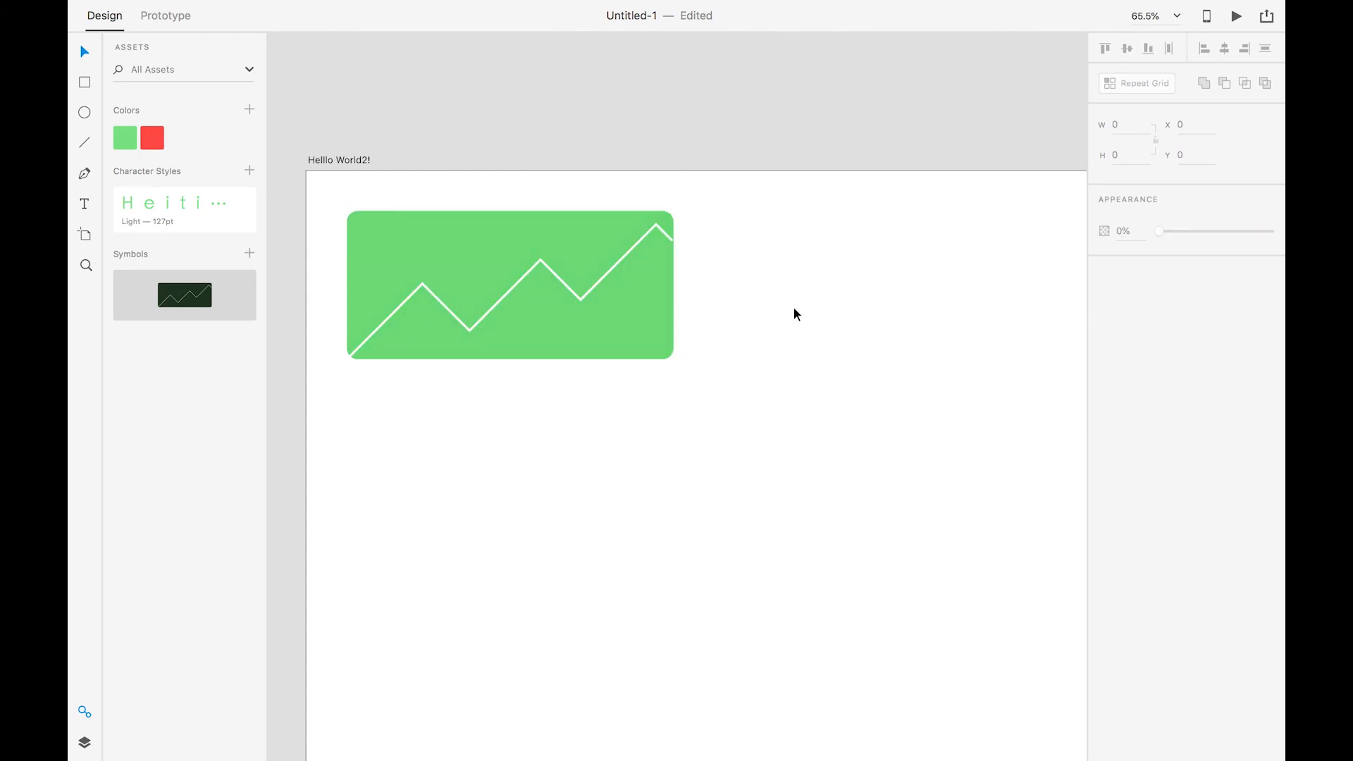
Undo the detached rectangle's fill changes and the ungrouping of the chart symbol.
{"action": "key", "text": "super+z"}
{"action": "left_click", "coordinate": [792, 312]}
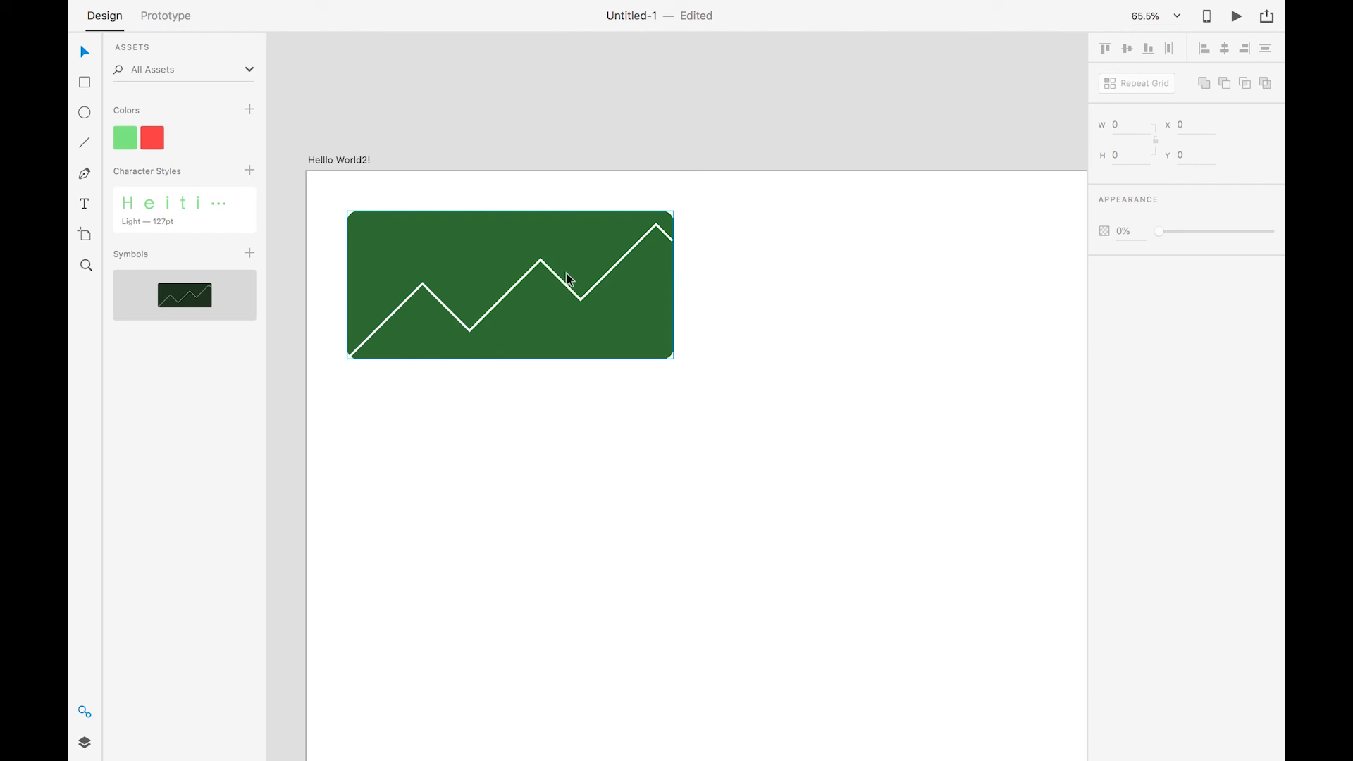
{"action": "key", "text": "super+z"}
{"action": "key", "text": "super+z"}
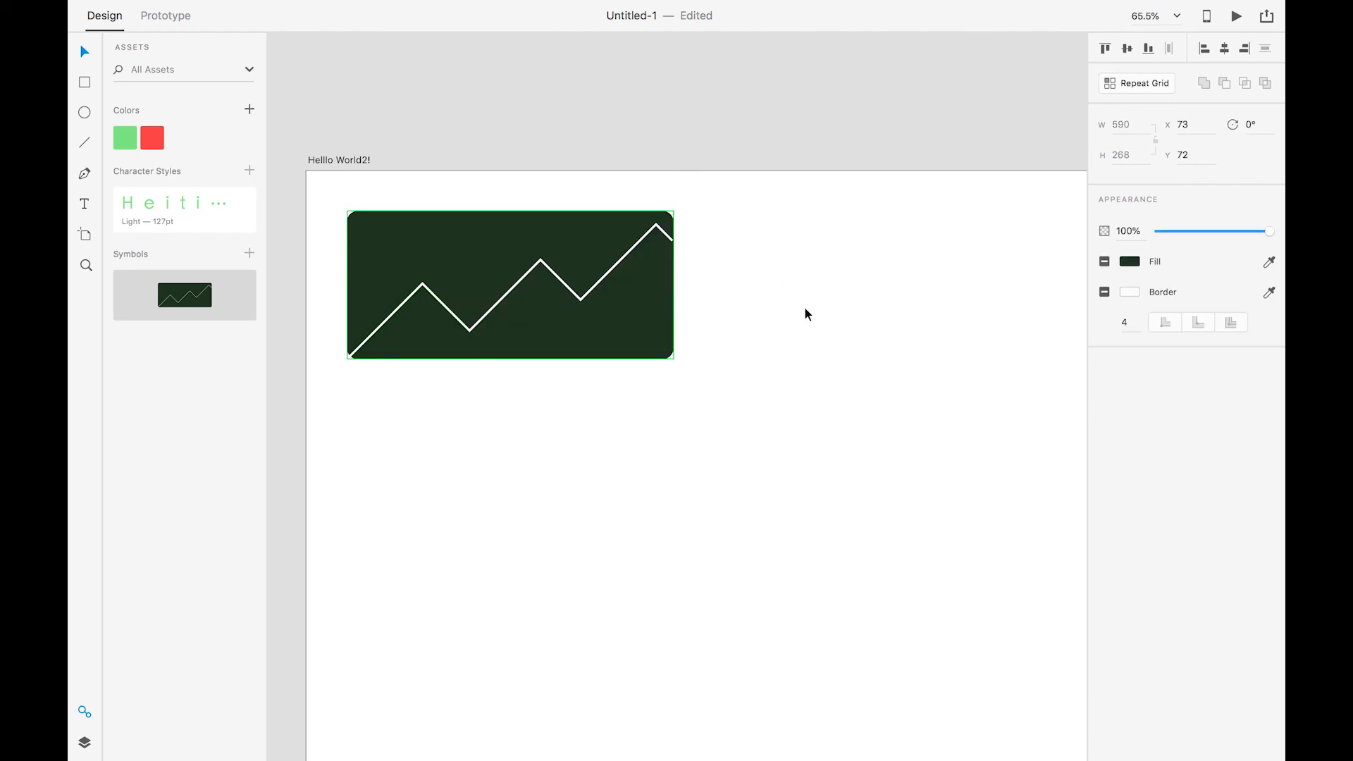
{"action": "left_click", "coordinate": [801, 306]}
{"action": "scroll", "coordinate": [612, 305], "scroll_direction": "down", "scroll_amount": 5}
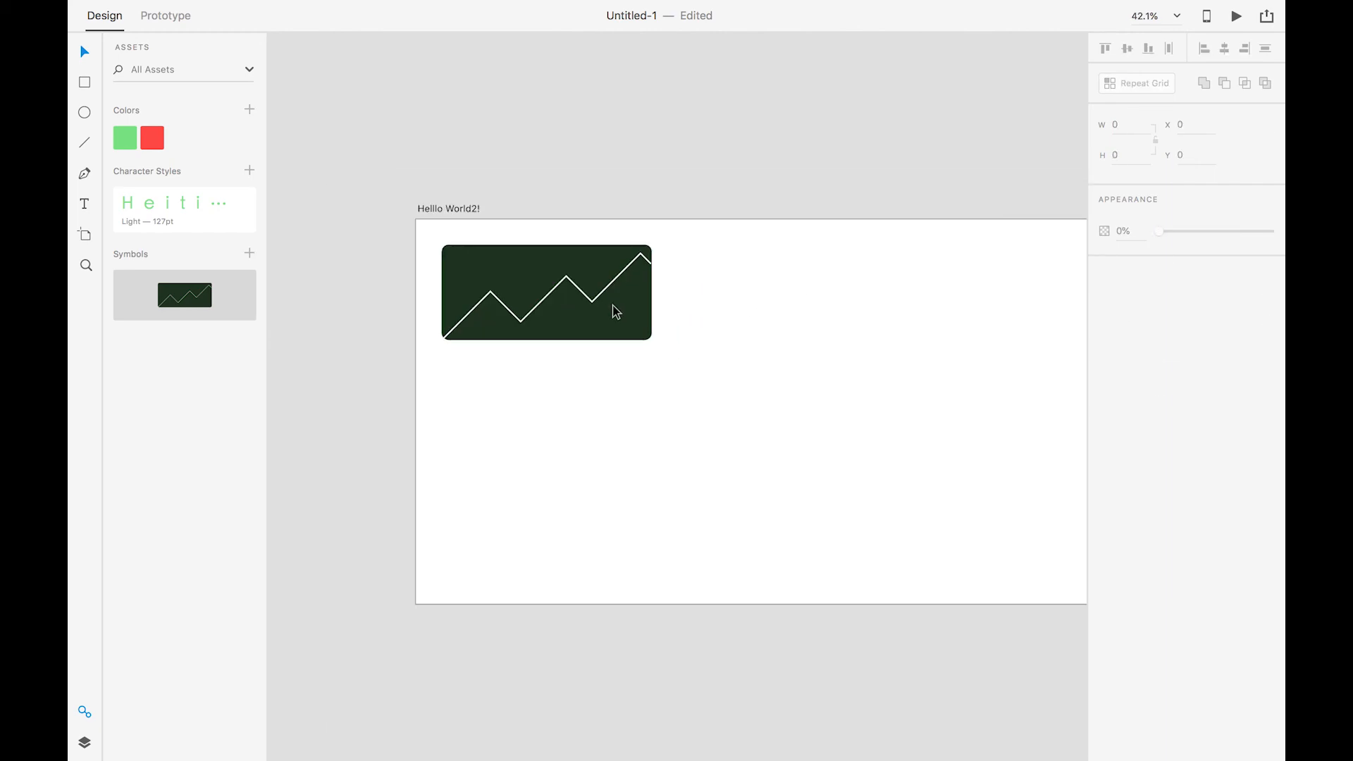
{"action": "left_click", "coordinate": [598, 325]}
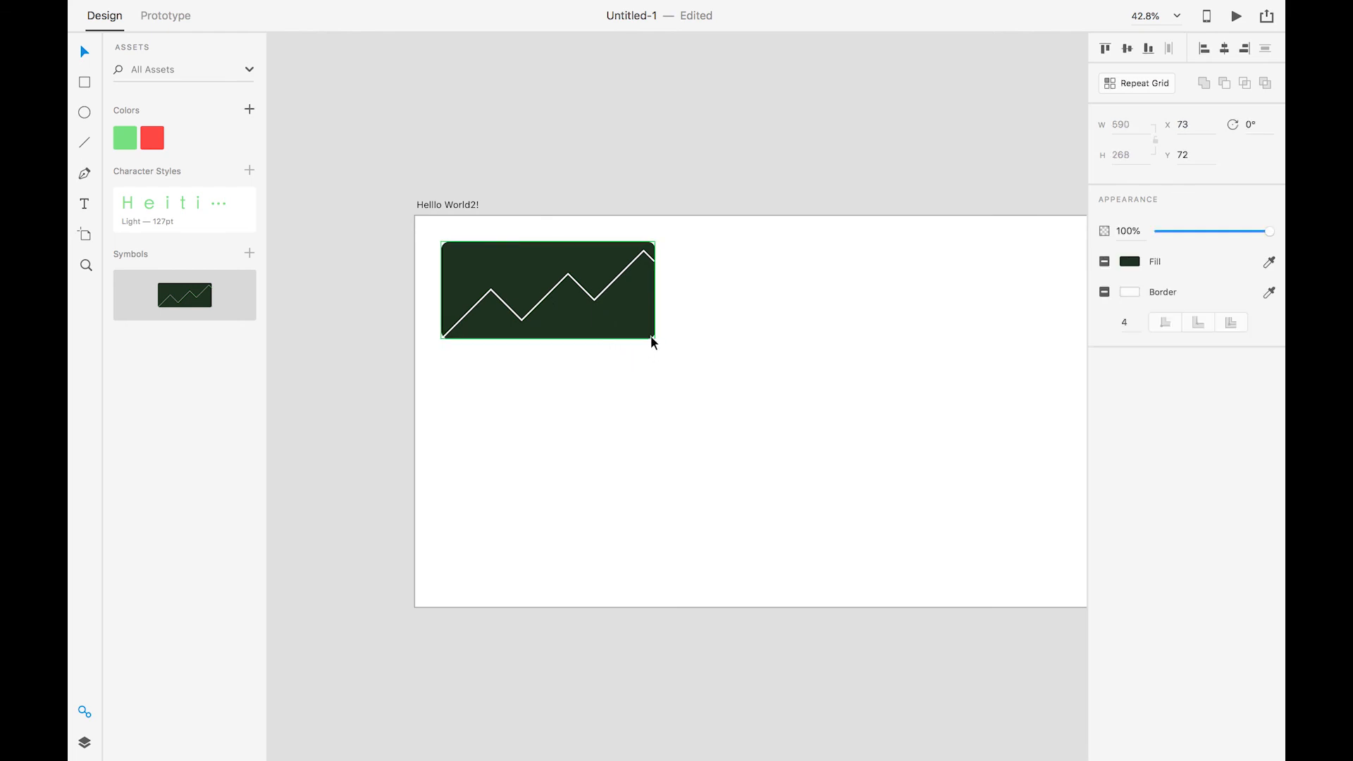
{"action": "left_click", "coordinate": [636, 322]}
{"action": "key", "text": "r"}
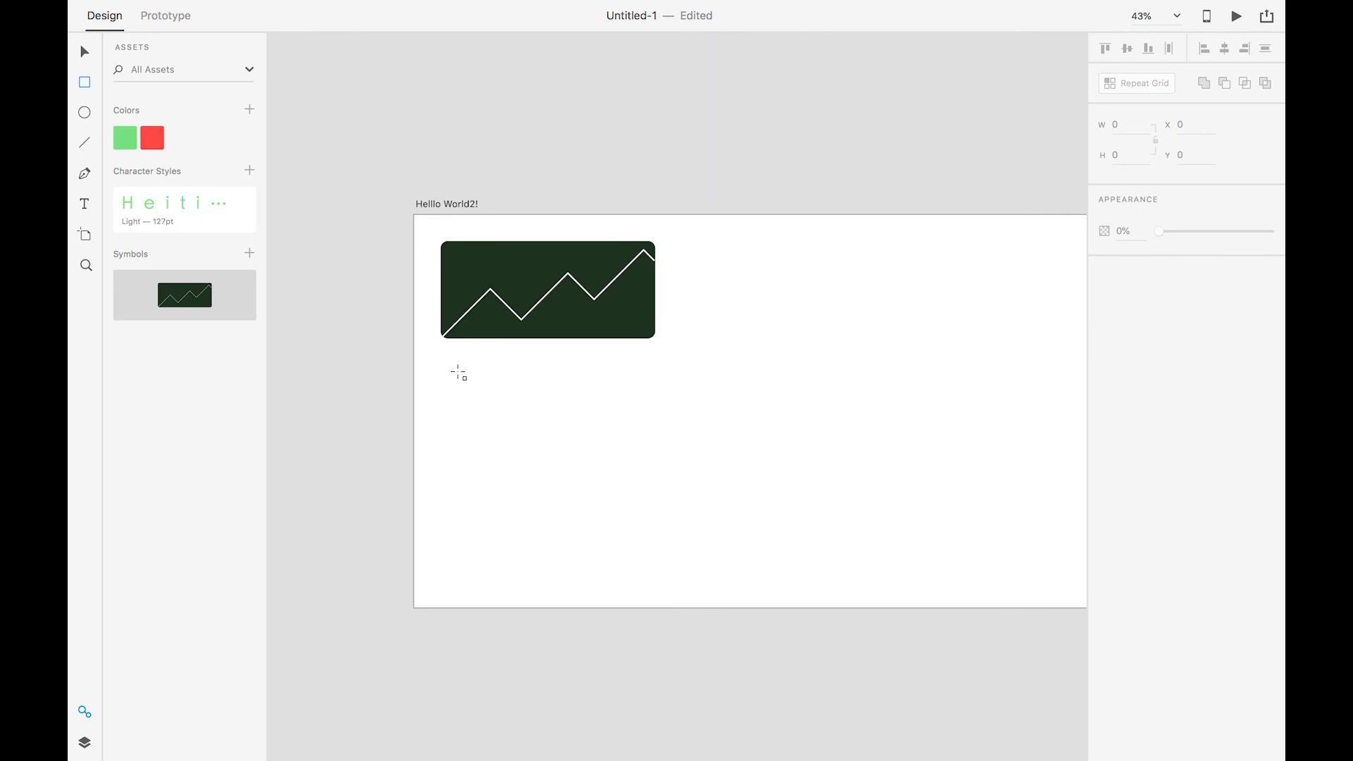
{"action": "left_click", "coordinate": [456, 366]}
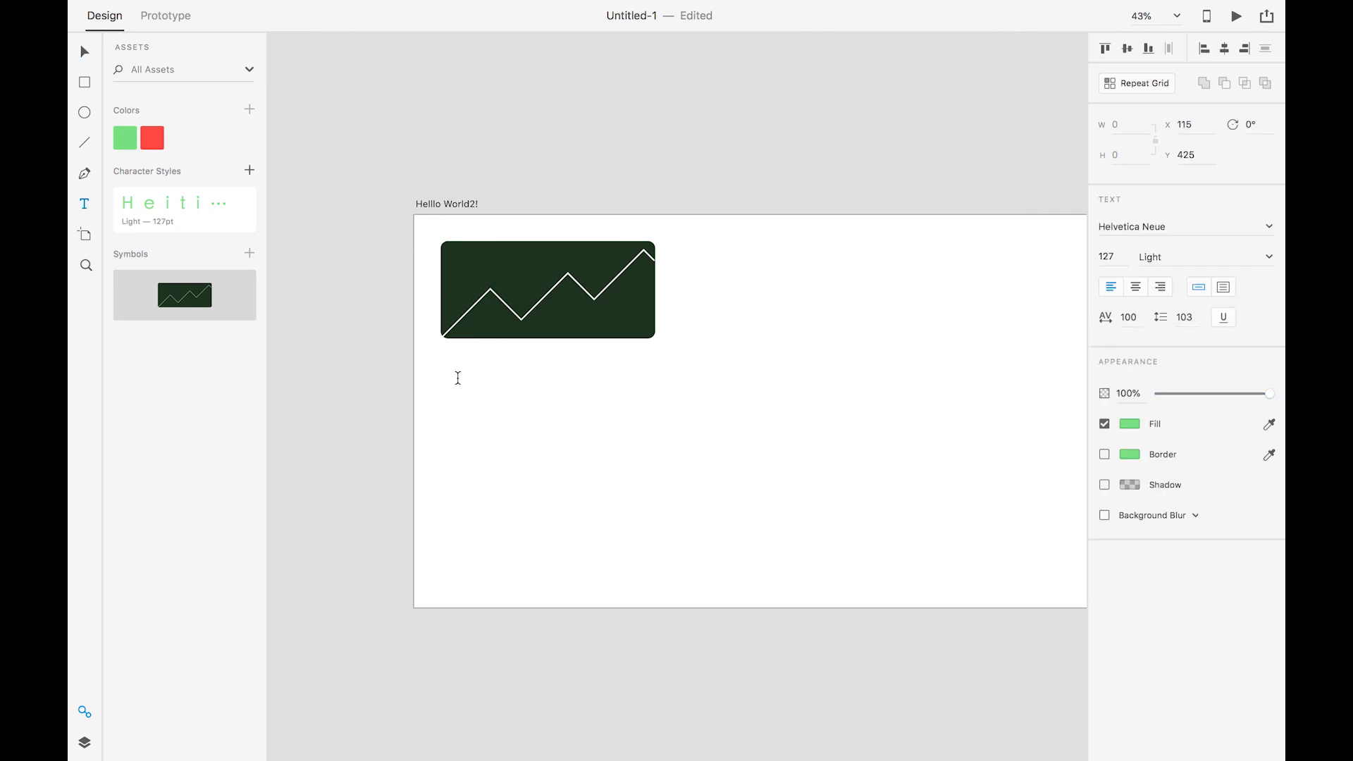
{"action": "type", "text": "H"}
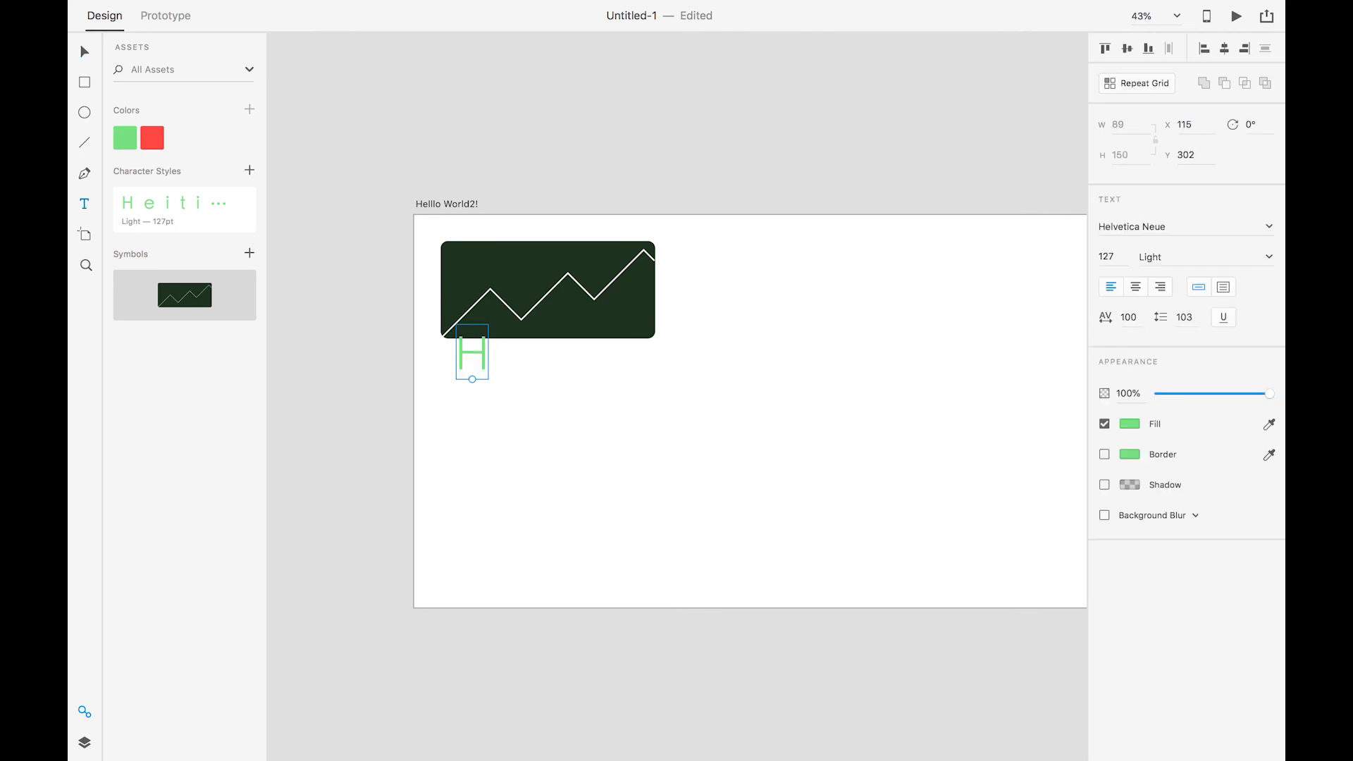
{"action": "key", "text": "BackSpace"}
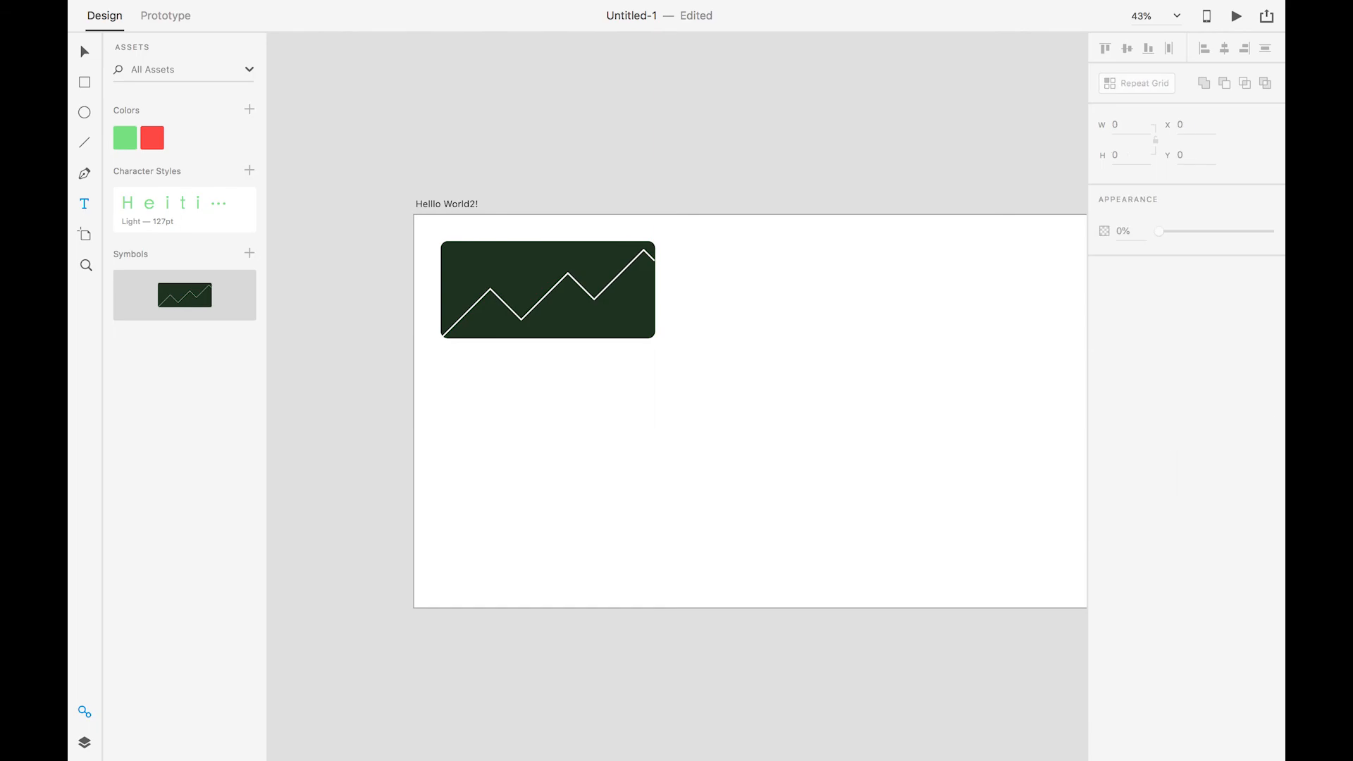
{"action": "left_click", "coordinate": [444, 365]}
{"action": "key", "text": "Escape"}
Add the text "Hello" in the saved light green style and centre it below the chart symbol.
{"action": "left_click", "coordinate": [453, 382]}
{"action": "type", "text": "He"}
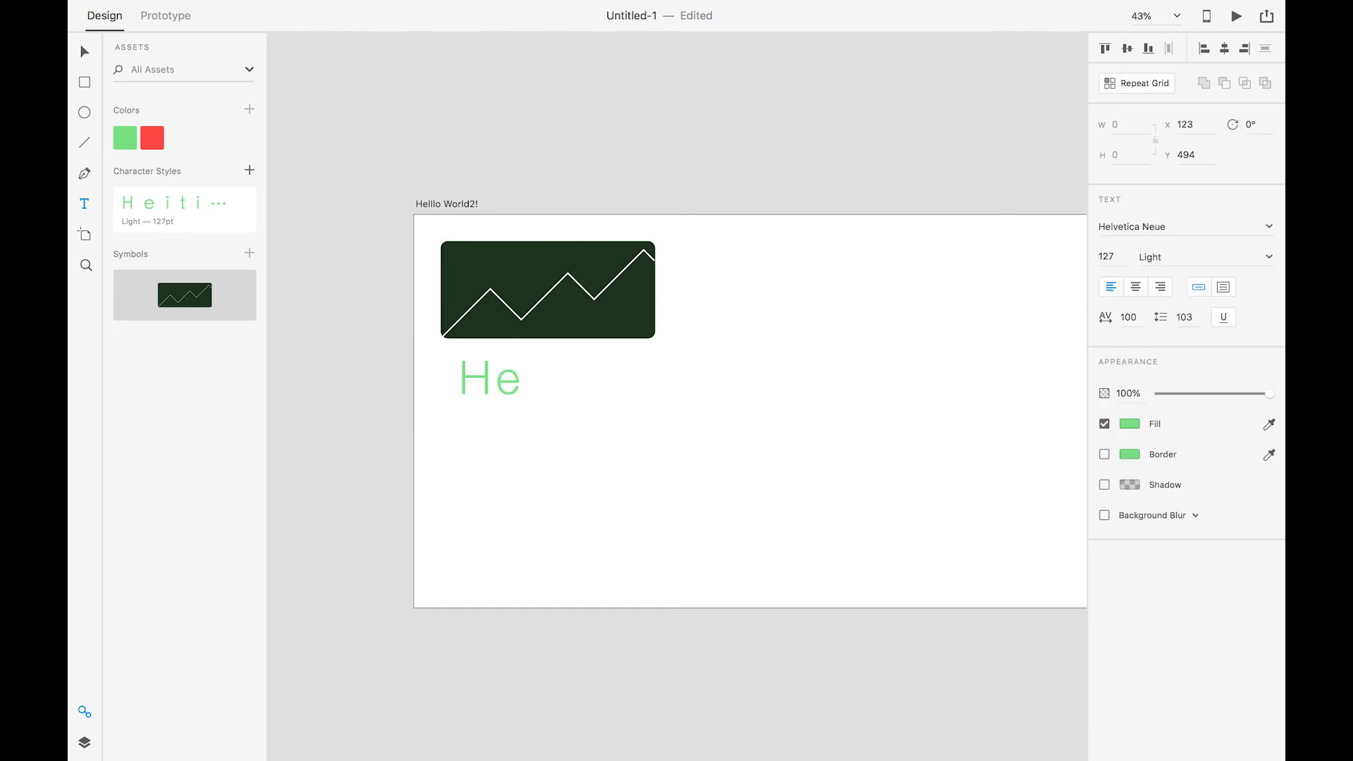
{"action": "type", "text": "llo"}
{"action": "key", "text": "Escape"}
{"action": "left_click_drag", "start_coordinate": [493, 396], "coordinate": [520, 388]}
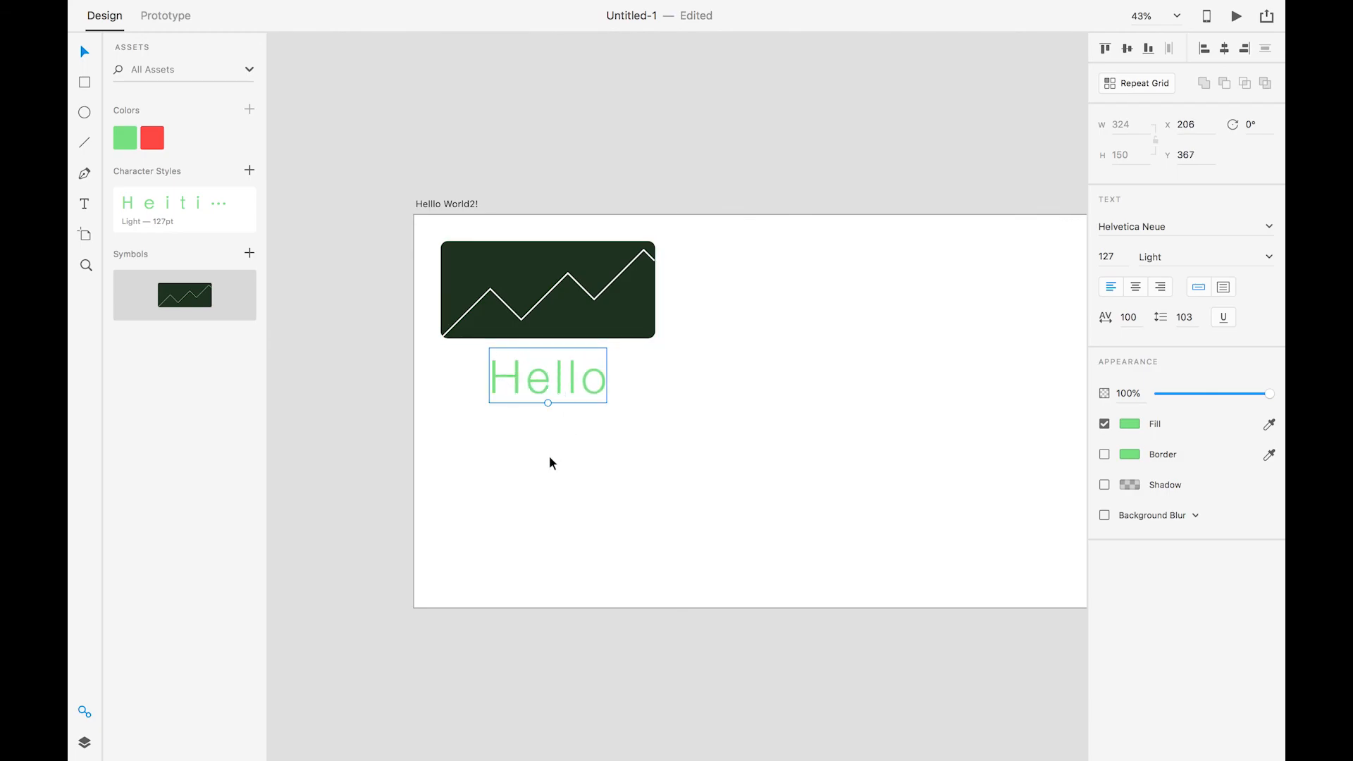
Move the chart symbol and its text down to Y 236 and repeat them as a three-column Repeat Grid.
{"action": "left_click", "coordinate": [549, 458]}
{"action": "left_click", "coordinate": [564, 362]}
{"action": "left_click", "coordinate": [563, 323], "text": "shift"}
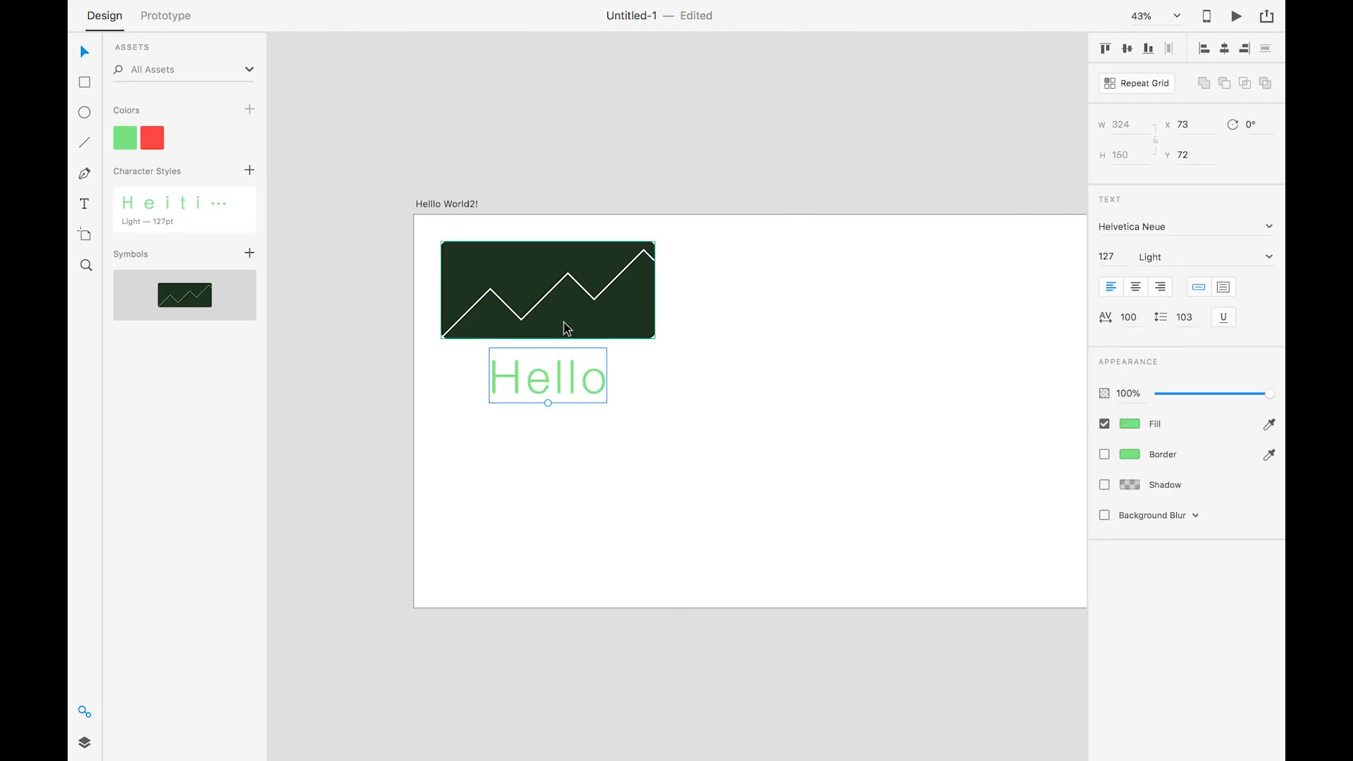
{"action": "scroll", "coordinate": [684, 400], "scroll_direction": "down", "scroll_amount": 1}
{"action": "scroll", "coordinate": [758, 391], "scroll_direction": "right", "scroll_amount": 3}
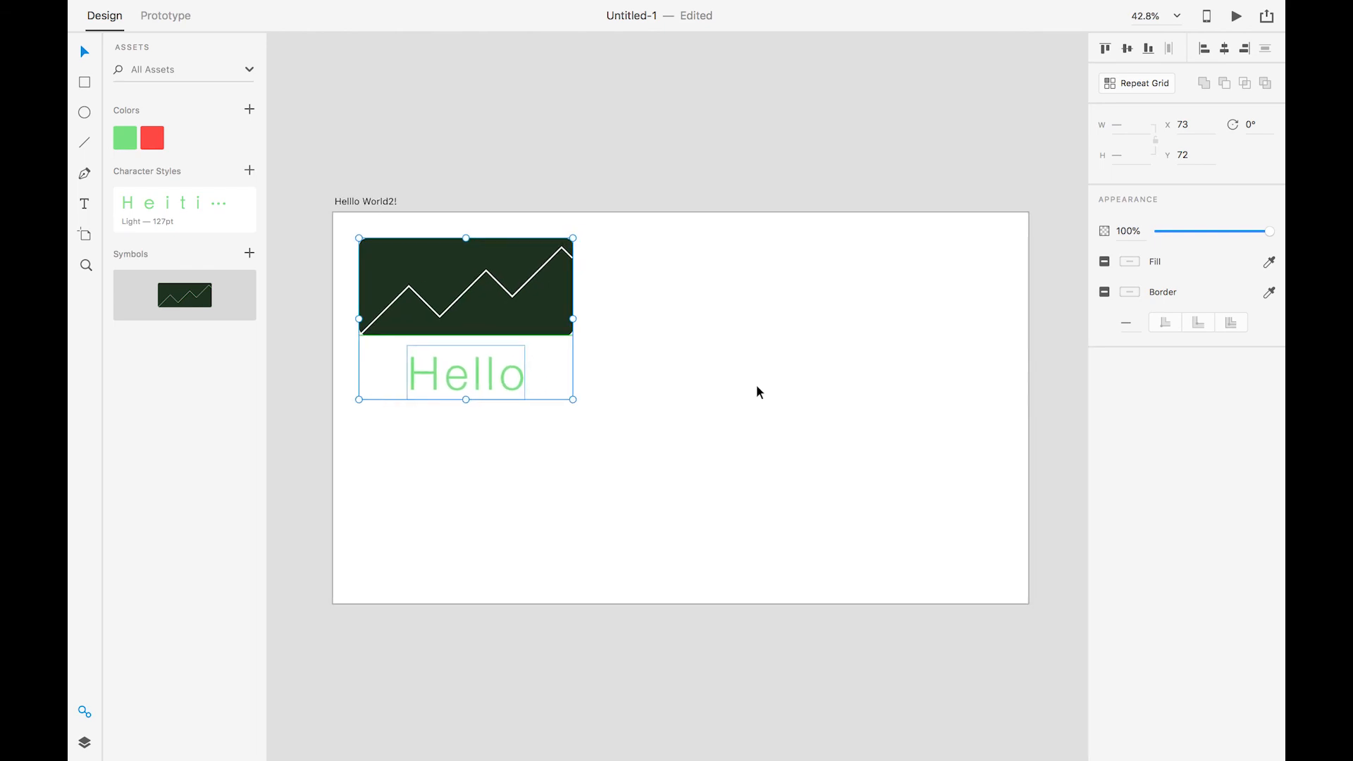
{"action": "left_click_drag", "start_coordinate": [524, 305], "coordinate": [538, 365]}
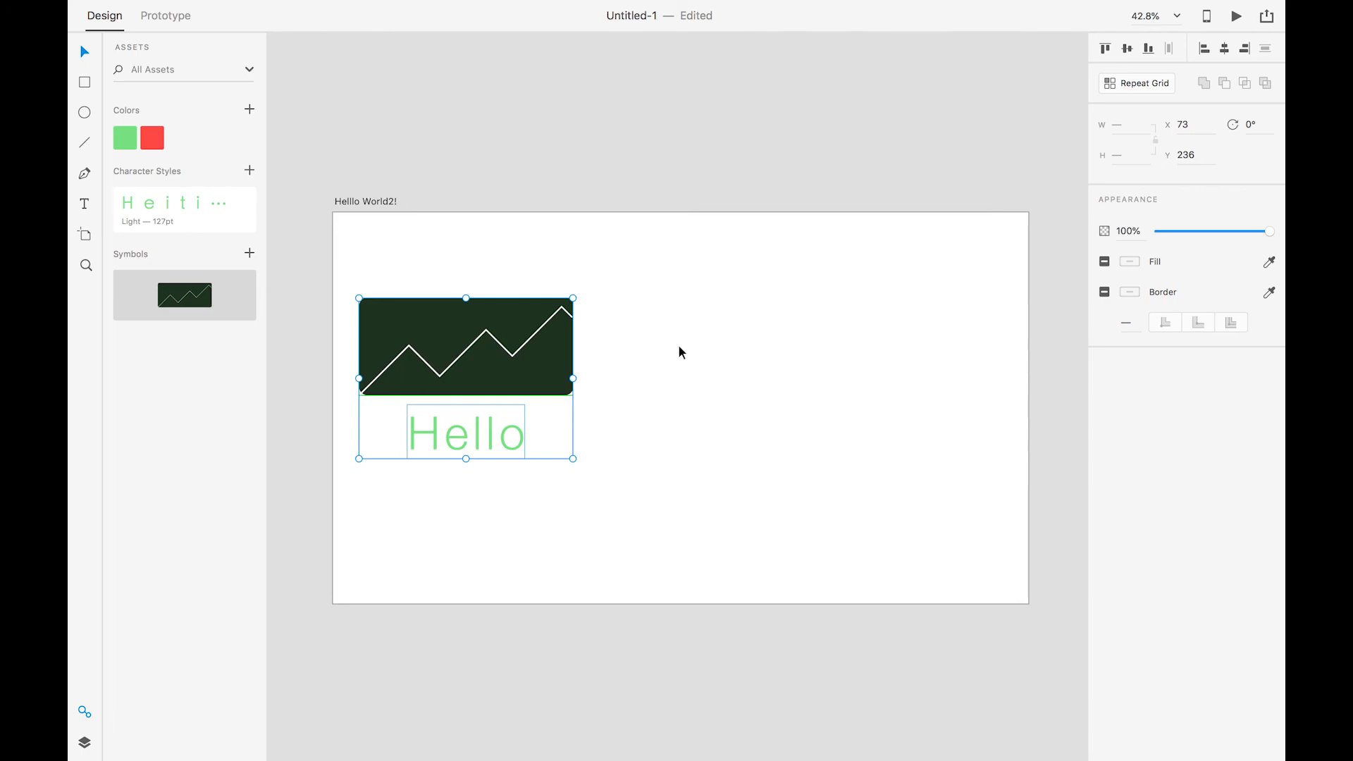
{"action": "left_click", "coordinate": [1138, 85]}
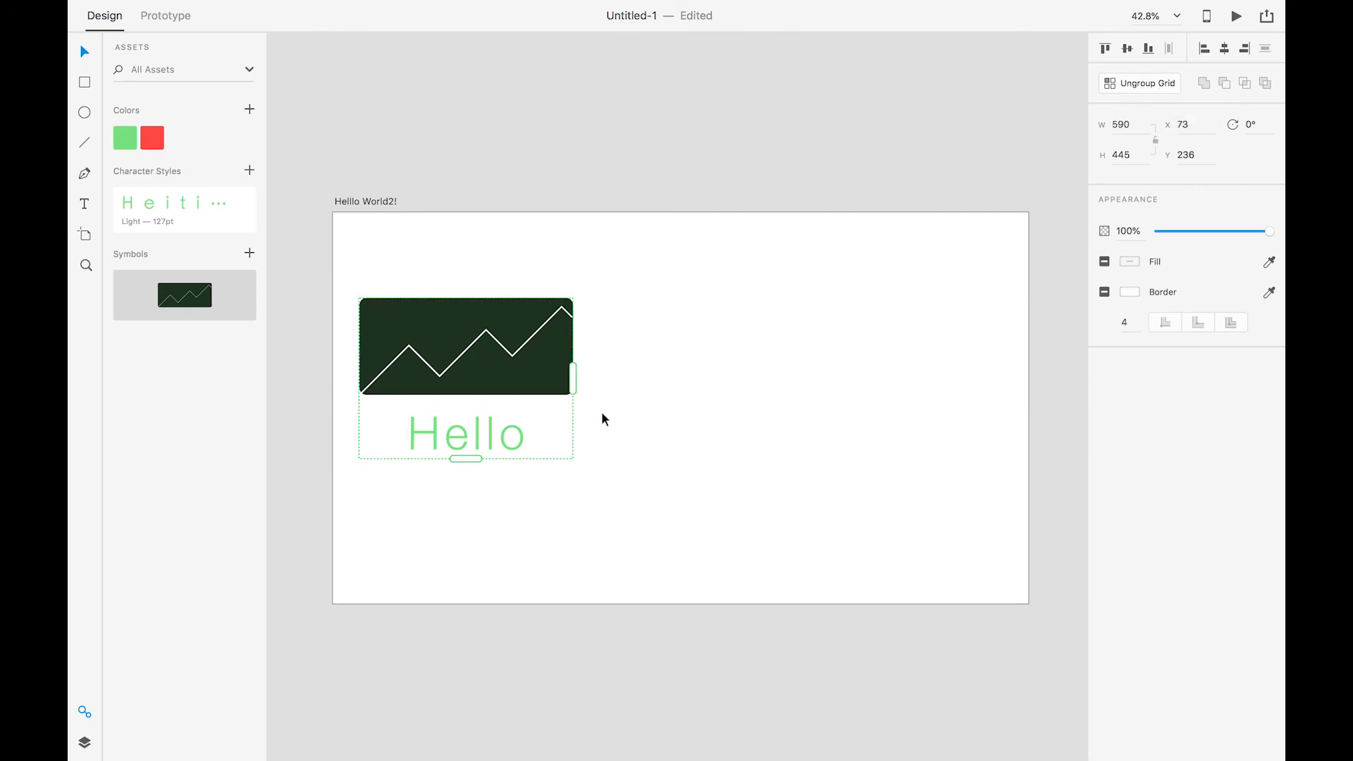
{"action": "left_click_drag", "start_coordinate": [575, 381], "coordinate": [1021, 393]}
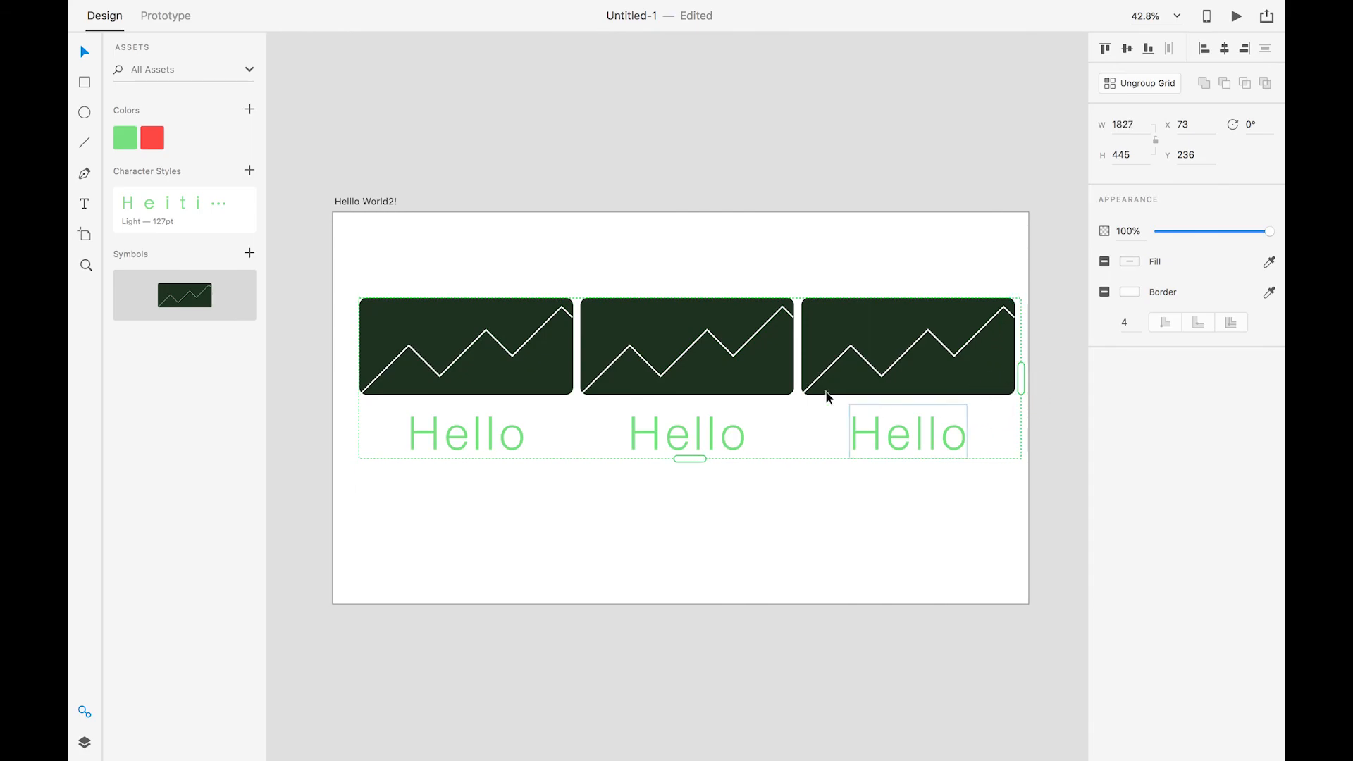
Undo the three-column Repeat Grid of the chart and text.
{"action": "double_click", "coordinate": [792, 360]}
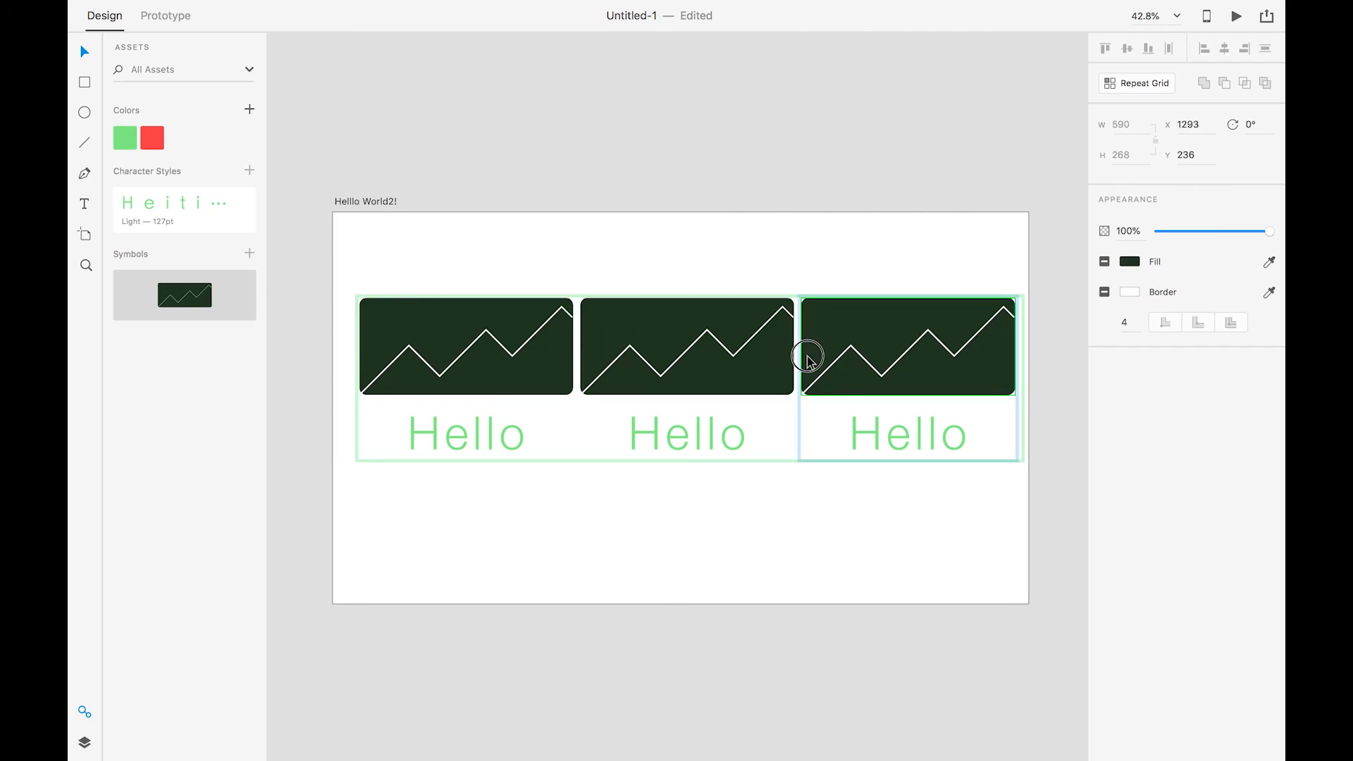
{"action": "scroll", "coordinate": [800, 358], "scroll_direction": "up", "scroll_amount": 1}
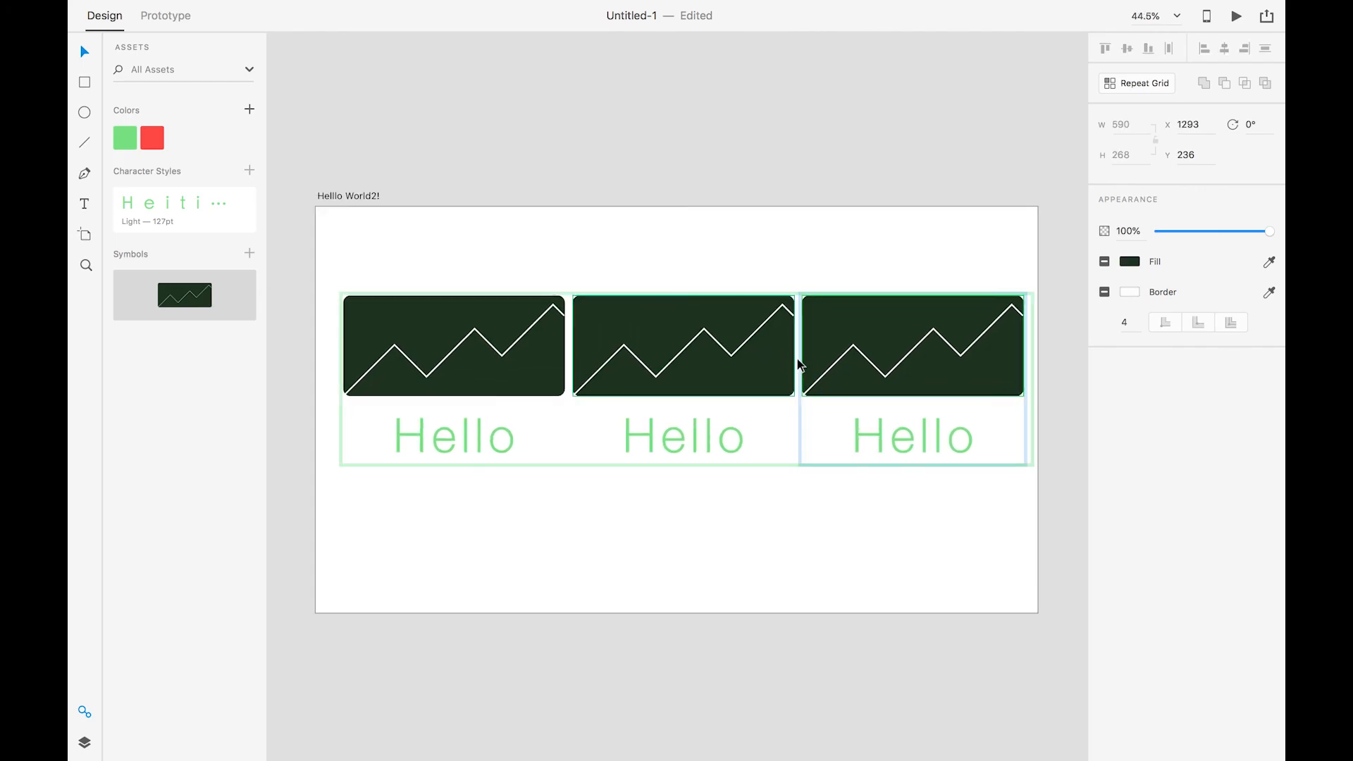
{"action": "left_click", "coordinate": [792, 419]}
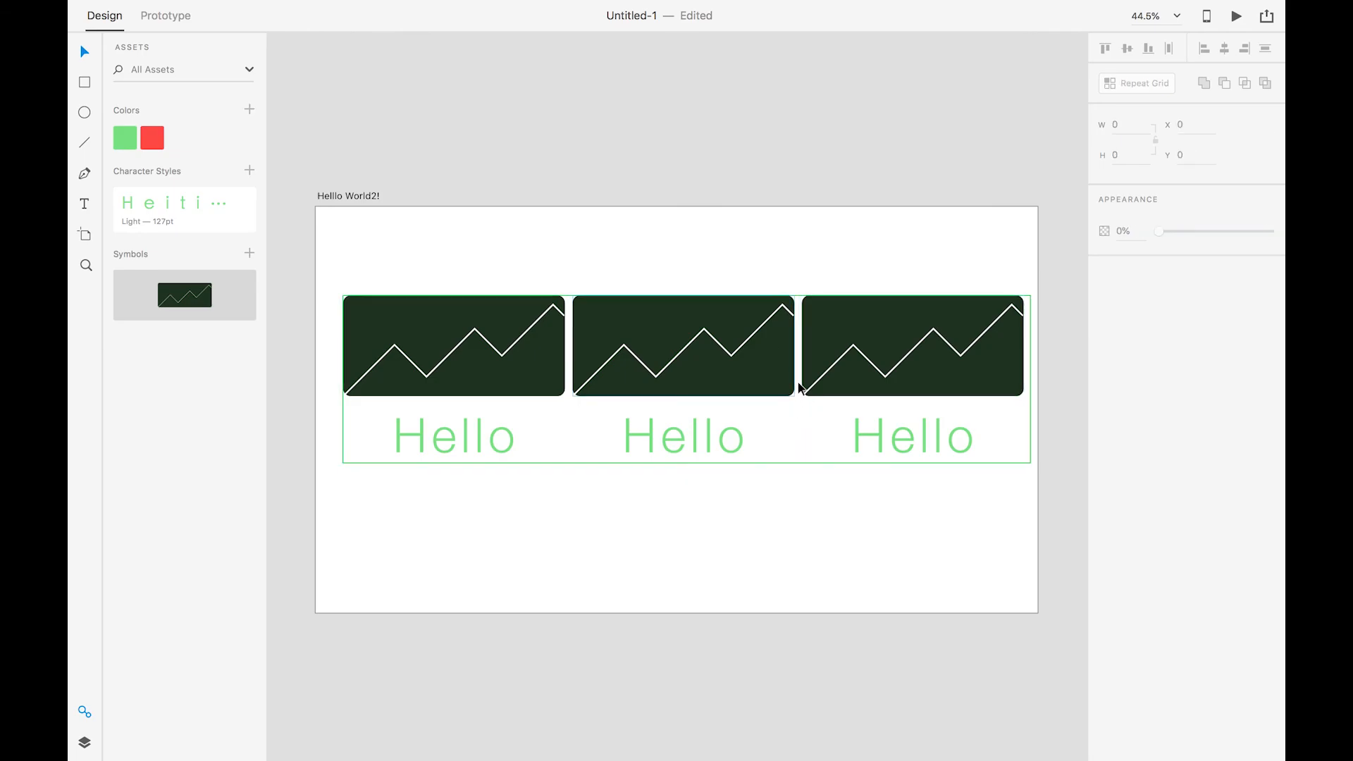
{"action": "double_click", "coordinate": [800, 356]}
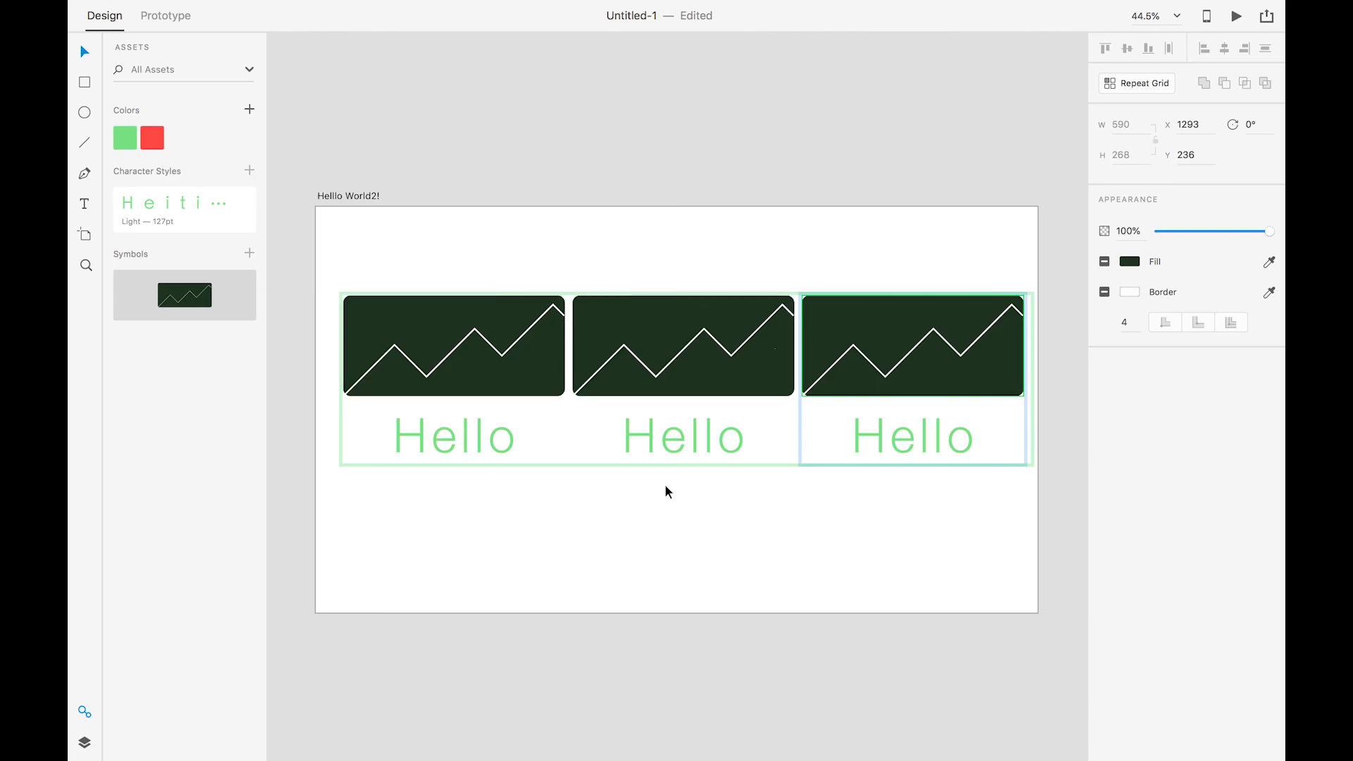
{"action": "scroll", "coordinate": [665, 484], "scroll_direction": "down", "scroll_amount": 5}
{"action": "key", "text": "super+z"}
{"action": "key", "text": "super+z"}
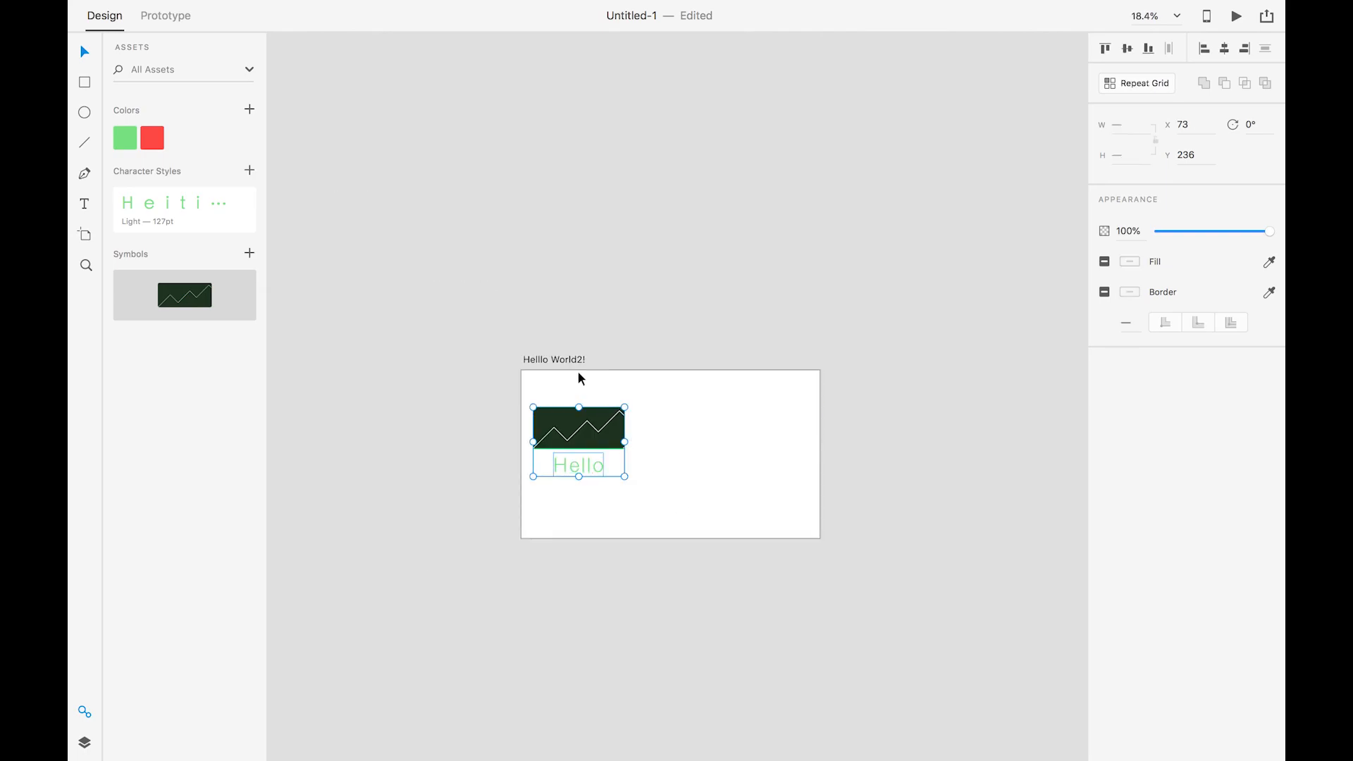
Enlarge the artboard to about 3235 by 2121.
{"action": "left_click", "coordinate": [557, 361]}
{"action": "left_click_drag", "start_coordinate": [822, 540], "coordinate": [1026, 701]}
{"action": "scroll", "coordinate": [592, 471], "scroll_direction": "up", "scroll_amount": 1}
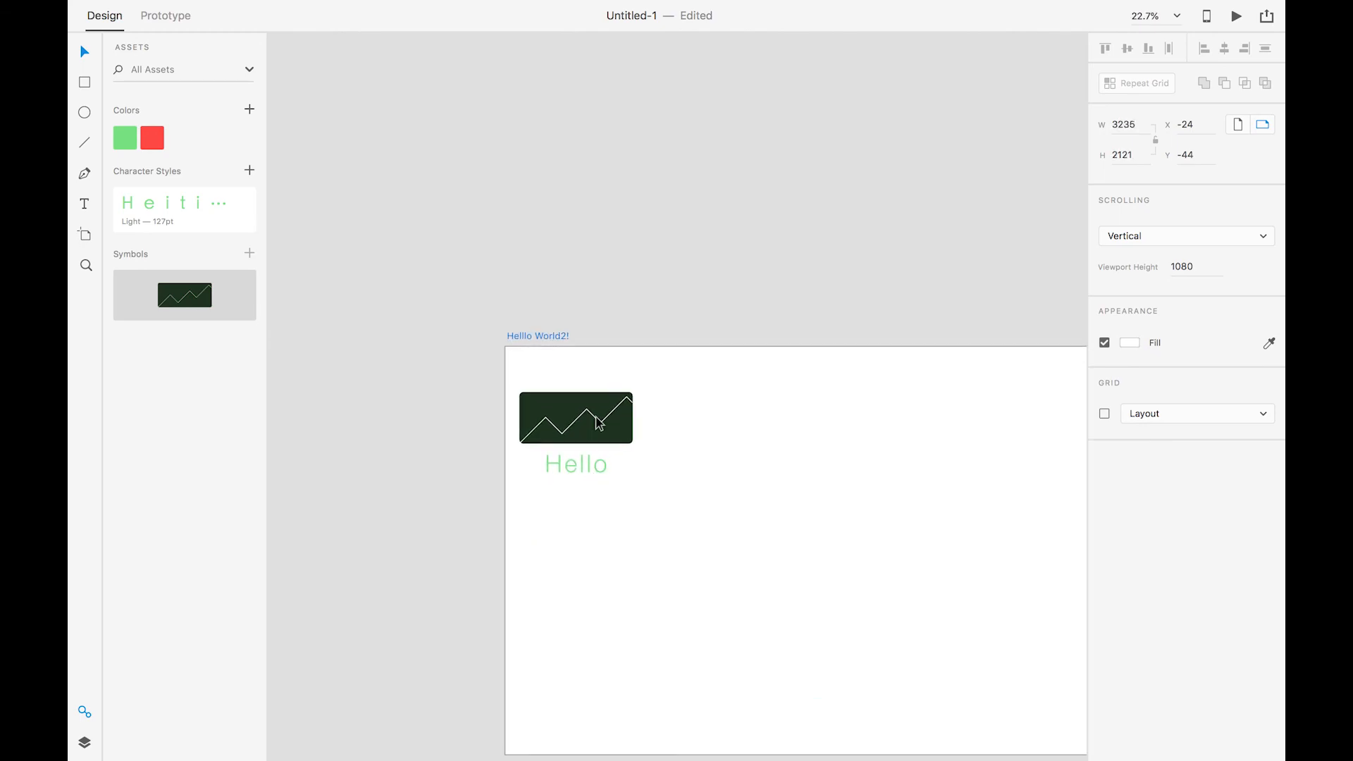
Turn the chart symbol into a Repeat Grid of five columns and five rows, about 3042 by 1432 overall.
{"action": "left_click", "coordinate": [619, 438]}
{"action": "scroll", "coordinate": [620, 438], "scroll_direction": "up", "scroll_amount": 3}
{"action": "scroll", "coordinate": [617, 433], "scroll_direction": "up", "scroll_amount": 3}
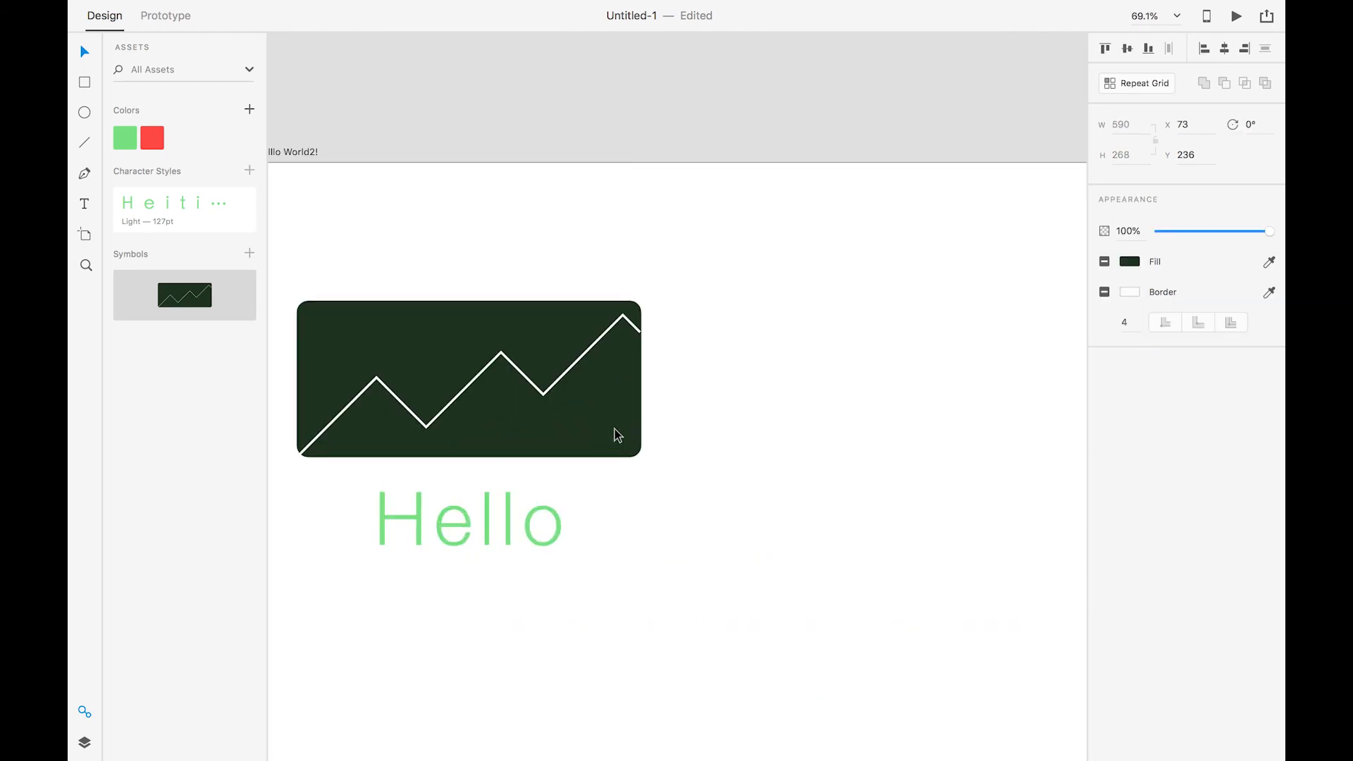
{"action": "left_click", "coordinate": [1143, 84]}
{"action": "left_click_drag", "start_coordinate": [637, 379], "coordinate": [1009, 356]}
{"action": "scroll", "coordinate": [754, 503], "scroll_direction": "down", "scroll_amount": 5}
{"action": "left_click_drag", "start_coordinate": [797, 538], "coordinate": [671, 577]}
{"action": "left_click_drag", "start_coordinate": [743, 495], "coordinate": [837, 494]}
{"action": "key", "text": "super+z"}
{"action": "left_click_drag", "start_coordinate": [744, 494], "coordinate": [942, 484]}
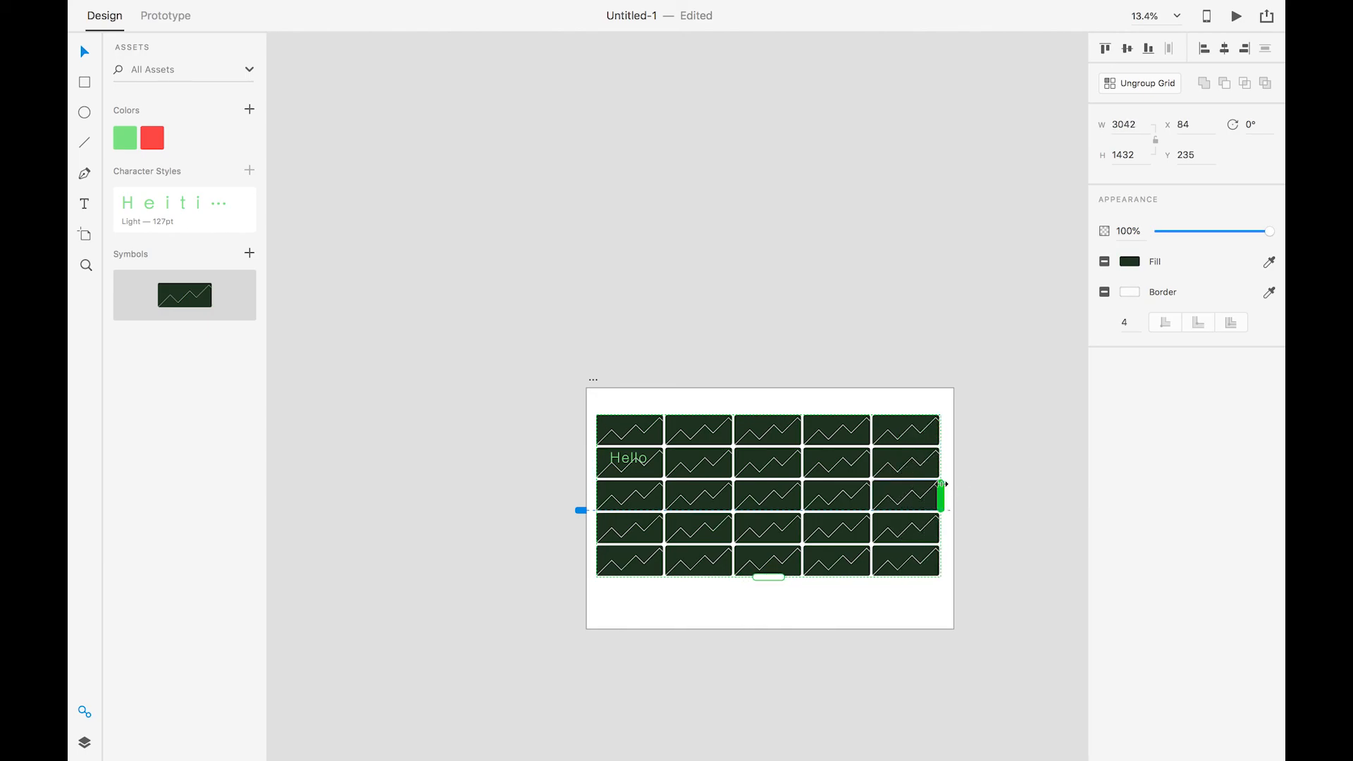
Delete the "Hello" text overlapping the first column of the grid.
{"action": "left_click", "coordinate": [905, 410]}
{"action": "scroll", "coordinate": [863, 509], "scroll_direction": "up", "scroll_amount": 1}
{"action": "scroll", "coordinate": [864, 515], "scroll_direction": "up", "scroll_amount": 5}
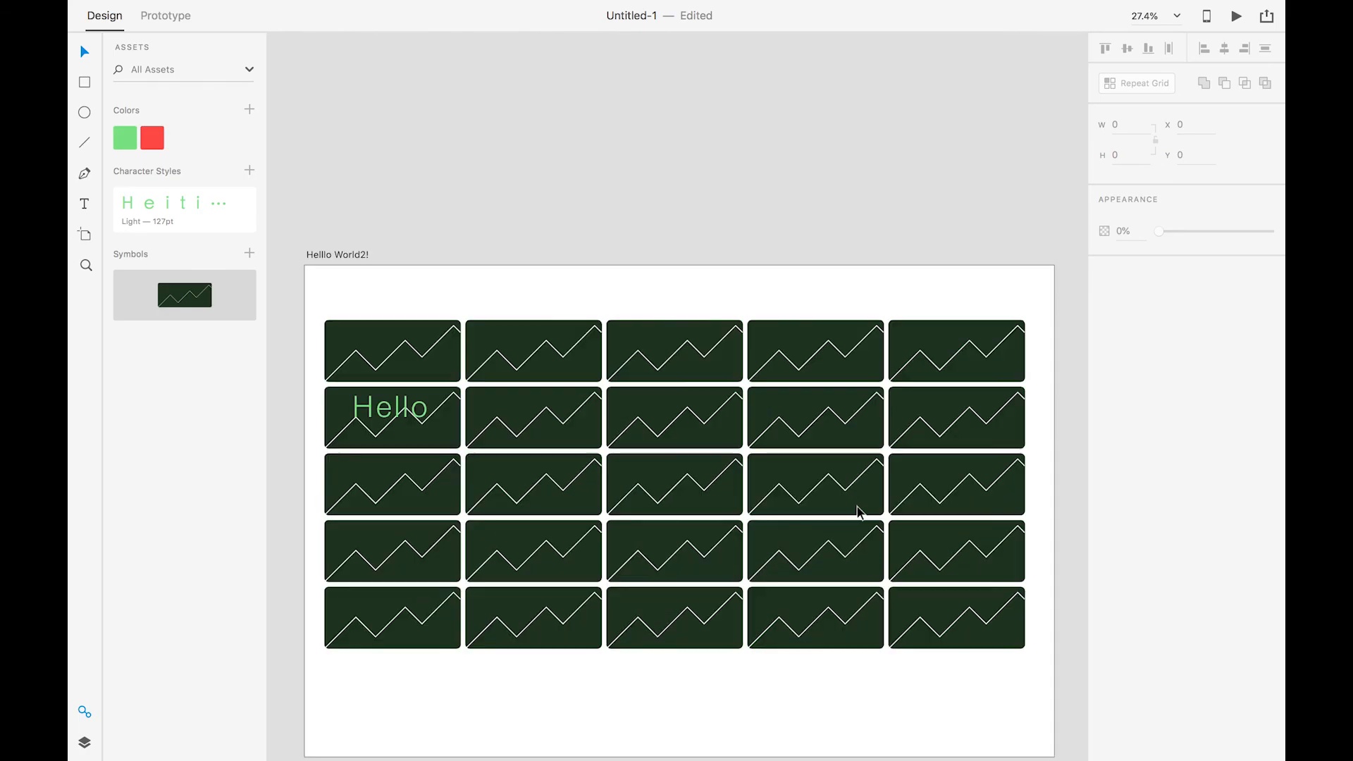
{"action": "left_click", "coordinate": [388, 413]}
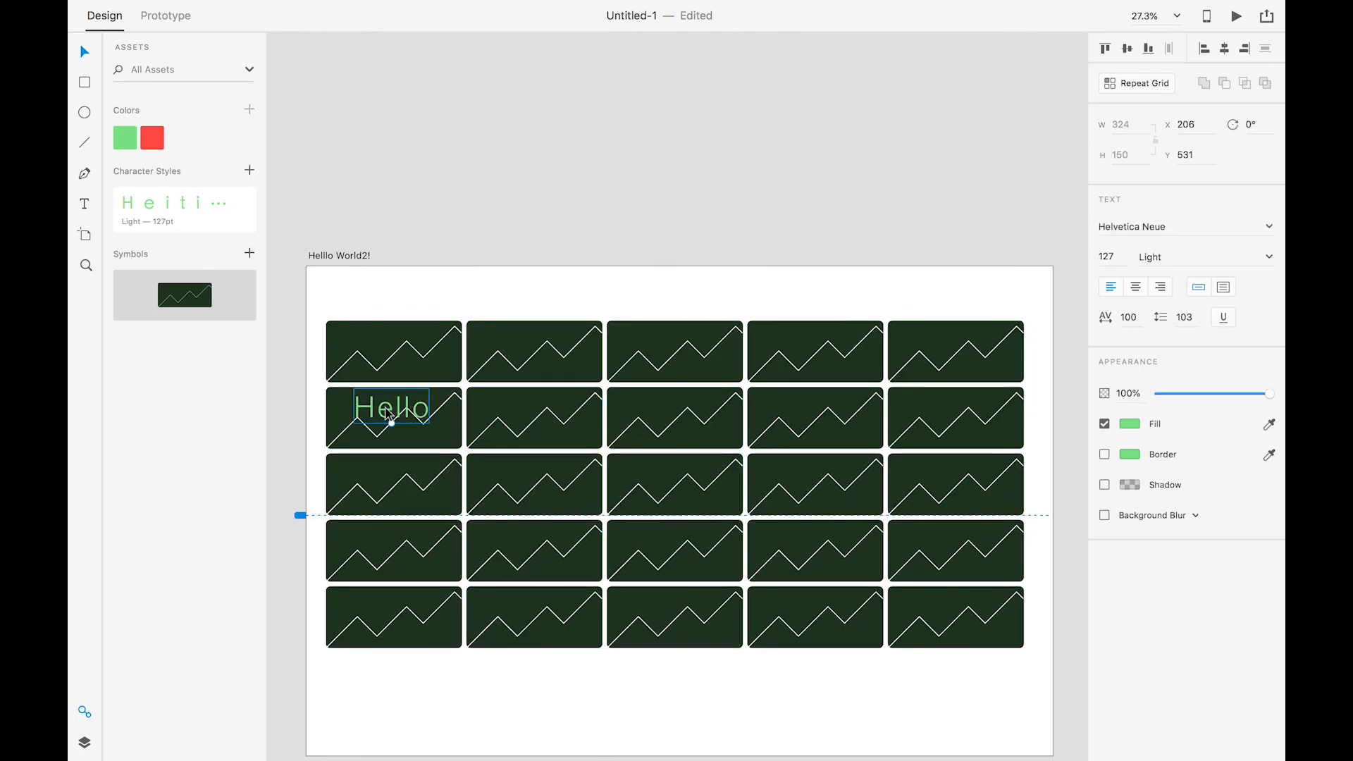
{"action": "key", "text": "Delete"}
{"action": "key", "text": "Escape"}
{"action": "scroll", "coordinate": [381, 414], "scroll_direction": "down", "scroll_amount": 2}
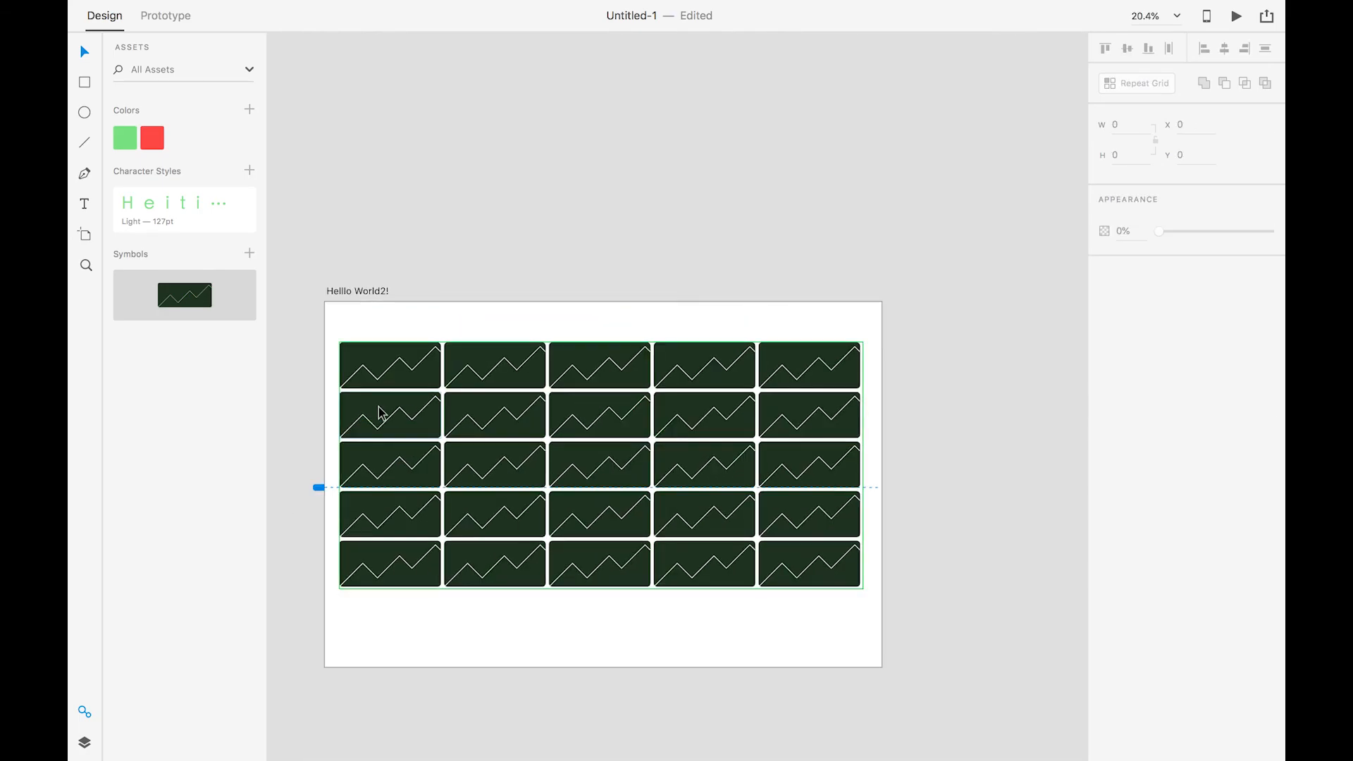
{"action": "scroll", "coordinate": [381, 414], "scroll_direction": "up", "scroll_amount": 1}
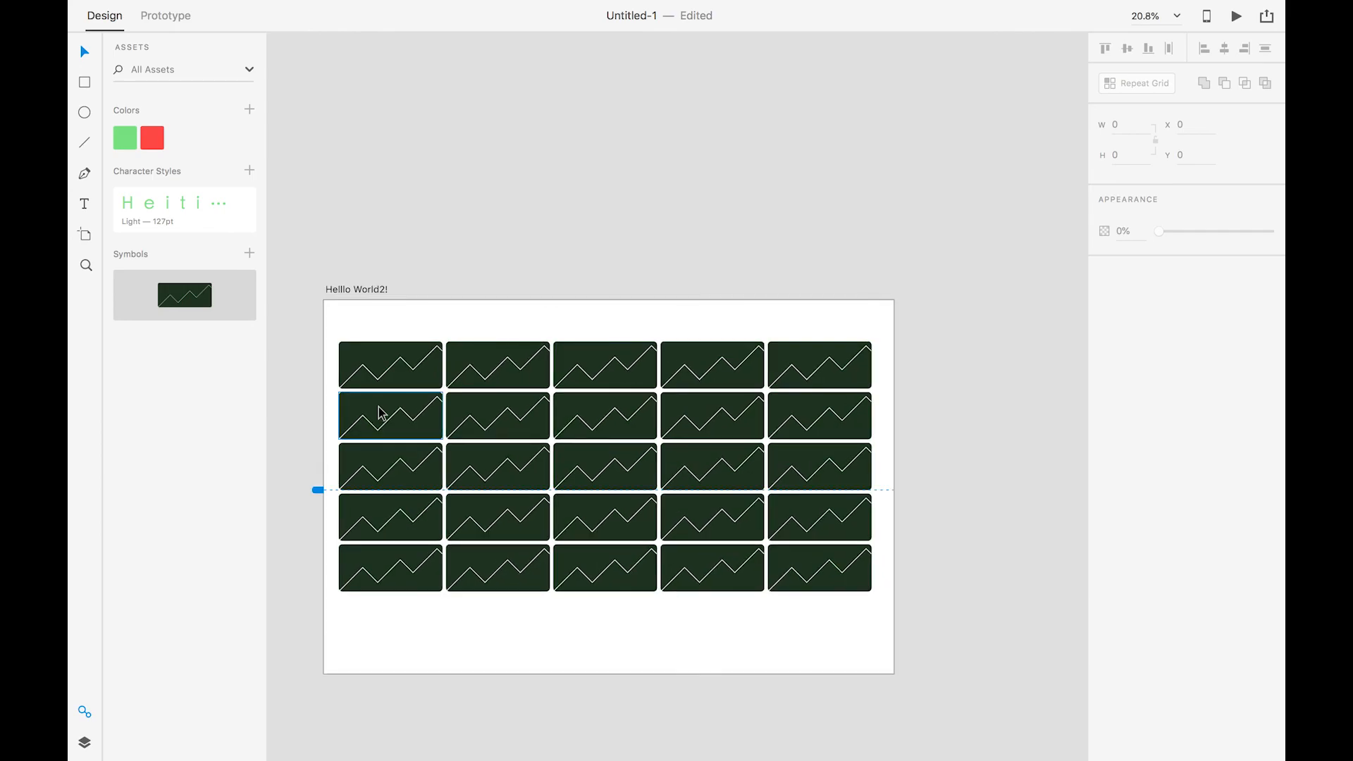
Widen the grid's column and row gaps to about 3470 by 1792 overall, and move the grid to X 111, Y 165.
{"action": "left_click", "coordinate": [515, 387]}
{"action": "left_click_drag", "start_coordinate": [513, 392], "coordinate": [589, 423]}
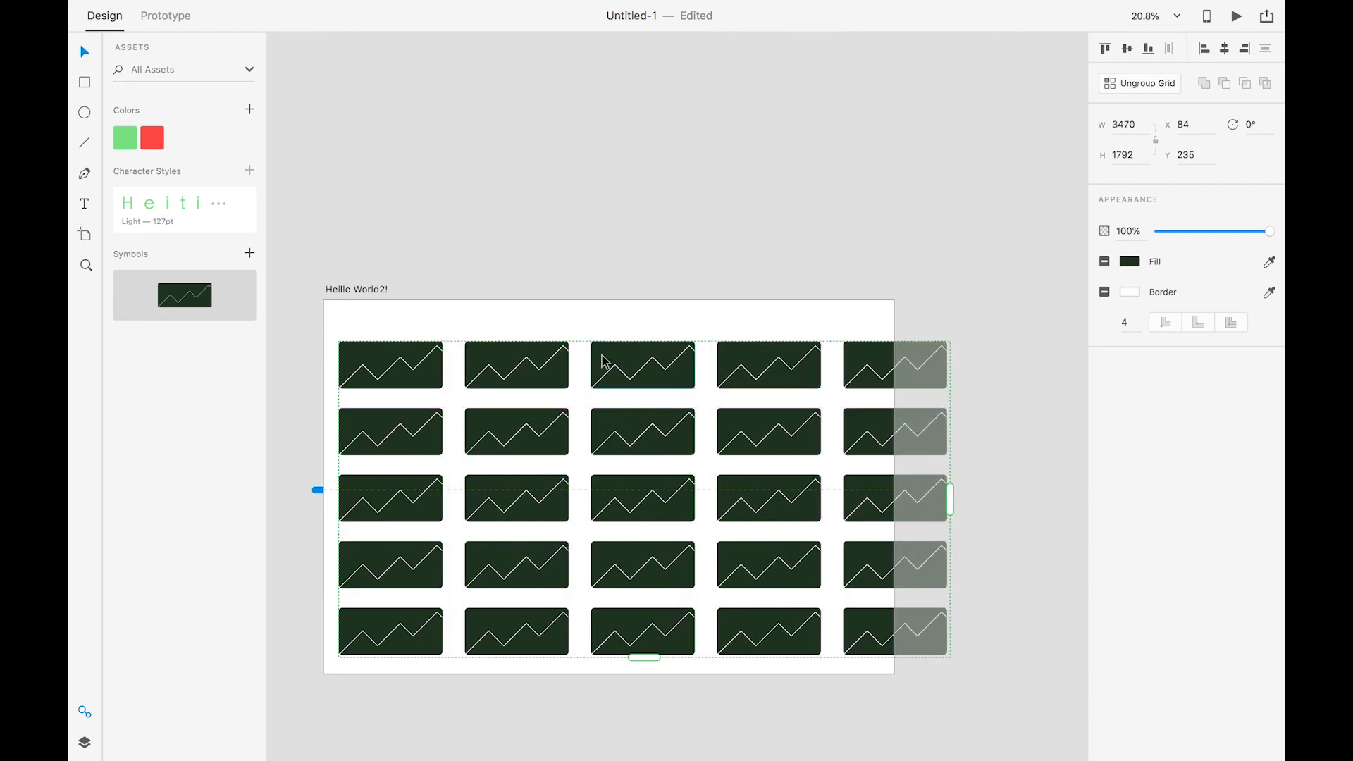
{"action": "mouse_move", "coordinate": [627, 383]}
{"action": "left_mouse_down"}
{"action": "mouse_move", "coordinate": [620, 365]}
{"action": "mouse_move", "coordinate": [631, 368]}
{"action": "left_mouse_up"}
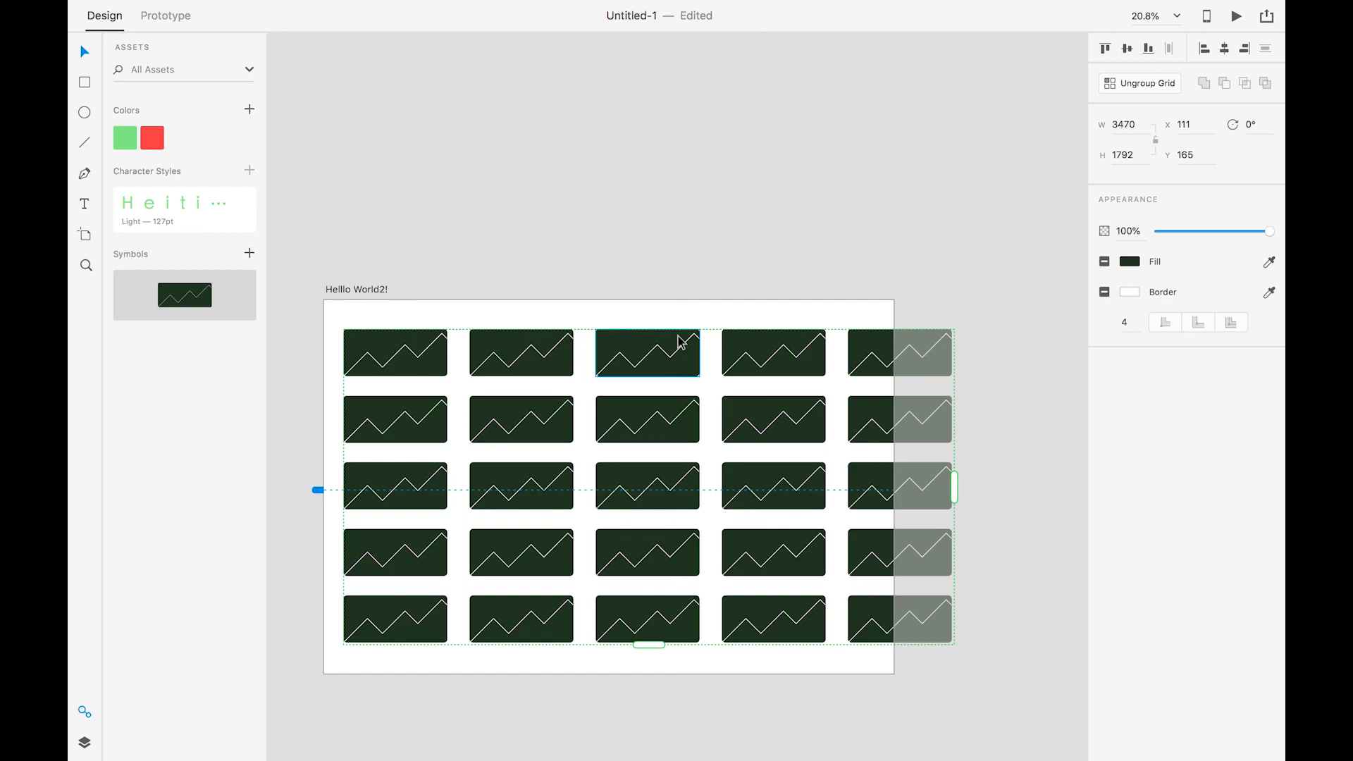
Ungroup the Repeat Grid into separate chart symbols and try selecting the third chart in the top row.
{"action": "key", "text": "super+shift+g"}
{"action": "left_click", "coordinate": [631, 281]}
{"action": "left_click", "coordinate": [640, 354]}
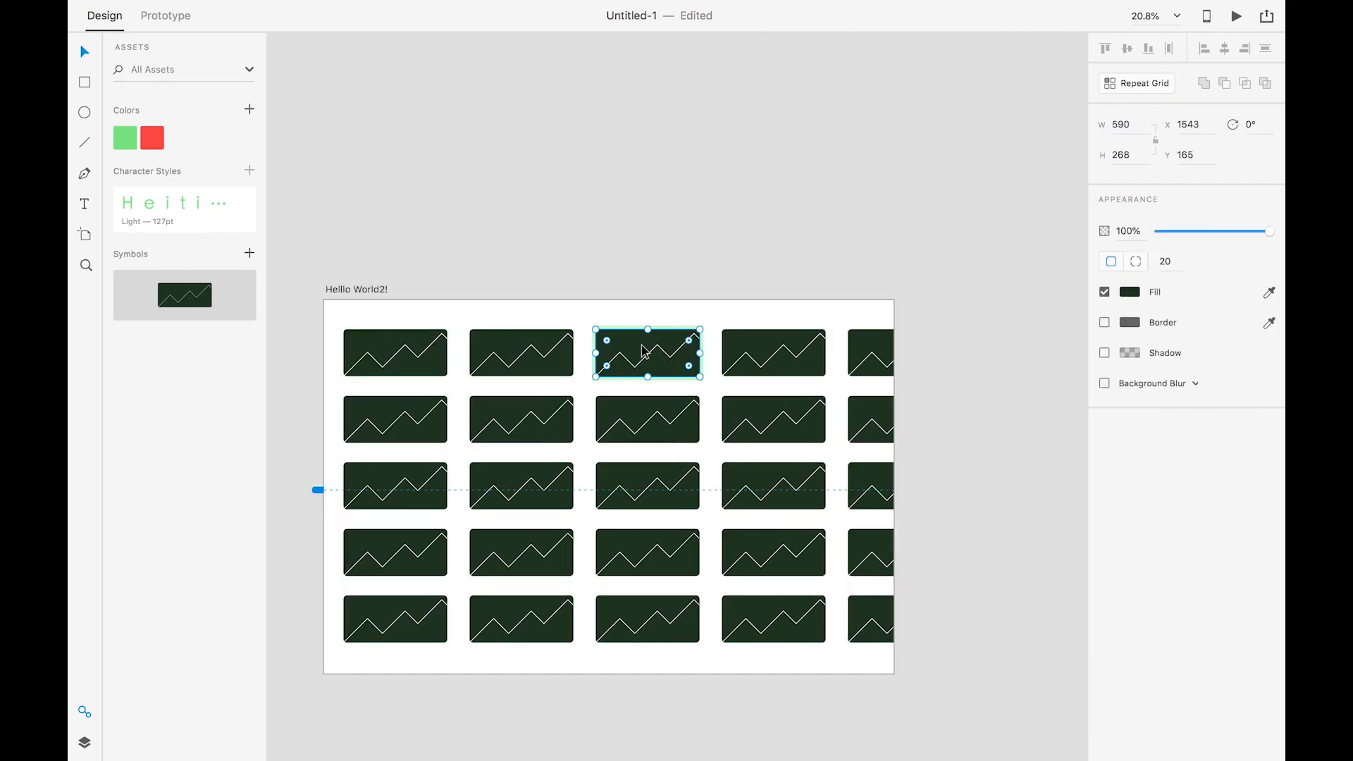
{"action": "left_click_drag", "start_coordinate": [640, 357], "coordinate": [652, 246]}
{"action": "double_click", "coordinate": [633, 339]}
{"action": "left_click", "coordinate": [623, 288]}
{"action": "key", "text": "Escape"}
Change the fill of the rectangle inside the third top-row chart symbol to a bright green.
{"action": "double_click", "coordinate": [632, 338]}
{"action": "left_click", "coordinate": [1130, 291]}
{"action": "left_click", "coordinate": [1015, 232]}
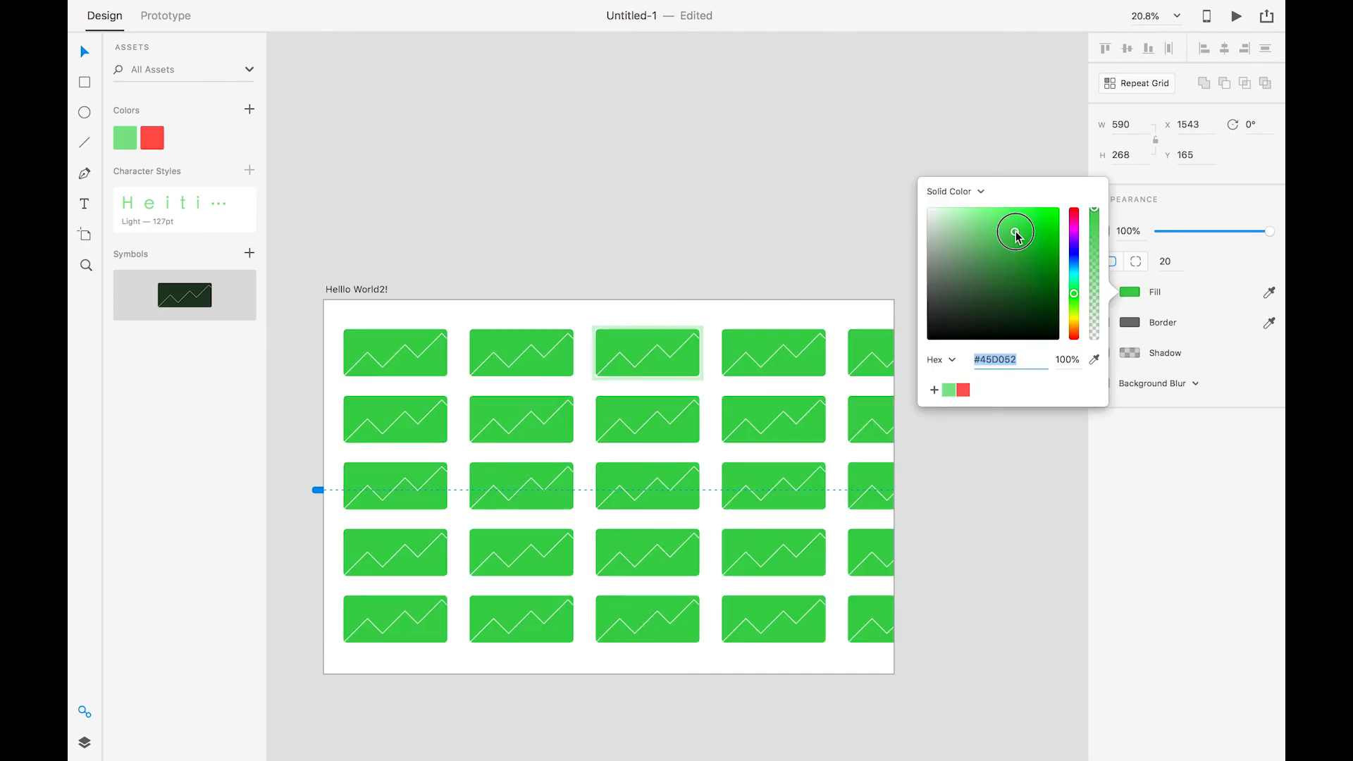
{"action": "mouse_move", "coordinate": [1015, 234]}
{"action": "left_mouse_down"}
{"action": "mouse_move", "coordinate": [945, 235]}
{"action": "mouse_move", "coordinate": [1018, 212]}
{"action": "left_mouse_up"}
{"action": "left_click", "coordinate": [632, 219]}
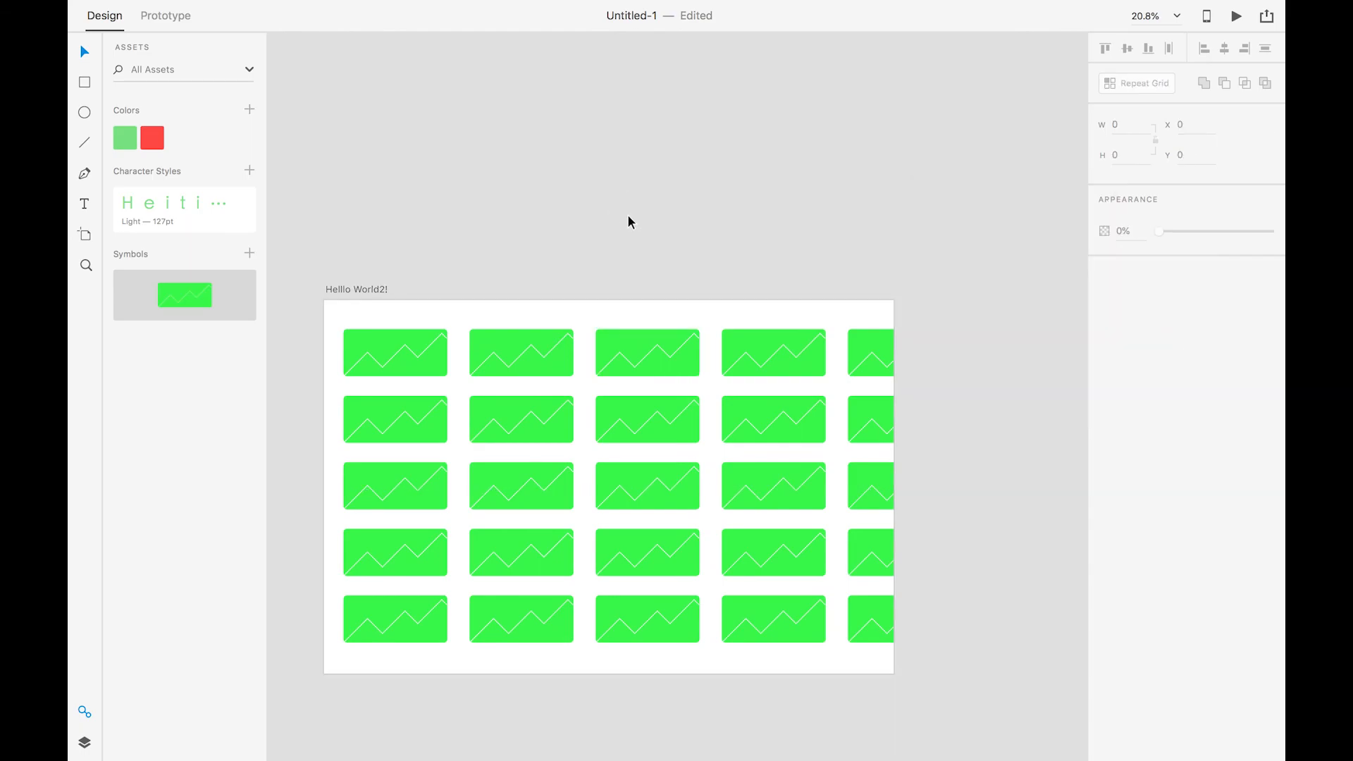
Undo the bright green fill change on the chart symbols.
{"action": "scroll", "coordinate": [632, 239], "scroll_direction": "up", "scroll_amount": 3}
{"action": "scroll", "coordinate": [632, 246], "scroll_direction": "down", "scroll_amount": 4}
{"action": "left_click", "coordinate": [643, 293]}
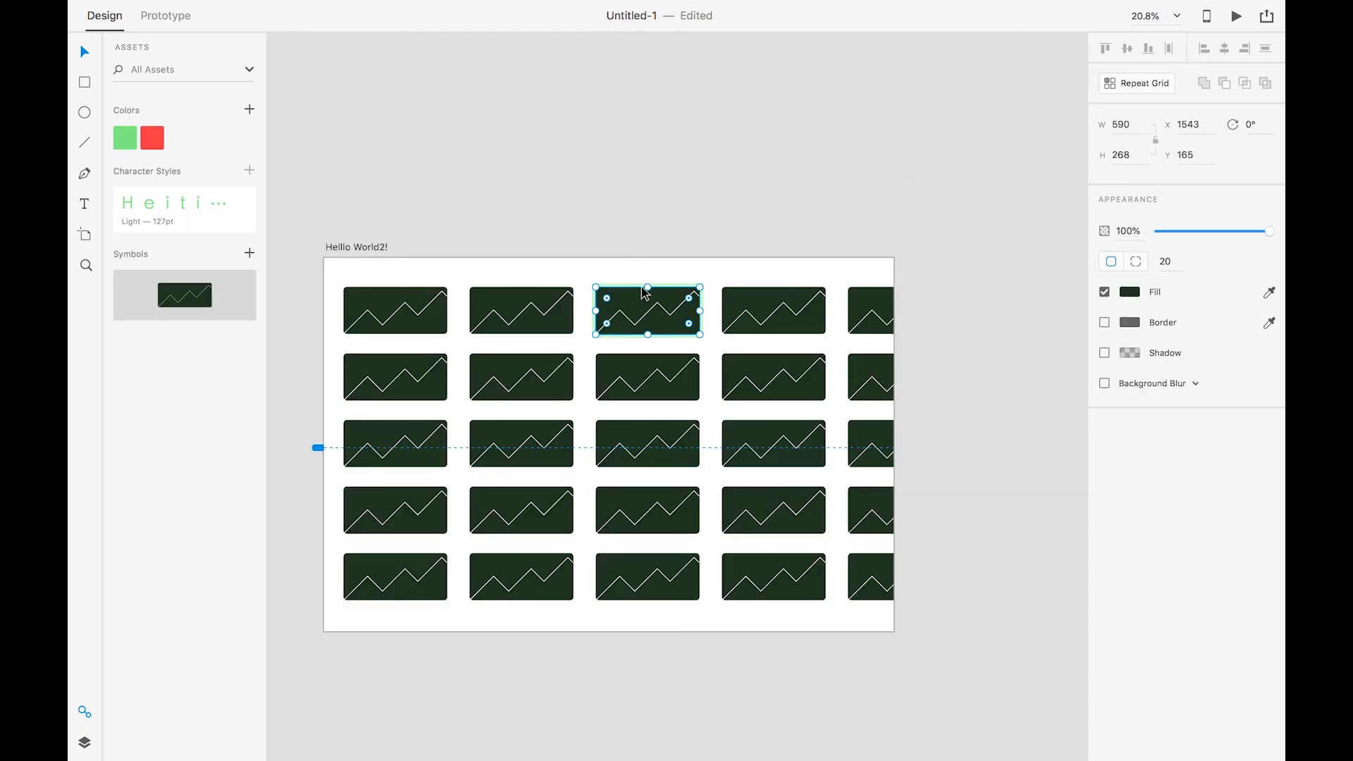
{"action": "left_click", "coordinate": [637, 220]}
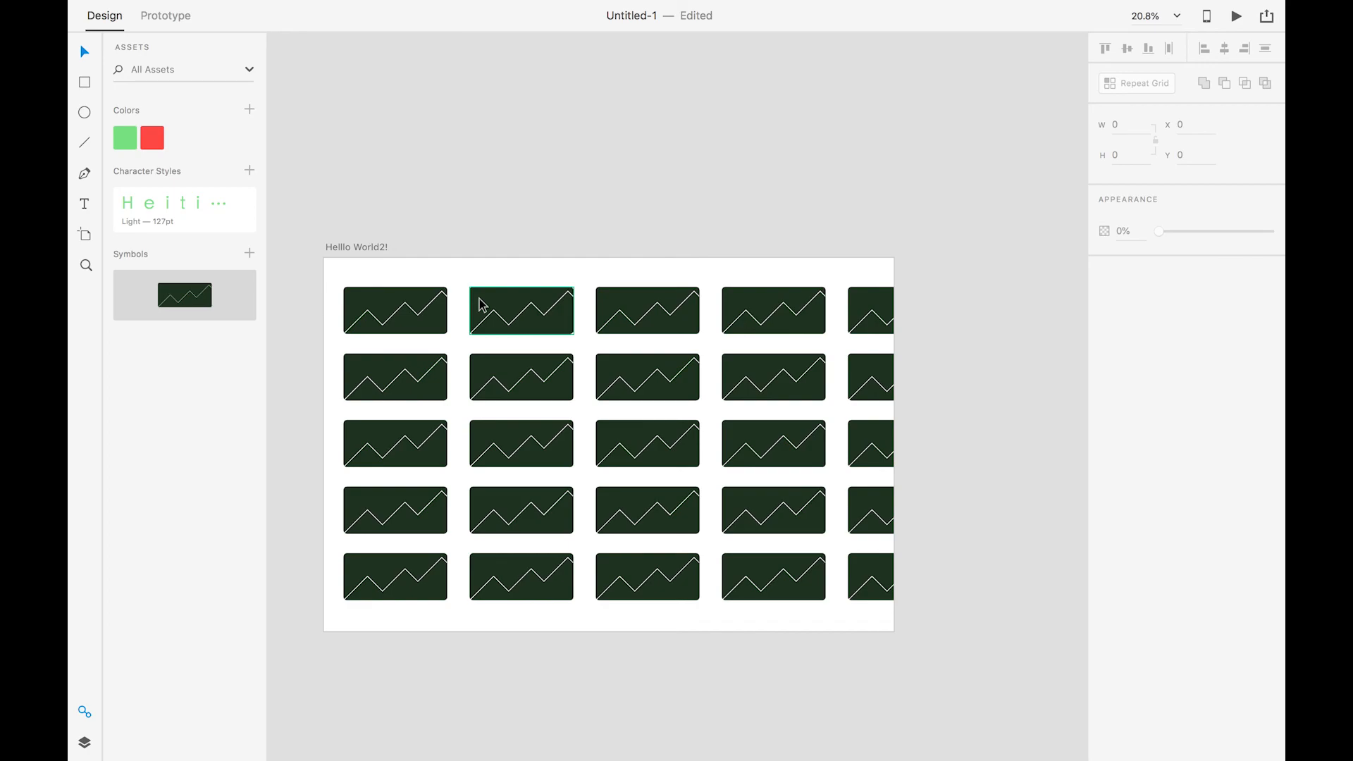
Ungroup the third chart in the top row to detach it from the saved symbol.
{"action": "scroll", "coordinate": [630, 304], "scroll_direction": "up", "scroll_amount": 2}
{"action": "left_click", "coordinate": [630, 305]}
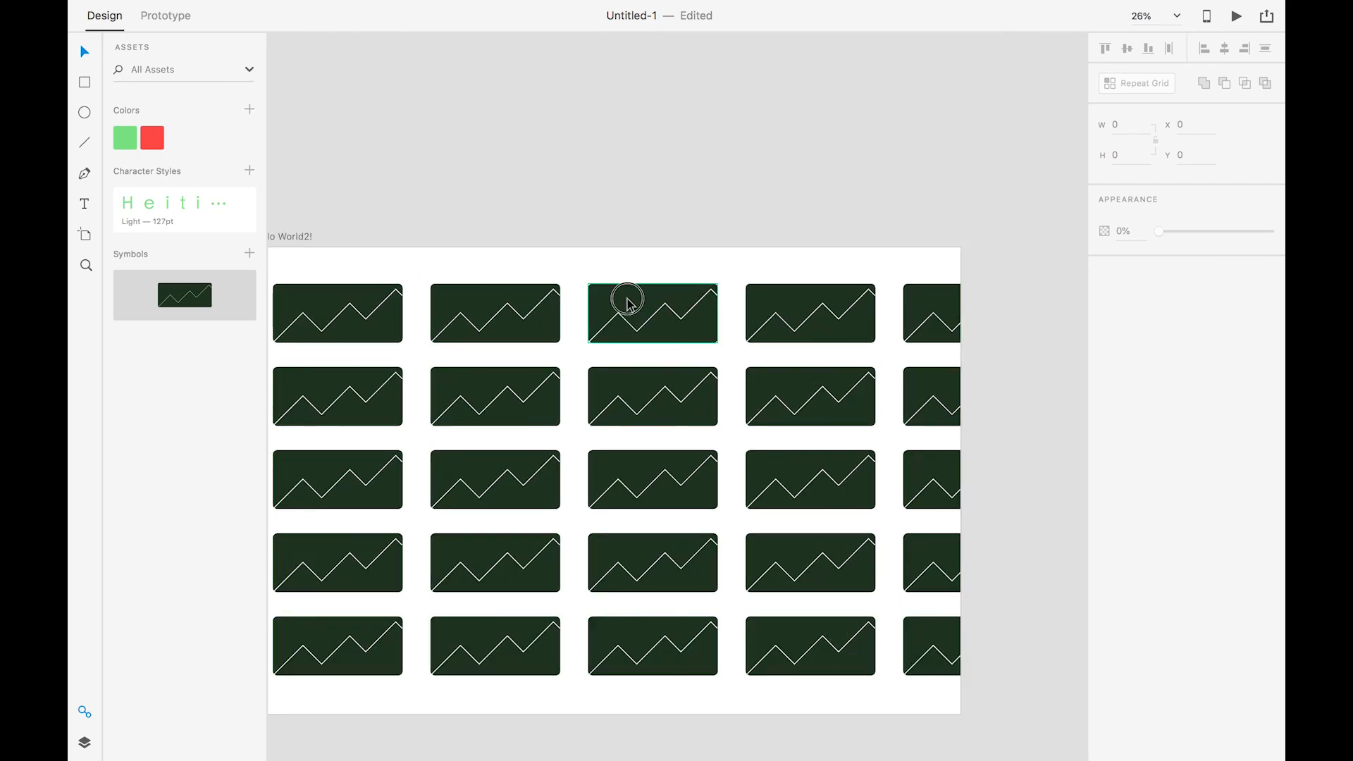
{"action": "left_click", "coordinate": [631, 305]}
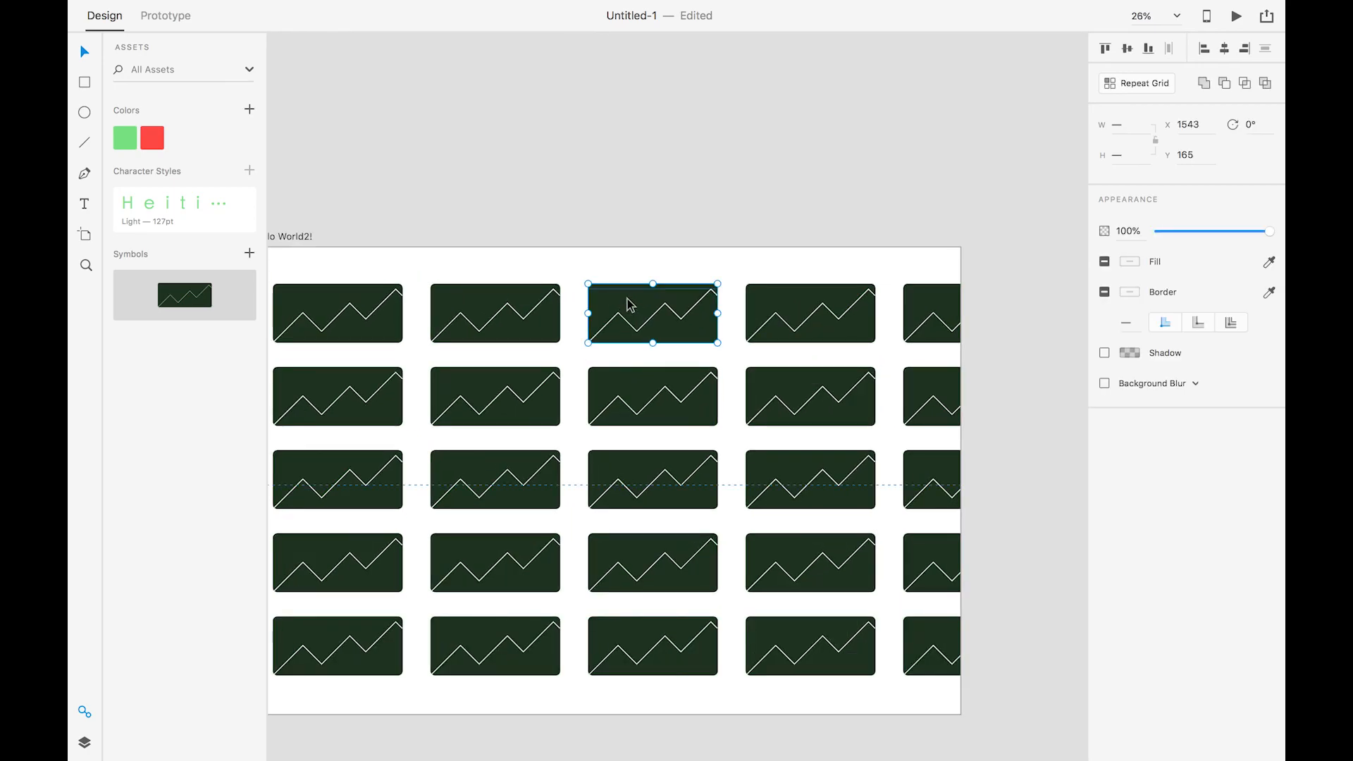
{"action": "left_click", "coordinate": [620, 226]}
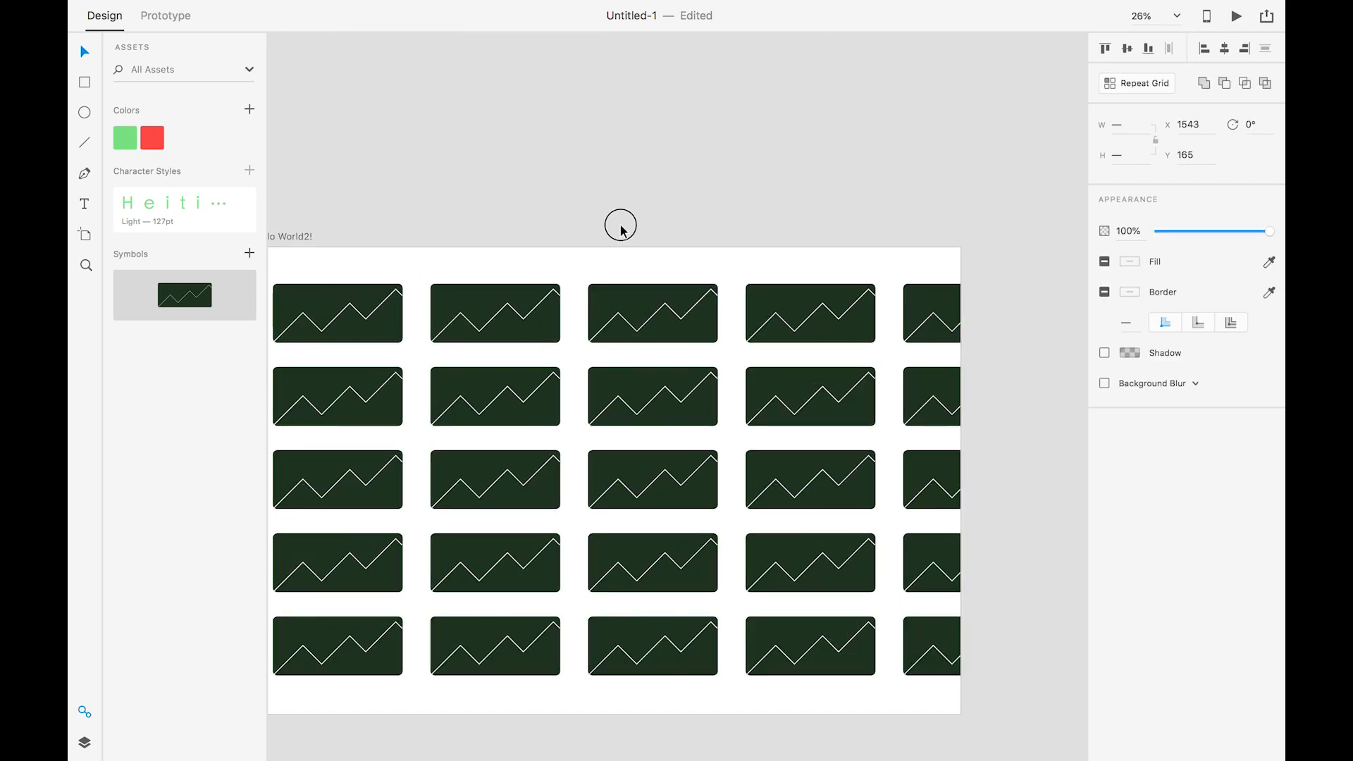
Recolor the detached chart's rectangle to a light green.
{"action": "left_click", "coordinate": [633, 307]}
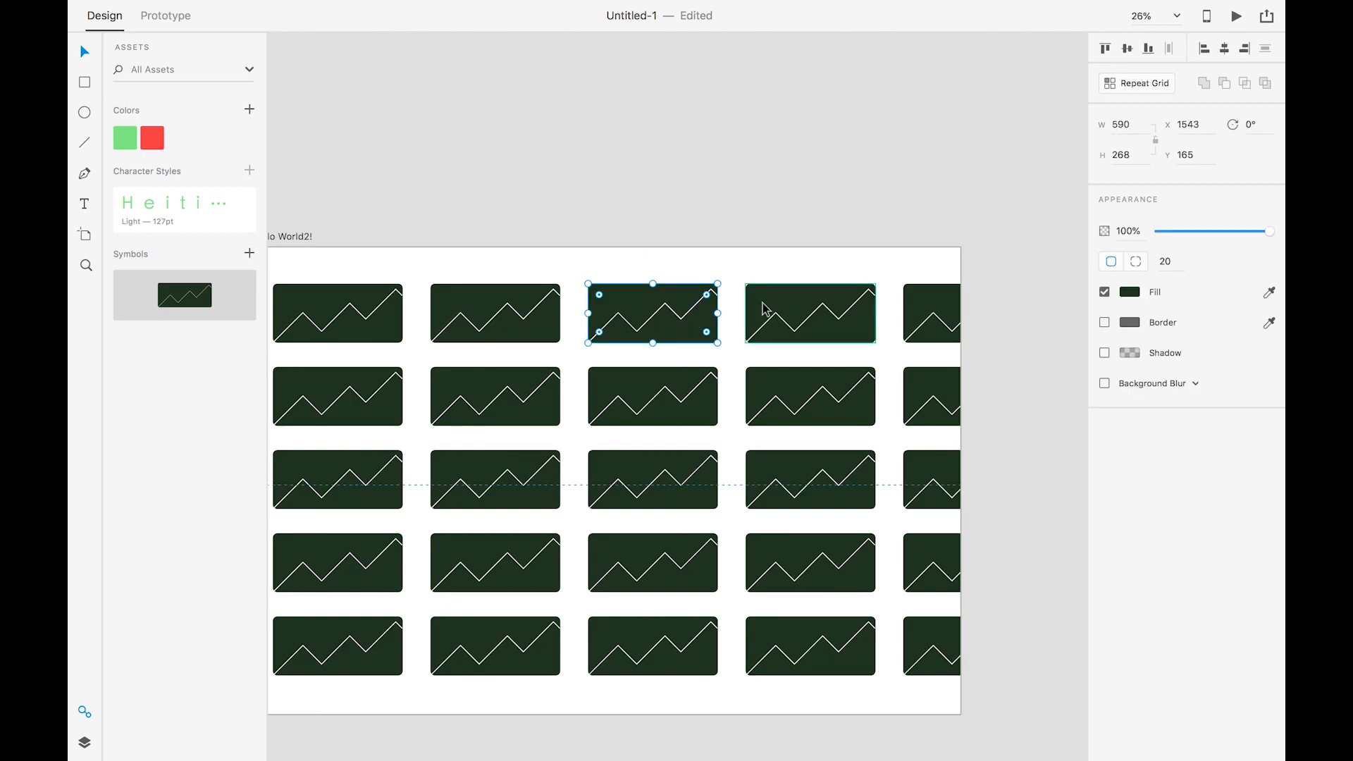
{"action": "left_click", "coordinate": [1130, 291]}
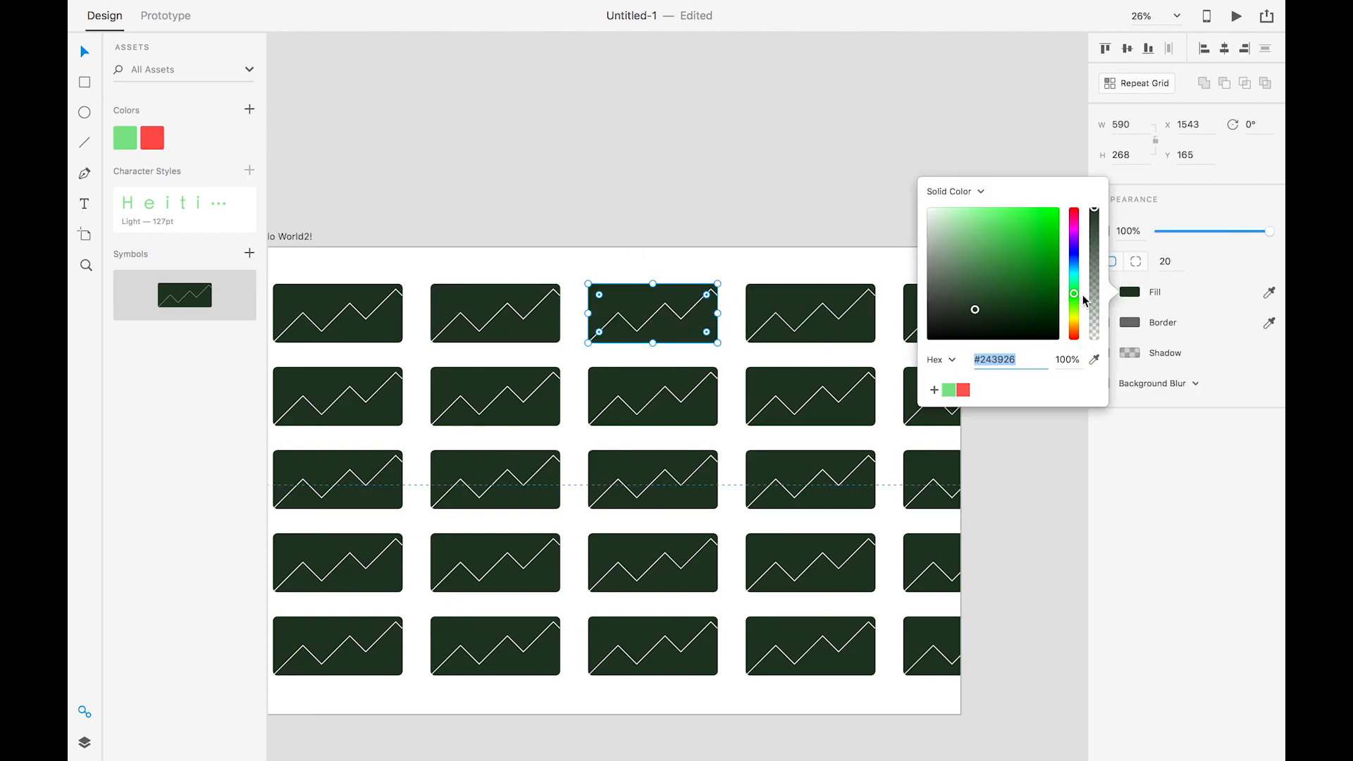
{"action": "left_click_drag", "start_coordinate": [964, 289], "coordinate": [978, 231]}
{"action": "left_click", "coordinate": [675, 139]}
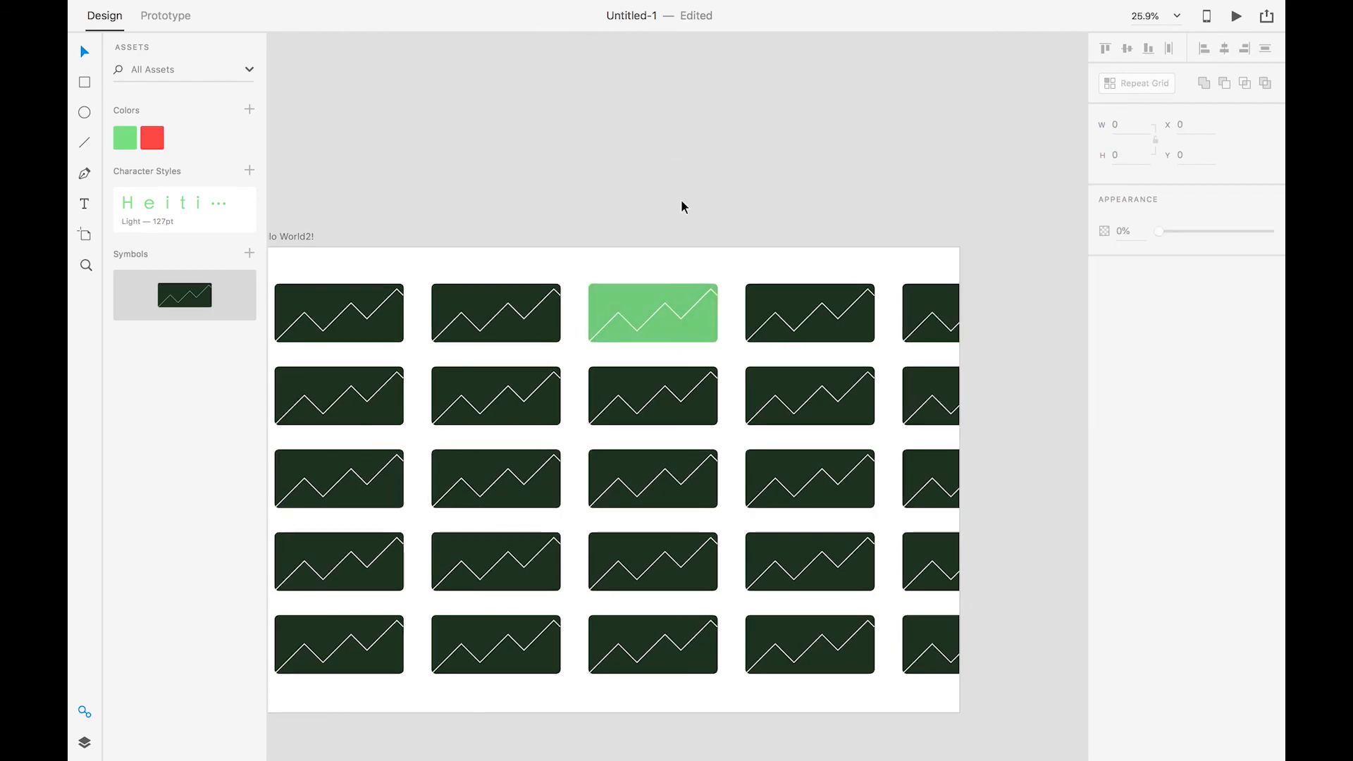
Recolor the rectangle inside the fourth top-row chart symbol to a muted grey-green for all linked symbols.
{"action": "left_click", "coordinate": [782, 305]}
{"action": "left_click", "coordinate": [775, 305]}
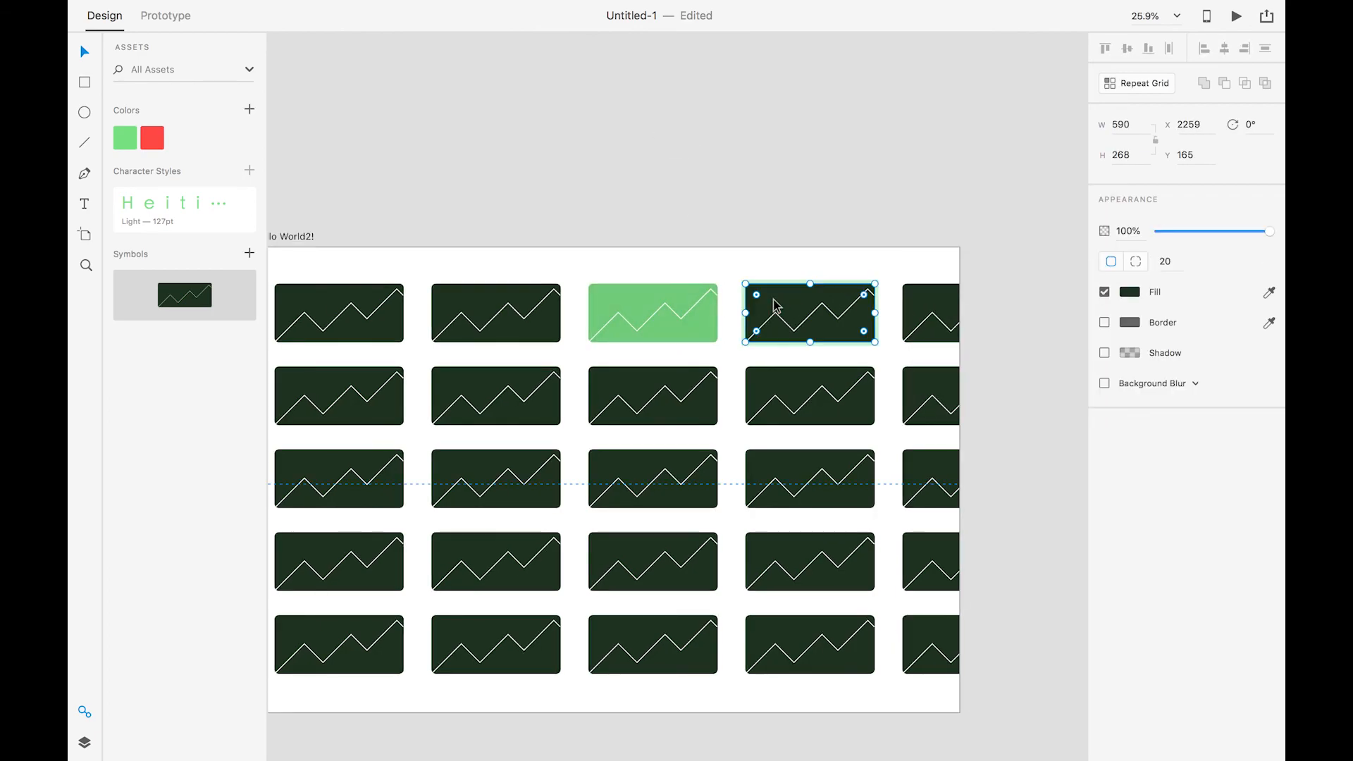
{"action": "left_click", "coordinate": [1129, 292]}
{"action": "left_click_drag", "start_coordinate": [976, 269], "coordinate": [950, 281]}
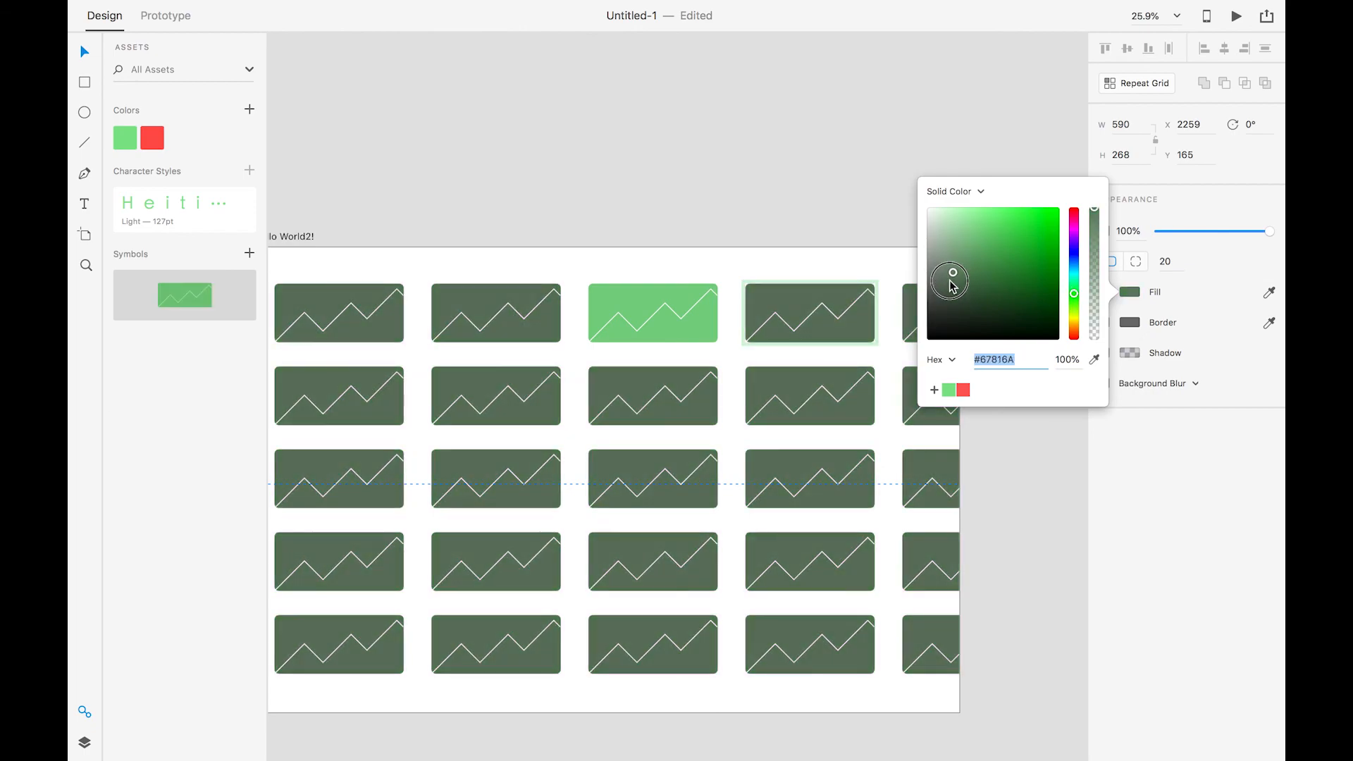
{"action": "left_click", "coordinate": [586, 153]}
{"action": "scroll", "coordinate": [586, 153], "scroll_direction": "down", "scroll_amount": 3}
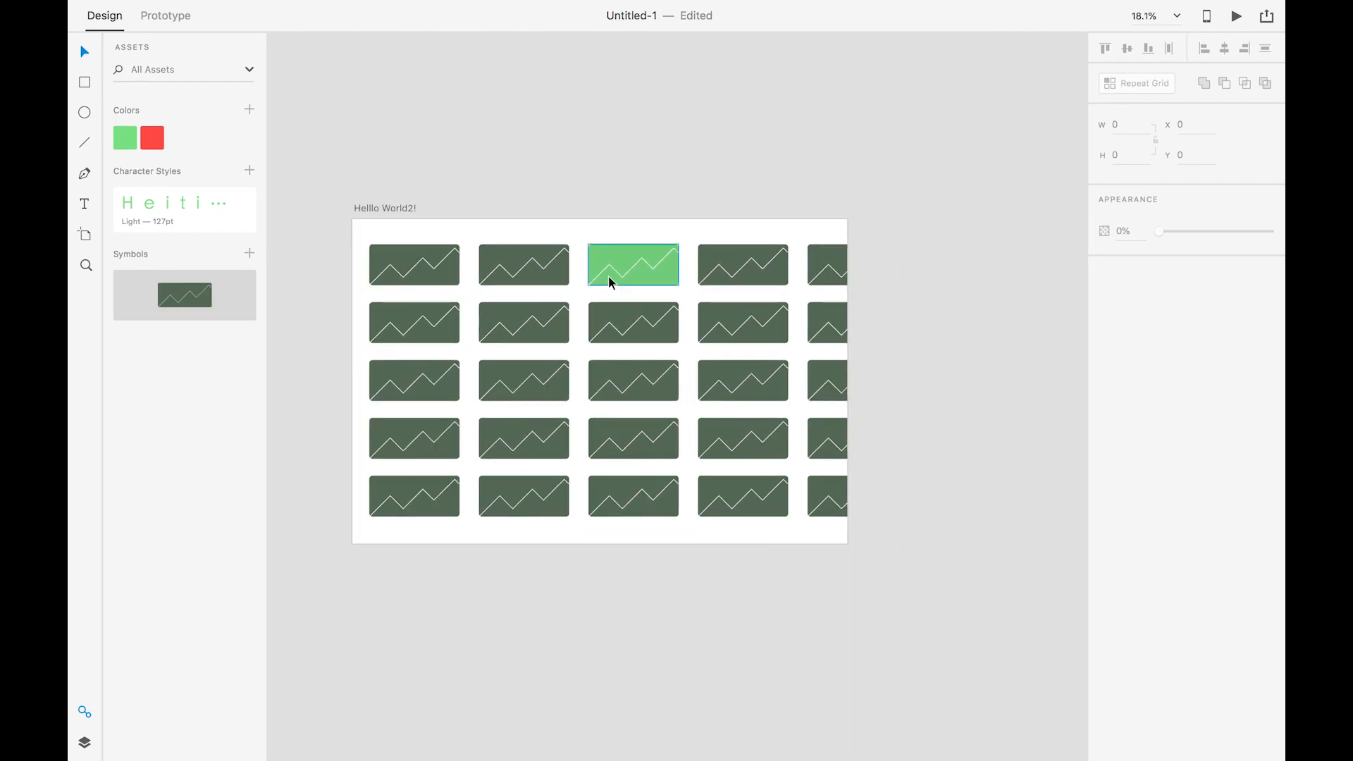
{"action": "scroll", "coordinate": [536, 300], "scroll_direction": "up", "scroll_amount": 1}
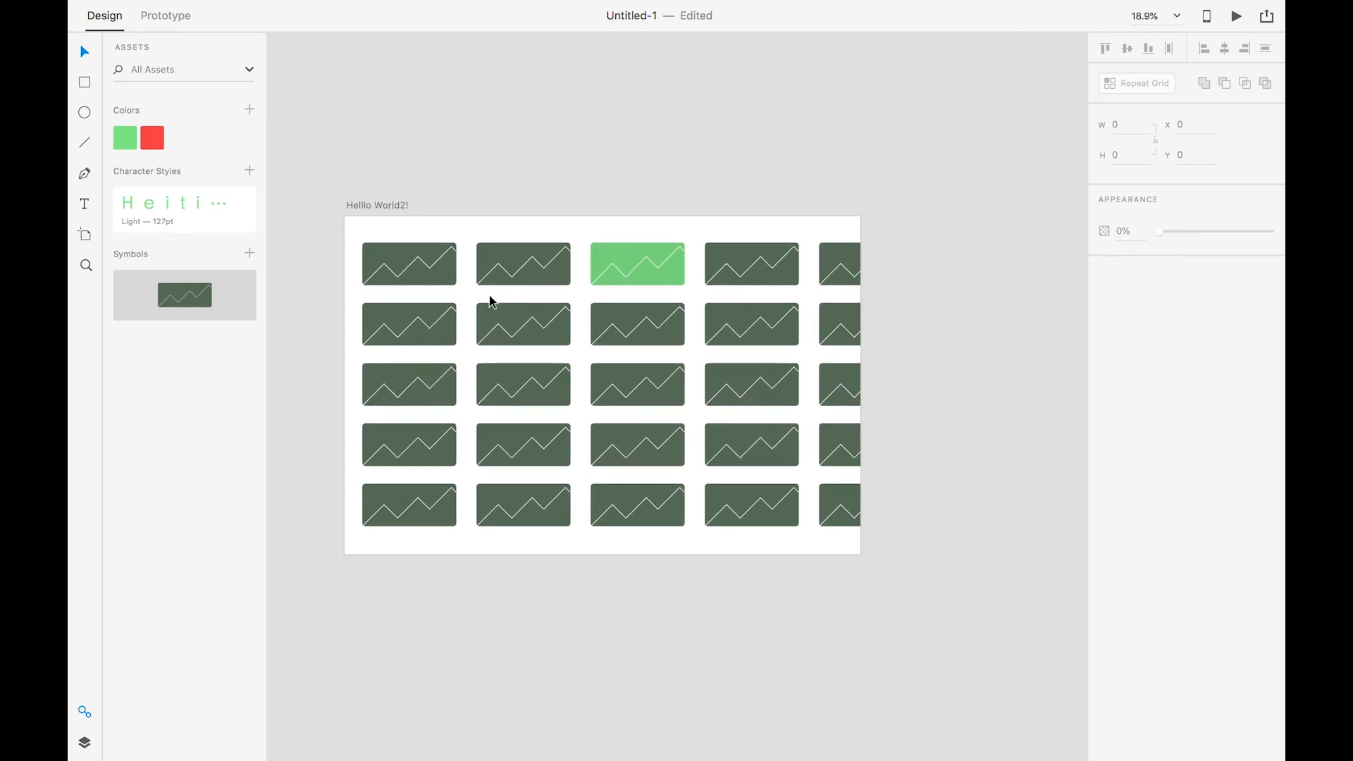
{"action": "left_click", "coordinate": [391, 206]}
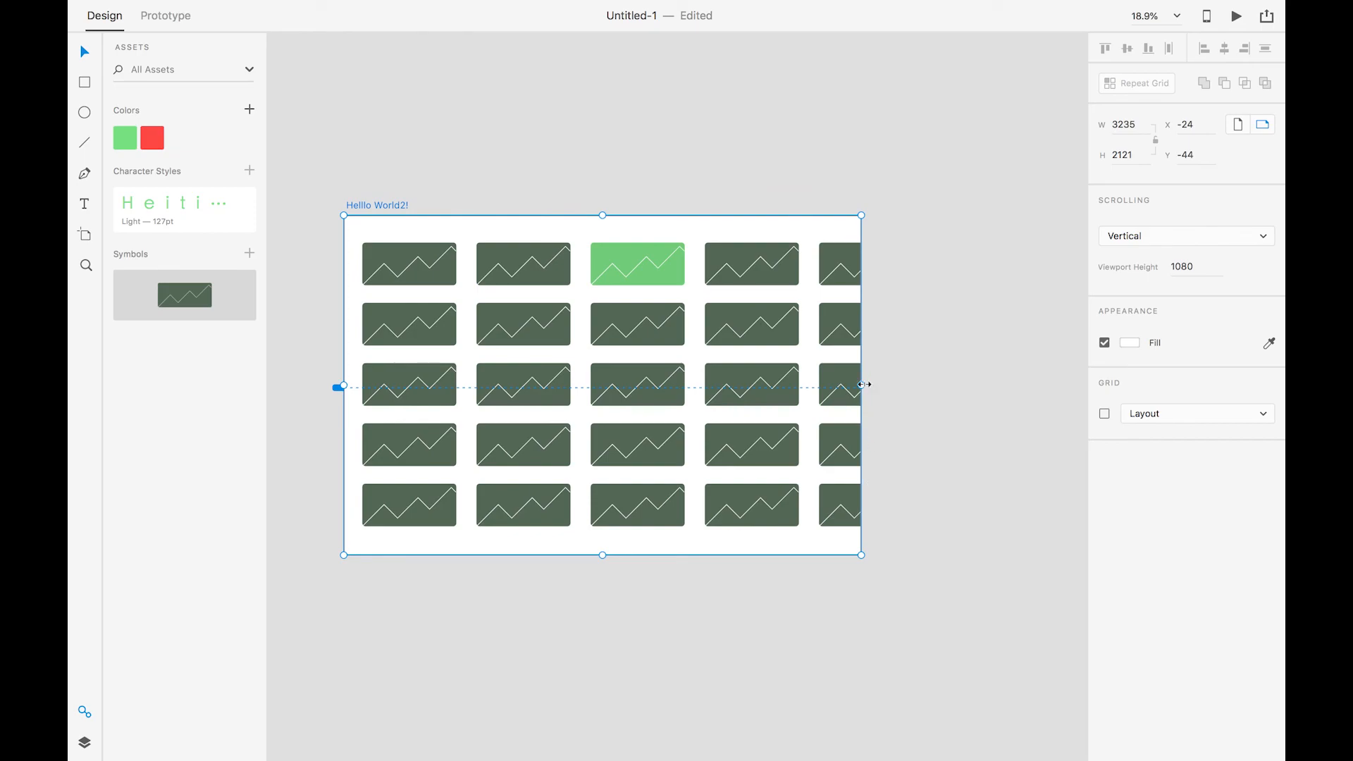
{"action": "left_click", "coordinate": [920, 387]}
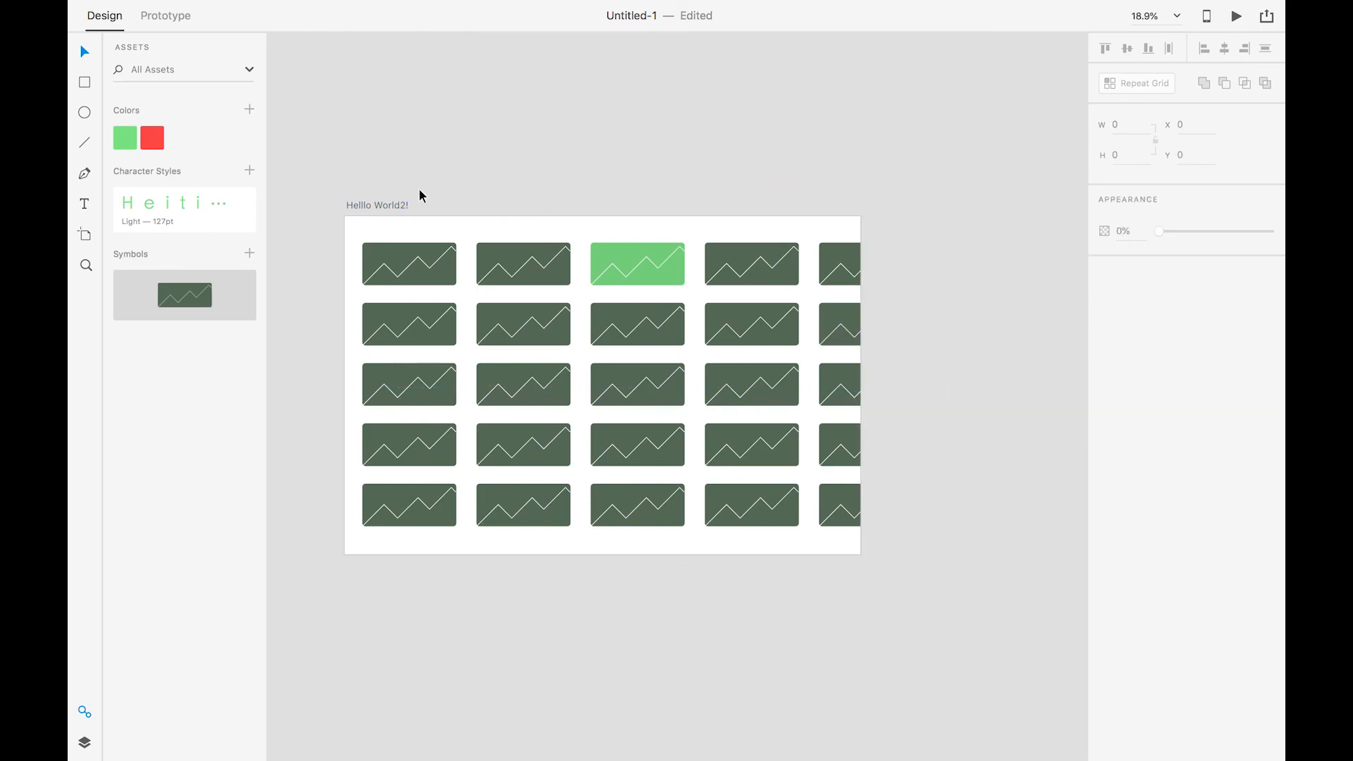
{"action": "left_click", "coordinate": [406, 206]}
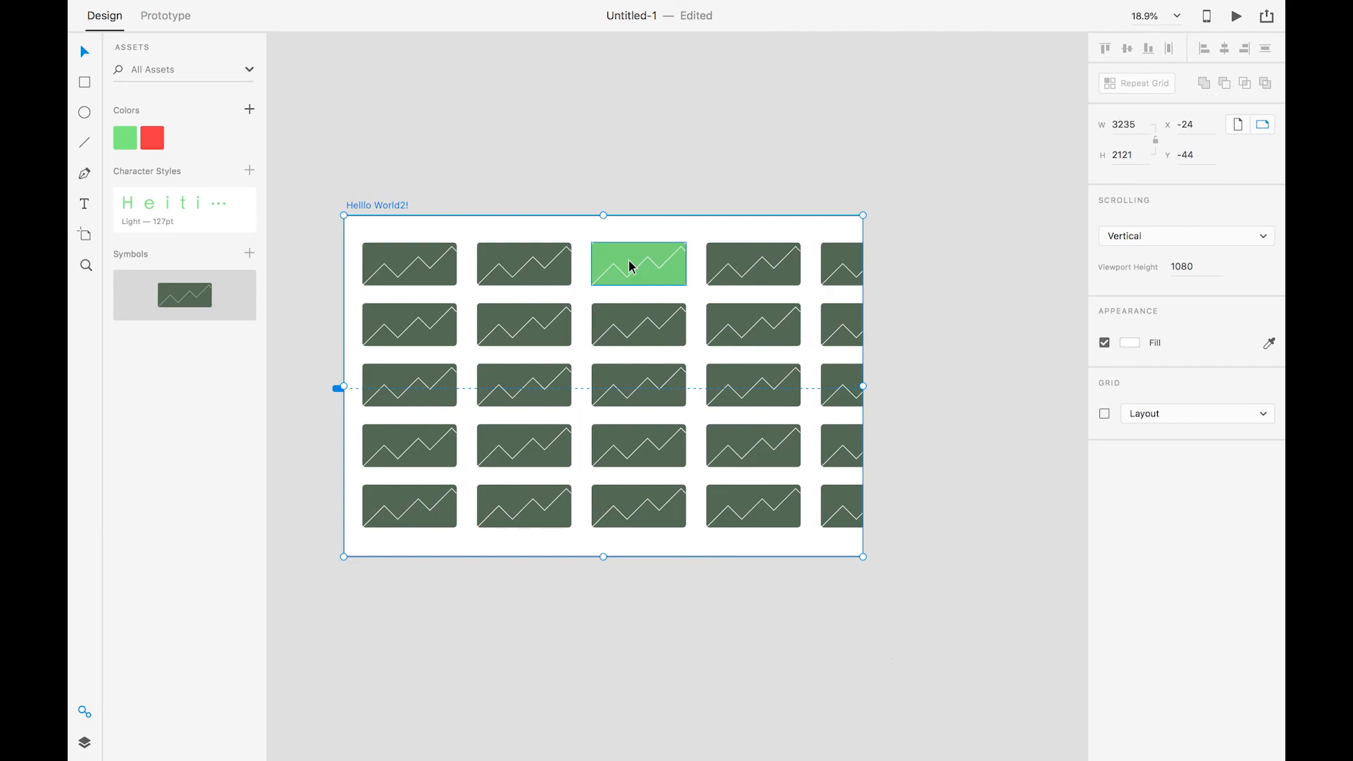
{"action": "left_click", "coordinate": [448, 262]}
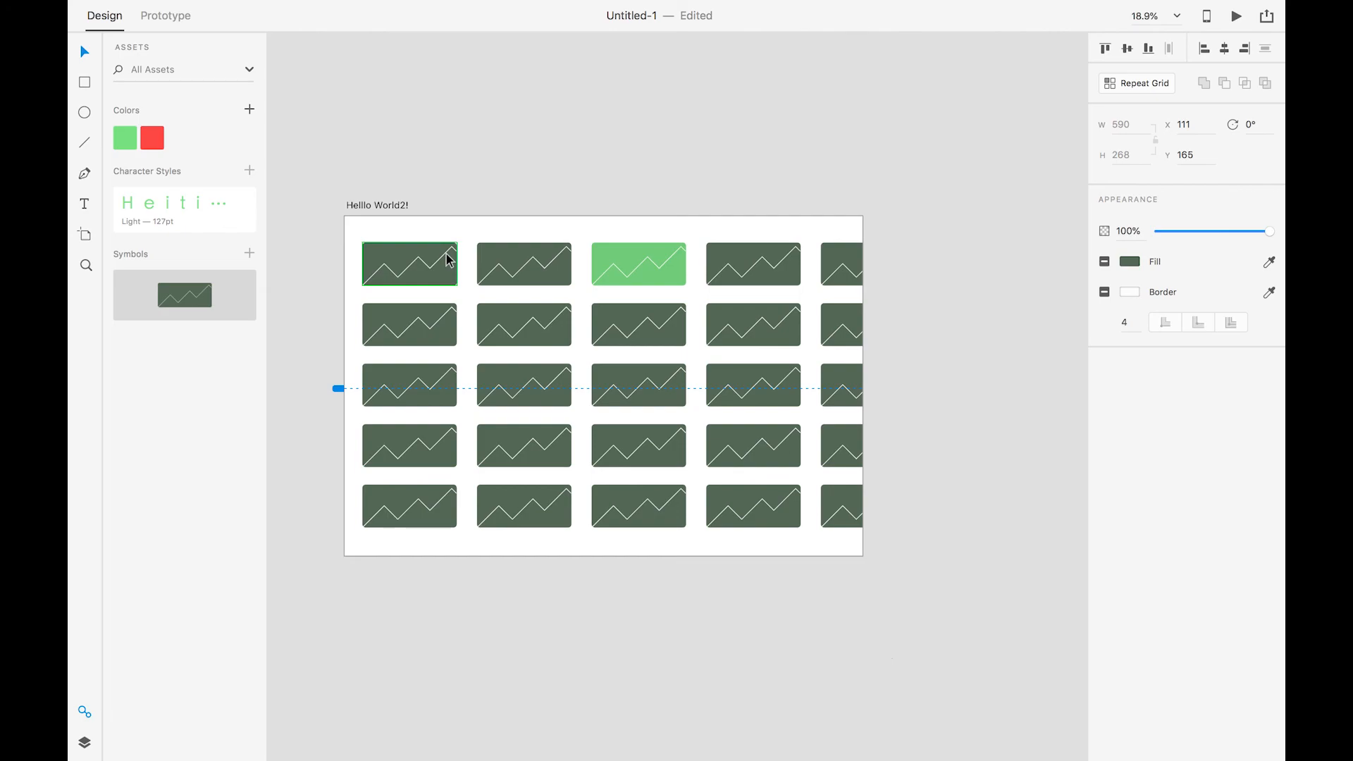
View the Prototype mode introduction and return to Design mode.
{"action": "left_click", "coordinate": [158, 21]}
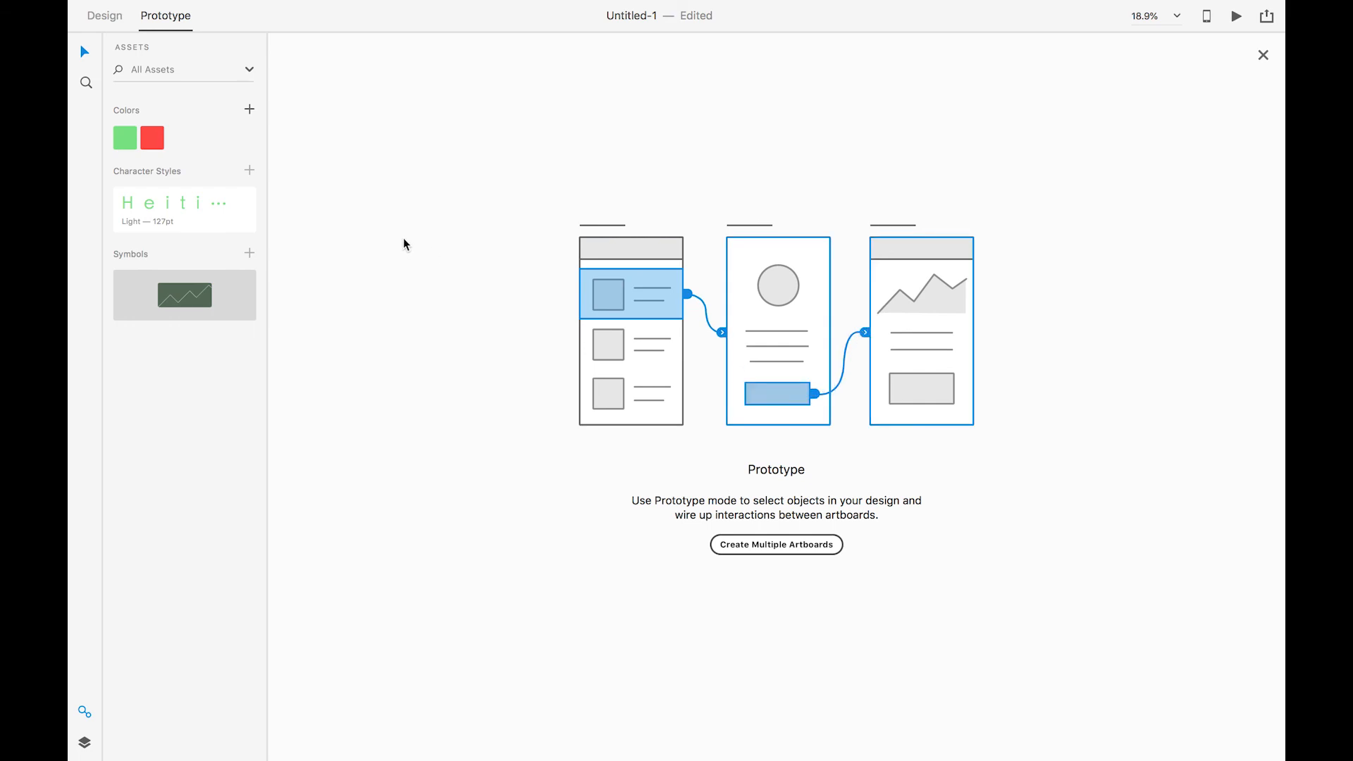
{"action": "left_click", "coordinate": [106, 16]}
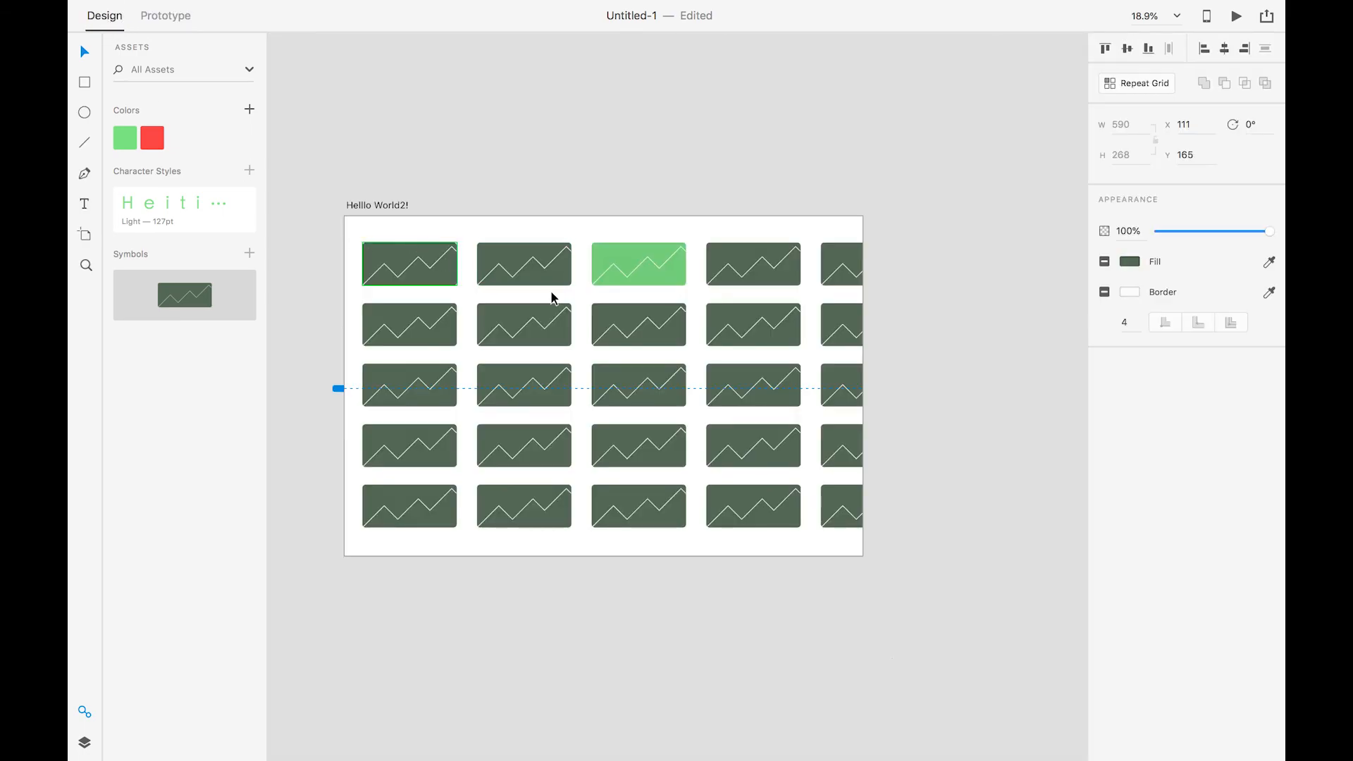
Widen the artboard on its right side so the whole fifth column of charts fits inside it.
{"action": "scroll", "coordinate": [553, 290], "scroll_direction": "down", "scroll_amount": 2}
{"action": "scroll", "coordinate": [542, 294], "scroll_direction": "down", "scroll_amount": 1}
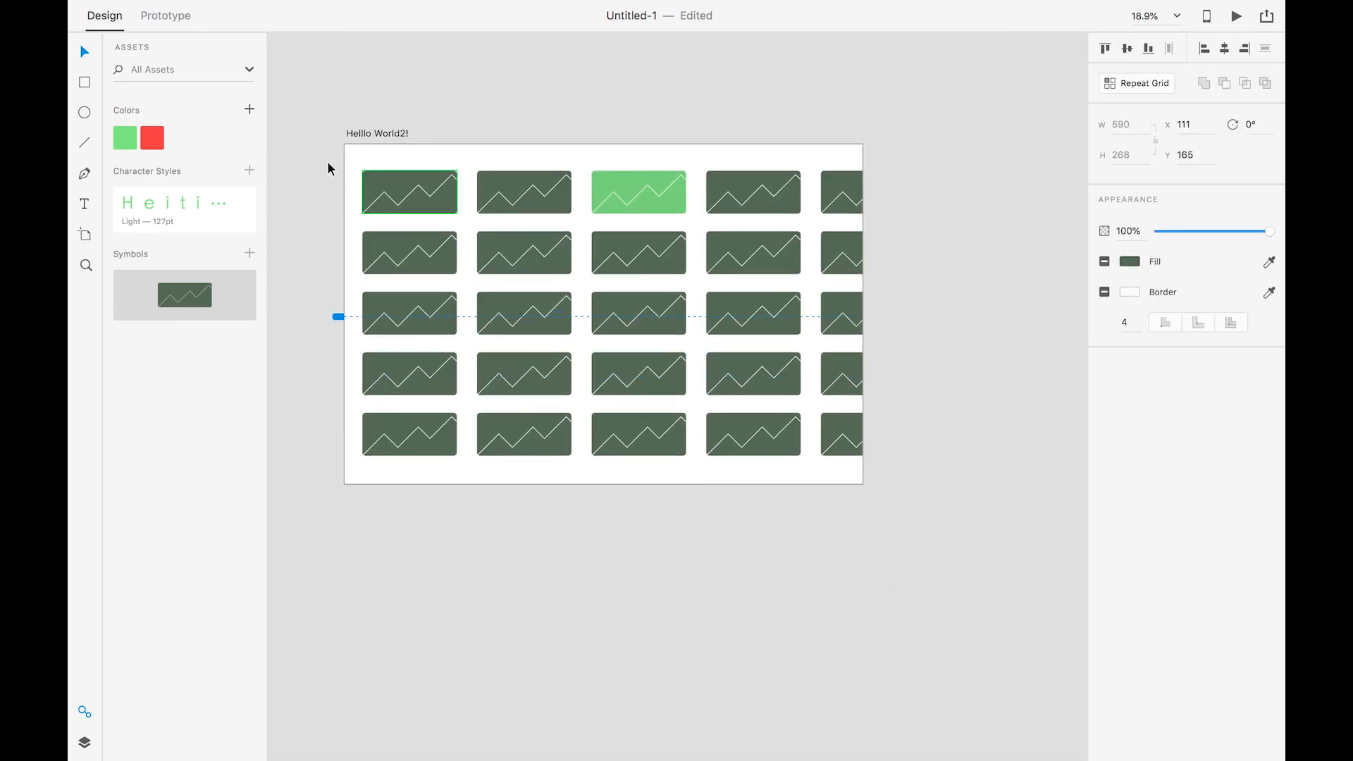
{"action": "left_click", "coordinate": [370, 135]}
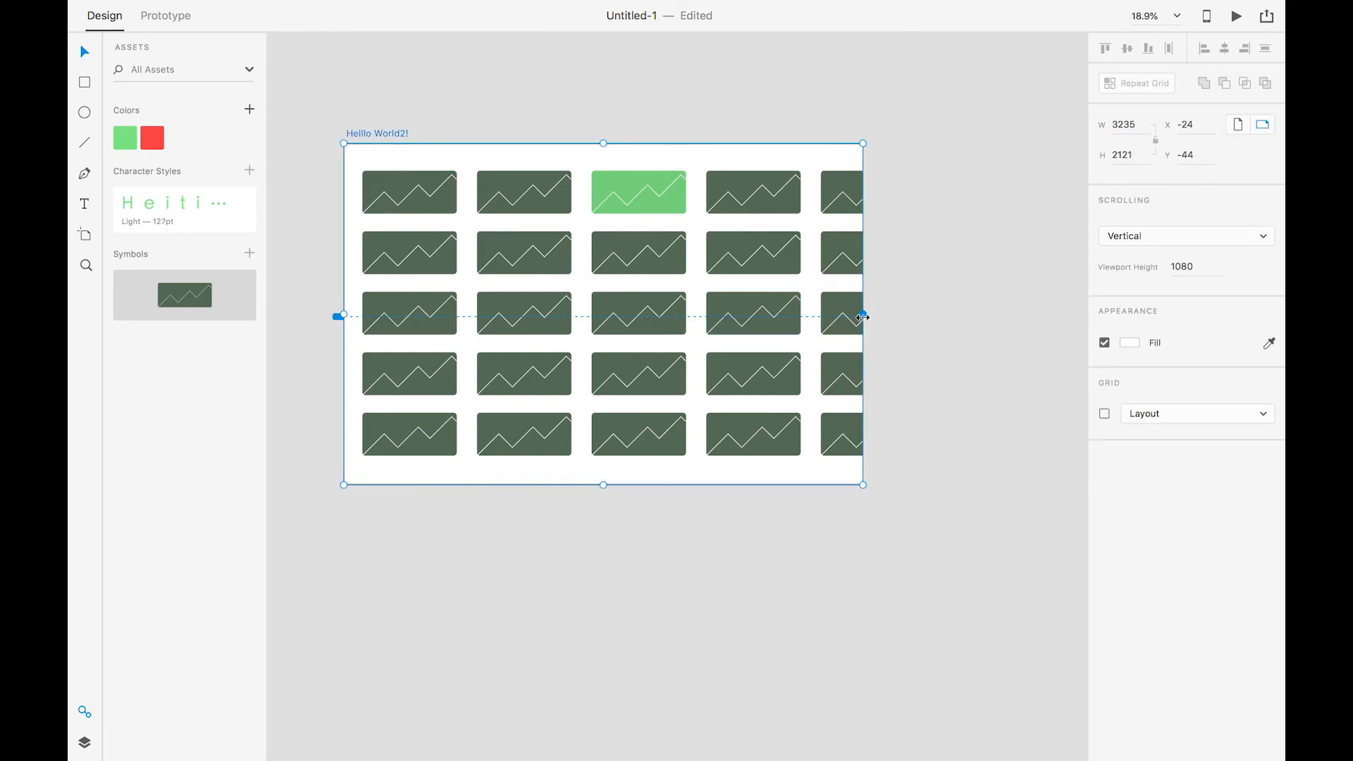
{"action": "left_click", "coordinate": [913, 317]}
{"action": "left_click", "coordinate": [404, 134]}
{"action": "left_click_drag", "start_coordinate": [866, 315], "coordinate": [935, 318]}
{"action": "left_click", "coordinate": [671, 303]}
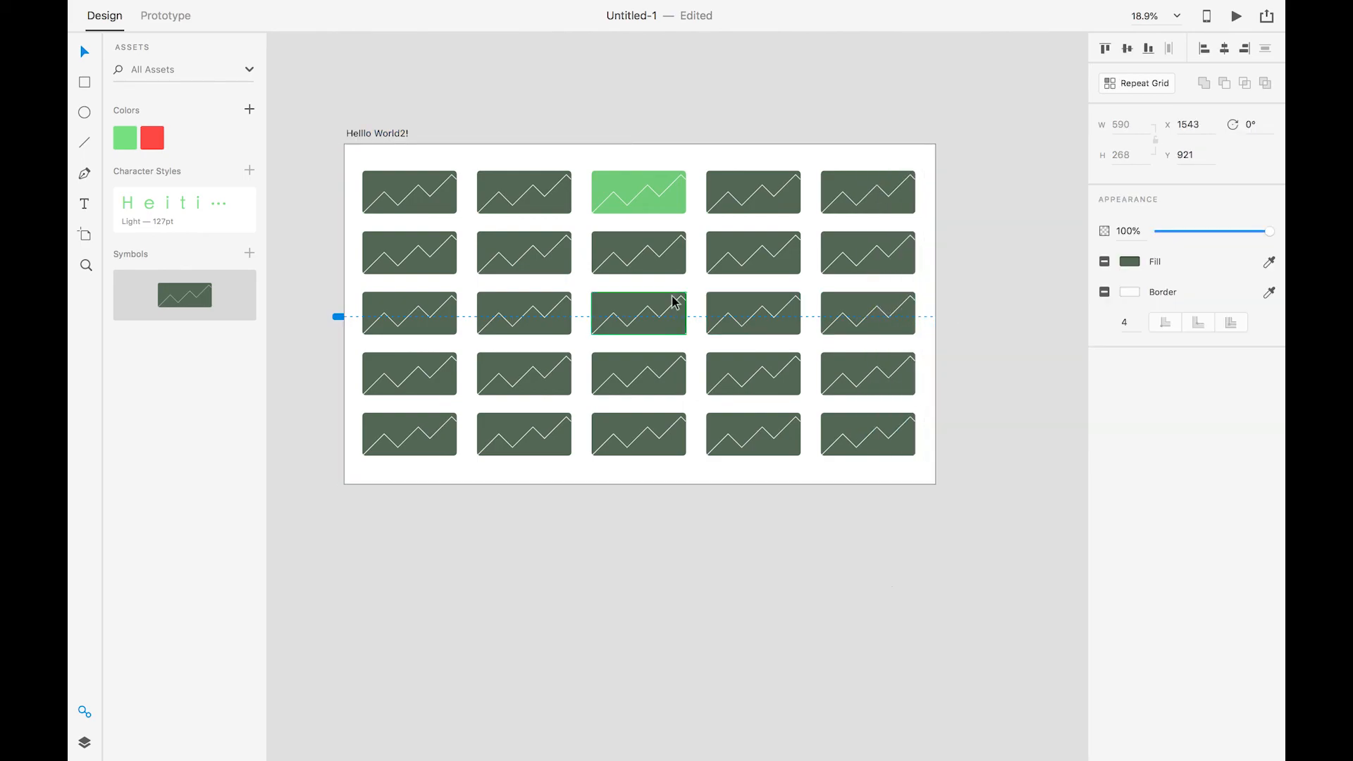
Select all the charts on the artboard and move them together to X 118, Y 171.
{"action": "left_click", "coordinate": [519, 206]}
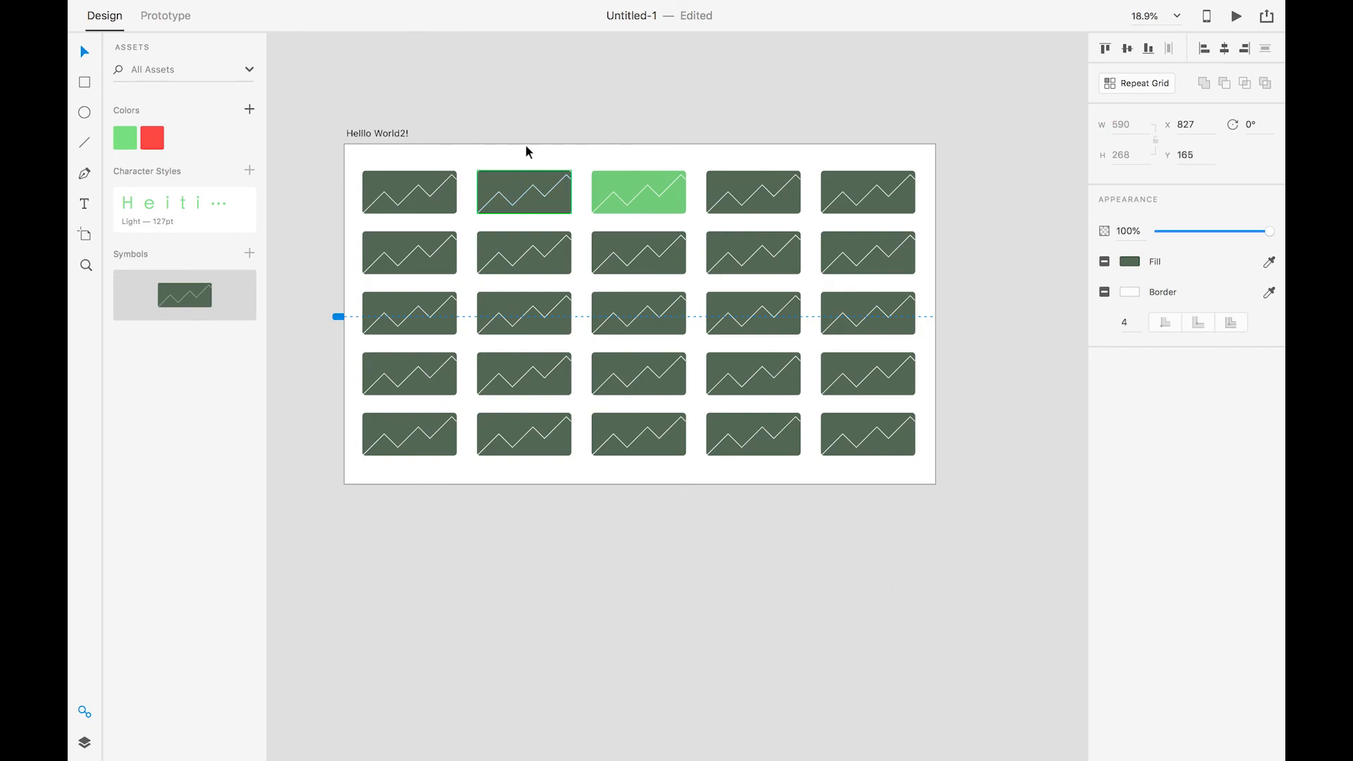
{"action": "left_click_drag", "start_coordinate": [306, 154], "coordinate": [925, 482]}
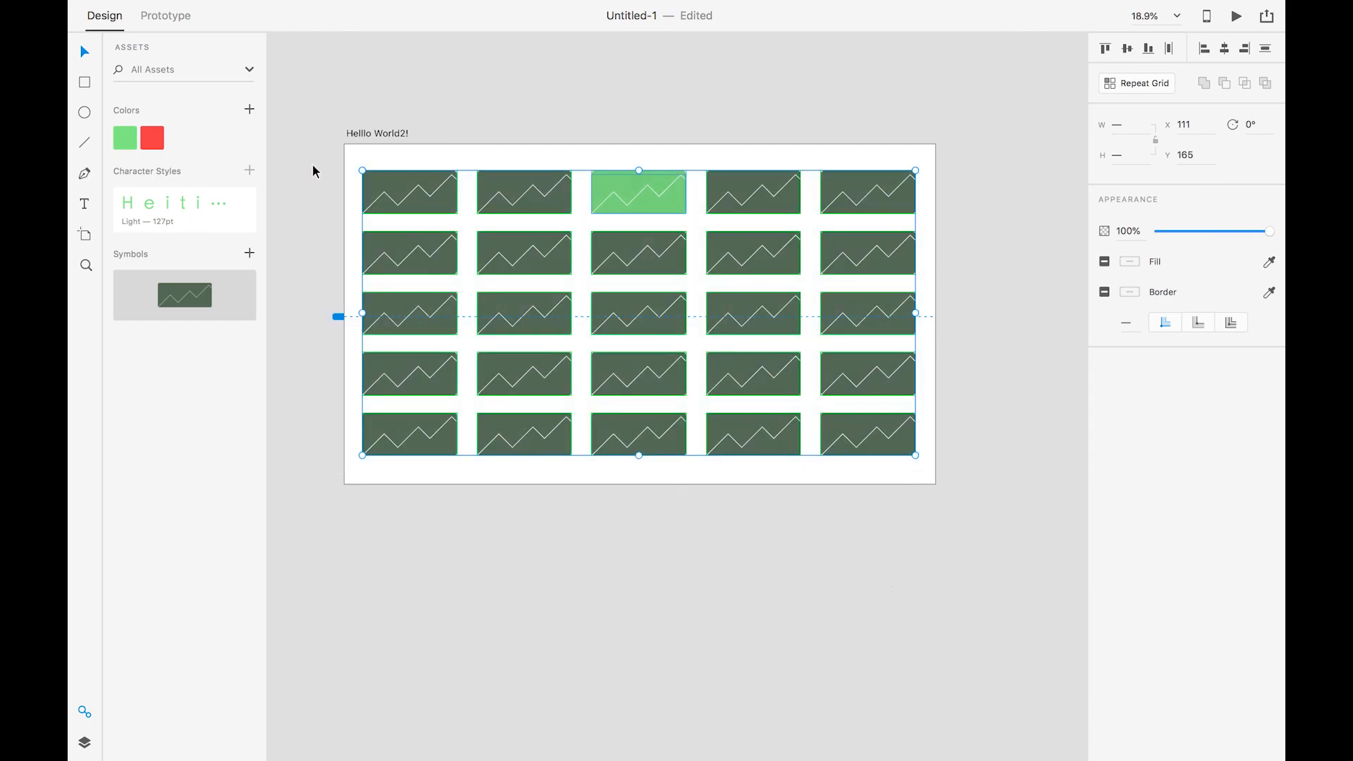
{"action": "left_click_drag", "start_coordinate": [318, 159], "coordinate": [924, 462]}
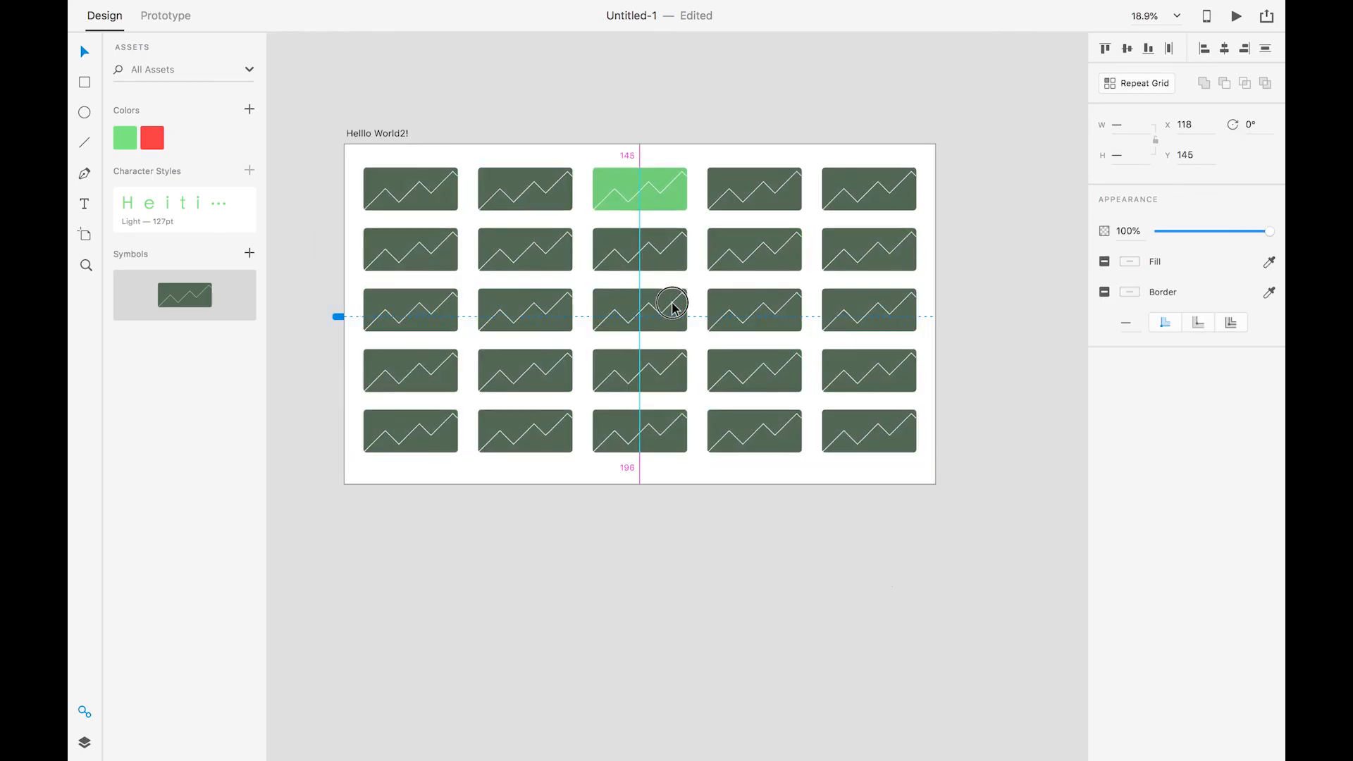
{"action": "left_click_drag", "start_coordinate": [672, 305], "coordinate": [675, 308]}
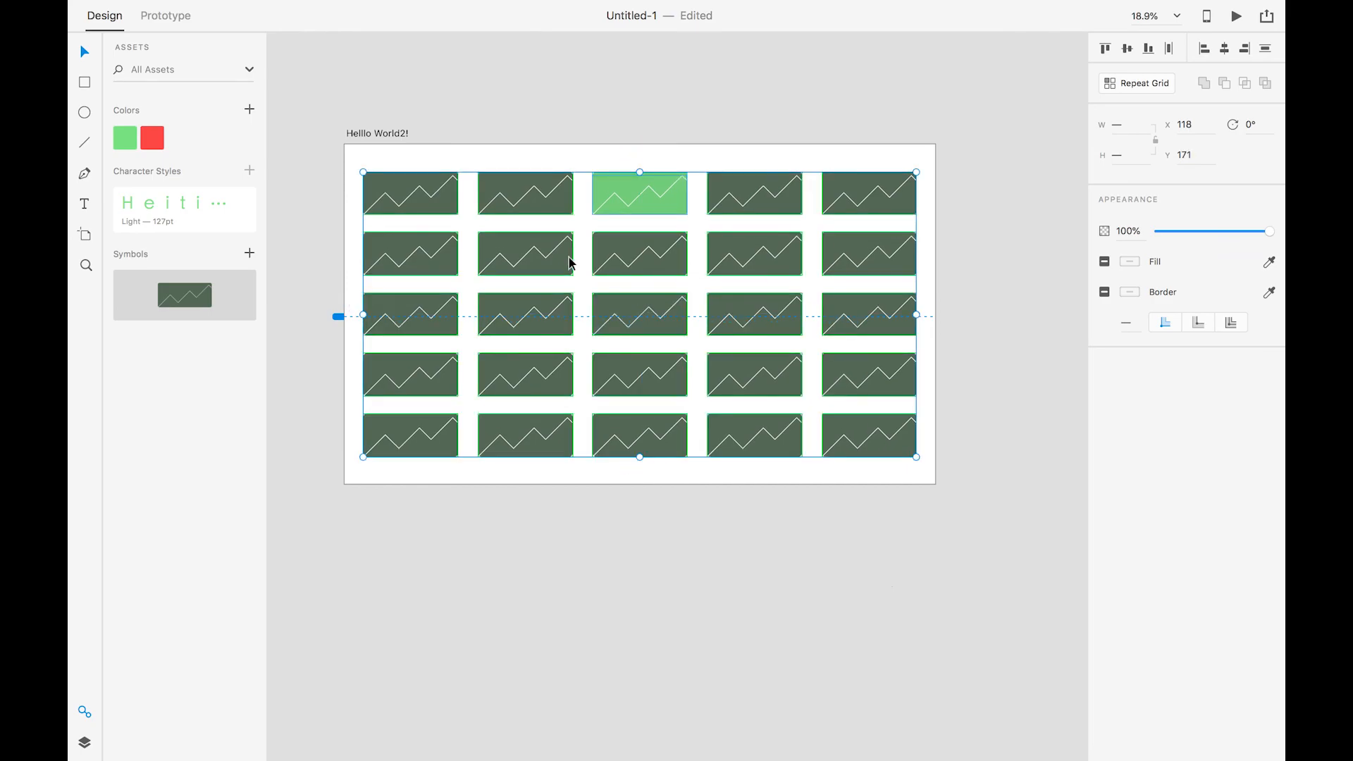
{"action": "left_click", "coordinate": [342, 159]}
{"action": "left_click_drag", "start_coordinate": [412, 194], "coordinate": [800, 462]}
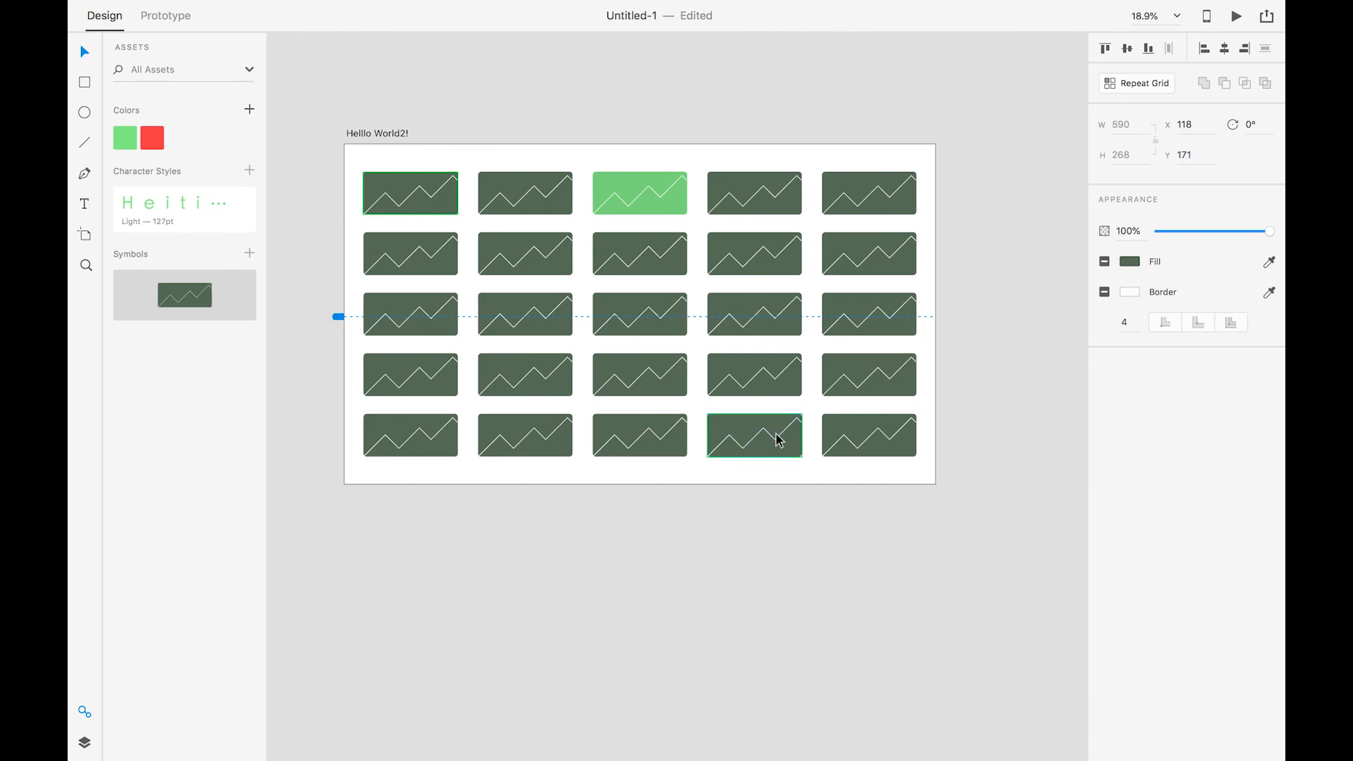